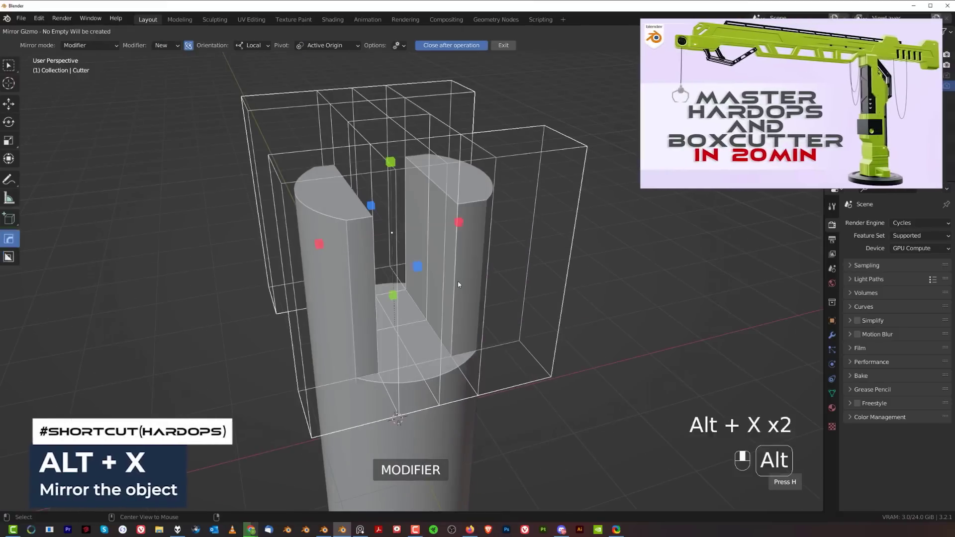
# Exit the mirror gizmo and hide the Cutters collection so only the slotted cylinder is shown.
pyautogui.press('d')
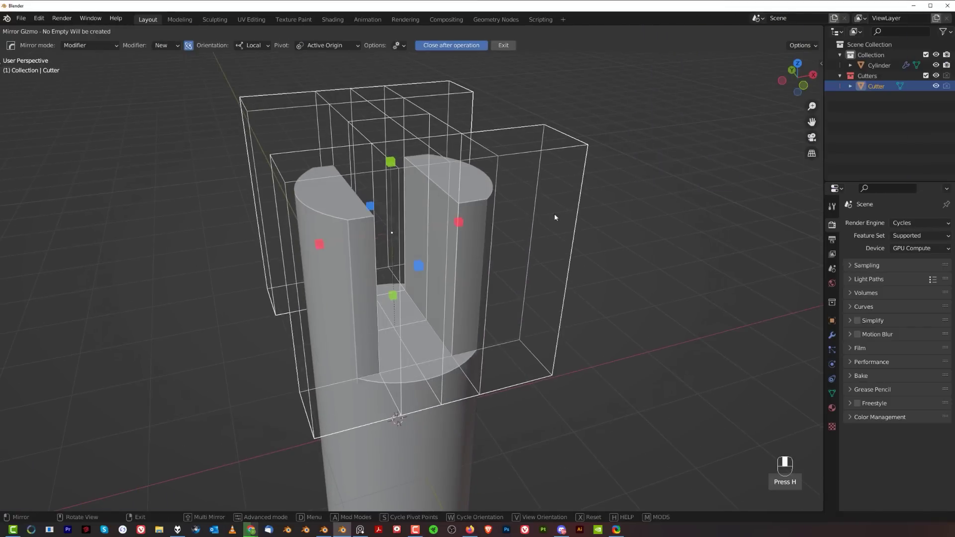
pyautogui.rightClick(554, 213)
pyautogui.moveTo(318, 292); pyautogui.dragTo(369, 292, button='middle')
pyautogui.hotkey('shift', '2')
pyautogui.moveTo(456, 315); pyautogui.dragTo(380, 279, button='middle')
pyautogui.scroll(2, 398, 286)
pyautogui.moveTo(446, 296); pyautogui.dragTo(415, 330, button='middle')
pyautogui.keyDown('shift'); pyautogui.moveTo(448, 356); pyautogui.dragTo(440, 304, button='middle'); pyautogui.keyUp('shift')
pyautogui.scroll(1, 451, 319)
pyautogui.scroll(1, 458, 328)
pyautogui.moveTo(473, 345); pyautogui.dragTo(393, 275, button='middle')
pyautogui.scroll(1, 406, 307)
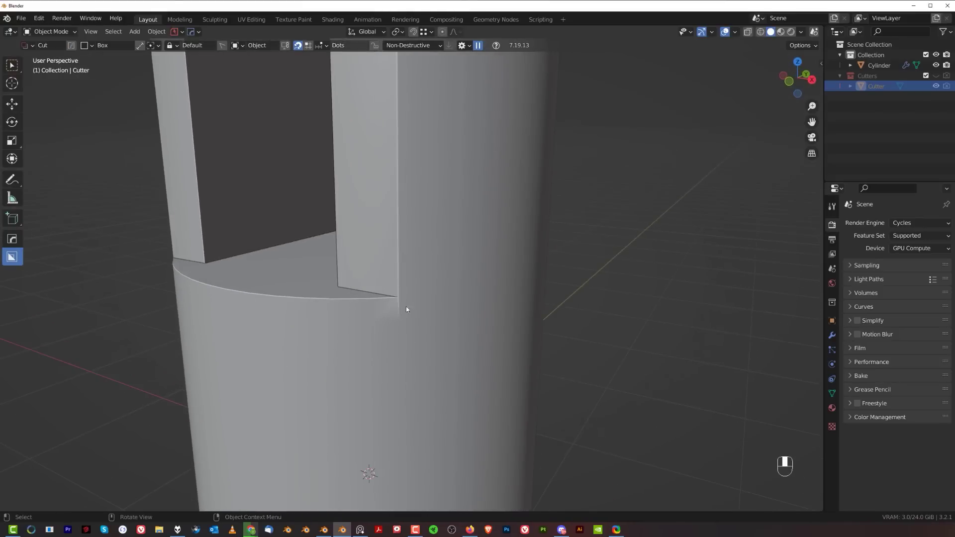
# Sharpen the slotted cylinder with 30° sharpness and an auto smooth angle of 35°.
pyautogui.scroll(1, 368, 327)
pyautogui.scroll(1, 361, 332)
pyautogui.keyDown('shift'); pyautogui.moveTo(450, 297); pyautogui.dragTo(455, 329, button='middle'); pyautogui.keyUp('shift')
pyautogui.scroll(-3, 445, 239)
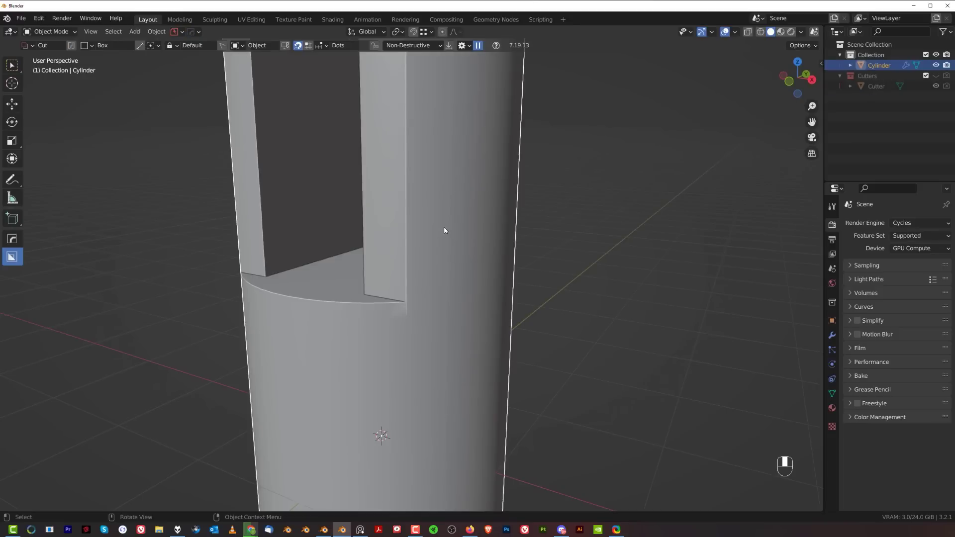
pyautogui.press('q')
pyautogui.click(434, 208)
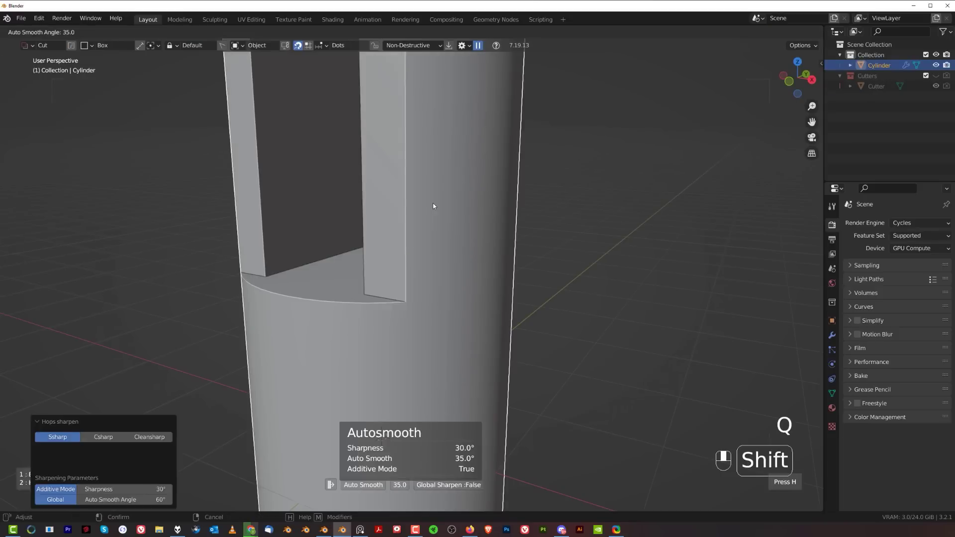
pyautogui.scroll(-3, 387, 205)
pyautogui.moveTo(446, 239); pyautogui.dragTo(637, 199, button='middle')
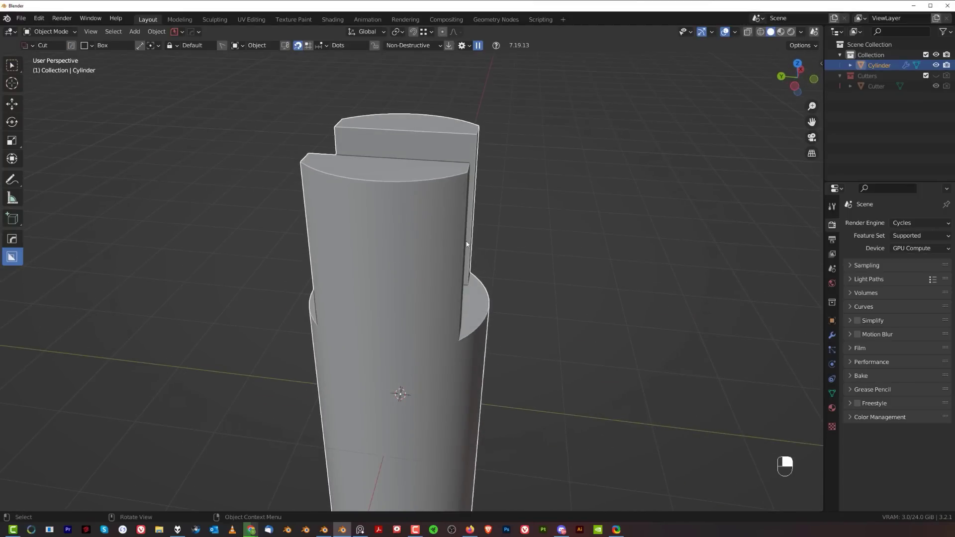
pyautogui.moveTo(445, 217); pyautogui.dragTo(594, 273, button='middle')
pyautogui.scroll(4, 416, 229)
pyautogui.press('Tab')
pyautogui.scroll(-3, 344, 162)
pyautogui.press('Tab')
# Add a cube in the right orthographic view and raise it about 3.21 m along Z to the cylinder's top.
pyautogui.press('KP_5')
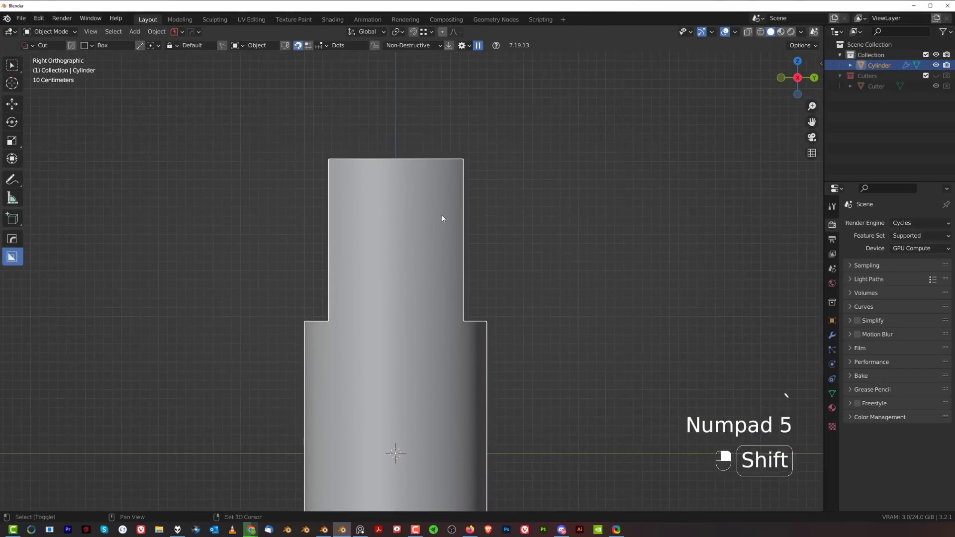
pyautogui.scroll(2, 432, 236)
pyautogui.scroll(-3, 417, 238)
pyautogui.hotkey('shift', 'a')
pyautogui.moveTo(439, 251)
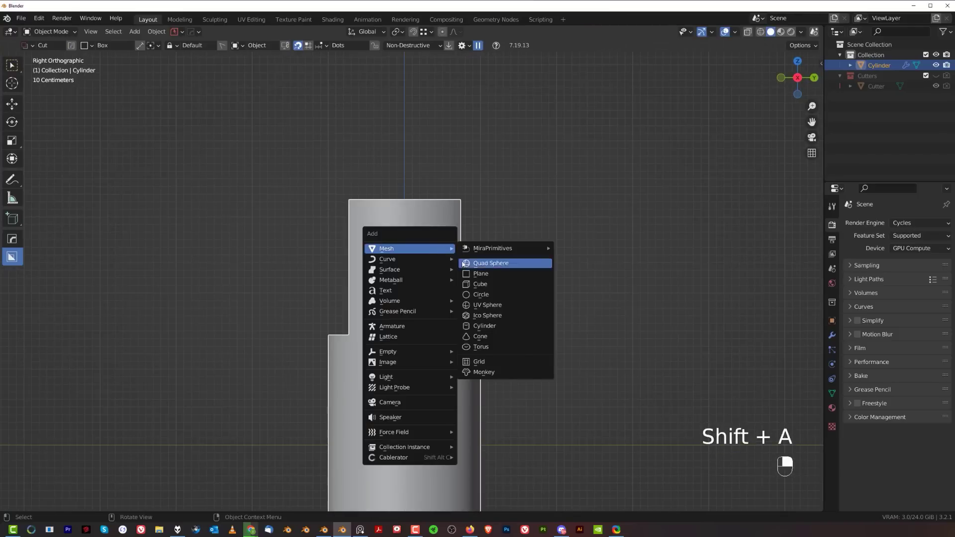
pyautogui.click(480, 284)
pyautogui.scroll(-3, 480, 286)
pyautogui.press('g')
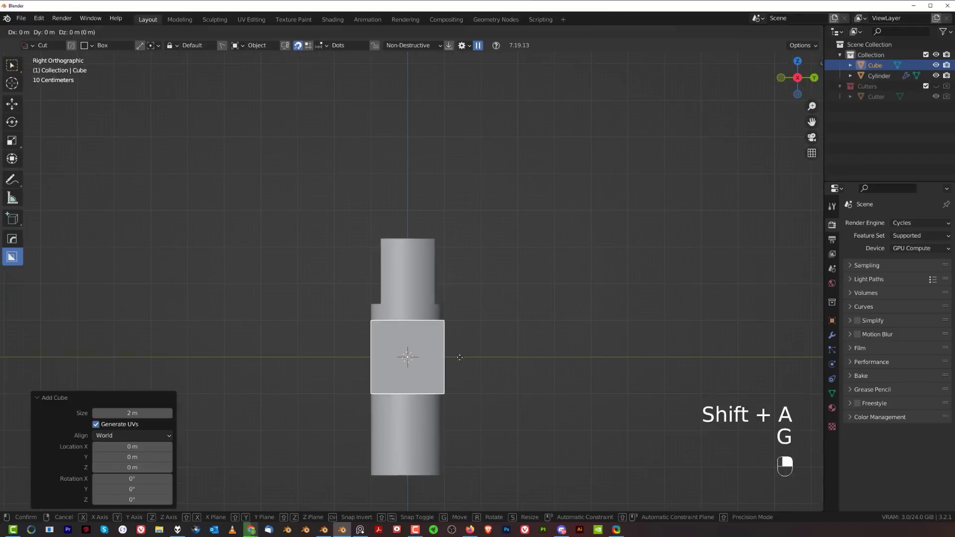
pyautogui.click(460, 240)
# Turn on X-ray display and scale the cube uniformly to about 0.78.
pyautogui.hotkey('alt', 'x')
pyautogui.scroll(6, 479, 263)
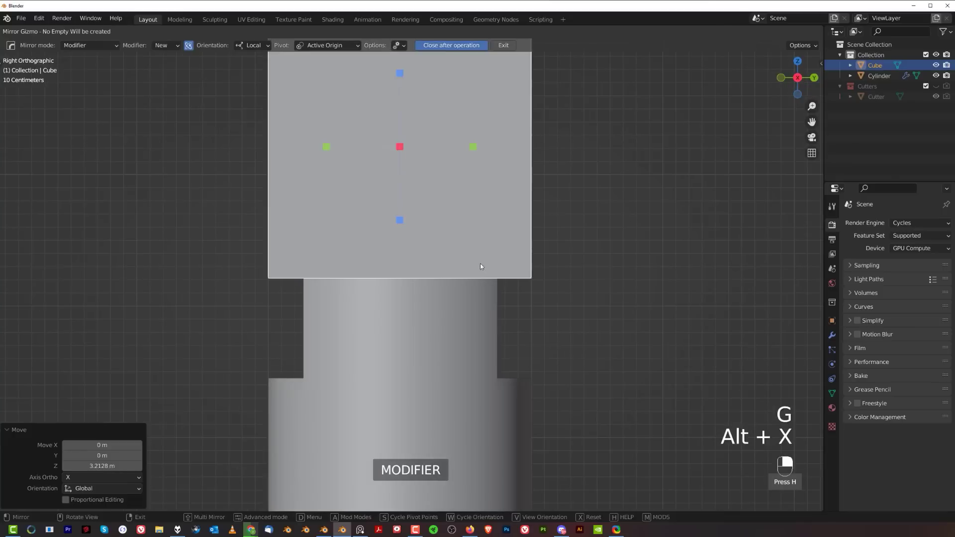
pyautogui.hotkey('alt', 'z')
pyautogui.scroll(-3, 559, 292)
pyautogui.scroll(2, 480, 338)
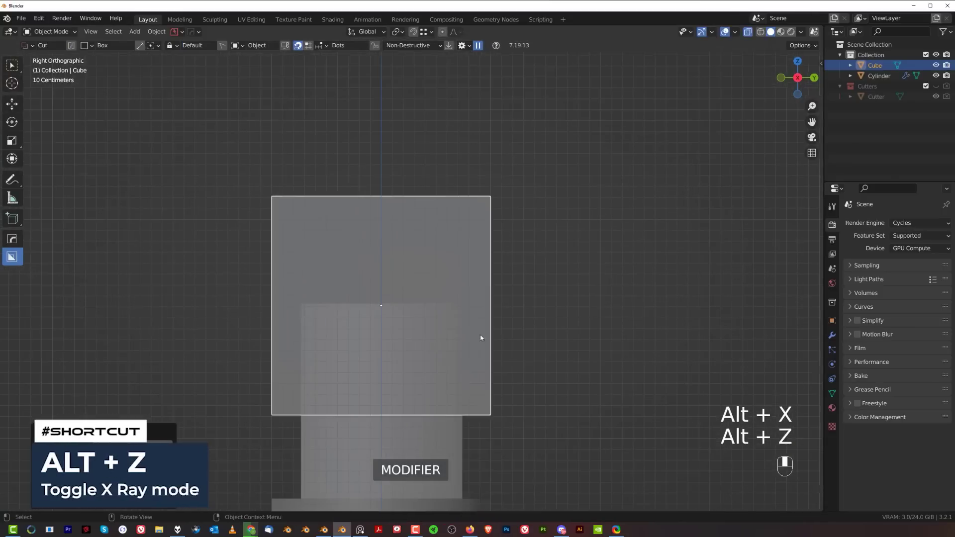
pyautogui.keyDown('shift'); pyautogui.scroll(-2, 461, 285); pyautogui.keyUp('shift')
pyautogui.press('s')
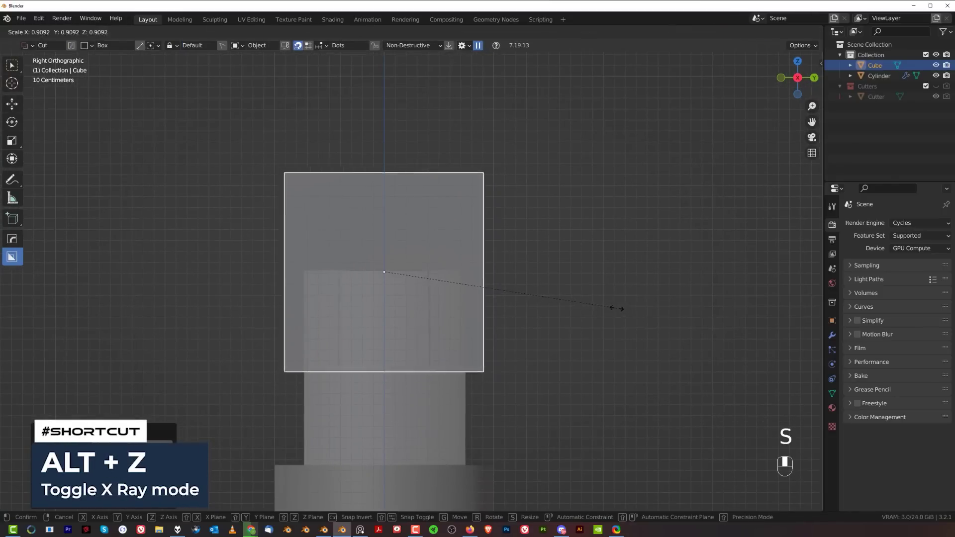
pyautogui.click(584, 308)
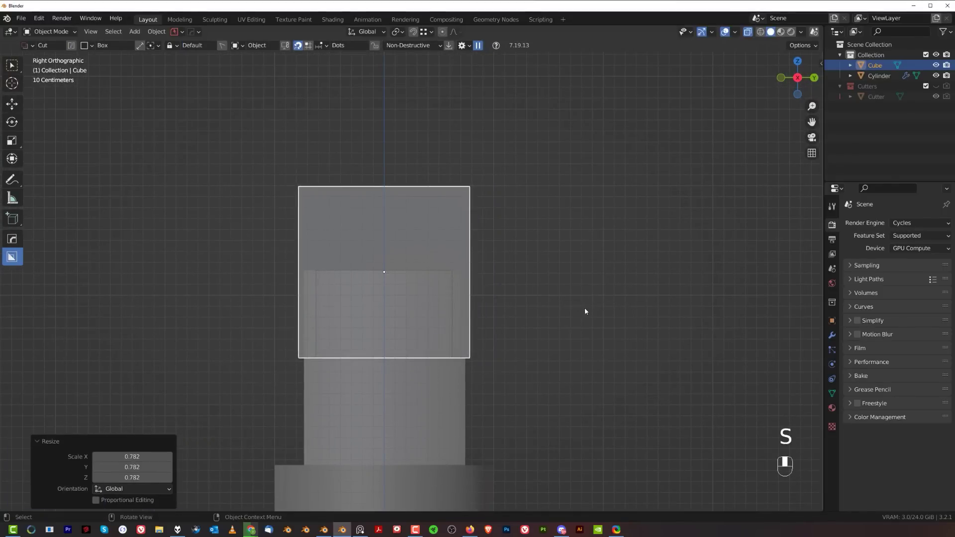
# Lower the cube about 0.75 m along Z over the cylinder's slotted section and turn off X-ray display.
pyautogui.press('g')
pyautogui.press('z')
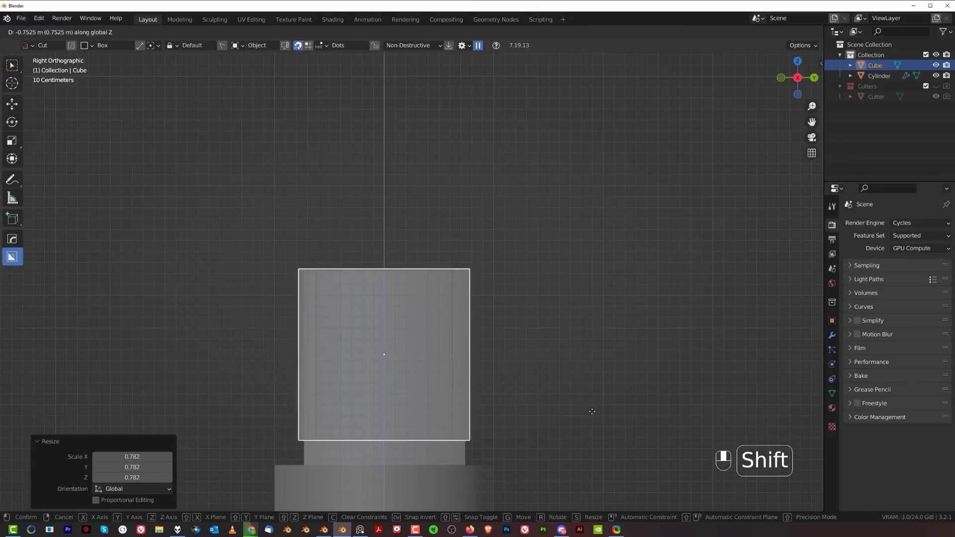
pyautogui.click(592, 412)
pyautogui.press('KP_5')
pyautogui.moveTo(550, 362)
pyautogui.mouseDown(button='middle')
pyautogui.moveTo(469, 377)
pyautogui.moveTo(531, 363)
pyautogui.moveTo(549, 369)
pyautogui.mouseUp(button='middle')
pyautogui.hotkey('alt', 'z')
# Move the cube about 0.71 m along X onto one prong of the cylinder and narrow it along X.
pyautogui.press('g')
pyautogui.press('y')
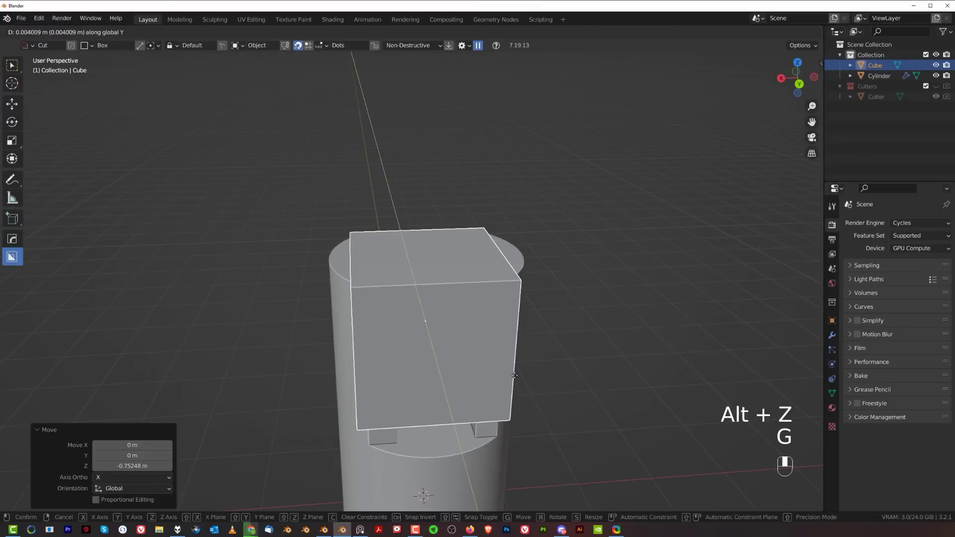
pyautogui.press('x')
pyautogui.click(490, 397)
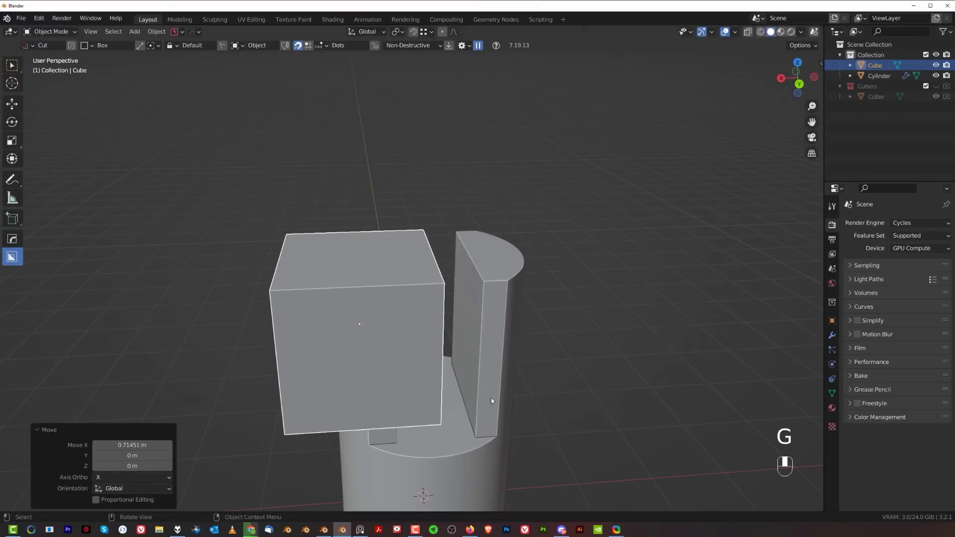
pyautogui.press('s')
pyautogui.press('x')
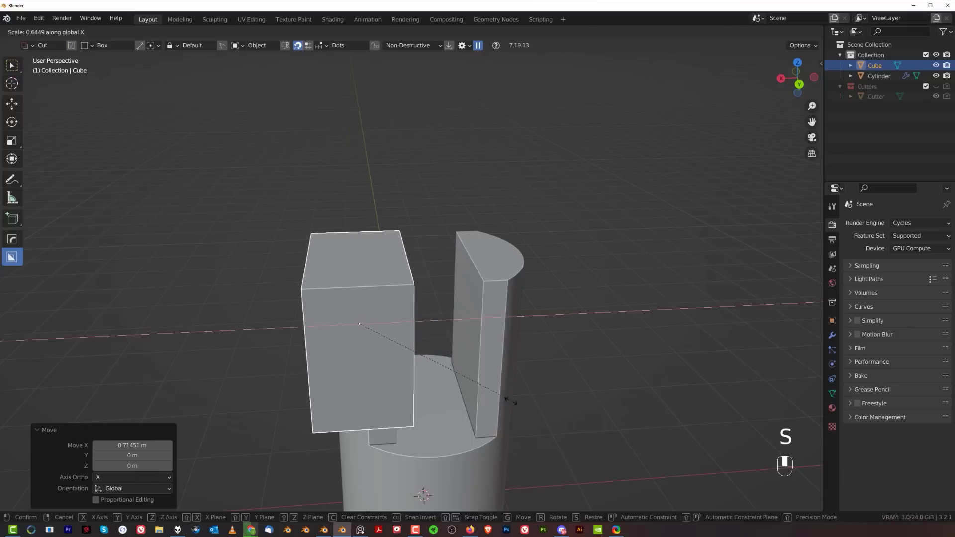
pyautogui.click(460, 404)
# Apply the scale of the narrowed cube.
pyautogui.moveTo(460, 404); pyautogui.dragTo(517, 354, button='middle')
pyautogui.hotkey('ctrl', 'a')
pyautogui.click(518, 355)
# Bevel the cube's two upper edges about 1.22 m wide with 22 segments to form a semicircular top.
pyautogui.moveTo(441, 333); pyautogui.dragTo(437, 292, button='middle')
pyautogui.press('Tab')
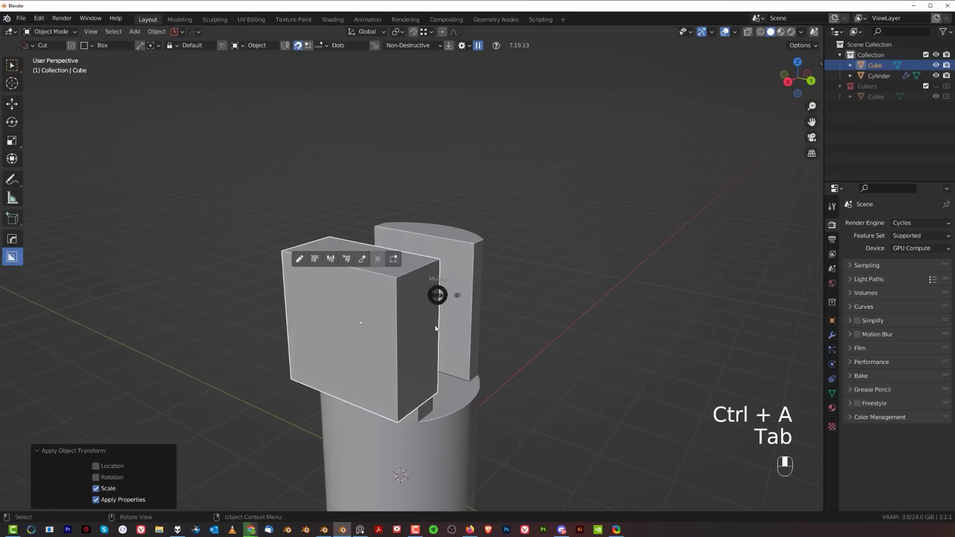
pyautogui.keyDown('shift'); pyautogui.click(291, 250); pyautogui.keyUp('shift')
pyautogui.keyDown('shift'); pyautogui.moveTo(564, 310); pyautogui.dragTo(624, 279, button='middle'); pyautogui.keyUp('shift')
pyautogui.hotkey('ctrl', 'b')
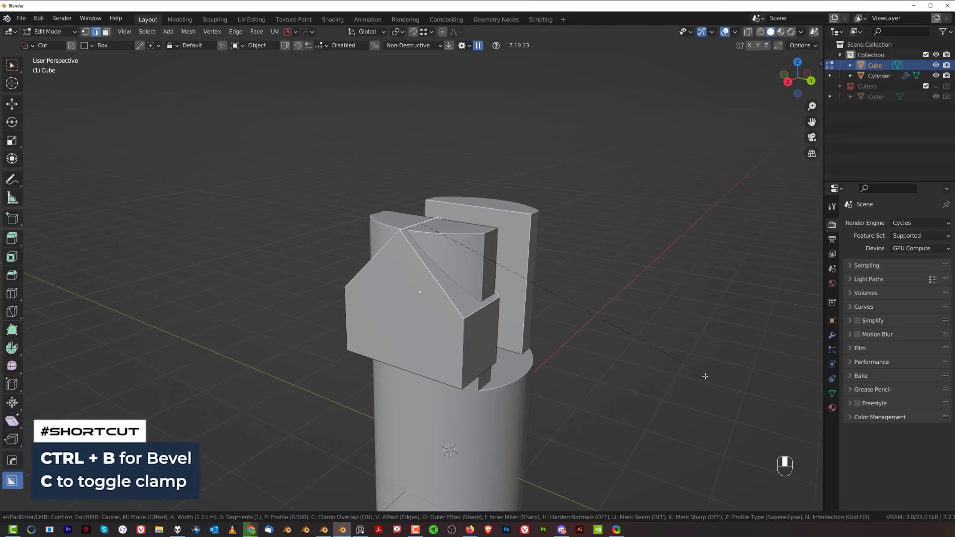
pyautogui.press('c')
pyautogui.scroll(6, 714, 382)
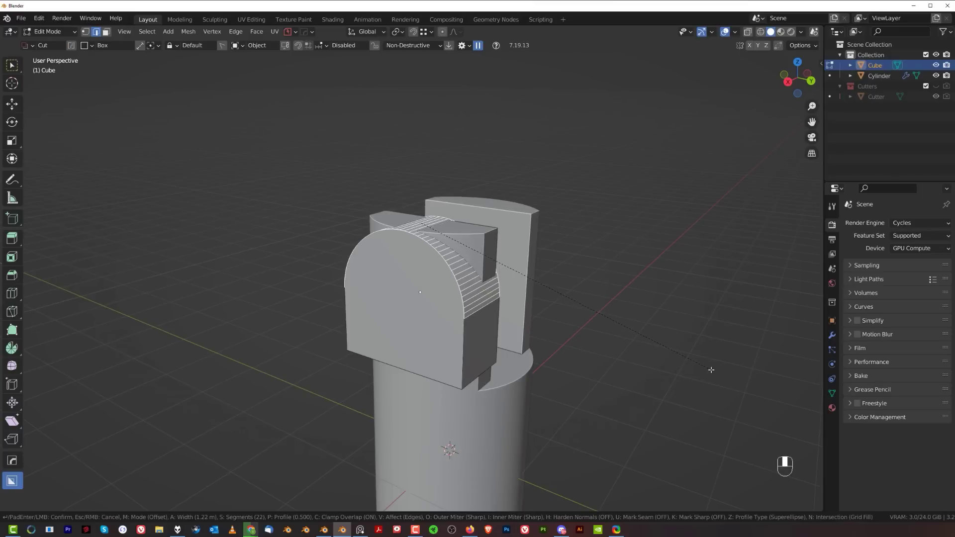
pyautogui.click(711, 370)
pyautogui.press('Tab')
# Sharpen the round-topped cube to smooth the shading of its curved surface.
pyautogui.moveTo(712, 369); pyautogui.dragTo(392, 251, button='middle')
pyautogui.press('q')
pyautogui.keyDown('shift'); pyautogui.click(577, 282); pyautogui.keyUp('shift')
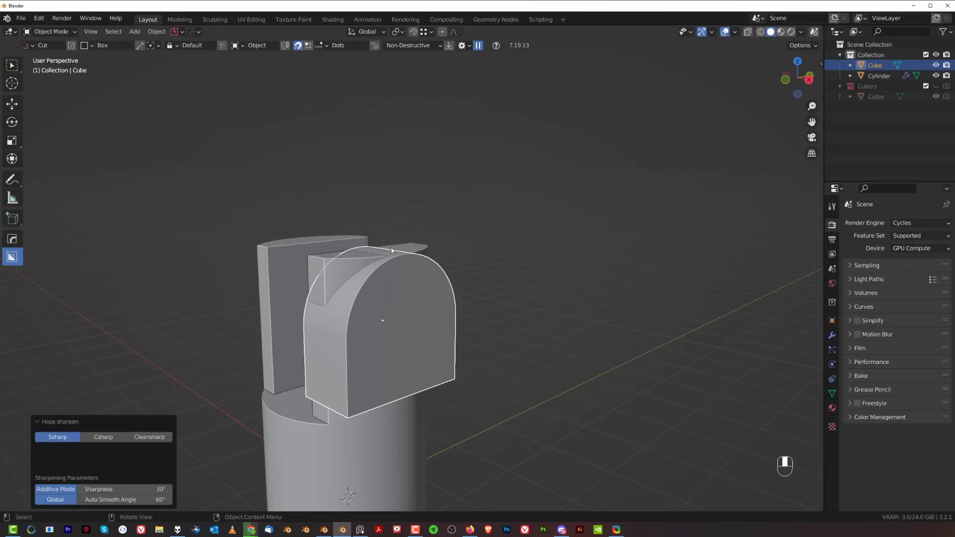
pyautogui.scroll(1, 441, 275)
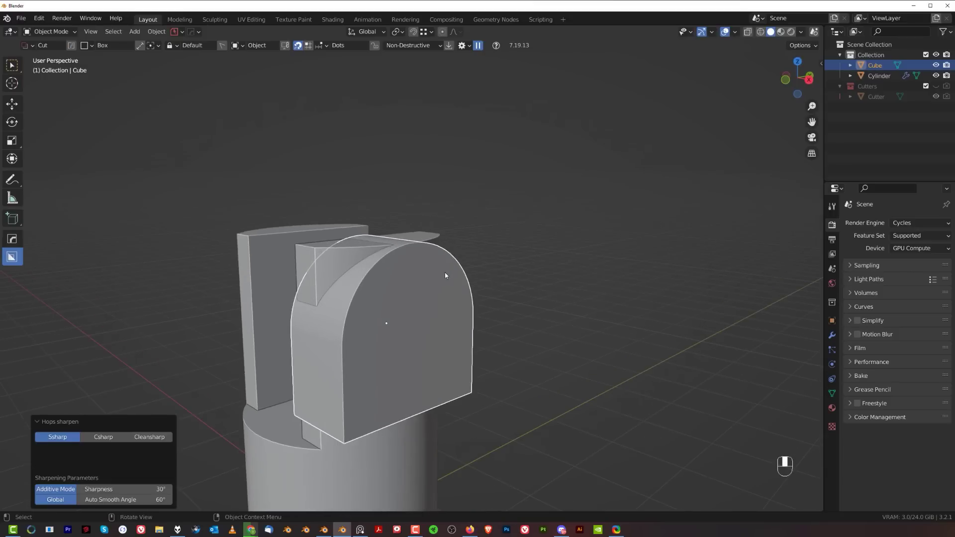
# Lower the round-topped cube about 0.05 m along Z and scale it down slightly to fit the prong.
pyautogui.press('g')
pyautogui.press('z')
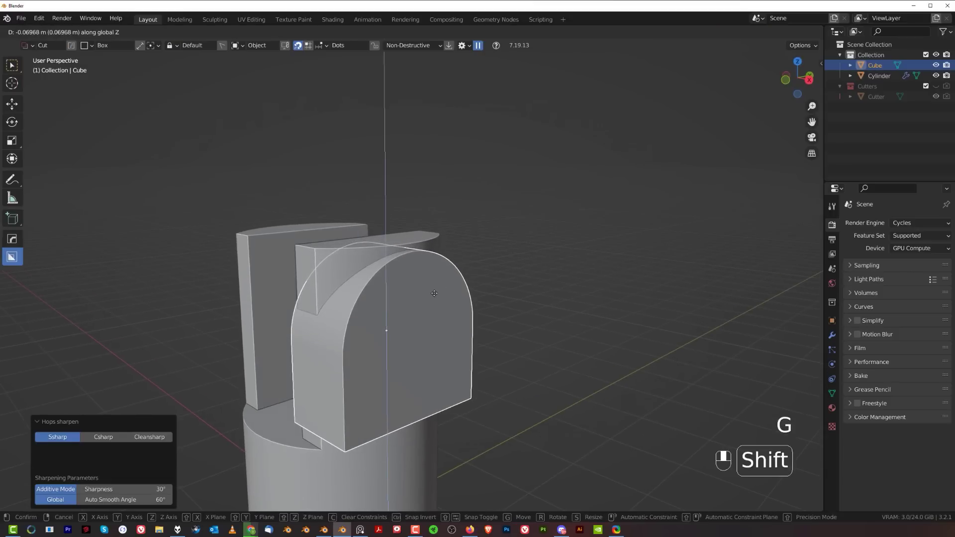
pyautogui.click(433, 272)
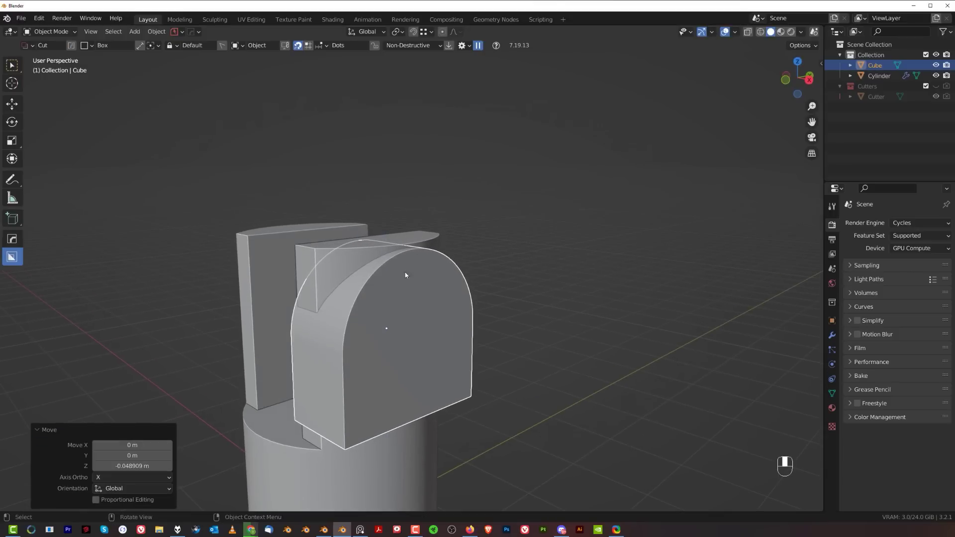
pyautogui.moveTo(405, 275); pyautogui.dragTo(419, 280, button='middle')
pyautogui.press('s')
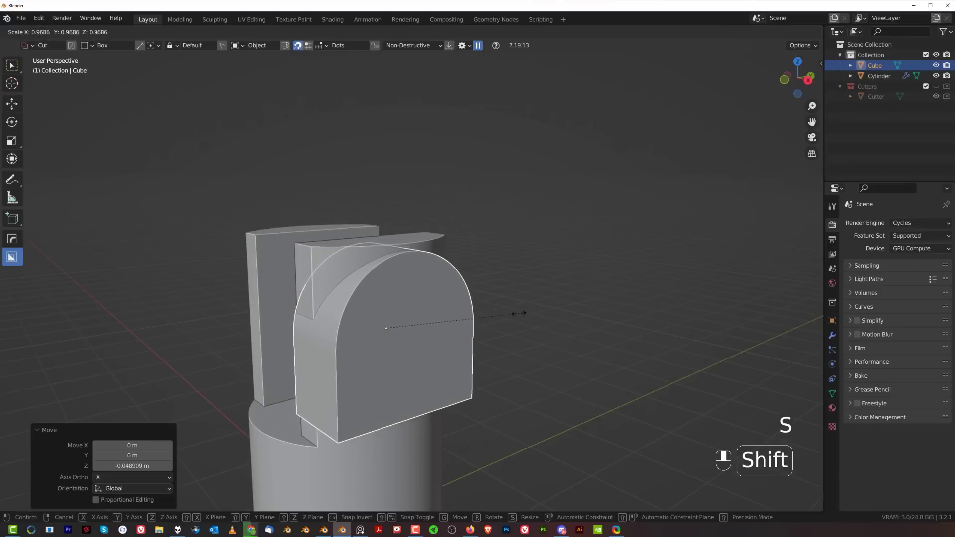
pyautogui.click(471, 339)
pyautogui.moveTo(474, 341); pyautogui.dragTo(452, 351, button='middle')
# Delete the cube's flat front, back, bottom and straight side faces, keeping only the arched strip.
pyautogui.press('Tab')
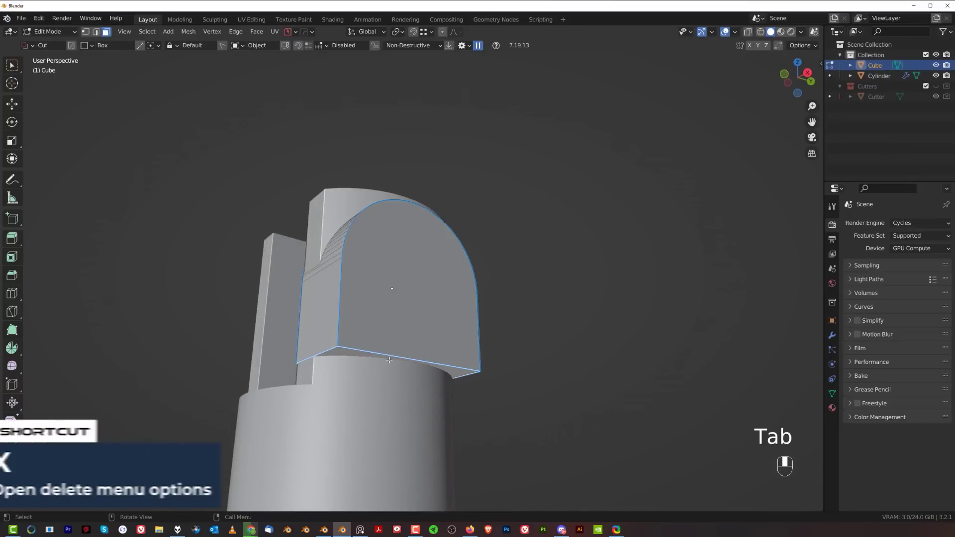
pyautogui.press('x')
pyautogui.click(381, 358)
pyautogui.press('Tab')
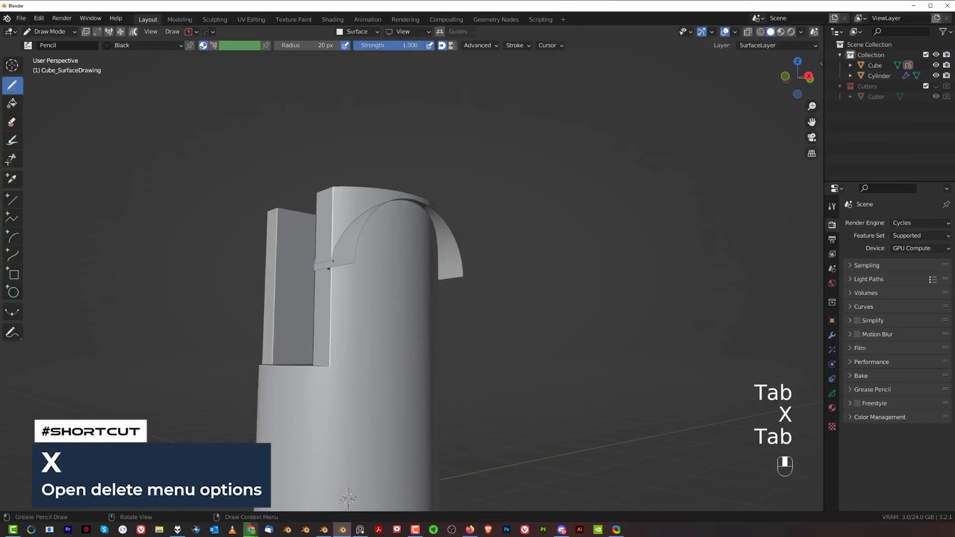
pyautogui.press('Tab')
pyautogui.keyDown('shift'); pyautogui.moveTo(324, 373); pyautogui.dragTo(432, 302, button='middle'); pyautogui.keyUp('shift')
pyautogui.press('Tab')
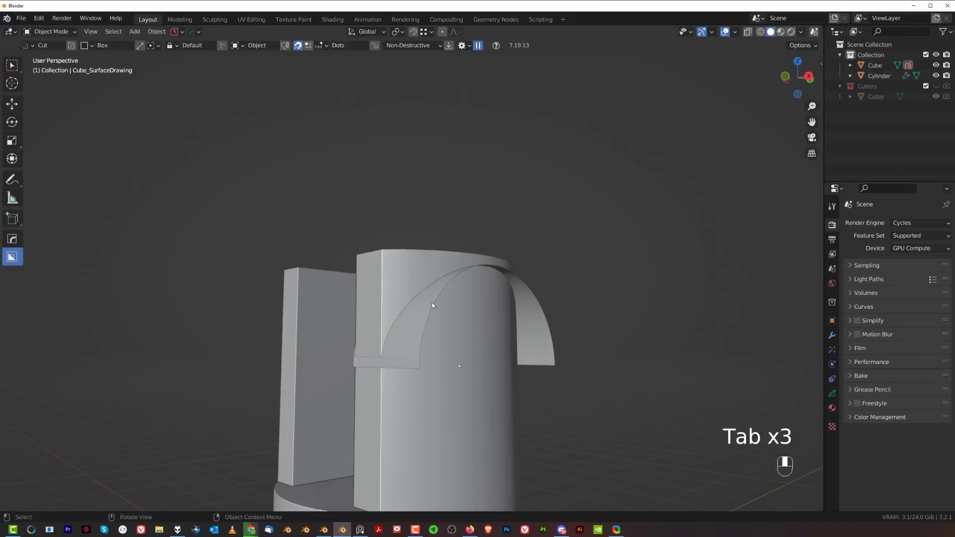
# Extrude both end edges of the arched strip straight up to above the cylinder's top.
pyautogui.press('Tab')
pyautogui.scroll(-2, 424, 377)
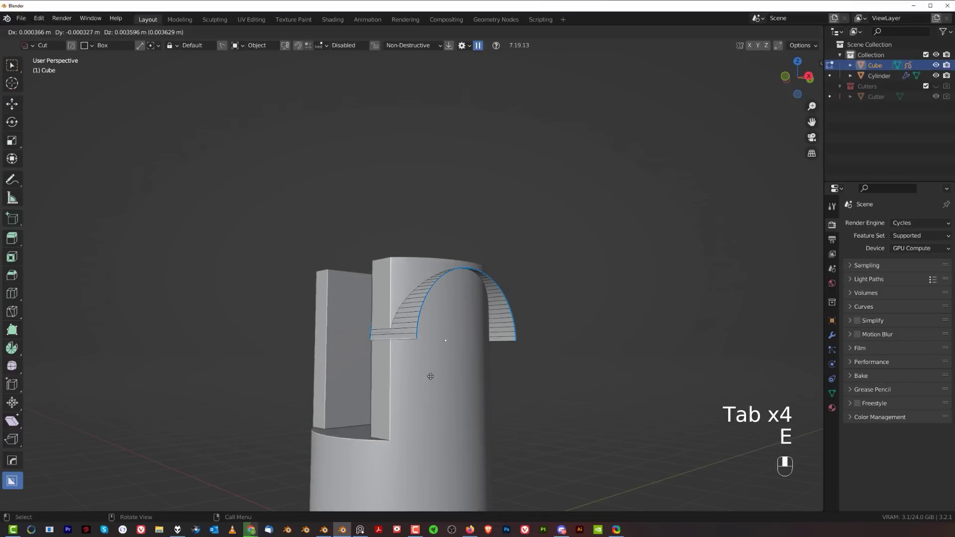
pyautogui.click(441, 255)
pyautogui.moveTo(442, 255); pyautogui.dragTo(506, 307, button='middle')
# Clean unnecessary geometry from the arch mesh and fill a face between the front arch and the side panels.
pyautogui.hotkey('alt', 'x')
pyautogui.moveTo(397, 284); pyautogui.dragTo(294, 298, button='middle')
pyautogui.press('Tab')
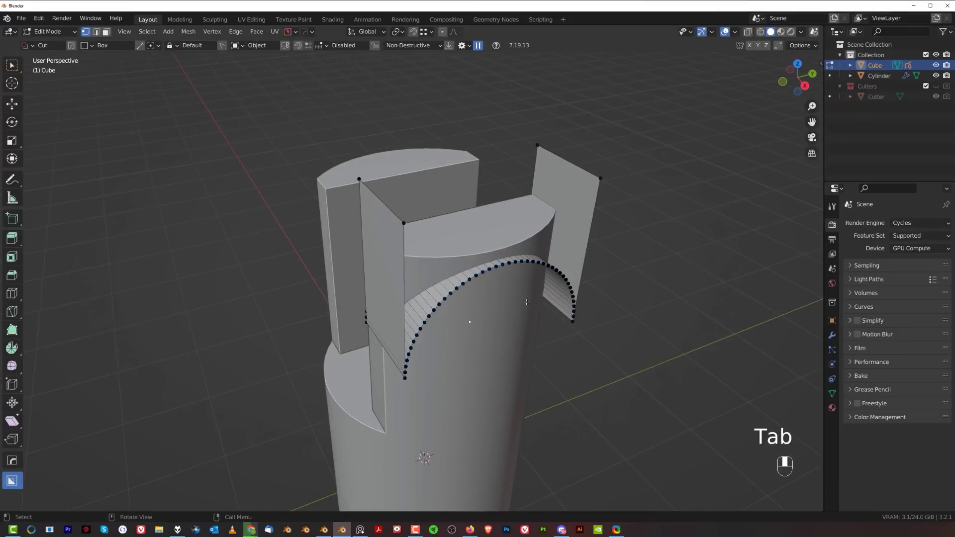
pyautogui.press('3')
pyautogui.keyDown('shift'); pyautogui.moveTo(523, 308); pyautogui.dragTo(346, 243, button='middle'); pyautogui.keyUp('shift')
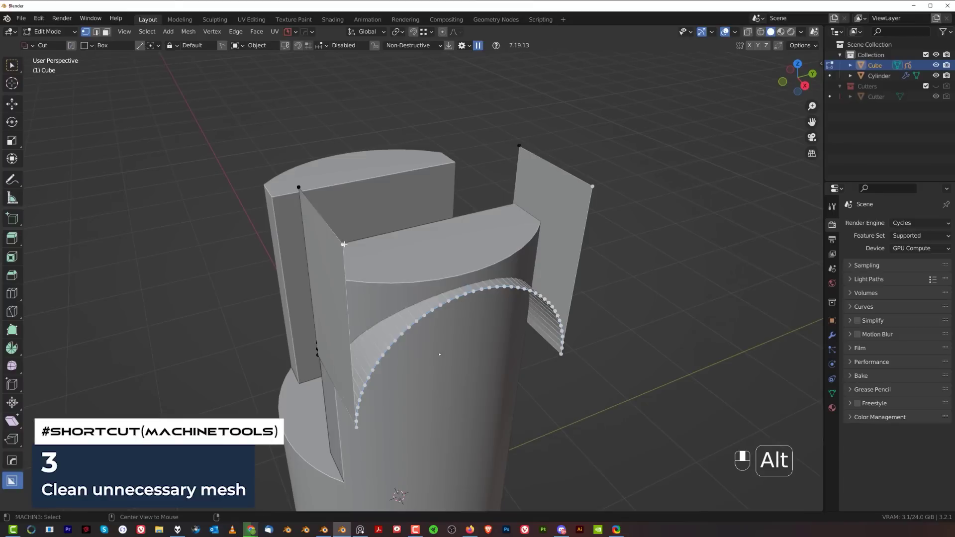
pyautogui.moveTo(404, 342); pyautogui.dragTo(348, 343, button='middle')
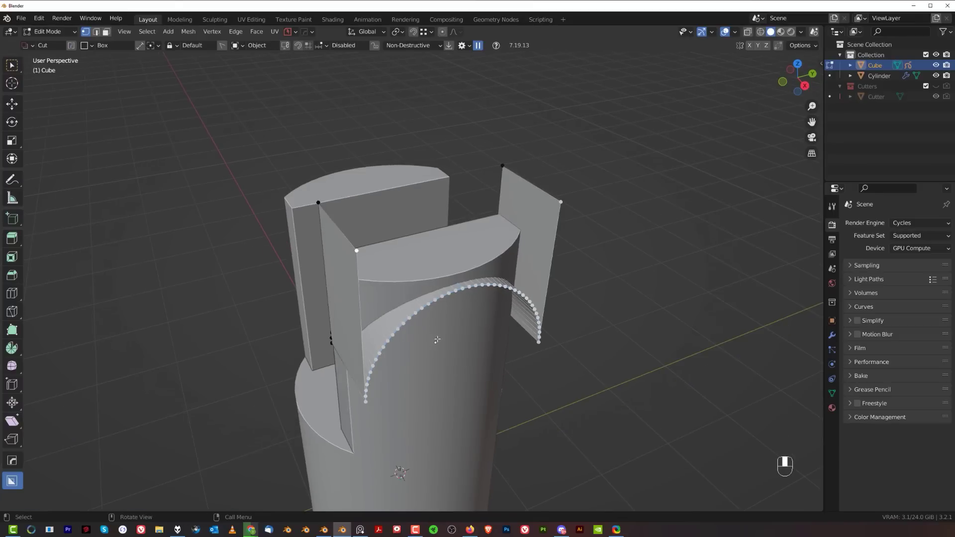
pyautogui.press('f')
# Symmetrize the arch mesh along X from + to - and fill its open top with a face.
pyautogui.hotkey('alt', 'x')
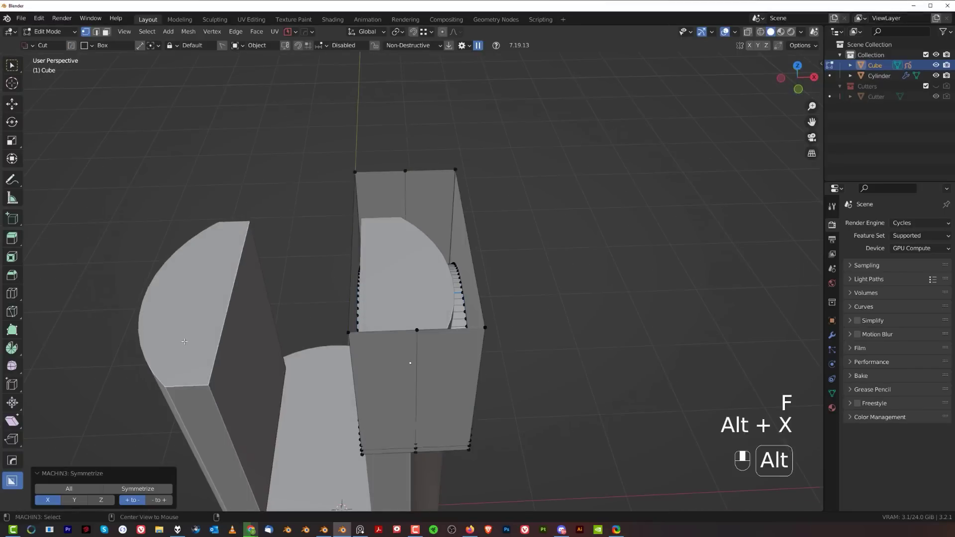
pyautogui.keyDown('alt'); pyautogui.click(488, 326); pyautogui.keyUp('alt')
pyautogui.press('f')
pyautogui.moveTo(531, 354); pyautogui.dragTo(475, 345, button='middle')
pyautogui.press('Tab')
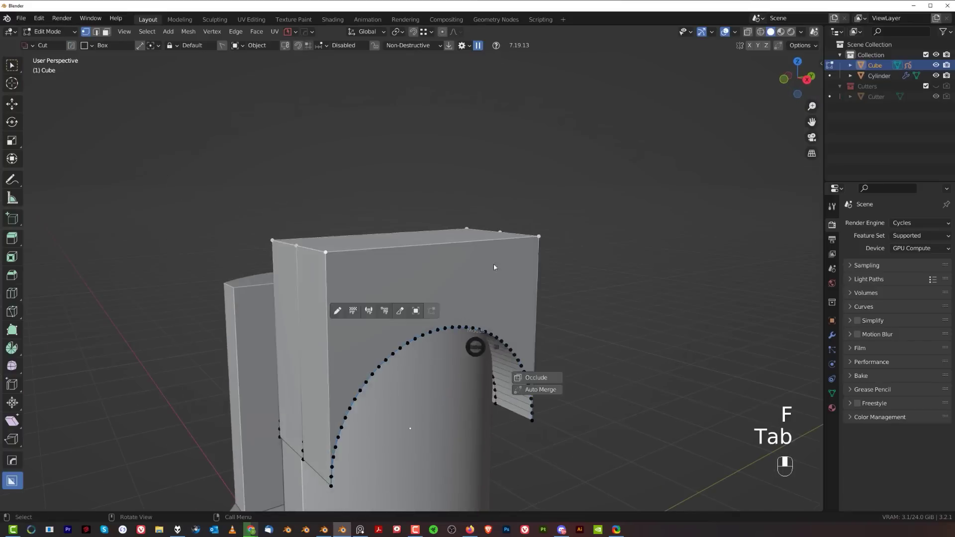
# Recalculate the sharp edges of the arched cutter block using the Resharp variant of Sharpen.
pyautogui.scroll(-4, 487, 271)
pyautogui.moveTo(471, 279); pyautogui.dragTo(460, 274, button='middle')
pyautogui.scroll(4, 460, 274)
pyautogui.press('q')
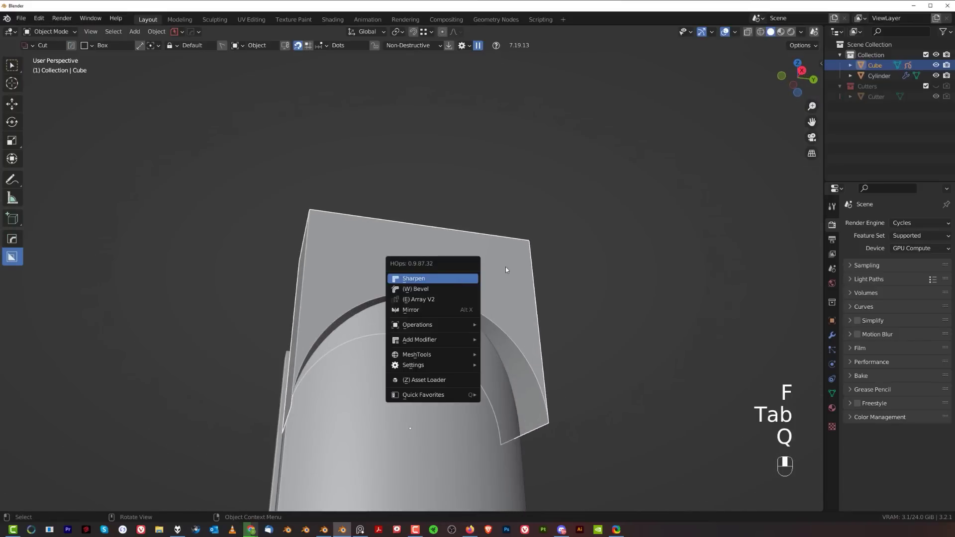
pyautogui.scroll(3, 452, 297)
pyautogui.press('Tab')
pyautogui.keyDown('shift'); pyautogui.moveTo(436, 309); pyautogui.dragTo(442, 224, button='middle'); pyautogui.keyUp('shift')
pyautogui.scroll(1, 440, 222)
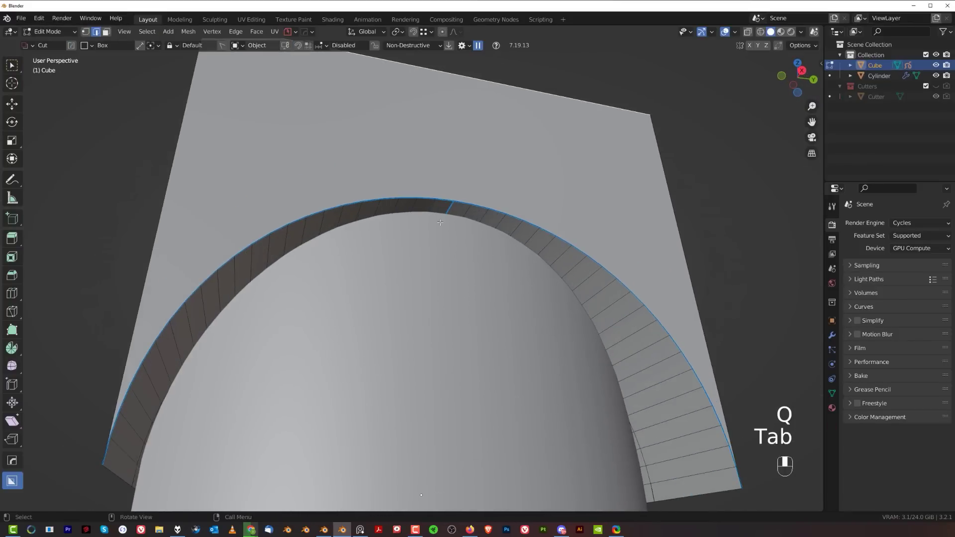
pyautogui.press('Tab')
pyautogui.scroll(-3, 440, 222)
pyautogui.press('q')
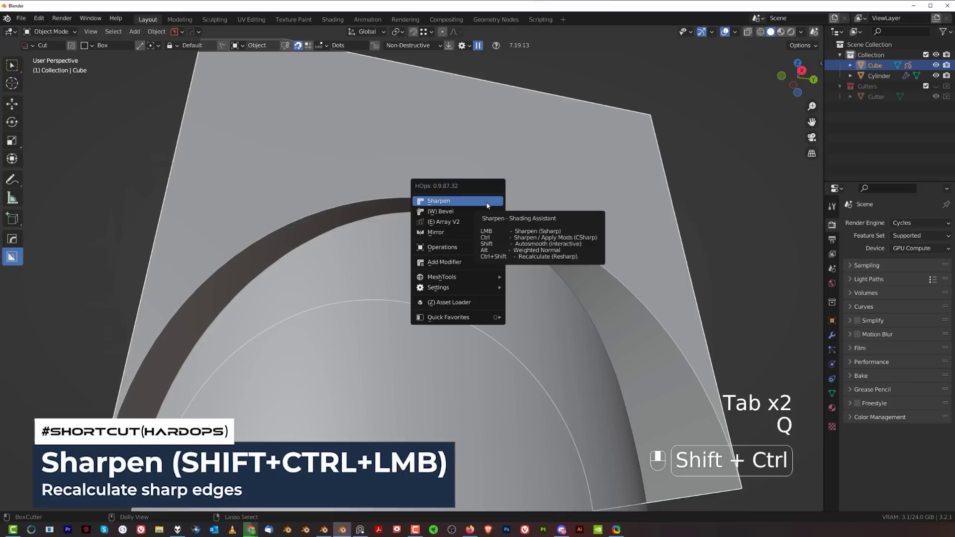
pyautogui.keyDown('ctrl'); pyautogui.keyDown('shift'); pyautogui.click(487, 207); pyautogui.keyUp('shift'); pyautogui.keyUp('ctrl')
pyautogui.press('Tab')
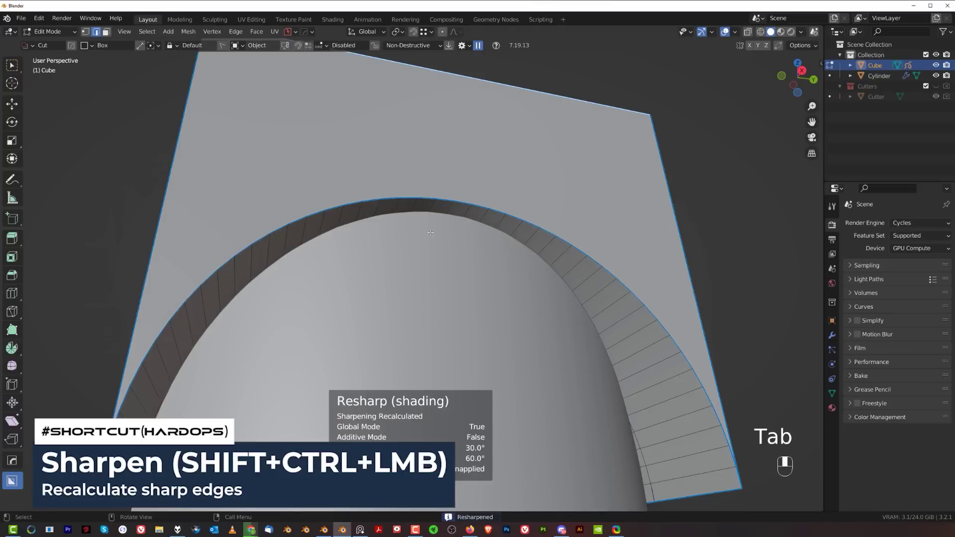
pyautogui.press('Tab')
# Subtract the arched block from the slotted cylinder with a non-destructive boolean difference.
pyautogui.scroll(-5, 430, 232)
pyautogui.keyDown('shift'); pyautogui.click(449, 319); pyautogui.keyUp('shift')
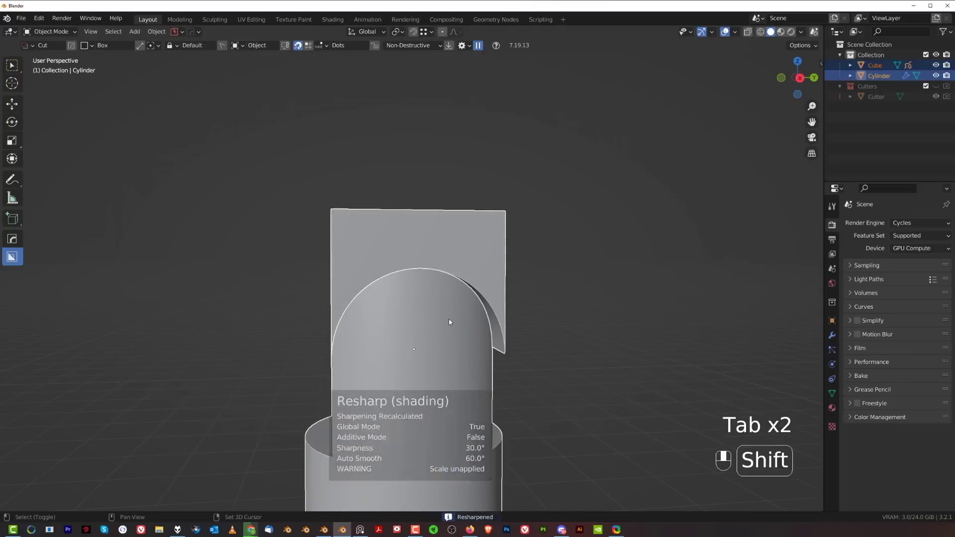
pyautogui.press('q')
pyautogui.click(449, 319)
pyautogui.moveTo(449, 320); pyautogui.dragTo(422, 356, button='middle')
# Recall the arched boolean cutter with Ever Scroll and mirror it along Y about the cylinder's origin.
pyautogui.press('q')
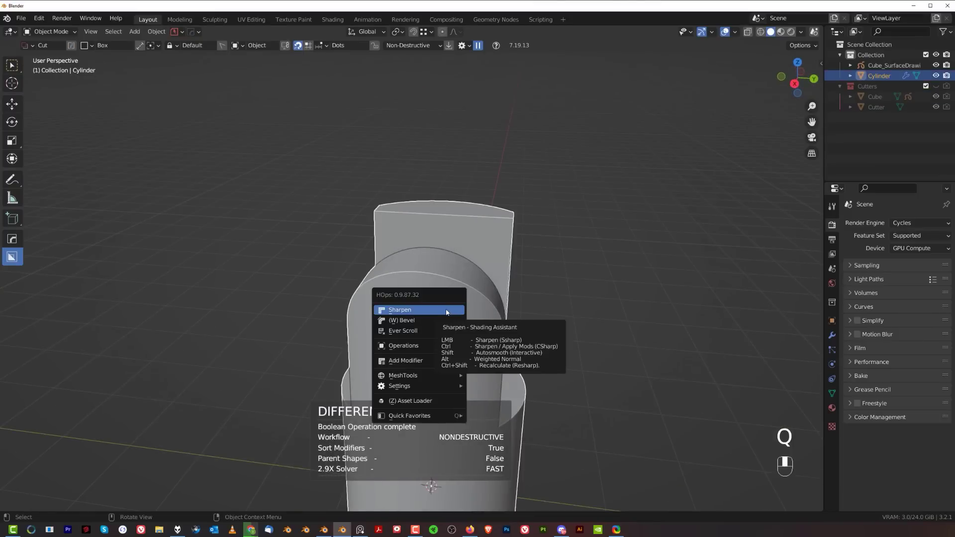
pyautogui.click(440, 340)
pyautogui.moveTo(440, 341); pyautogui.dragTo(487, 273, button='middle')
pyautogui.scroll(-1, 492, 303)
pyautogui.scroll(1, 507, 251)
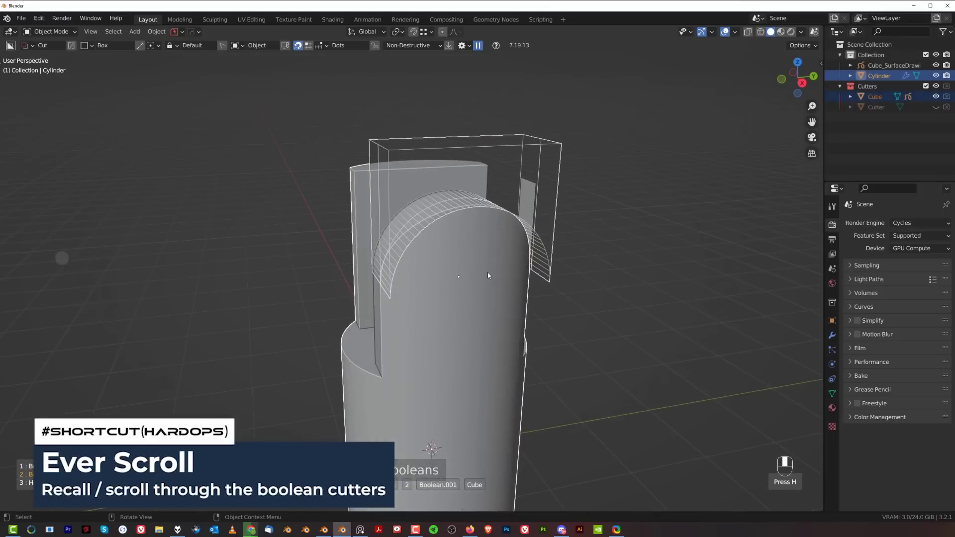
pyautogui.keyDown('shift'); pyautogui.click(481, 261); pyautogui.keyUp('shift')
pyautogui.moveTo(563, 141); pyautogui.dragTo(563, 145)
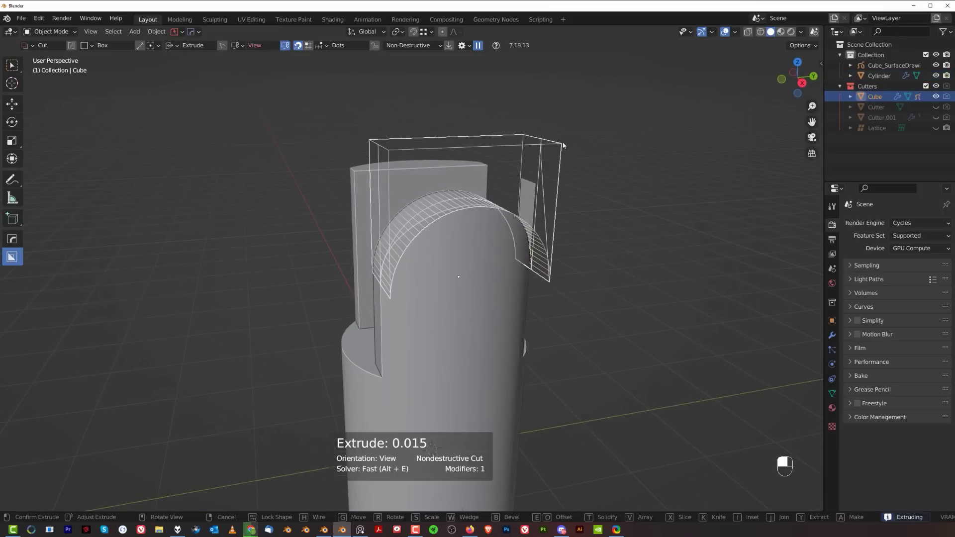
pyautogui.hotkey('alt', 'x')
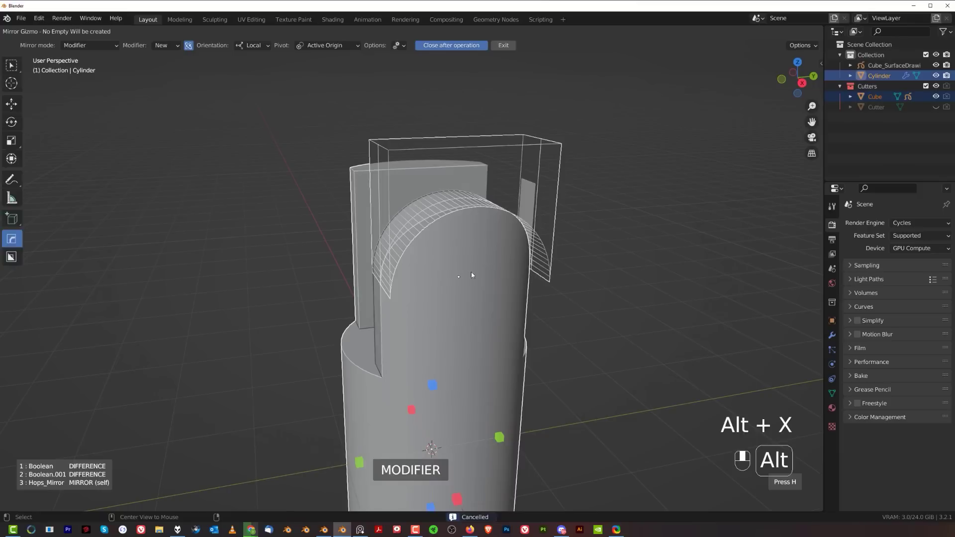
pyautogui.click(360, 462)
pyautogui.moveTo(565, 330); pyautogui.dragTo(416, 334, button='middle')
pyautogui.scroll(-6, 495, 319)
# Mirror the cylinder along its local Y axis with the Hops_Mirror modifier and hide the boolean cutters.
pyautogui.hotkey('alt', 'x')
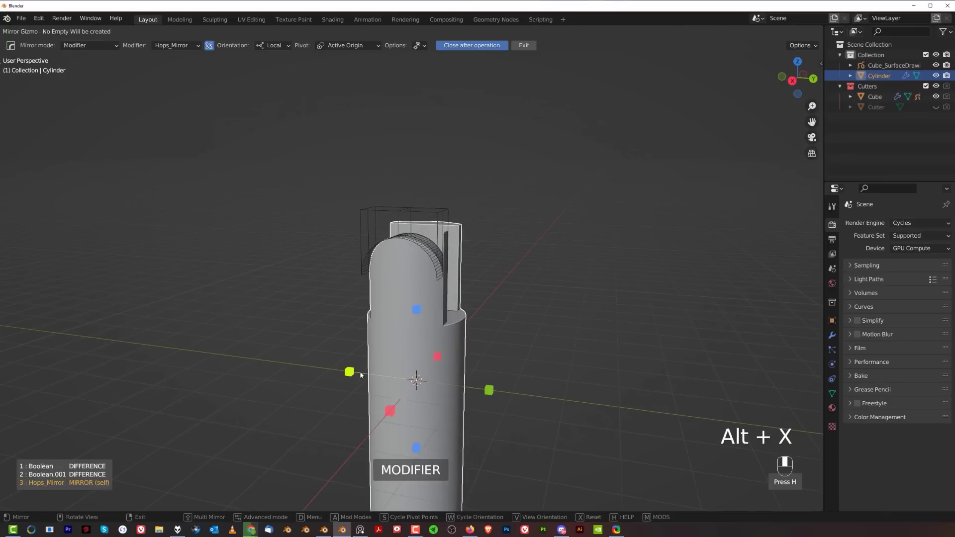
pyautogui.click(351, 373)
pyautogui.scroll(1, 541, 326)
pyautogui.hotkey('shift', '2')
pyautogui.scroll(4, 514, 321)
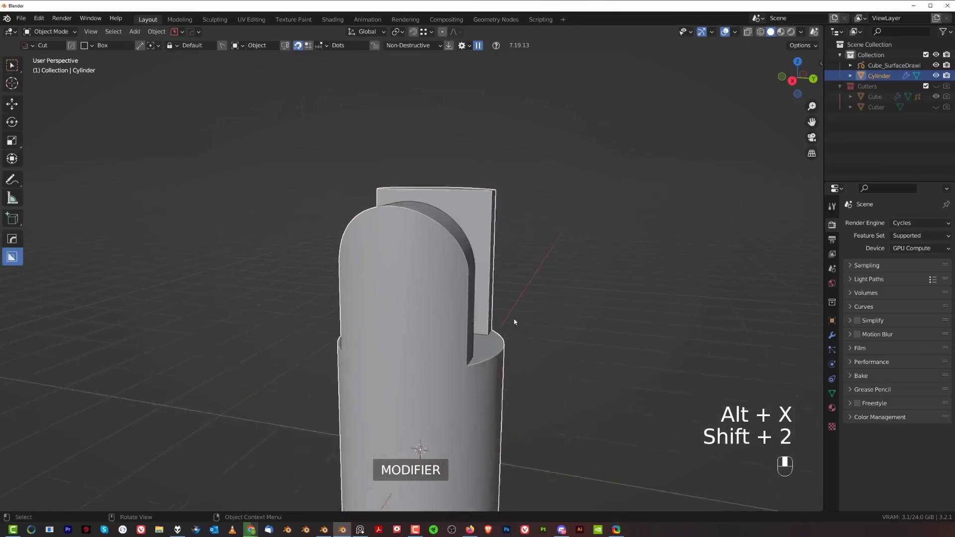
pyautogui.moveTo(514, 322); pyautogui.dragTo(445, 292, button='middle')
pyautogui.scroll(-3, 445, 292)
# Mirror the cylinder along its local X axis so that the rounded prong is copied to the opposite side.
pyautogui.hotkey('alt', 'x')
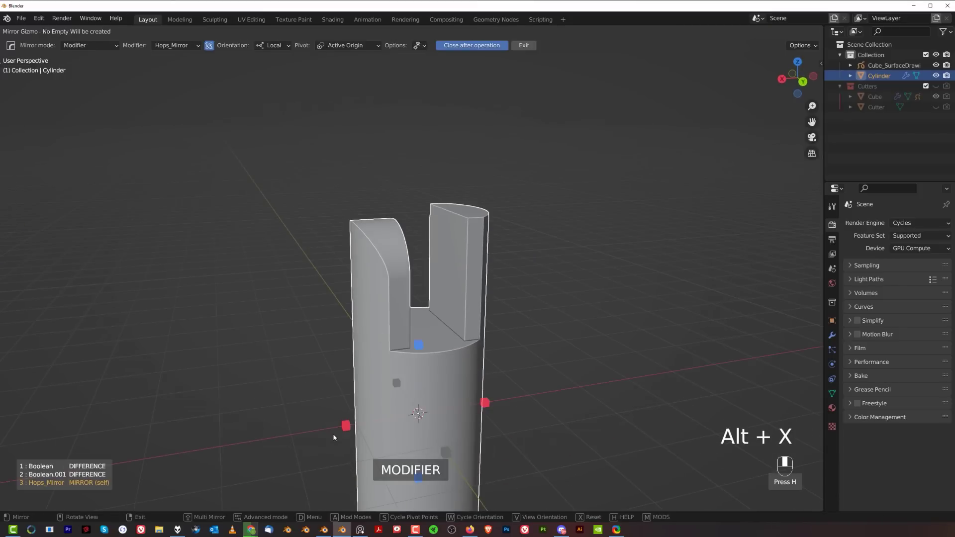
pyautogui.click(346, 426)
pyautogui.moveTo(475, 362); pyautogui.dragTo(527, 262, button='middle')
pyautogui.hotkey('shift', '2')
pyautogui.hotkey('shift', '2')
pyautogui.press('KP_5')
pyautogui.press('KP_5')
pyautogui.scroll(4, 503, 299)
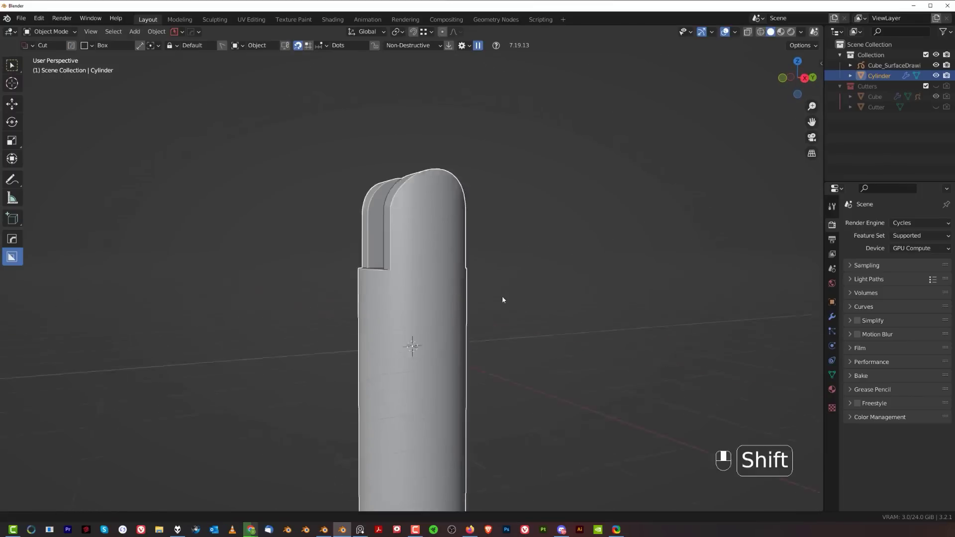
# Save the scene as untitled_01 in the shock absorber YT folder.
pyautogui.moveTo(500, 303); pyautogui.dragTo(465, 188, button='middle')
pyautogui.press('Tab')
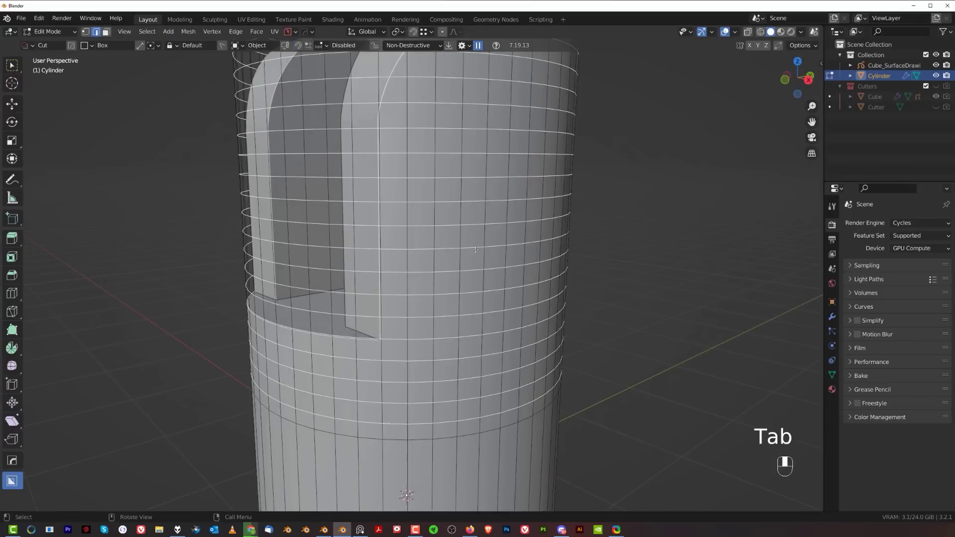
pyautogui.press('Tab')
pyautogui.scroll(-5, 512, 235)
pyautogui.moveTo(512, 235); pyautogui.dragTo(484, 287, button='middle')
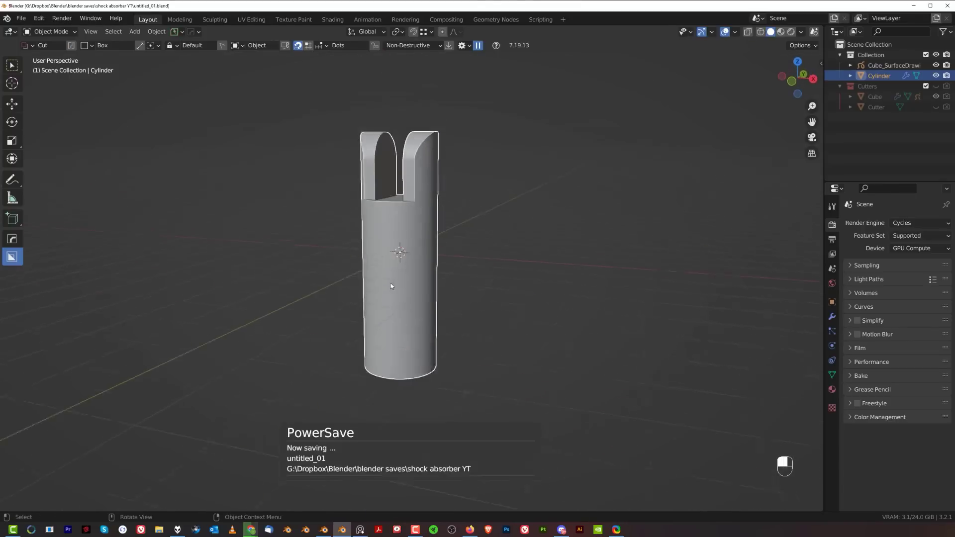
# Add an edge loop around the cylinder and slide it close to the bottom rim.
pyautogui.scroll(1, 390, 284)
pyautogui.moveTo(390, 283); pyautogui.dragTo(435, 243, button='middle')
pyautogui.press('Tab')
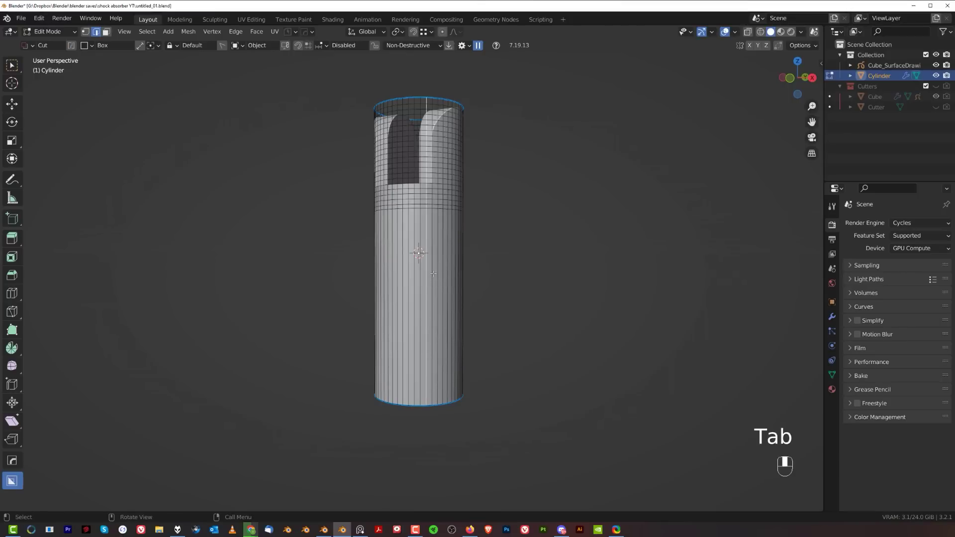
pyautogui.press('Tab')
pyautogui.click(514, 273)
pyautogui.keyDown('alt'); pyautogui.click(440, 288); pyautogui.keyUp('alt')
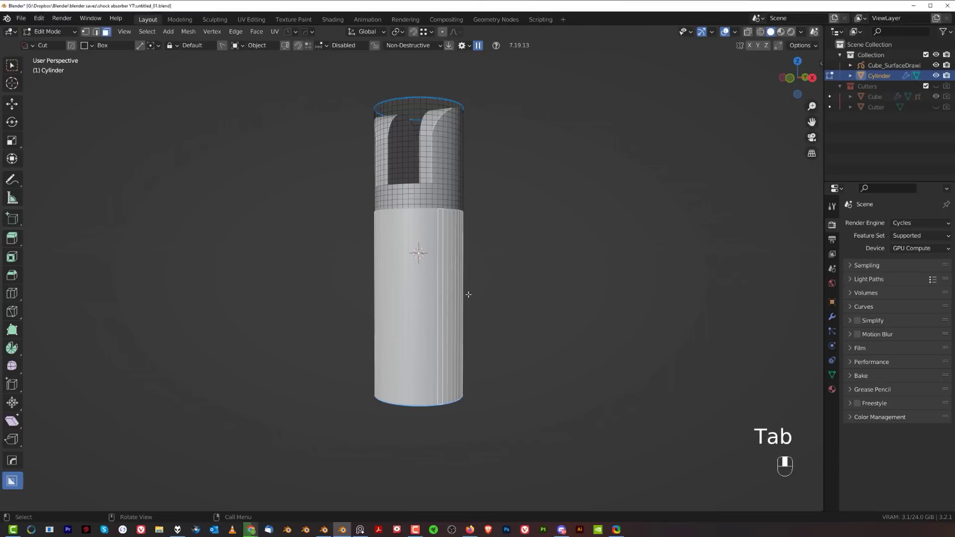
pyautogui.moveTo(469, 295); pyautogui.dragTo(447, 254, button='middle')
pyautogui.click(423, 372)
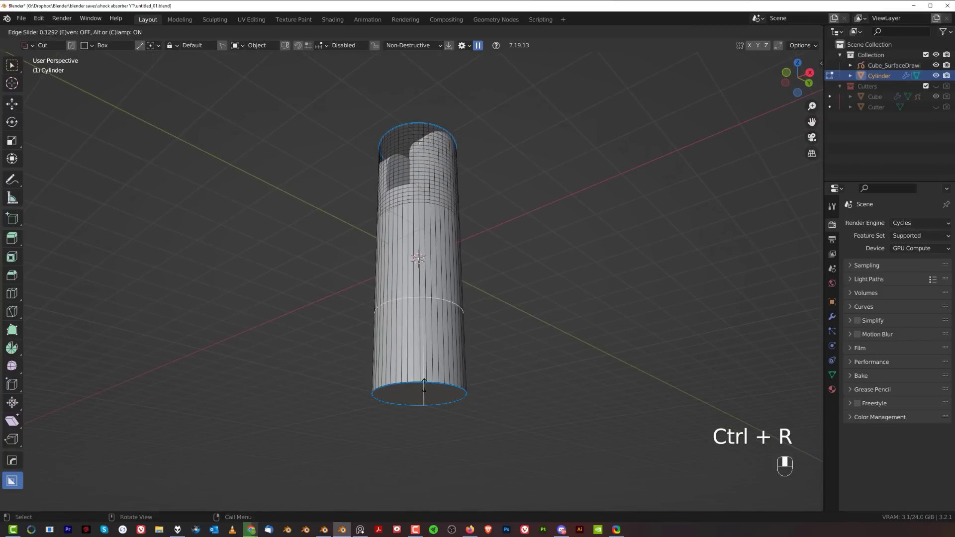
pyautogui.click(432, 453)
# Extrude the ring of long side faces below the slotted head inward along their normals with EM_Macro, forming a narrower shaft.
pyautogui.keyDown('alt'); pyautogui.click(437, 310); pyautogui.keyUp('alt')
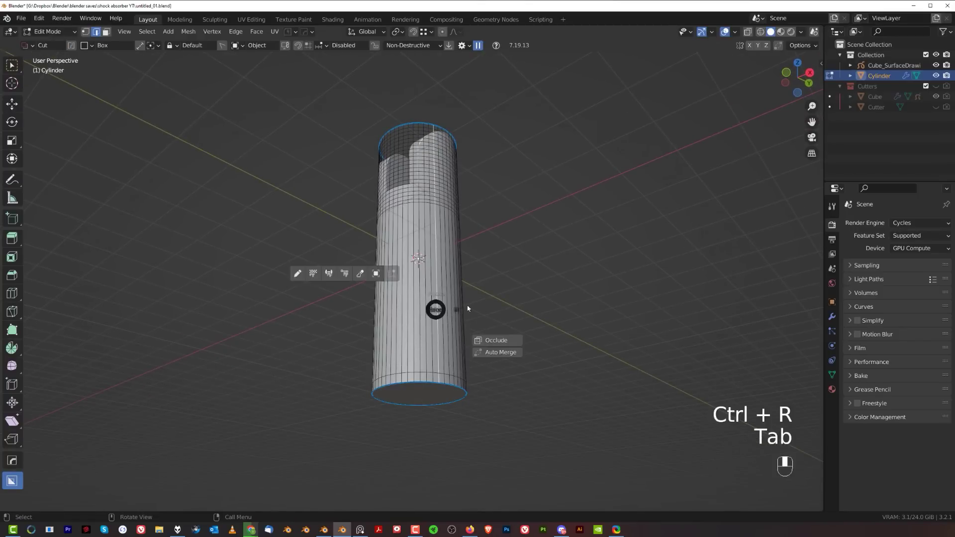
pyautogui.keyDown('alt'); pyautogui.click(434, 309); pyautogui.keyUp('alt')
pyautogui.moveTo(462, 303); pyautogui.dragTo(510, 317, button='middle')
pyautogui.scroll(2, 484, 312)
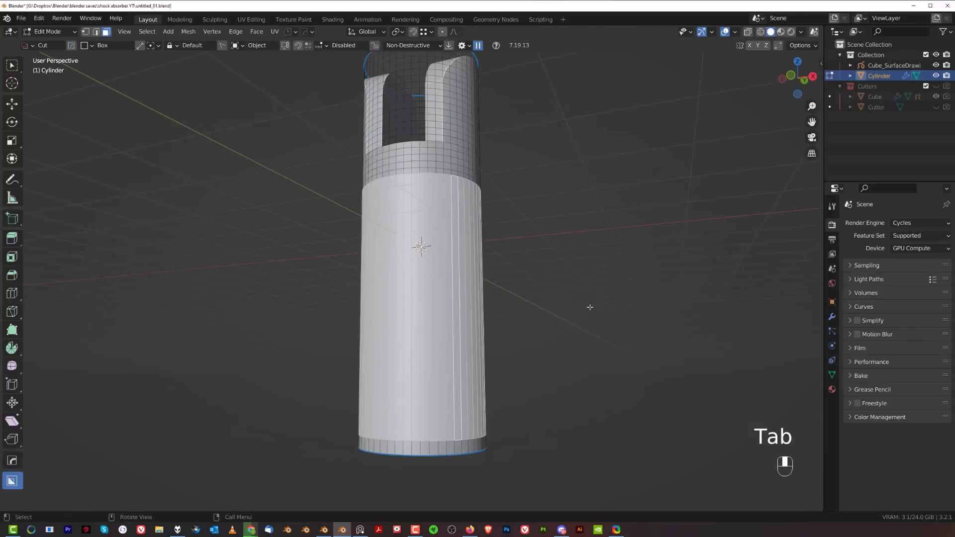
pyautogui.press('q')
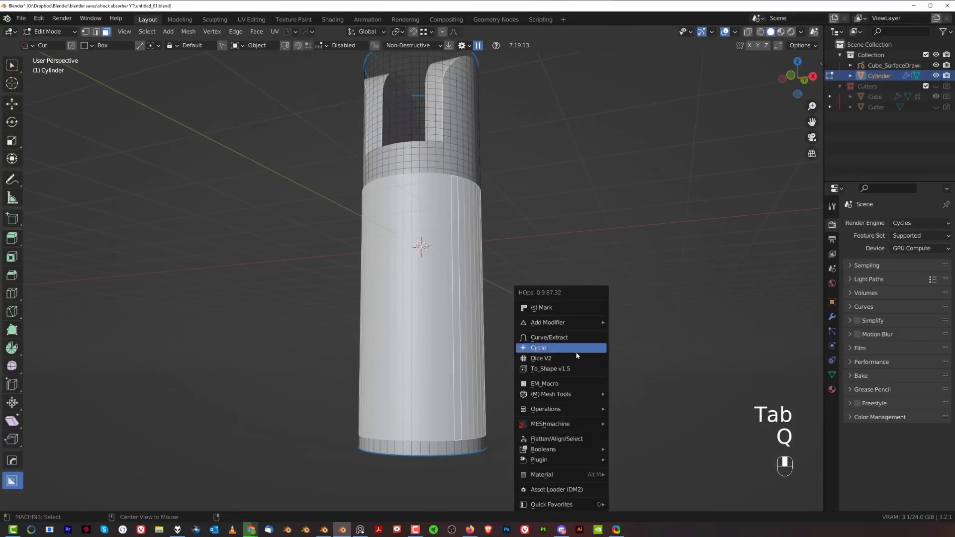
pyautogui.click(573, 386)
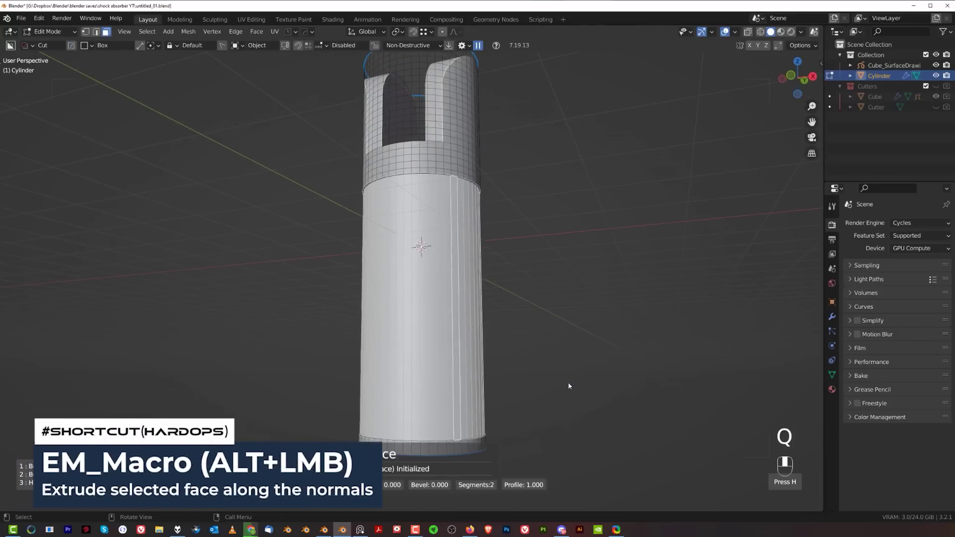
pyautogui.click(522, 379)
pyautogui.scroll(-2, 523, 356)
pyautogui.moveTo(513, 287); pyautogui.dragTo(492, 324, button='middle')
pyautogui.press('Tab')
pyautogui.scroll(1, 485, 219)
pyautogui.scroll(1, 476, 294)
# Cut a 50-sided circular hole about 0.84 across through both prongs, centred on the rounded prong face.
pyautogui.keyDown('shift'); pyautogui.moveTo(484, 216); pyautogui.dragTo(433, 282, button='middle'); pyautogui.keyUp('shift')
pyautogui.scroll(2, 496, 278)
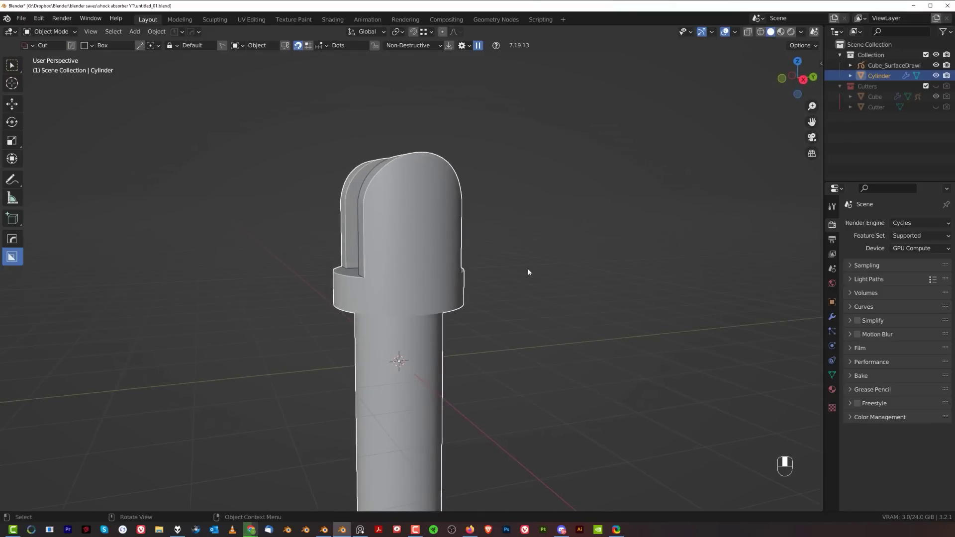
pyautogui.press('d')
pyautogui.click(524, 254)
pyautogui.keyDown('shift'); pyautogui.moveTo(452, 207); pyautogui.dragTo(419, 232, button='middle'); pyautogui.keyUp('shift')
pyautogui.press('ctrl')
pyautogui.press('ctrl')
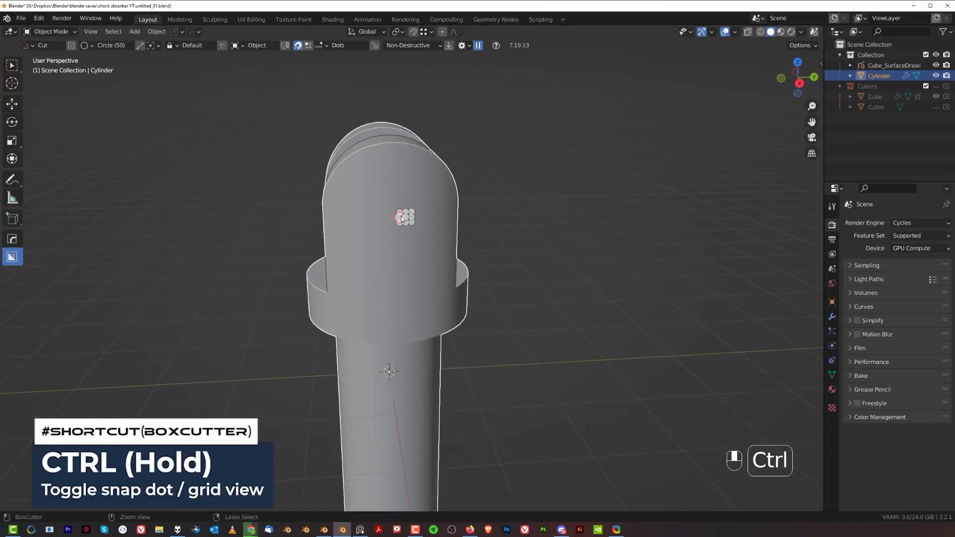
pyautogui.moveTo(396, 218)
pyautogui.mouseDown()
pyautogui.moveTo(470, 251)
pyautogui.moveTo(433, 240)
pyautogui.mouseUp()
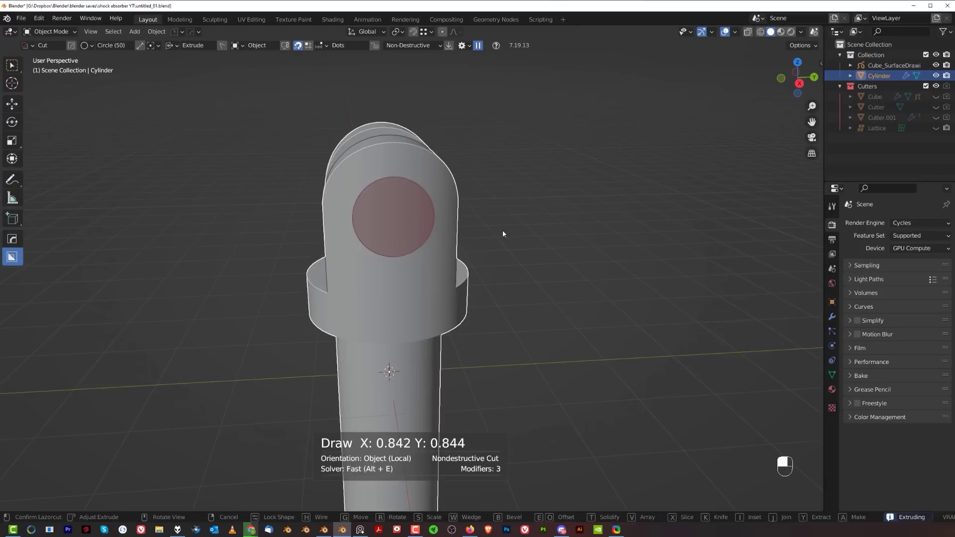
pyautogui.moveTo(533, 221); pyautogui.dragTo(378, 191, button='middle')
pyautogui.scroll(2, 430, 225)
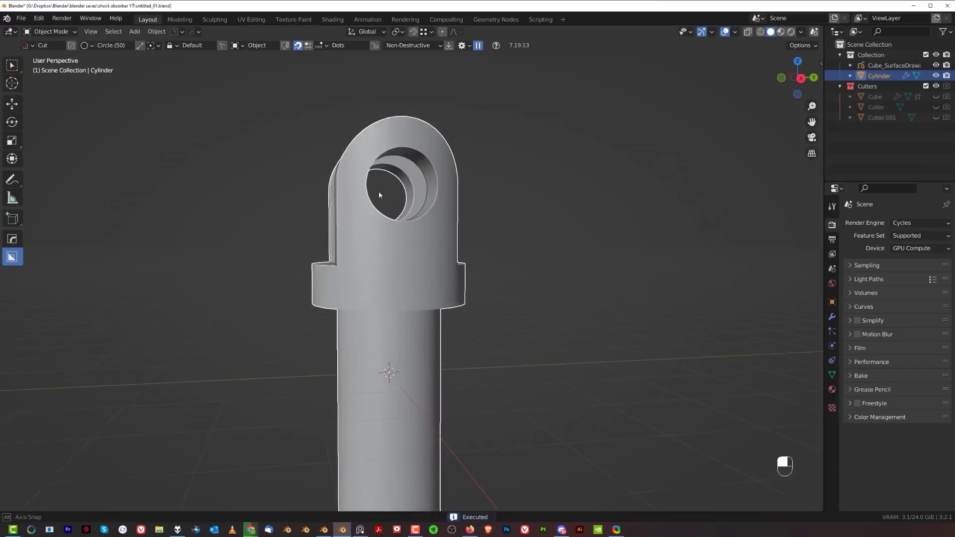
# Recall the circular hole cutter with Ever Scroll, scale it along global X, and hide the cutters.
pyautogui.press('q')
pyautogui.click(402, 255)
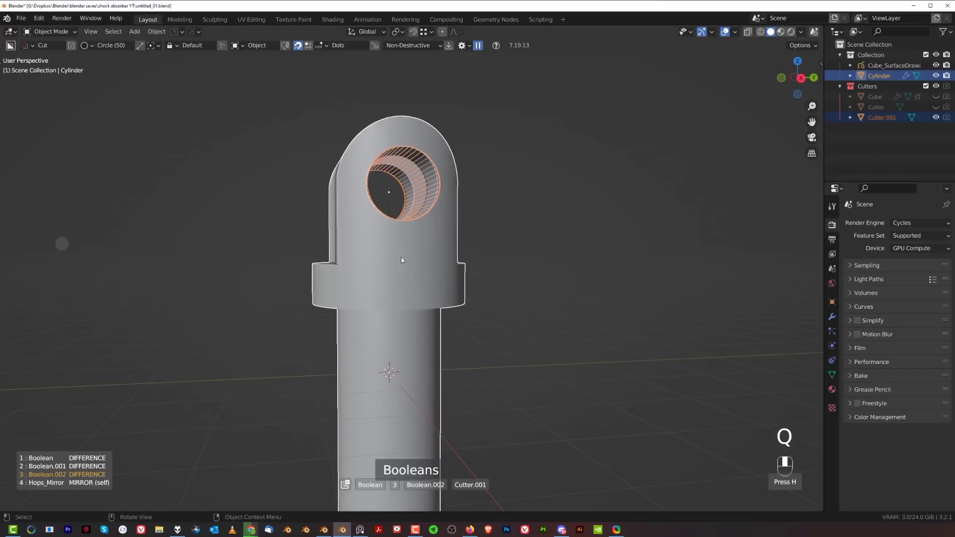
pyautogui.click(566, 251)
pyautogui.press('s')
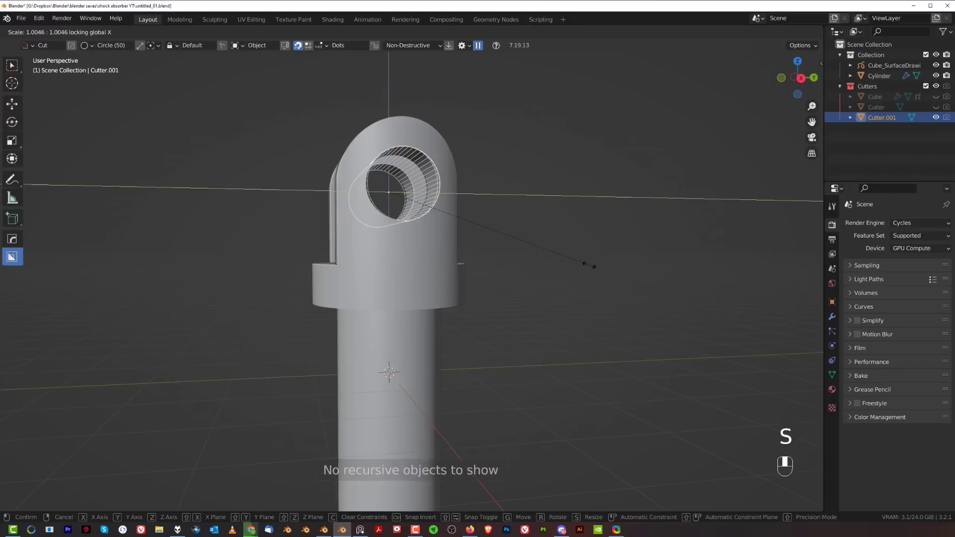
pyautogui.click(566, 262)
pyautogui.hotkey('shift', '2')
pyautogui.scroll(-3, 390, 266)
pyautogui.moveTo(554, 253); pyautogui.dragTo(422, 236, button='middle')
pyautogui.scroll(6, 478, 283)
# Recall the hole cutter again and add one edge loop around its wall at slide factor 0.697.
pyautogui.click(421, 238)
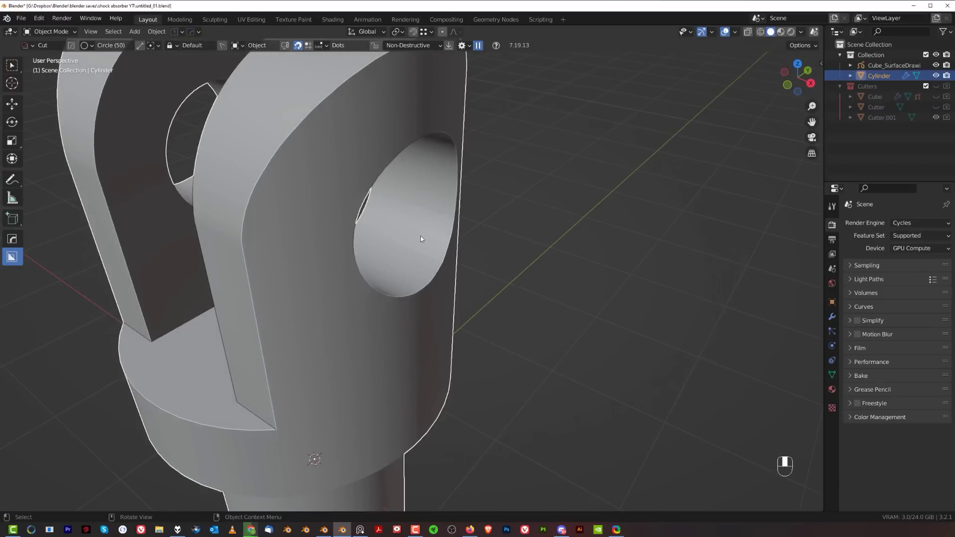
pyautogui.press('q')
pyautogui.moveTo(524, 225); pyautogui.dragTo(457, 143, button='middle')
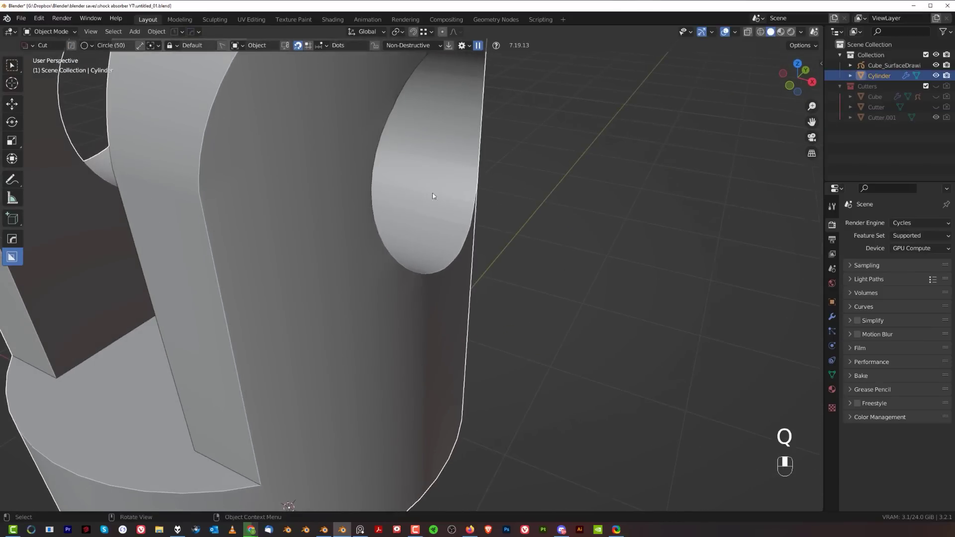
pyautogui.moveTo(433, 196); pyautogui.dragTo(425, 337, button='middle')
pyautogui.press('q')
pyautogui.click(405, 241)
pyautogui.press('Tab')
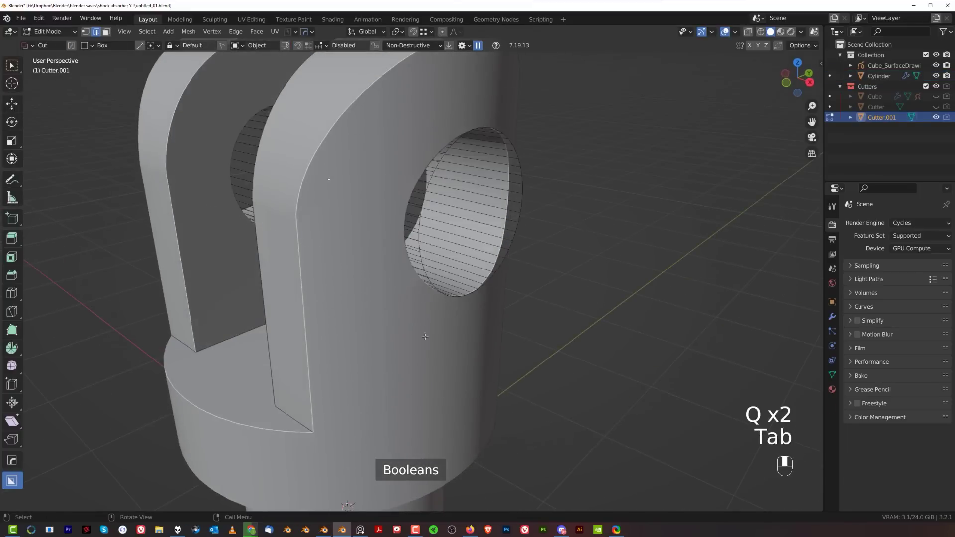
pyautogui.click(427, 238)
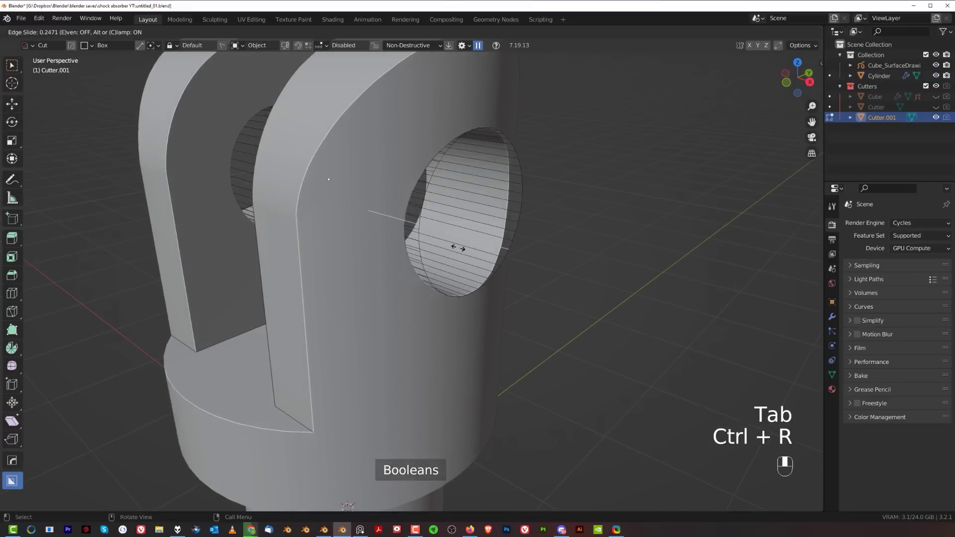
pyautogui.click(507, 268)
# Bevel the new edge loop on the hole cutter to a width of 0.169 m with 1 segment.
pyautogui.hotkey('ctrl', 'b')
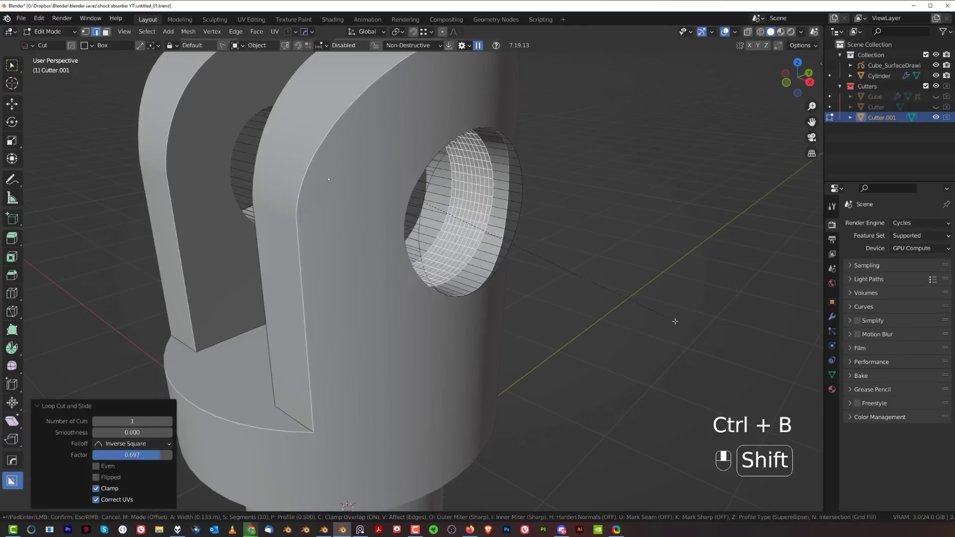
pyautogui.scroll(-6, 679, 318)
pyautogui.click(732, 339)
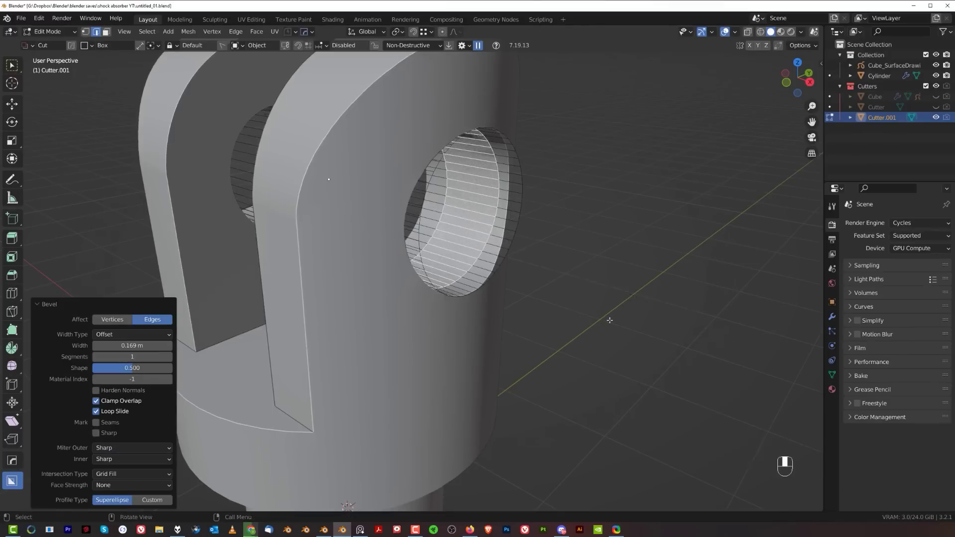
# Symmetrize the hole cutter's mesh across to the other prong and hide the cutters.
pyautogui.moveTo(612, 320); pyautogui.dragTo(462, 311, button='middle')
pyautogui.hotkey('alt', 'x')
pyautogui.press('Tab')
pyautogui.moveTo(527, 224); pyautogui.dragTo(348, 253, button='middle')
pyautogui.hotkey('shift', '2')
# Examine the holes, the rounded prongs and the stepped shaft up close and from several angles.
pyautogui.scroll(2, 457, 282)
pyautogui.keyDown('shift'); pyautogui.moveTo(349, 254); pyautogui.dragTo(409, 269, button='middle'); pyautogui.keyUp('shift')
pyautogui.scroll(2, 341, 269)
pyautogui.scroll(-3, 393, 267)
pyautogui.scroll(4, 355, 232)
pyautogui.scroll(-3, 436, 314)
pyautogui.moveTo(436, 313); pyautogui.dragTo(485, 255, button='middle')
pyautogui.scroll(-3, 465, 256)
pyautogui.scroll(3, 463, 276)
pyautogui.scroll(-3, 438, 294)
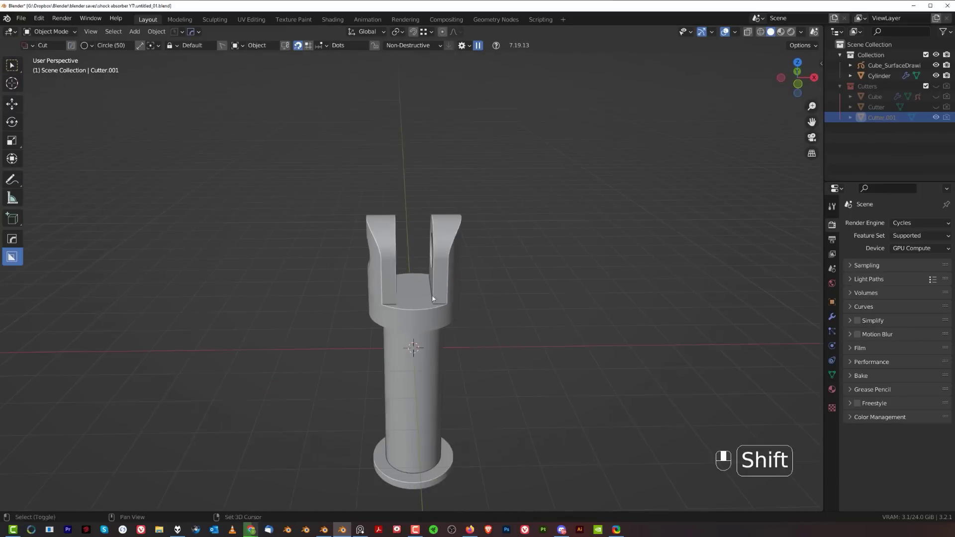
# Add a cube and raise it about 2.58 m along Z so it sits between the prongs.
pyautogui.moveTo(431, 294); pyautogui.dragTo(418, 278, button='middle')
pyautogui.click(428, 289)
pyautogui.hotkey('shift', 'a')
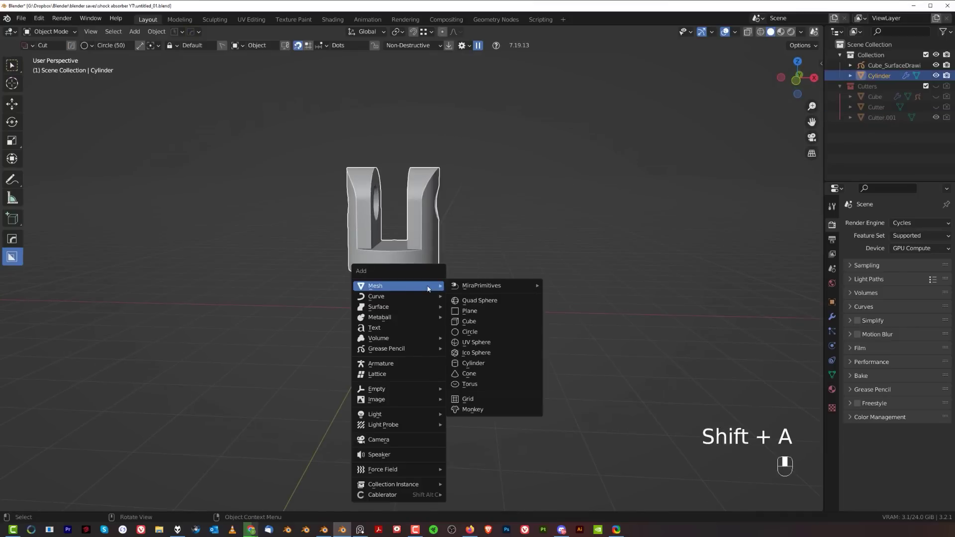
pyautogui.click(478, 322)
pyautogui.press('g')
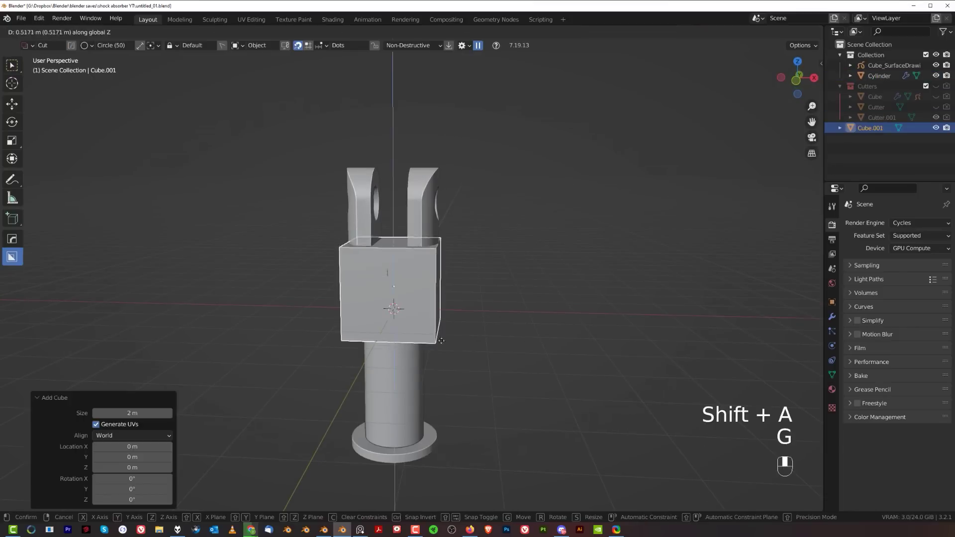
pyautogui.click(575, 281)
# Scale the cube to 0.322 along X so it fits in the gap between the prongs.
pyautogui.press('s')
pyautogui.press('x')
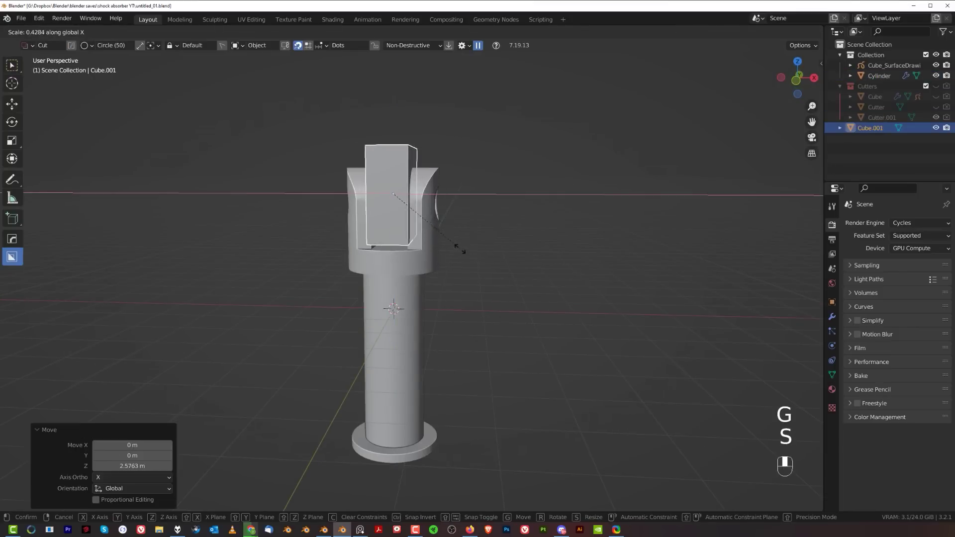
pyautogui.click(439, 241)
pyautogui.scroll(5, 440, 241)
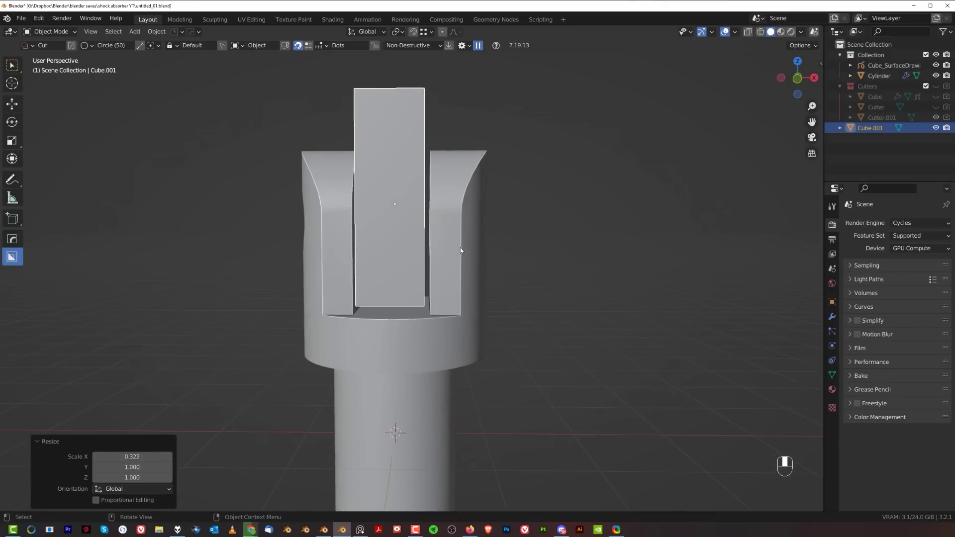
# Recall the main cylinder's boolean cutters with Ever Scroll and select the one that shapes the gap between the prongs.
pyautogui.click(461, 249)
pyautogui.rightClick(462, 247)
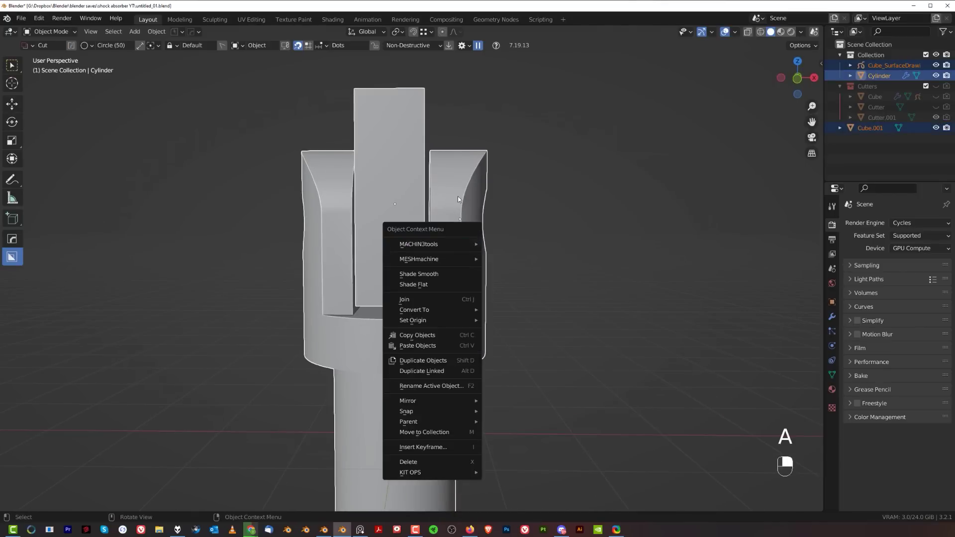
pyautogui.press('q')
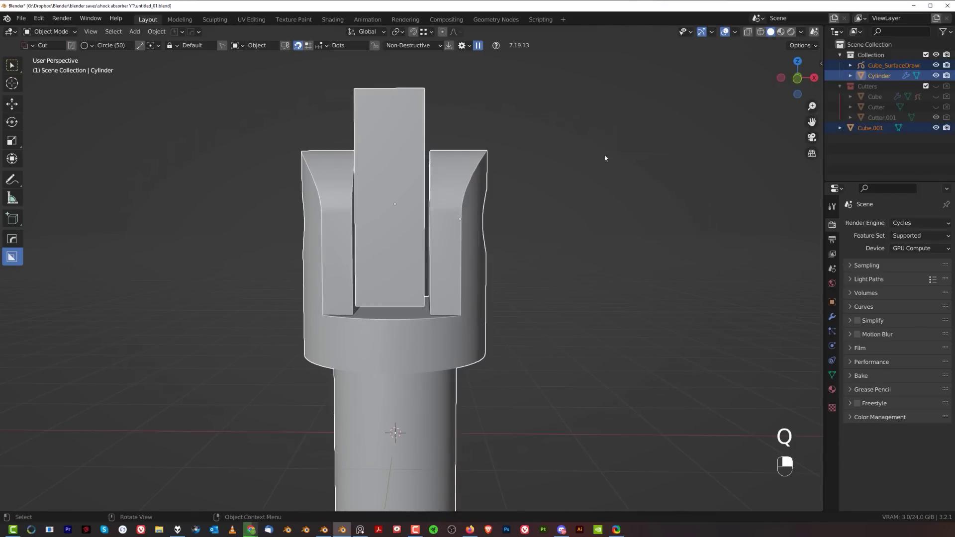
pyautogui.press('Tab')
pyautogui.press('Tab')
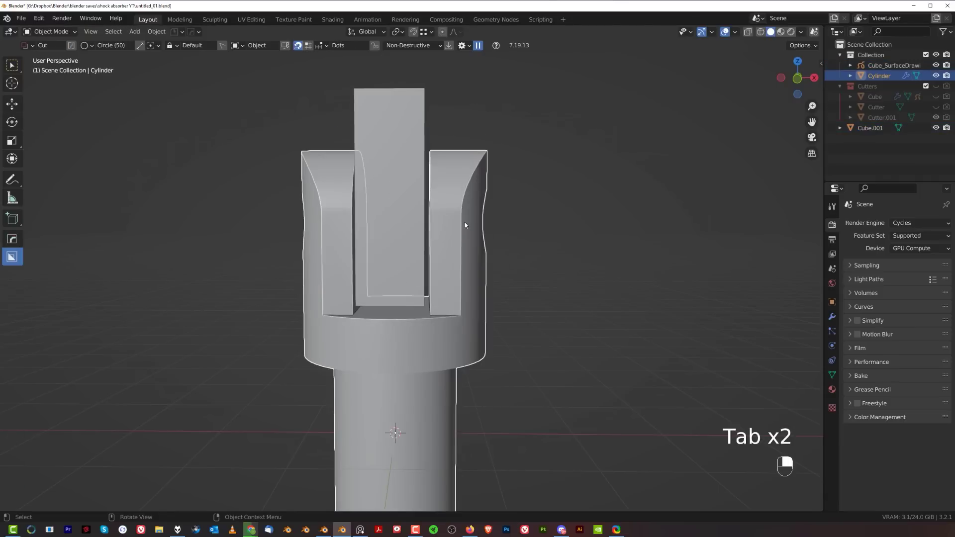
pyautogui.press('q')
pyautogui.click(465, 225)
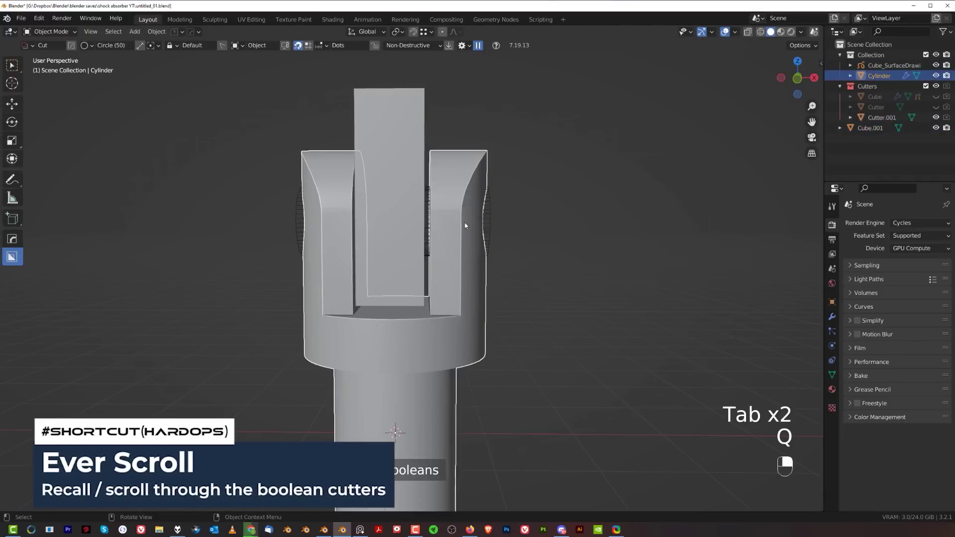
pyautogui.press('q')
pyautogui.click(465, 226)
pyautogui.scroll(-2, 465, 225)
pyautogui.click(465, 225)
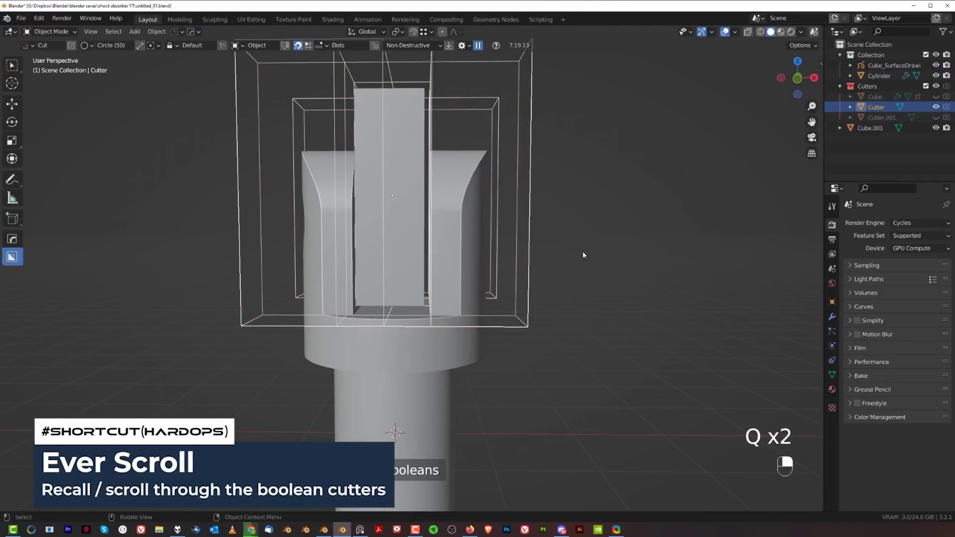
# Scale the prong gap cutter to 1.154 along X and hide the cutters.
pyautogui.press('s')
pyautogui.press('x')
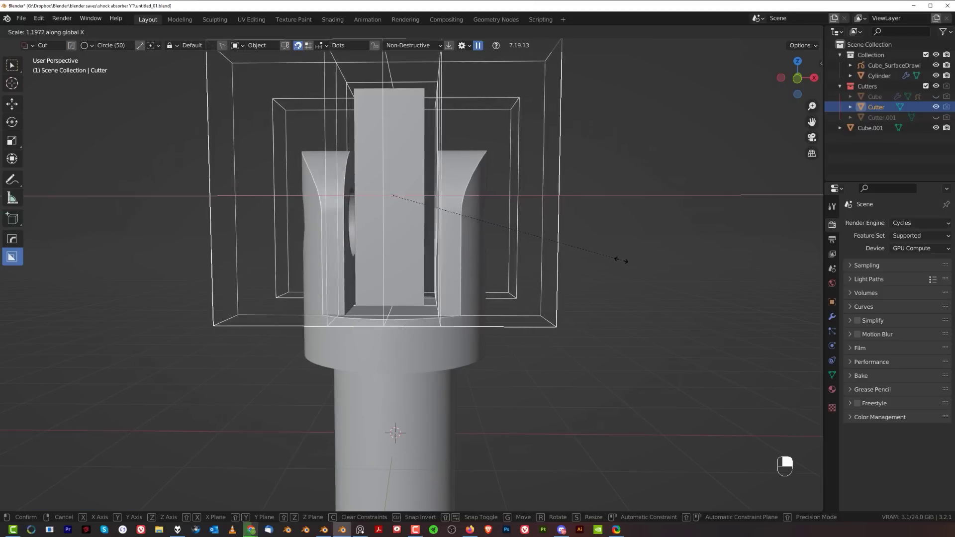
pyautogui.click(614, 259)
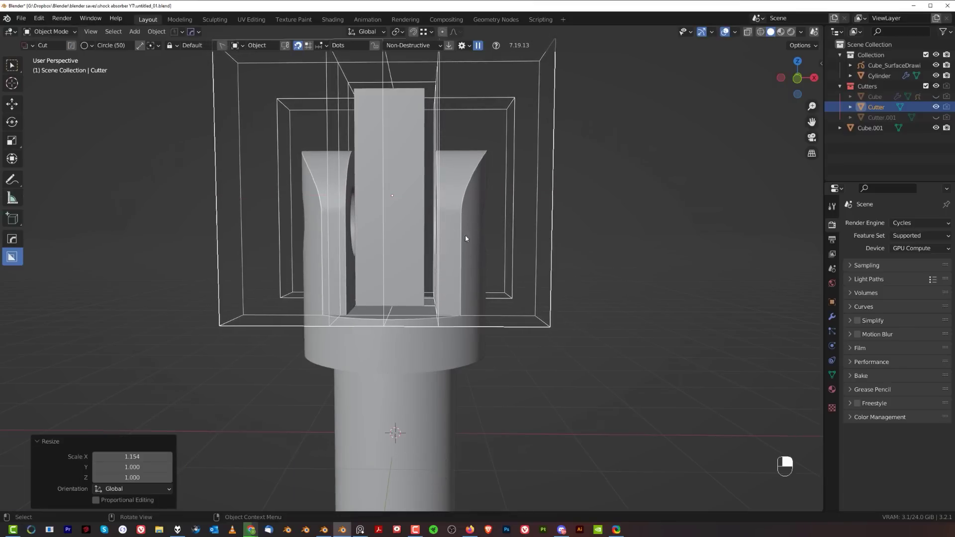
pyautogui.hotkey('shift', '2')
# Widen the block between the prongs slightly along X and raise it about 0.092 m along Z.
pyautogui.click(414, 211)
pyautogui.scroll(-2, 413, 211)
pyautogui.press('s')
pyautogui.press('x')
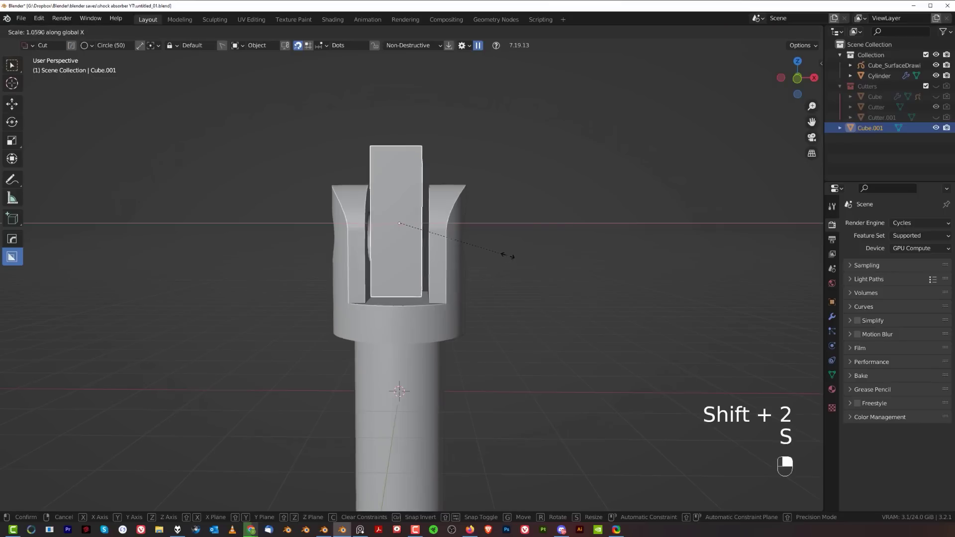
pyautogui.click(527, 256)
pyautogui.moveTo(503, 245); pyautogui.dragTo(462, 239, button='middle')
pyautogui.press('g')
pyautogui.click(452, 237)
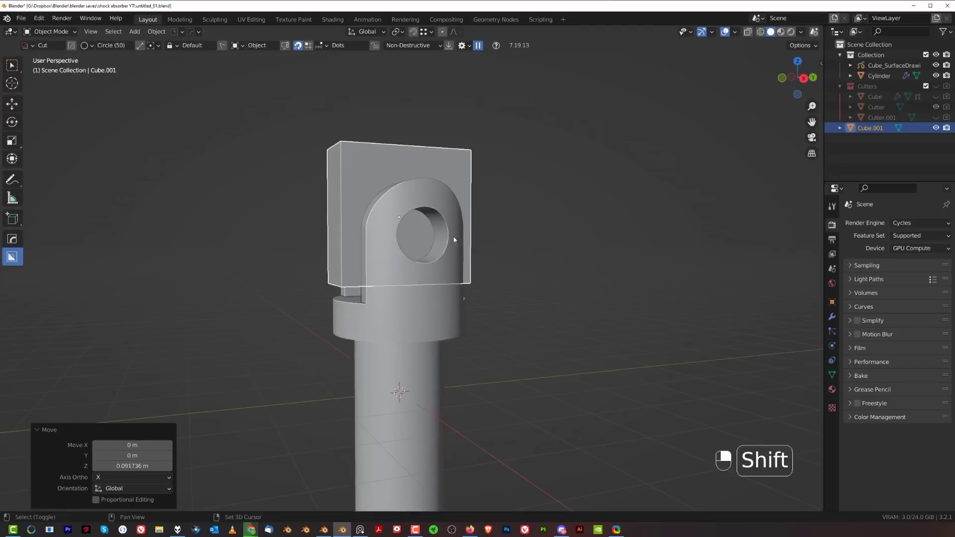
# Scale the block to 0.810 along Y and apply its transforms.
pyautogui.press('y')
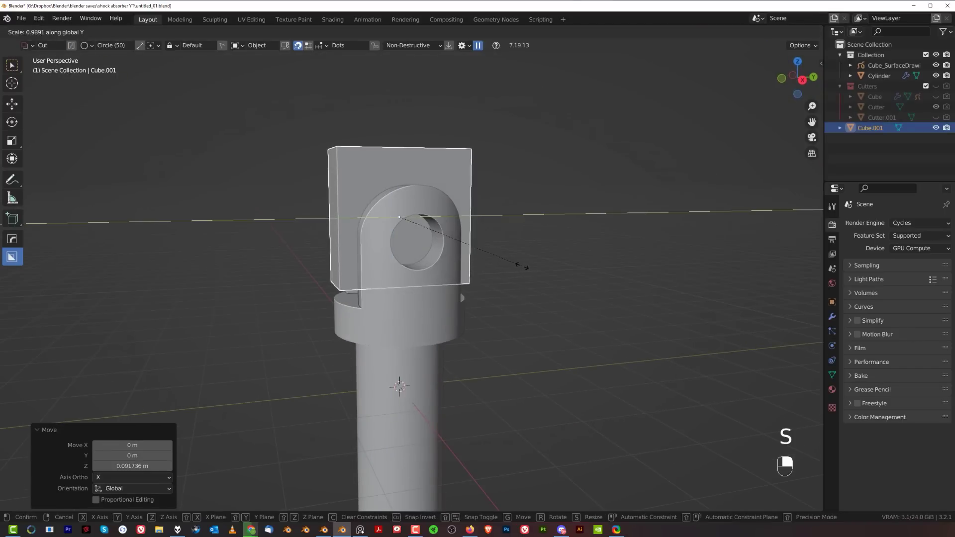
pyautogui.click(500, 260)
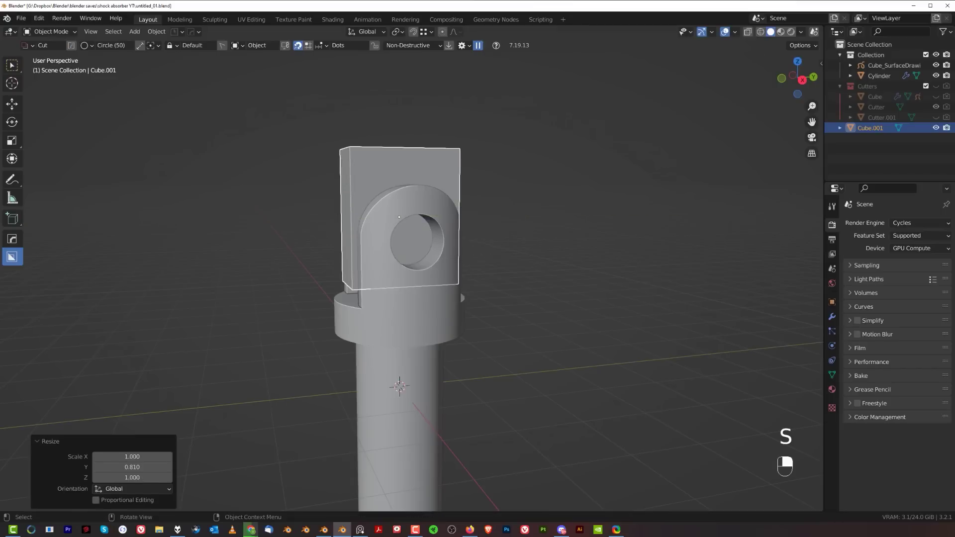
pyautogui.hotkey('ctrl', 'a')
pyautogui.click(490, 256)
# Bevel the block's two lower end edges about 1.34 m with 22 segments to round its underside.
pyautogui.moveTo(436, 275); pyautogui.dragTo(481, 239, button='middle')
pyautogui.scroll(2, 448, 234)
pyautogui.press('Tab')
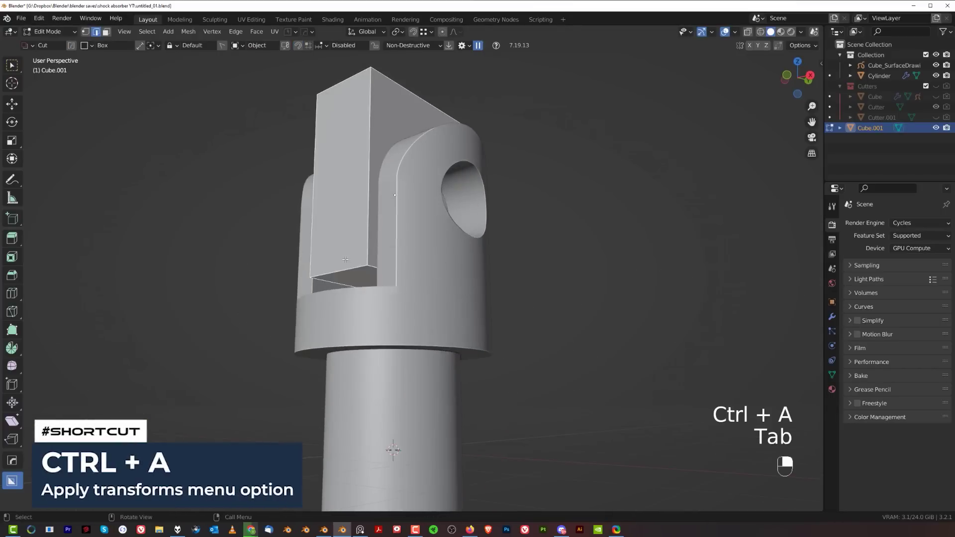
pyautogui.moveTo(562, 243); pyautogui.dragTo(455, 251, button='middle')
pyautogui.scroll(1, 455, 251)
pyautogui.scroll(-3, 453, 239)
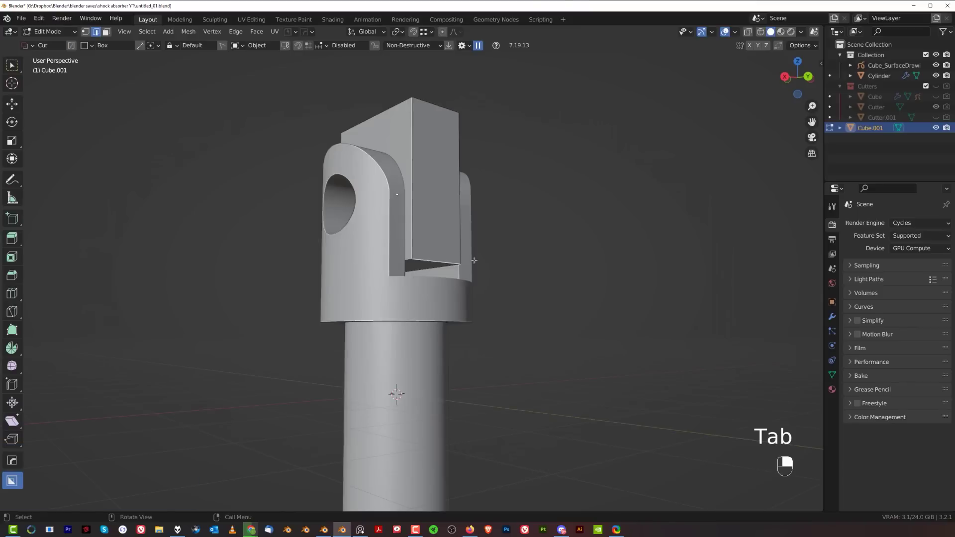
pyautogui.hotkey('ctrl', 'b')
pyautogui.scroll(2, 608, 264)
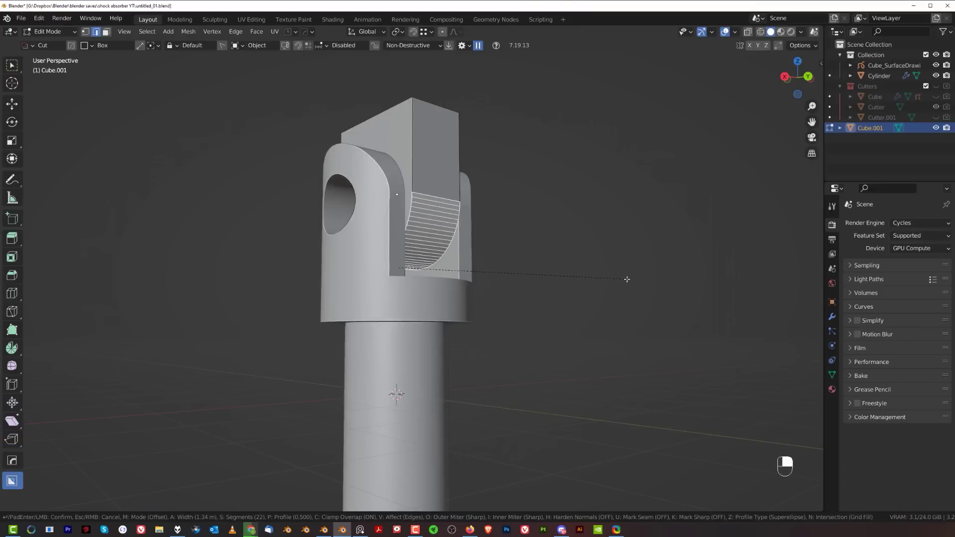
pyautogui.click(628, 280)
pyautogui.press('Tab')
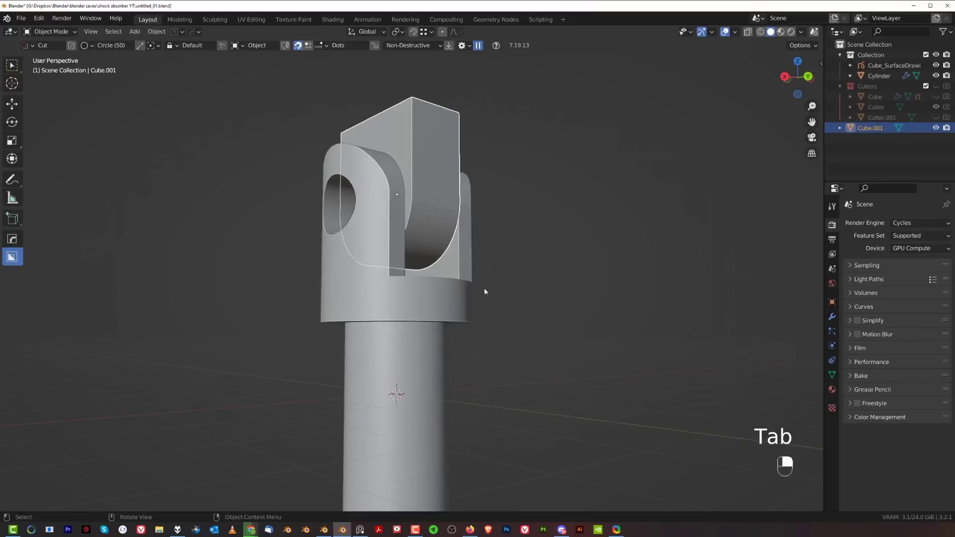
# Sharpen the rounded block with HardOps at 30° sharpness and a 60° auto smooth angle.
pyautogui.moveTo(484, 287); pyautogui.dragTo(562, 214, button='middle')
pyautogui.press('q')
pyautogui.click(563, 214)
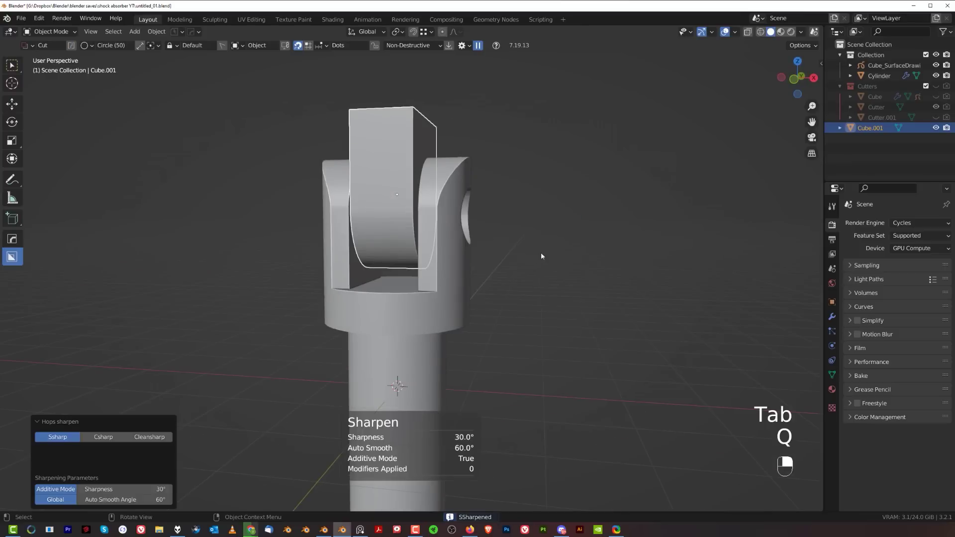
# Extrude the block's top face in place and scale the new face to 1.841.
pyautogui.scroll(-2, 558, 254)
pyautogui.moveTo(558, 254); pyautogui.dragTo(514, 267, button='middle')
pyautogui.keyDown('shift'); pyautogui.moveTo(514, 266); pyautogui.dragTo(540, 265, button='middle'); pyautogui.keyUp('shift')
pyautogui.press('Tab')
pyautogui.click(465, 213)
pyautogui.keyDown('shift'); pyautogui.moveTo(469, 217); pyautogui.dragTo(499, 264, button='middle'); pyautogui.keyUp('shift')
pyautogui.moveTo(499, 264); pyautogui.dragTo(487, 257, button='middle')
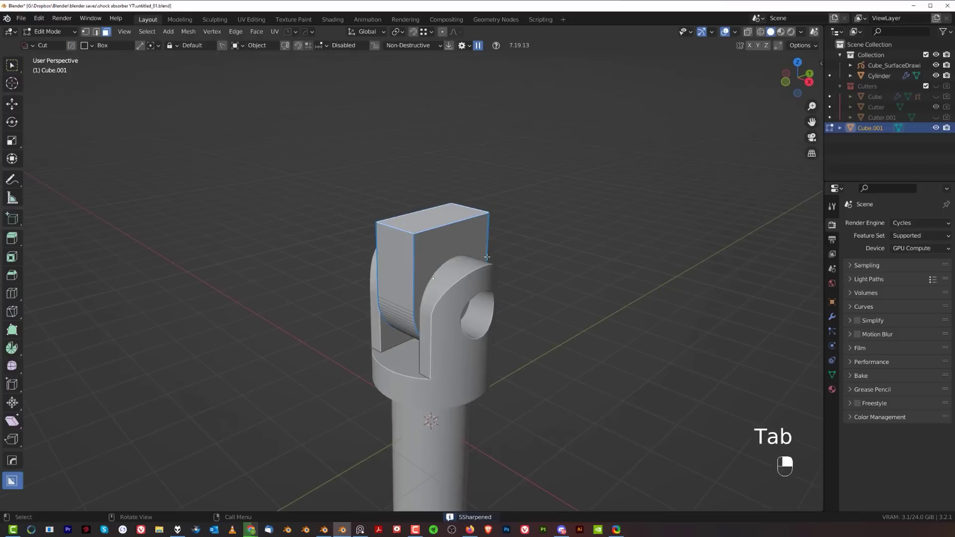
pyautogui.press('e')
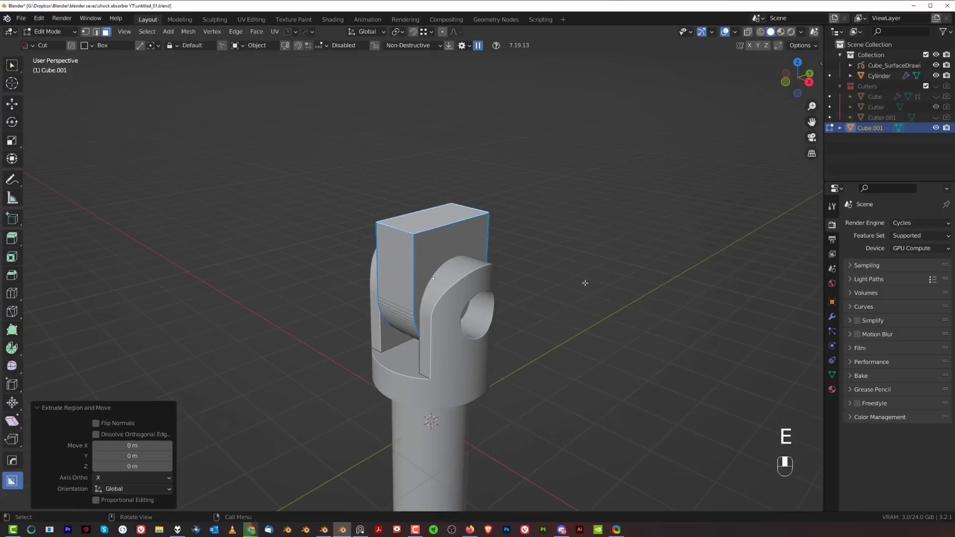
pyautogui.press('s')
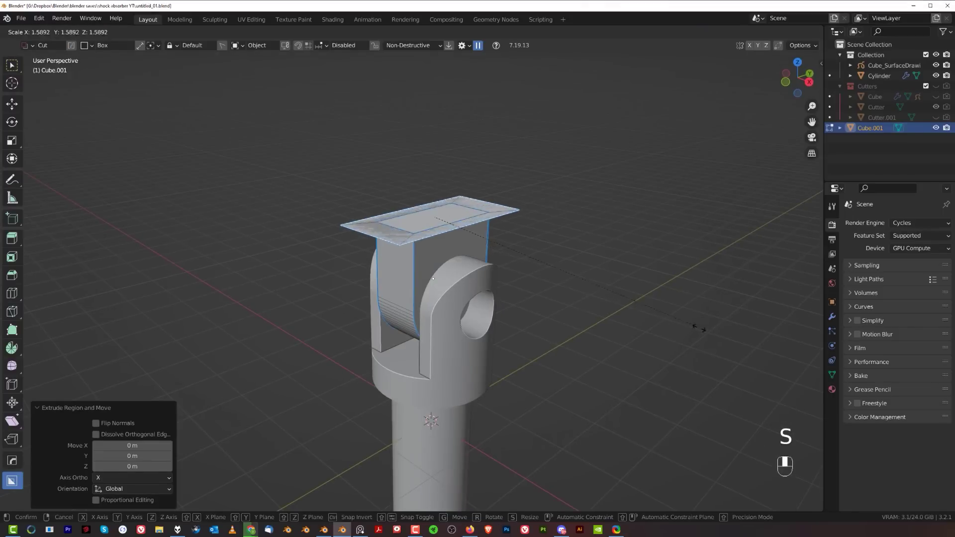
pyautogui.click(744, 340)
# Extrude the enlarged face upward about 0.33 m into a plate and scale the plate to 1.323 along X.
pyautogui.press('e')
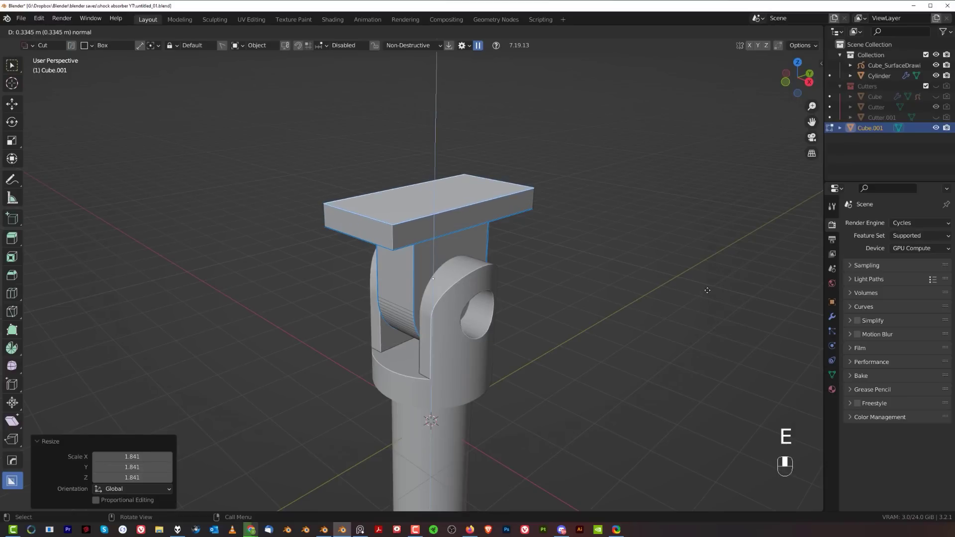
pyautogui.click(707, 290)
pyautogui.moveTo(623, 290); pyautogui.dragTo(629, 255, button='middle')
pyautogui.press('s')
pyautogui.press('x')
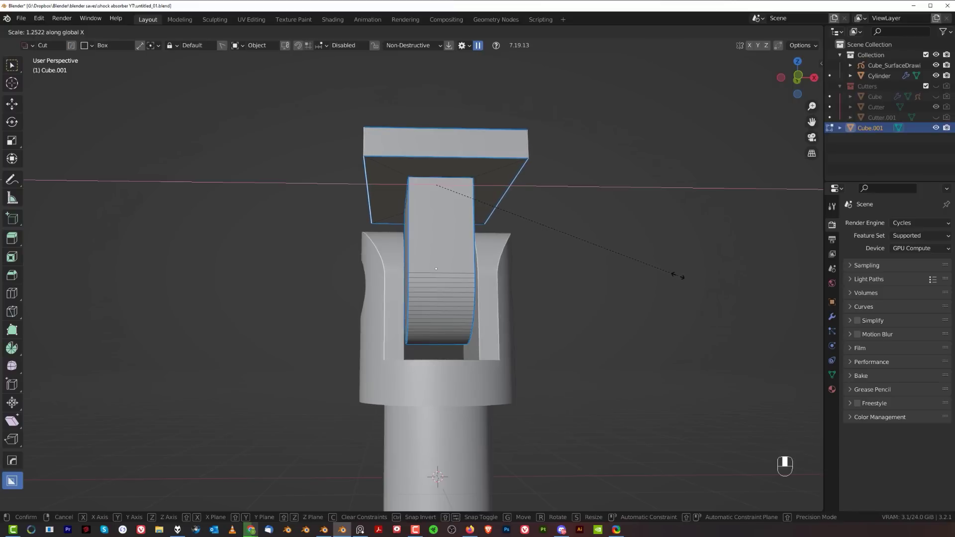
pyautogui.click(693, 277)
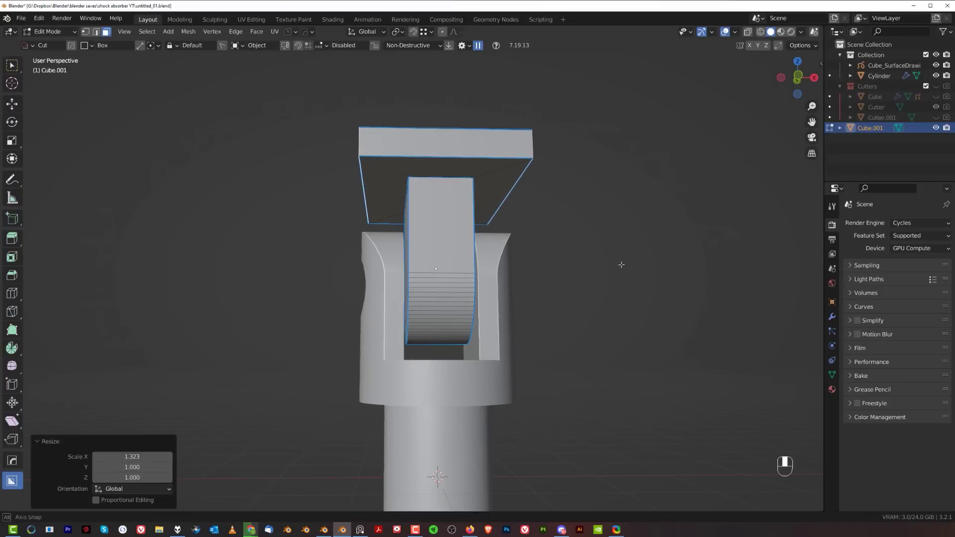
# Bevel the plate's four vertical corner edges to a width of 0.462 m with 10 segments.
pyautogui.moveTo(620, 264); pyautogui.dragTo(494, 219, button='middle')
pyautogui.press('Tab')
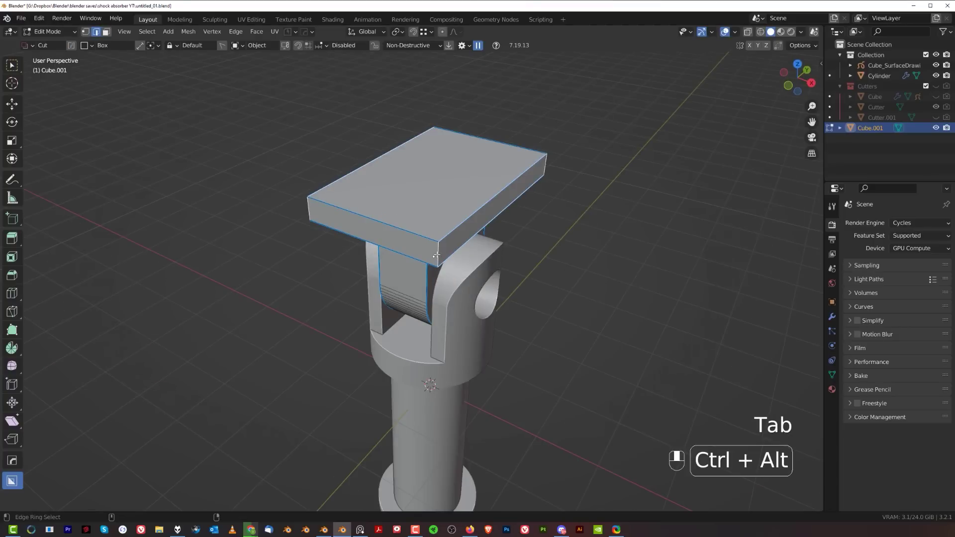
pyautogui.moveTo(545, 301); pyautogui.dragTo(547, 274, button='middle')
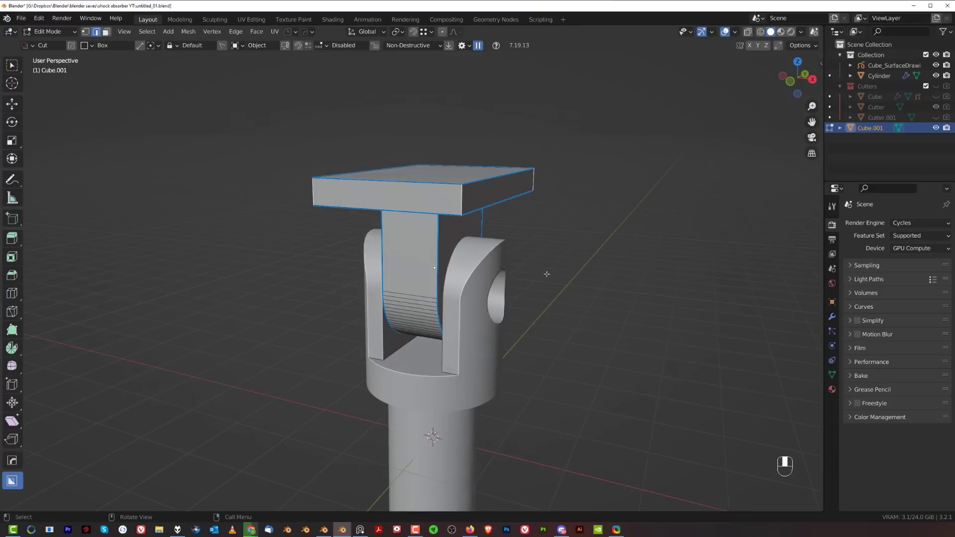
pyautogui.moveTo(472, 202); pyautogui.dragTo(473, 261, button='middle')
pyautogui.scroll(1, 473, 261)
pyautogui.moveTo(463, 261); pyautogui.dragTo(475, 224, button='middle')
pyautogui.hotkey('ctrl', 'b')
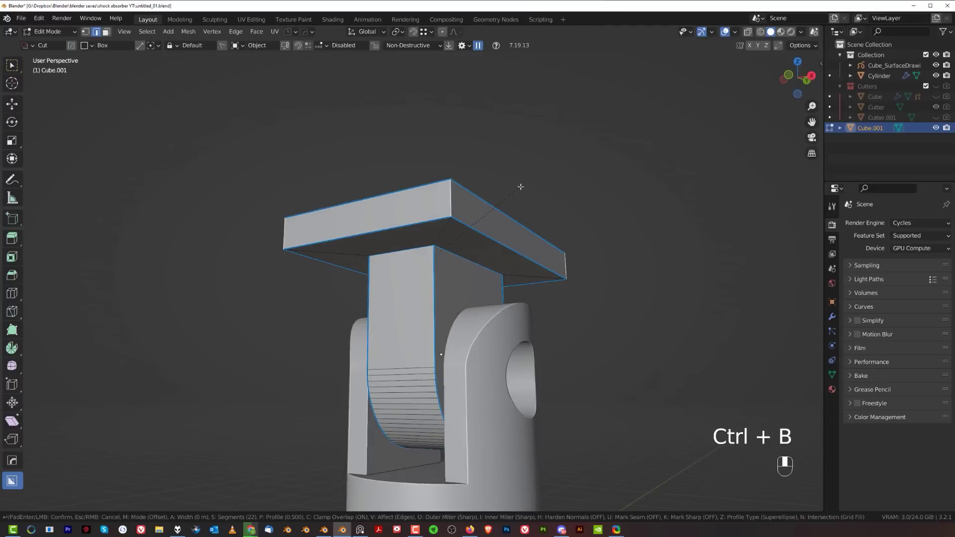
pyautogui.scroll(3, 554, 237)
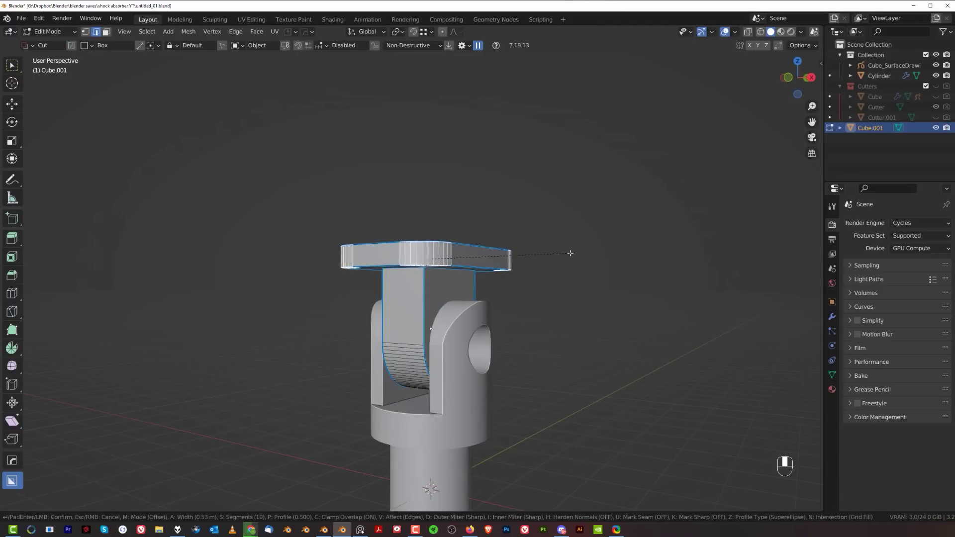
pyautogui.click(566, 252)
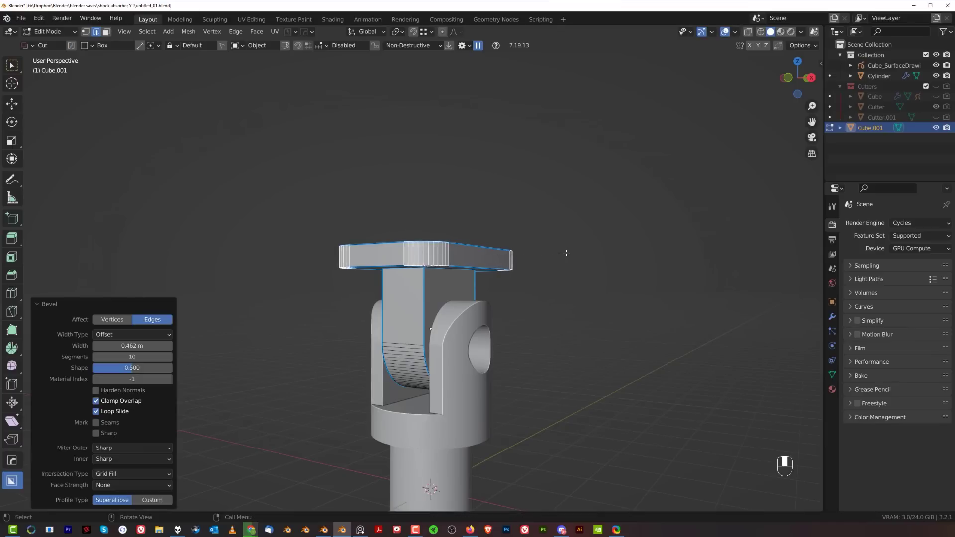
# Run the HardOps Clean Mesh operation on the block to dissolve the fanned corner geometry under the plate.
pyautogui.moveTo(559, 249); pyautogui.dragTo(542, 296, button='middle')
pyautogui.press('Tab')
pyautogui.press('q')
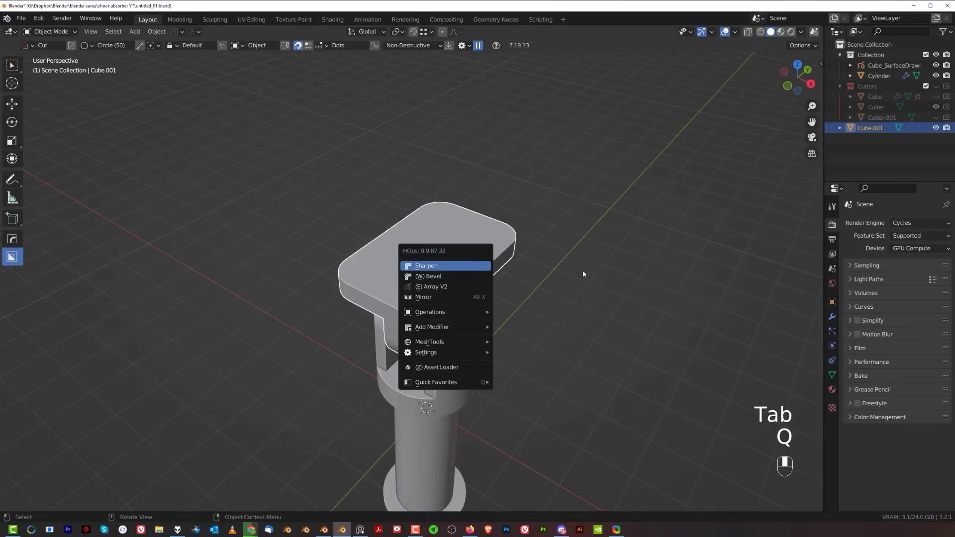
pyautogui.scroll(4, 462, 308)
pyautogui.moveTo(440, 309); pyautogui.dragTo(431, 149, button='middle')
pyautogui.press('Tab')
pyautogui.keyDown('shift'); pyautogui.moveTo(419, 102); pyautogui.dragTo(420, 217, button='middle'); pyautogui.keyUp('shift')
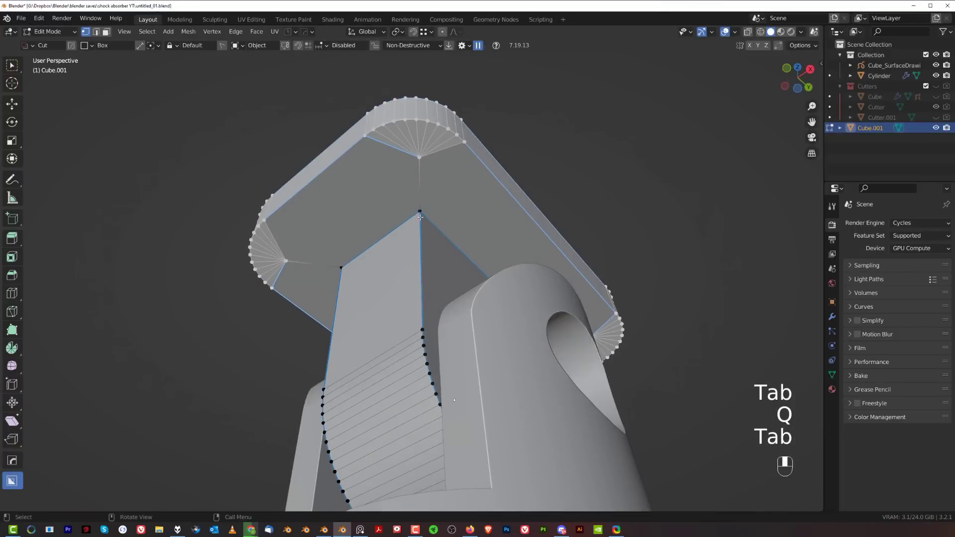
pyautogui.press('Tab')
pyautogui.press('q')
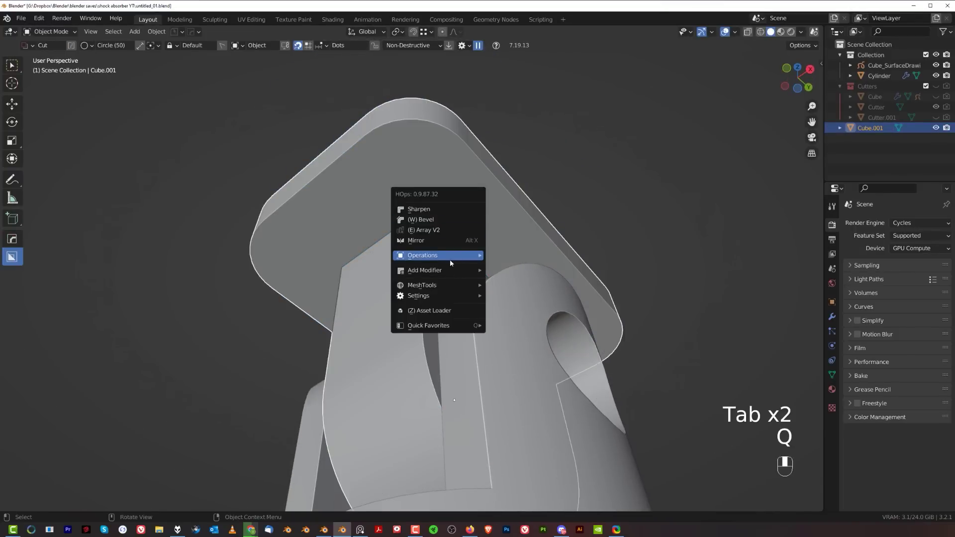
pyautogui.moveTo(452, 262)
pyautogui.click(526, 343)
pyautogui.press('Tab')
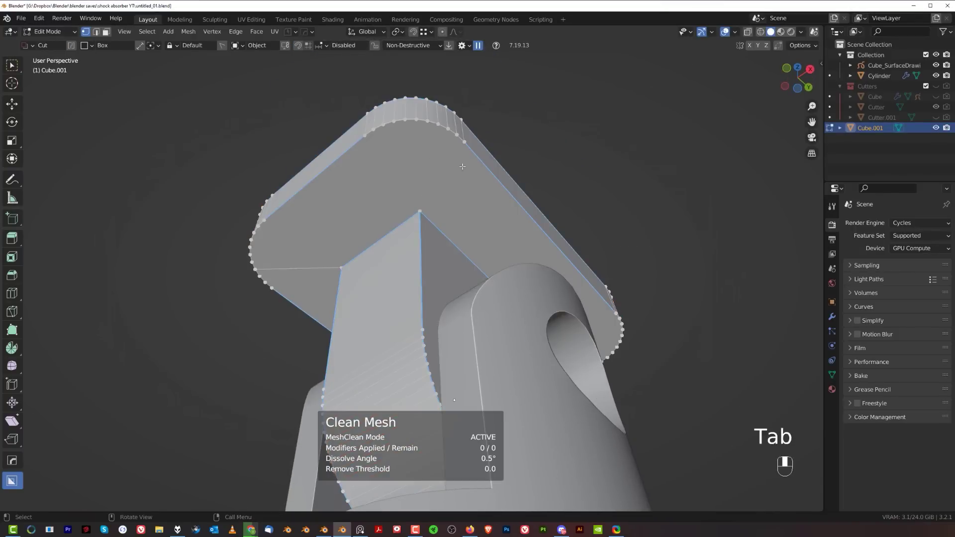
# Cut a round hole through the plate near one rounded corner with a 50-sided non-destructive circle cutter.
pyautogui.scroll(-2, 462, 239)
pyautogui.moveTo(461, 242); pyautogui.dragTo(435, 289, button='middle')
pyautogui.press('Tab')
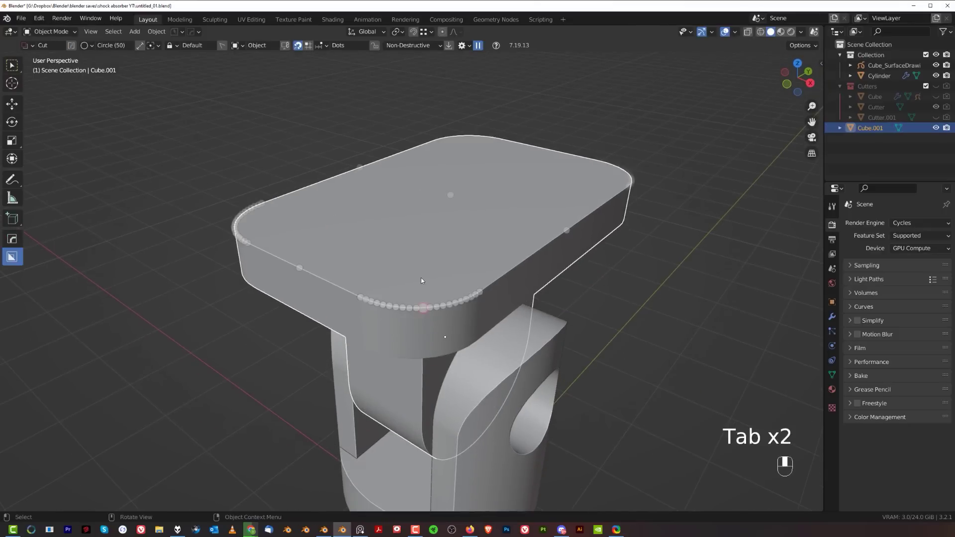
pyautogui.moveTo(421, 278); pyautogui.dragTo(454, 286)
pyautogui.click(562, 272)
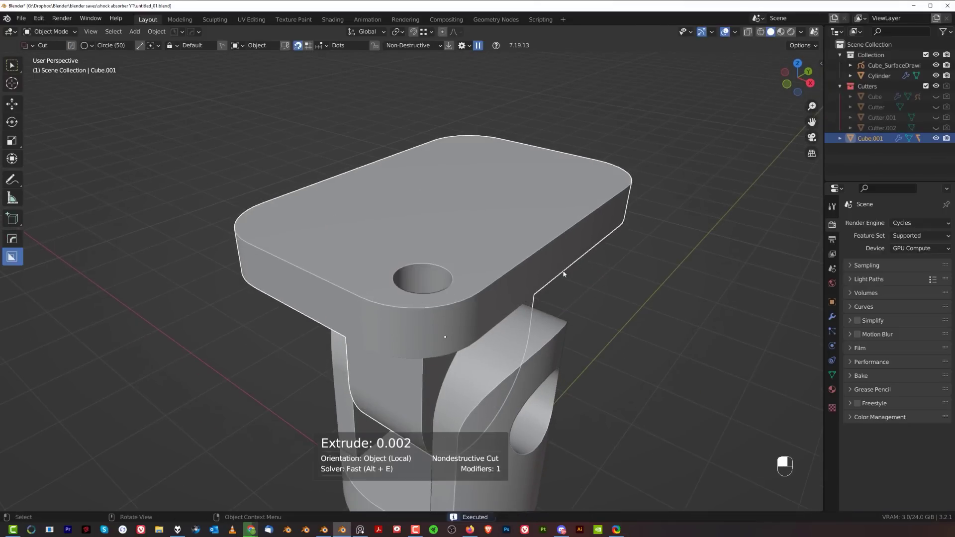
# Mirror the plate's corner hole across the local X and Y axes onto the other three corners.
pyautogui.scroll(-3, 508, 281)
pyautogui.moveTo(485, 285); pyautogui.dragTo(532, 309, button='middle')
pyautogui.hotkey('alt', 'x')
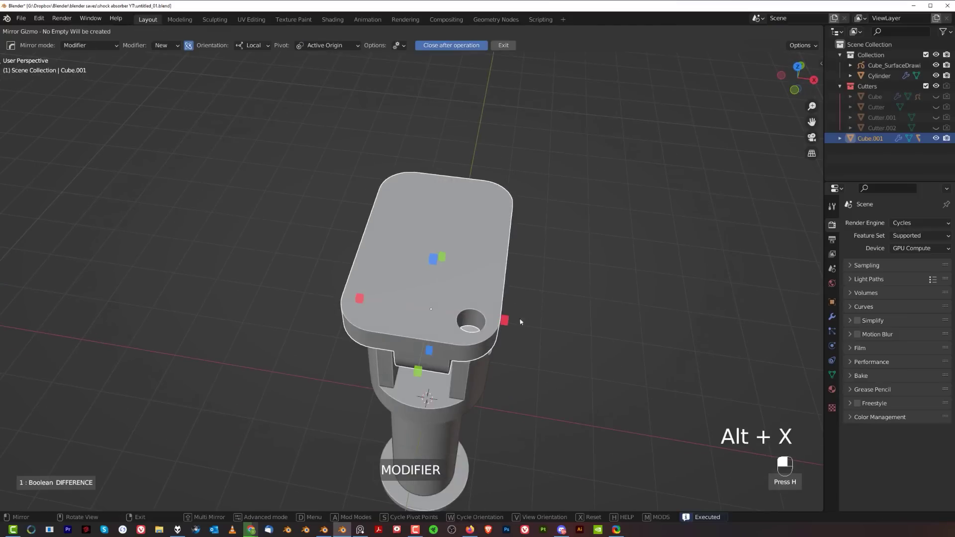
pyautogui.keyDown('shift'); pyautogui.click(504, 320); pyautogui.keyUp('shift')
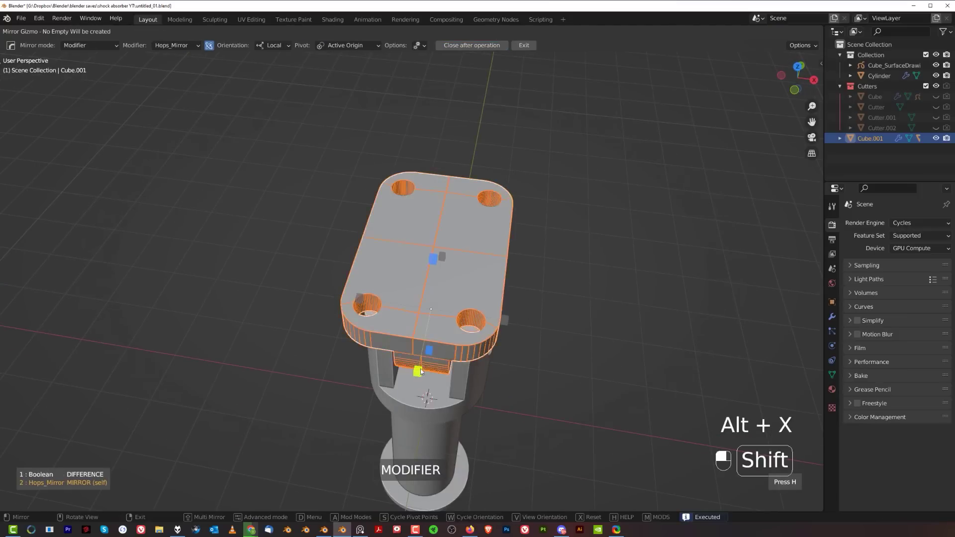
pyautogui.moveTo(507, 297); pyautogui.dragTo(460, 256, button='middle')
pyautogui.scroll(1, 439, 298)
pyautogui.rightClick(515, 302)
pyautogui.scroll(-2, 502, 298)
pyautogui.scroll(2, 441, 270)
# Bevel the plate's upper outer edge loop to a width of about 0.03 m.
pyautogui.press('Tab')
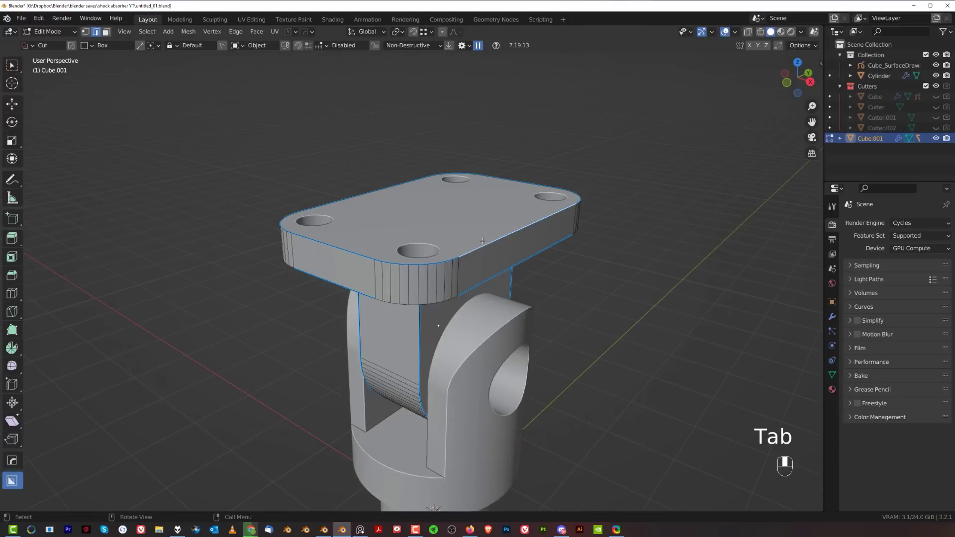
pyautogui.doubleClick(483, 241)
pyautogui.scroll(2, 482, 240)
pyautogui.hotkey('ctrl', 'b')
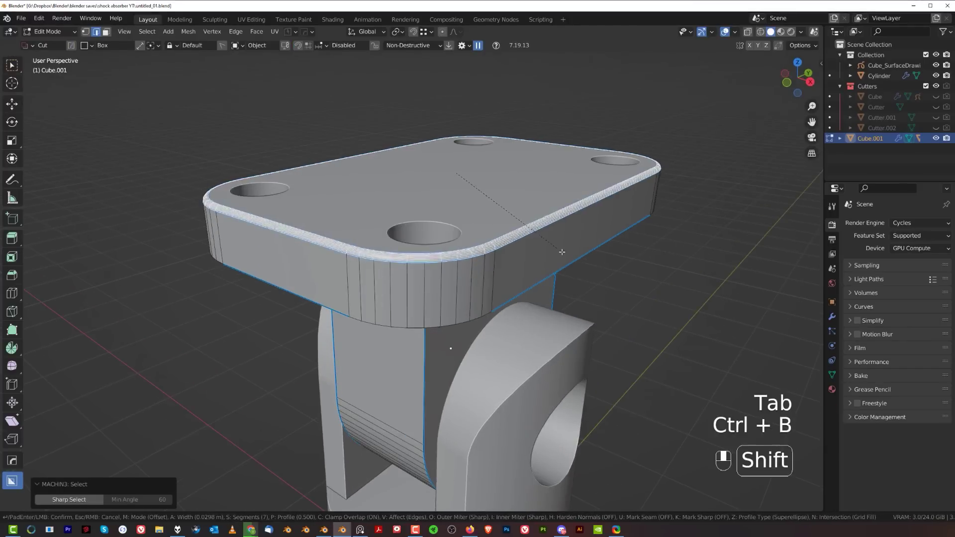
pyautogui.click(562, 251)
# Run HardOps Resharp on the mounting block with 30° sharpness and 60° auto smooth.
pyautogui.moveTo(562, 251); pyautogui.dragTo(540, 220, button='middle')
pyautogui.click(561, 127)
pyautogui.scroll(2, 556, 96)
pyautogui.press('Tab')
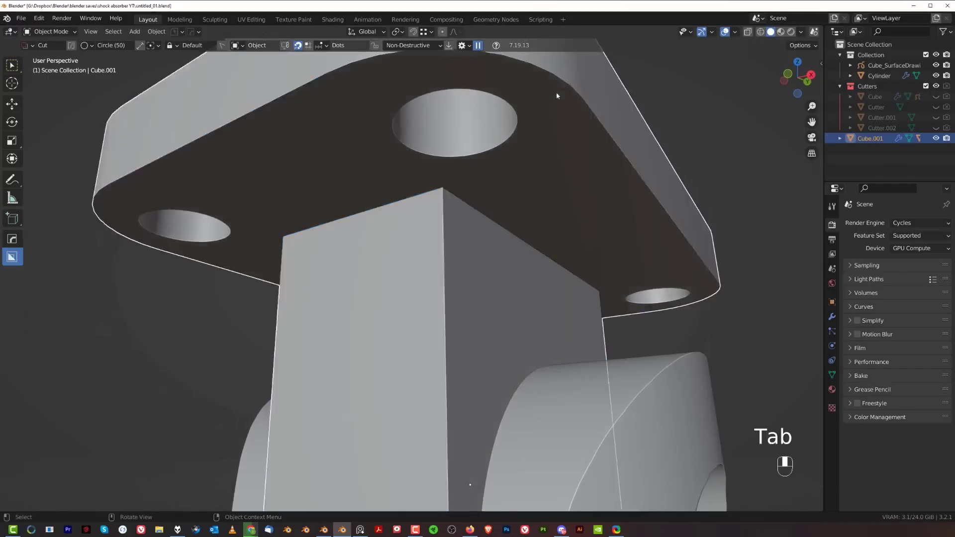
pyautogui.scroll(-3, 557, 96)
pyautogui.press('q')
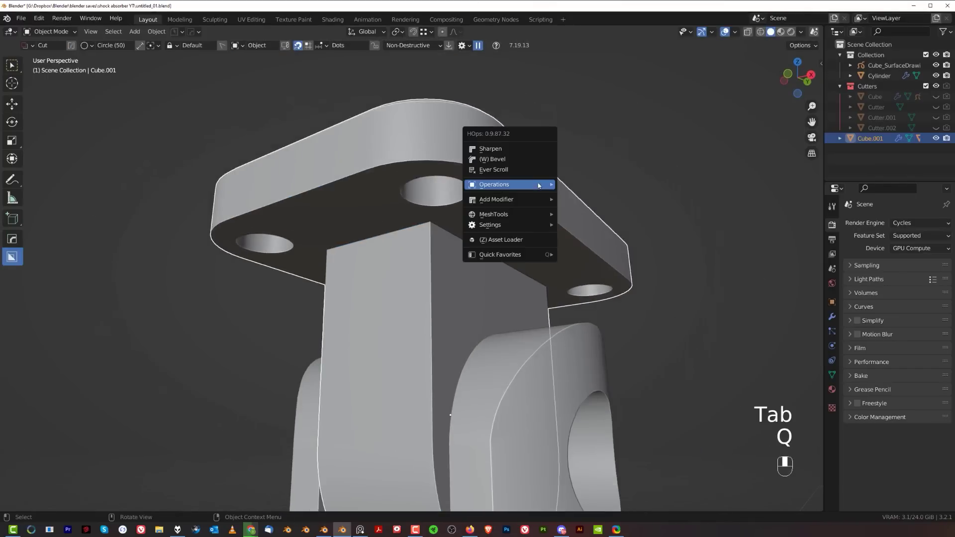
pyautogui.keyDown('ctrl'); pyautogui.keyDown('shift'); pyautogui.click(531, 152); pyautogui.keyUp('shift'); pyautogui.keyUp('ctrl')
# Bevel the plate's lower outer edge loop with a narrow single-segment chamfer.
pyautogui.press('Tab')
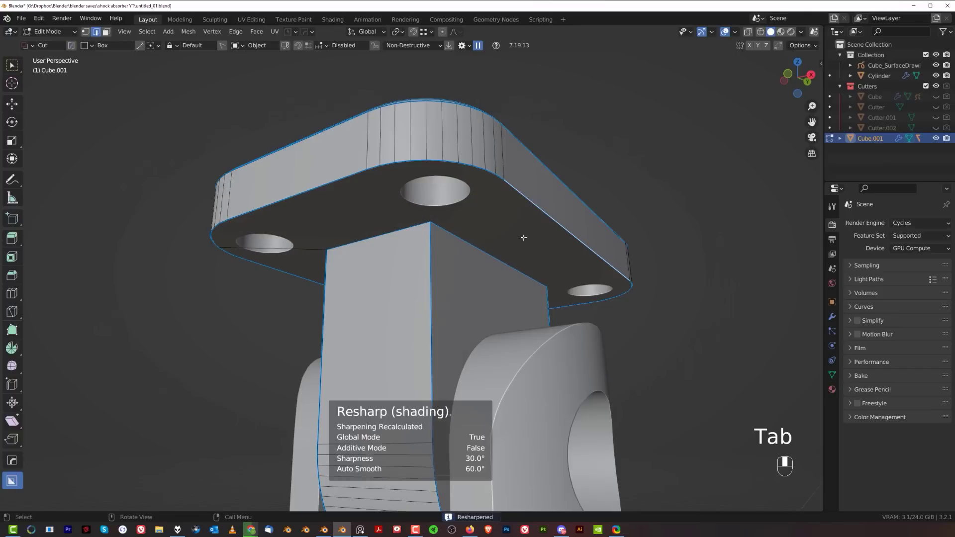
pyautogui.keyDown('alt'); pyautogui.click(521, 200); pyautogui.keyUp('alt')
pyautogui.hotkey('ctrl', 'b')
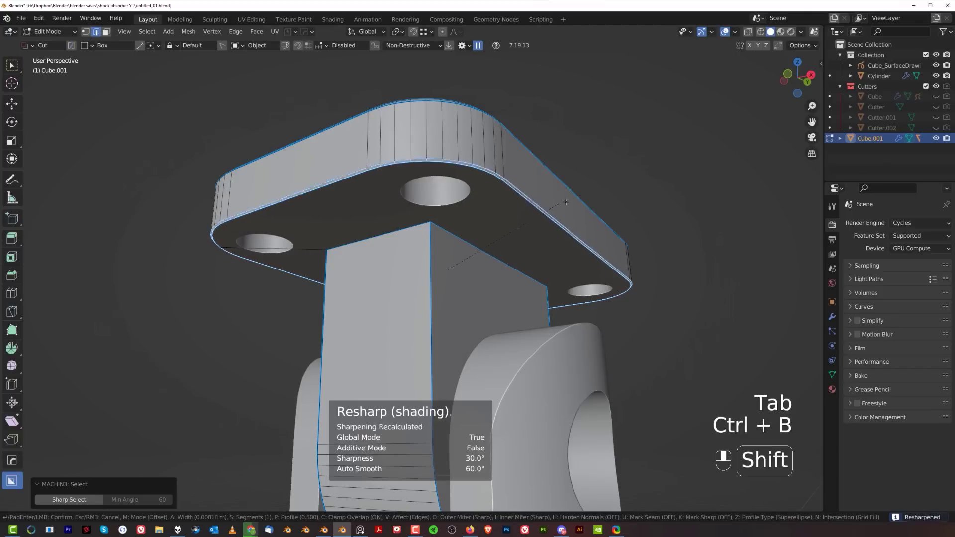
pyautogui.keyDown('shift'); pyautogui.click(578, 205); pyautogui.keyUp('shift')
pyautogui.press('Tab')
# Chamfer the block's side profile edge, from one vertical edge around the rounded end to the other, with a single-segment bevel.
pyautogui.scroll(-3, 541, 218)
pyautogui.keyDown('shift'); pyautogui.moveTo(465, 194); pyautogui.dragTo(440, 145, button='middle'); pyautogui.keyUp('shift')
pyautogui.scroll(1, 433, 175)
pyautogui.press('Tab')
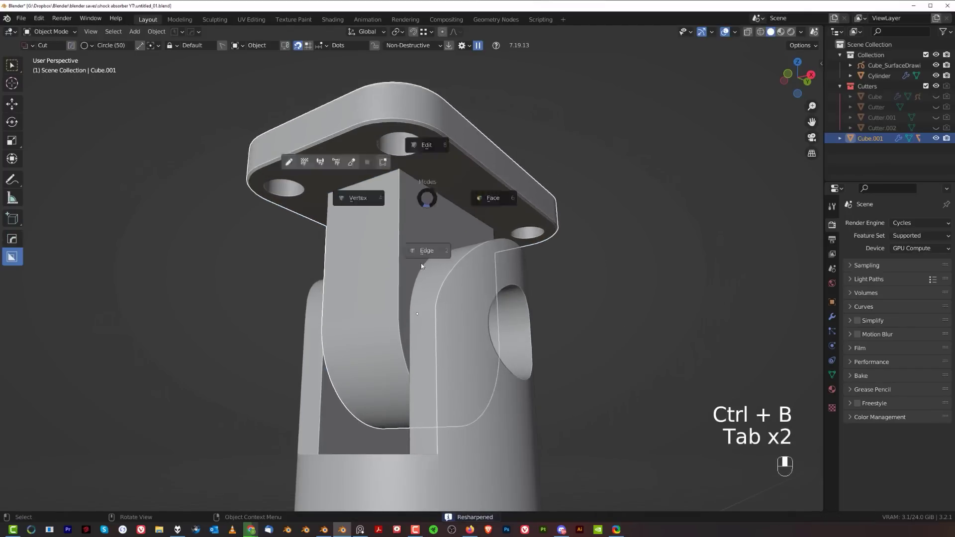
pyautogui.click(421, 263)
pyautogui.click(399, 210)
pyautogui.moveTo(400, 210); pyautogui.dragTo(563, 213, button='middle')
pyautogui.keyDown('ctrl'); pyautogui.click(574, 200); pyautogui.keyUp('ctrl')
pyautogui.hotkey('ctrl', 'b')
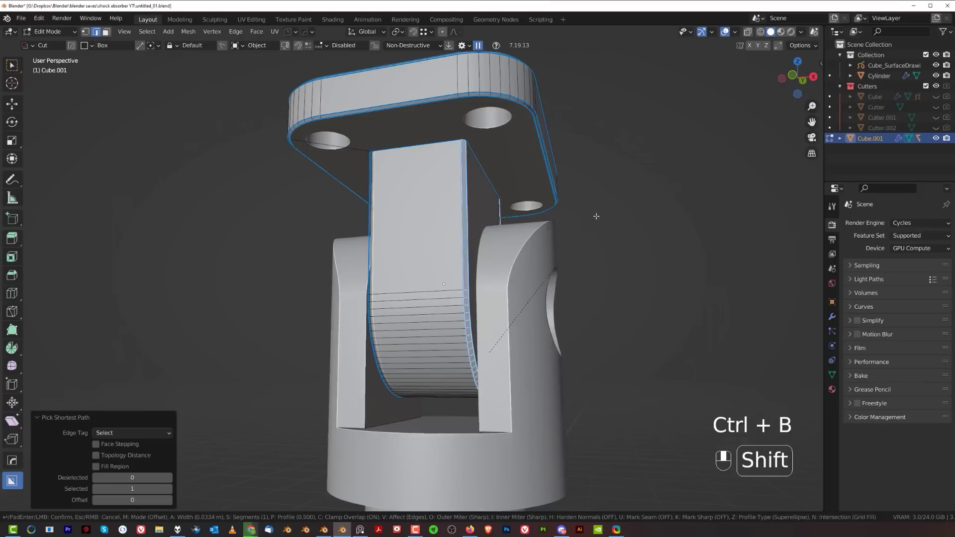
pyautogui.click(646, 224)
pyautogui.press('Tab')
pyautogui.scroll(-5, 556, 244)
pyautogui.moveTo(557, 244); pyautogui.dragTo(554, 224, button='middle')
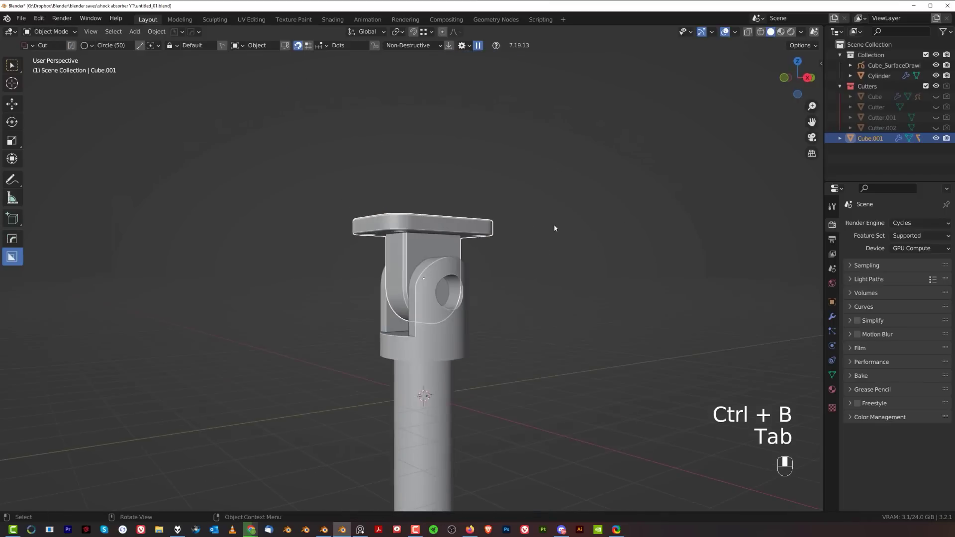
# Reveal and select the round pin-hole cutter from the main cylinder's booleans with HardOps Ever Scroll.
pyautogui.click(555, 222)
pyautogui.scroll(2, 502, 249)
pyautogui.scroll(1, 501, 249)
pyautogui.moveTo(501, 249); pyautogui.dragTo(512, 299, button='middle')
pyautogui.scroll(-3, 483, 275)
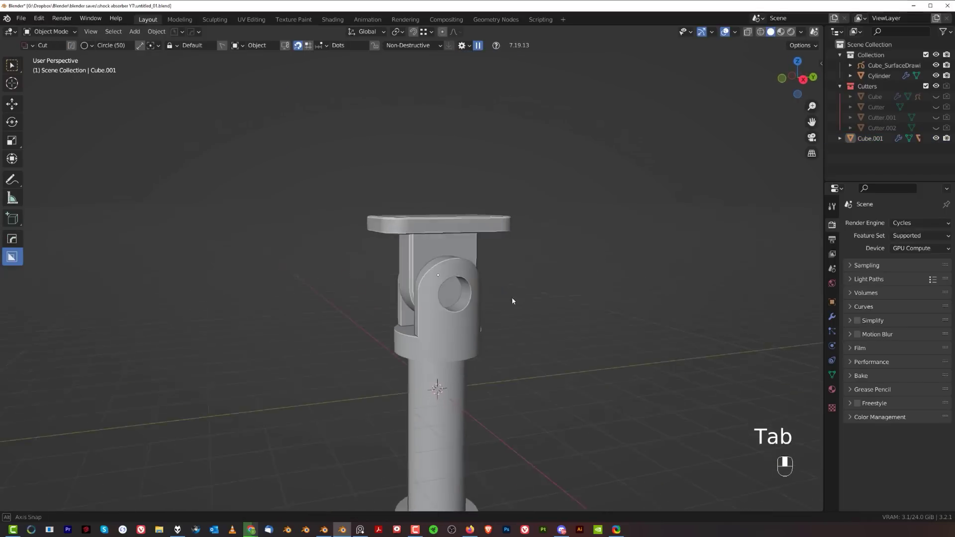
pyautogui.scroll(2, 473, 283)
pyautogui.scroll(3, 475, 323)
pyautogui.press('q')
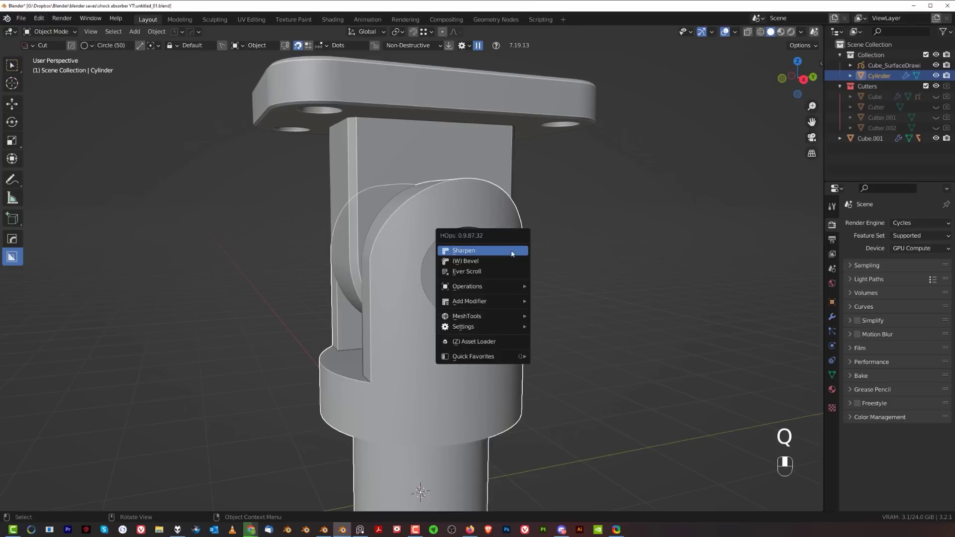
pyautogui.click(500, 272)
pyautogui.click(500, 272)
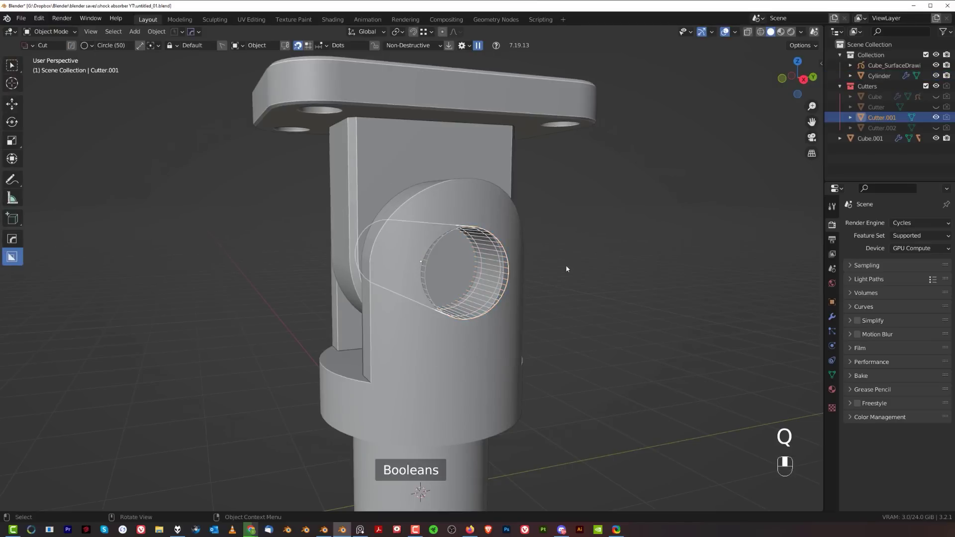
# Duplicate the pin-hole cutter as a solid-shaded object in the active collection and hide the Cutters collection.
pyautogui.press('q')
pyautogui.moveTo(537, 358)
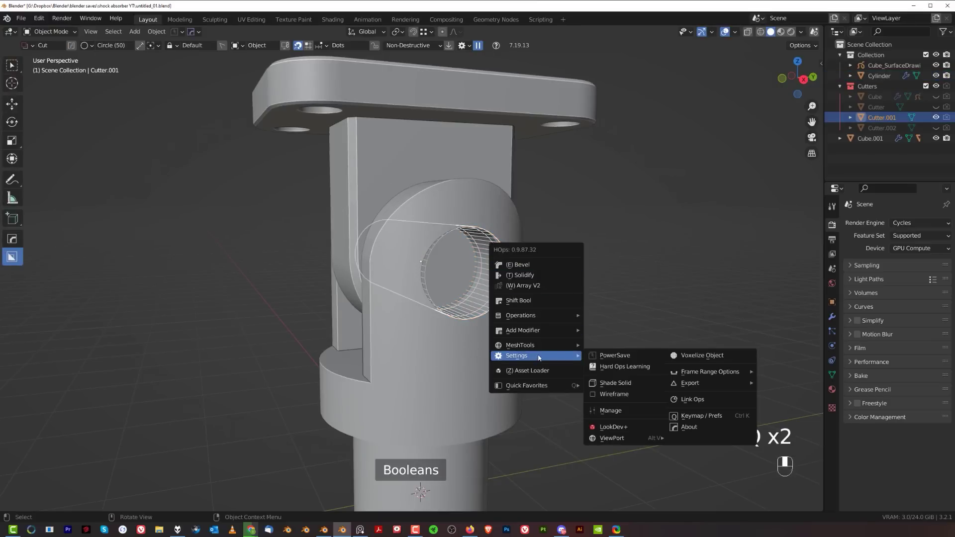
pyautogui.keyDown('shift'); pyautogui.click(619, 383); pyautogui.keyUp('shift')
pyautogui.scroll(2, 544, 333)
pyautogui.moveTo(544, 333)
pyautogui.mouseDown(button='middle')
pyautogui.moveTo(559, 337)
pyautogui.moveTo(530, 327)
pyautogui.mouseUp(button='middle')
pyautogui.hotkey('shift', '2')
pyautogui.scroll(-3, 552, 336)
pyautogui.scroll(2, 457, 294)
# Scale the solid pin uniformly to 0.977 and lengthen it to 1.108 along X.
pyautogui.press('s')
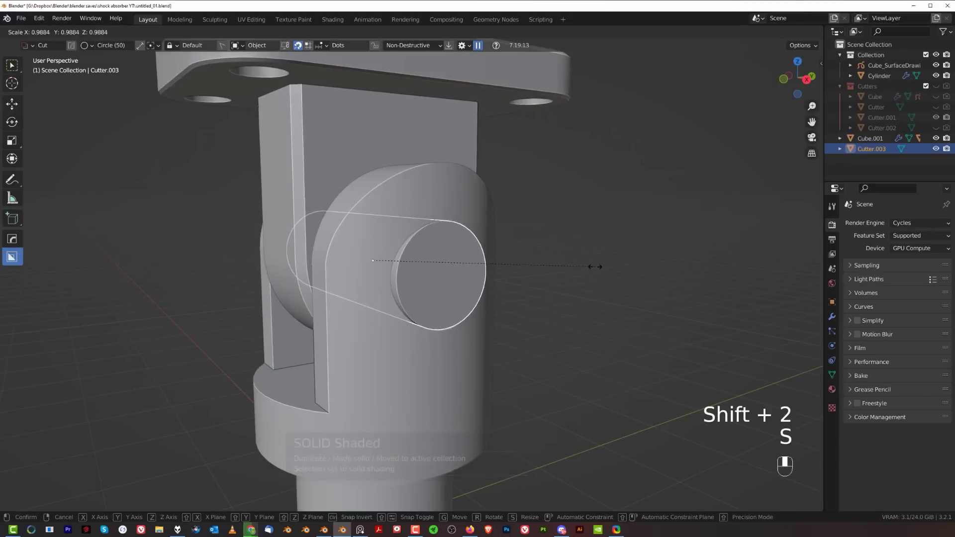
pyautogui.click(589, 269)
pyautogui.moveTo(589, 269); pyautogui.dragTo(627, 288, button='middle')
pyautogui.press('s')
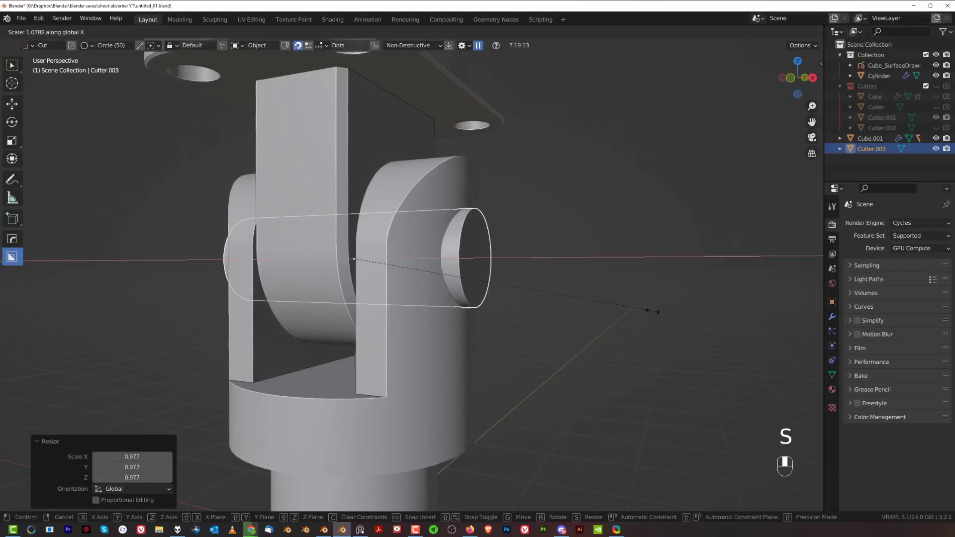
pyautogui.click(660, 314)
pyautogui.scroll(3, 482, 296)
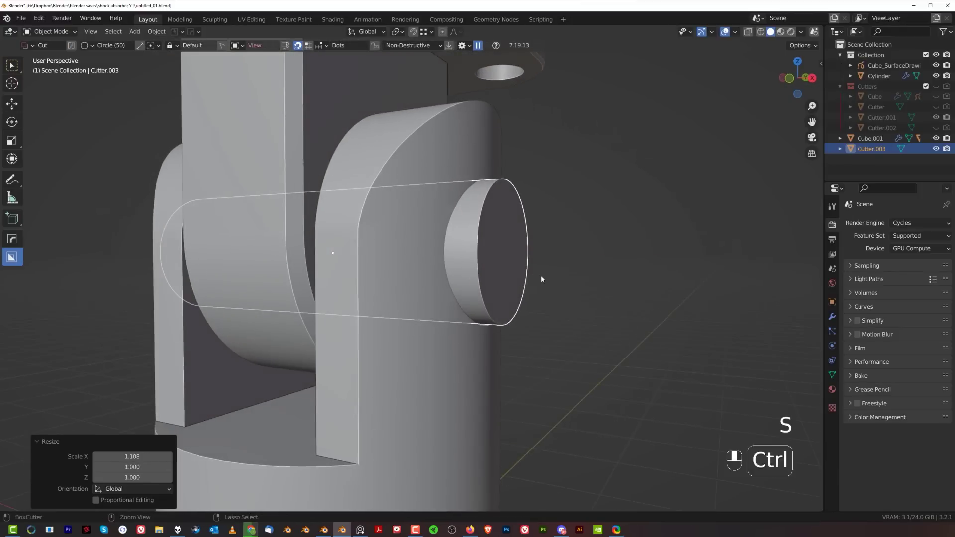
# Apply the pin's scale and bevel the circular rim of its protruding end face.
pyautogui.hotkey('ctrl', 'a')
pyautogui.click(542, 275)
pyautogui.press('Tab')
pyautogui.hotkey('ctrl', 'b')
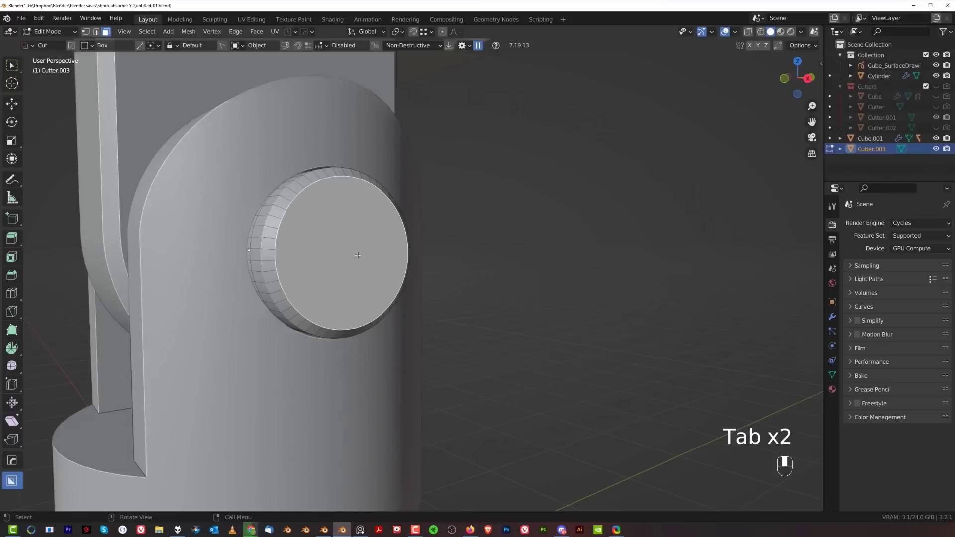
# Inset the pin's end face by about 0.079 m and inset it again to form a narrow ring.
pyautogui.moveTo(545, 271); pyautogui.dragTo(571, 284, button='middle')
pyautogui.press('i')
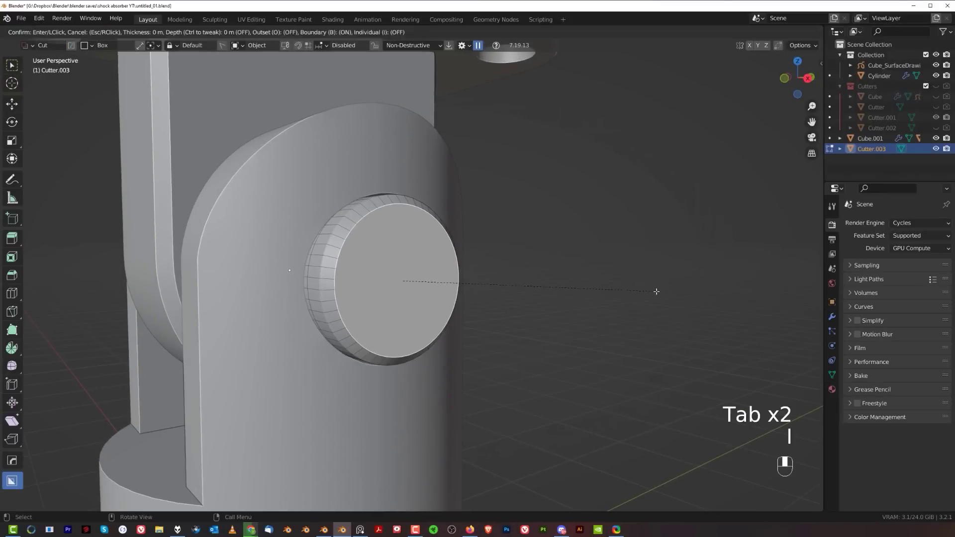
pyautogui.click(639, 289)
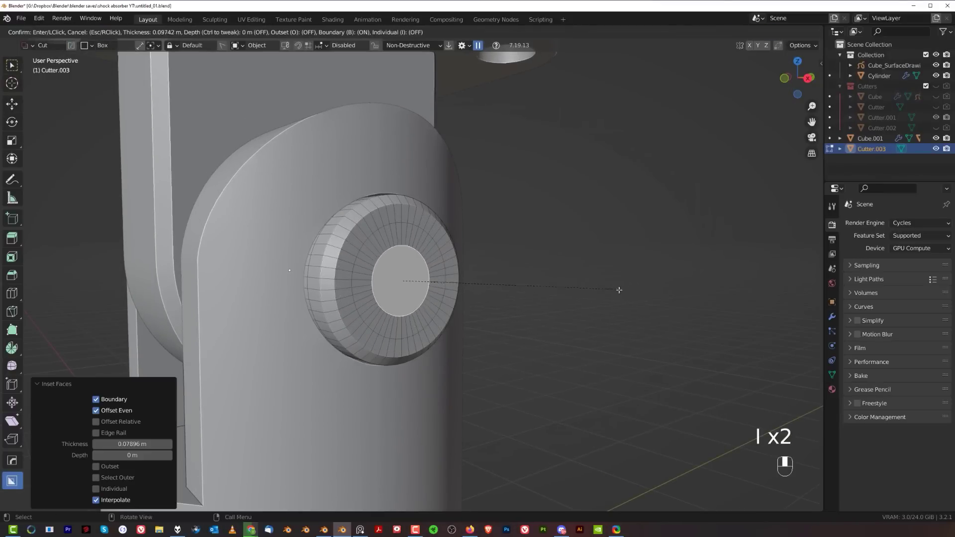
pyautogui.press('Tab')
# Select the narrow face ring on the pin's end and extrude it inward about 0.02 m as a groove.
pyautogui.keyDown('alt'); pyautogui.click(437, 249); pyautogui.keyUp('alt')
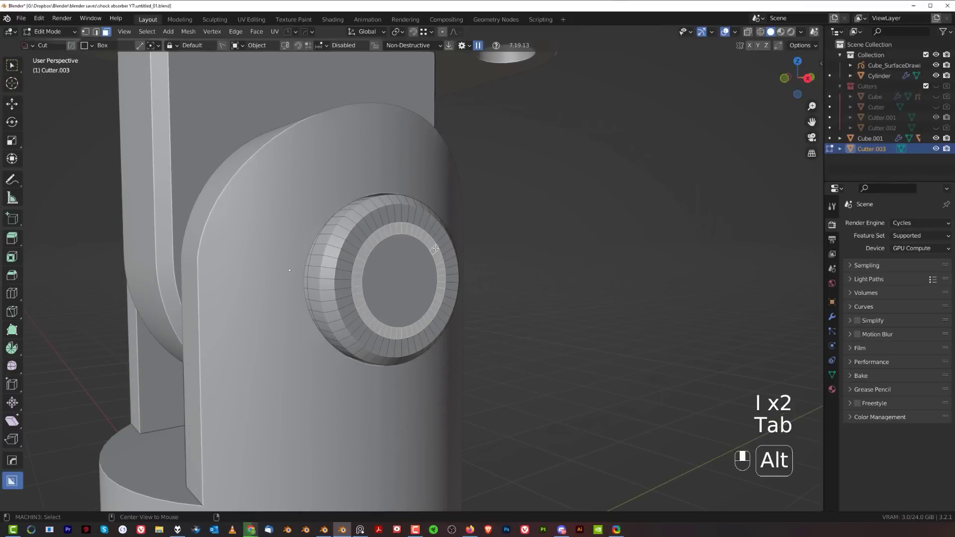
pyautogui.moveTo(529, 282); pyautogui.dragTo(572, 311, button='middle')
pyautogui.press('e')
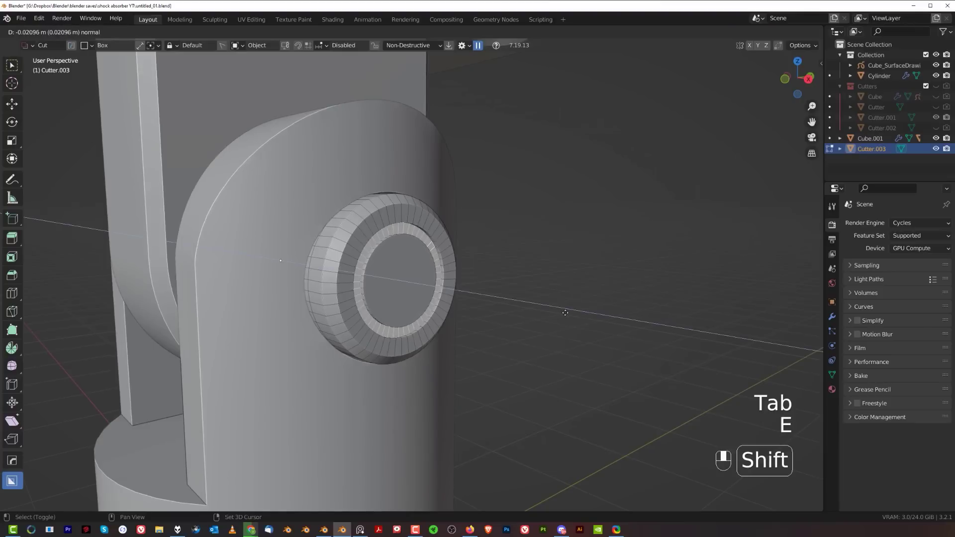
pyautogui.click(569, 314)
# Inset the pin's central disc by about 0.15 m to leave a small centre circle.
pyautogui.scroll(3, 567, 319)
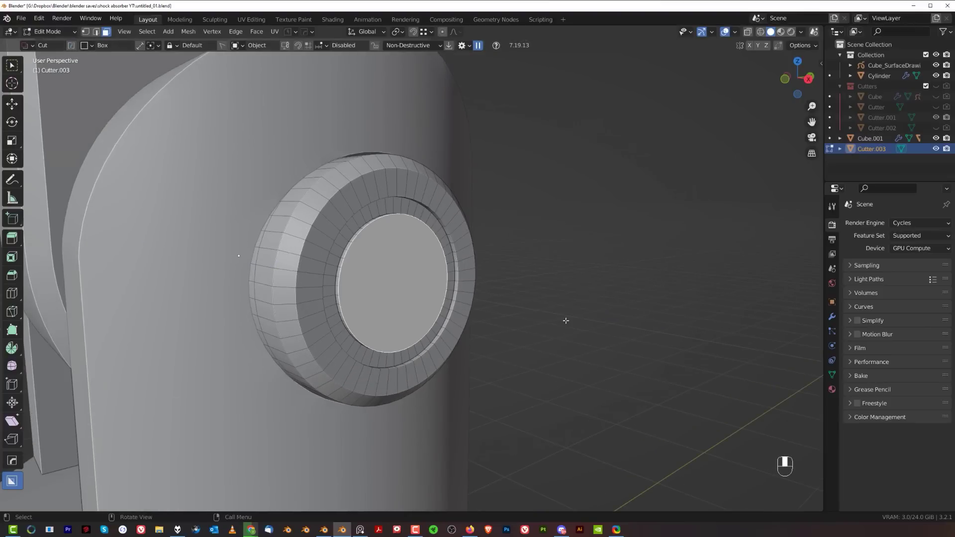
pyautogui.press('i')
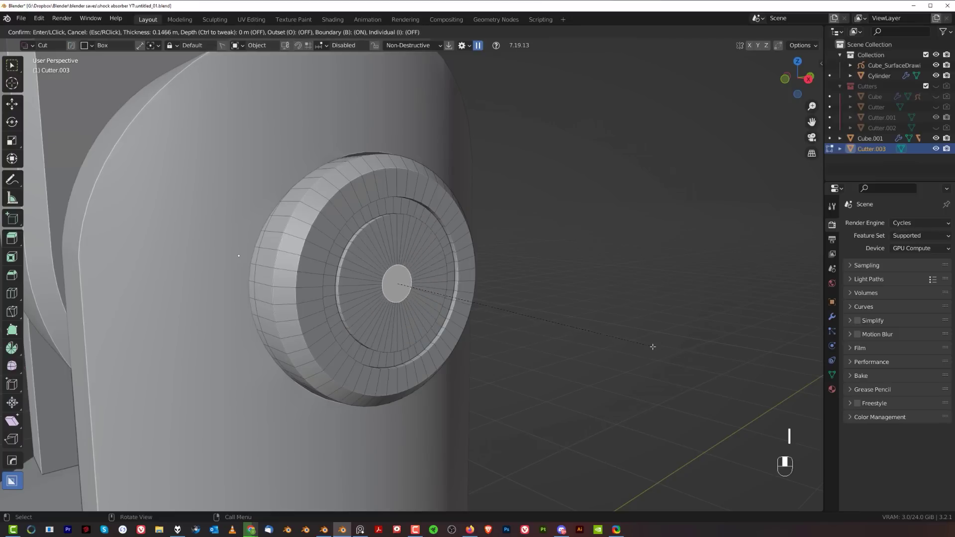
pyautogui.click(649, 346)
# Extrude the small centre circle inward into a recess and scale its floor to 0.836.
pyautogui.click(635, 344)
pyautogui.press('s')
pyautogui.click(592, 324)
pyautogui.press('Tab')
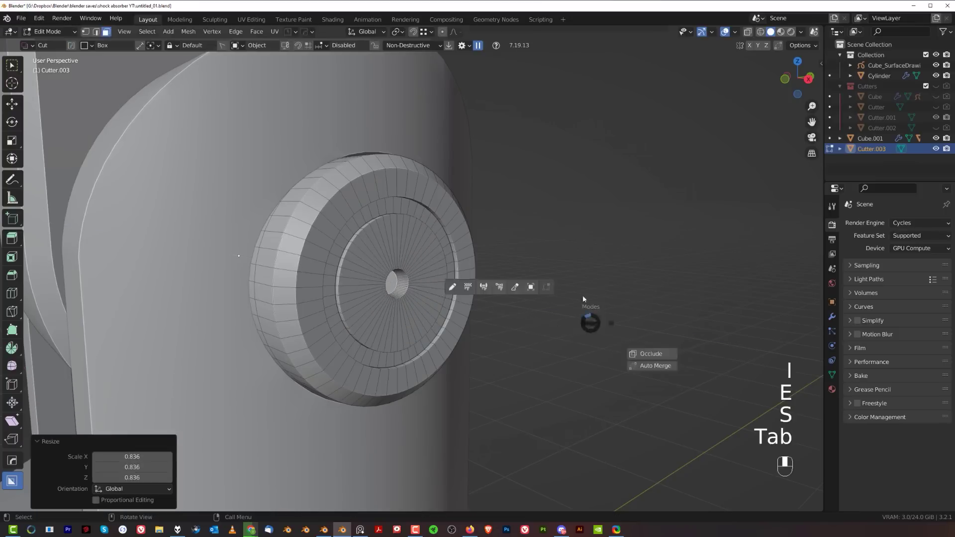
# Mirror the pin's detailed end onto its opposite end along the pin's local Z axis.
pyautogui.scroll(-6, 527, 278)
pyautogui.moveTo(526, 279); pyautogui.dragTo(485, 297, button='middle')
pyautogui.hotkey('alt', 'x')
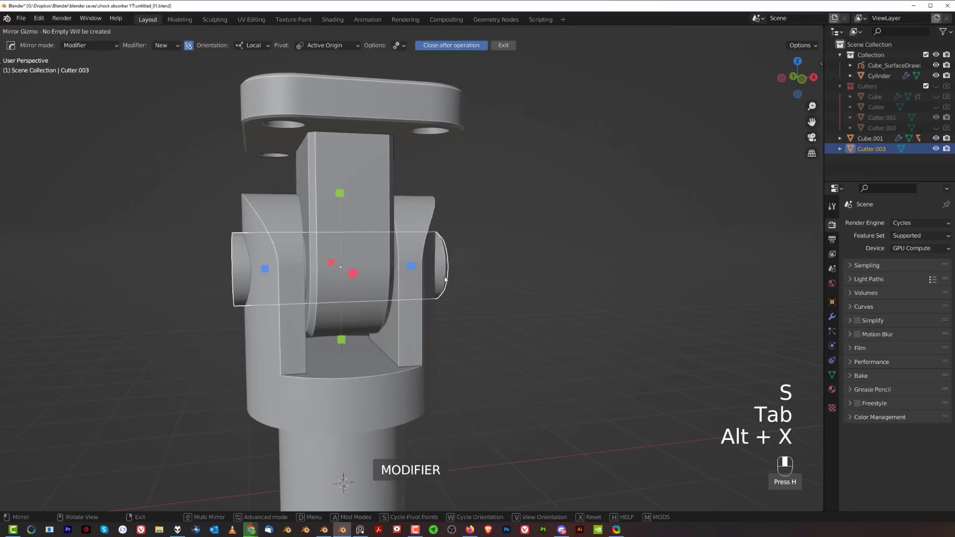
pyautogui.click(415, 271)
pyautogui.moveTo(416, 272); pyautogui.dragTo(525, 256, button='middle')
pyautogui.scroll(-3, 429, 270)
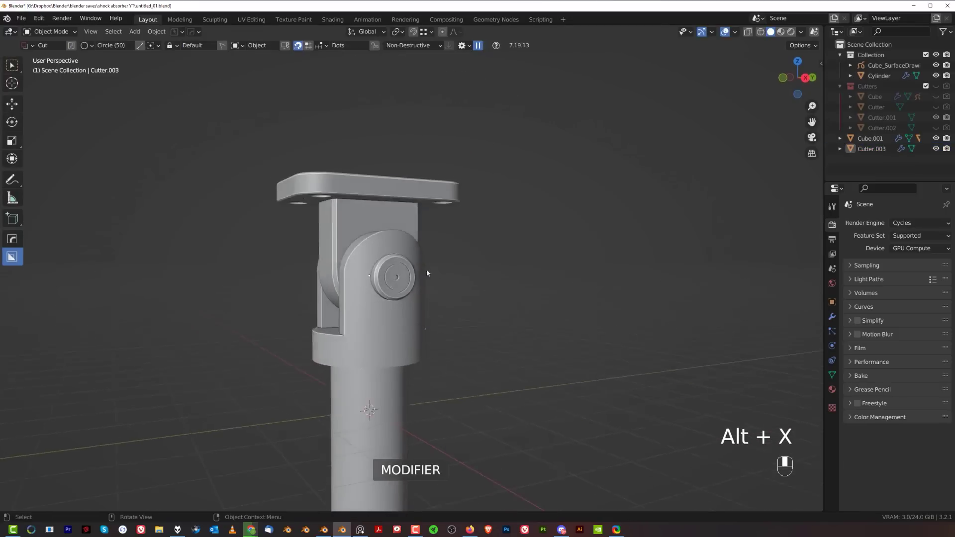
# Add a HardOps bevel modifier to the pin with 3 segments, 0.70 profile and a 30° angle limit.
pyautogui.scroll(8, 393, 295)
pyautogui.press('q')
pyautogui.click(366, 210)
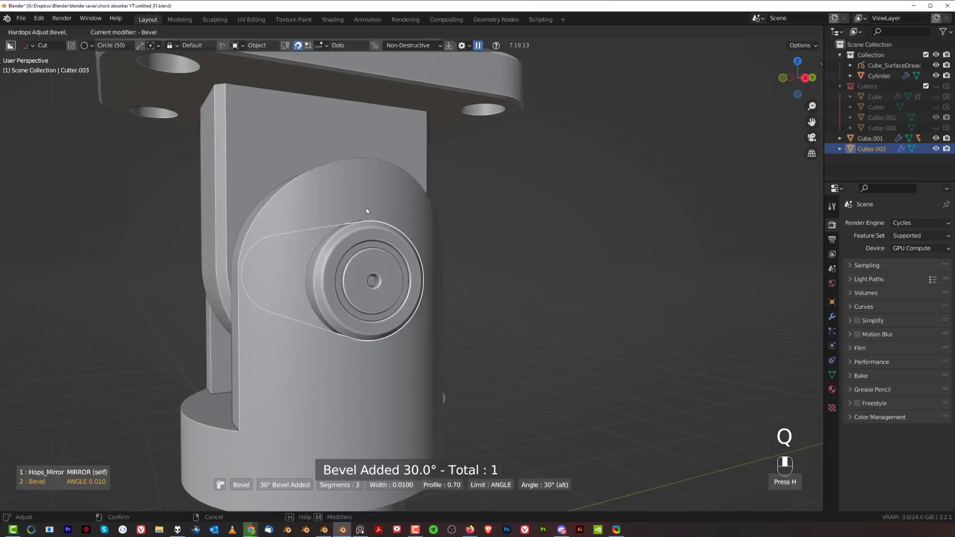
pyautogui.click(379, 218)
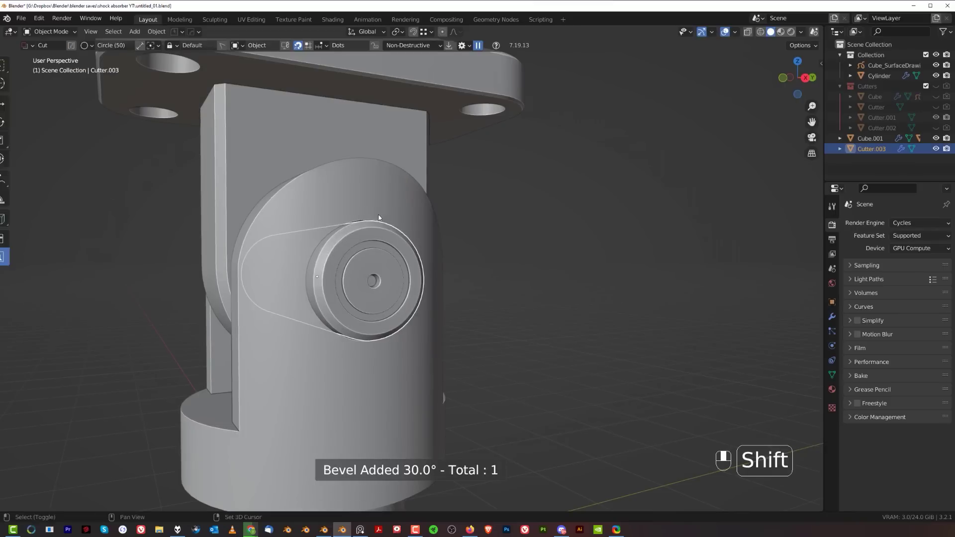
# Add a weighted normal modifier with Keep Sharp to the pin.
pyautogui.press('q')
pyautogui.keyDown('alt'); pyautogui.click(394, 202); pyautogui.keyUp('alt')
pyautogui.scroll(-4, 411, 238)
pyautogui.scroll(-3, 411, 237)
pyautogui.keyDown('shift'); pyautogui.moveTo(410, 238); pyautogui.dragTo(452, 211, button='middle'); pyautogui.keyUp('shift')
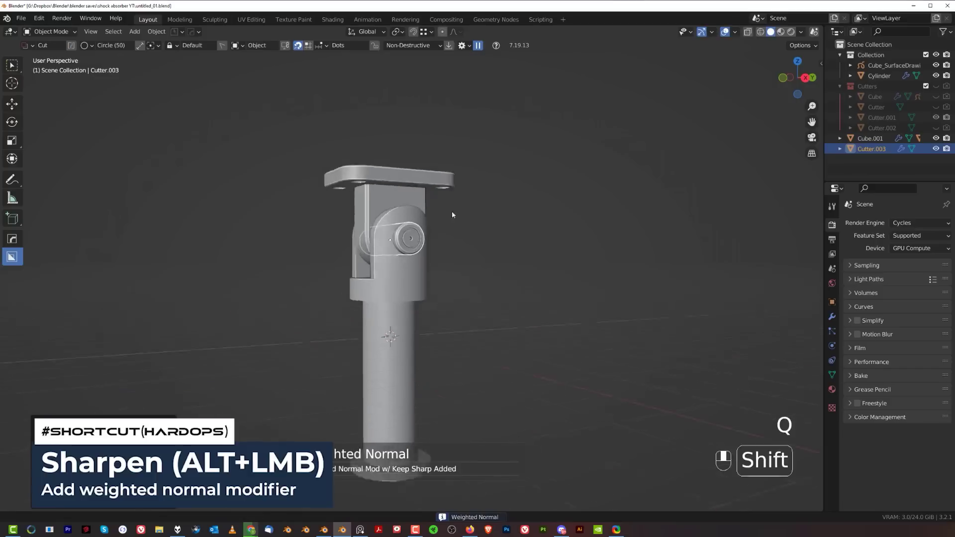
# Bevel the lower outer edge loop of the pronged collar with a width of about 0.034 m.
pyautogui.moveTo(447, 265); pyautogui.dragTo(225, 162, button='middle')
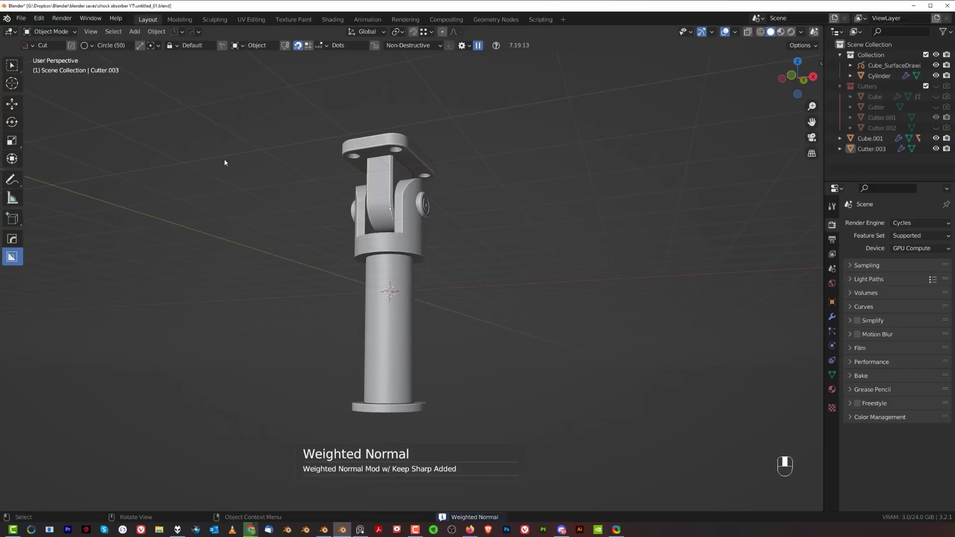
pyautogui.scroll(5, 388, 241)
pyautogui.press('Tab')
pyautogui.press('Tab')
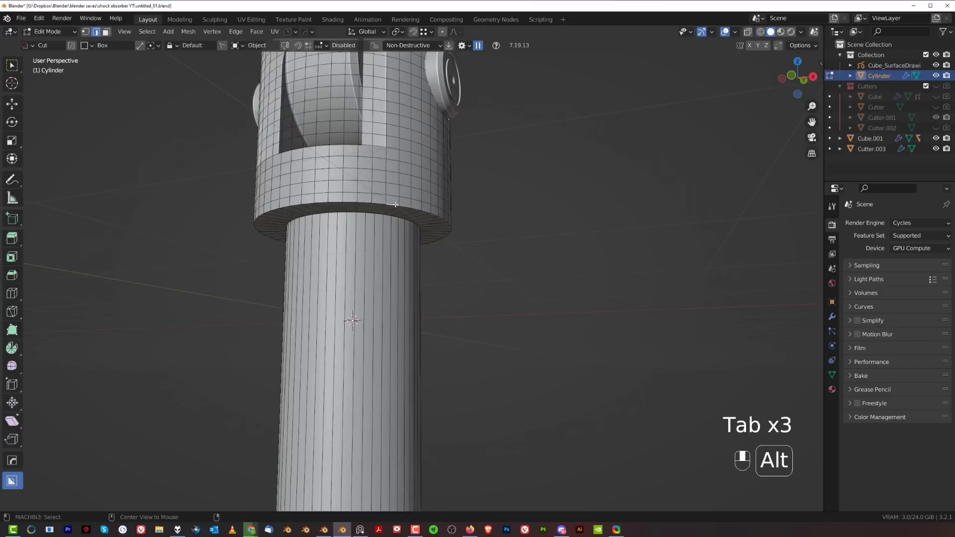
pyautogui.keyDown('alt'); pyautogui.click(435, 210); pyautogui.keyUp('alt')
pyautogui.hotkey('ctrl', 'b')
pyautogui.click(472, 219)
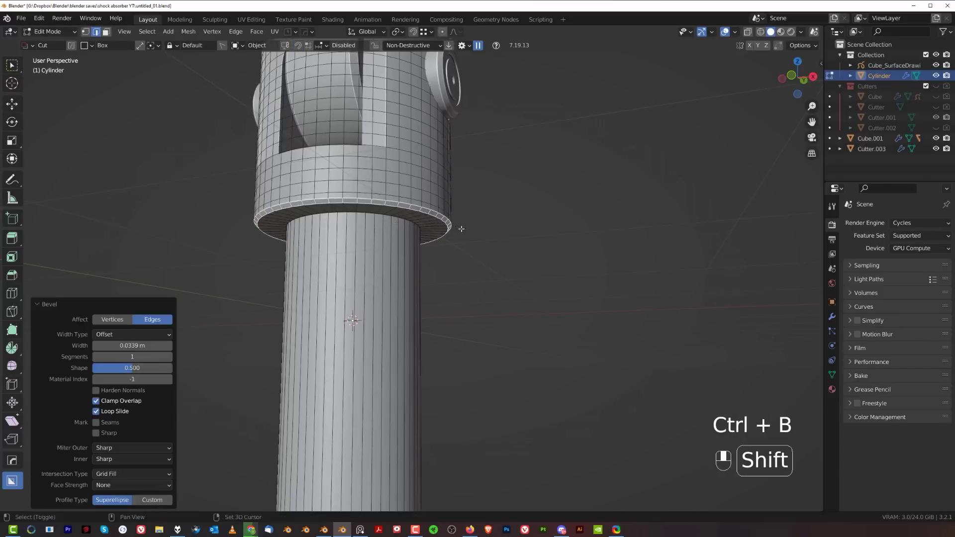
# Undo the collar's edge bevel and bevel the same lower outer edge loop with a larger width.
pyautogui.press('Tab')
pyautogui.scroll(-5, 477, 177)
pyautogui.moveTo(455, 273); pyautogui.dragTo(484, 234, button='middle')
pyautogui.scroll(4, 484, 235)
pyautogui.hotkey('ctrl', 'z')
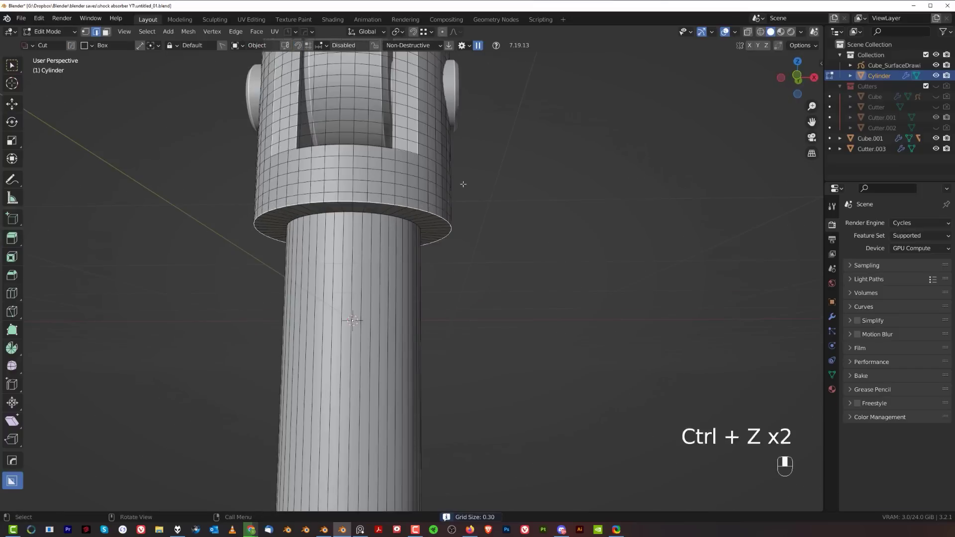
pyautogui.hotkey('ctrl', 'b')
pyautogui.click(518, 185)
pyautogui.press('Tab')
pyautogui.scroll(-5, 475, 305)
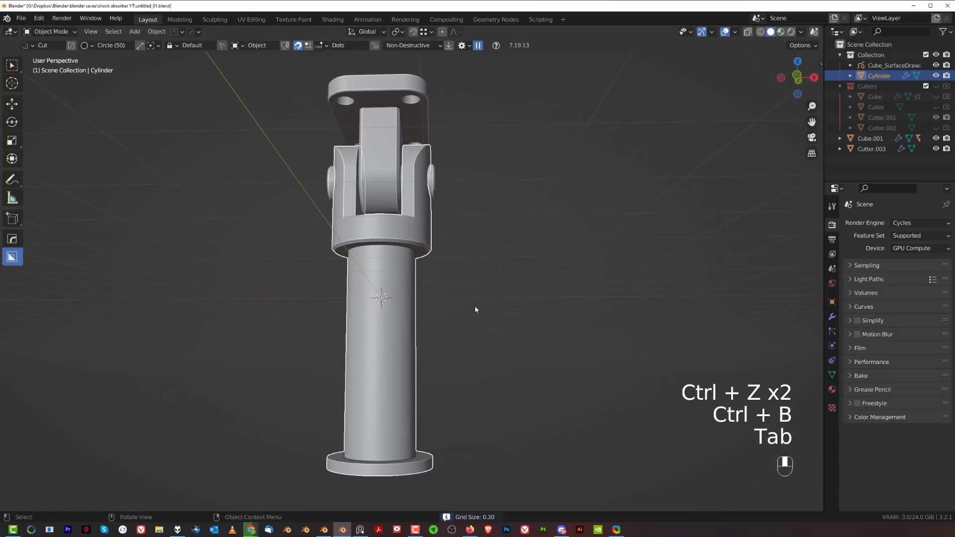
# Add a centred loop cut lengthwise around the mounting block's tongue and bevel it about 0.283 m wide.
pyautogui.moveTo(475, 305); pyautogui.dragTo(429, 316, button='middle')
pyautogui.scroll(-2, 399, 346)
pyautogui.moveTo(399, 349); pyautogui.dragTo(445, 233, button='middle')
pyautogui.scroll(-1, 459, 246)
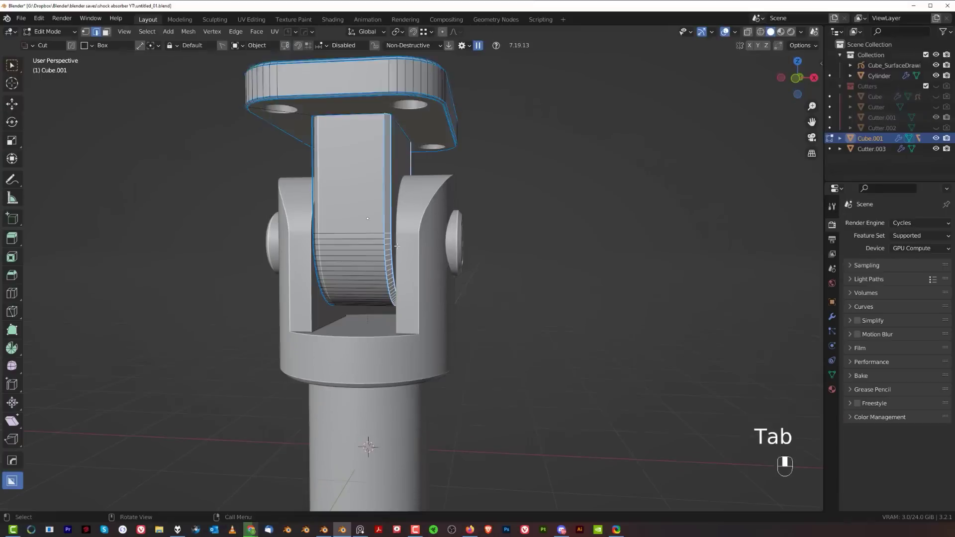
pyautogui.press('Tab')
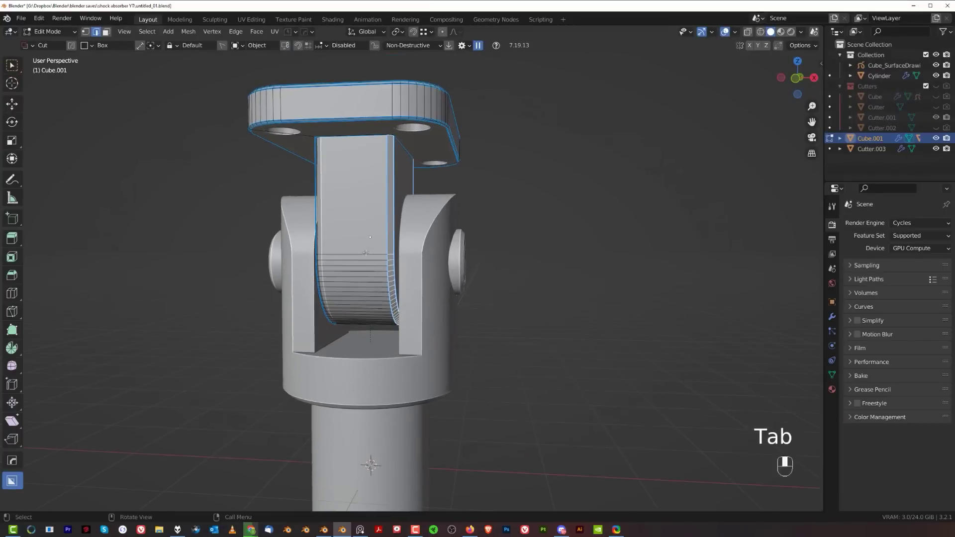
pyautogui.click(367, 242)
pyautogui.rightClick(367, 241)
pyautogui.hotkey('ctrl', 'b')
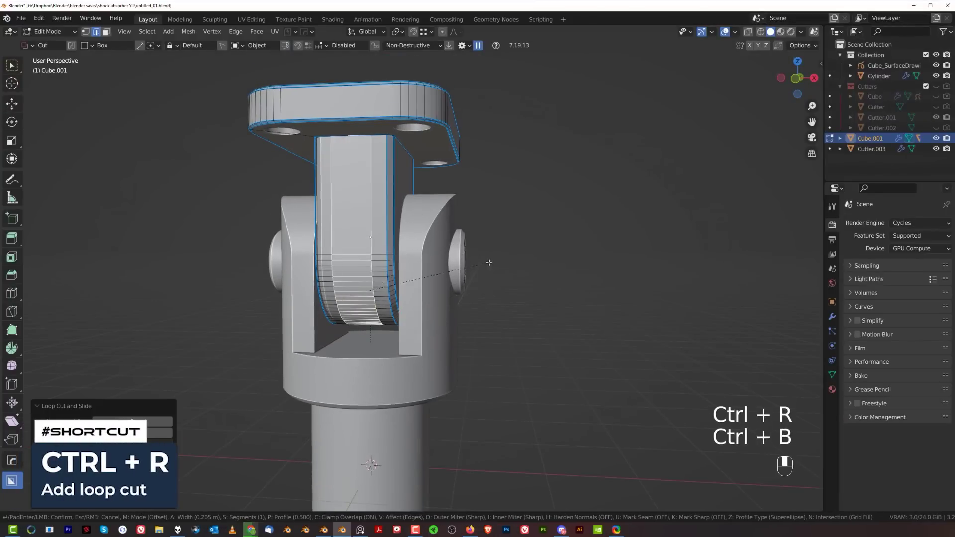
pyautogui.click(498, 278)
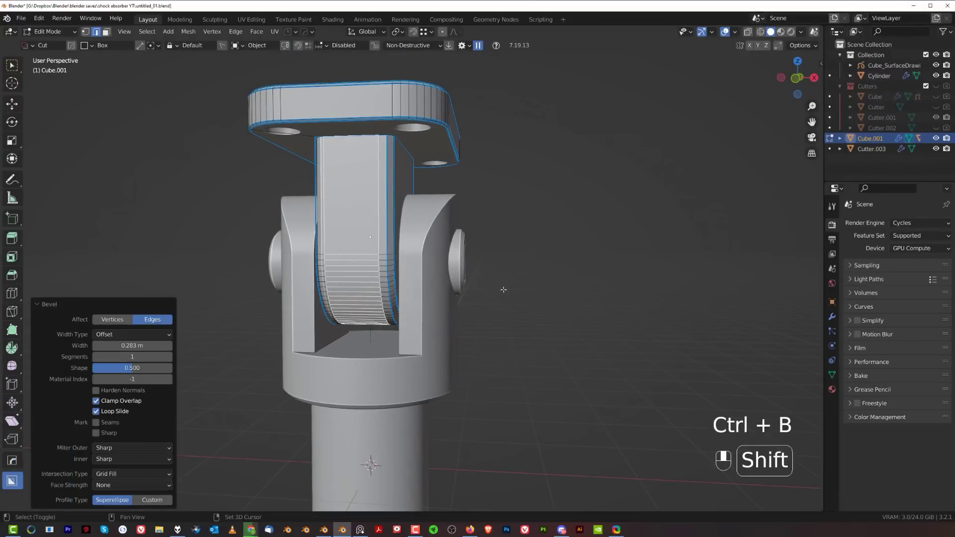
# Reduce the tongue's selection to its boundary loops and bevel them with a width of about 0.0098 m.
pyautogui.hotkey('shift', '`')
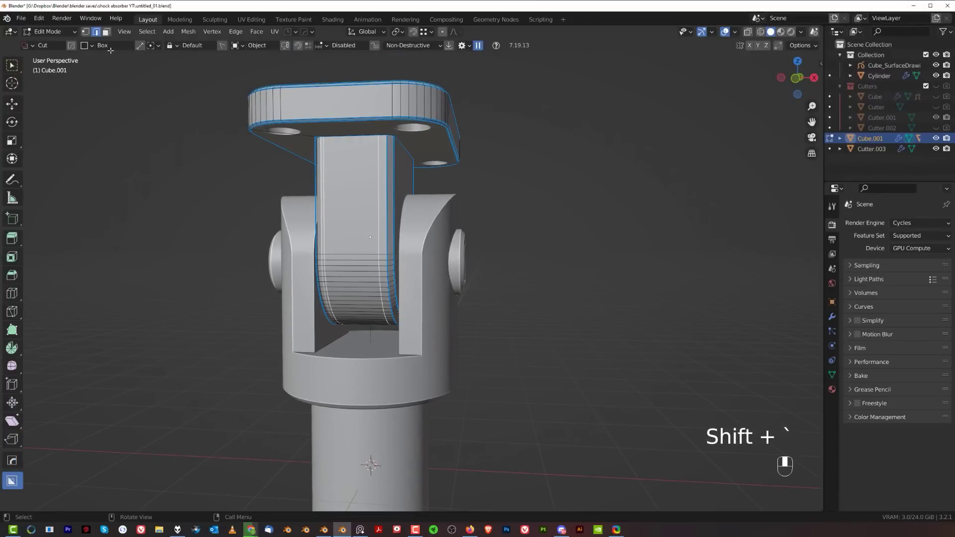
pyautogui.click(148, 32)
pyautogui.moveTo(185, 204)
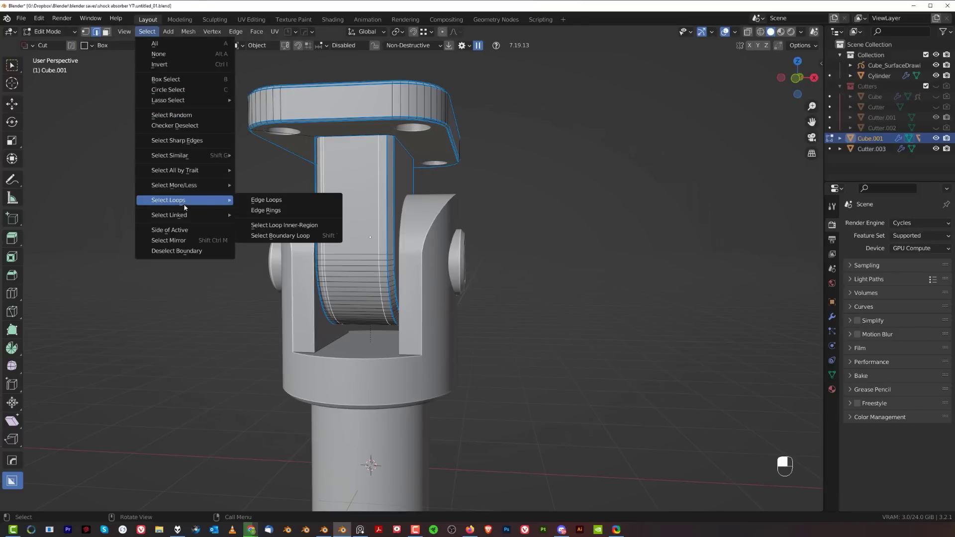
pyautogui.click(283, 241)
pyautogui.scroll(2, 422, 260)
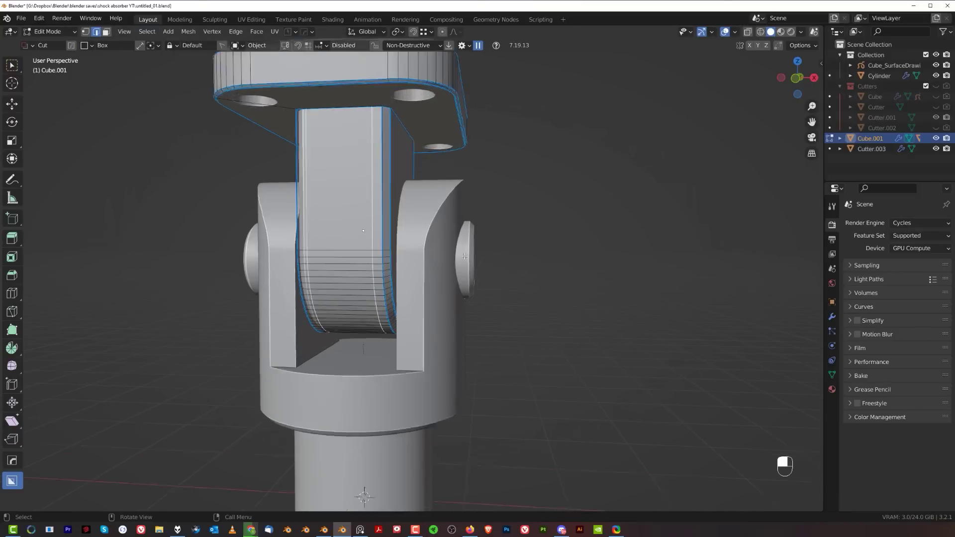
pyautogui.keyDown('shift'); pyautogui.moveTo(449, 235); pyautogui.dragTo(486, 227, button='middle'); pyautogui.keyUp('shift')
pyautogui.hotkey('ctrl', 'b')
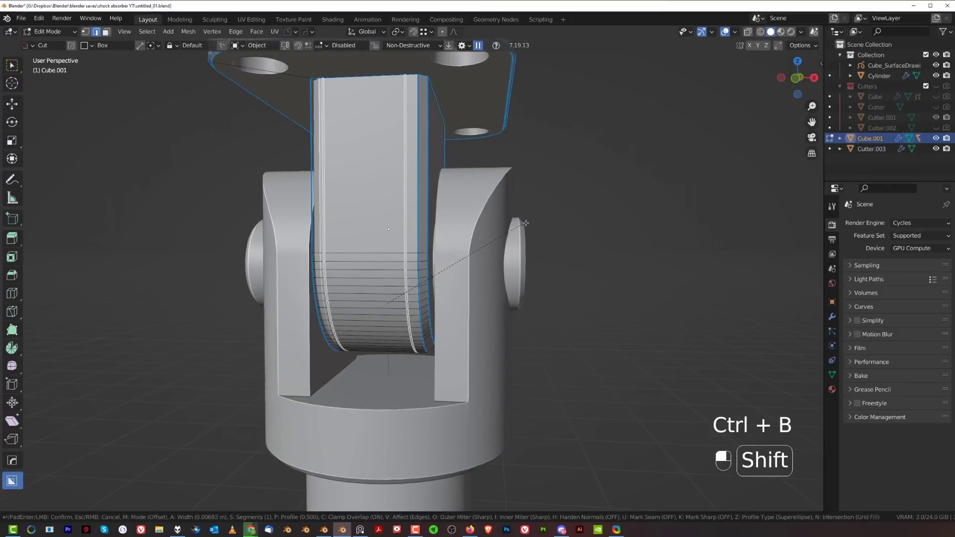
pyautogui.click(529, 228)
# Turn the two narrow strips on the tongue into recessed panel grooves with the HardOps EM_Macro.
pyautogui.scroll(3, 529, 228)
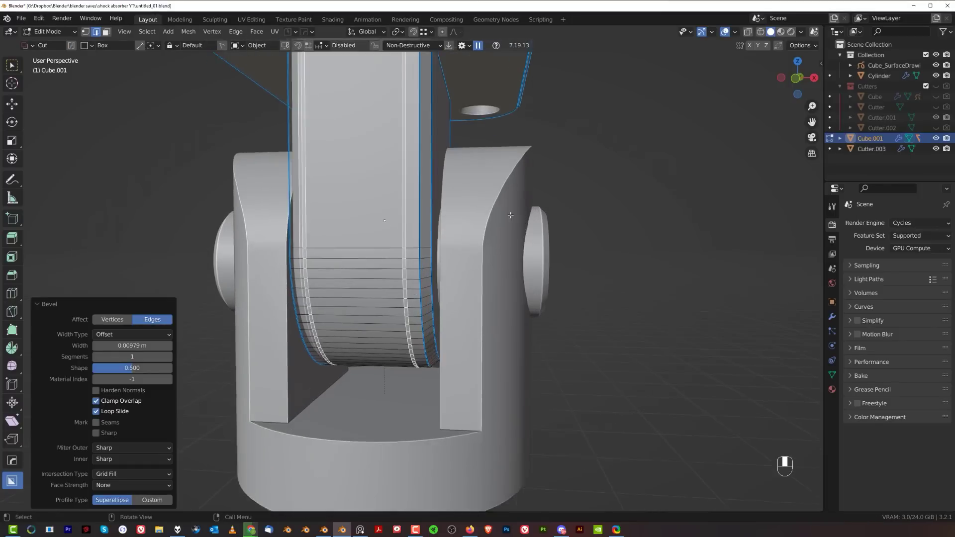
pyautogui.press('q')
pyautogui.moveTo(496, 323)
pyautogui.click(494, 294)
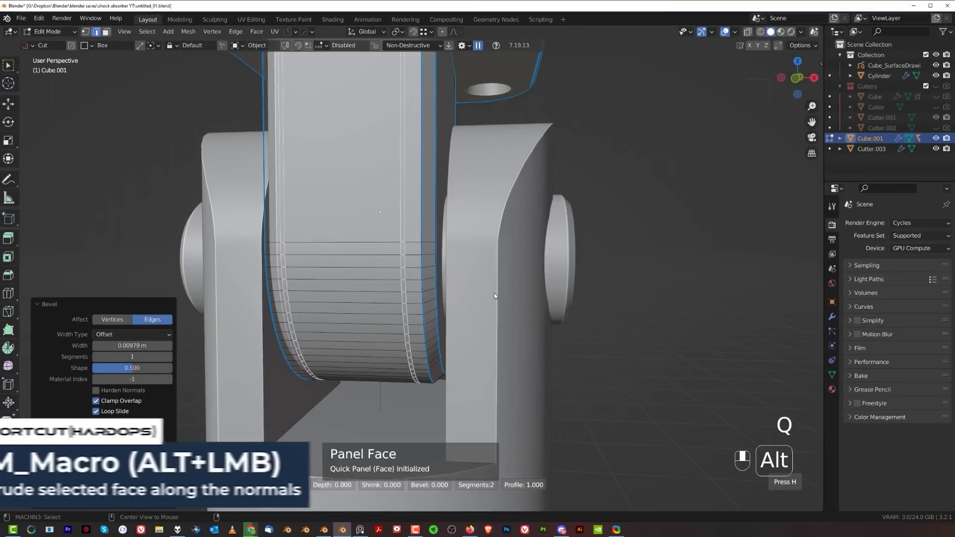
pyautogui.click(444, 309)
pyautogui.press('Tab')
pyautogui.scroll(-6, 498, 244)
pyautogui.click(515, 265)
pyautogui.scroll(5, 498, 267)
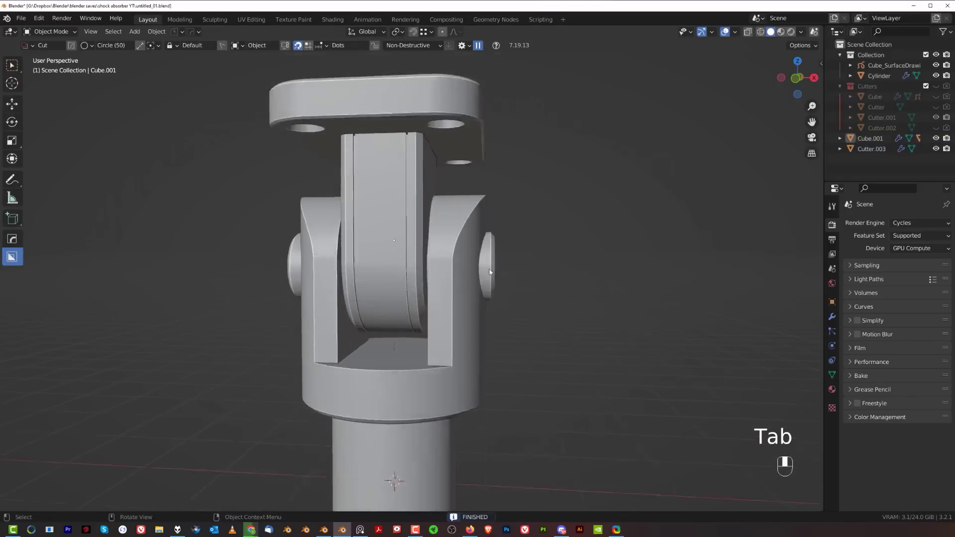
# Isolate the mounting block and examine the tongue's grooves where they meet the plate, then restore the full scene.
pyautogui.moveTo(441, 268); pyautogui.dragTo(490, 264, button='middle')
pyautogui.keyDown('shift'); pyautogui.moveTo(482, 219); pyautogui.dragTo(439, 339, button='middle'); pyautogui.keyUp('shift')
pyautogui.scroll(4, 470, 300)
pyautogui.scroll(3, 443, 277)
pyautogui.scroll(2, 372, 290)
pyautogui.scroll(1, 370, 291)
pyautogui.press('Tab')
pyautogui.scroll(2, 369, 292)
pyautogui.press('/')
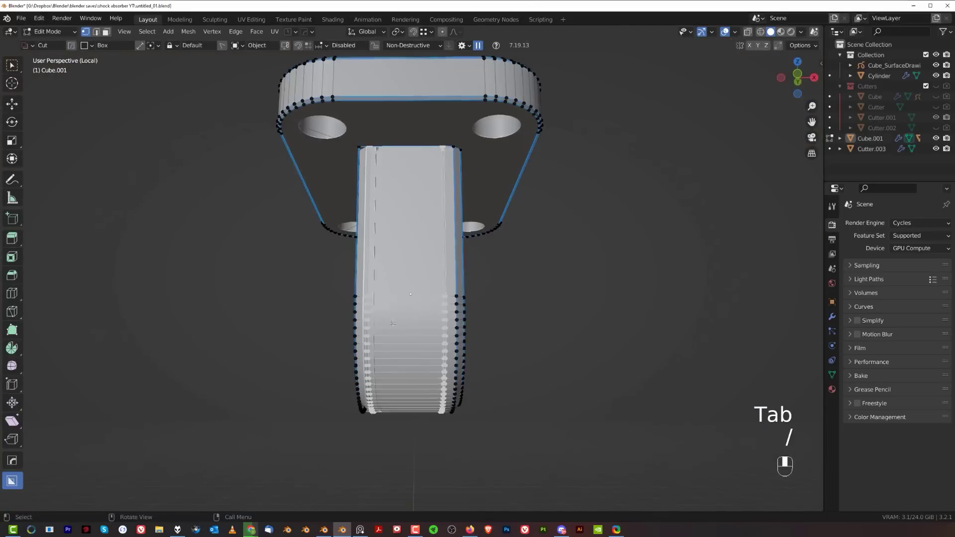
pyautogui.moveTo(412, 237); pyautogui.dragTo(412, 258, button='middle')
pyautogui.scroll(4, 412, 258)
pyautogui.press('Tab')
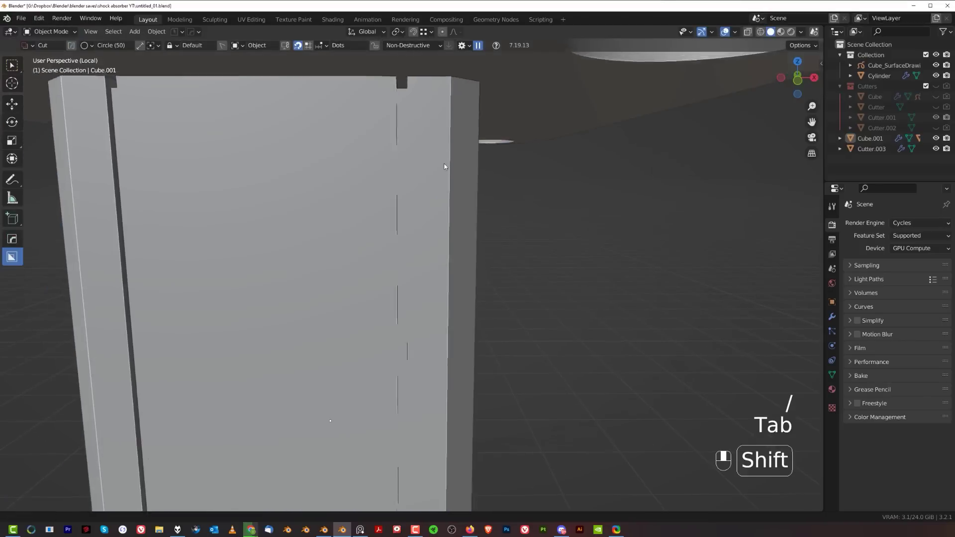
pyautogui.keyDown('shift'); pyautogui.moveTo(443, 164); pyautogui.dragTo(444, 251, button='middle'); pyautogui.keyUp('shift')
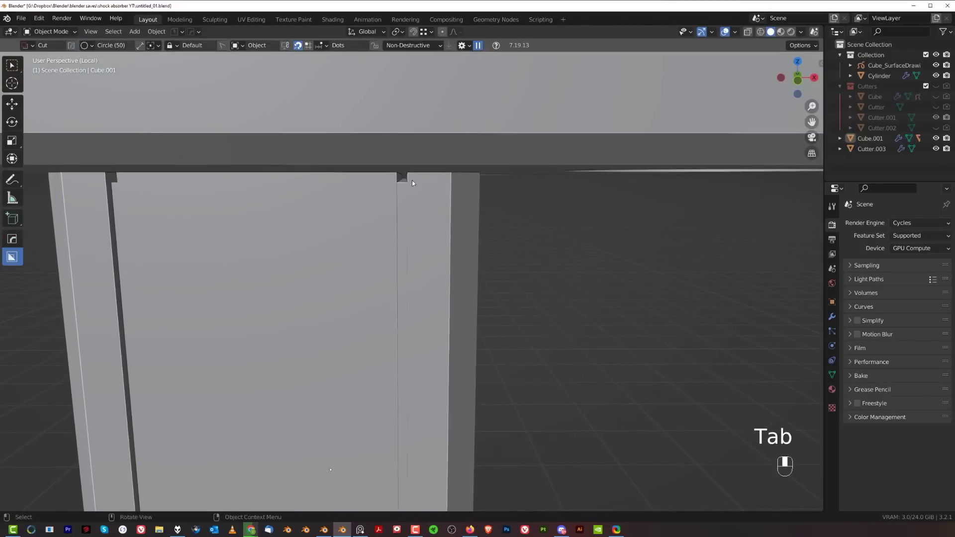
pyautogui.scroll(-4, 430, 189)
pyautogui.moveTo(504, 282); pyautogui.dragTo(381, 244, button='middle')
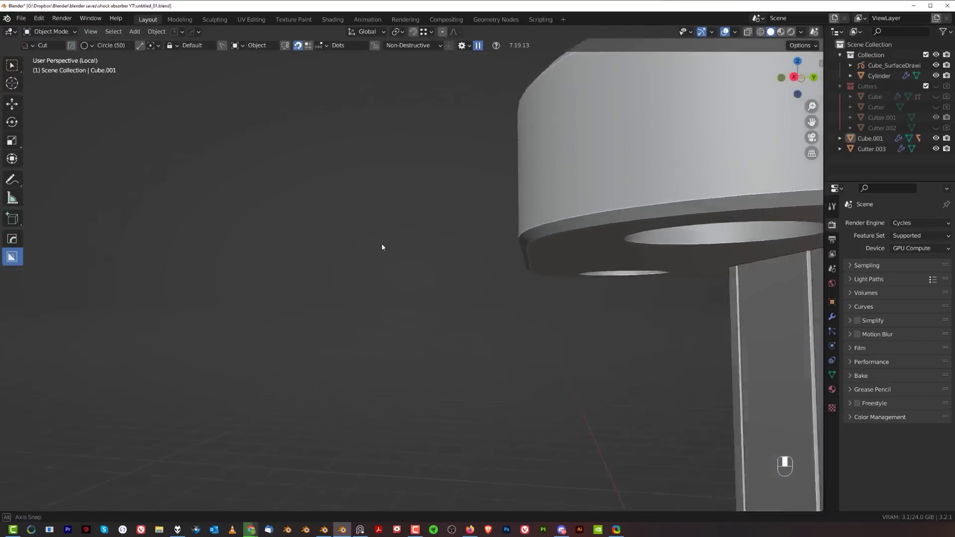
pyautogui.scroll(-4, 381, 244)
pyautogui.keyDown('shift'); pyautogui.moveTo(612, 274); pyautogui.dragTo(454, 220, button='middle'); pyautogui.keyUp('shift')
pyautogui.press('KP_Divide')
# Add a loop cut around the shaft with factor -0.415 and extrude the faces below it slightly outward with EM_Macro.
pyautogui.click(424, 239)
pyautogui.press('Tab')
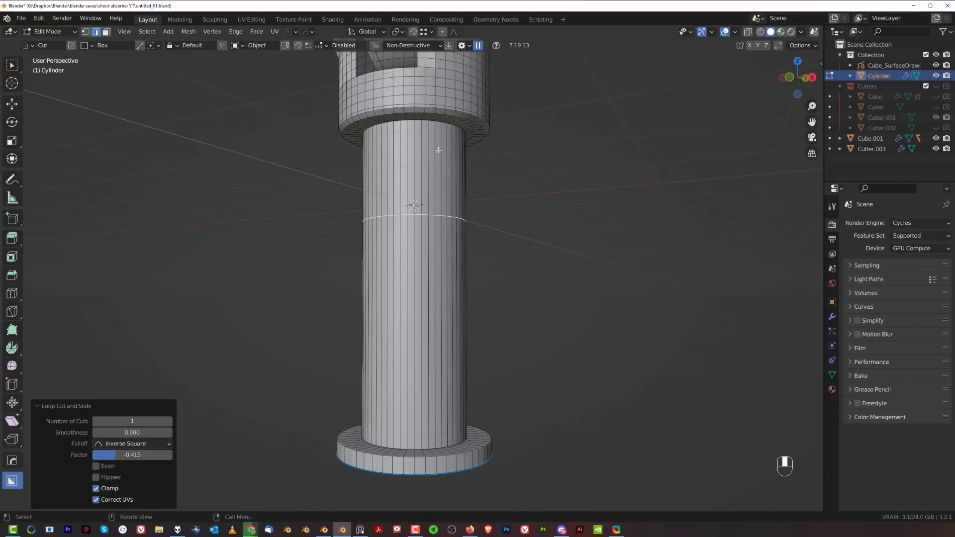
pyautogui.press('Tab')
pyautogui.click(625, 247)
pyautogui.keyDown('alt'); pyautogui.click(413, 259); pyautogui.keyUp('alt')
pyautogui.moveTo(488, 280); pyautogui.dragTo(495, 291, button='middle')
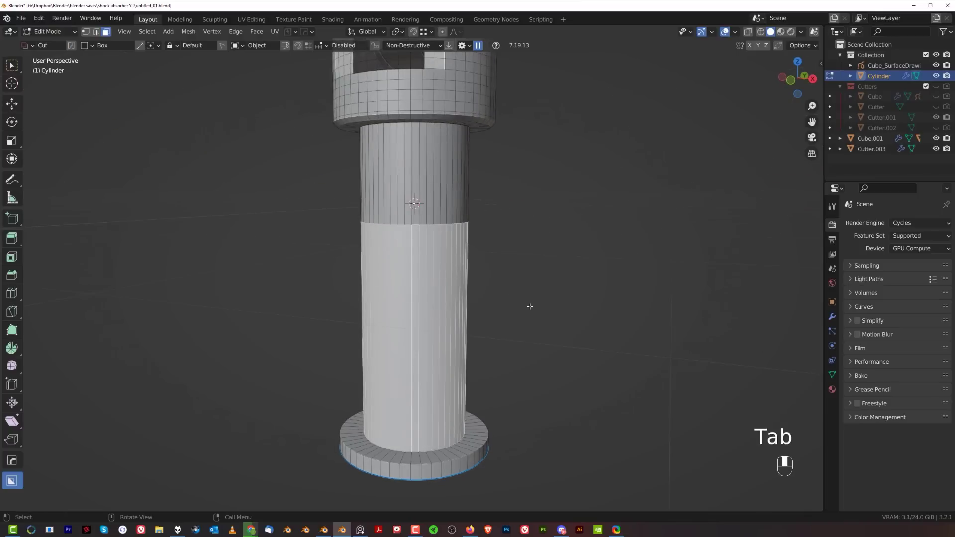
pyautogui.press('q')
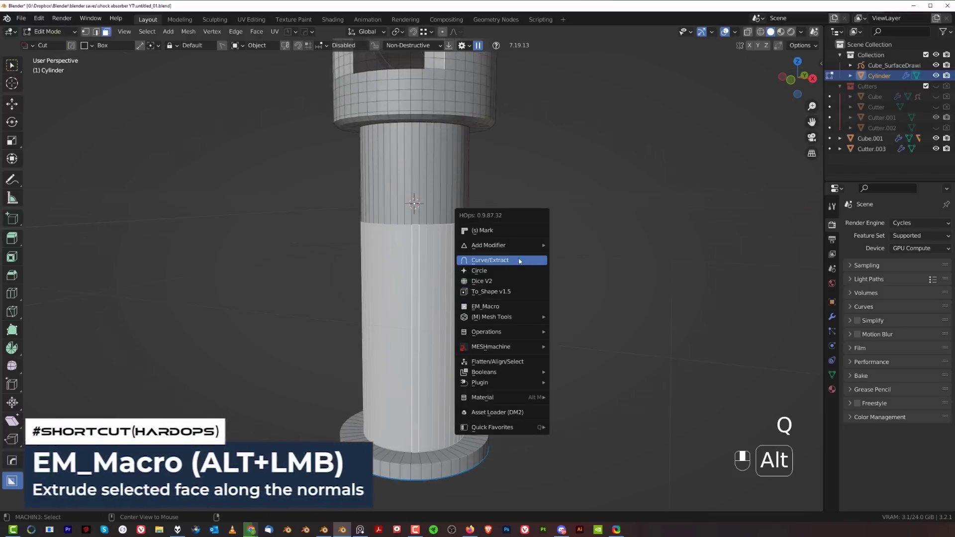
pyautogui.click(522, 306)
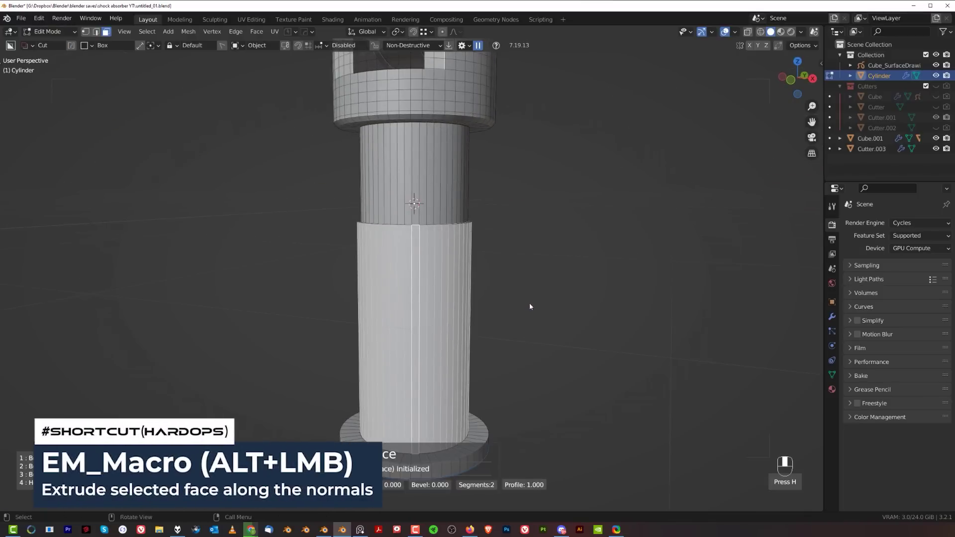
pyautogui.click(531, 305)
pyautogui.moveTo(528, 298)
pyautogui.mouseDown(button='middle')
pyautogui.moveTo(516, 264)
pyautogui.moveTo(525, 294)
pyautogui.mouseUp(button='middle')
pyautogui.scroll(2, 518, 264)
pyautogui.scroll(1, 522, 269)
pyautogui.scroll(-2, 522, 267)
# Add a loop cut around the thickened shaft sleeve, slid up by about -0.56, and select the face band above it.
pyautogui.press('Tab')
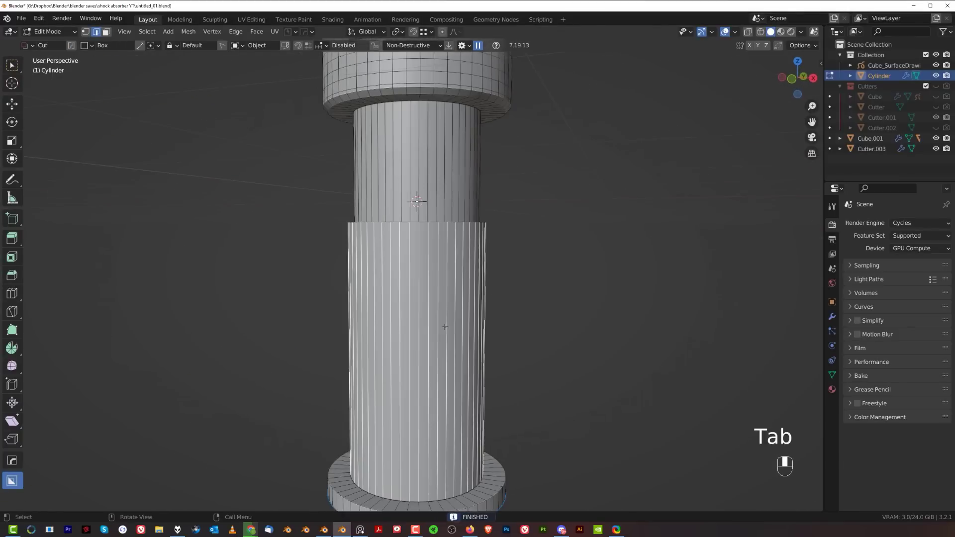
pyautogui.click(437, 283)
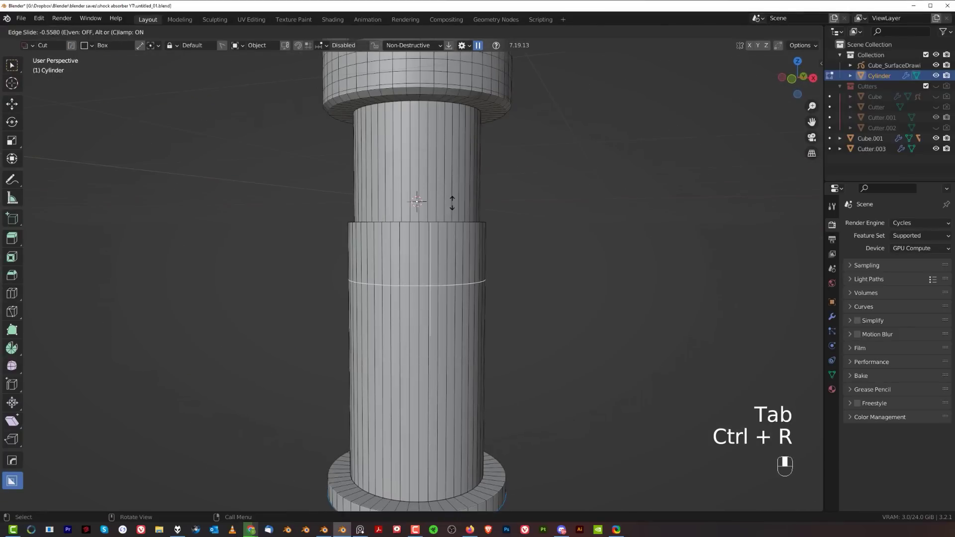
pyautogui.click(451, 204)
pyautogui.keyDown('alt'); pyautogui.click(450, 253); pyautogui.keyUp('alt')
pyautogui.moveTo(450, 254); pyautogui.dragTo(472, 304, button='middle')
pyautogui.scroll(-4, 462, 308)
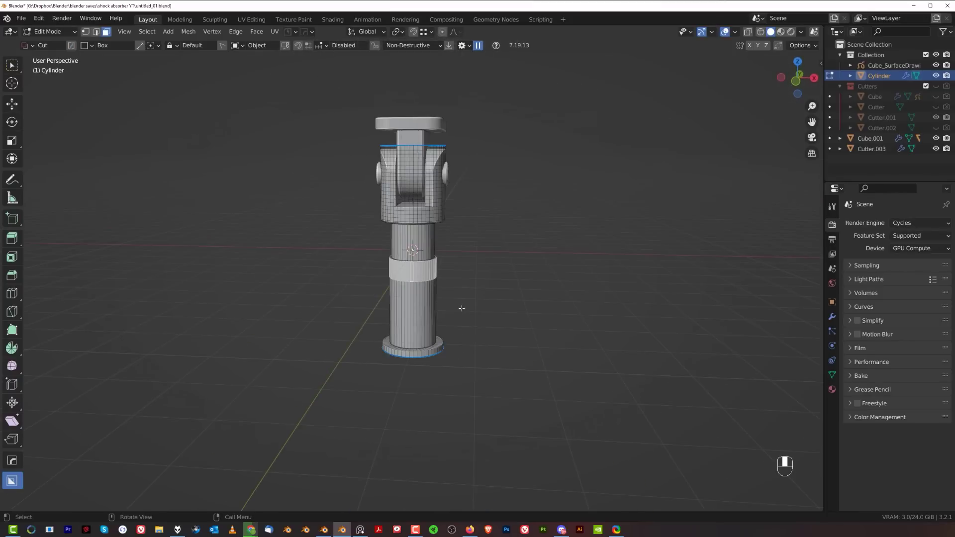
pyautogui.press('Tab')
# Add a mesh cylinder at the origin with 6 vertices, radius 1 m and depth 2 m.
pyautogui.scroll(3, 497, 266)
pyautogui.hotkey('shift', 'a')
pyautogui.moveTo(502, 269)
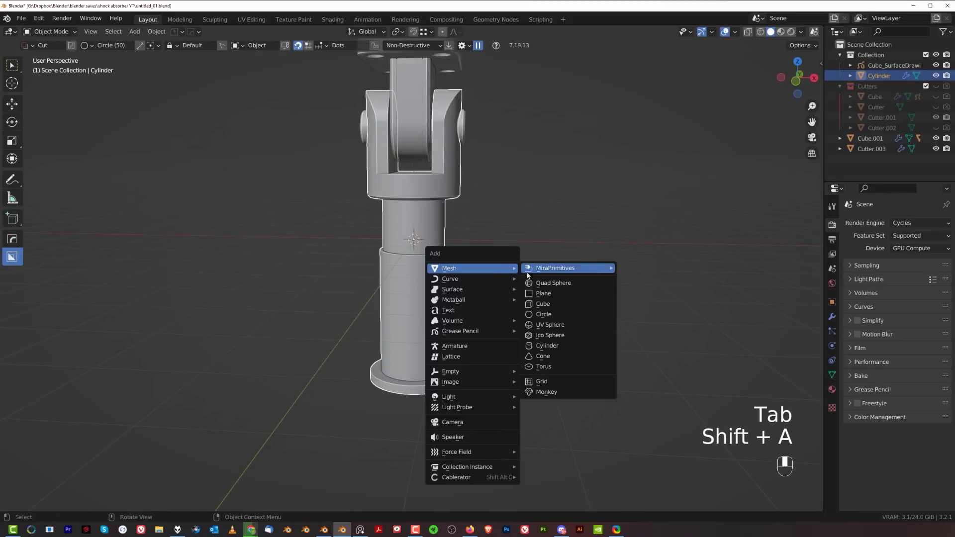
pyautogui.click(558, 345)
pyautogui.scroll(-3, 538, 352)
pyautogui.scroll(4, 537, 305)
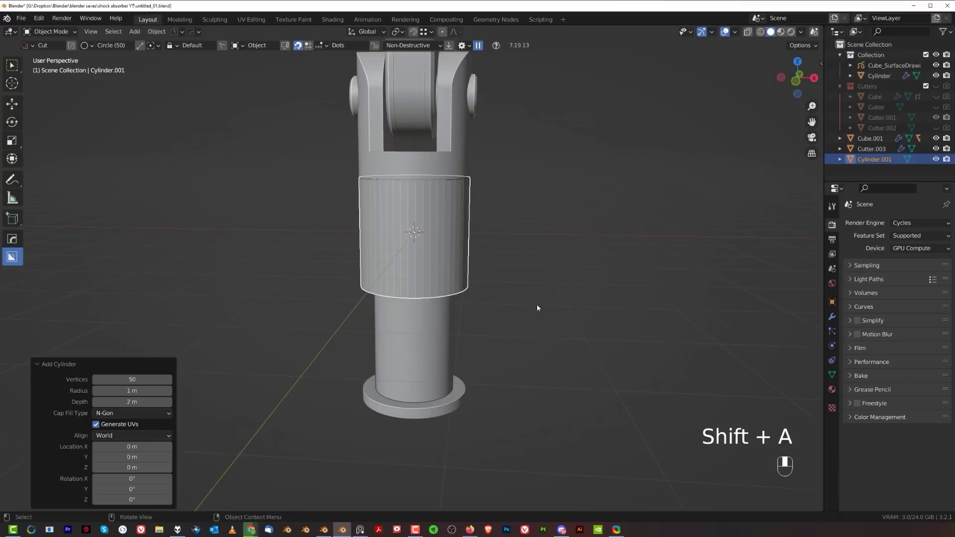
pyautogui.moveTo(132, 380); pyautogui.dragTo(75, 379)
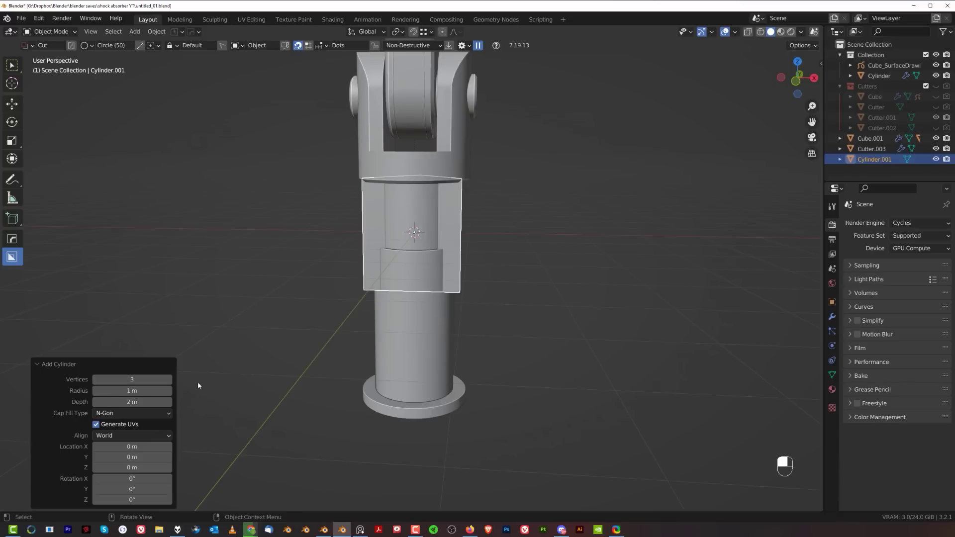
pyautogui.click(168, 380)
pyautogui.click(168, 381)
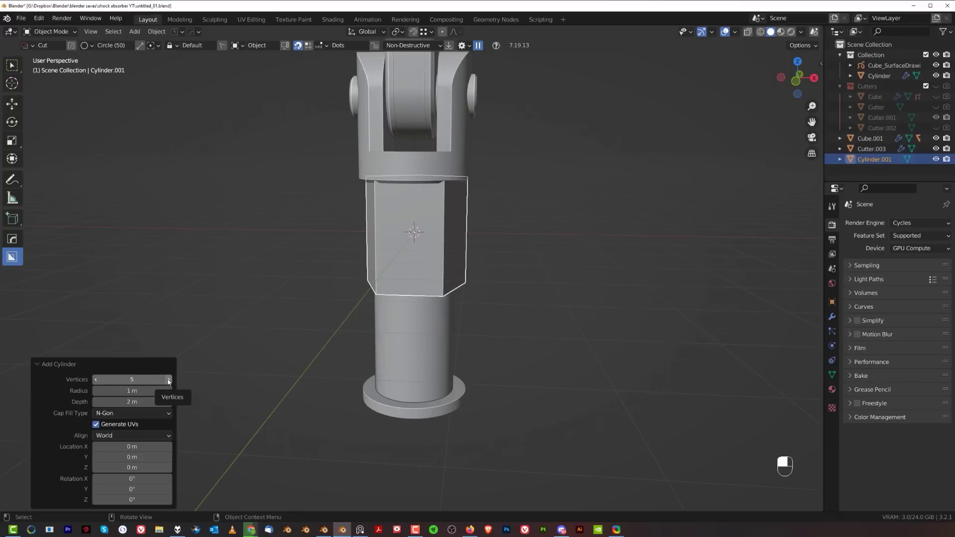
pyautogui.click(168, 380)
# Scale the hexagonal cylinder to 0.365 along Z to give it the height of a nut.
pyautogui.moveTo(451, 261); pyautogui.dragTo(584, 309, button='middle')
pyautogui.press('s')
pyautogui.press('z')
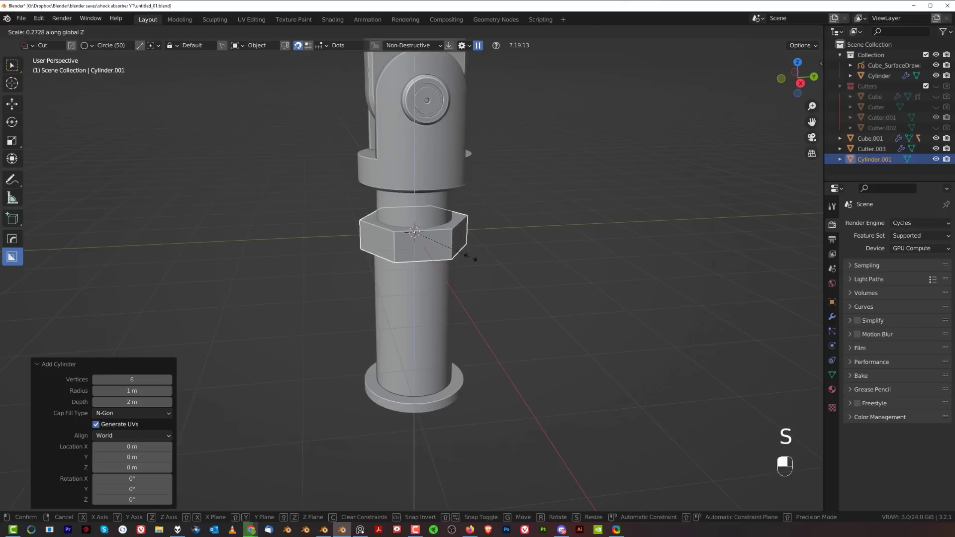
pyautogui.click(485, 273)
# Move the hexagonal nut down along Z by about 0.63 m.
pyautogui.scroll(3, 468, 263)
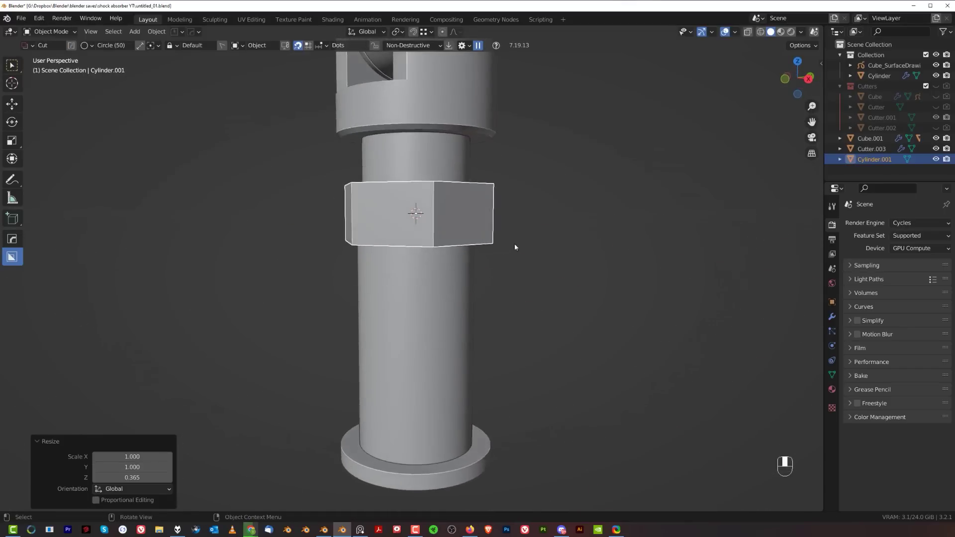
pyautogui.keyDown('shift'); pyautogui.moveTo(515, 244); pyautogui.dragTo(516, 314, button='middle'); pyautogui.keyUp('shift')
pyautogui.scroll(1, 528, 304)
pyautogui.press('g')
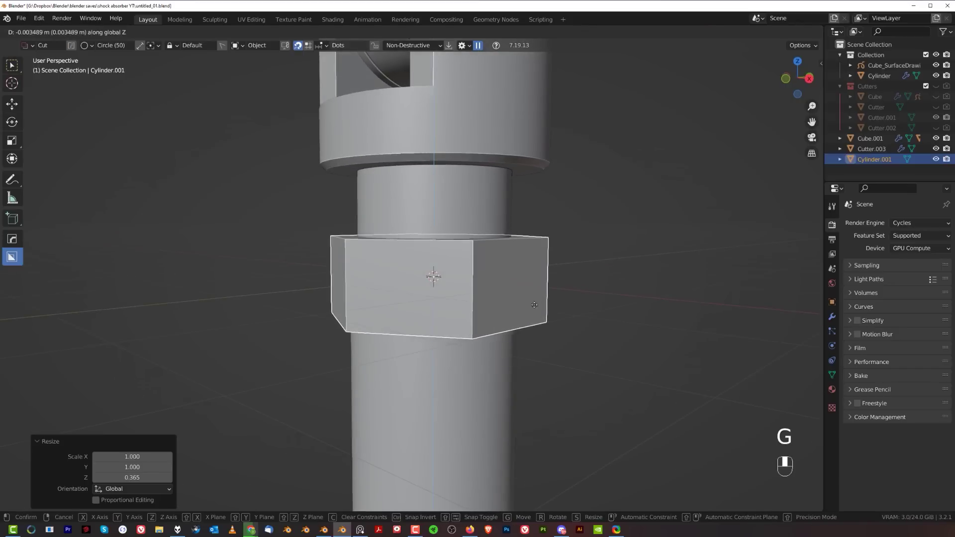
pyautogui.press('z')
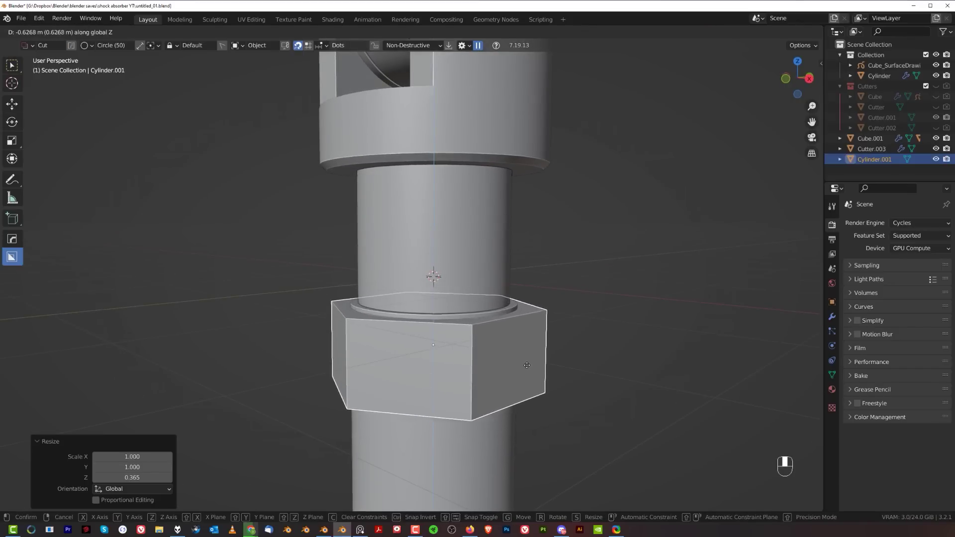
pyautogui.click(527, 366)
pyautogui.scroll(-3, 526, 366)
pyautogui.moveTo(527, 367); pyautogui.dragTo(523, 269, button='middle')
pyautogui.click(586, 326)
# Bevel the nut's vertical corner edges with several segments to round them.
pyautogui.scroll(2, 586, 325)
pyautogui.scroll(1, 523, 269)
pyautogui.moveTo(522, 269); pyautogui.dragTo(467, 300, button='middle')
pyautogui.click(468, 300)
pyautogui.press('Tab')
pyautogui.keyDown('ctrl'); pyautogui.keyDown('alt'); pyautogui.click(352, 330); pyautogui.keyUp('alt'); pyautogui.keyUp('ctrl')
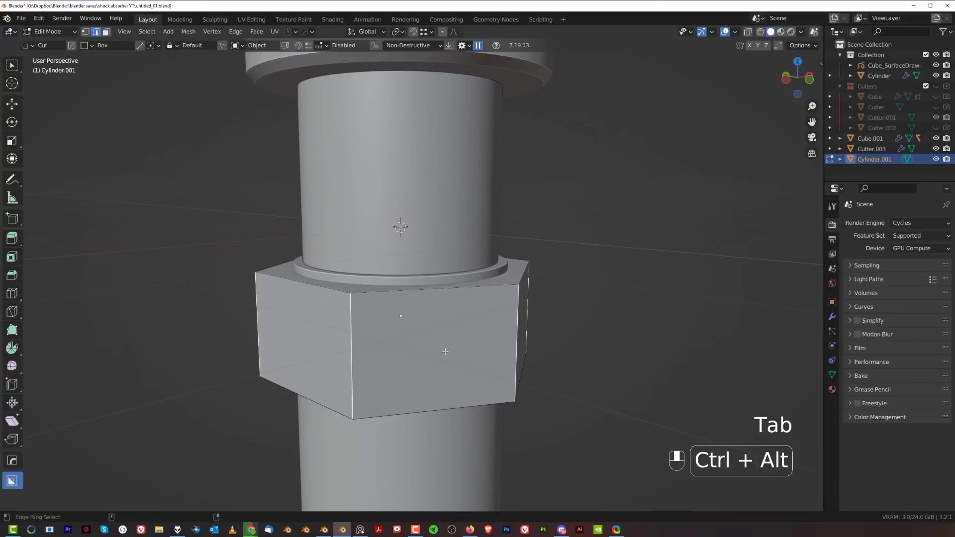
pyautogui.moveTo(352, 330); pyautogui.dragTo(448, 343, button='middle')
pyautogui.hotkey('ctrl', 'b')
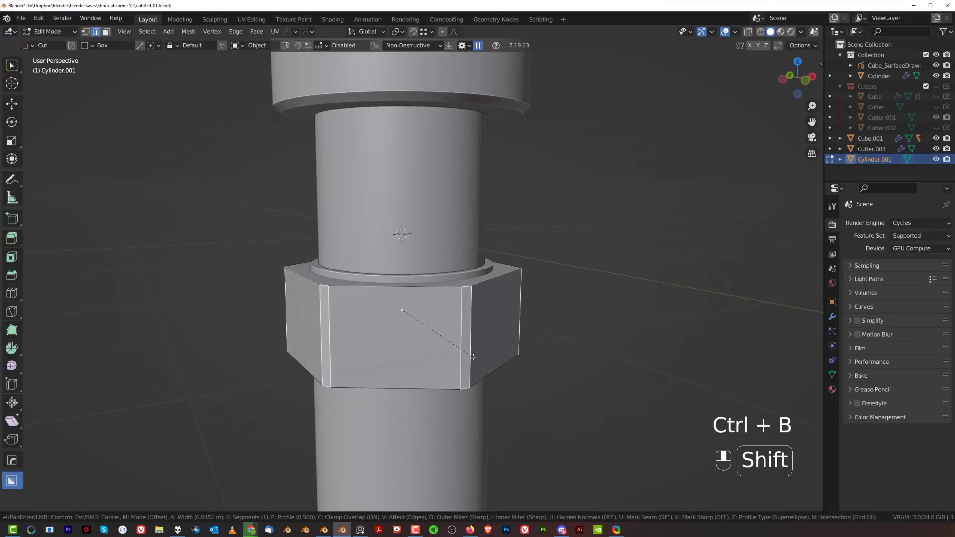
pyautogui.scroll(1, 478, 359)
pyautogui.click(498, 359)
pyautogui.press('Tab')
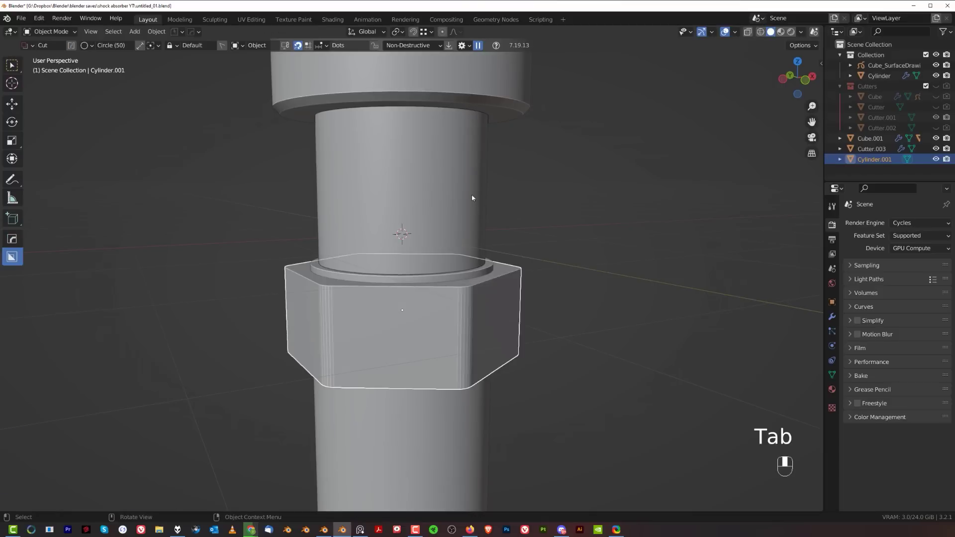
# Apply the HardOps Ssharp operation to the nut with sharpness 30° and auto smooth angle 60°.
pyautogui.press('q')
pyautogui.click(483, 310)
pyautogui.moveTo(471, 299)
pyautogui.mouseDown(button='middle')
pyautogui.moveTo(504, 277)
pyautogui.moveTo(506, 292)
pyautogui.moveTo(459, 284)
pyautogui.mouseUp(button='middle')
pyautogui.scroll(3, 459, 287)
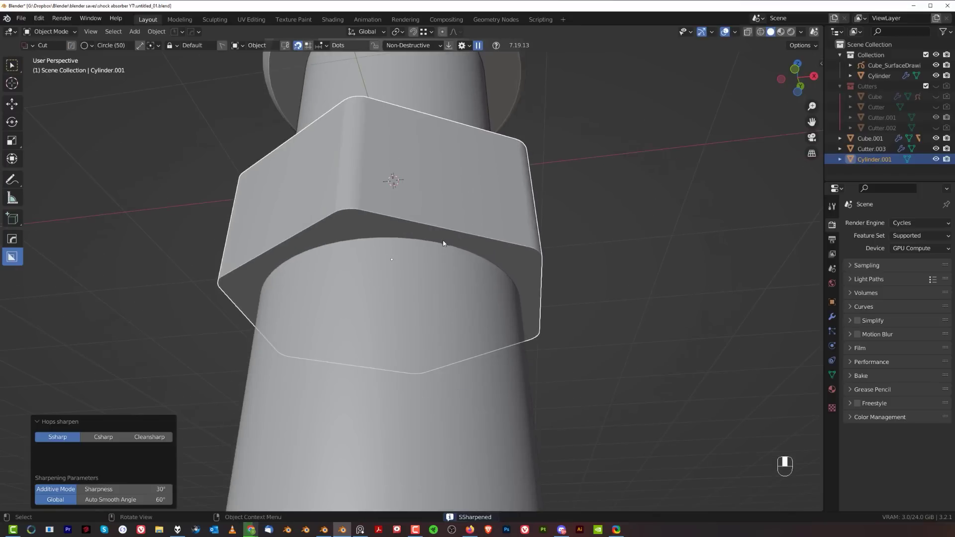
# Inset the nut's end face by about 0.035 m and offset it about 0.04 m down along Z to form a chamfered rim.
pyautogui.press('Tab')
pyautogui.keyDown('shift'); pyautogui.moveTo(392, 248); pyautogui.dragTo(400, 252, button='middle'); pyautogui.keyUp('shift')
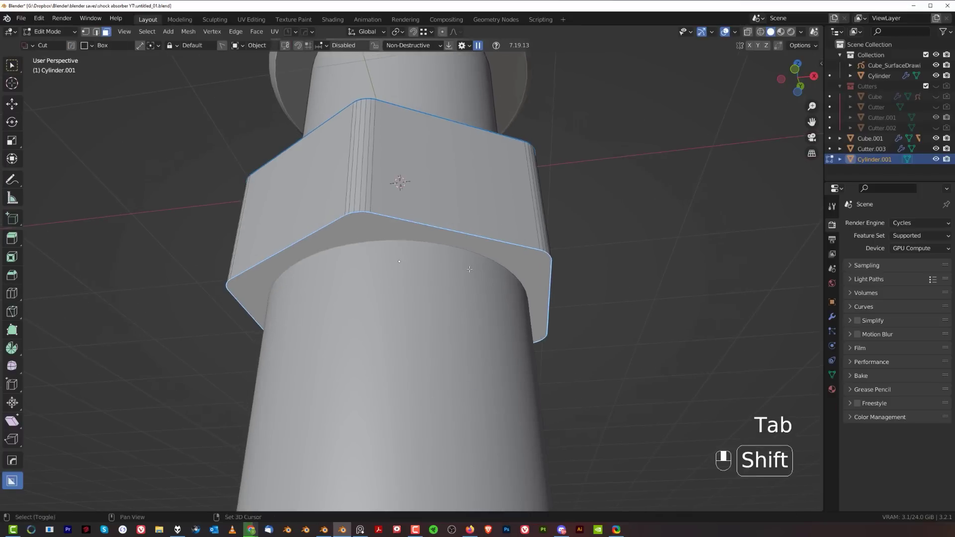
pyautogui.scroll(1, 486, 264)
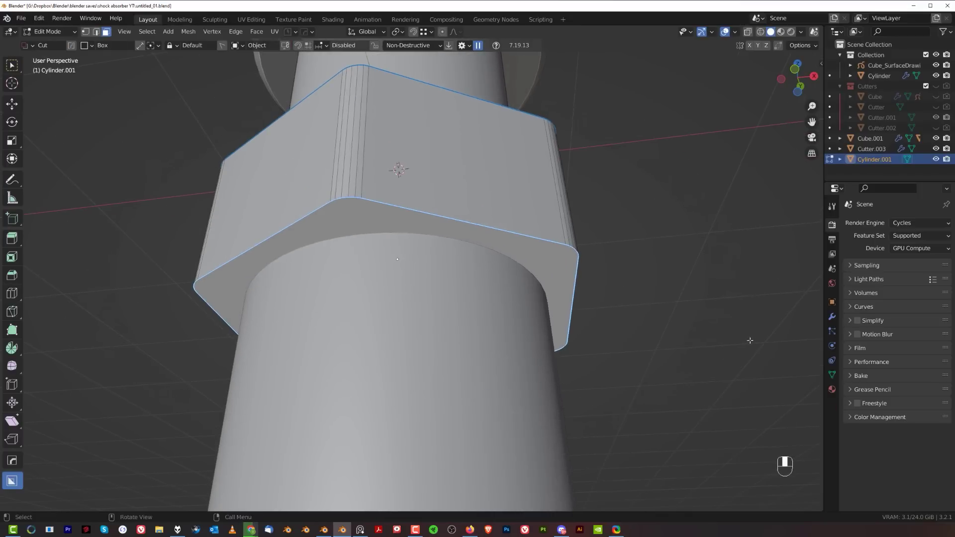
pyautogui.keyDown('shift'); pyautogui.click(719, 333); pyautogui.keyUp('shift')
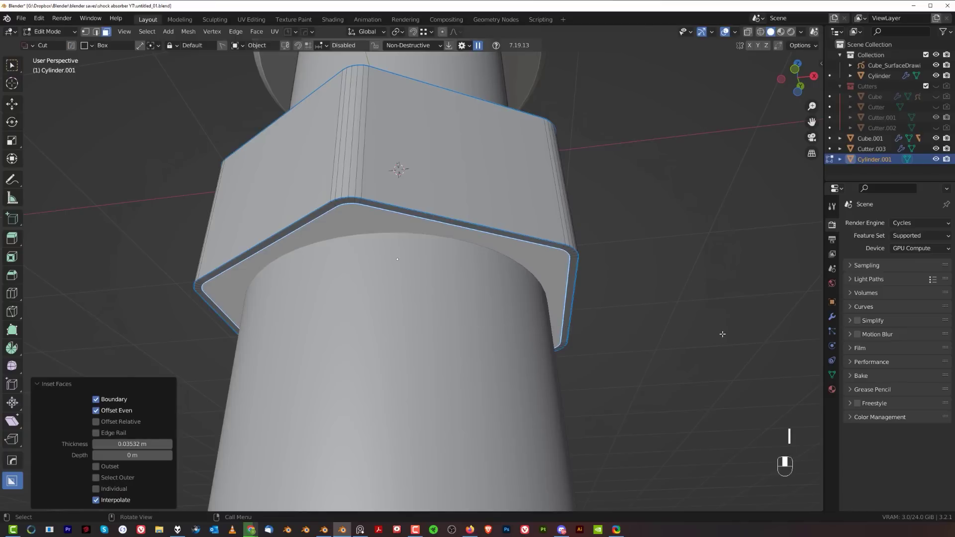
pyautogui.press('g')
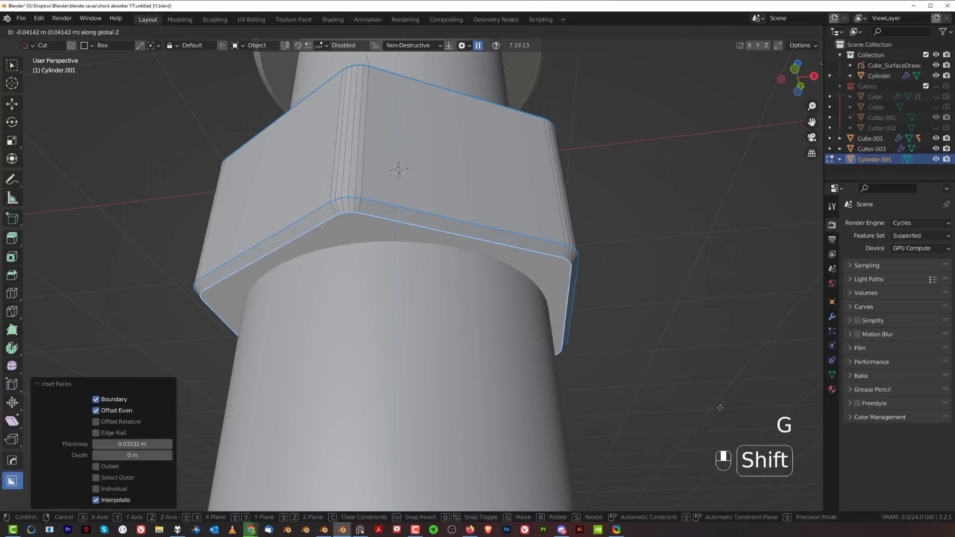
pyautogui.keyDown('shift'); pyautogui.click(721, 409); pyautogui.keyUp('shift')
pyautogui.press('Tab')
pyautogui.scroll(-5, 648, 252)
pyautogui.moveTo(487, 272); pyautogui.dragTo(469, 259, button='middle')
pyautogui.click(513, 300)
pyautogui.scroll(-3, 513, 300)
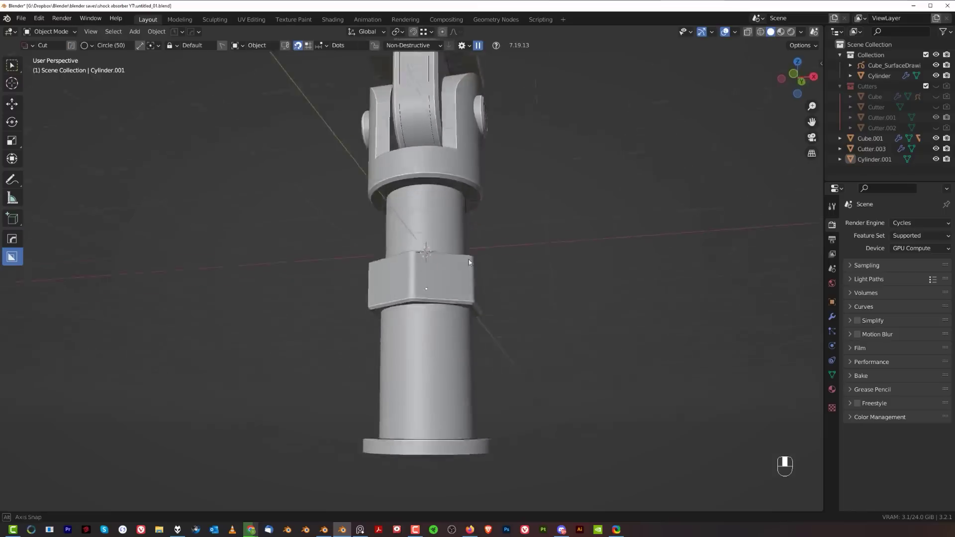
# Scale the hexagonal nut up slightly and uniformly.
pyautogui.scroll(3, 469, 262)
pyautogui.click(473, 267)
pyautogui.press('s')
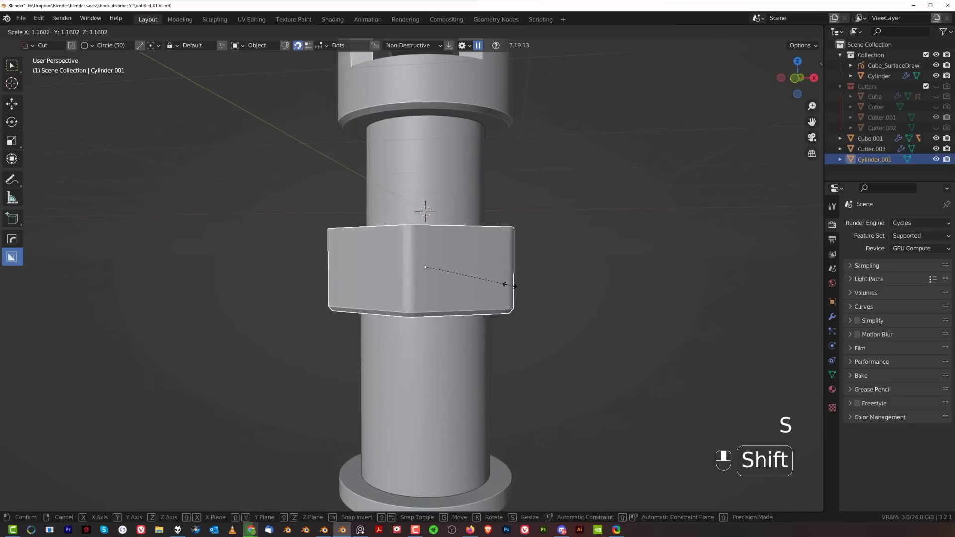
pyautogui.keyDown('shift'); pyautogui.click(491, 282); pyautogui.keyUp('shift')
pyautogui.moveTo(501, 279)
pyautogui.mouseDown(button='middle')
pyautogui.moveTo(521, 299)
pyautogui.moveTo(521, 329)
pyautogui.moveTo(511, 245)
pyautogui.moveTo(505, 291)
pyautogui.mouseUp(button='middle')
pyautogui.keyDown('shift'); pyautogui.click(522, 322); pyautogui.keyUp('shift')
# Select the shaft object and enter Edit Mode to work on the face band above the nut.
pyautogui.scroll(2, 467, 261)
pyautogui.click(438, 230)
pyautogui.press('Tab')
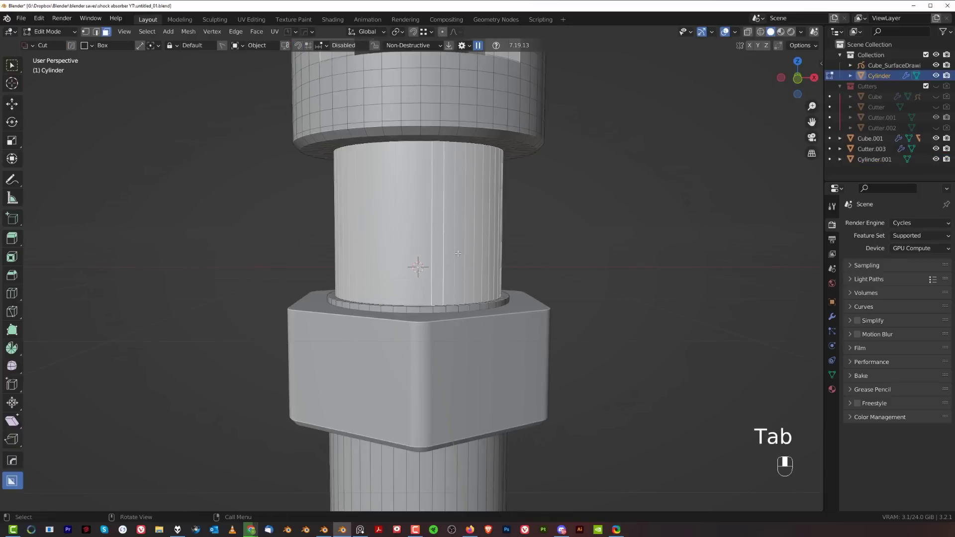
pyautogui.scroll(-2, 492, 267)
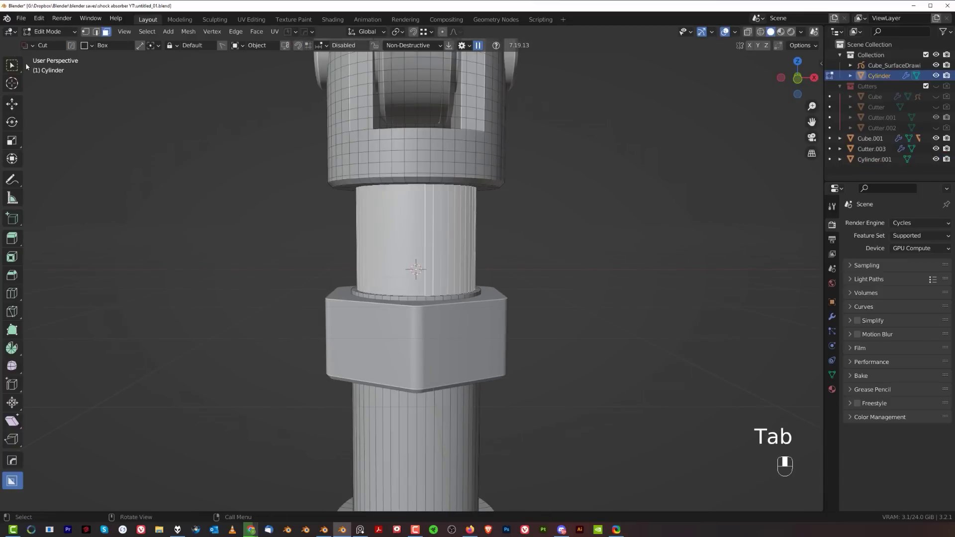
# Search the add-on preferences for "mach" and examine the Thread entry among the MACHIN3tools tools.
pyautogui.click(38, 19)
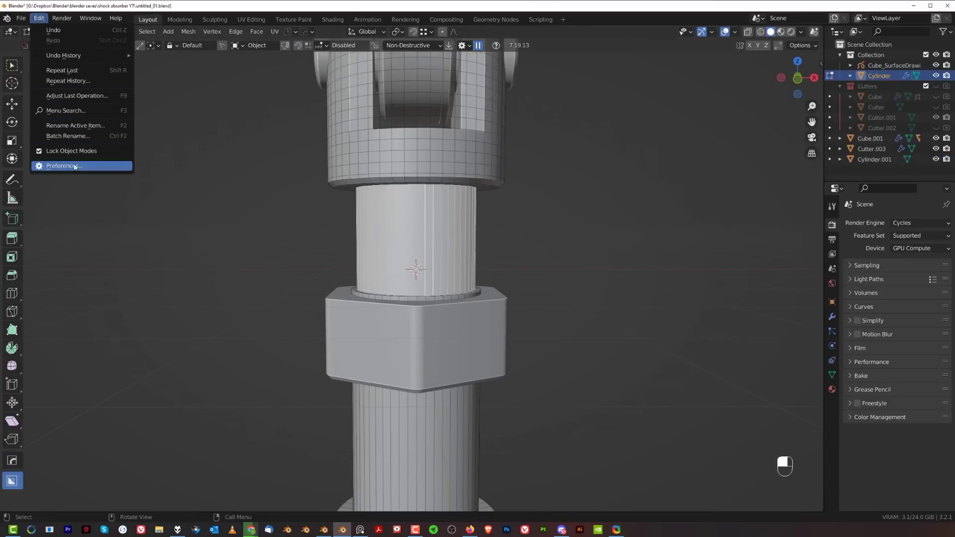
pyautogui.click(74, 167)
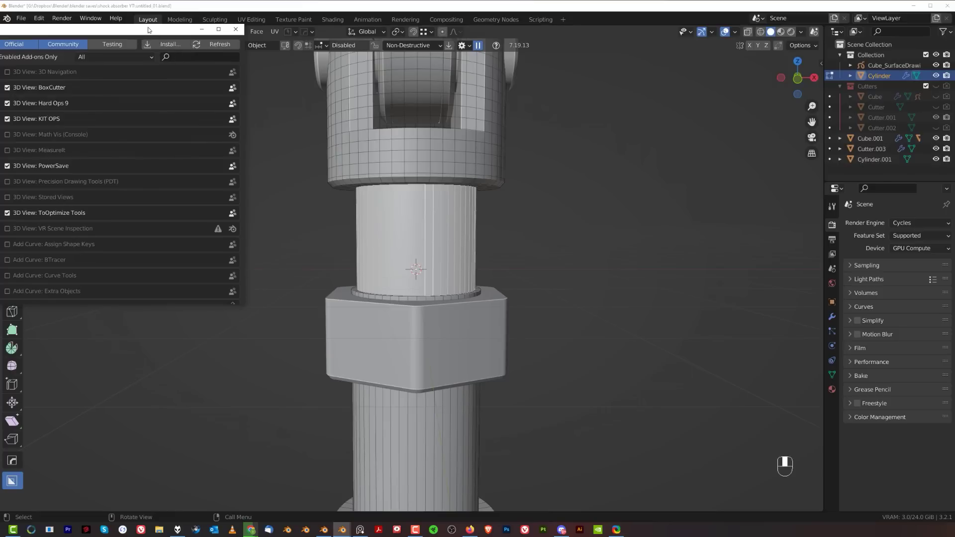
pyautogui.moveTo(148, 30); pyautogui.dragTo(400, 84)
pyautogui.click(441, 117)
pyautogui.write('mach')
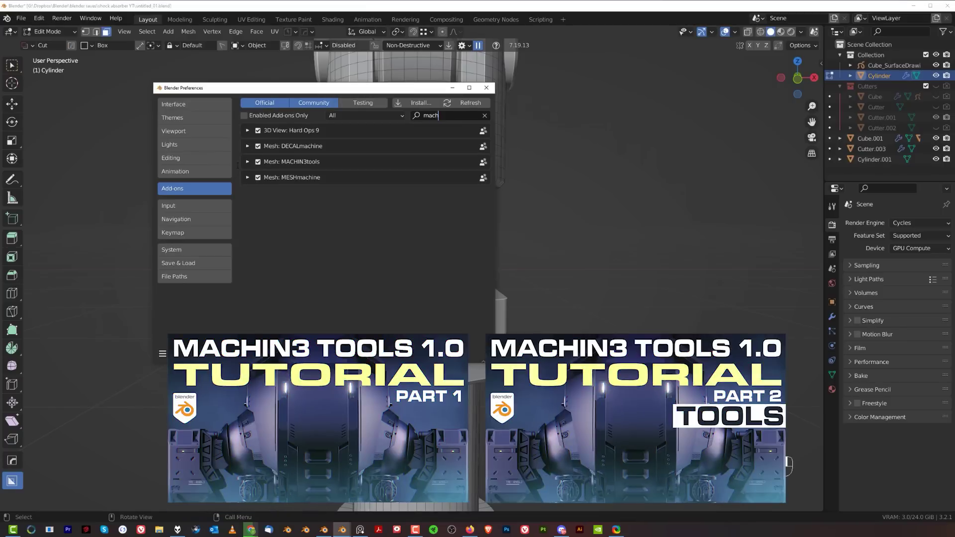
pyautogui.click(247, 163)
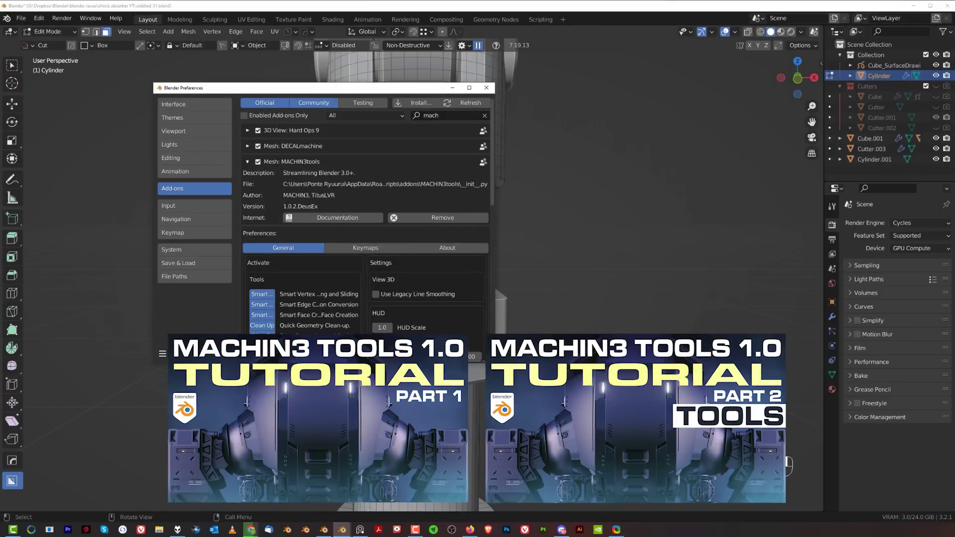
pyautogui.scroll(-15, 401, 280)
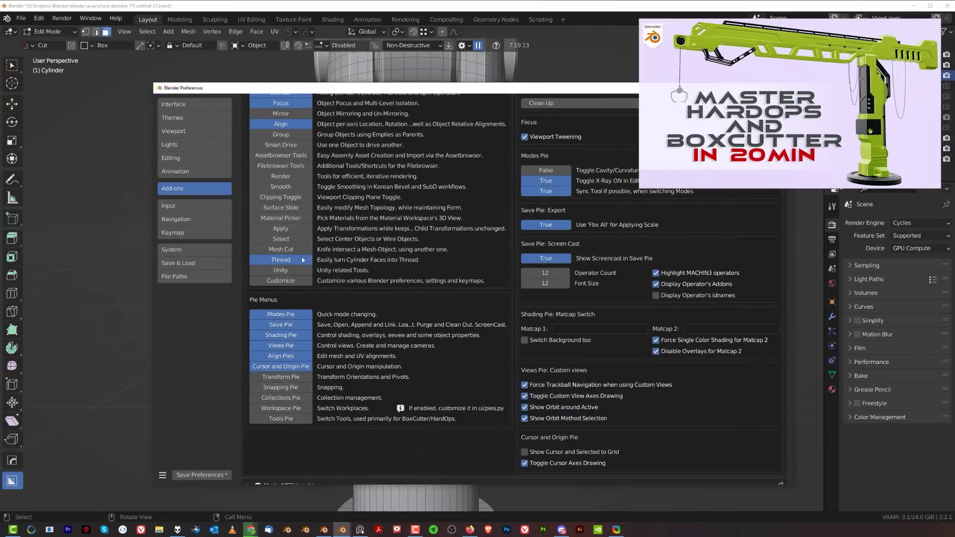
pyautogui.scroll(5, 273, 156)
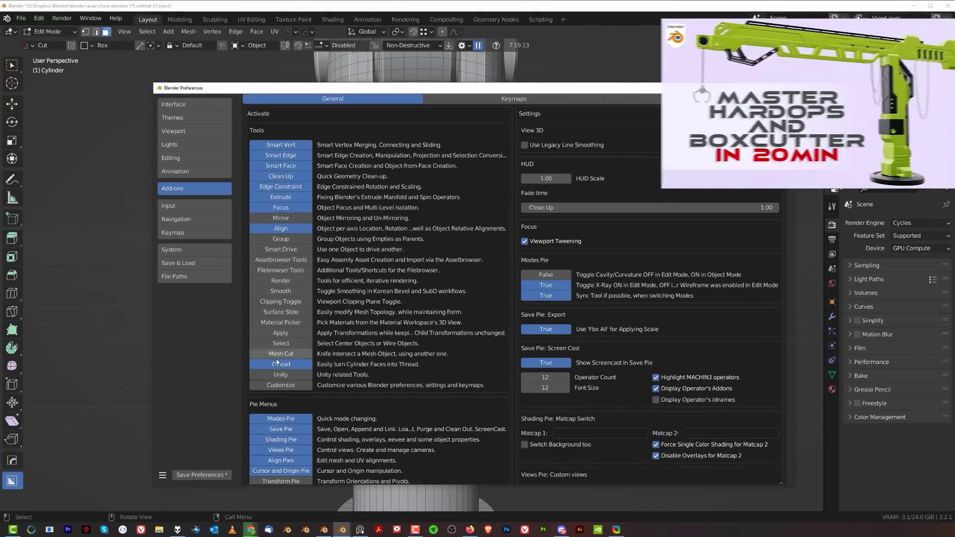
pyautogui.click(791, 91)
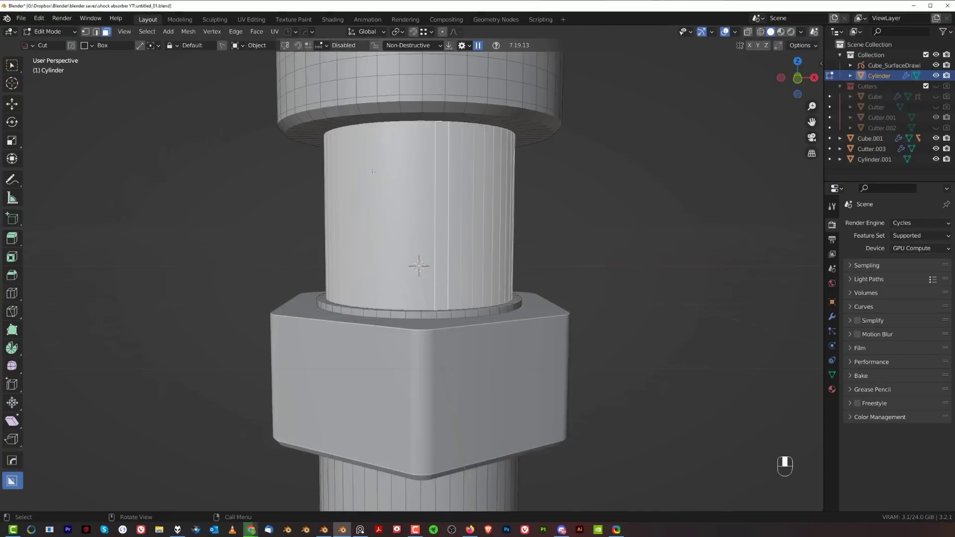
# Add a MACHIN3tools thread to the shaft's face band above the nut and increase its number of threads.
pyautogui.rightClick(418, 211)
pyautogui.moveTo(409, 213)
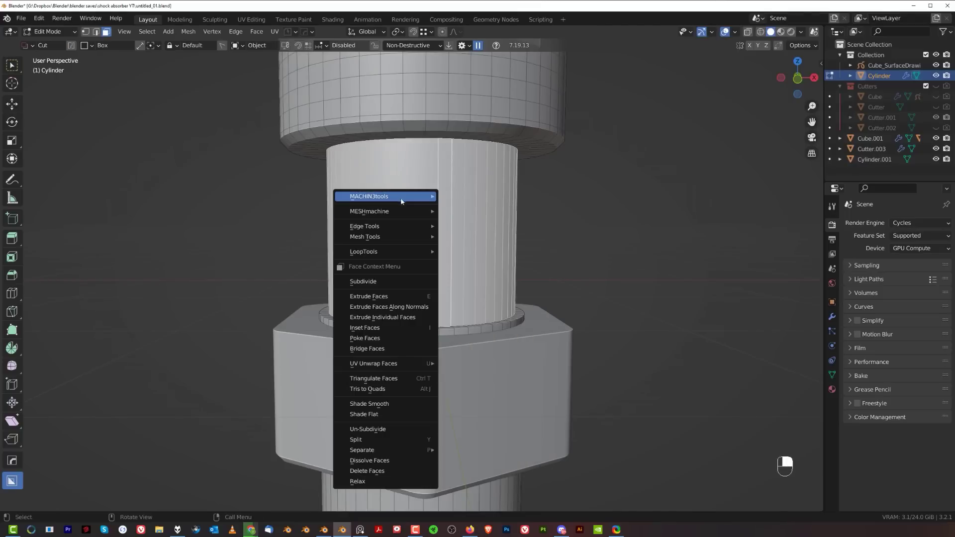
pyautogui.click(473, 197)
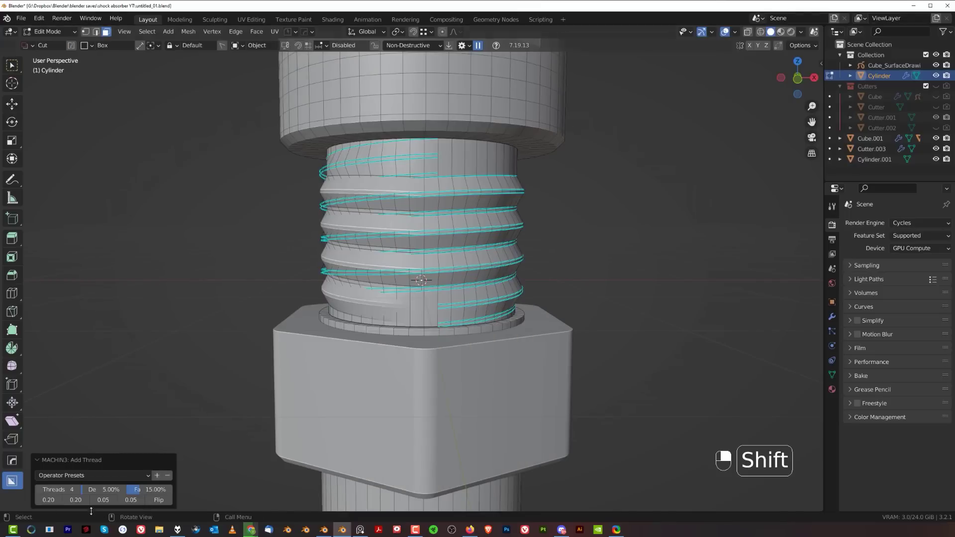
pyautogui.keyDown('shift'); pyautogui.moveTo(62, 490); pyautogui.dragTo(68, 498); pyautogui.keyUp('shift')
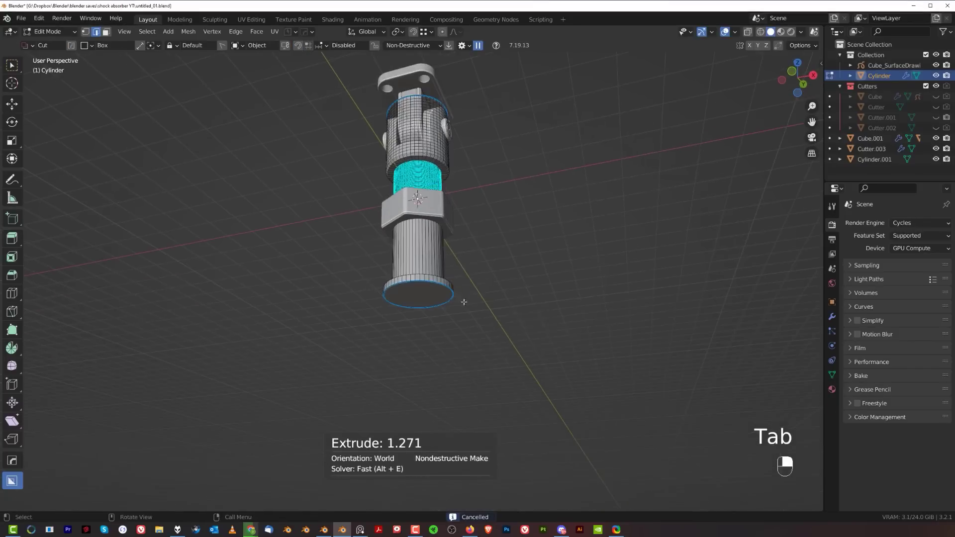
# Extract the shaft's bottom end face as a separate solidified plate object with HardOps Curve/Extract.
pyautogui.press('Tab')
pyautogui.press('Tab')
pyautogui.moveTo(517, 329); pyautogui.dragTo(544, 330, button='middle')
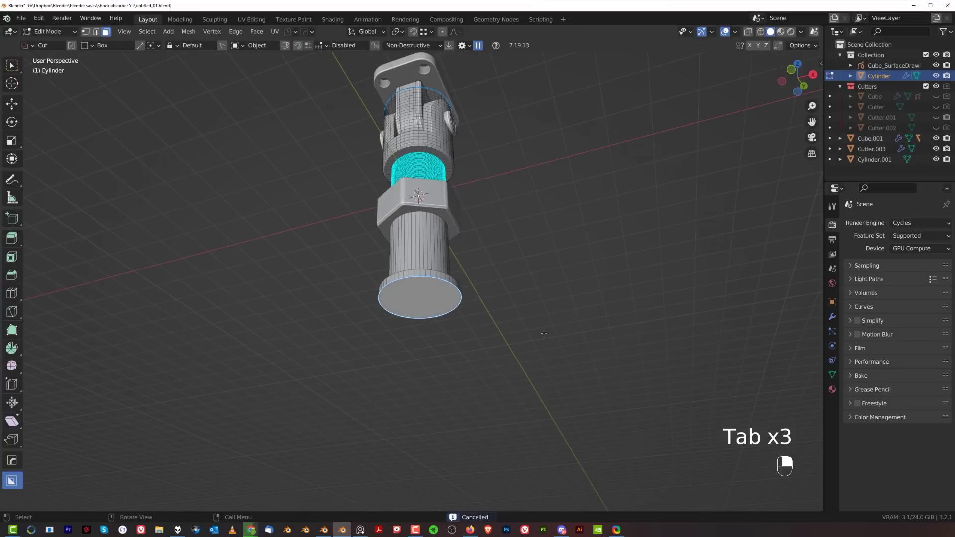
pyautogui.press('q')
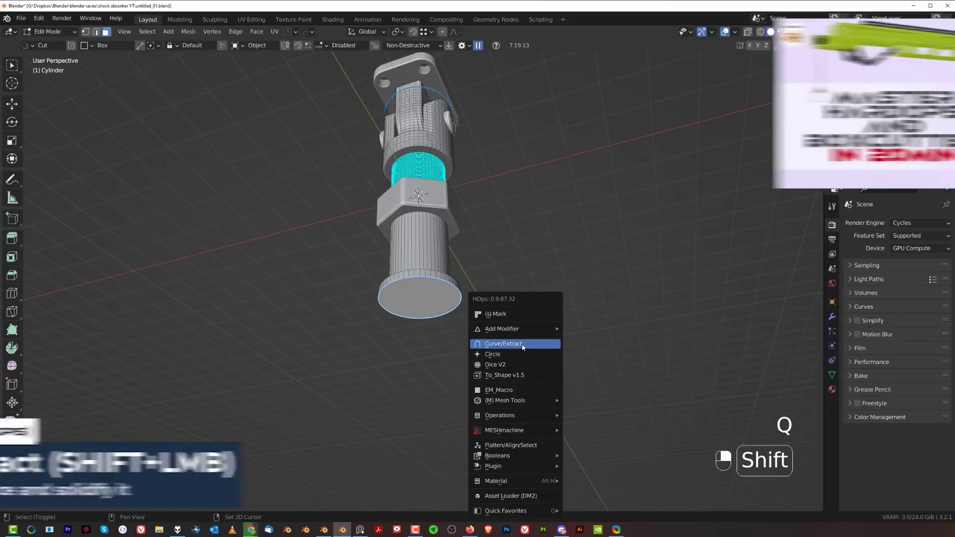
pyautogui.keyDown('shift'); pyautogui.click(544, 343); pyautogui.keyUp('shift')
# Scale the extracted cylinder narrower than the shaft and raise it along Z into the body, with a final move of about 0.458 m.
pyautogui.press('s')
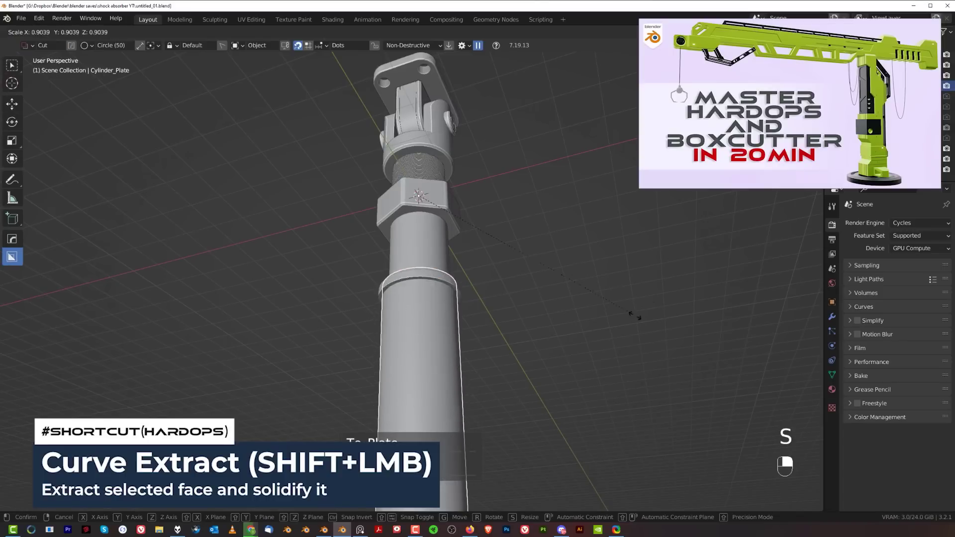
pyautogui.click(544, 308)
pyautogui.press('g')
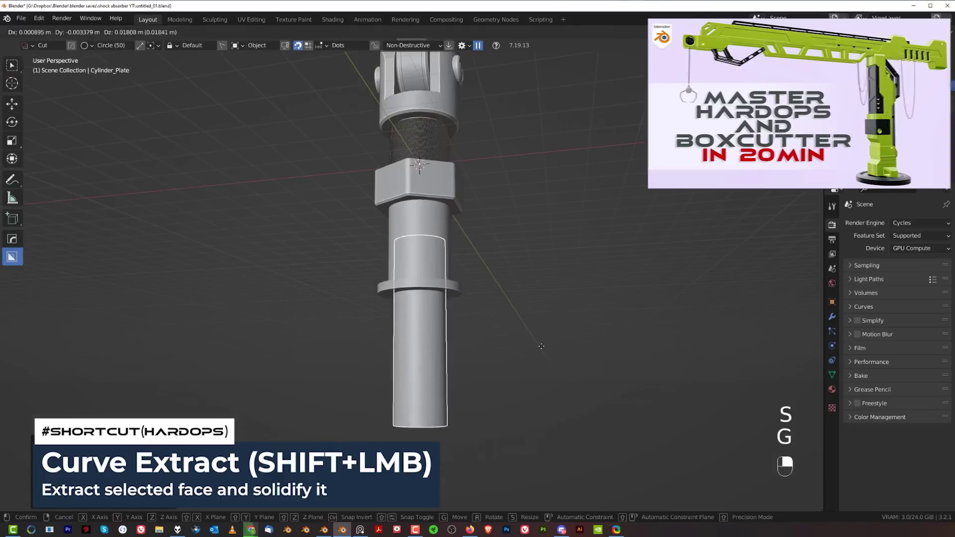
pyautogui.press('z')
pyautogui.click(540, 231)
pyautogui.moveTo(527, 212); pyautogui.dragTo(495, 239, button='middle')
pyautogui.keyDown('shift'); pyautogui.moveTo(485, 149); pyautogui.dragTo(544, 231, button='middle'); pyautogui.keyUp('shift')
pyautogui.press('g')
pyautogui.press('z')
pyautogui.click(512, 249)
# Remove the three Boolean modifiers from the extracted cylinder, keeping its mirror and Solidify modifiers.
pyautogui.hotkey('ctrl', '`')
pyautogui.click(432, 286)
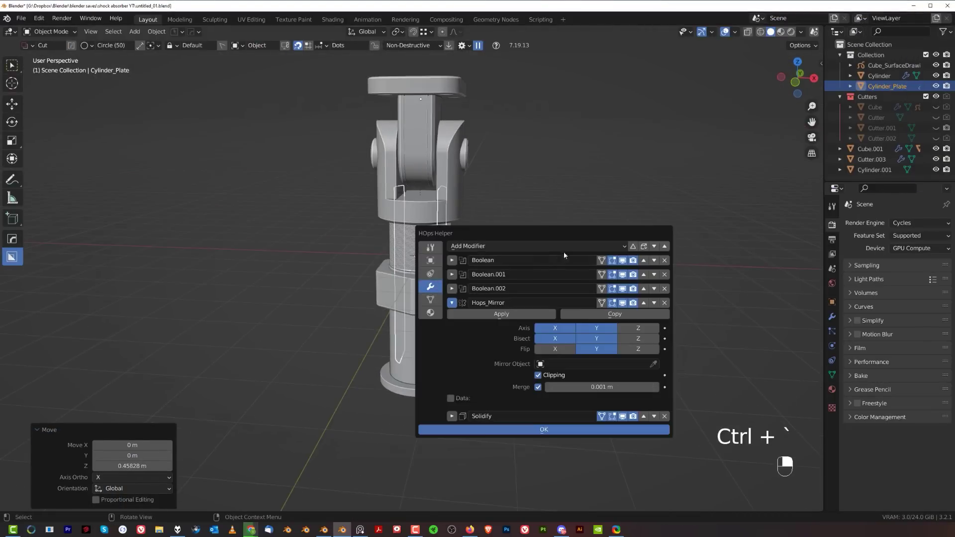
pyautogui.click(666, 260)
pyautogui.click(665, 260)
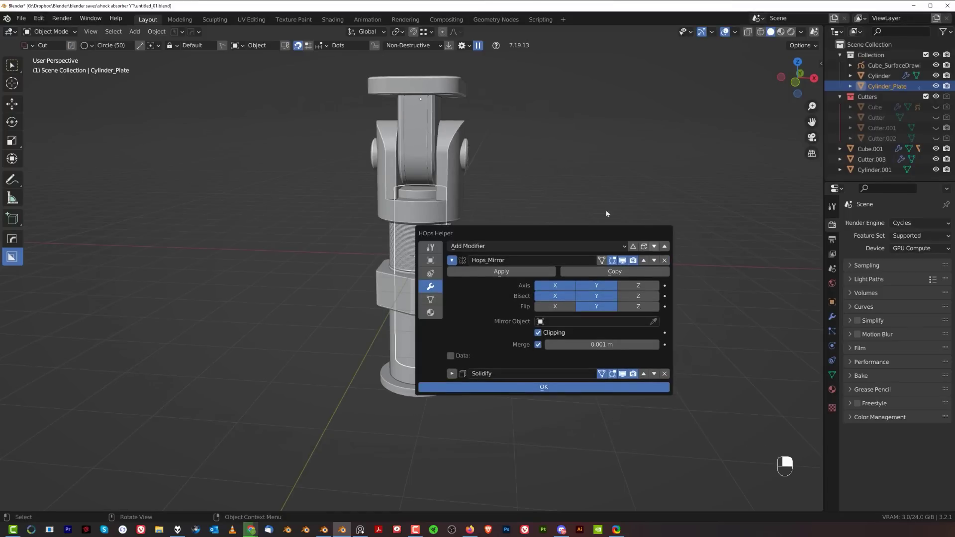
# Scale the extracted cylinder to 0.688 and lower it about 0.7 m along Z so its top protrudes between the prongs.
pyautogui.scroll(2, 580, 230)
pyautogui.press('s')
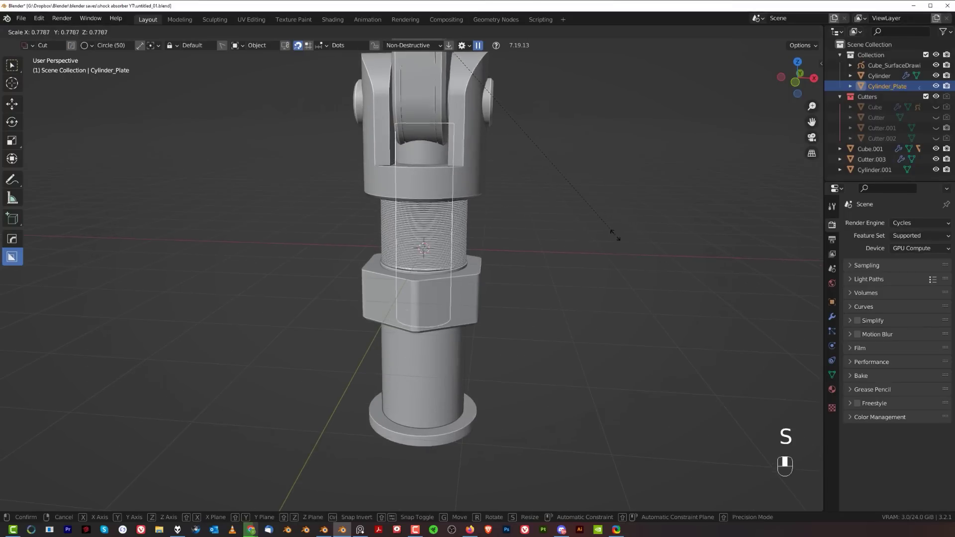
pyautogui.click(583, 219)
pyautogui.press('g')
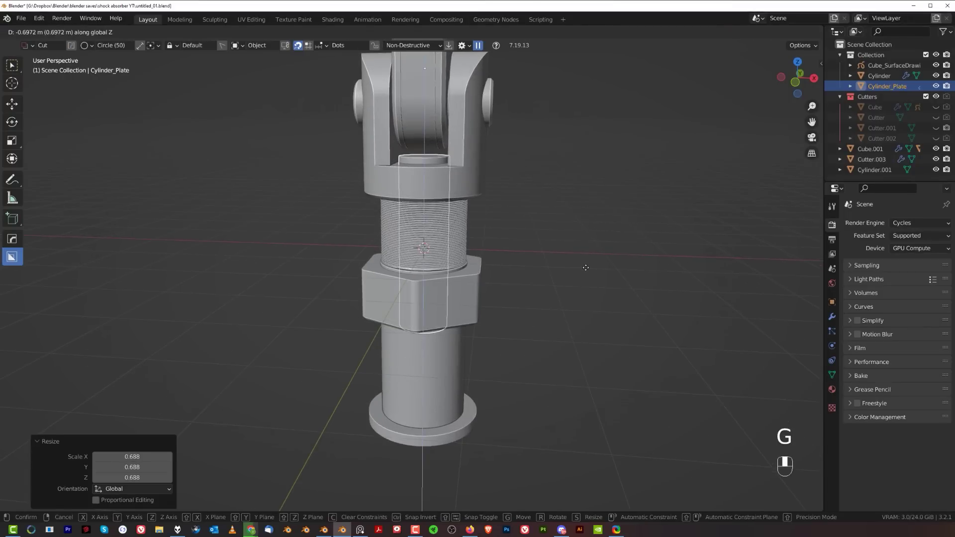
pyautogui.click(585, 270)
# Try to bevel the top face edge of the extracted cylinder in Edit Mode.
pyautogui.scroll(2, 585, 270)
pyautogui.keyDown('shift'); pyautogui.moveTo(454, 193); pyautogui.dragTo(438, 329, button='middle'); pyautogui.keyUp('shift')
pyautogui.scroll(3, 433, 258)
pyautogui.press('Tab')
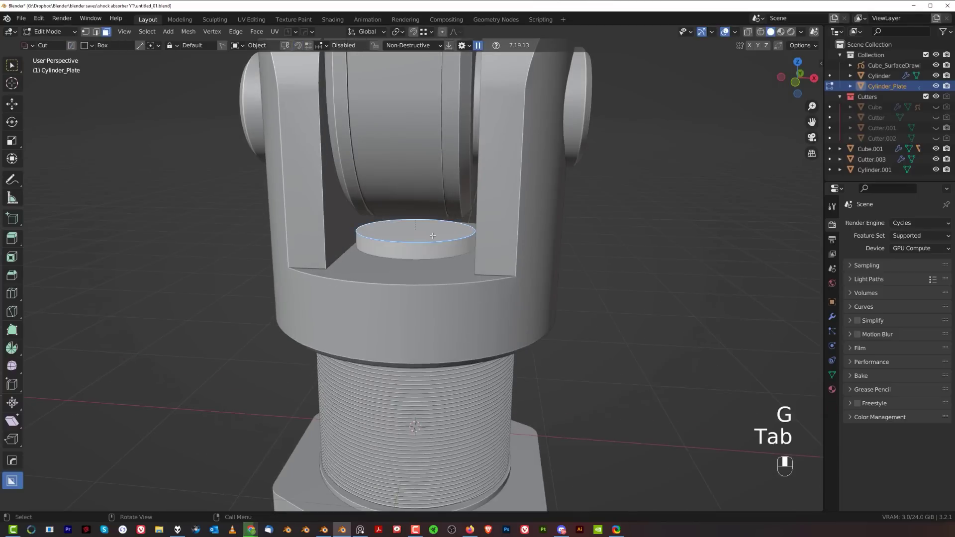
pyautogui.hotkey('ctrl', 'b')
pyautogui.press('Tab')
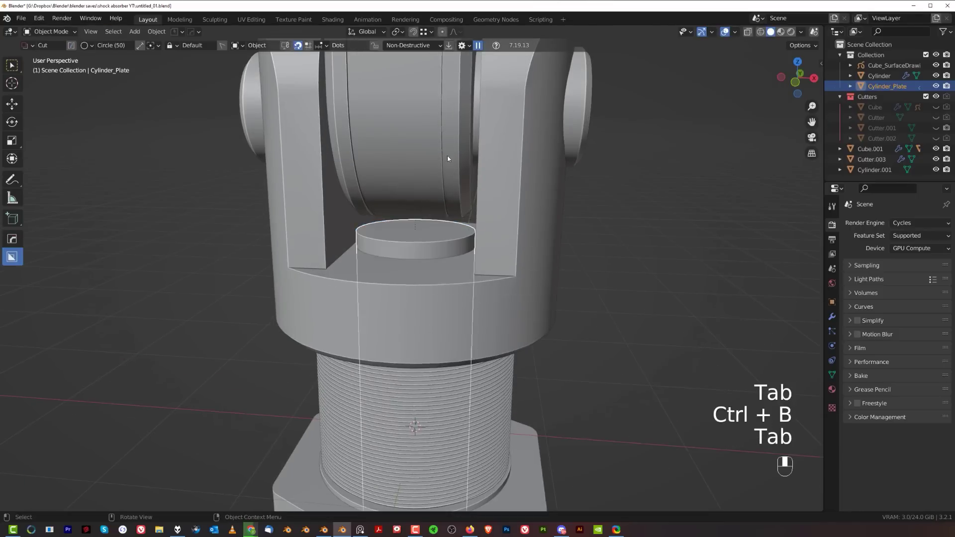
# Apply the extracted cylinder's sharpening with CSharp, then bevel its top face edge with one segment.
pyautogui.press('q')
pyautogui.keyDown('ctrl'); pyautogui.click(424, 215); pyautogui.keyUp('ctrl')
pyautogui.press('Tab')
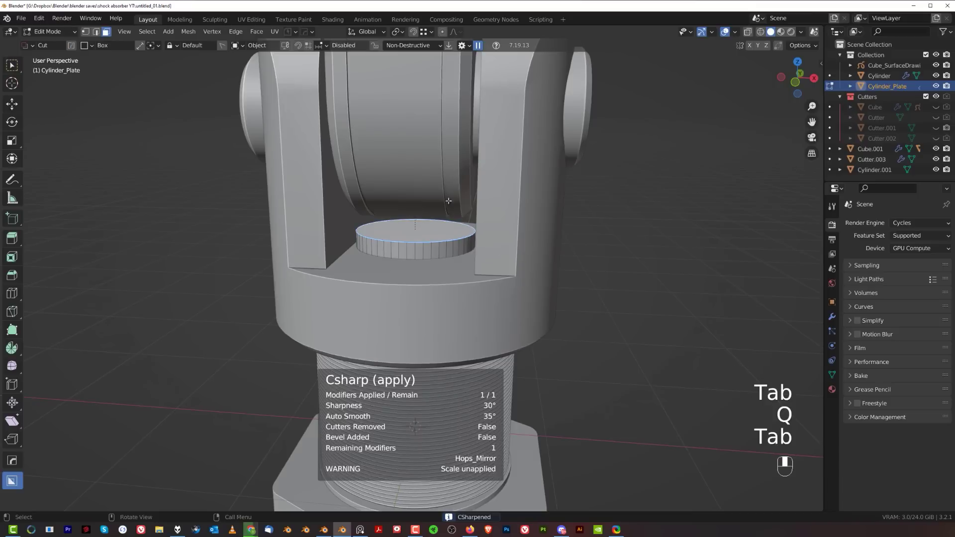
pyautogui.hotkey('ctrl', 'b')
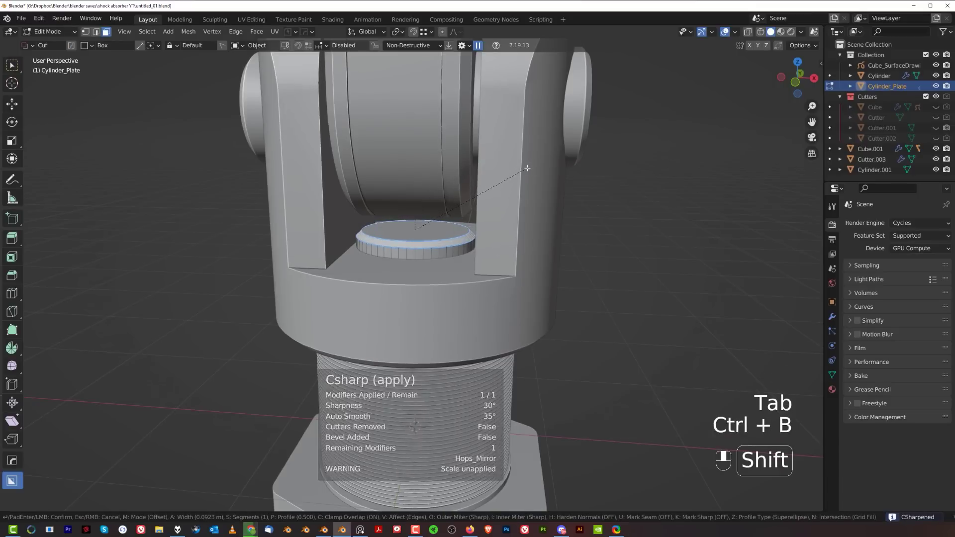
pyautogui.click(526, 169)
pyautogui.press('Tab')
pyautogui.scroll(-5, 451, 252)
pyautogui.moveTo(445, 324); pyautogui.dragTo(440, 290, button='middle')
pyautogui.scroll(-3, 439, 288)
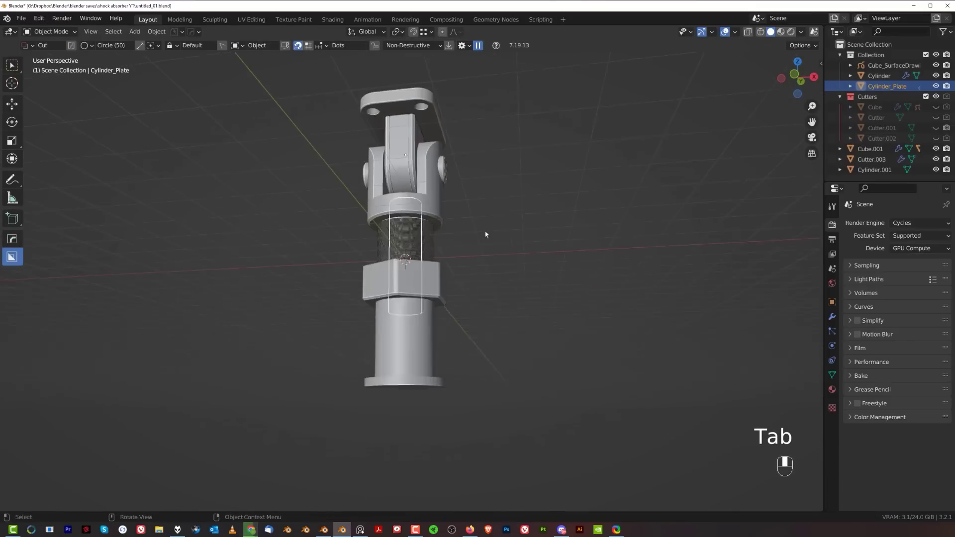
# Lengthen the inner rod by moving its bottom face down along Z, well past the flange.
pyautogui.moveTo(486, 234); pyautogui.dragTo(480, 238, button='middle')
pyautogui.press('Tab')
pyautogui.press('/')
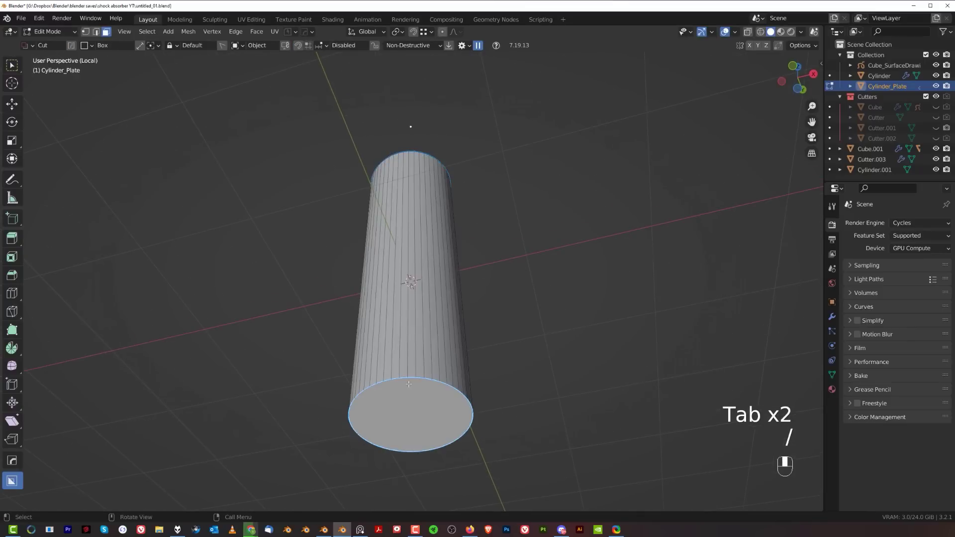
pyautogui.press('/')
pyautogui.press('g')
pyautogui.press('z')
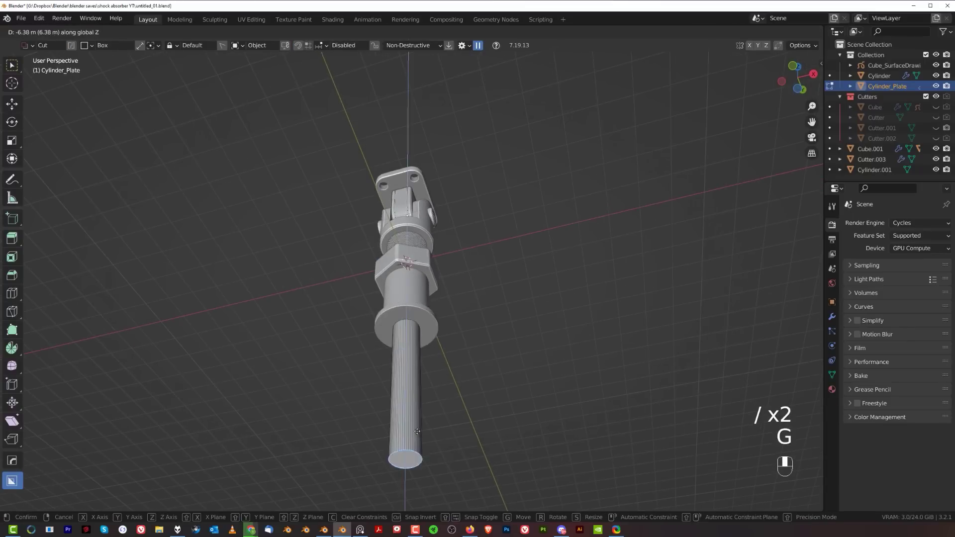
pyautogui.click(419, 398)
pyautogui.moveTo(420, 301); pyautogui.dragTo(421, 348, button='middle')
pyautogui.keyDown('shift'); pyautogui.moveTo(421, 349); pyautogui.dragTo(421, 226, button='middle'); pyautogui.keyUp('shift')
pyautogui.press('Tab')
pyautogui.scroll(5, 428, 230)
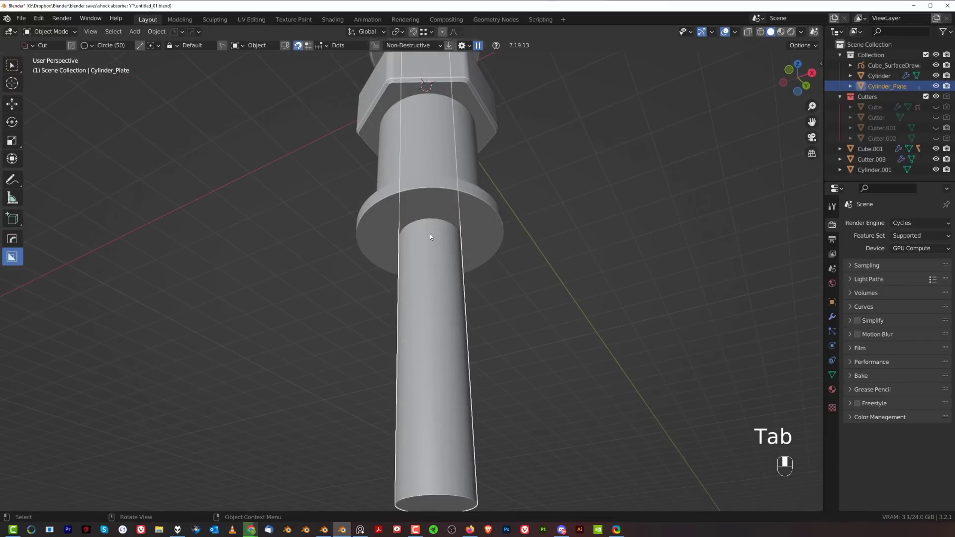
# Add a horizontal loop cut around the inner rod, just inside the flange opening.
pyautogui.press('Tab')
pyautogui.hotkey('ctrl', 'r')
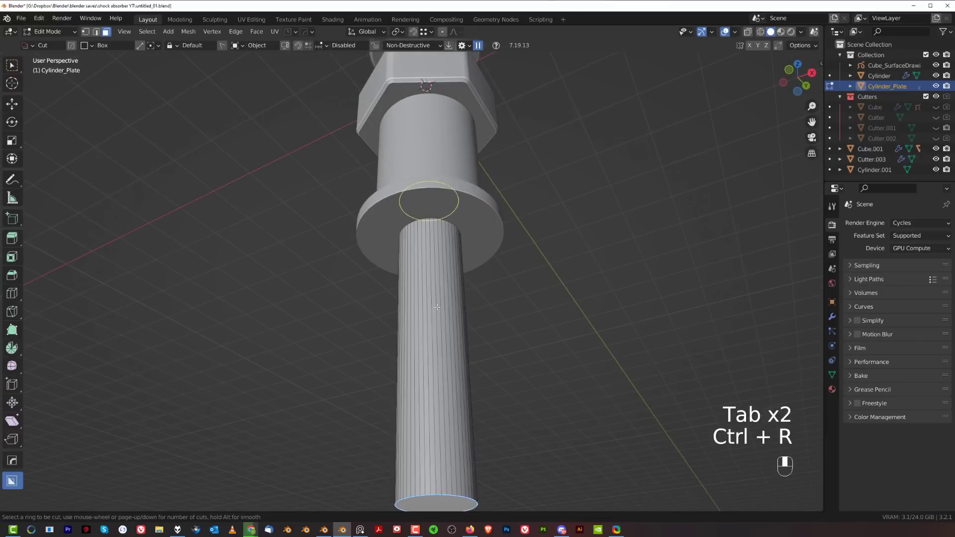
pyautogui.click(437, 296)
pyautogui.click(439, 278)
# Thicken the rod's face band below the new loop with Panel Face, at a depth of about -0.317.
pyautogui.press('Tab')
pyautogui.keyDown('alt'); pyautogui.click(443, 278); pyautogui.keyUp('alt')
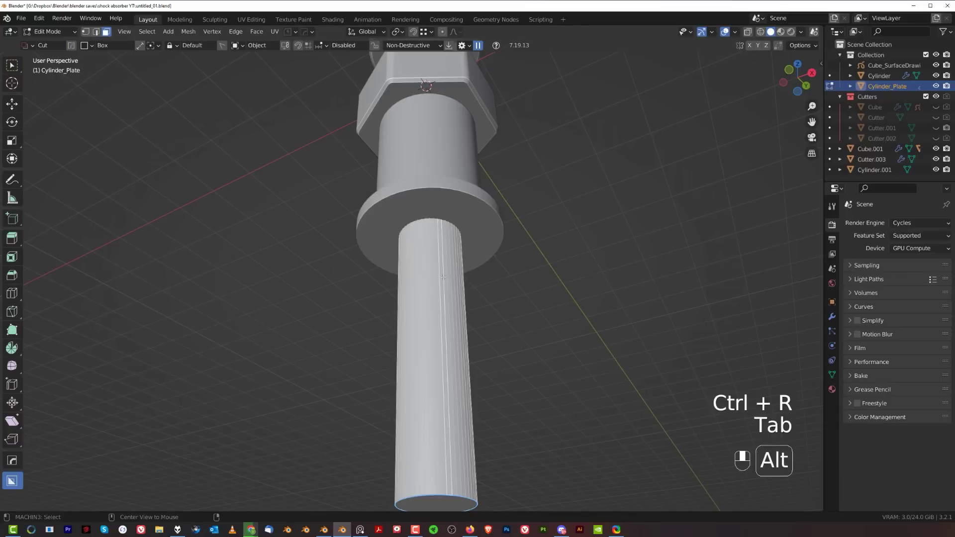
pyautogui.press('q')
pyautogui.press('/')
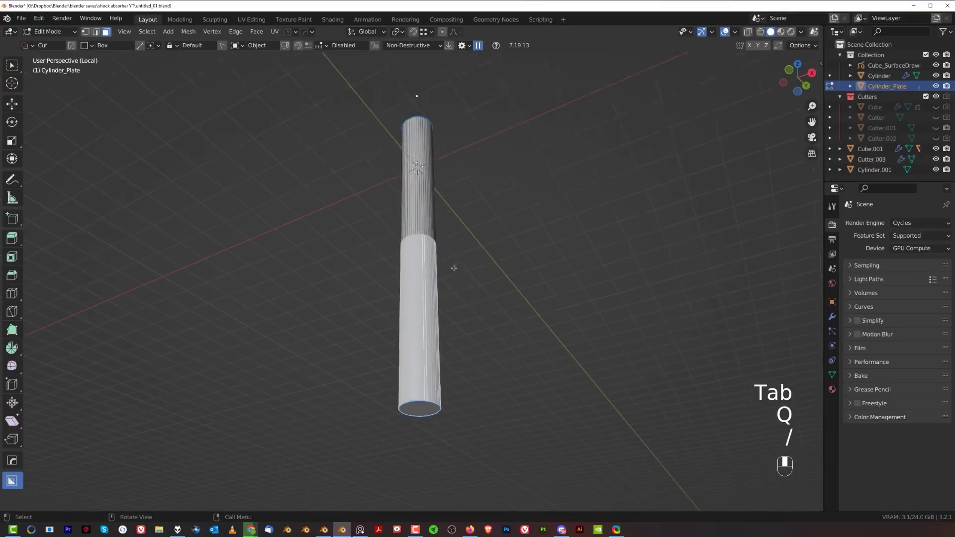
pyautogui.press('/')
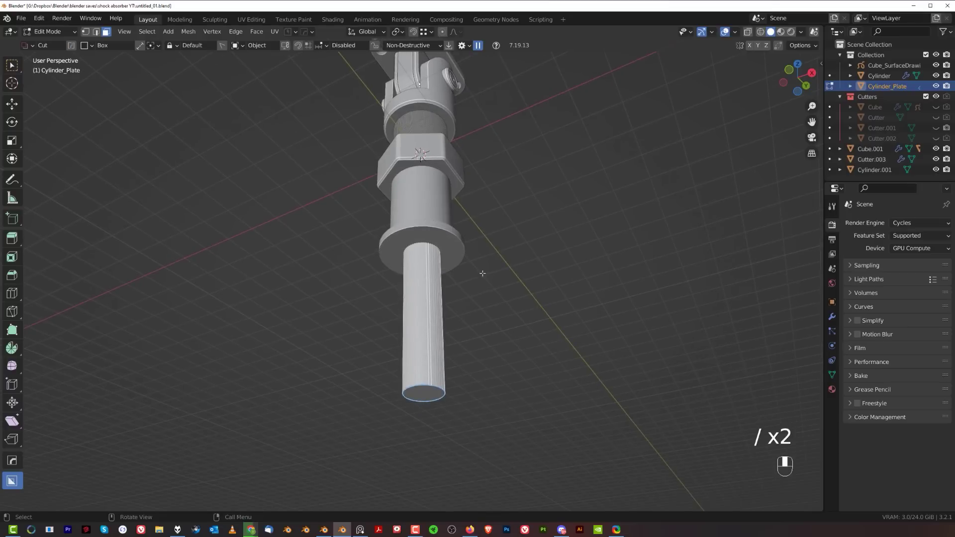
pyautogui.press('q')
pyautogui.keyDown('alt'); pyautogui.click(466, 348); pyautogui.keyUp('alt')
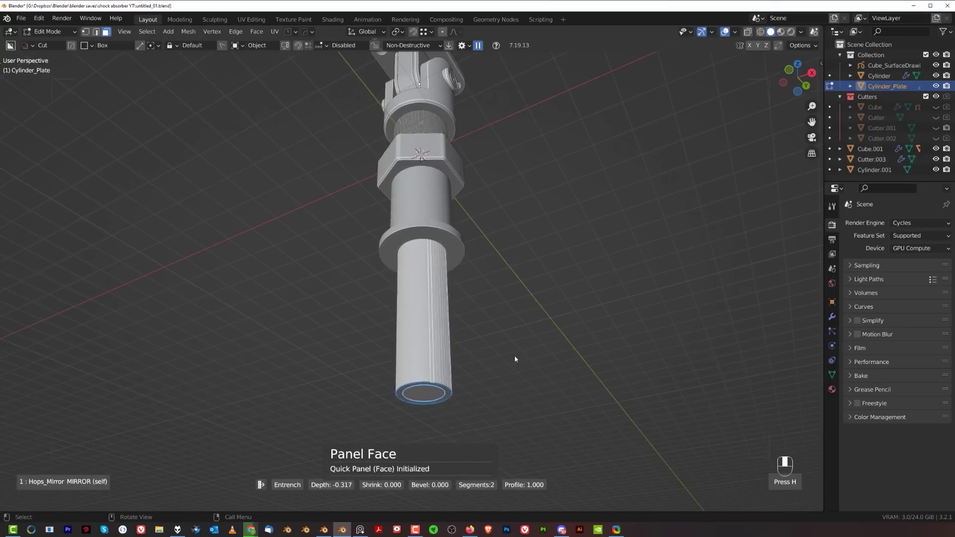
pyautogui.press('Tab')
pyautogui.press('/')
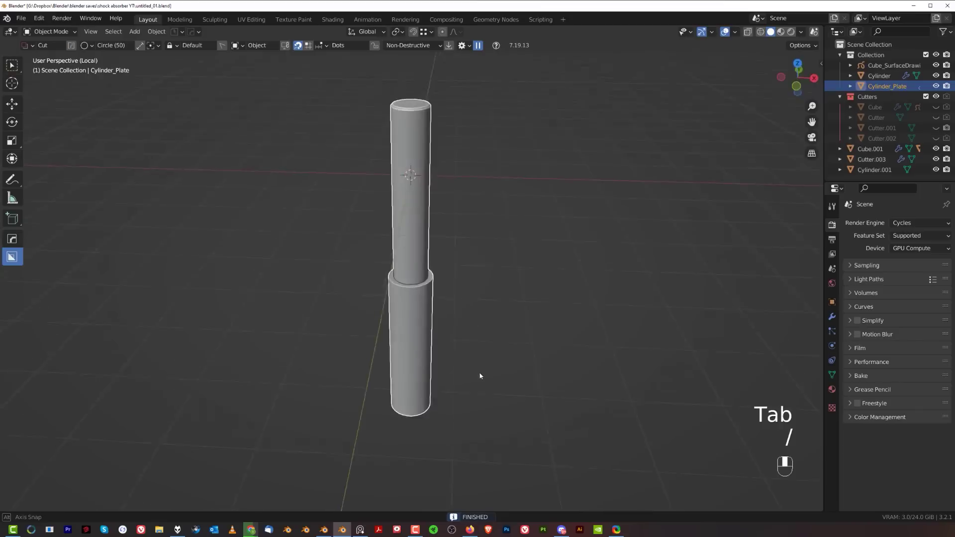
pyautogui.press('/')
# Merge the rod's bottom face and surrounding rim into one face, and lower it along Z to lengthen the rod.
pyautogui.moveTo(417, 268); pyautogui.dragTo(397, 313, button='middle')
pyautogui.click(547, 277)
pyautogui.press('Tab')
pyautogui.click(415, 321)
pyautogui.scroll(2, 414, 321)
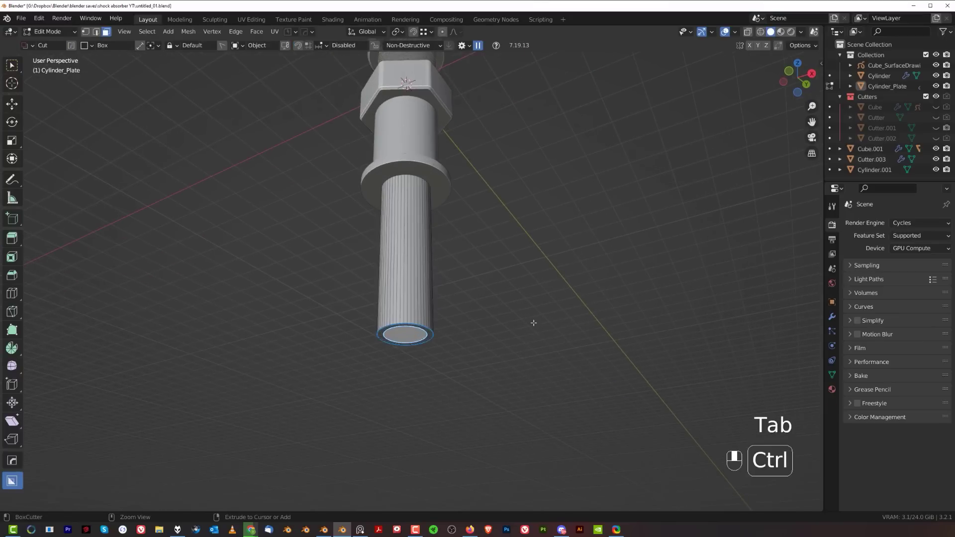
pyautogui.press('ctrl+KP_Add')
pyautogui.press('f')
pyautogui.press('g')
pyautogui.middleClick(457, 319)
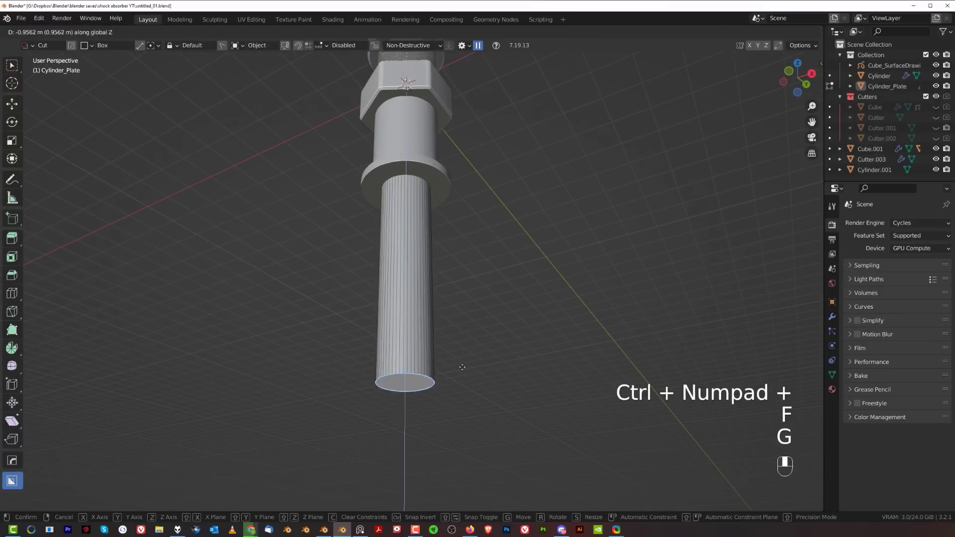
pyautogui.click(456, 440)
pyautogui.press('Tab')
pyautogui.scroll(-4, 456, 321)
pyautogui.moveTo(456, 321); pyautogui.dragTo(335, 336, button='middle')
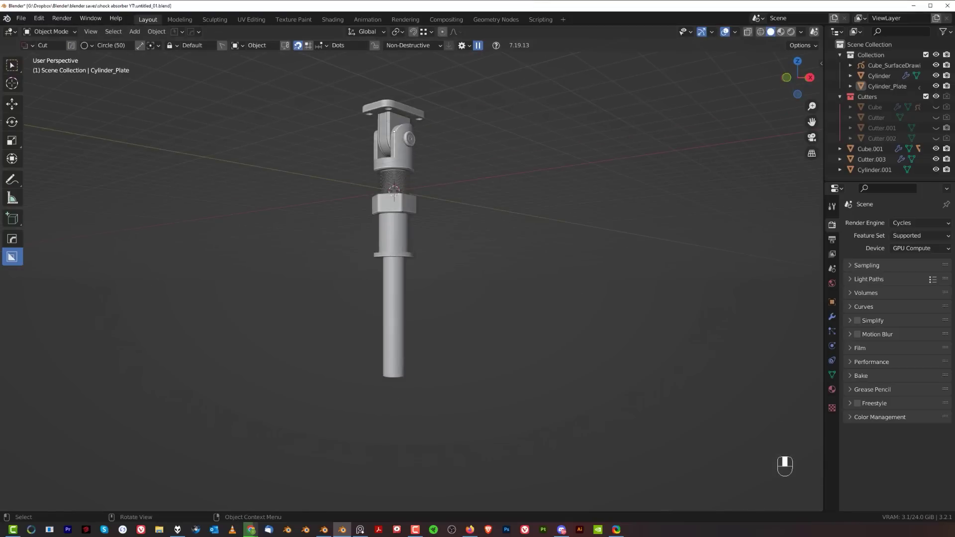
# Add a horizontal loop cut around the exposed rod, a little above its midpoint.
pyautogui.rightClick(393, 269)
pyautogui.scroll(4, 416, 348)
pyautogui.click(397, 299)
pyautogui.press('Tab')
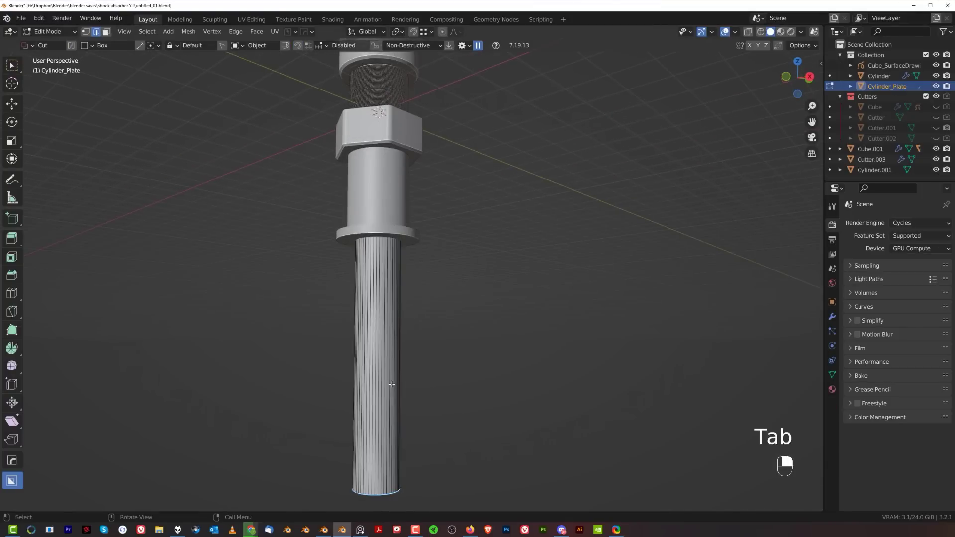
pyautogui.click(392, 384)
pyautogui.click(387, 369)
# Thicken the rod section between the flange and the new loop with Panel Face, at a depth of about -0.1.
pyautogui.press('Tab')
pyautogui.keyDown('alt'); pyautogui.click(404, 298); pyautogui.keyUp('alt')
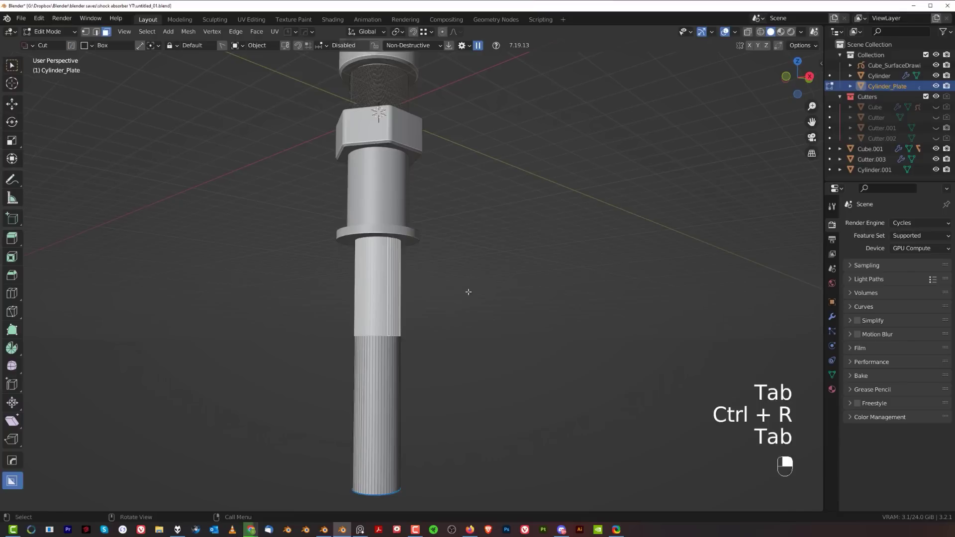
pyautogui.press('q')
pyautogui.click(507, 295)
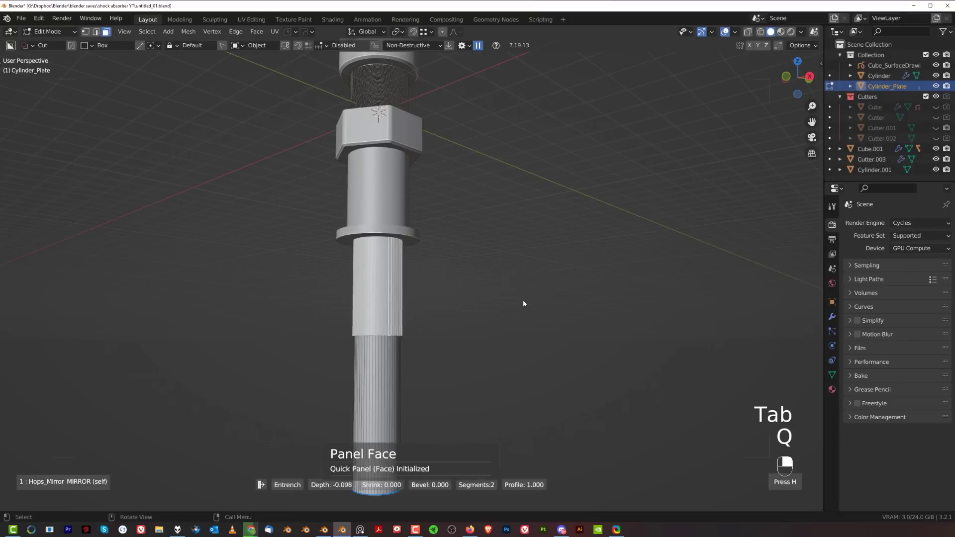
pyautogui.click(532, 304)
pyautogui.press('Tab')
pyautogui.scroll(-3, 499, 295)
pyautogui.moveTo(465, 309); pyautogui.dragTo(422, 268, button='middle')
pyautogui.keyDown('shift'); pyautogui.moveTo(394, 302); pyautogui.dragTo(359, 401, button='middle'); pyautogui.keyUp('shift')
# Extrude the rod's bottom face in place, scale it to 1.572, and extrude it about 0.26 m to form a collar.
pyautogui.press('Tab')
pyautogui.click(358, 401)
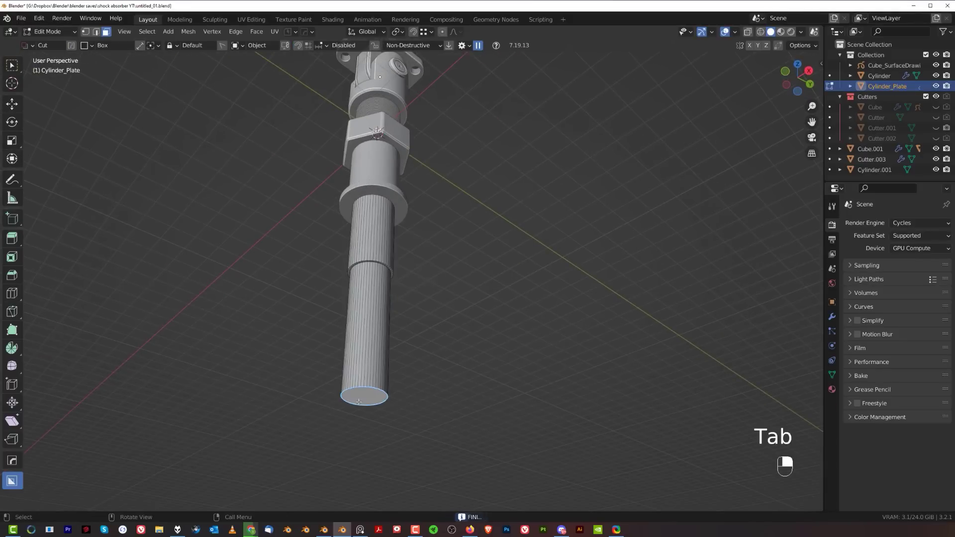
pyautogui.press('e')
pyautogui.click(550, 358)
pyautogui.press('s')
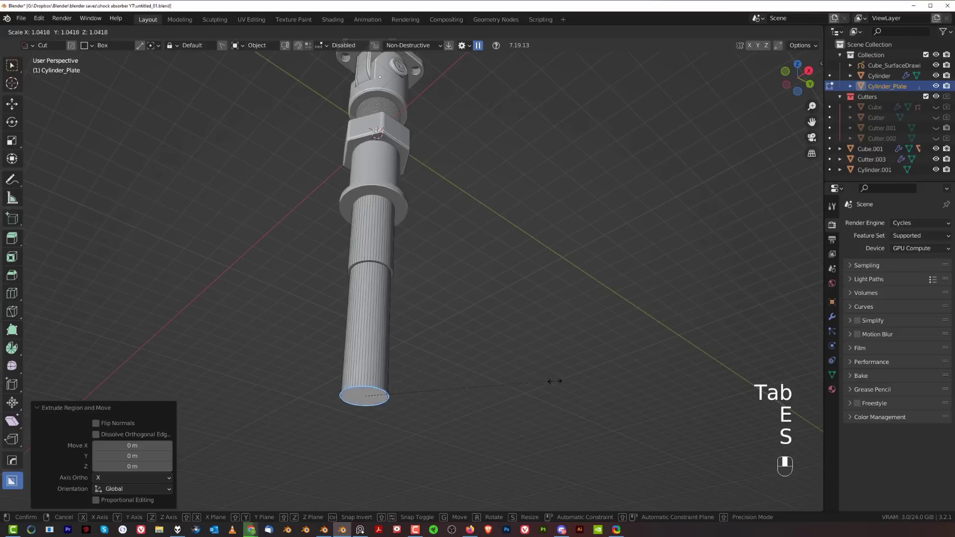
pyautogui.click(646, 386)
pyautogui.press('e')
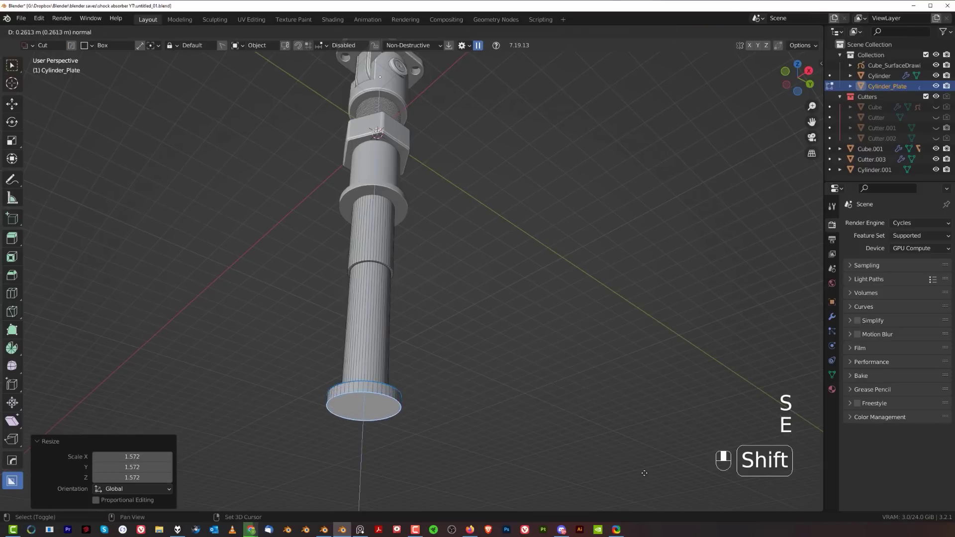
pyautogui.click(644, 473)
# Expand the collar's faces along their normals by about 0.157 m.
pyautogui.moveTo(640, 458); pyautogui.dragTo(586, 390, button='middle')
pyautogui.hotkey('alt', 's')
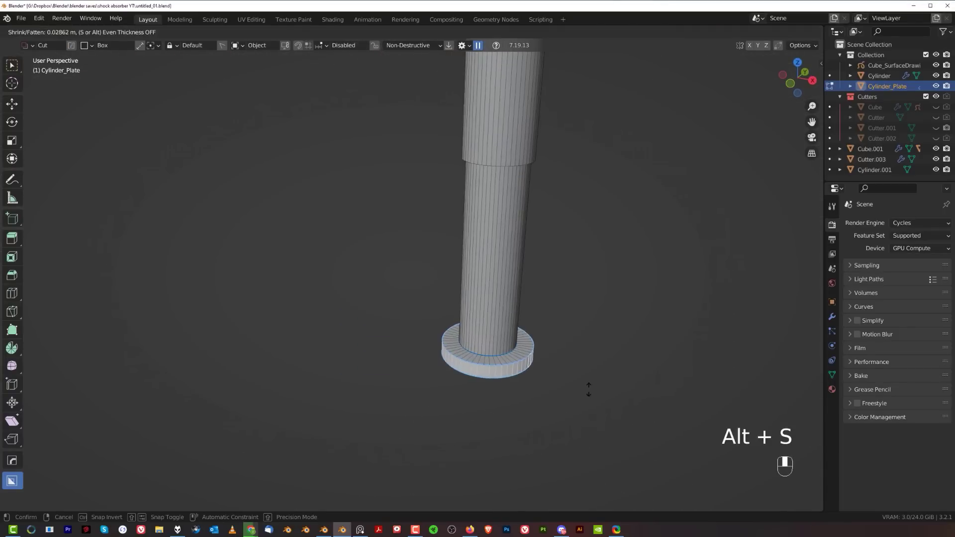
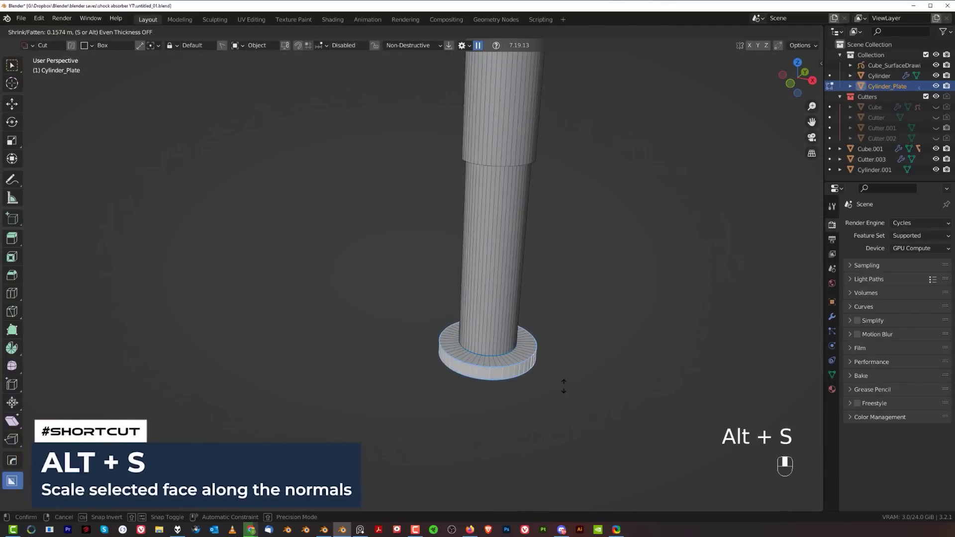
pyautogui.click(564, 386)
pyautogui.moveTo(562, 391); pyautogui.dragTo(544, 337, button='middle')
pyautogui.scroll(3, 559, 351)
# Bevel the edge loop where the rod meets the collar by 0.225 m with one segment.
pyautogui.press('Tab')
pyautogui.click(578, 450)
pyautogui.keyDown('shift'); pyautogui.moveTo(567, 384); pyautogui.dragTo(506, 365, button='middle'); pyautogui.keyUp('shift')
pyautogui.keyDown('alt'); pyautogui.click(506, 371); pyautogui.keyUp('alt')
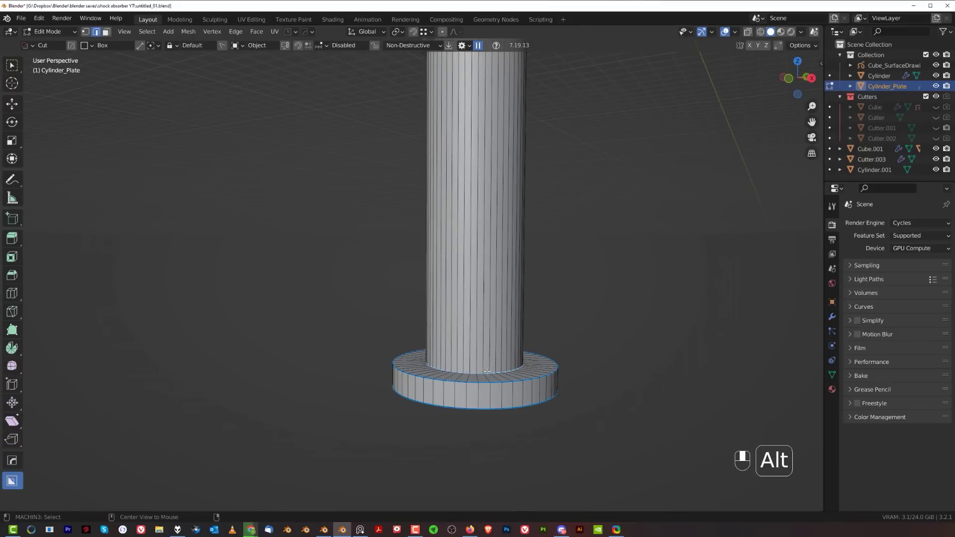
pyautogui.hotkey('ctrl', 'b')
pyautogui.click(542, 337)
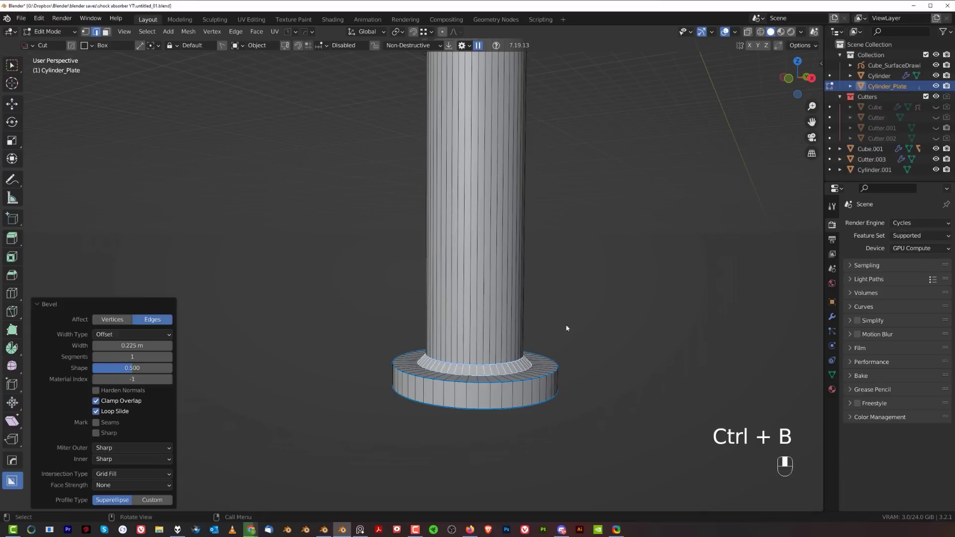
pyautogui.press('Tab')
pyautogui.scroll(-5, 535, 294)
pyautogui.keyDown('shift'); pyautogui.moveTo(500, 274); pyautogui.dragTo(478, 266, button='middle'); pyautogui.keyUp('shift')
pyautogui.moveTo(398, 238); pyautogui.dragTo(444, 286, button='middle')
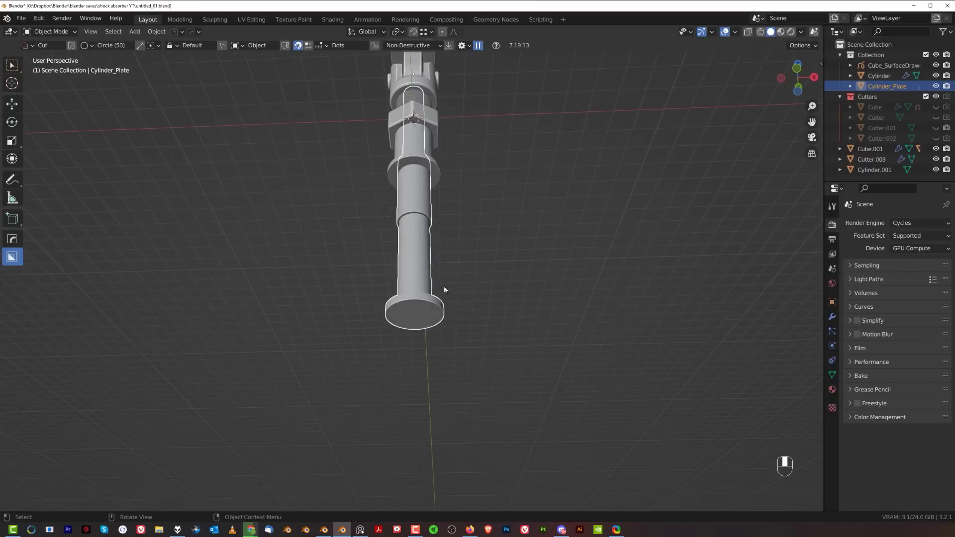
# Inset the collar's bottom face by 0.378 m and extrude the inner face down 1.4201 m.
pyautogui.press('Tab')
pyautogui.moveTo(404, 322); pyautogui.dragTo(618, 335, button='middle')
pyautogui.press('i')
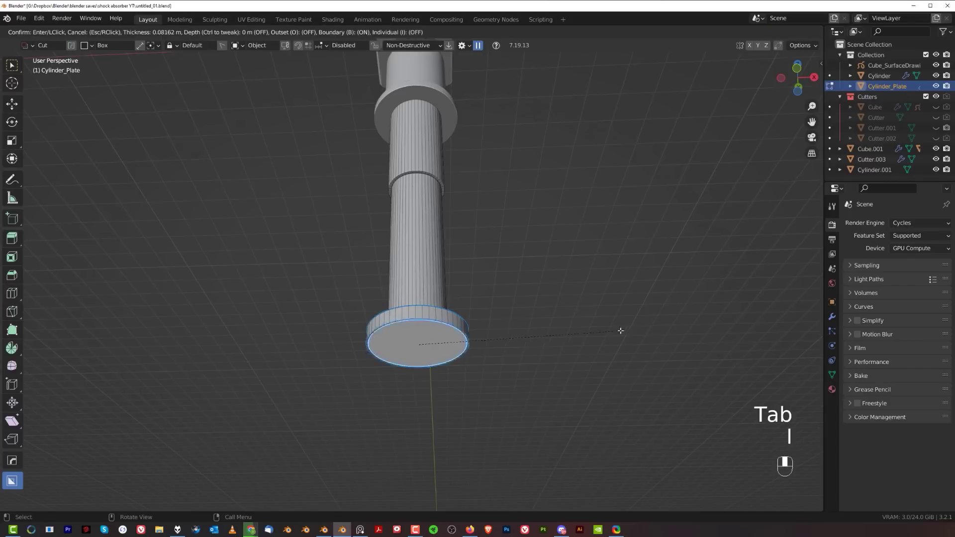
pyautogui.click(607, 332)
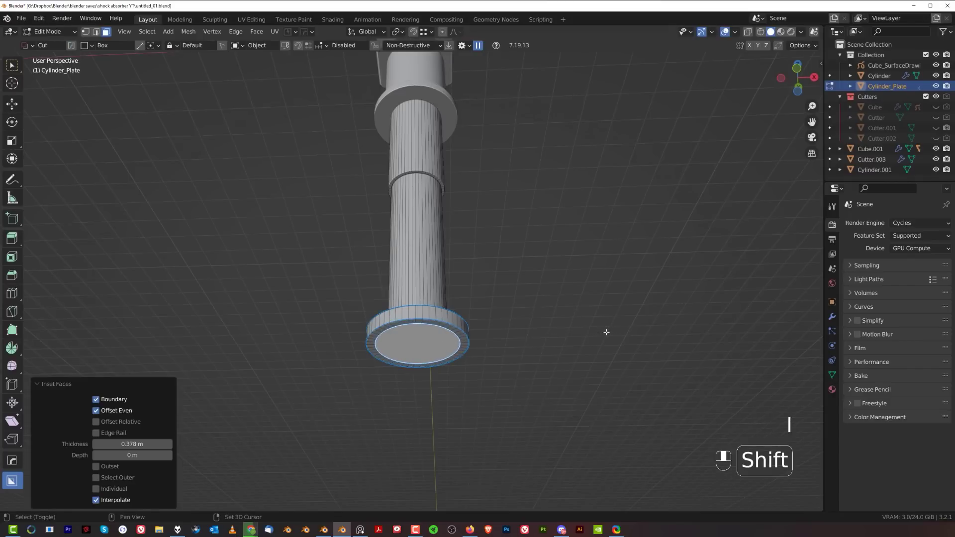
pyautogui.press('e')
pyautogui.click(536, 390)
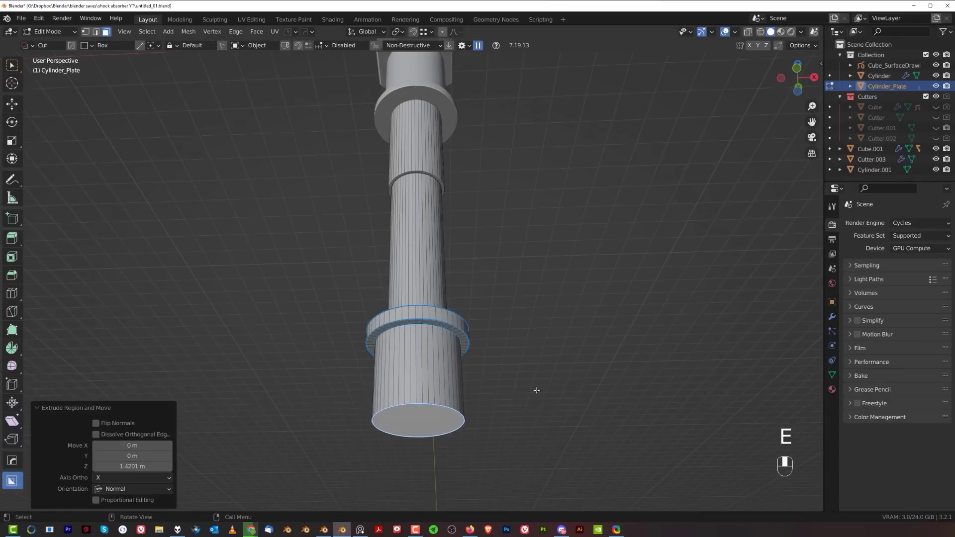
# In back orthographic view, draw a non-destructive box cut of 1.300 by 2.285 over one side of the rod's lower end.
pyautogui.scroll(-5, 522, 401)
pyautogui.moveTo(523, 401); pyautogui.dragTo(482, 361, button='middle')
pyautogui.press('`')
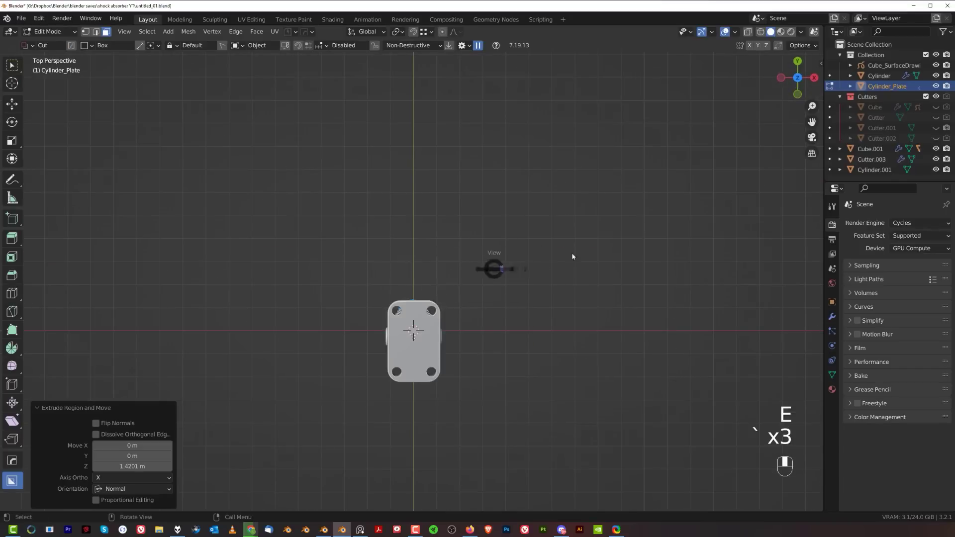
pyautogui.click(572, 256)
pyautogui.press('`')
pyautogui.click(639, 211)
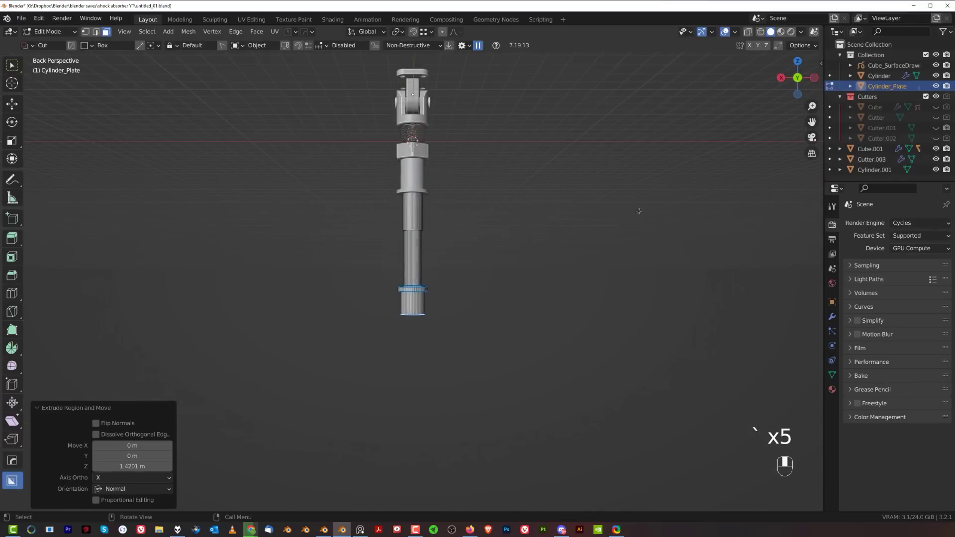
pyautogui.press('KP_5')
pyautogui.press('Tab')
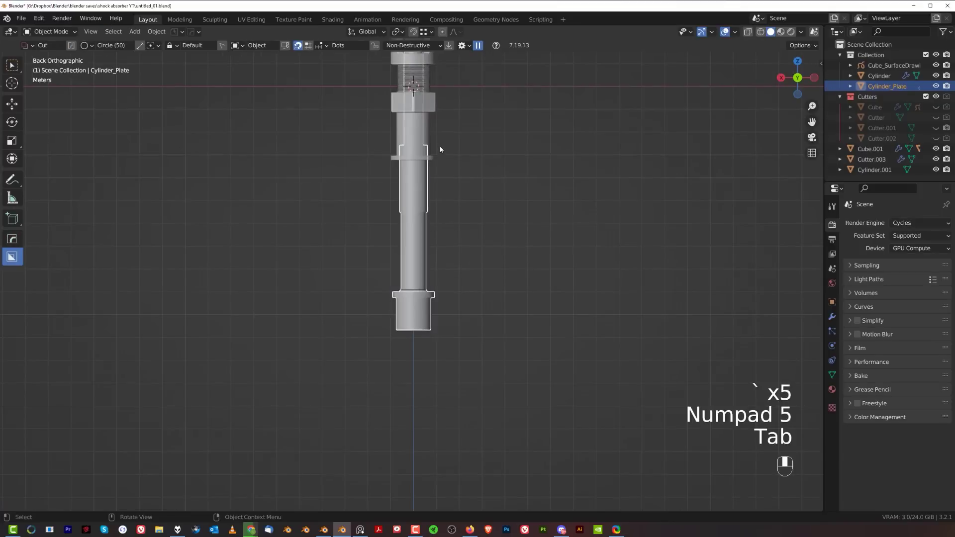
pyautogui.keyDown('shift'); pyautogui.click(455, 249); pyautogui.keyUp('shift')
pyautogui.keyDown('shift'); pyautogui.scroll(-3, 434, 305); pyautogui.keyUp('shift')
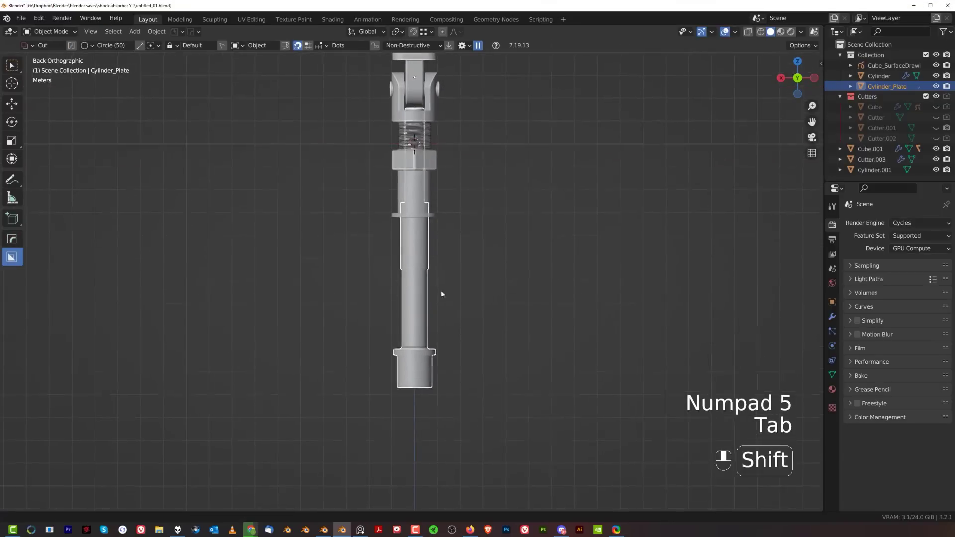
pyautogui.scroll(3, 437, 243)
pyautogui.scroll(2, 423, 319)
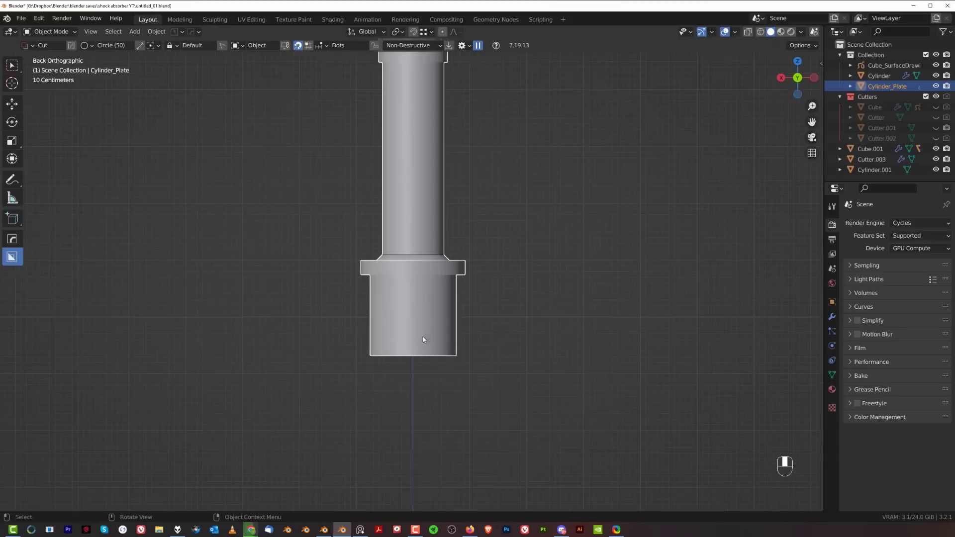
pyautogui.press('d')
pyautogui.click(441, 338)
pyautogui.moveTo(430, 280)
pyautogui.mouseDown()
pyautogui.moveTo(506, 411)
pyautogui.moveTo(496, 400)
pyautogui.mouseUp()
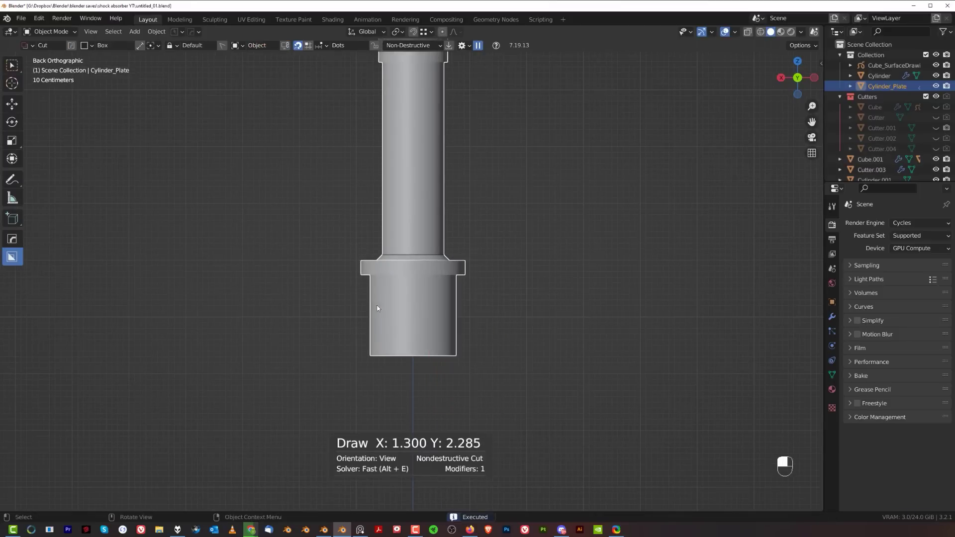
# Box-cut the opposite side of the rod's lower end by 0.991 by 2.088, and move that cutter 0.146 m in X and 0.1523 m up.
pyautogui.moveTo(356, 301)
pyautogui.mouseDown()
pyautogui.moveTo(403, 404)
pyautogui.moveTo(396, 389)
pyautogui.mouseUp()
pyautogui.scroll(2, 396, 389)
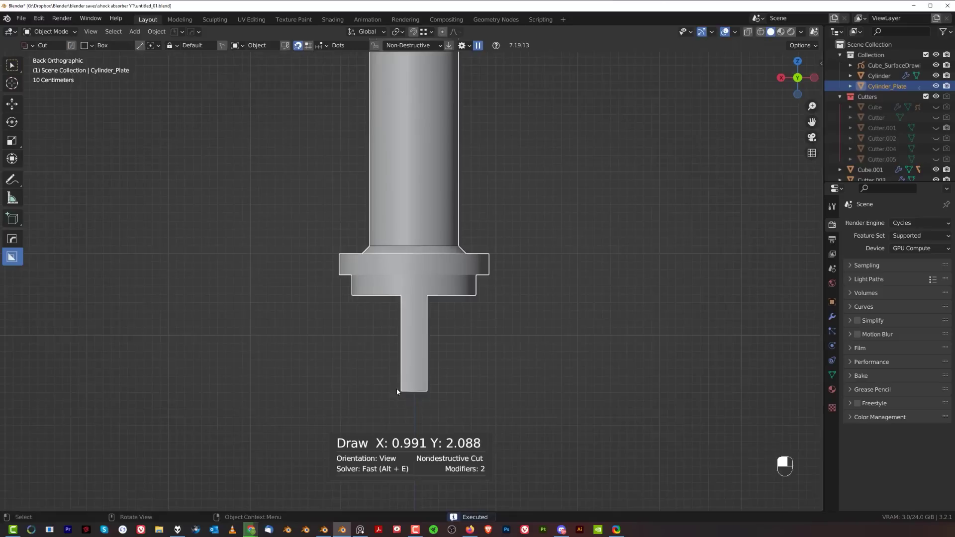
pyautogui.press('q')
pyautogui.click(424, 363)
pyautogui.scroll(1, 429, 373)
pyautogui.press('g')
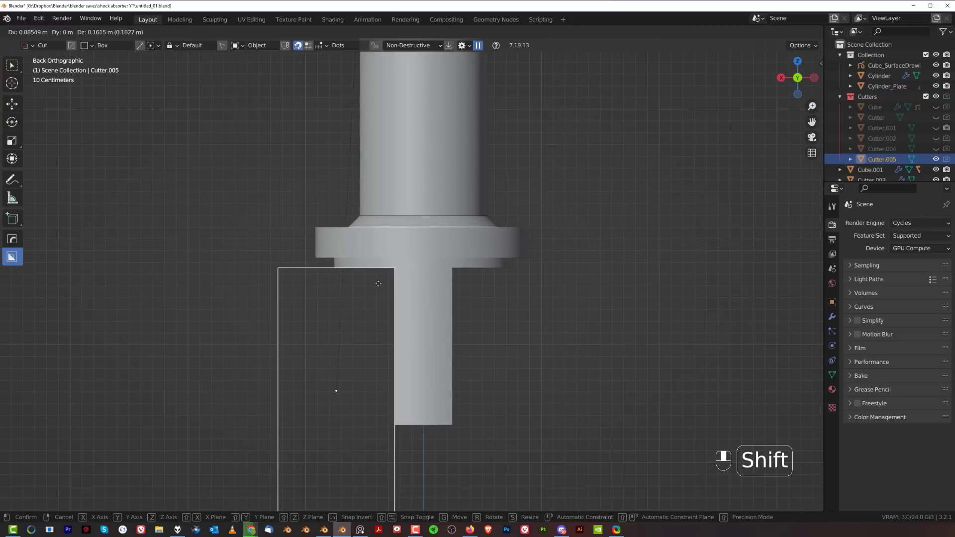
pyautogui.click(307, 294)
pyautogui.scroll(-5, 385, 310)
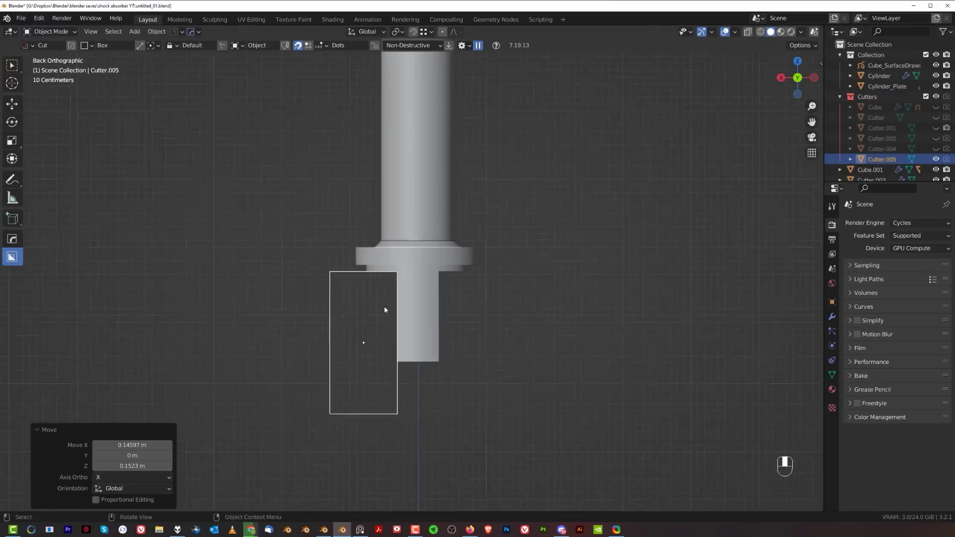
# Hide the Cutters collection and, in right orthographic view, draw a non-destructive ngon cut diagonally across the end block's lower corner.
pyautogui.moveTo(385, 309); pyautogui.dragTo(472, 311, button='middle')
pyautogui.hotkey('shift', '2')
pyautogui.keyDown('alt'); pyautogui.moveTo(669, 316); pyautogui.dragTo(652, 318, button='middle'); pyautogui.keyUp('alt')
pyautogui.scroll(2, 486, 341)
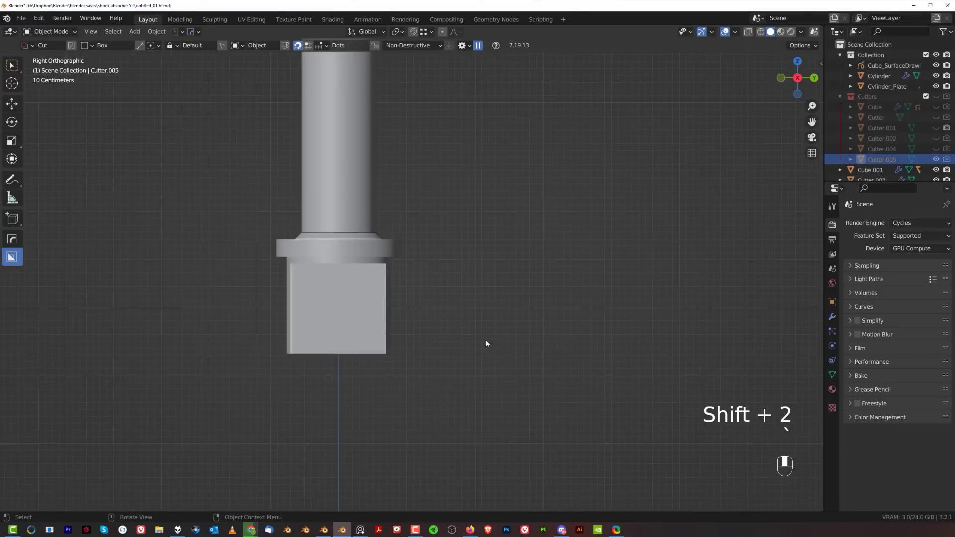
pyautogui.click(301, 342)
pyautogui.press('d')
pyautogui.press('d')
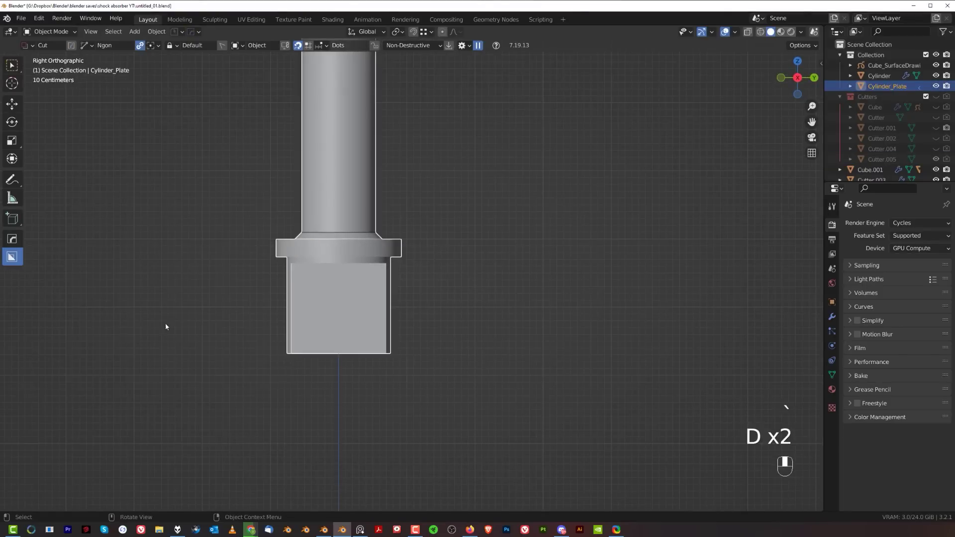
pyautogui.click(262, 307)
pyautogui.click(381, 416)
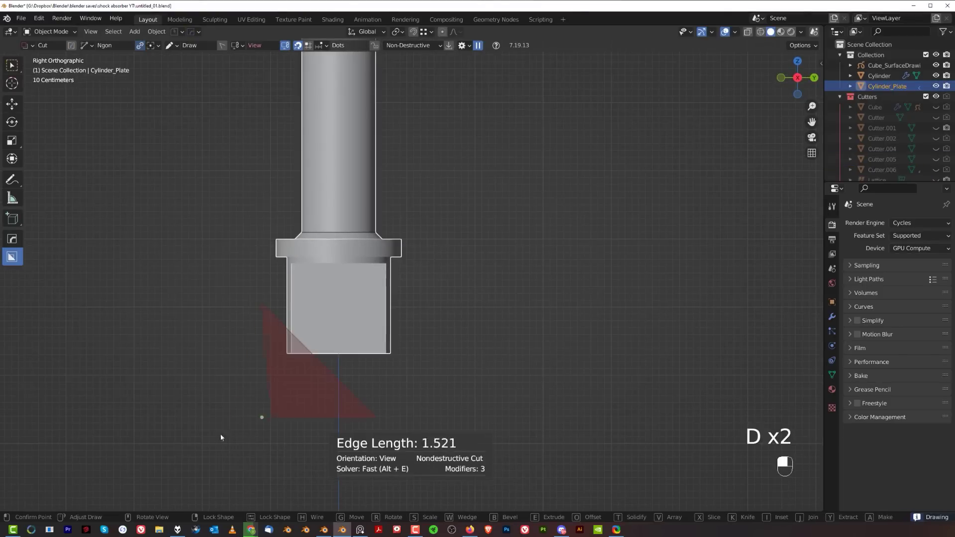
pyautogui.doubleClick(179, 447)
# Cut a round hole through the middle of the chamfered end block with the 50-vertex circle cutter.
pyautogui.keyDown('shift'); pyautogui.moveTo(317, 351); pyautogui.dragTo(412, 348, button='middle'); pyautogui.keyUp('shift')
pyautogui.scroll(2, 412, 348)
pyautogui.press('d')
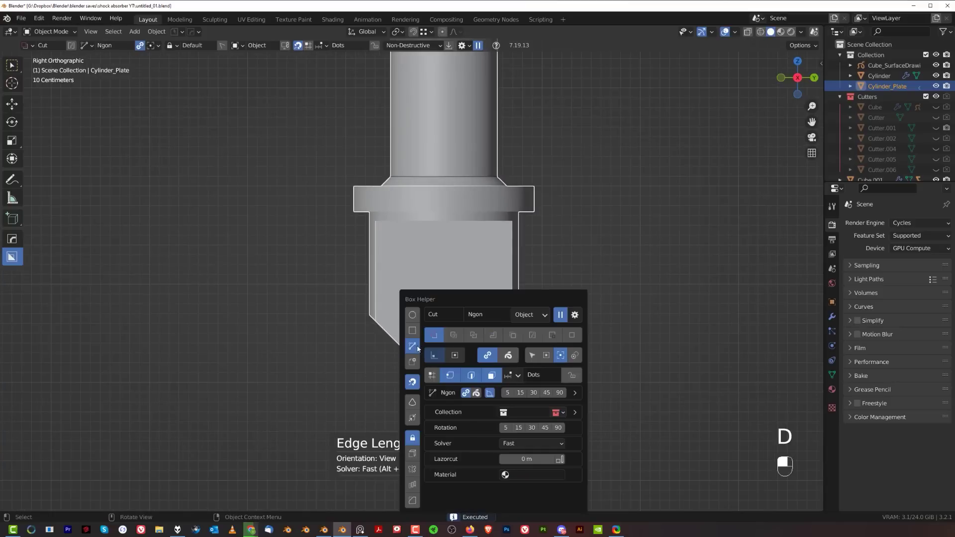
pyautogui.keyDown('ctrl'); pyautogui.moveTo(444, 291); pyautogui.dragTo(482, 323); pyautogui.keyUp('ctrl')
pyautogui.moveTo(524, 330); pyautogui.dragTo(511, 316, button='middle')
pyautogui.press('KP_5')
pyautogui.scroll(-5, 399, 316)
pyautogui.keyDown('shift'); pyautogui.moveTo(425, 184); pyautogui.dragTo(497, 288, button='middle'); pyautogui.keyUp('shift')
pyautogui.click(492, 270)
# Add a 2 m cube and move it down 10.466 m along Z to surround the rod's eyelet.
pyautogui.scroll(-3, 492, 270)
pyautogui.scroll(5, 431, 301)
pyautogui.keyDown('shift'); pyautogui.moveTo(411, 366); pyautogui.dragTo(410, 312, button='middle'); pyautogui.keyUp('shift')
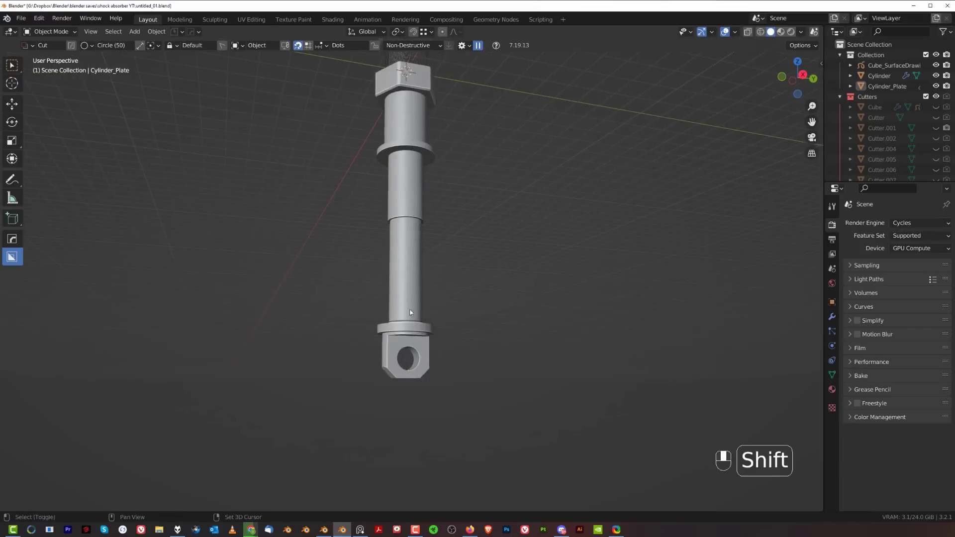
pyautogui.hotkey('shift', 'a')
pyautogui.moveTo(438, 302)
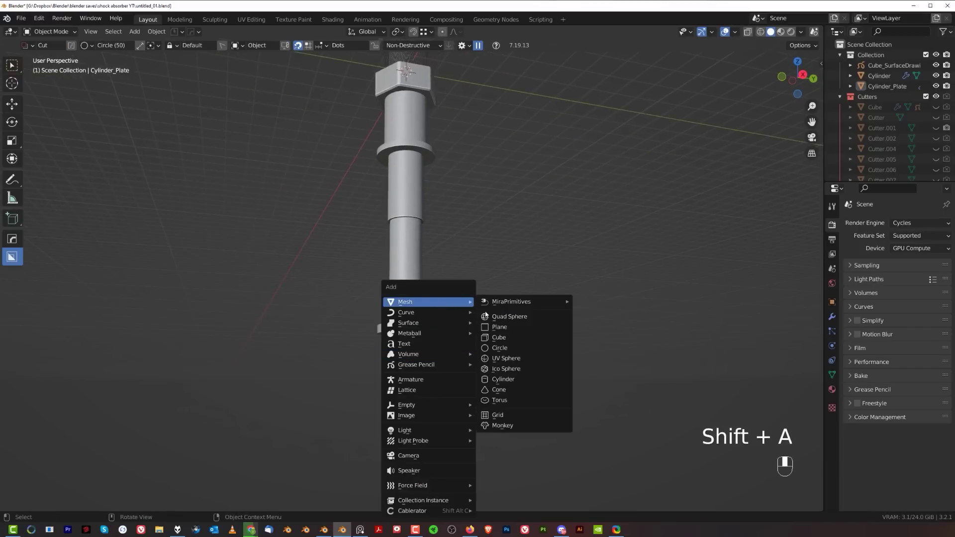
pyautogui.click(512, 341)
pyautogui.press('g')
pyautogui.press('z')
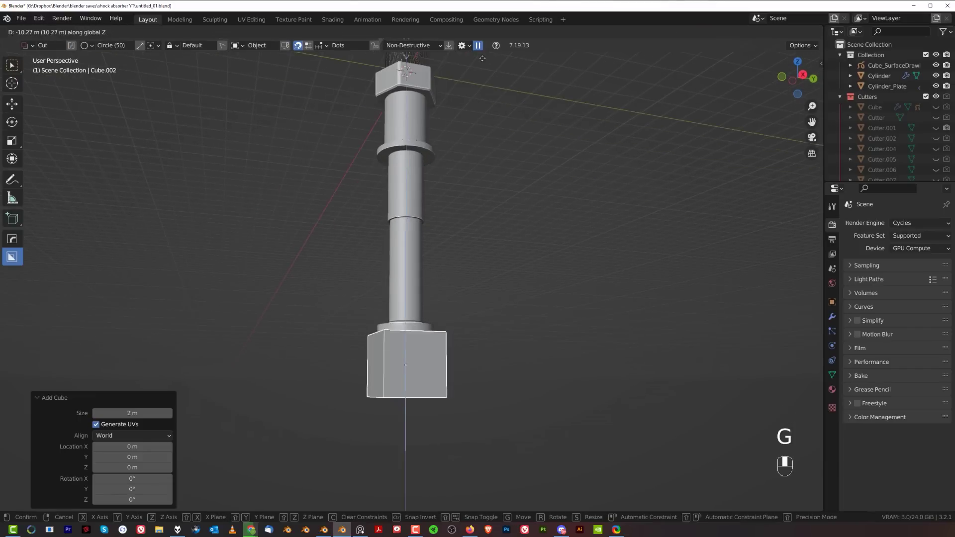
pyautogui.click(483, 64)
# Scale the new cube to 0.680 along X.
pyautogui.keyDown('shift'); pyautogui.moveTo(494, 273); pyautogui.dragTo(491, 212, button='middle'); pyautogui.keyUp('shift')
pyautogui.scroll(3, 478, 258)
pyautogui.moveTo(470, 297); pyautogui.dragTo(560, 334, button='middle')
pyautogui.press('s')
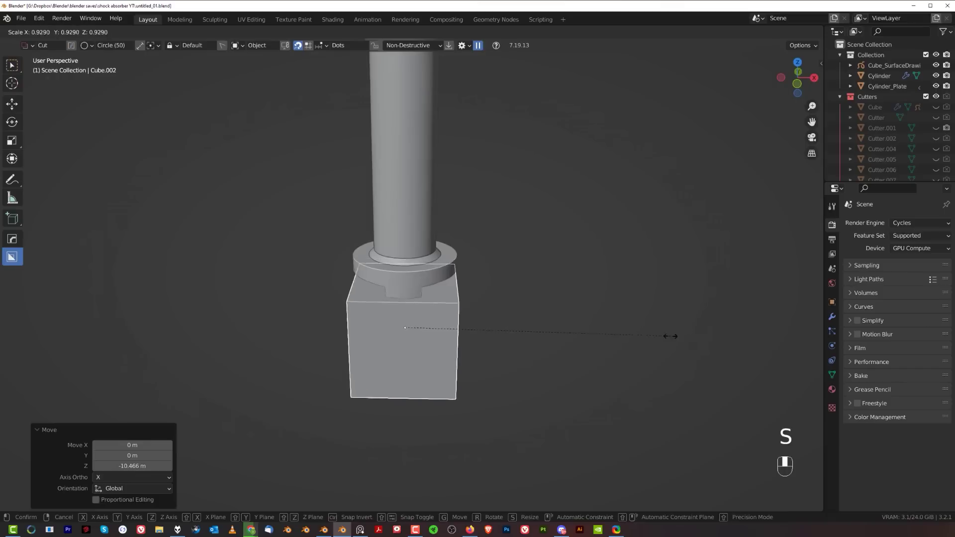
pyautogui.press('x')
pyautogui.click(491, 316)
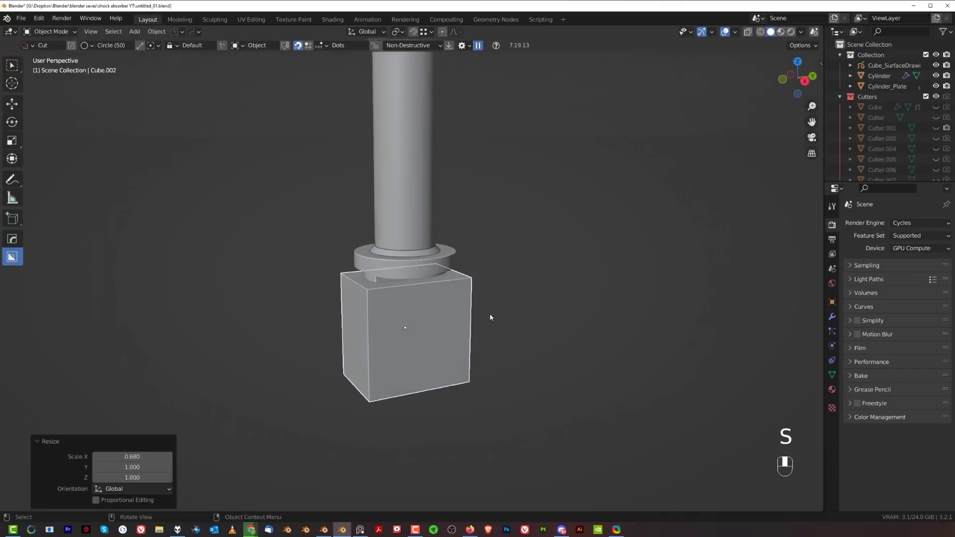
# Narrow the cube's top face along Y so the block tapers upward.
pyautogui.press('Tab')
pyautogui.moveTo(491, 316); pyautogui.dragTo(561, 284, button='middle')
pyautogui.press('s')
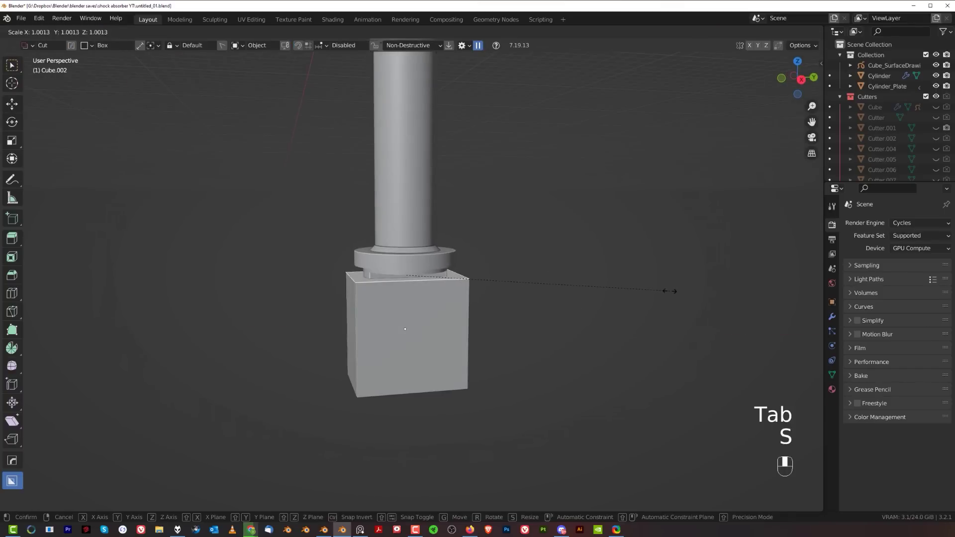
pyautogui.press('y')
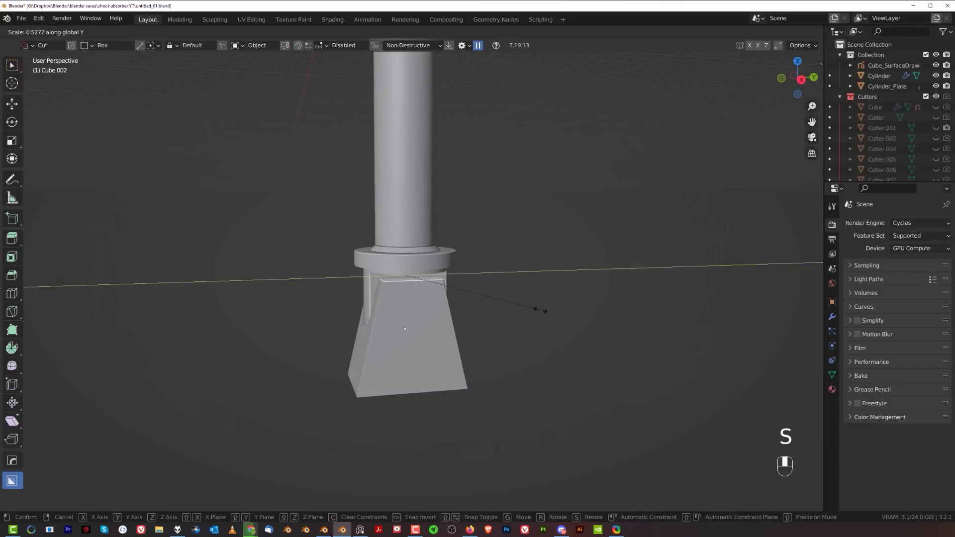
pyautogui.click(572, 318)
# Scale the tapered block uniformly by 1.148 and move it down 0.13619 m along Z.
pyautogui.press('Tab')
pyautogui.press('s')
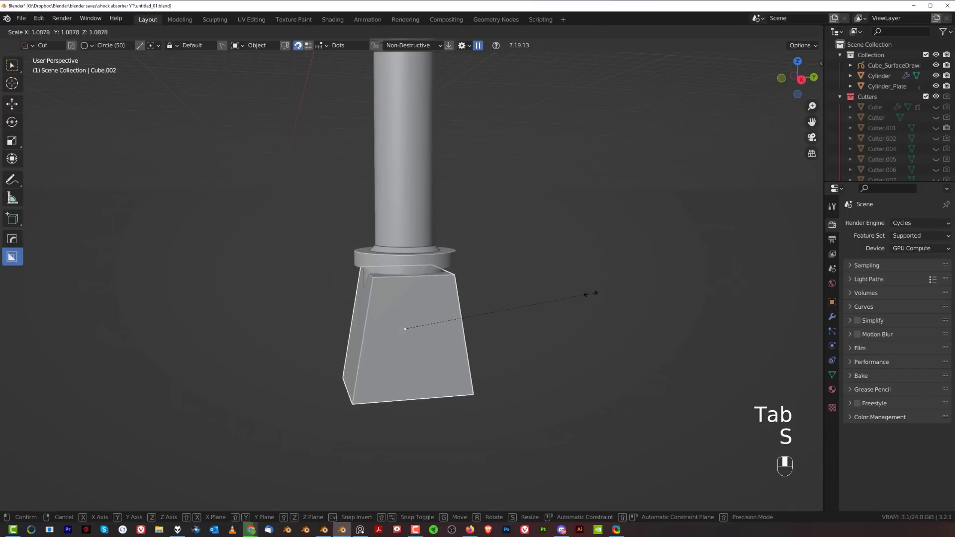
pyautogui.click(602, 303)
pyautogui.press('g')
pyautogui.press('z')
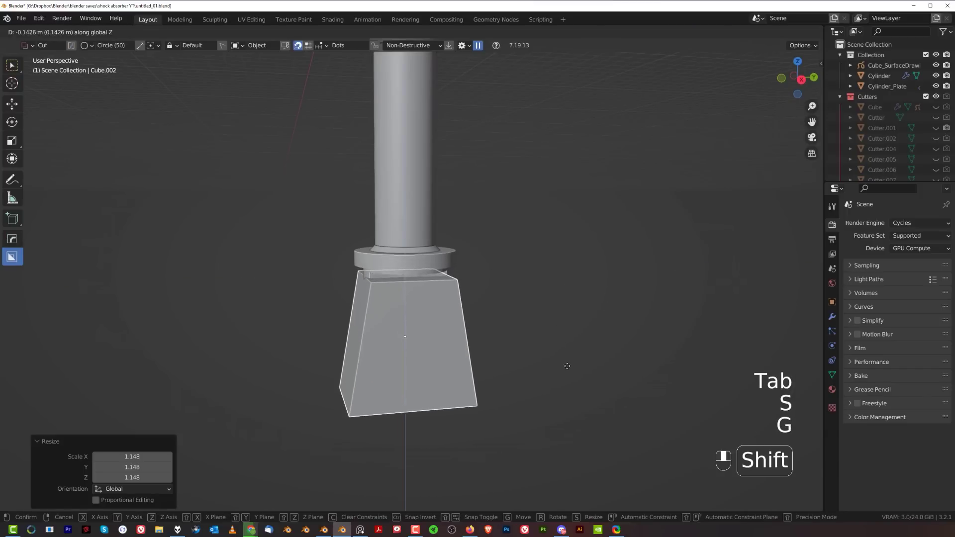
pyautogui.click(567, 360)
# Apply the block's scale and bevel its two upper edges by about 1.29 m with 18 segments into a rounded top.
pyautogui.hotkey('ctrl', 'a')
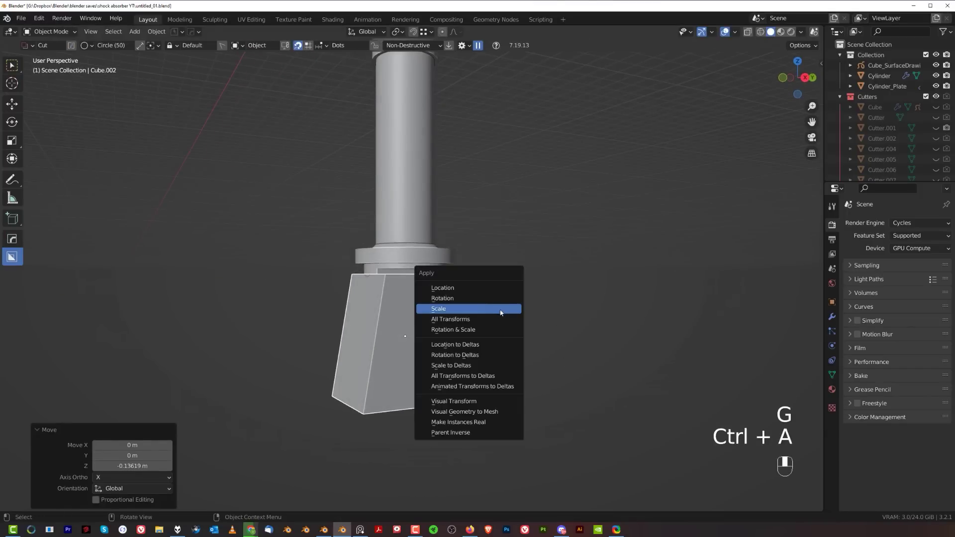
pyautogui.click(501, 312)
pyautogui.press('Tab')
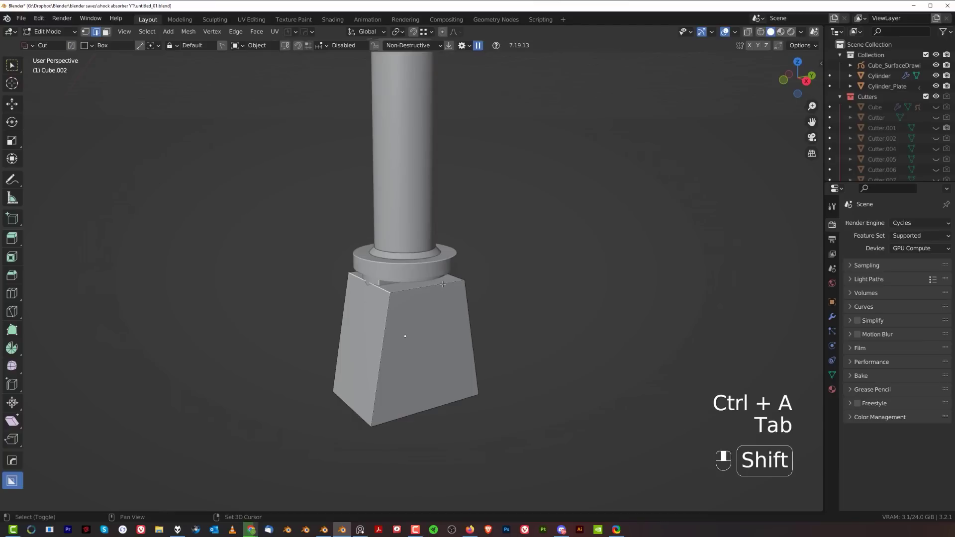
pyautogui.hotkey('ctrl', 'b')
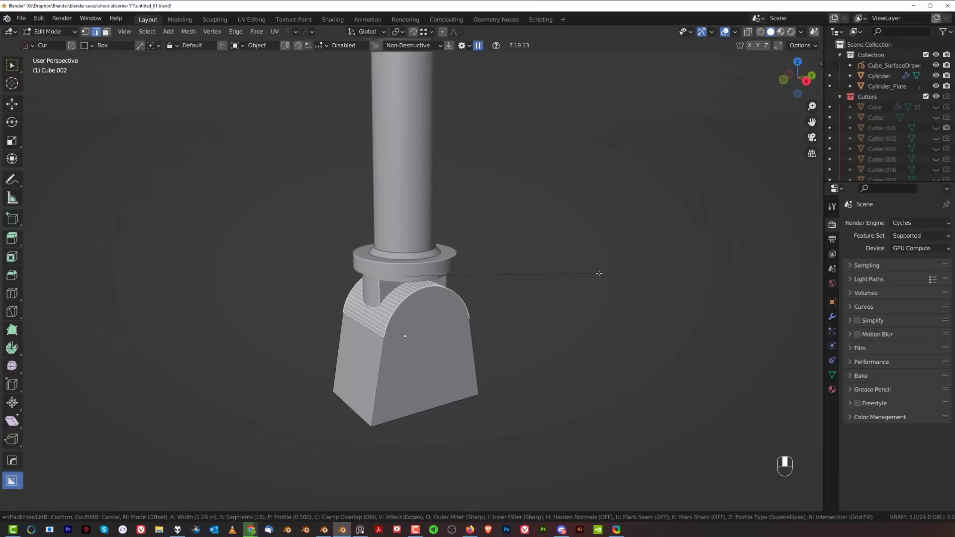
pyautogui.click(604, 287)
pyautogui.press('Tab')
# Apply the HOps Sharpen operation in Ssharp mode to the rounded block.
pyautogui.press('q')
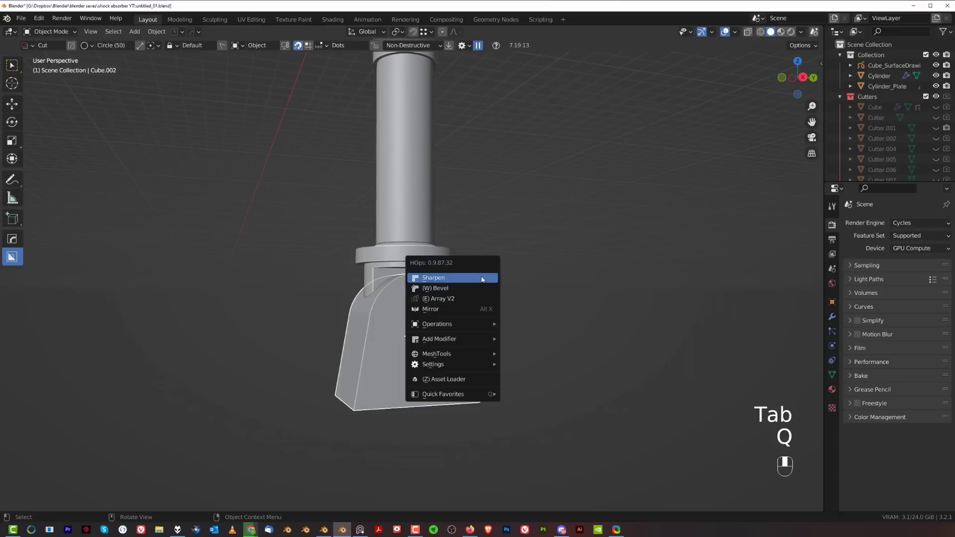
pyautogui.click(378, 218)
pyautogui.moveTo(481, 279); pyautogui.dragTo(449, 355, button='middle')
# In right orthographic view, add another 2 m cube and move it down 11.844 m along Z to the block's base.
pyautogui.press('KP_5')
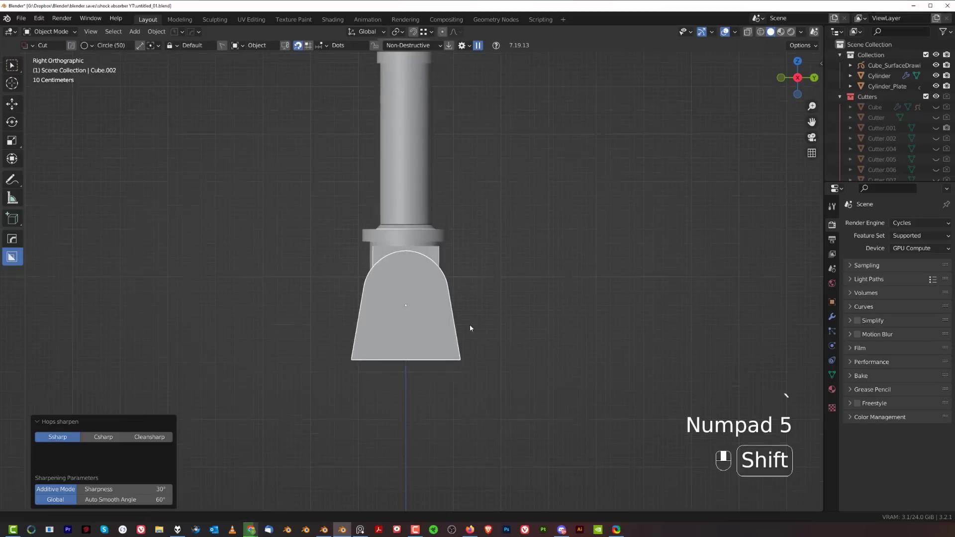
pyautogui.hotkey('shift', 'a')
pyautogui.moveTo(542, 251)
pyautogui.click(635, 268)
pyautogui.scroll(-5, 482, 293)
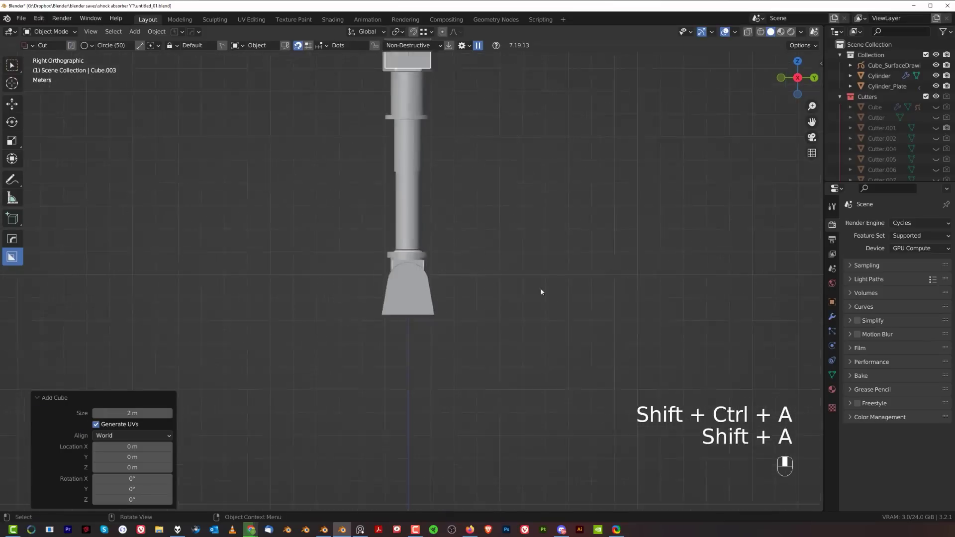
pyautogui.press('g')
pyautogui.click(472, 358)
# Flatten the new cube to 0.245 along Z and scale it up uniformly by 1.591 to form a base plate.
pyautogui.scroll(4, 473, 341)
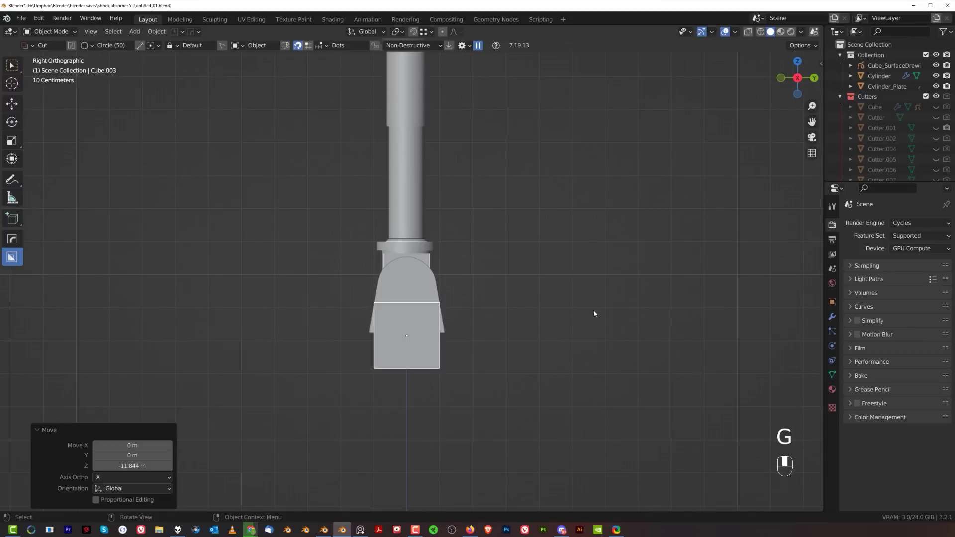
pyautogui.press('s')
pyautogui.click(453, 319)
pyautogui.press('s')
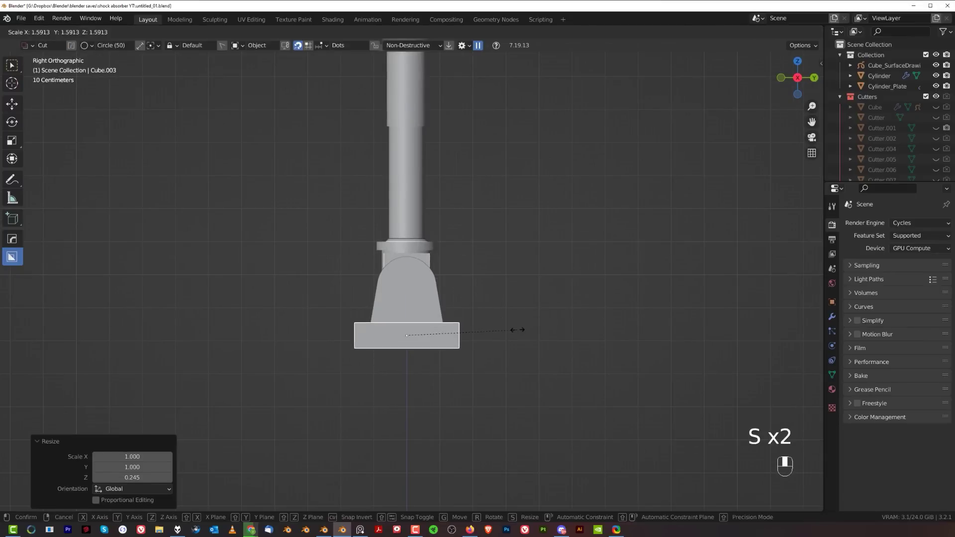
pyautogui.click(517, 330)
# Raise the base plate 0.43006 m along Z and thin it to 0.654 along Z.
pyautogui.press('g')
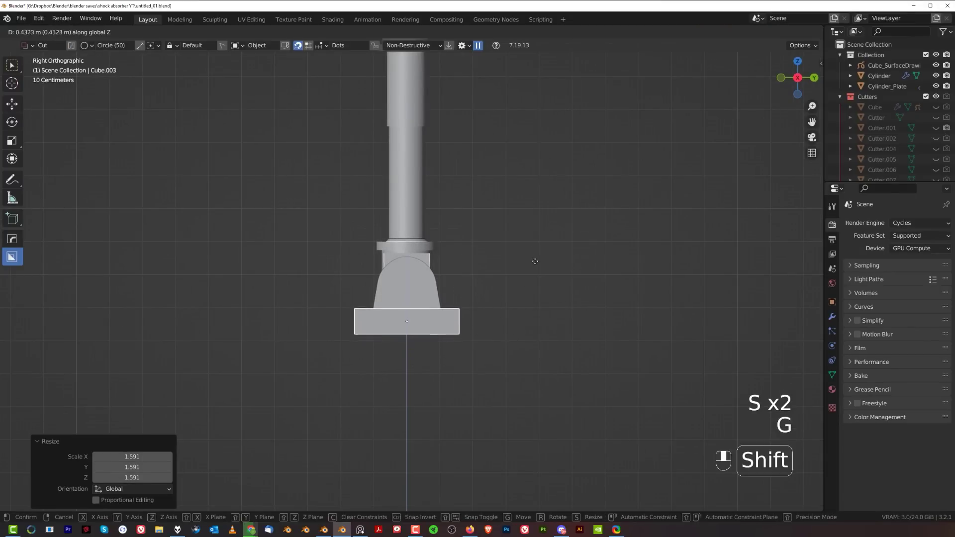
pyautogui.click(535, 261)
pyautogui.moveTo(535, 261); pyautogui.dragTo(593, 346, button='middle')
pyautogui.press('KP_5')
pyautogui.press('s')
pyautogui.press('z')
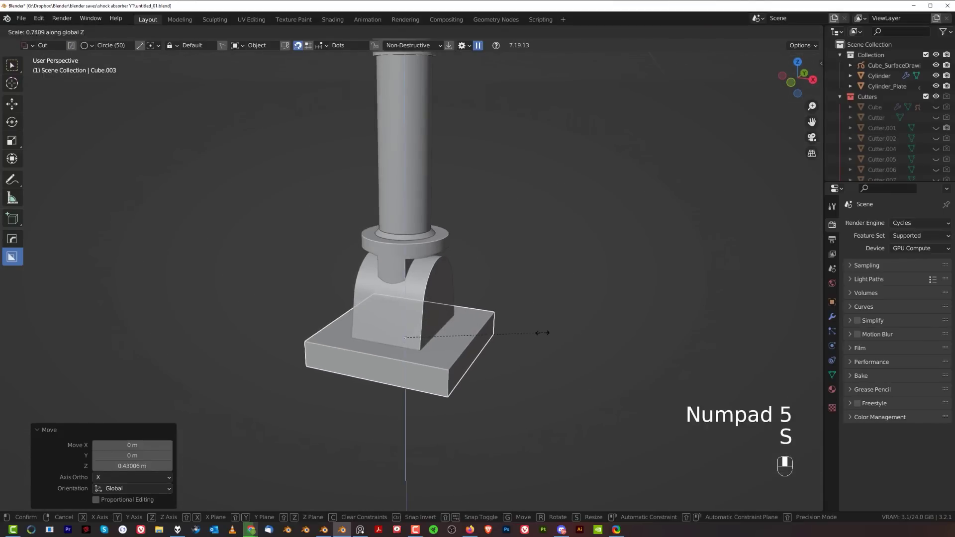
pyautogui.click(526, 335)
# Scale the base plate to 0.838 along X, and enlarge it by 1.178 in X and Y with Z locked.
pyautogui.press('s')
pyautogui.press('x')
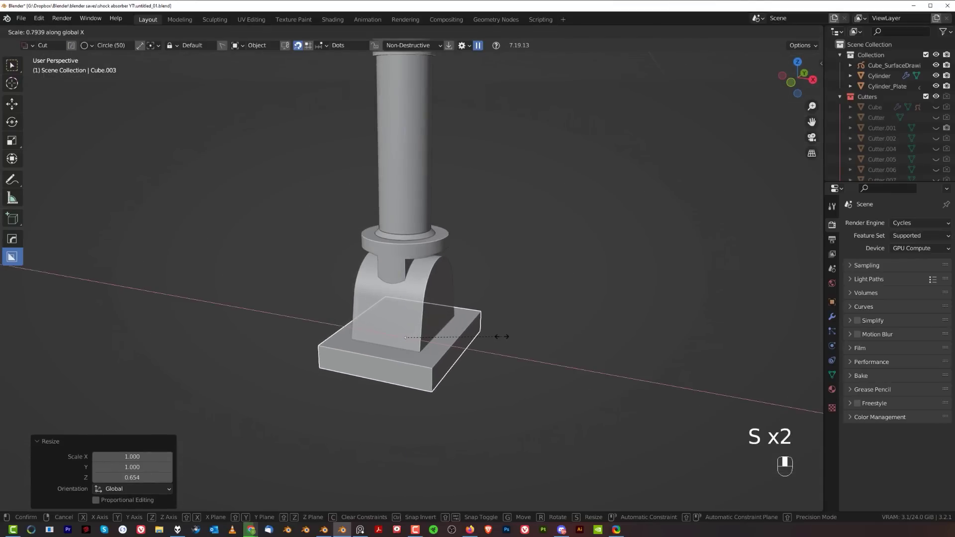
pyautogui.click(526, 341)
pyautogui.press('s')
pyautogui.hotkey('shift', 'z')
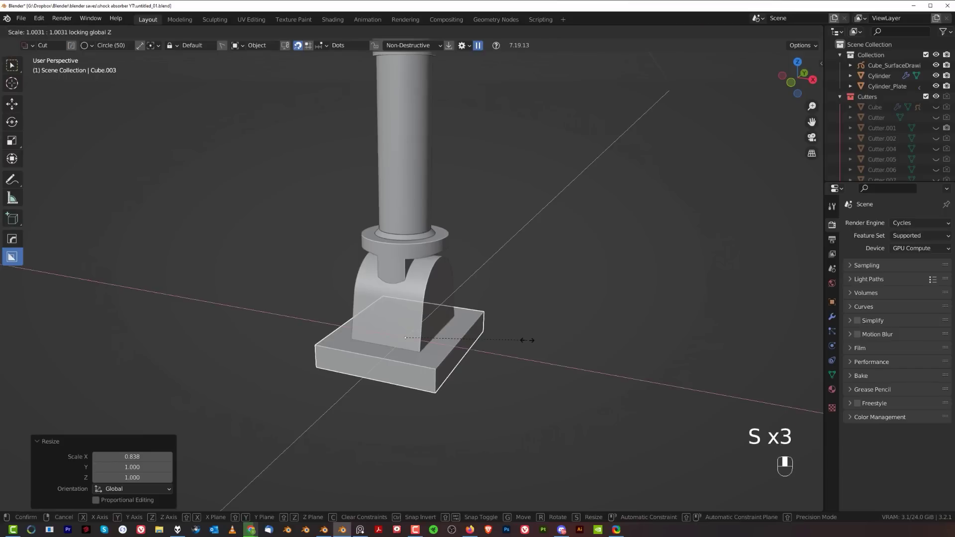
pyautogui.click(548, 349)
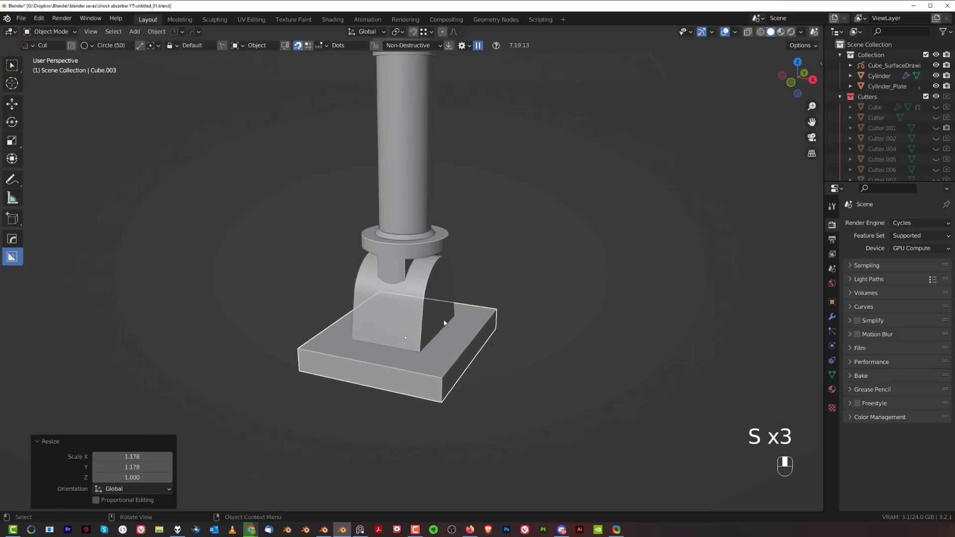
# Move the base plate down 0.11495 m along Z to cover the rounded block's underside.
pyautogui.keyDown('shift'); pyautogui.click(445, 322); pyautogui.keyUp('shift')
pyautogui.moveTo(445, 325); pyautogui.dragTo(411, 241, button='middle')
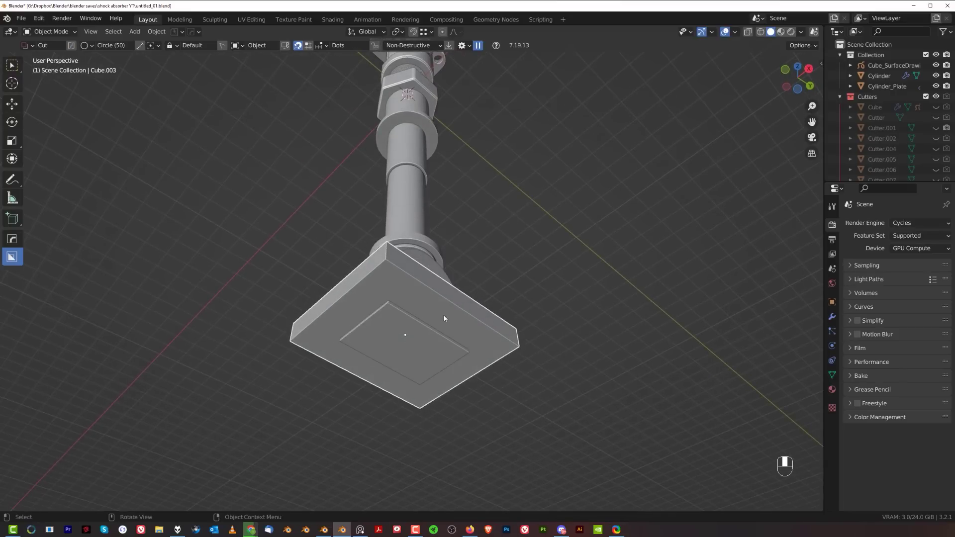
pyautogui.hotkey('shift', 'd')
pyautogui.press('z')
pyautogui.click(439, 350)
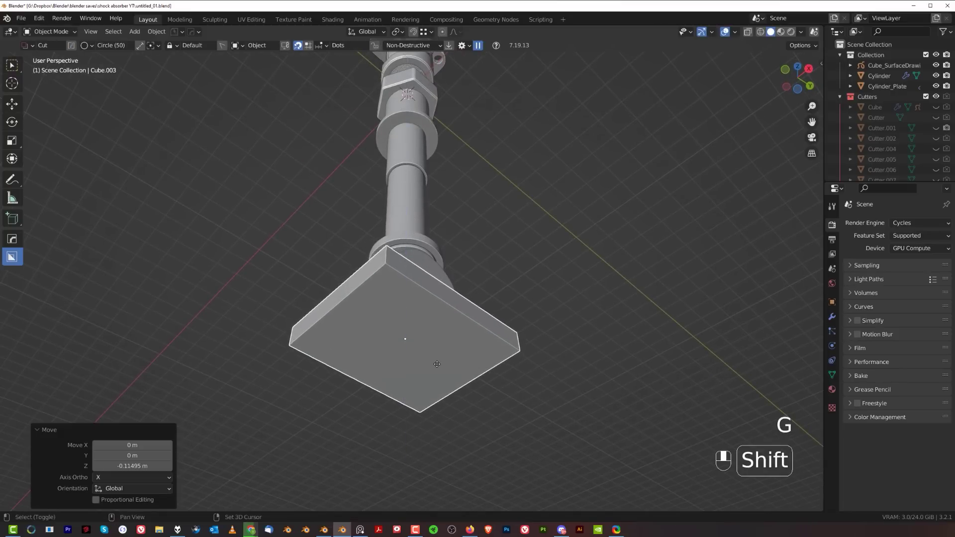
pyautogui.moveTo(439, 351); pyautogui.dragTo(434, 240, button='middle')
# In right orthographic view, box-cut the bottom of the rounded block with a 4.719 by 1.206 rectangle starting near the plate's top.
pyautogui.scroll(2, 433, 240)
pyautogui.moveTo(433, 240); pyautogui.dragTo(459, 247, button='middle')
pyautogui.click(460, 247)
pyautogui.press('`')
pyautogui.press('KP_5')
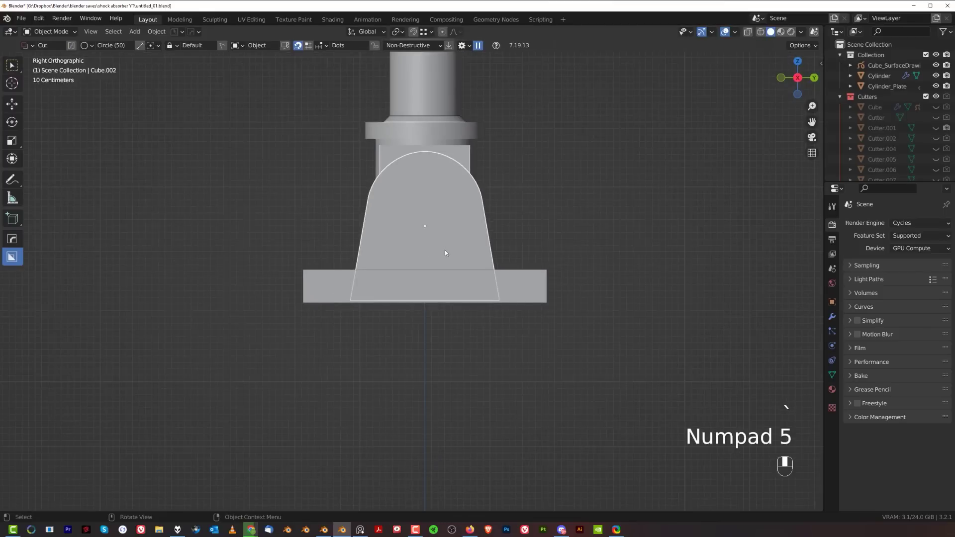
pyautogui.press('d')
pyautogui.click(442, 268)
pyautogui.moveTo(281, 273); pyautogui.dragTo(588, 352)
# Reposition the base plate along Z against the block's trimmed underside, finishing with a 0.071838 m downward move.
pyautogui.click(485, 292)
pyautogui.press('g')
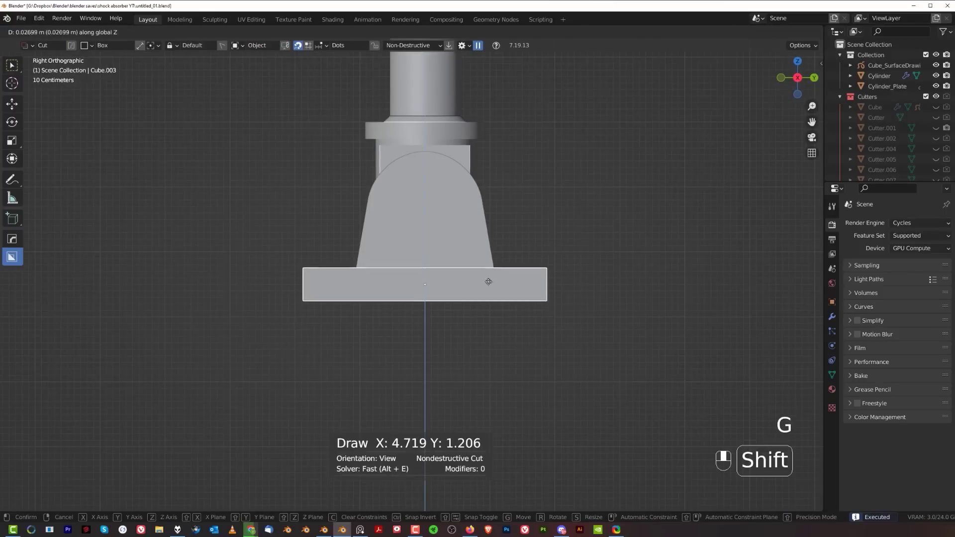
pyautogui.click(512, 158)
pyautogui.moveTo(512, 158); pyautogui.dragTo(465, 258, button='middle')
pyautogui.press('KP_5')
pyautogui.press('f')
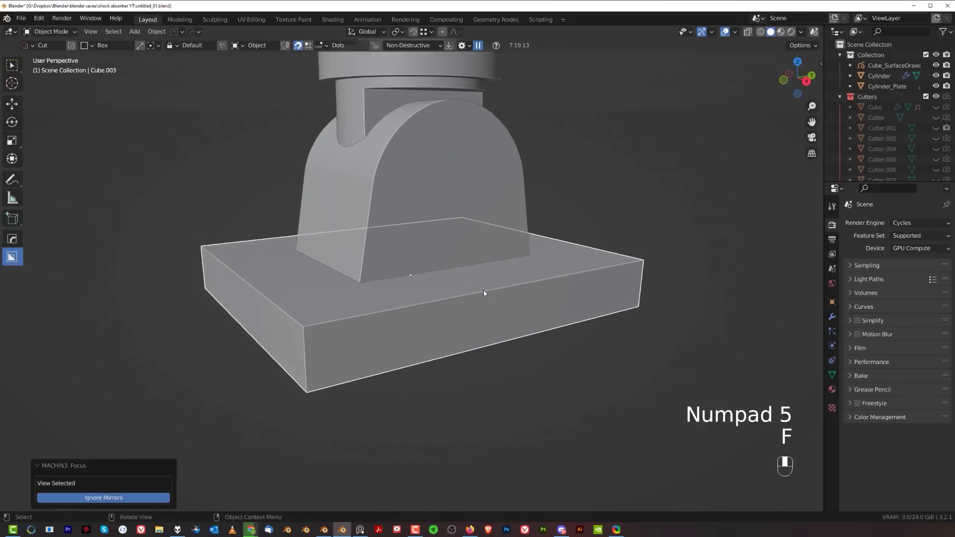
pyautogui.press('g')
pyautogui.keyDown('shift'); pyautogui.click(454, 321); pyautogui.keyUp('shift')
pyautogui.scroll(-2, 456, 311)
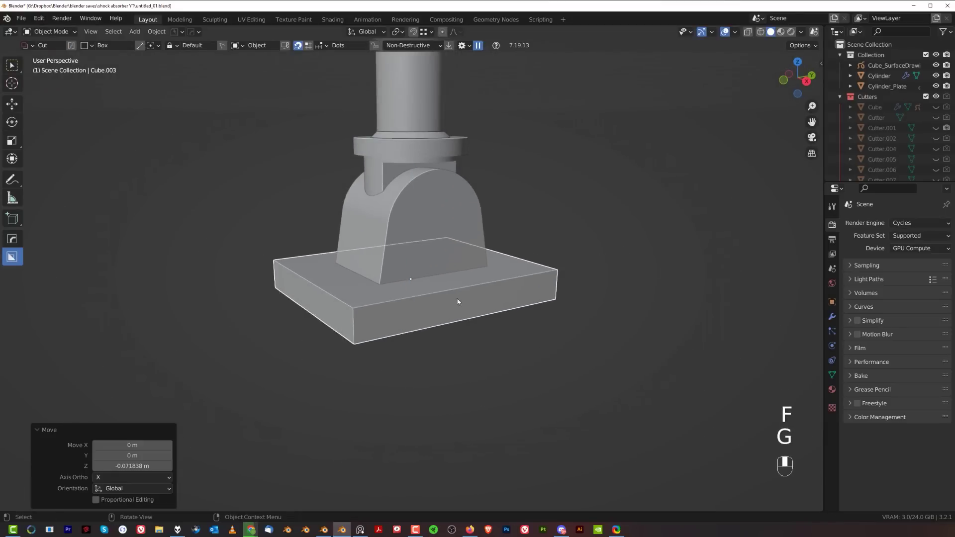
# Union the base plate with the rounded block using a nondestructive boolean.
pyautogui.keyDown('shift'); pyautogui.click(444, 240); pyautogui.keyUp('shift')
pyautogui.press('q')
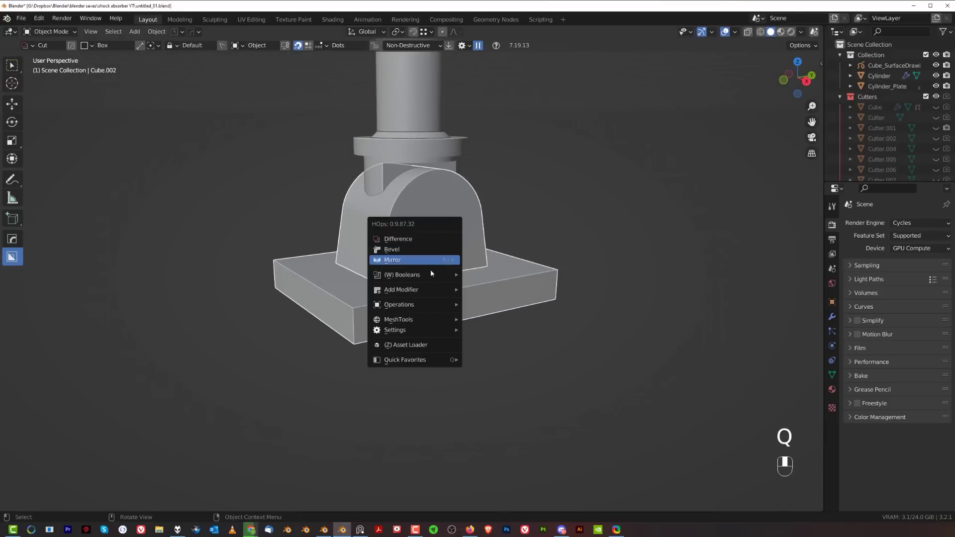
pyautogui.moveTo(429, 275)
pyautogui.click(505, 300)
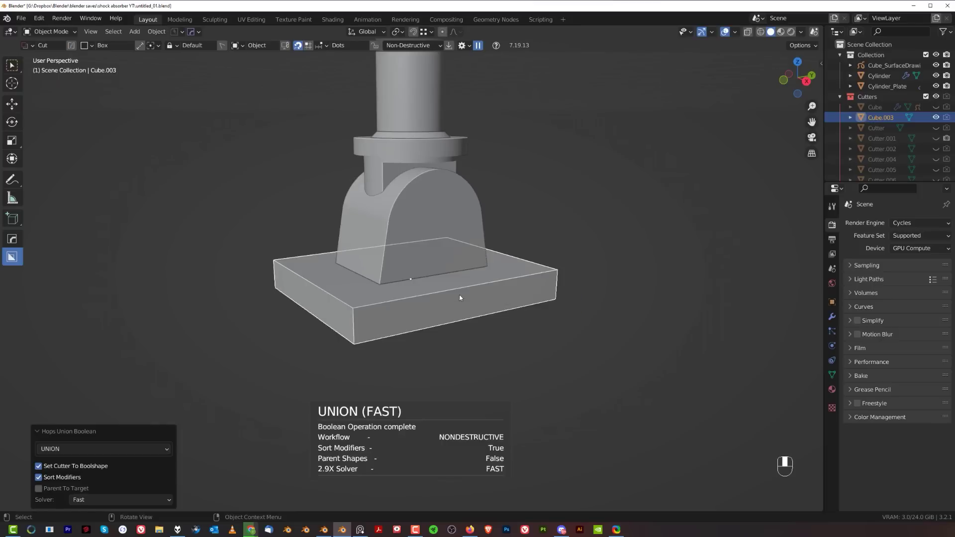
# Bevel the base plate's vertical corner edges with a 0.311 m width and 10 segments.
pyautogui.press('Tab')
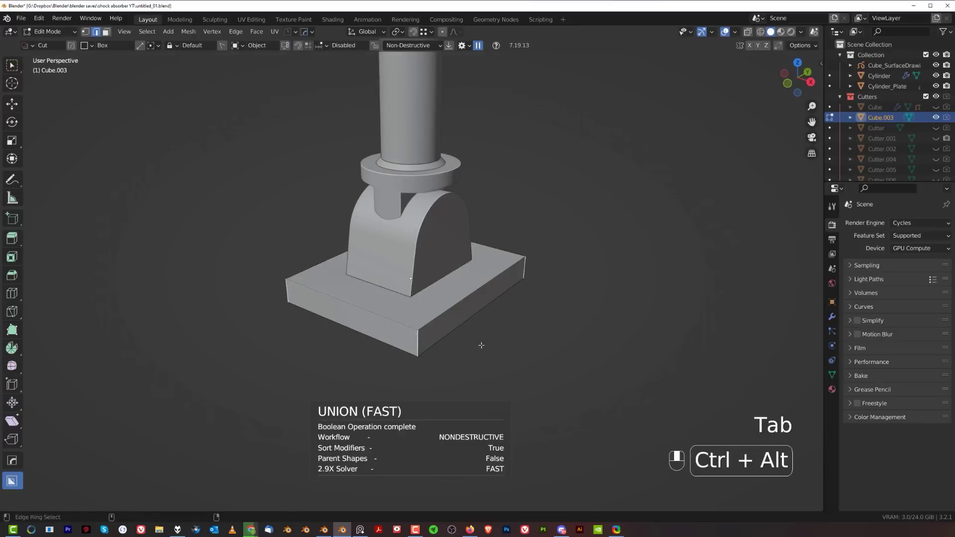
pyautogui.hotkey('ctrl', 'b')
pyautogui.keyDown('shift'); pyautogui.scroll(15, 605, 344); pyautogui.keyUp('shift')
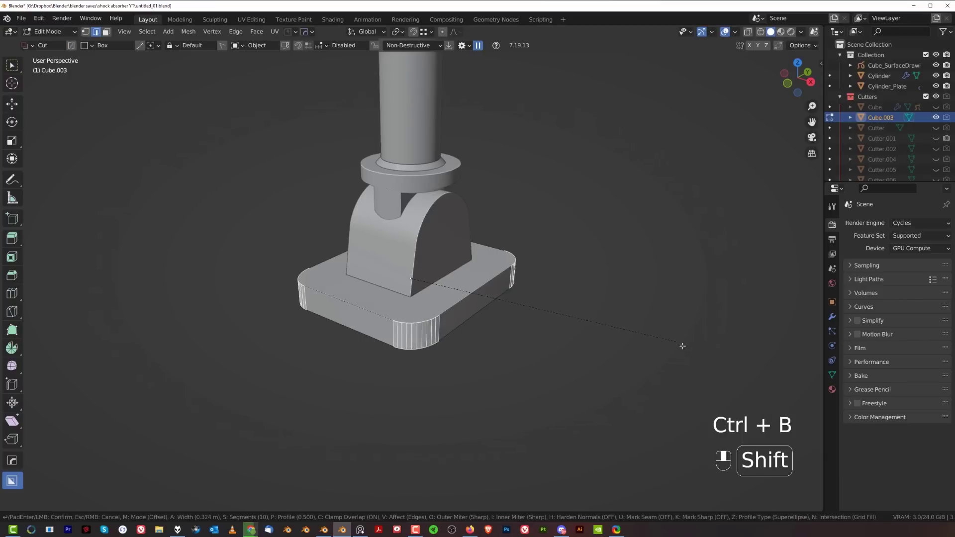
pyautogui.click(677, 351)
pyautogui.press('Tab')
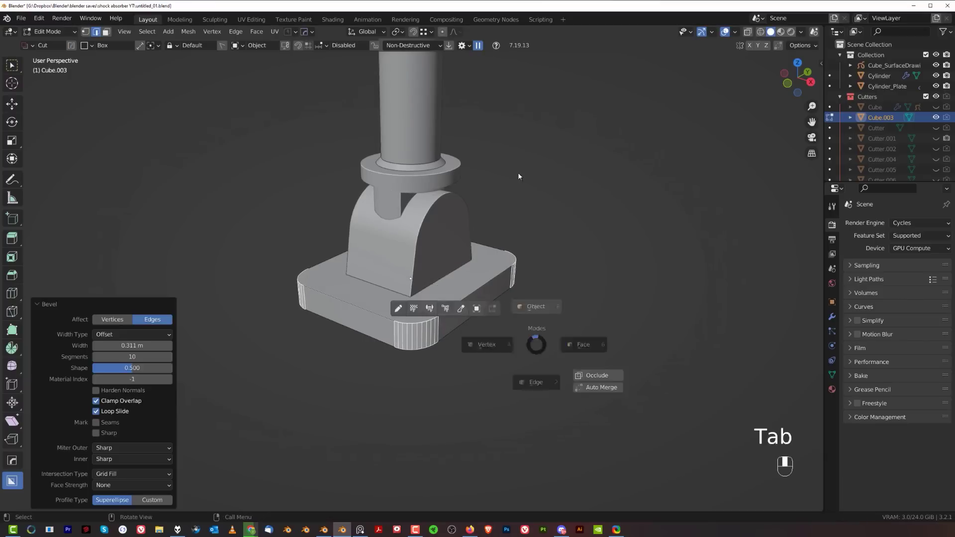
# Cut a round bolt hole through one corner of the base plate with a circle cutter.
pyautogui.press('d')
pyautogui.click(517, 308)
pyautogui.scroll(5, 448, 358)
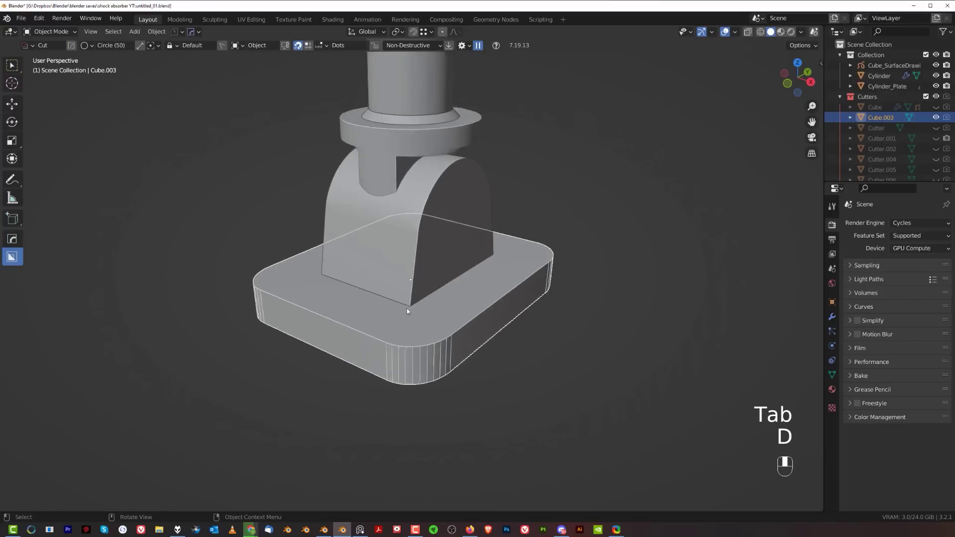
pyautogui.moveTo(434, 357)
pyautogui.mouseDown()
pyautogui.moveTo(466, 360)
pyautogui.moveTo(453, 361)
pyautogui.moveTo(462, 367)
pyautogui.mouseUp()
pyautogui.rightClick(467, 360)
pyautogui.scroll(-3, 462, 366)
# Mirror the bolt hole across both horizontal axes of the base plate to fill the other corners.
pyautogui.hotkey('alt', 'x')
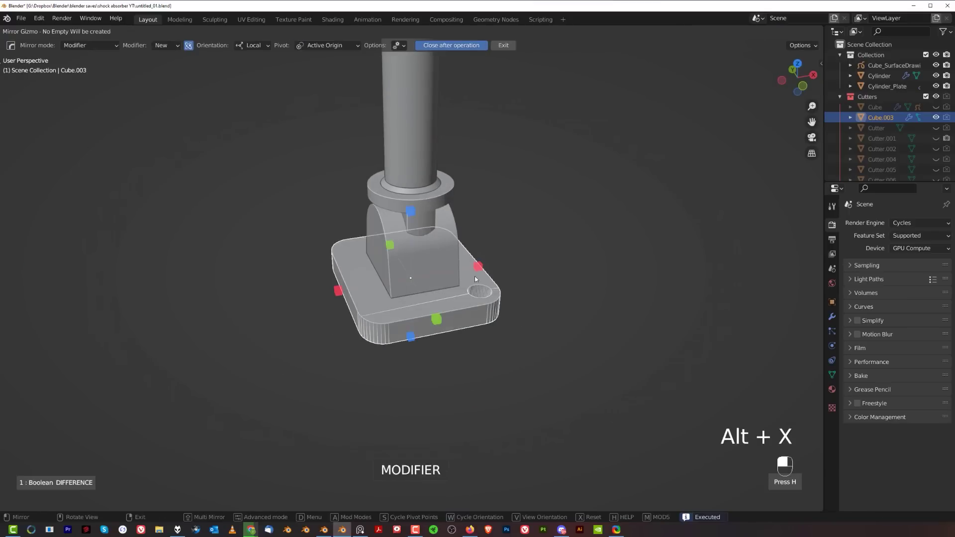
pyautogui.keyDown('shift'); pyautogui.click(478, 268); pyautogui.keyUp('shift')
pyautogui.rightClick(574, 259)
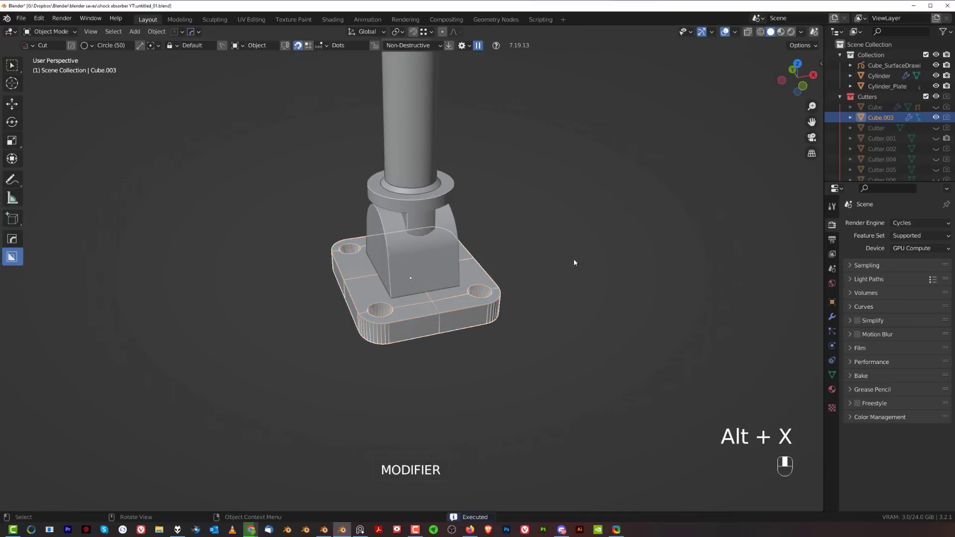
# Hide the Cutters collection around the base mount.
pyautogui.moveTo(574, 259); pyautogui.dragTo(443, 342, button='middle')
pyautogui.press('`')
pyautogui.press('KP_5')
pyautogui.hotkey('shift', '2')
pyautogui.scroll(2, 458, 269)
pyautogui.click(390, 262)
pyautogui.moveTo(390, 262); pyautogui.dragTo(416, 318, button='middle')
pyautogui.press('KP_5')
# Recall the round eyelet cutter of the inner rod with Ever Scroll and duplicate it in place.
pyautogui.click(364, 235)
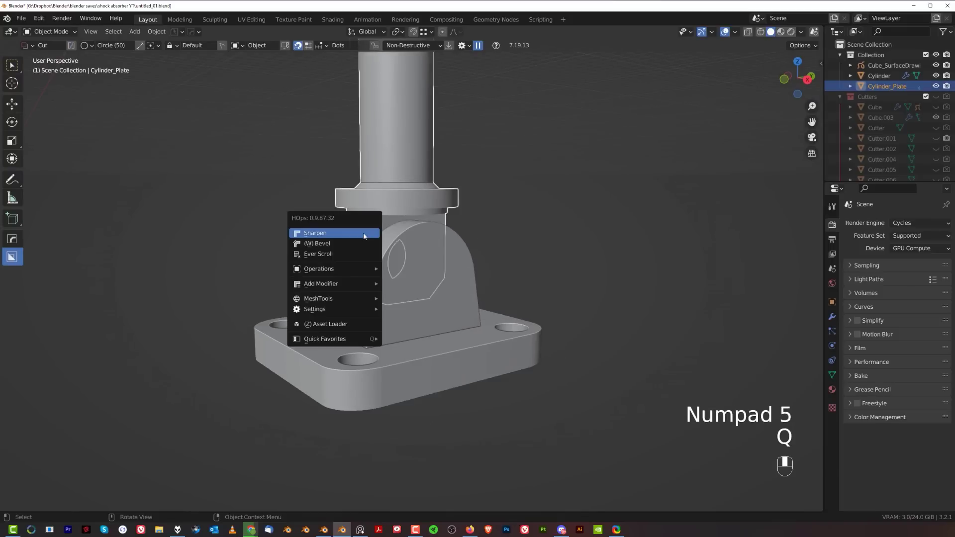
pyautogui.press('q')
pyautogui.click(357, 255)
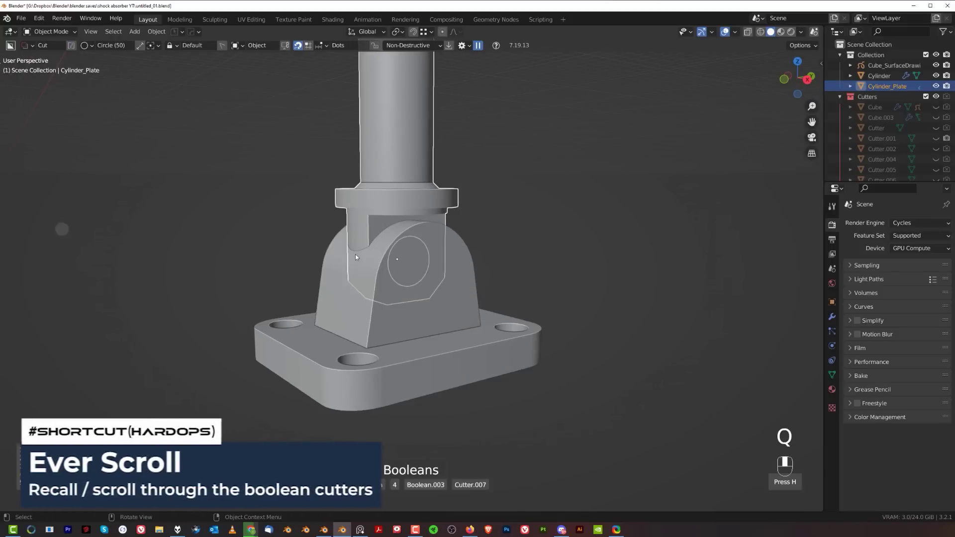
pyautogui.hotkey('shift', 'd')
pyautogui.rightClick(579, 254)
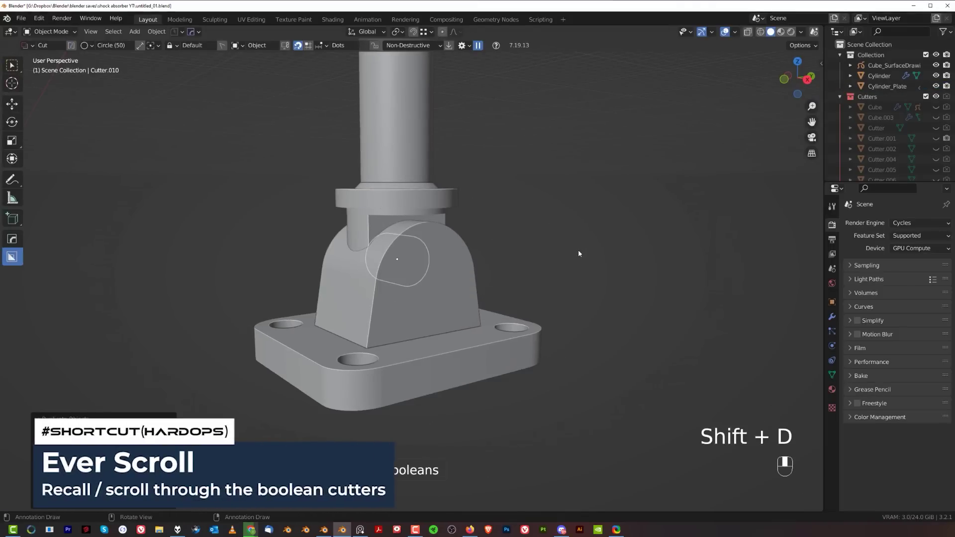
# Lengthen the duplicated round cutter along X through the rounded block, finishing with a 1.513 scale.
pyautogui.press('s')
pyautogui.press('x')
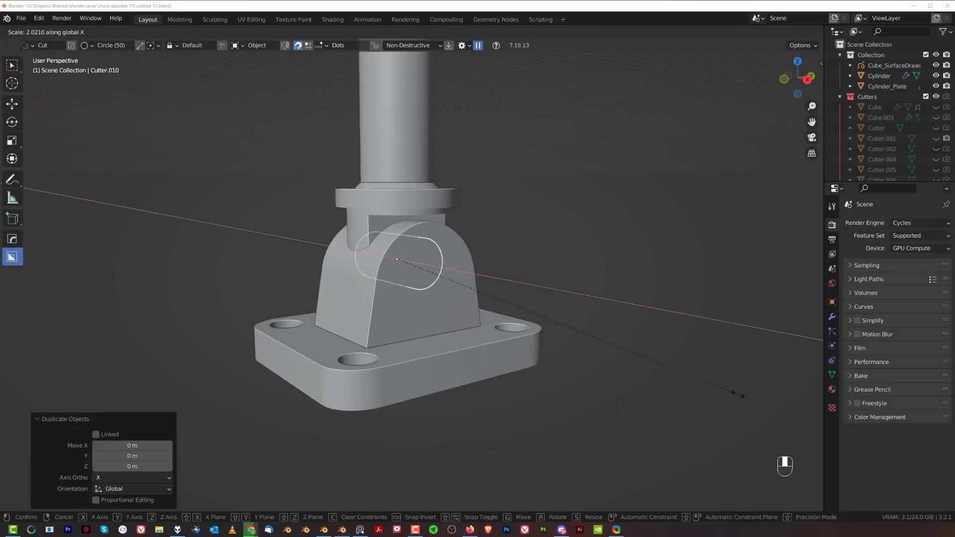
pyautogui.click(804, 378)
pyautogui.scroll(1, 567, 333)
pyautogui.press('s')
pyautogui.middleClick(582, 331)
pyautogui.click(604, 319)
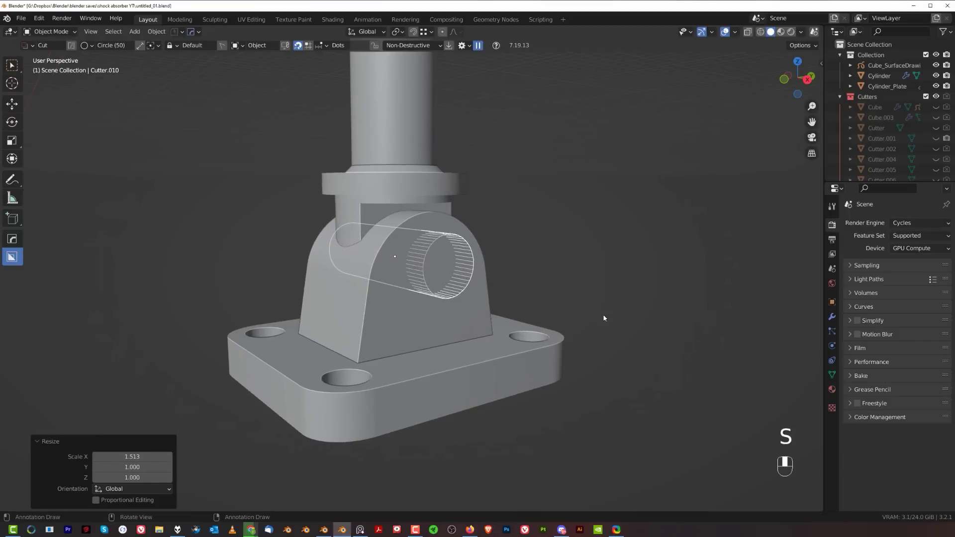
# Subtract the lengthened round cutter from the rounded block with a difference boolean.
pyautogui.click(475, 234)
pyautogui.press('q')
pyautogui.click(475, 234)
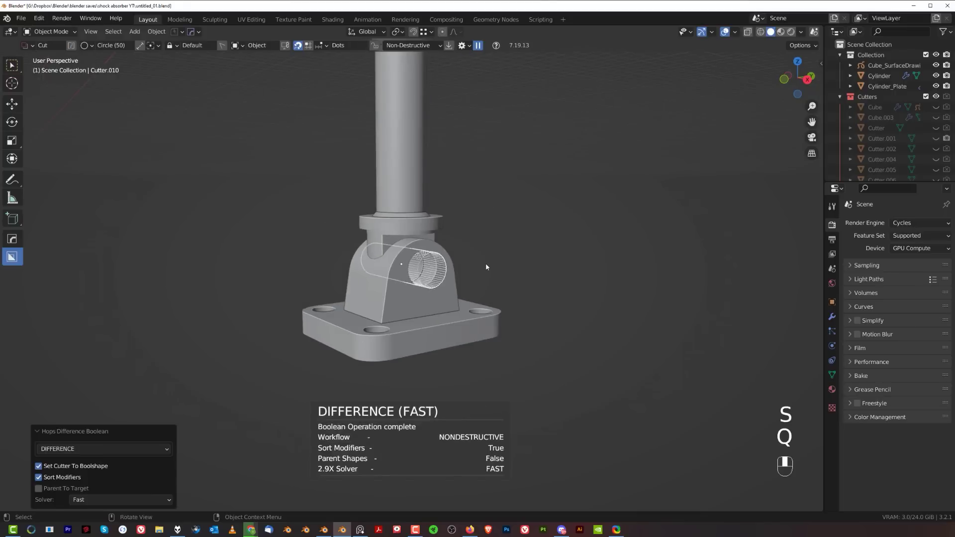
# Hide the cutters and scale the rounded block to 0.902 along X in front orthographic view.
pyautogui.hotkey('shift', '2')
pyautogui.press('KP_5')
pyautogui.press('s')
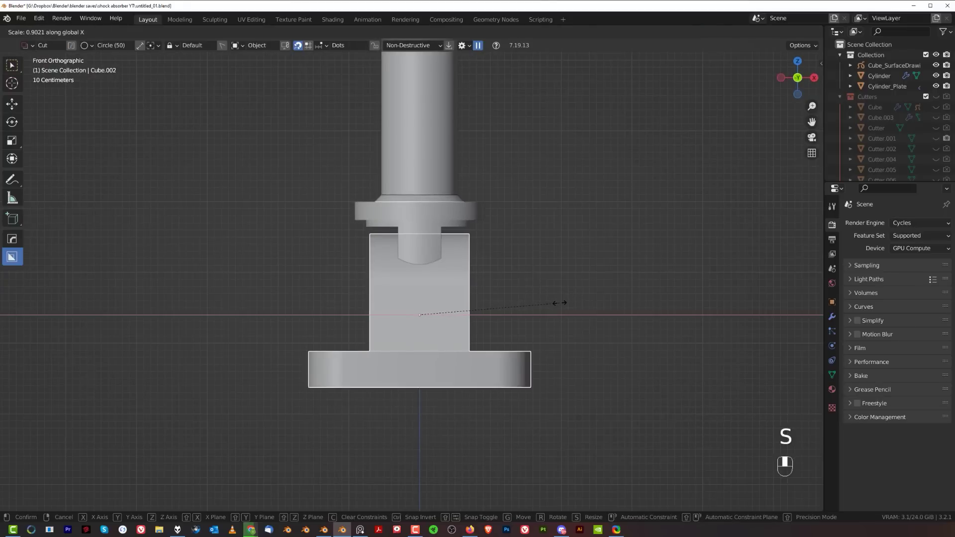
pyautogui.click(560, 303)
# Box-cut a 0.690 by 1.634 slot down through the rounded block around the rod end, leaving two prongs.
pyautogui.press('d')
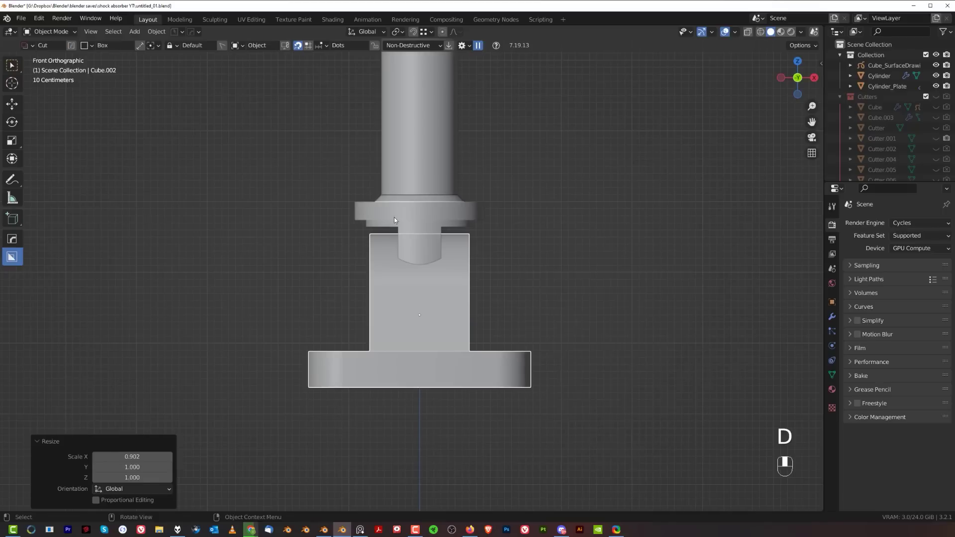
pyautogui.moveTo(395, 216); pyautogui.dragTo(447, 332)
pyautogui.scroll(2, 540, 324)
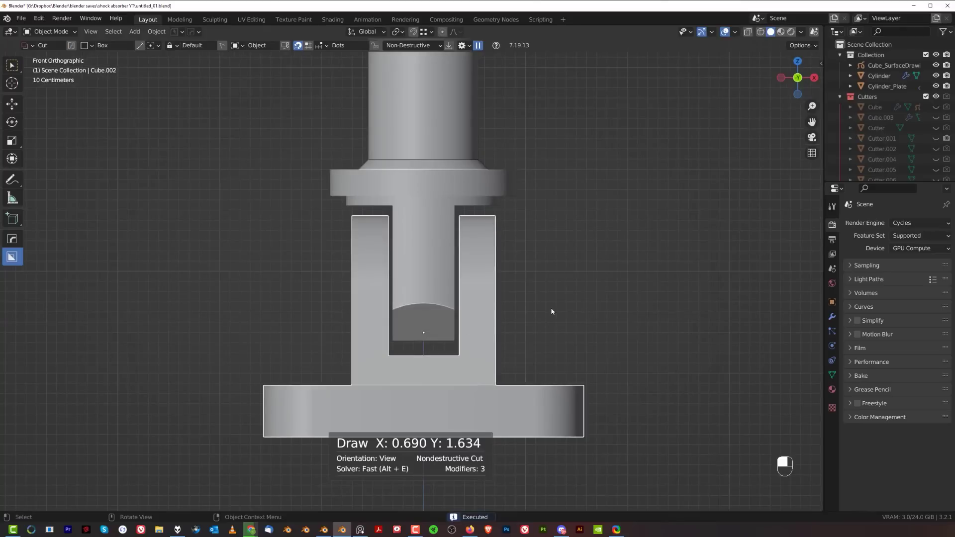
pyautogui.scroll(-1, 484, 282)
# Add a mirror modifier to the slotted base mount so that both prongs match.
pyautogui.hotkey('alt', 'x')
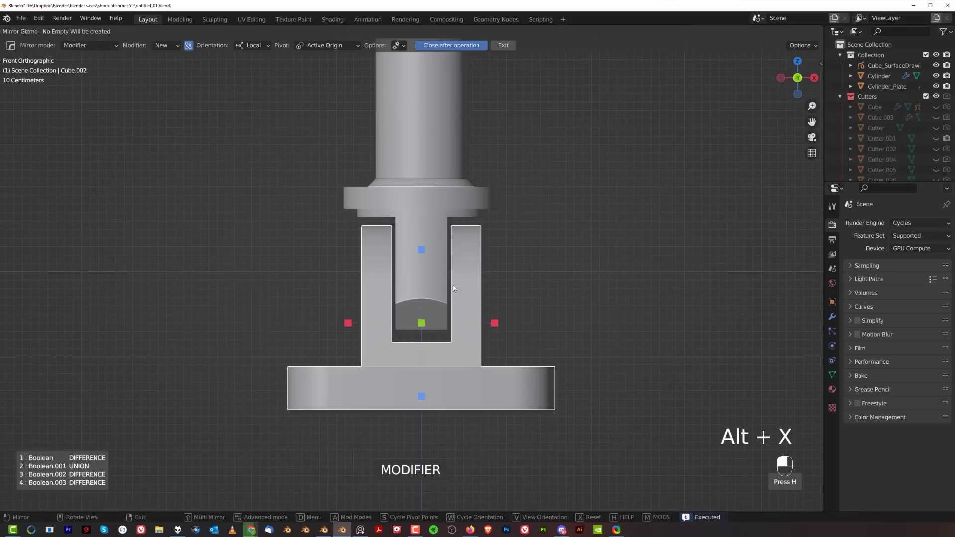
pyautogui.scroll(-1, 590, 274)
pyautogui.moveTo(590, 271); pyautogui.dragTo(386, 343, button='middle')
pyautogui.press('KP_5')
pyautogui.moveTo(386, 343); pyautogui.dragTo(344, 317, button='middle')
pyautogui.scroll(-6, 345, 320)
pyautogui.keyDown('shift'); pyautogui.moveTo(448, 244); pyautogui.dragTo(427, 240, button='middle'); pyautogui.keyUp('shift')
pyautogui.scroll(8, 454, 345)
pyautogui.moveTo(462, 285); pyautogui.dragTo(447, 304, button='middle')
pyautogui.scroll(-3, 443, 306)
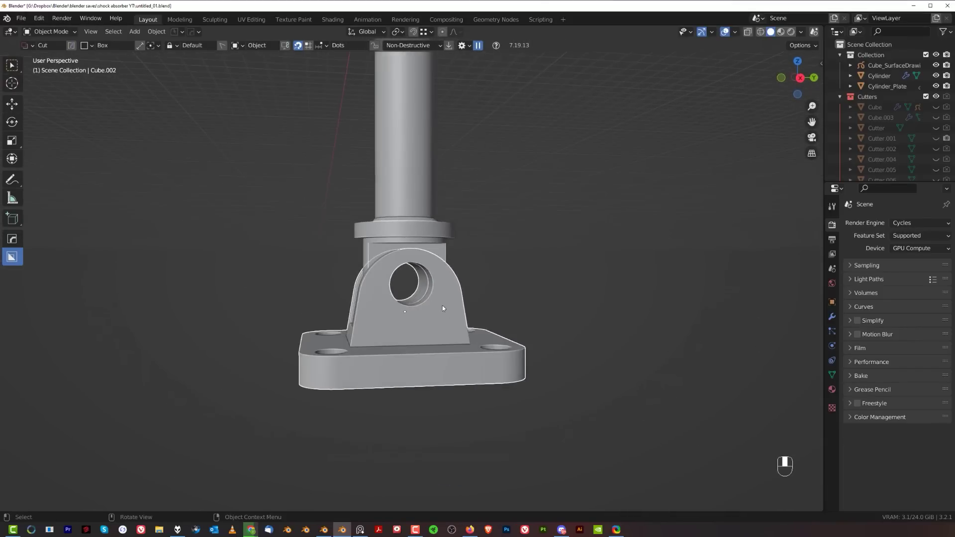
# Recall the base mount's round hole cutter with Ever Scroll and snap the 3D cursor to it.
pyautogui.scroll(3, 443, 305)
pyautogui.press('q')
pyautogui.click(488, 330)
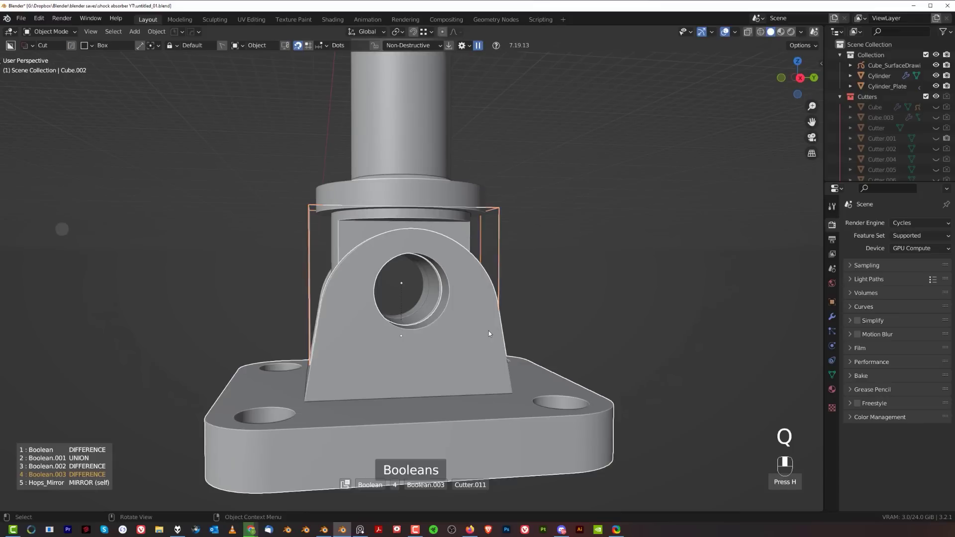
pyautogui.scroll(-1, 488, 330)
pyautogui.click(489, 331)
pyautogui.scroll(-2, 487, 331)
pyautogui.hotkey('shift', 's')
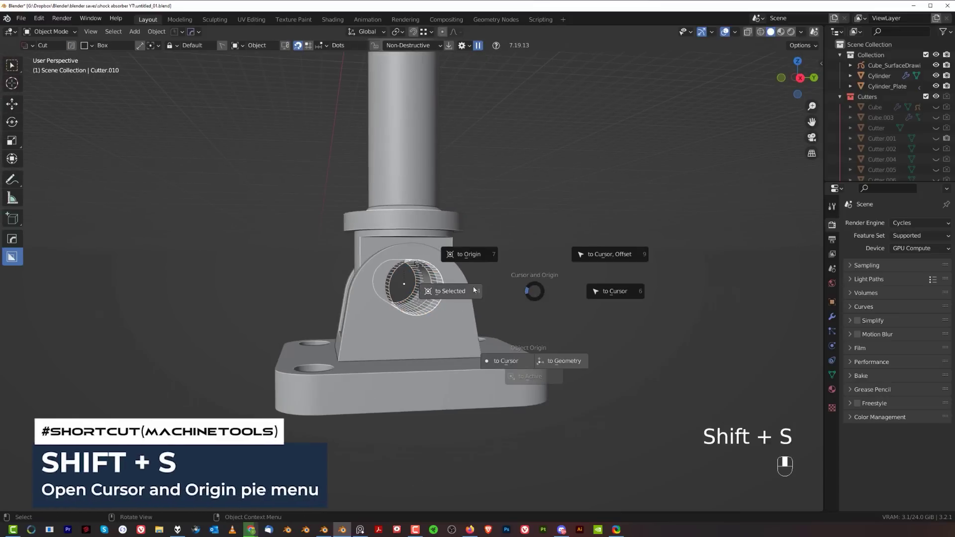
pyautogui.click(472, 292)
# Duplicate the upper joint's pin and move the copy to the 3D cursor in the base mount's hole.
pyautogui.scroll(-7, 469, 292)
pyautogui.keyDown('shift'); pyautogui.moveTo(443, 261); pyautogui.dragTo(450, 352, button='middle'); pyautogui.keyUp('shift')
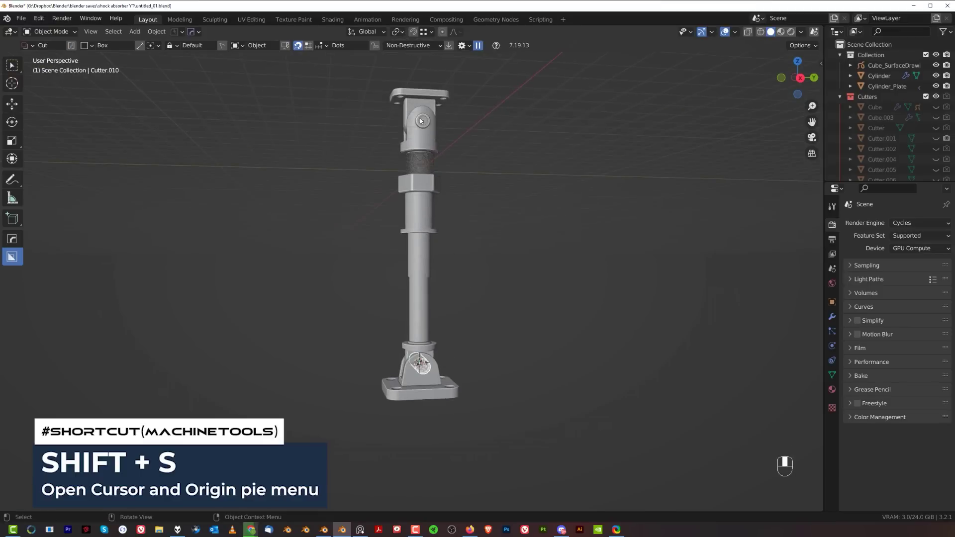
pyautogui.hotkey('shift', 'd')
pyautogui.rightClick(552, 264)
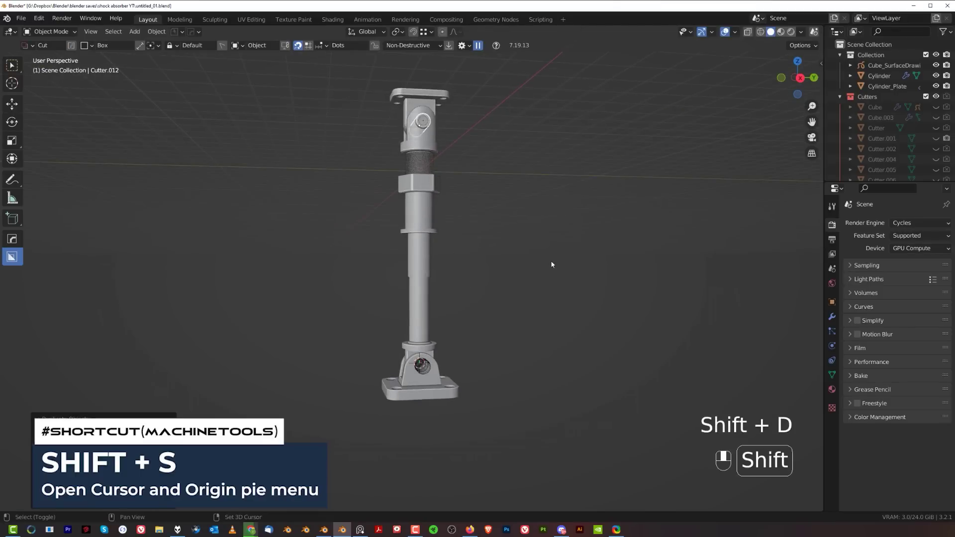
pyautogui.hotkey('shift', 's')
pyautogui.click(634, 261)
# Hide the cutters and shorten the copied pin to 0.729 along X.
pyautogui.scroll(3, 474, 376)
pyautogui.keyDown('shift'); pyautogui.moveTo(471, 373); pyautogui.dragTo(542, 265, button='middle'); pyautogui.keyUp('shift')
pyautogui.moveTo(542, 265); pyautogui.dragTo(624, 268, button='middle')
pyautogui.hotkey('shift', '2')
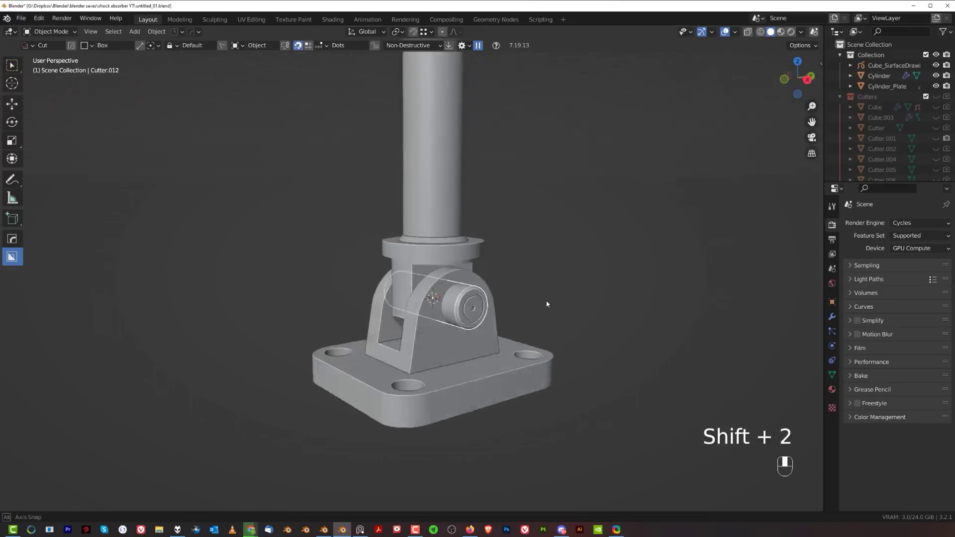
pyautogui.press('s')
pyautogui.moveTo(789, 366); pyautogui.dragTo(704, 356, button='middle')
pyautogui.click(651, 353)
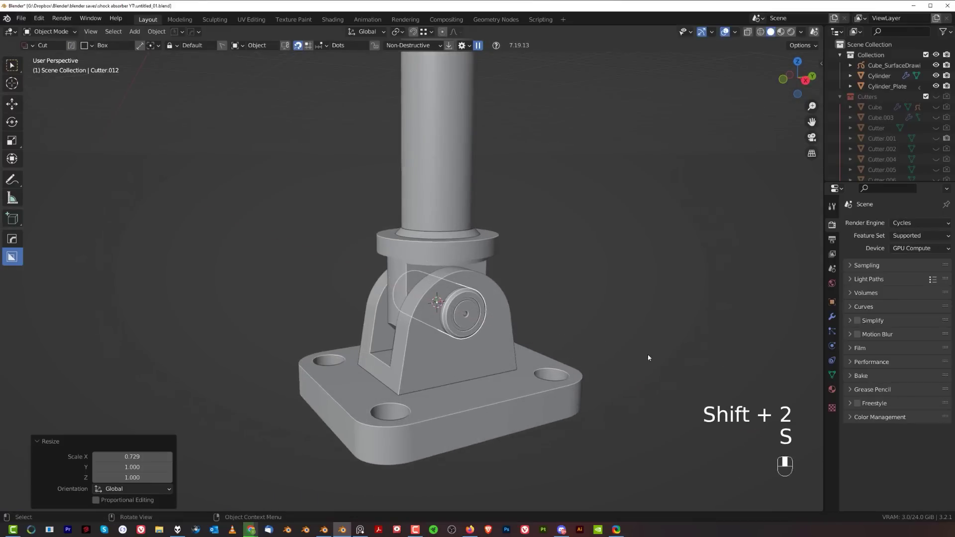
# Scale the copied pin uniformly to 0.972.
pyautogui.press('s')
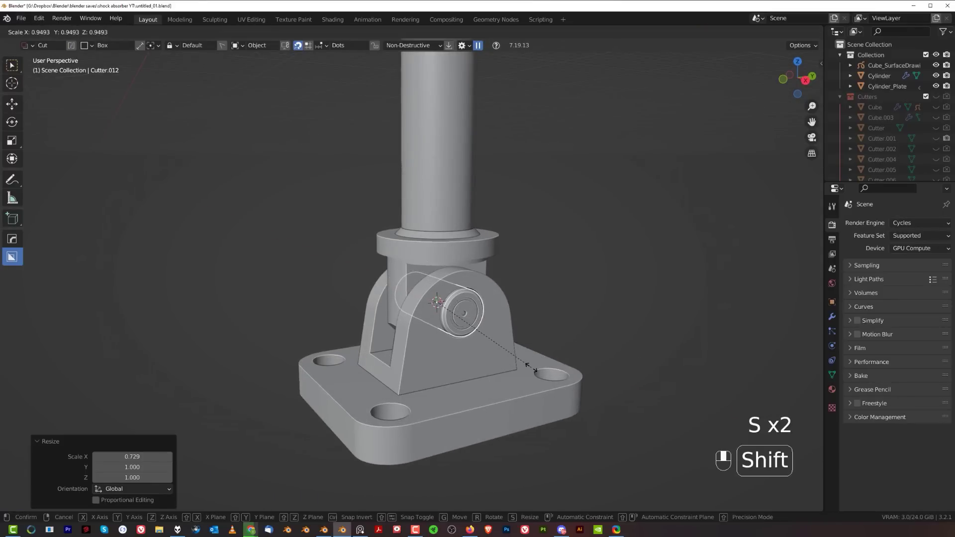
pyautogui.click(573, 368)
pyautogui.rightClick(570, 348)
pyautogui.scroll(1, 368, 334)
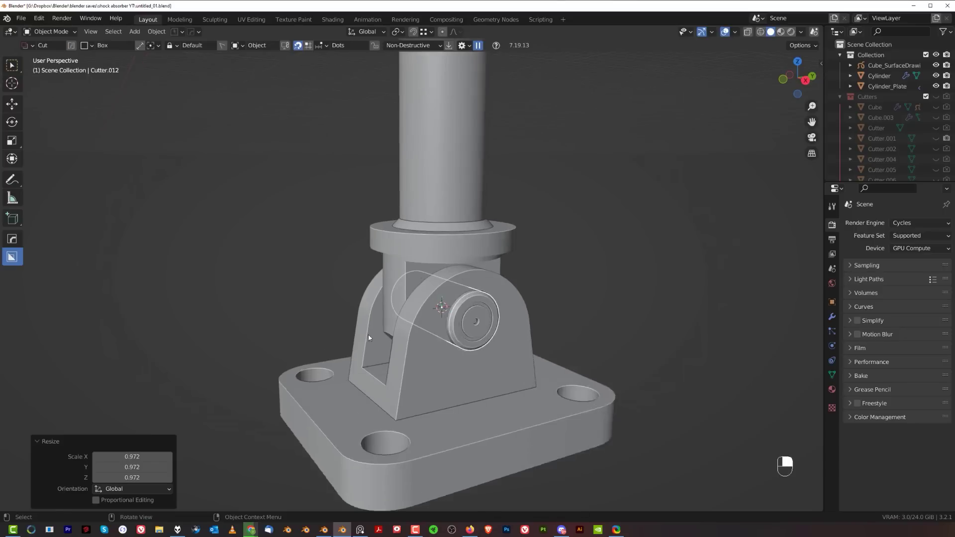
pyautogui.keyDown('shift'); pyautogui.moveTo(450, 325); pyautogui.dragTo(380, 273, button='middle'); pyautogui.keyUp('shift')
pyautogui.scroll(4, 380, 273)
# Undo the last change and select the base mount.
pyautogui.hotkey('ctrl', 'z')
pyautogui.click(470, 205)
pyautogui.scroll(-3, 462, 225)
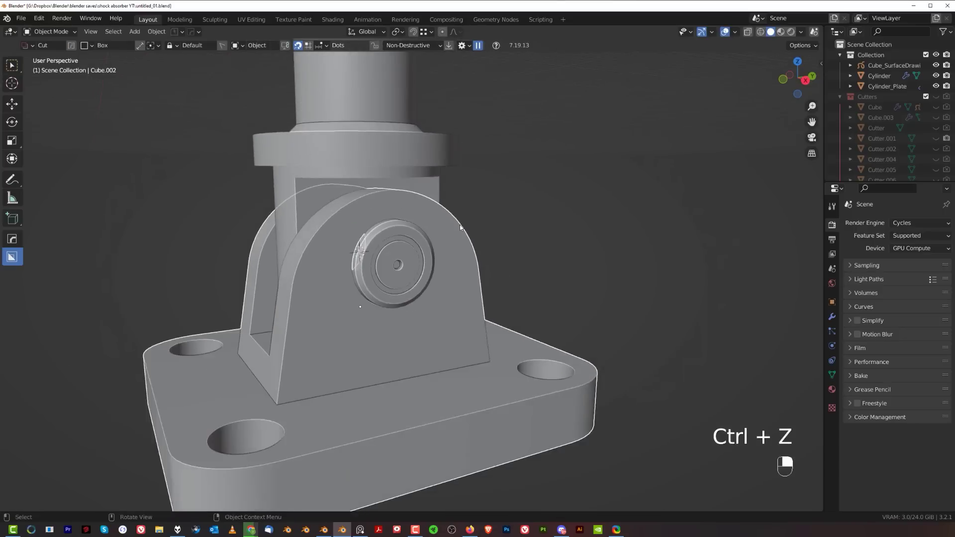
# Examine the lower pin joint and the full length of the shock absorber for fit and proportions.
pyautogui.moveTo(433, 228); pyautogui.dragTo(473, 224, button='middle')
pyautogui.scroll(-3, 470, 229)
pyautogui.moveTo(440, 277); pyautogui.dragTo(446, 274, button='middle')
pyautogui.scroll(-6, 447, 273)
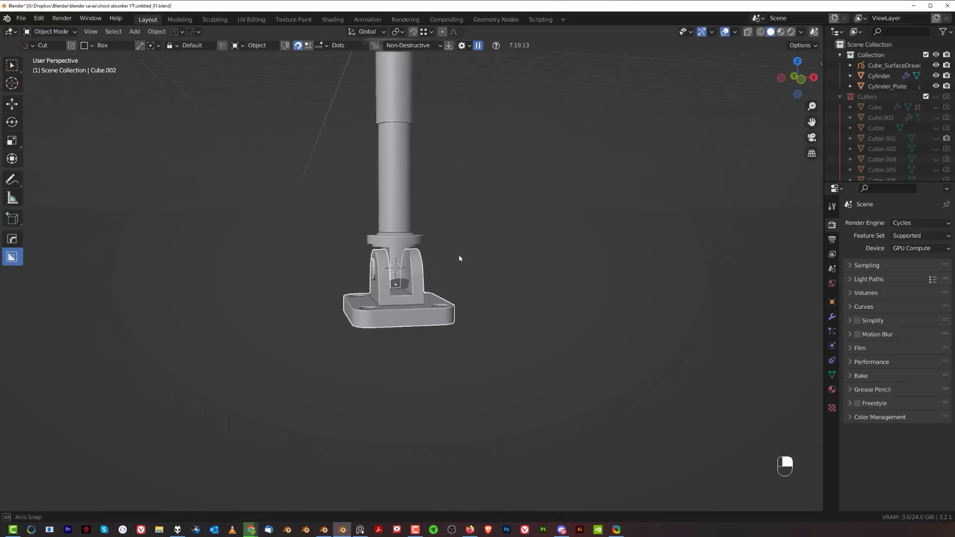
pyautogui.keyDown('shift'); pyautogui.moveTo(423, 244); pyautogui.dragTo(440, 307, button='middle'); pyautogui.keyUp('shift')
pyautogui.scroll(2, 462, 278)
pyautogui.scroll(2, 414, 276)
pyautogui.scroll(2, 397, 300)
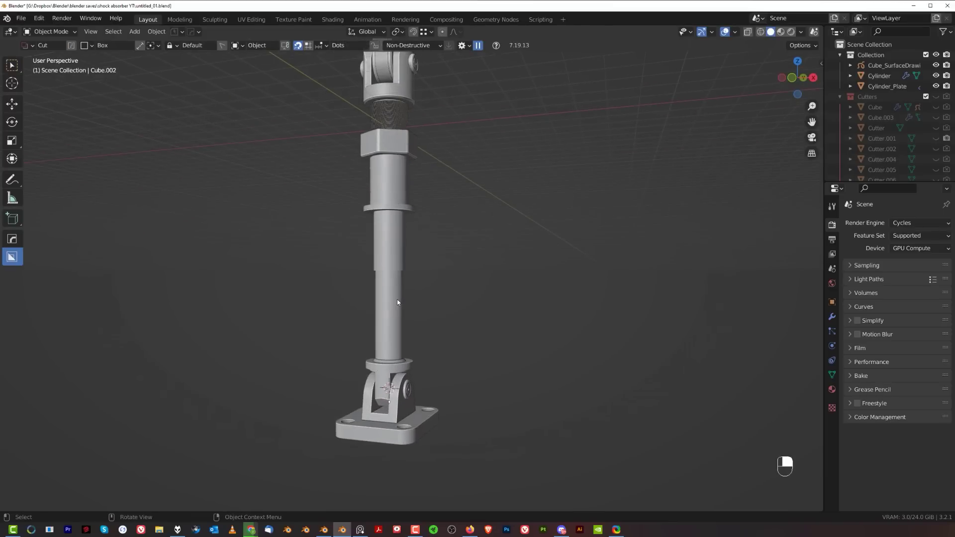
pyautogui.keyDown('shift'); pyautogui.click(397, 297); pyautogui.keyUp('shift')
pyautogui.scroll(2, 410, 272)
pyautogui.keyDown('shift'); pyautogui.moveTo(411, 275); pyautogui.dragTo(458, 272, button='middle'); pyautogui.keyUp('shift')
pyautogui.scroll(-2, 407, 239)
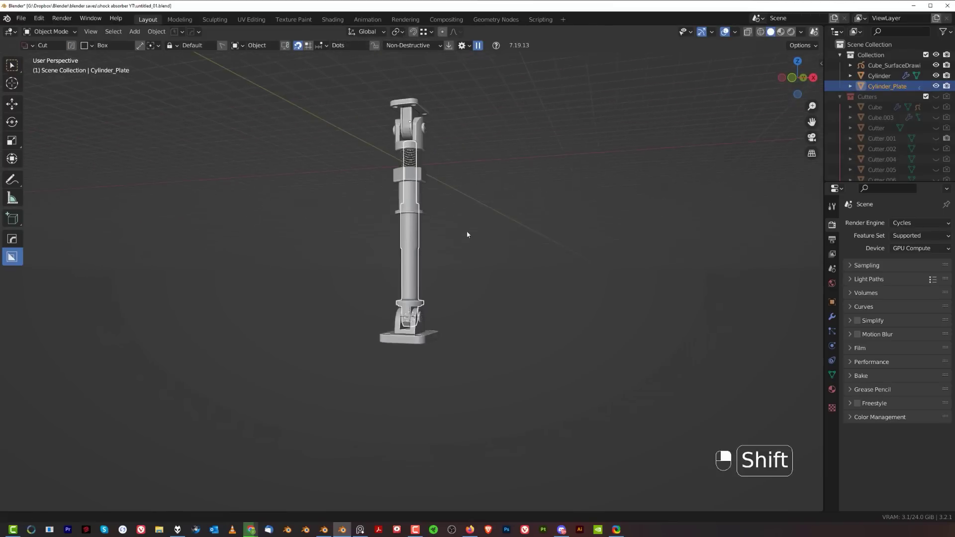
# In front orthographic view, select all visible shock absorber parts and duplicate them in place.
pyautogui.moveTo(467, 234); pyautogui.dragTo(390, 188, button='middle')
pyautogui.press('KP_1')
pyautogui.press('KP_5')
pyautogui.keyDown('shift'); pyautogui.moveTo(483, 258); pyautogui.dragTo(454, 260, button='middle'); pyautogui.keyUp('shift')
pyautogui.scroll(1, 481, 275)
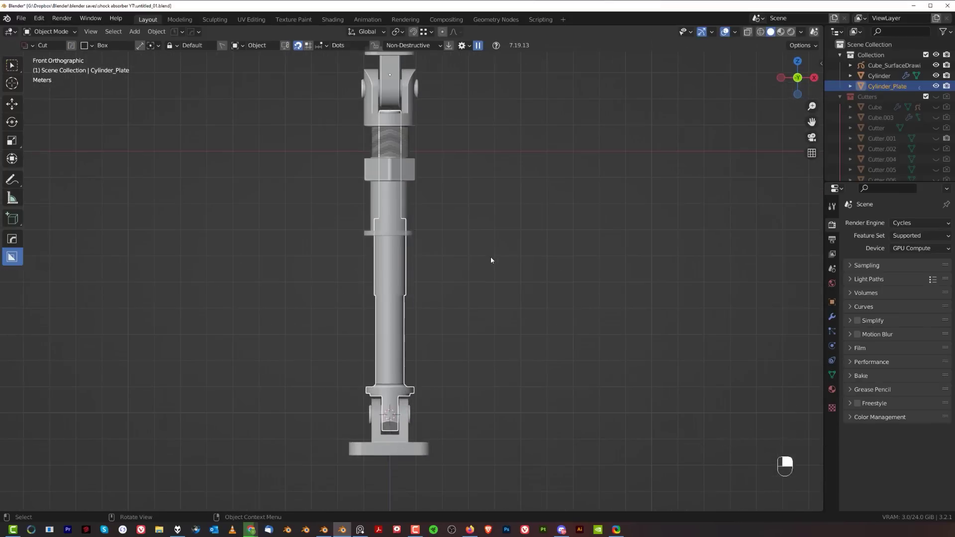
pyautogui.scroll(-2, 491, 258)
pyautogui.press('m')
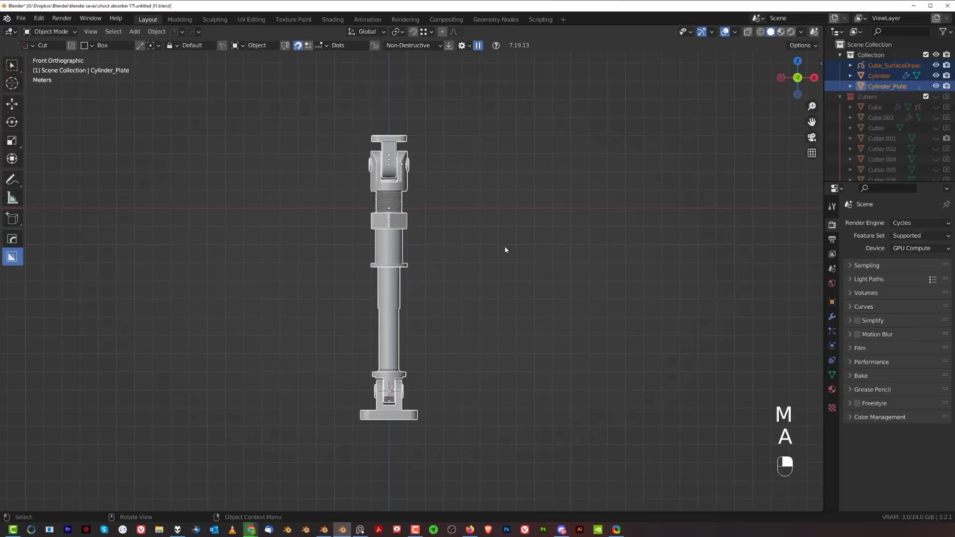
pyautogui.press('m')
pyautogui.hotkey('shift', 'd')
pyautogui.rightClick(540, 248)
# Move the duplicated shock absorber parts into a new collection named "backup".
pyautogui.press('m')
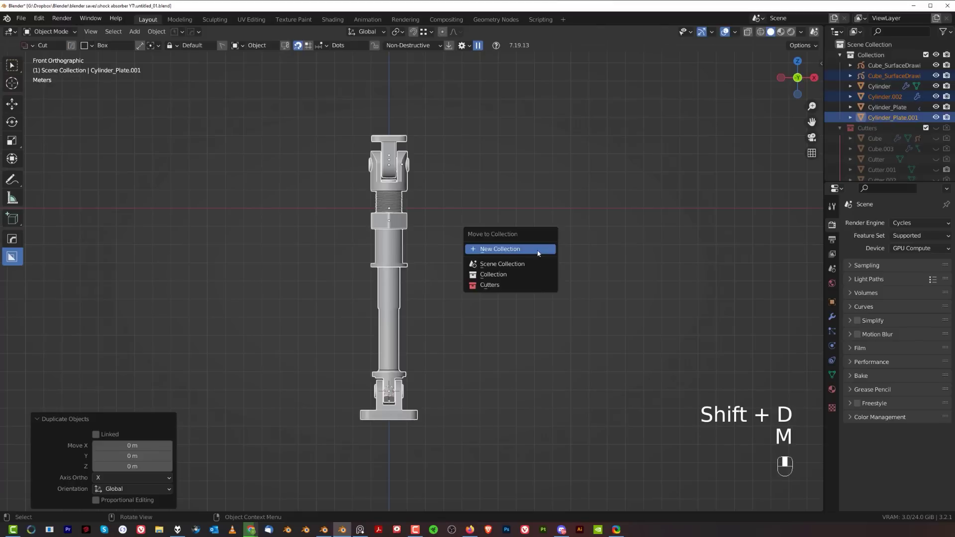
pyautogui.click(539, 249)
pyautogui.write('back')
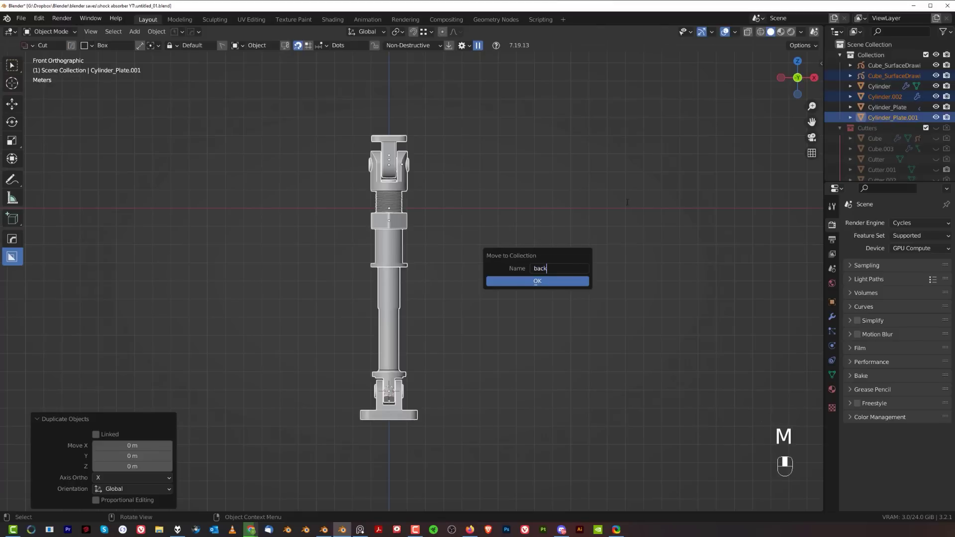
pyautogui.write('up')
pyautogui.press('Return')
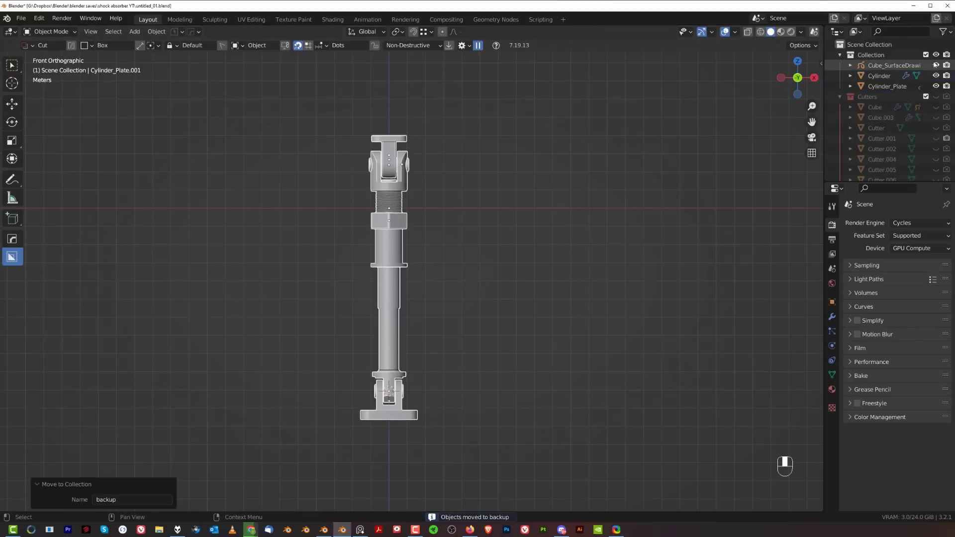
# Hide the Collection, backup and back\ collections to isolate the parts that belong to none of them.
pyautogui.click(937, 55)
pyautogui.moveTo(570, 218); pyautogui.dragTo(580, 220, button='middle')
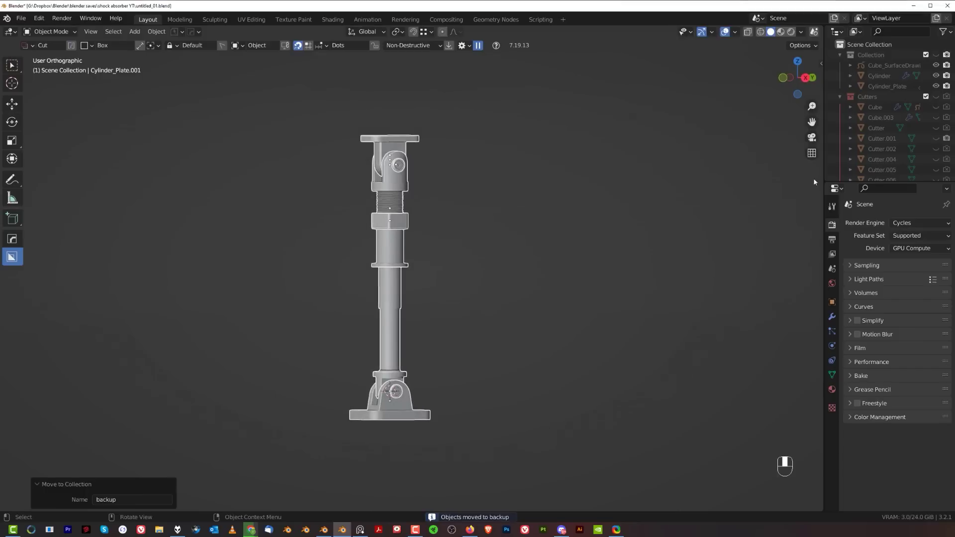
pyautogui.scroll(-5, 920, 124)
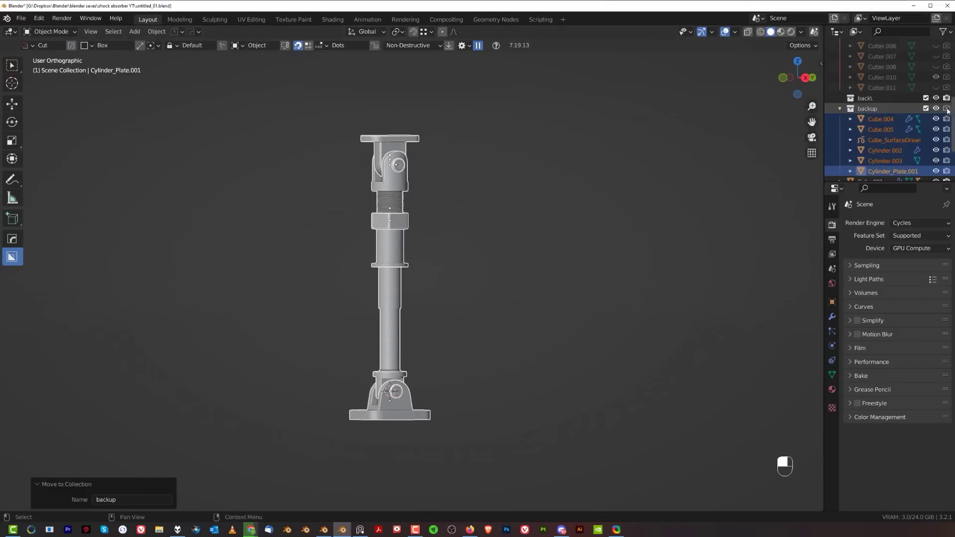
pyautogui.click(936, 108)
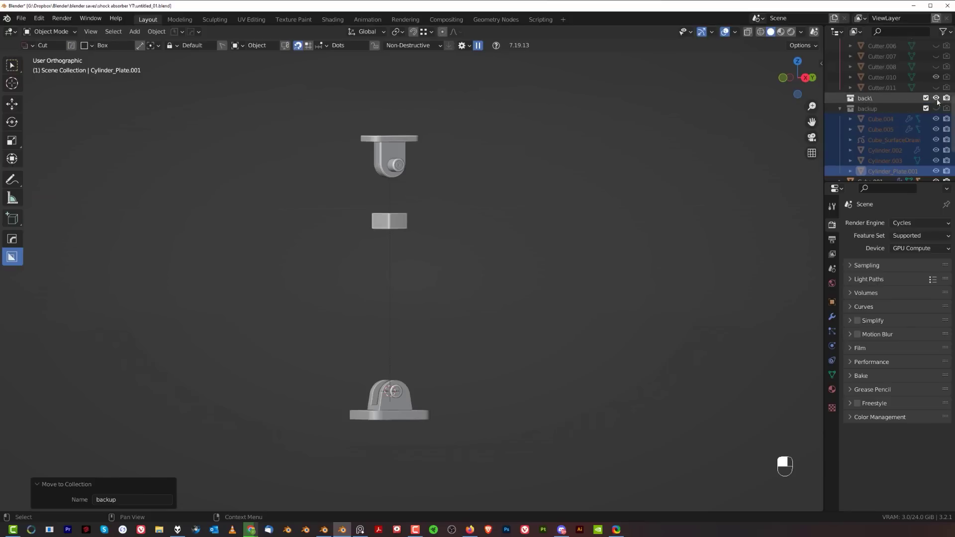
pyautogui.click(936, 98)
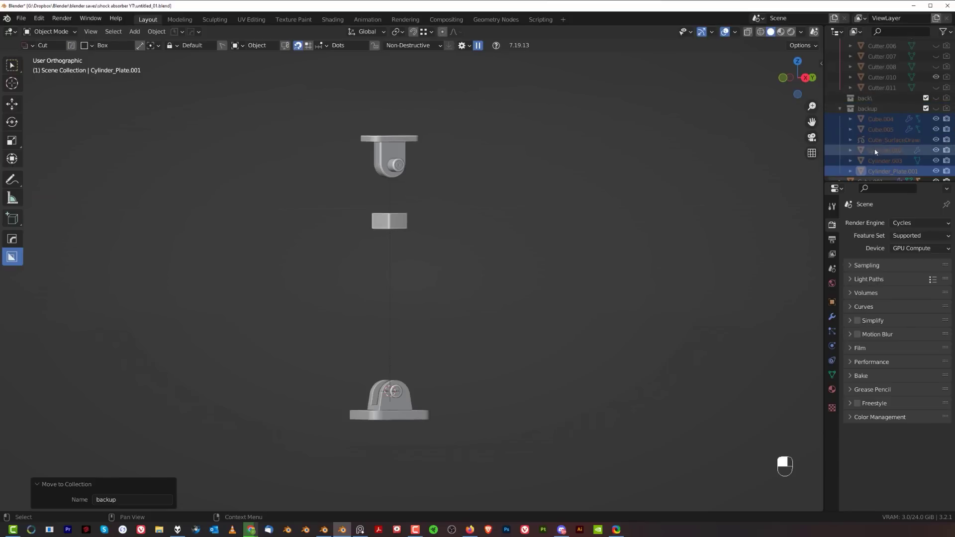
pyautogui.scroll(5, 891, 114)
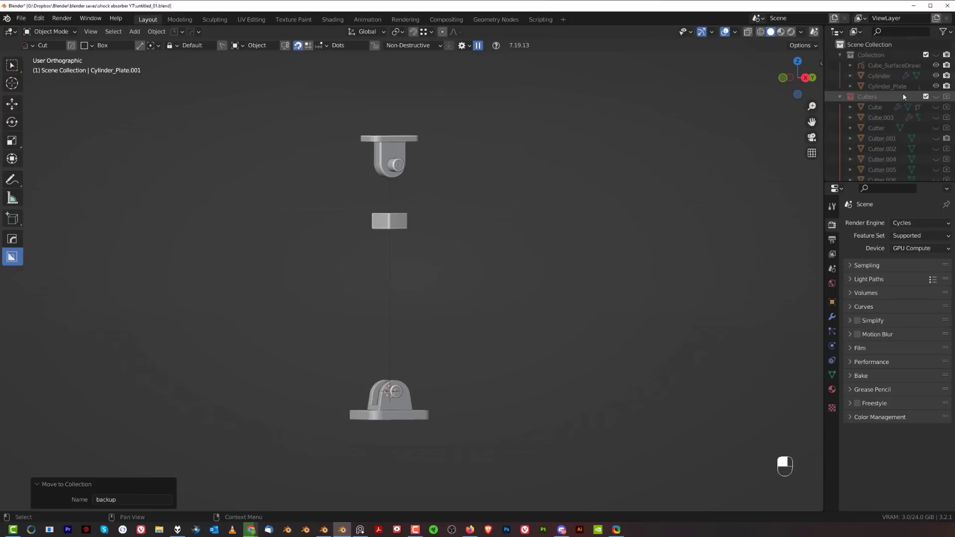
pyautogui.click(937, 55)
pyautogui.click(938, 56)
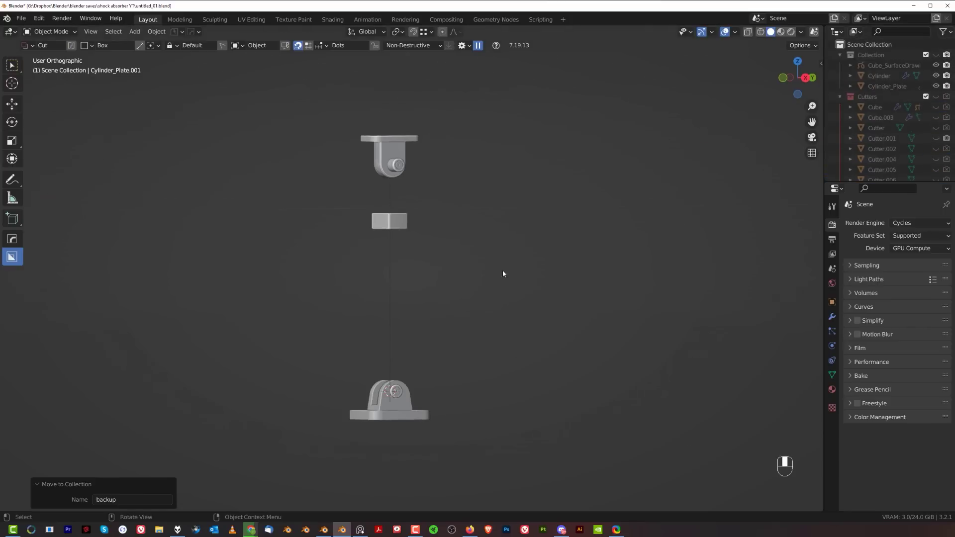
# Duplicate the remaining end mounts, pins and nut in place and move the copies into the backup collection.
pyautogui.press('KP_5')
pyautogui.press('a')
pyautogui.hotkey('shift', 'd')
pyautogui.rightClick(535, 221)
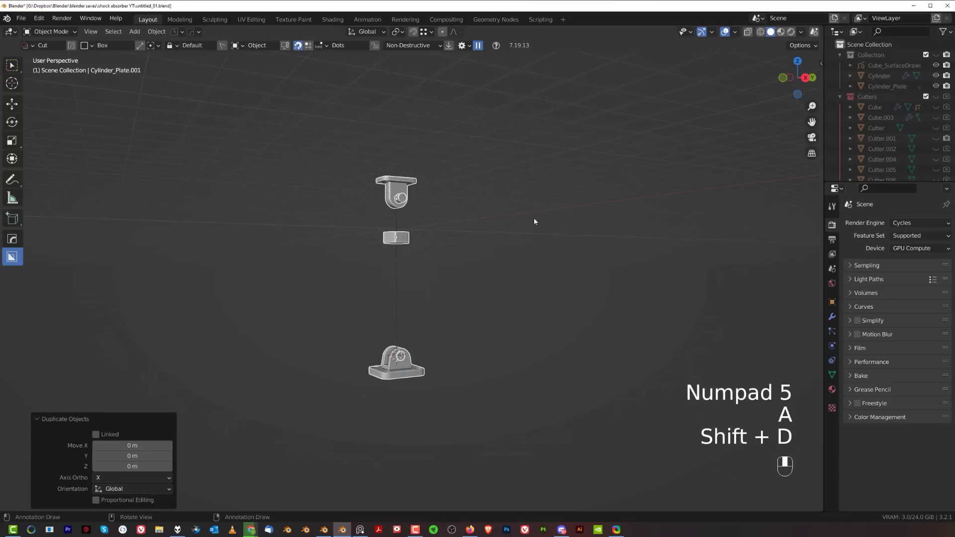
pyautogui.press('m')
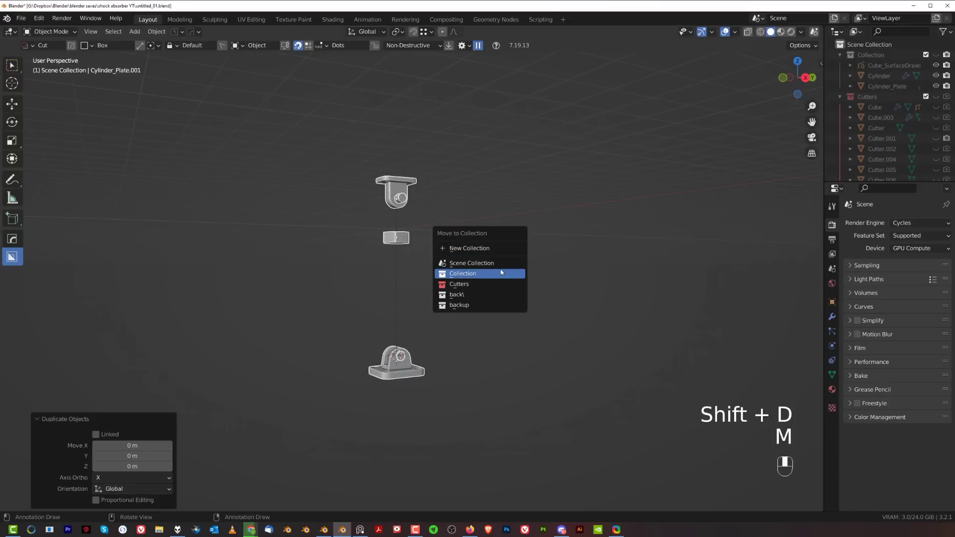
pyautogui.click(488, 296)
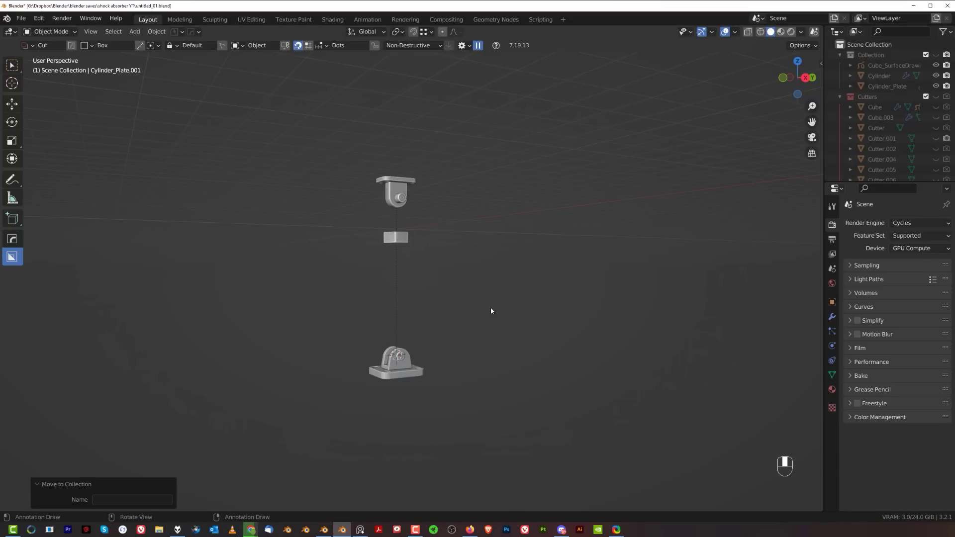
# Delete the empty "back\" collection.
pyautogui.click(871, 107)
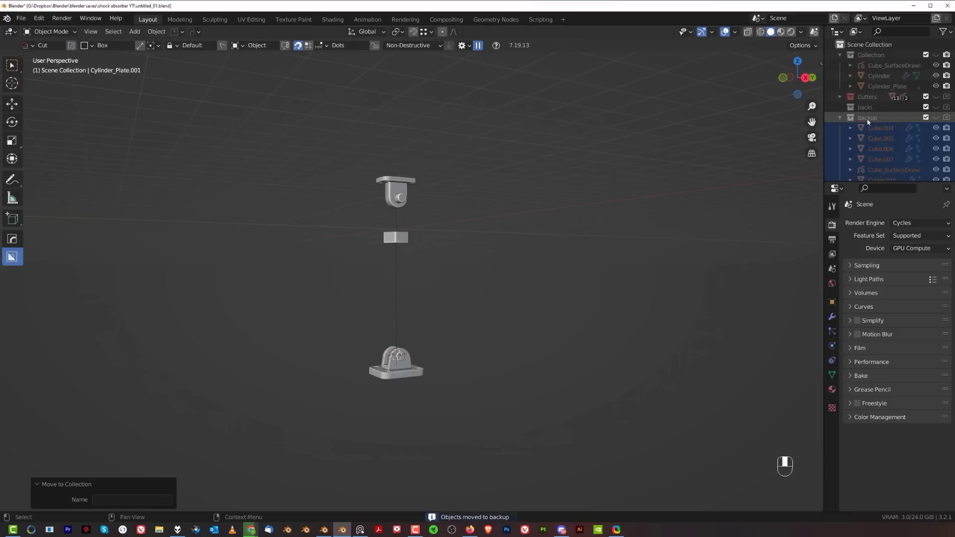
pyautogui.rightClick(871, 108)
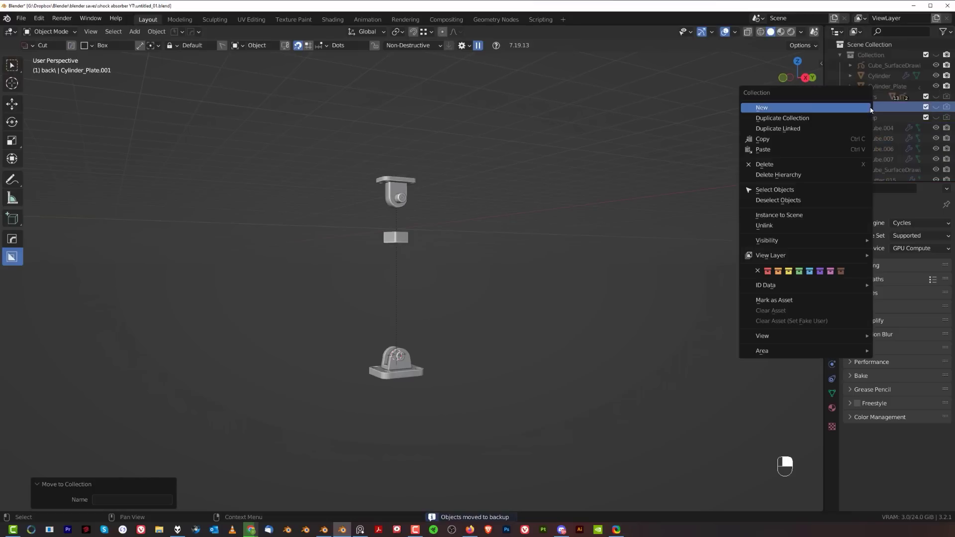
pyautogui.click(844, 179)
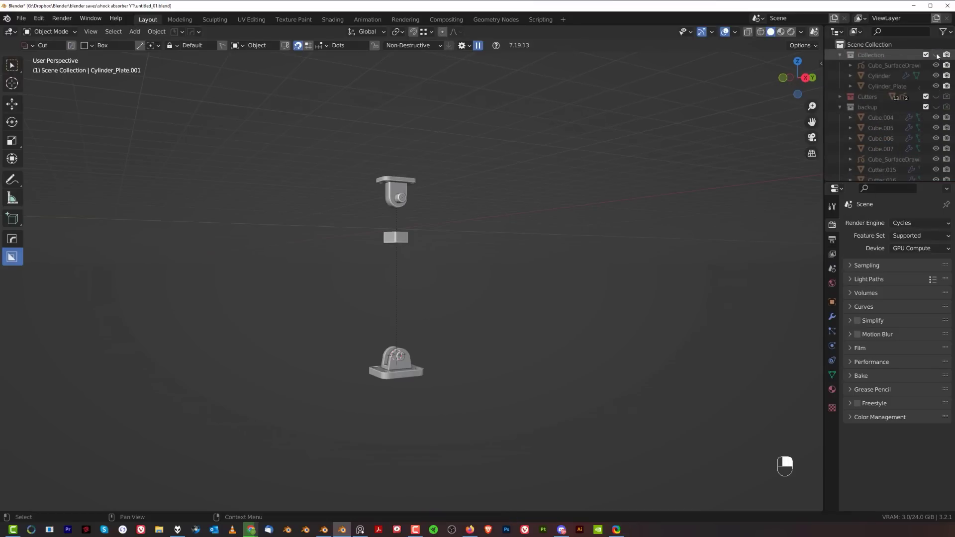
# Move the loose original parts into Collection, compare it with backup, and leave only Collection shown.
pyautogui.press('m')
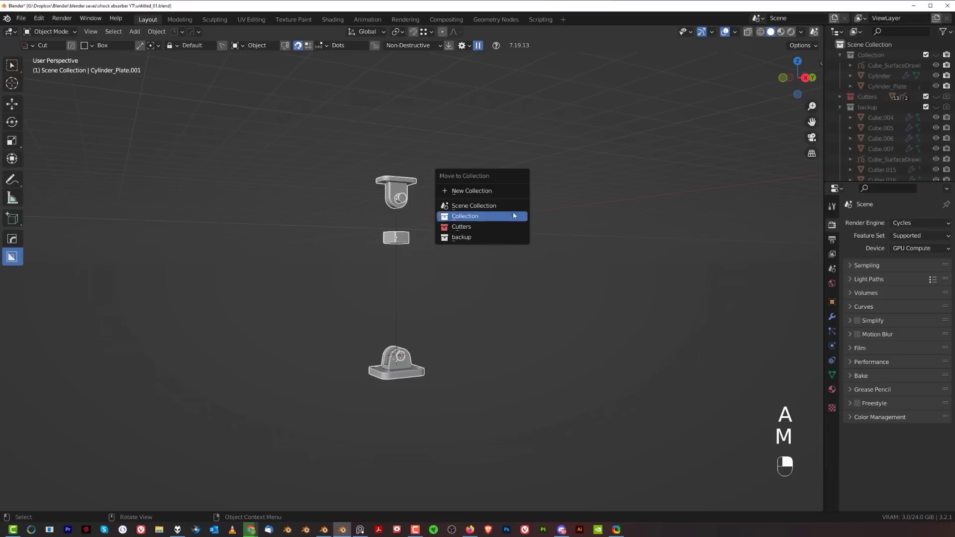
pyautogui.click(515, 217)
pyautogui.click(936, 56)
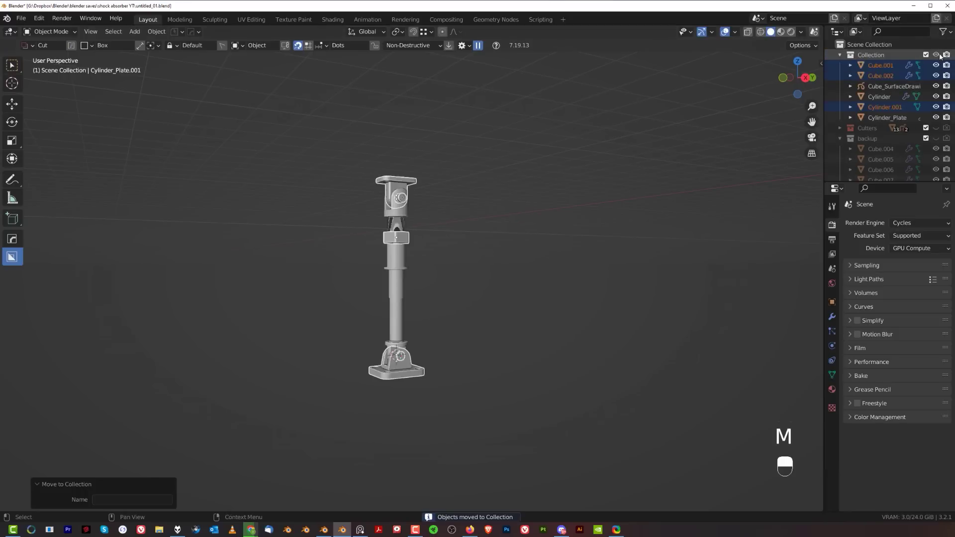
pyautogui.click(936, 55)
pyautogui.click(936, 139)
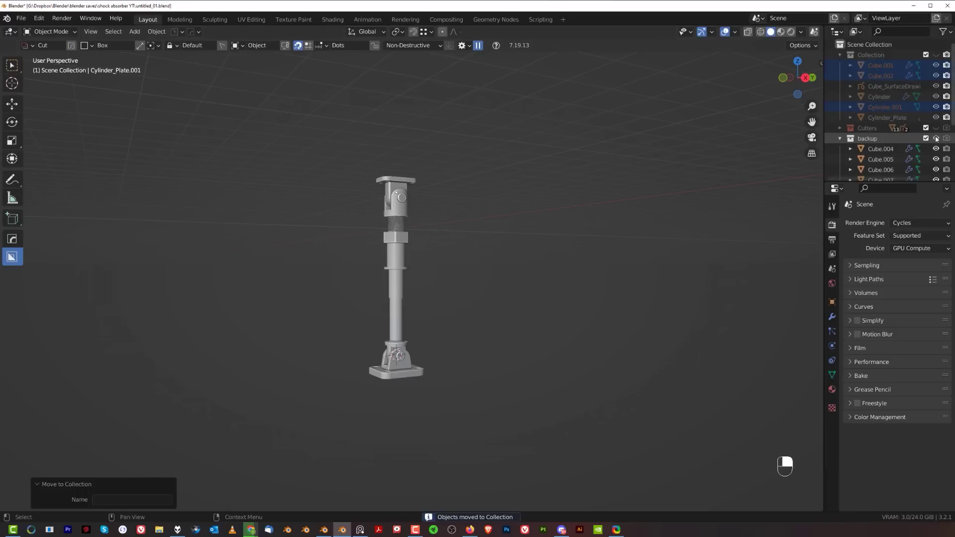
pyautogui.click(937, 139)
pyautogui.click(936, 55)
# Examine the complete shock absorber from several angles, including its joints and threaded shaft.
pyautogui.scroll(2, 597, 228)
pyautogui.moveTo(472, 224); pyautogui.dragTo(514, 232, button='middle')
pyautogui.keyDown('shift'); pyautogui.moveTo(515, 232); pyautogui.dragTo(501, 343, button='middle'); pyautogui.keyUp('shift')
pyautogui.scroll(1, 513, 233)
pyautogui.press('a')
pyautogui.scroll(3, 501, 219)
pyautogui.moveTo(501, 343); pyautogui.dragTo(489, 314, button='middle')
pyautogui.press('a')
pyautogui.press('a')
pyautogui.scroll(2, 497, 325)
pyautogui.moveTo(489, 315); pyautogui.dragTo(542, 269, button='middle')
pyautogui.scroll(-3, 595, 329)
pyautogui.scroll(-4, 595, 330)
pyautogui.scroll(3, 502, 256)
pyautogui.scroll(-2, 507, 274)
pyautogui.moveTo(497, 273)
pyautogui.keyDown('shift'); pyautogui.mouseDown(button='middle')
pyautogui.moveTo(505, 292)
pyautogui.moveTo(479, 223)
pyautogui.moveTo(481, 269)
pyautogui.mouseUp(button='middle'); pyautogui.keyUp('shift')
# Select all shock absorber parts and apply their modifiers with HardOps Smart Apply.
pyautogui.press('a')
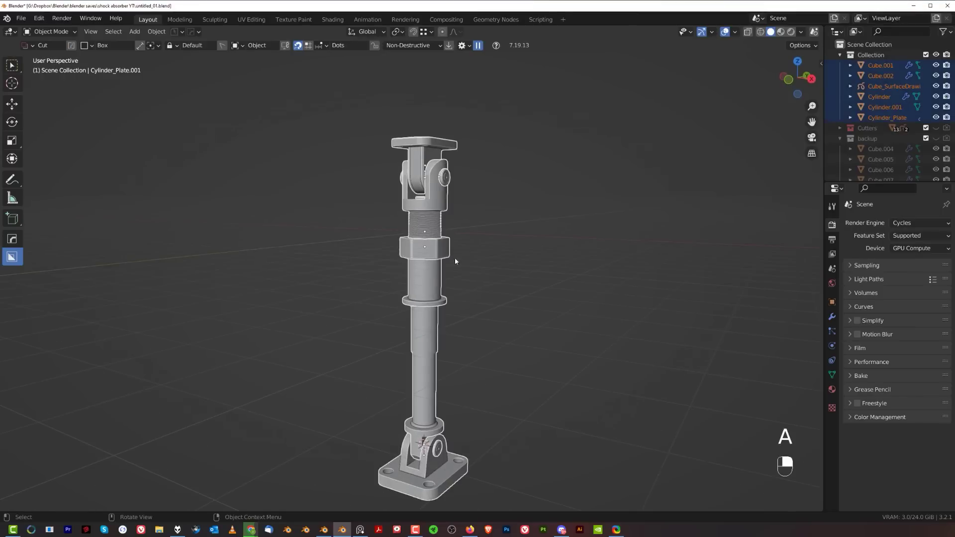
pyautogui.press('q')
pyautogui.moveTo(545, 300)
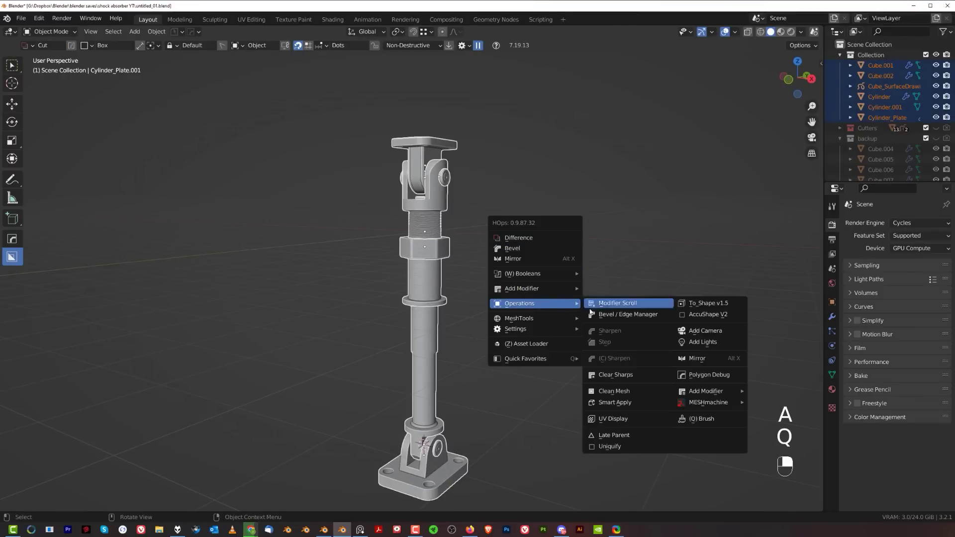
pyautogui.click(625, 402)
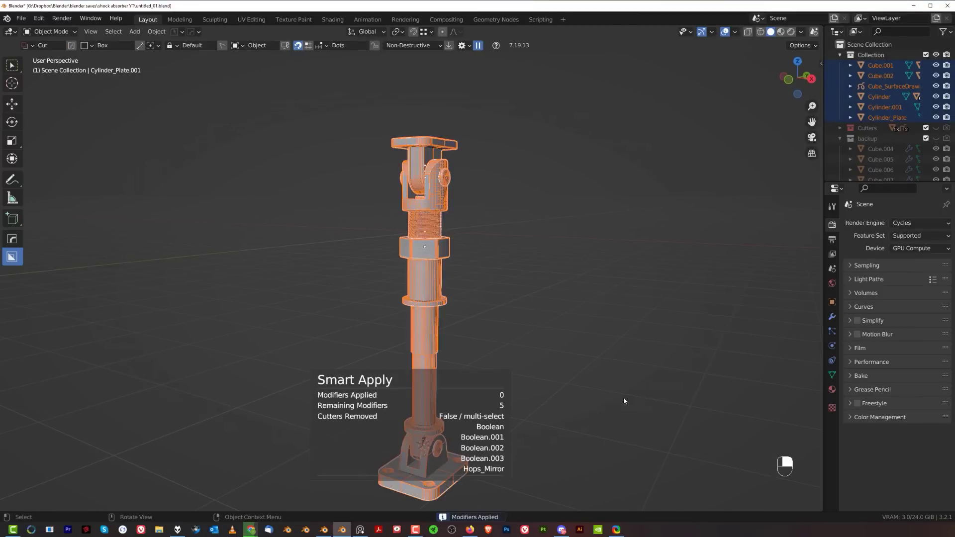
# Duplicate the whole shock absorber and place the copy about 3.57 m along the X axis.
pyautogui.scroll(-3, 533, 309)
pyautogui.scroll(2, 507, 285)
pyautogui.keyDown('shift'); pyautogui.moveTo(533, 309); pyautogui.dragTo(521, 278, button='middle'); pyautogui.keyUp('shift')
pyautogui.scroll(-3, 521, 278)
pyautogui.hotkey('shift', 'd')
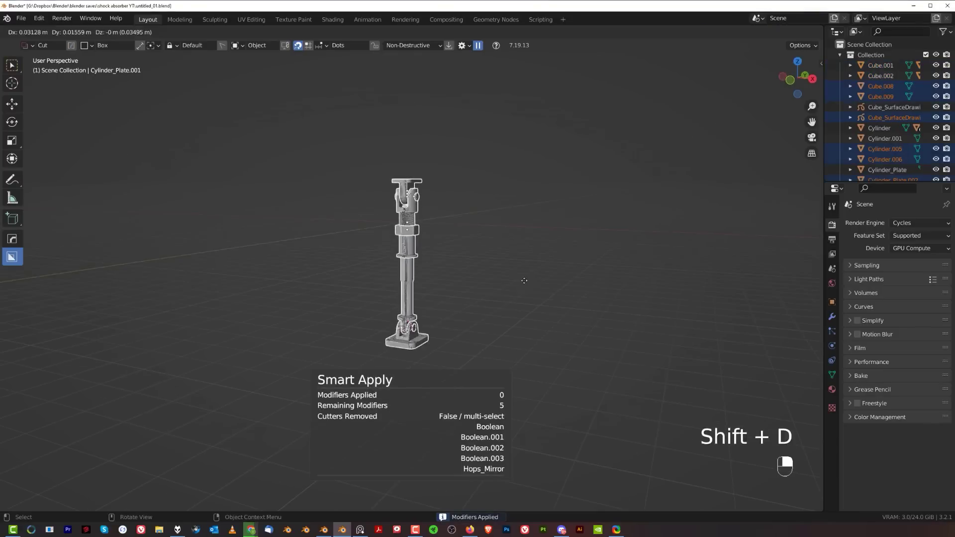
pyautogui.middleClick(528, 282)
pyautogui.click(562, 311)
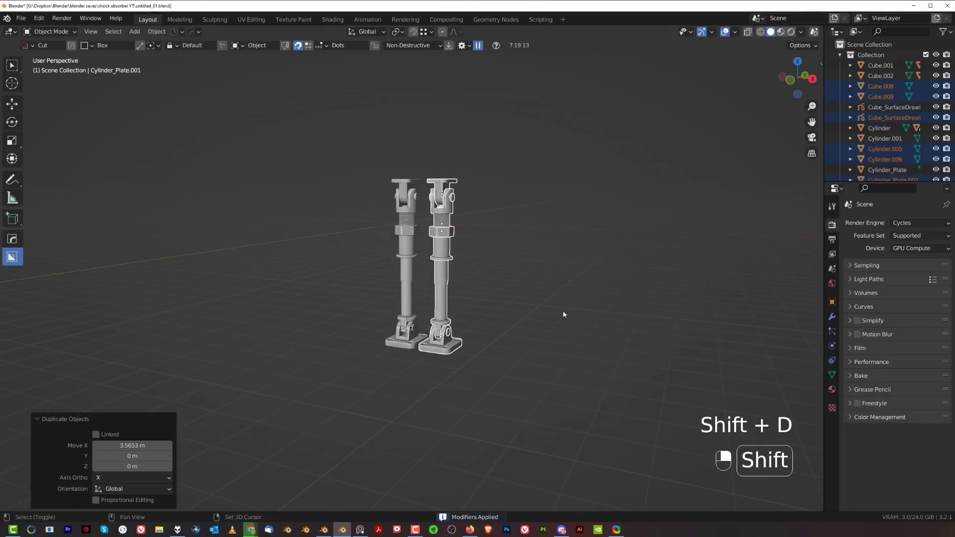
# In front orthographic view, select both inner rods and place the 3D cursor midway between them.
pyautogui.scroll(3, 562, 316)
pyautogui.moveTo(506, 351); pyautogui.dragTo(502, 289, button='middle')
pyautogui.press('`')
pyautogui.press('KP_5')
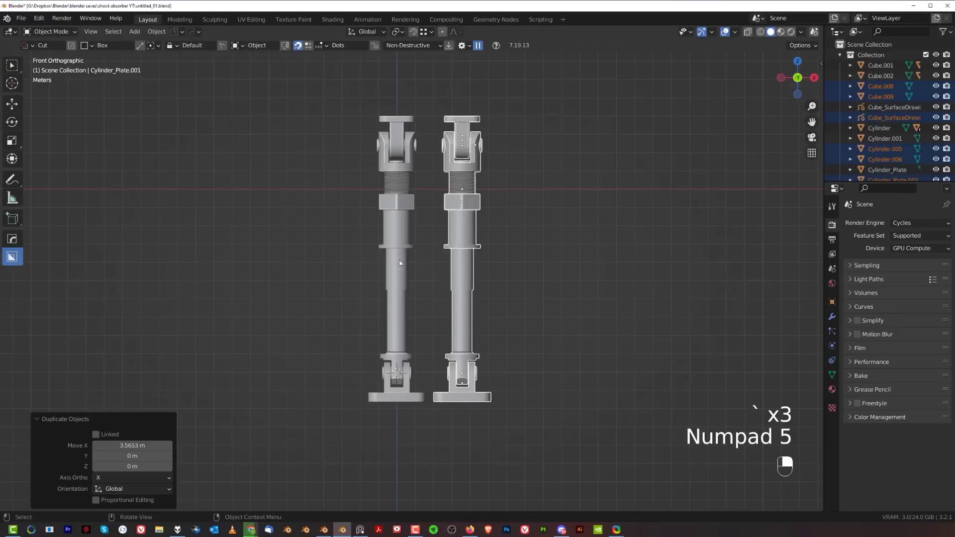
pyautogui.click(400, 264)
pyautogui.keyDown('shift'); pyautogui.click(465, 277); pyautogui.keyUp('shift')
pyautogui.scroll(2, 465, 278)
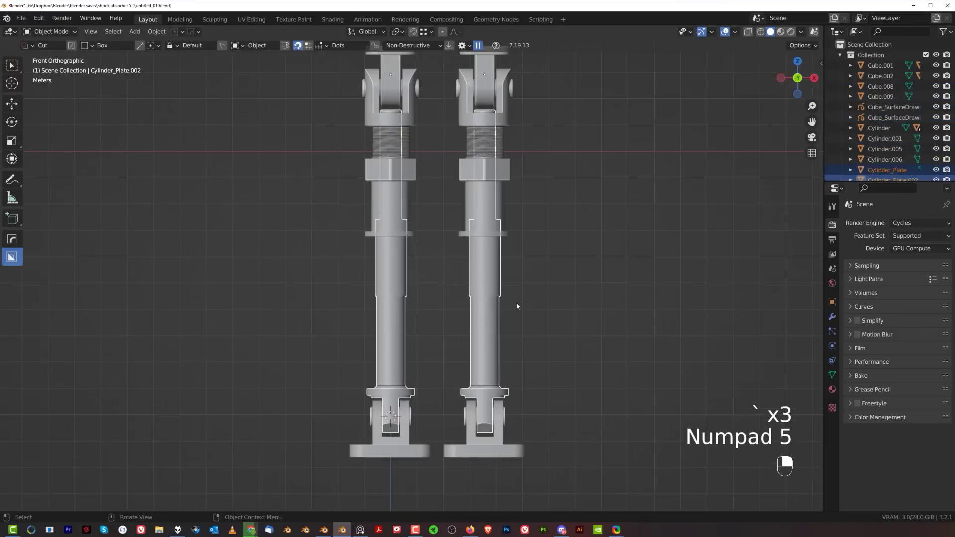
pyautogui.hotkey('shift', 's')
pyautogui.click(442, 309)
pyautogui.scroll(-2, 533, 235)
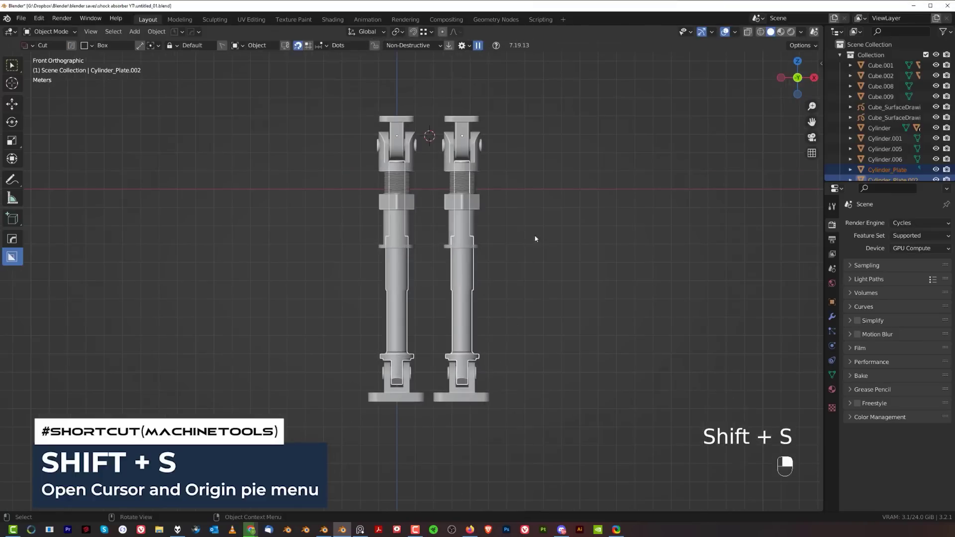
# Add a cube at the 3D cursor and move it down between the two shock absorber shafts.
pyautogui.hotkey('shift', 'a')
pyautogui.click(437, 176)
pyautogui.hotkey('shift', 'a')
pyautogui.moveTo(553, 243)
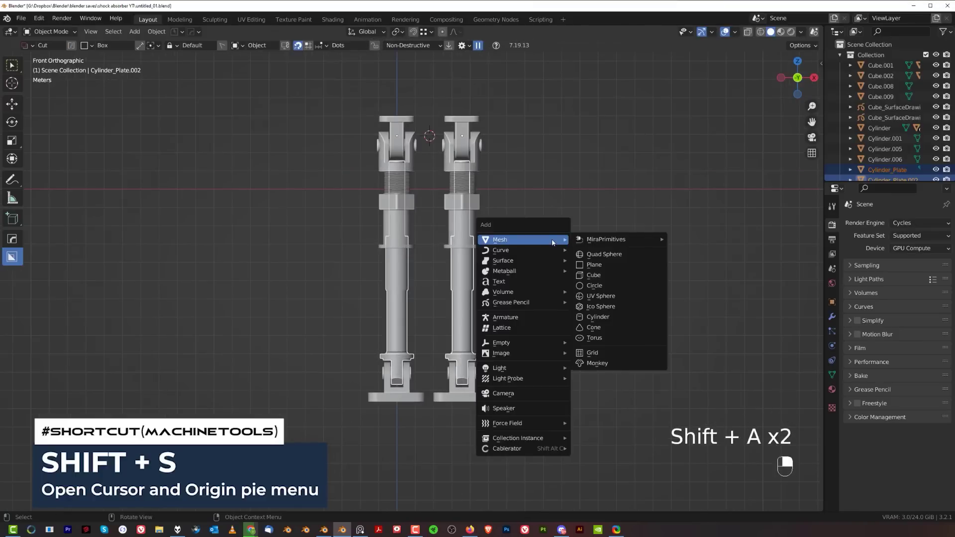
pyautogui.click(594, 275)
pyautogui.press('g')
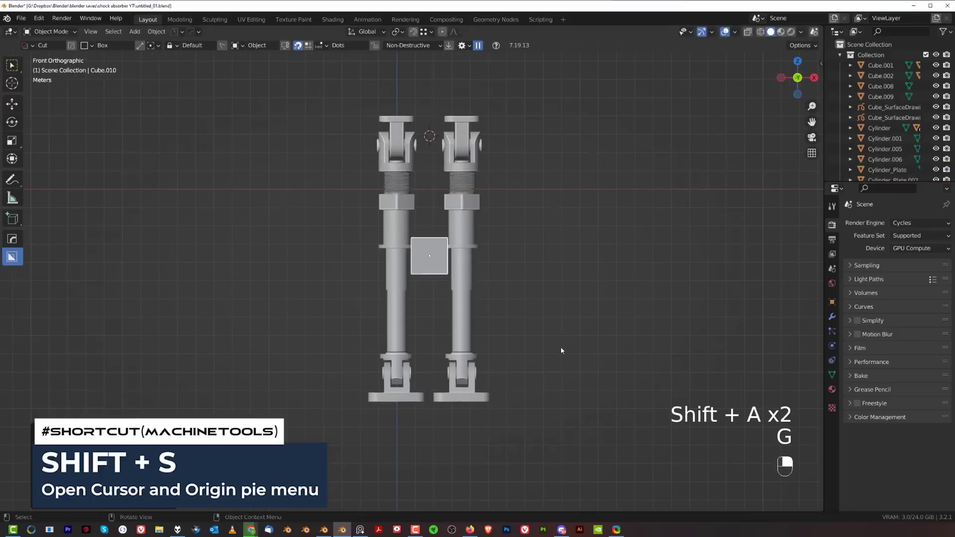
pyautogui.click(503, 348)
# Scale the cube uniformly to about 2.9 and move it down about 0.44 m along Z, below the nuts.
pyautogui.scroll(3, 504, 347)
pyautogui.press('s')
pyautogui.click(503, 257)
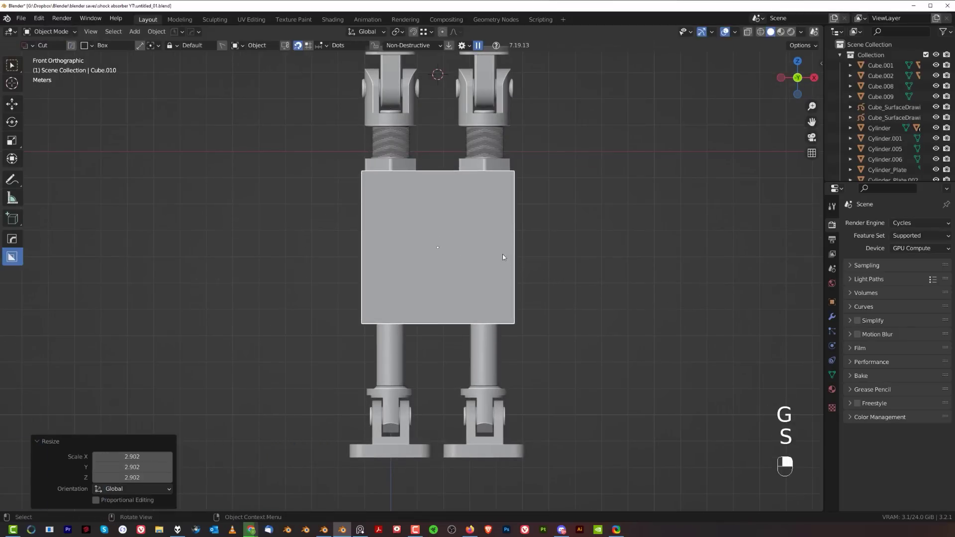
pyautogui.scroll(2, 557, 269)
pyautogui.press('g')
pyautogui.press('z')
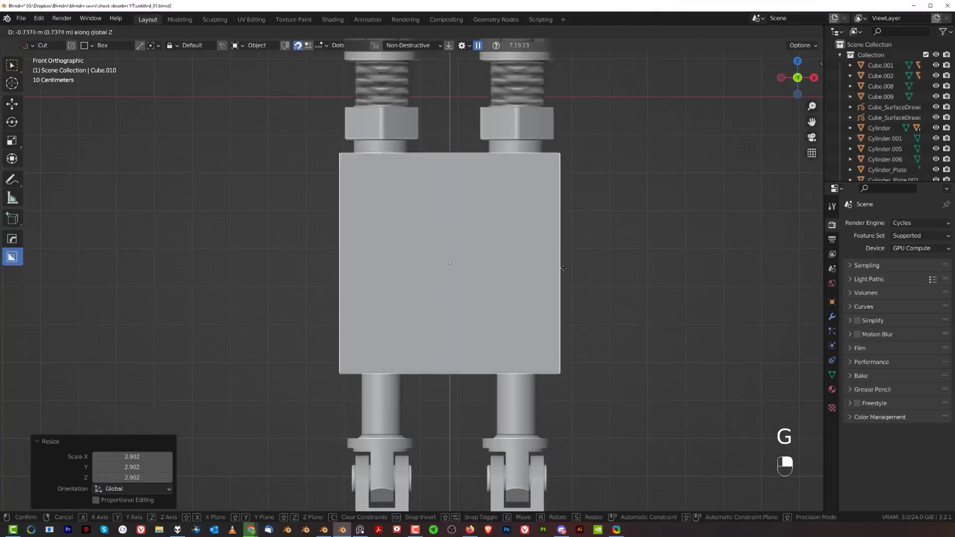
pyautogui.click(565, 260)
# Scale the block to 0.386 along Y and apply its scale.
pyautogui.moveTo(564, 260); pyautogui.dragTo(612, 287, button='middle')
pyautogui.press('s')
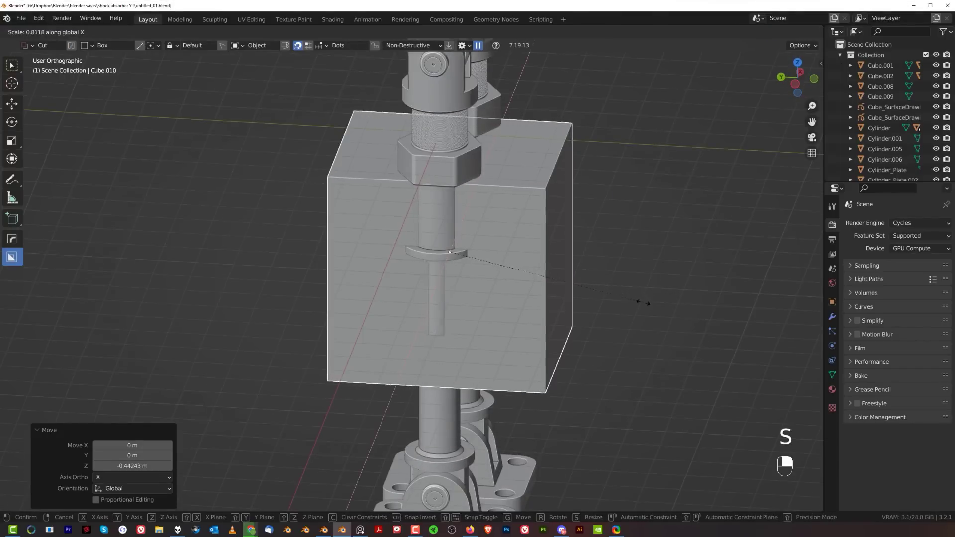
pyautogui.press('y')
pyautogui.click(539, 290)
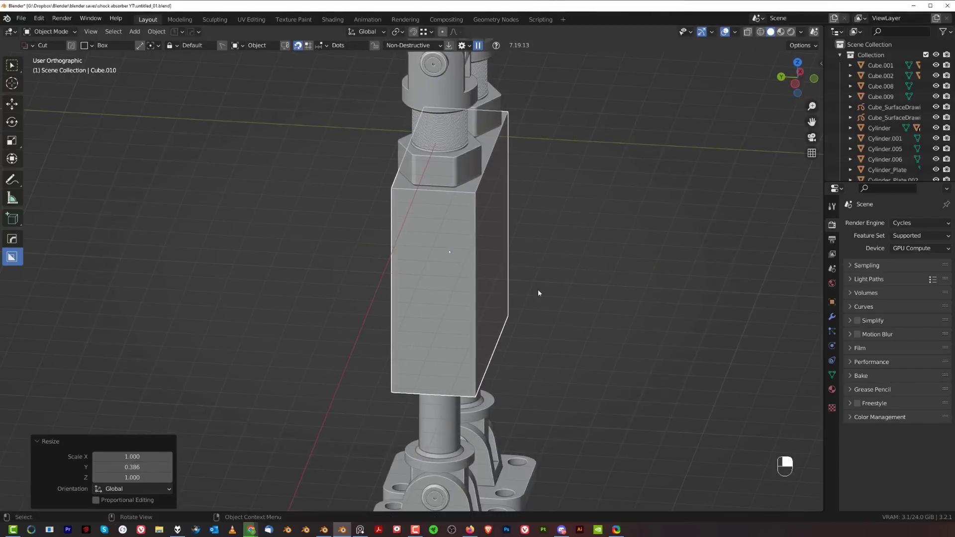
pyautogui.moveTo(538, 289); pyautogui.dragTo(489, 285, button='middle')
pyautogui.hotkey('ctrl', 'a')
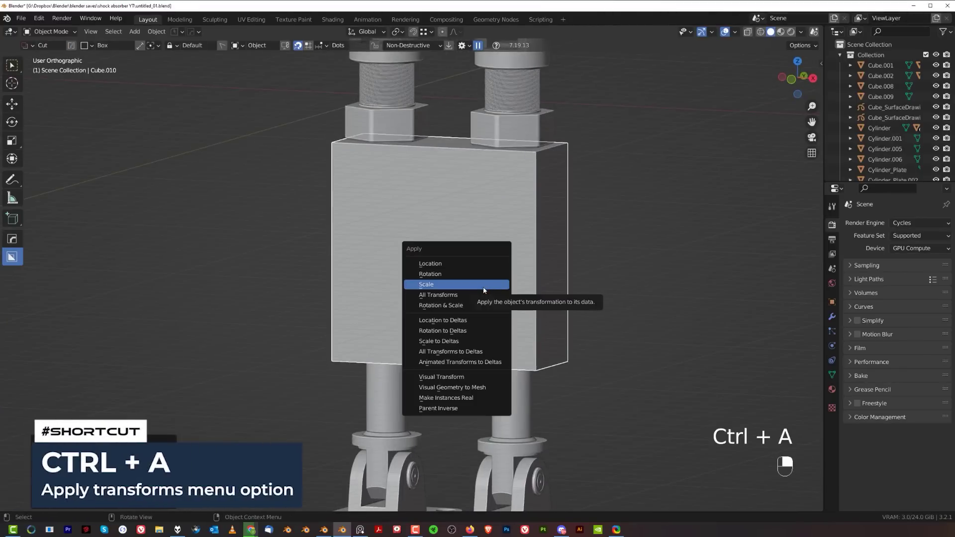
pyautogui.click(484, 285)
# Turn on X-ray display and view the block and shock absorbers in right orthographic view.
pyautogui.scroll(-4, 476, 295)
pyautogui.press('KP_5')
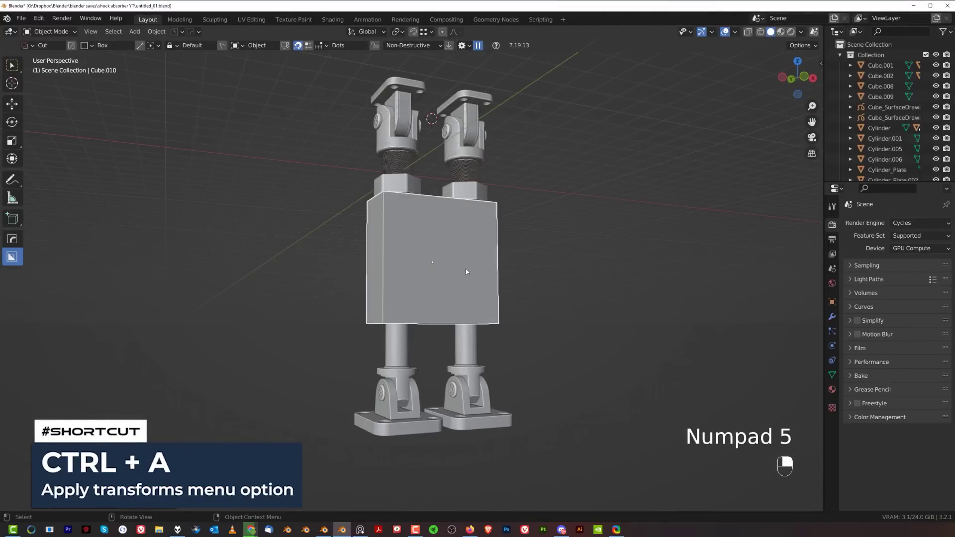
pyautogui.hotkey('alt', 'z')
pyautogui.moveTo(501, 288); pyautogui.dragTo(625, 283, button='middle')
pyautogui.press('KP_5')
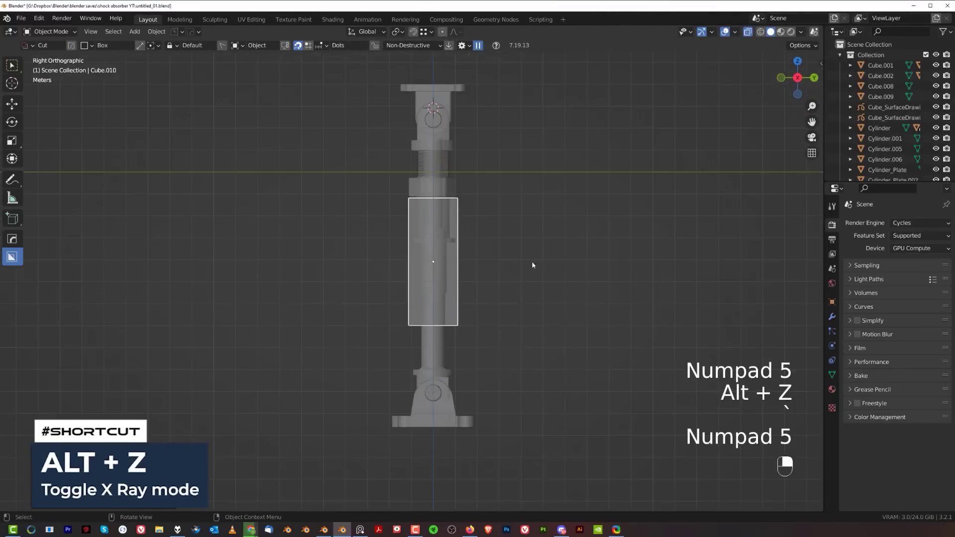
# Scale the block uniformly by about 1.001 in front view and apply its scale.
pyautogui.press('`')
pyautogui.scroll(3, 583, 270)
pyautogui.press('s')
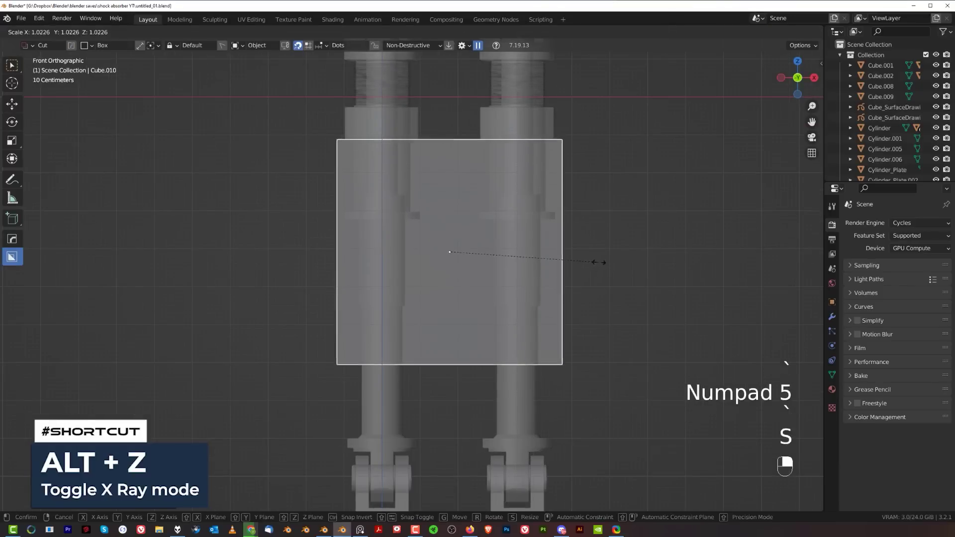
pyautogui.click(520, 285)
pyautogui.moveTo(520, 285); pyautogui.dragTo(563, 296, button='middle')
pyautogui.press('KP_5')
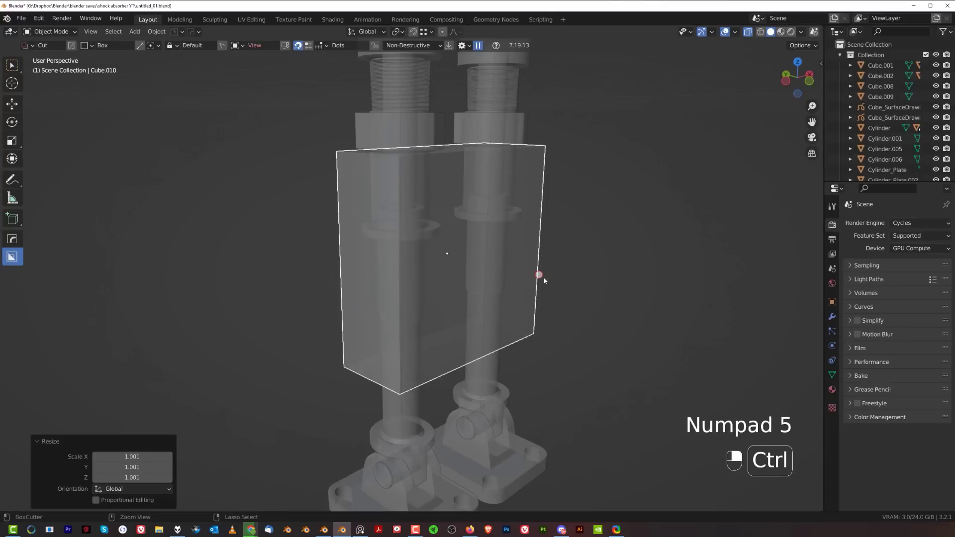
pyautogui.hotkey('ctrl', 'a')
pyautogui.hotkey('alt', 'a')
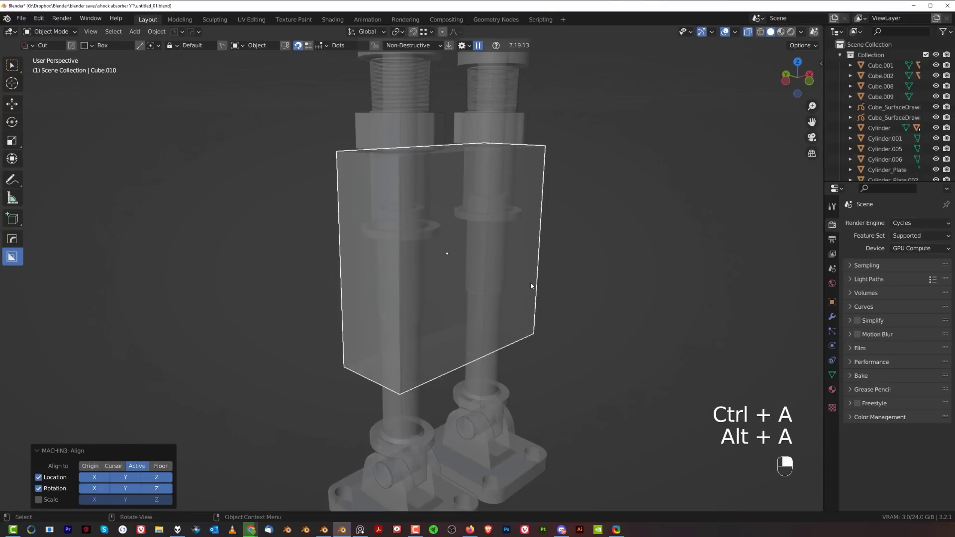
# Turn off X-ray display, select the block's vertical edges and try bevelling them with 10 segments.
pyautogui.hotkey('alt', 'z')
pyautogui.scroll(3, 523, 267)
pyautogui.press('Tab')
pyautogui.keyDown('ctrl'); pyautogui.keyDown('alt'); pyautogui.click(414, 279); pyautogui.keyUp('alt'); pyautogui.keyUp('ctrl')
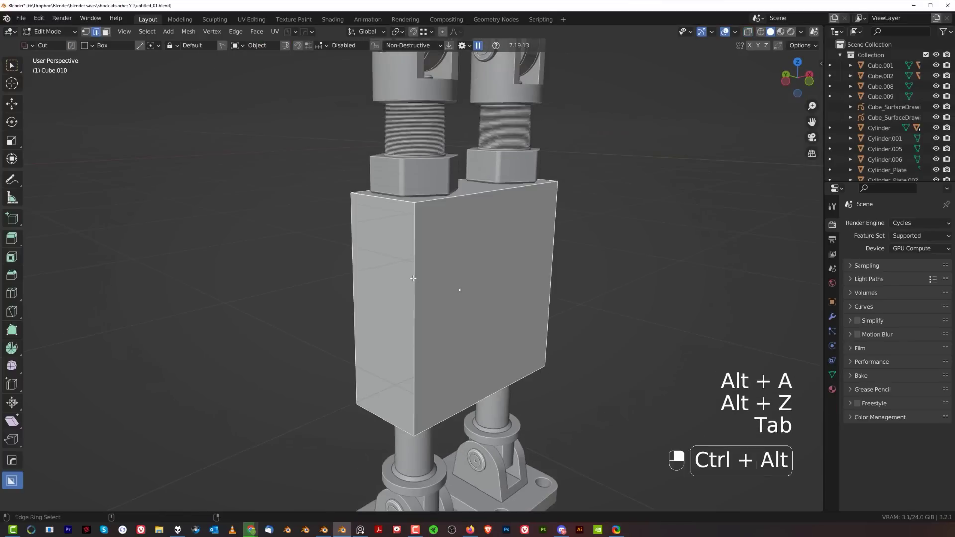
pyautogui.hotkey('ctrl', 'b')
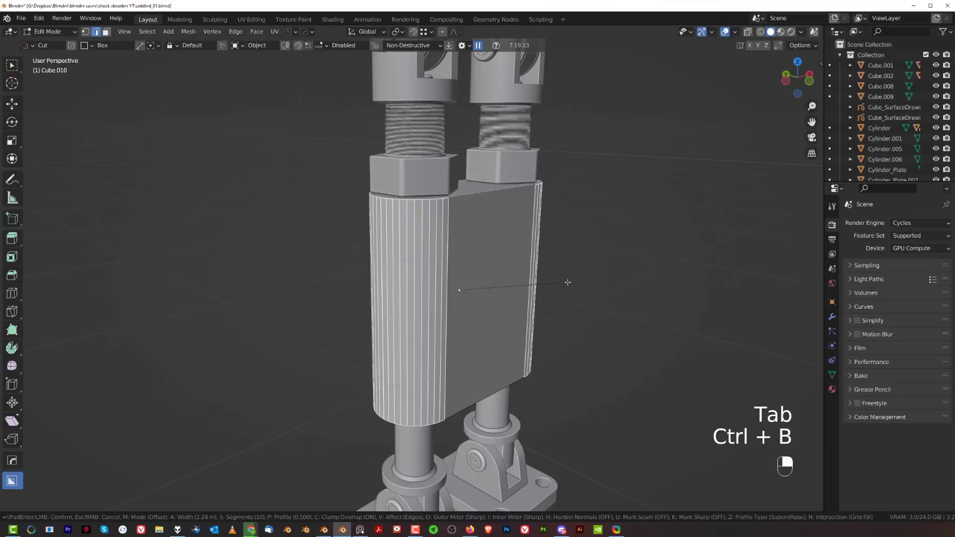
pyautogui.click(512, 306)
pyautogui.press('Tab')
pyautogui.scroll(-3, 550, 217)
pyautogui.scroll(3, 434, 281)
pyautogui.hotkey('ctrl', 'z')
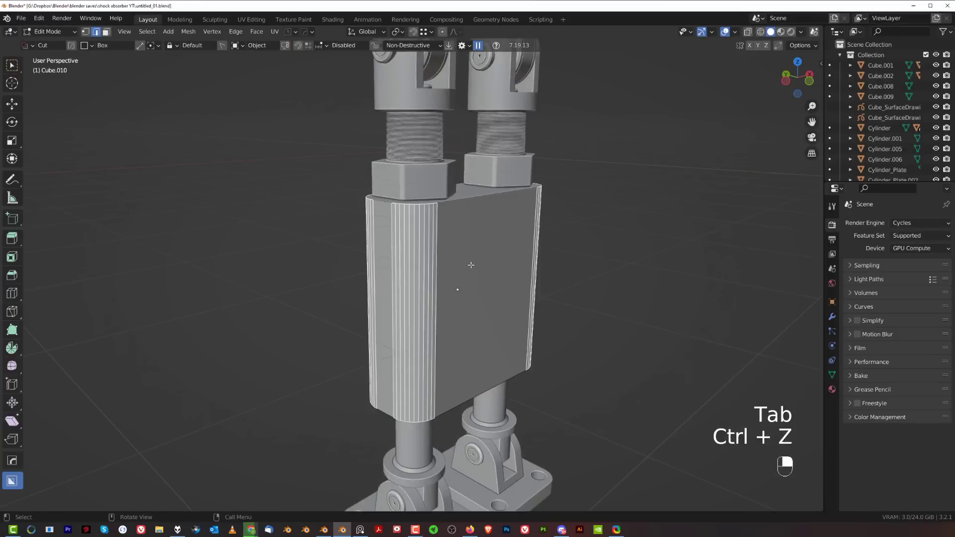
# Try a bevel of about 0.75 m with 14 segments on the block's vertical edges, and undo it.
pyautogui.hotkey('ctrl', 'b')
pyautogui.hotkey('ctrl', 'z')
pyautogui.hotkey('ctrl', 'b')
pyautogui.scroll(3, 512, 267)
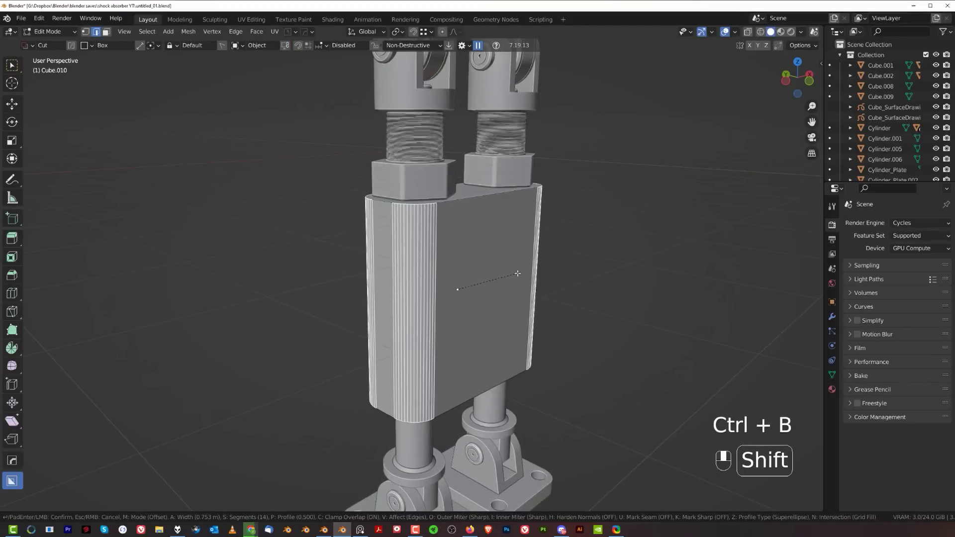
pyautogui.keyDown('shift'); pyautogui.click(518, 271); pyautogui.keyUp('shift')
pyautogui.press('Tab')
pyautogui.press('q')
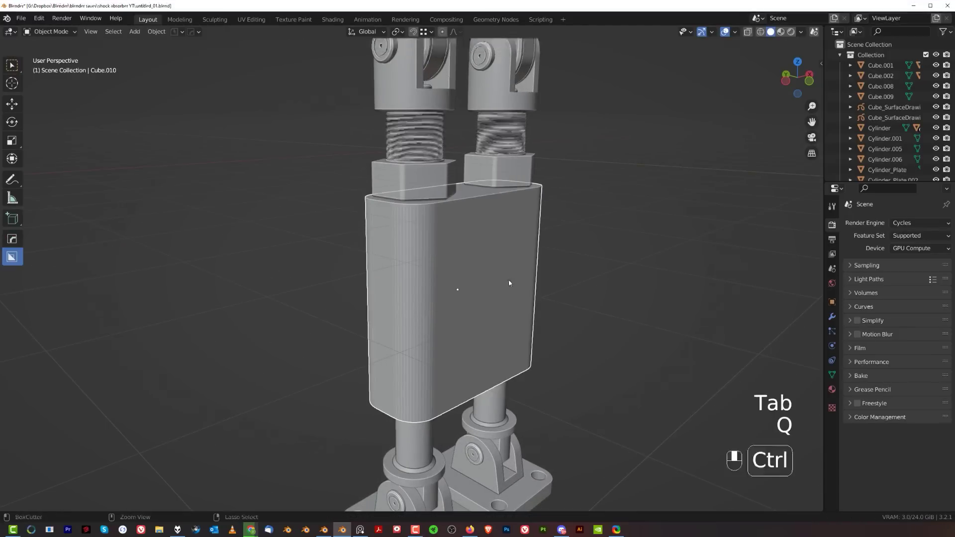
pyautogui.hotkey('ctrl', 'z')
pyautogui.hotkey('ctrl', 'z')
# Bevel the block's vertical edges about 0.935 m with 14 segments and sharpen the block with 30° sharpness and 60° auto smooth.
pyautogui.hotkey('ctrl', 'b')
pyautogui.keyDown('shift'); pyautogui.click(591, 236); pyautogui.keyUp('shift')
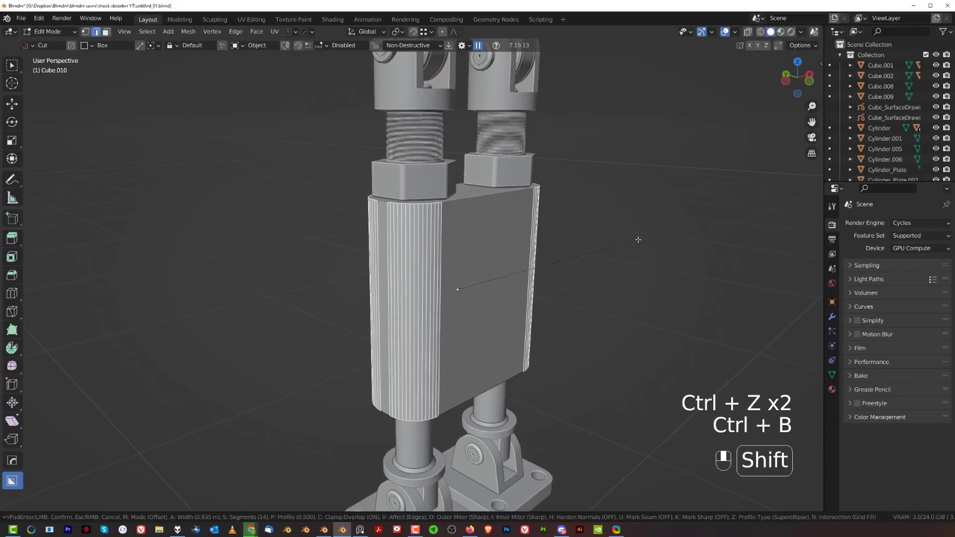
pyautogui.press('q')
pyautogui.press('Tab')
pyautogui.press('q')
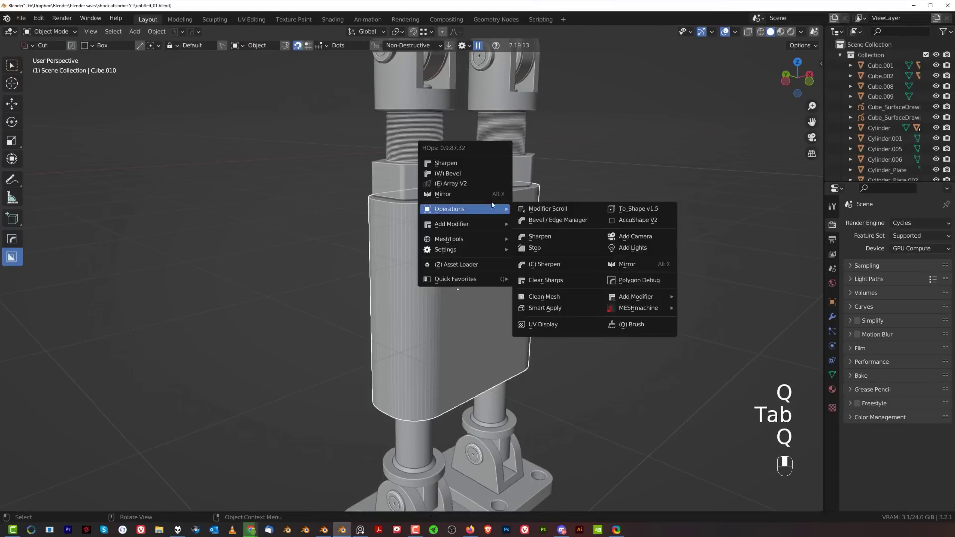
pyautogui.click(485, 163)
pyautogui.scroll(-2, 459, 207)
pyautogui.moveTo(380, 290); pyautogui.dragTo(416, 324, button='middle')
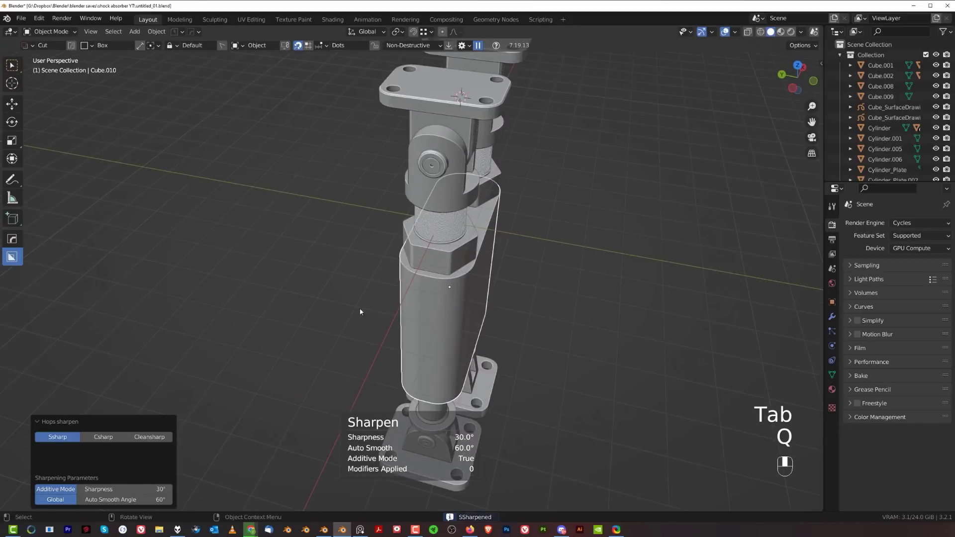
# Shorten the block by moving its bottom face up about 2.13 m along Z.
pyautogui.press('KP_1')
pyautogui.press('KP_5')
pyautogui.scroll(3, 456, 260)
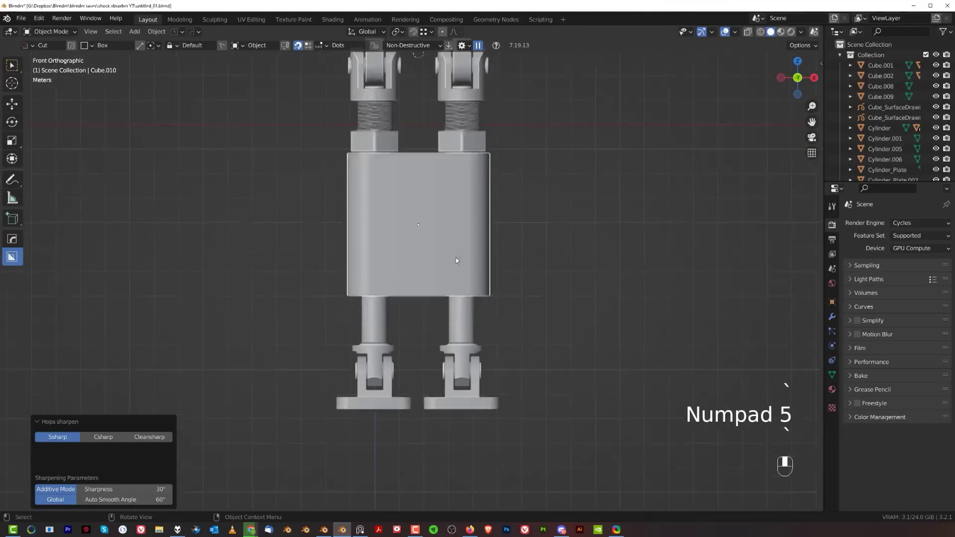
pyautogui.scroll(1, 457, 261)
pyautogui.moveTo(518, 316); pyautogui.dragTo(491, 277, button='middle')
pyautogui.press('Tab')
pyautogui.press('`')
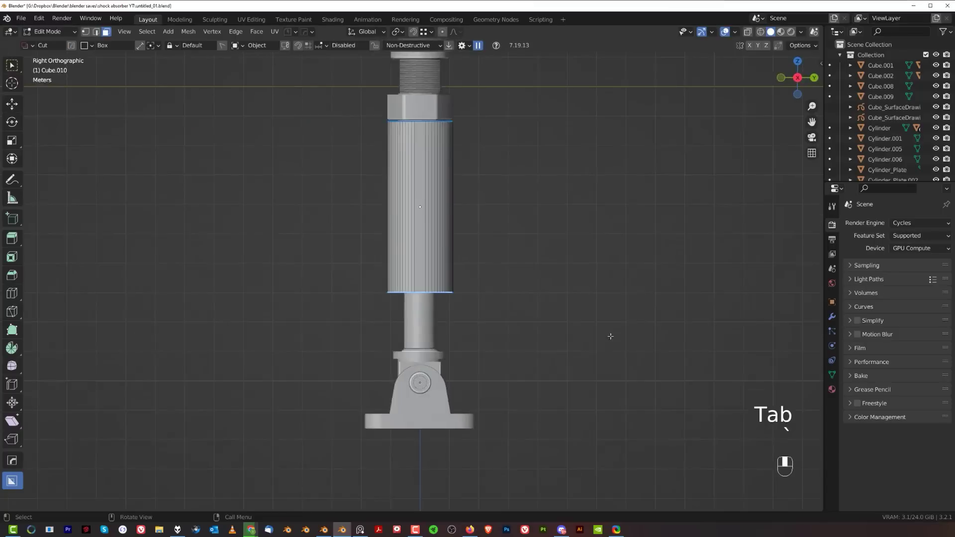
pyautogui.press('`')
pyautogui.press('g')
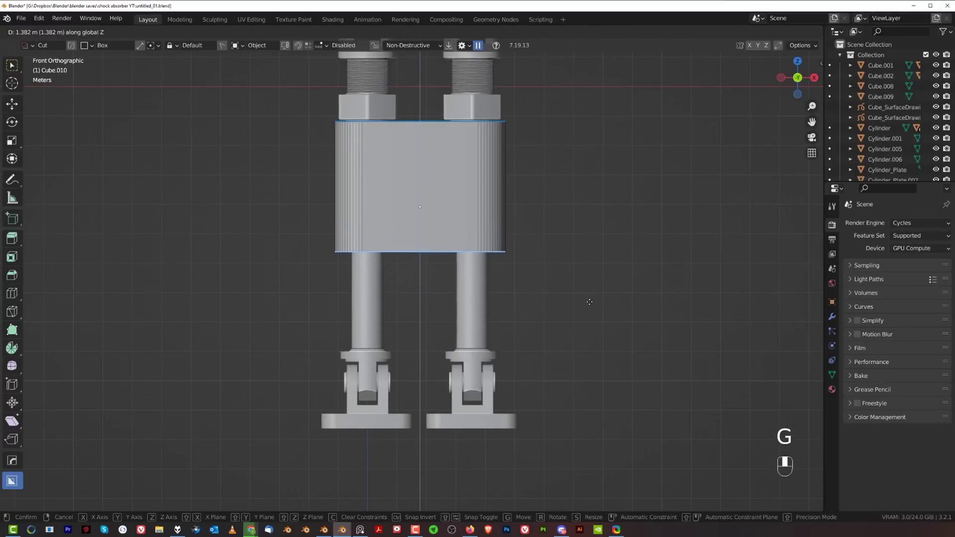
pyautogui.click(595, 280)
# Try to inset the block's bottom face about 0.206 m and extrude it downward about 1.5 m.
pyautogui.moveTo(577, 271); pyautogui.dragTo(545, 199, button='middle')
pyautogui.press('KP_5')
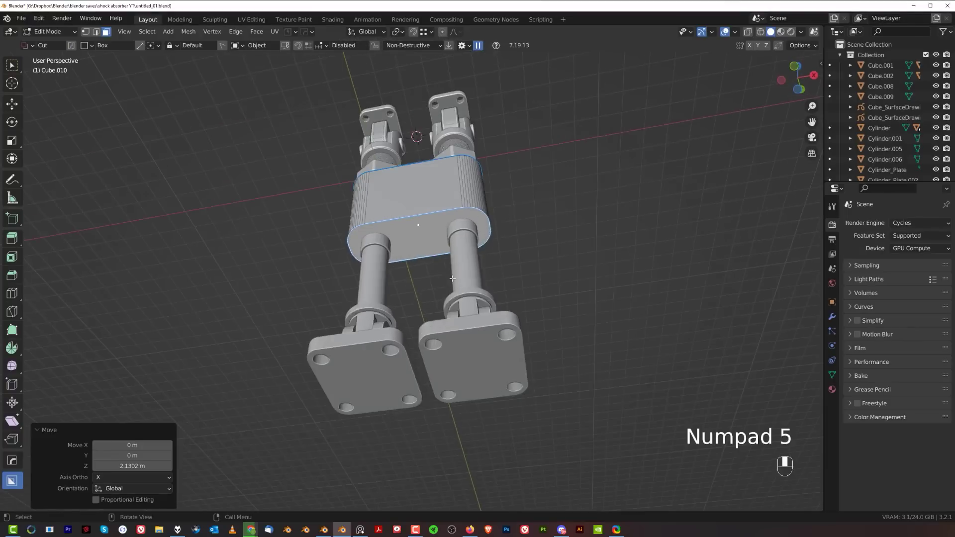
pyautogui.scroll(3, 646, 279)
pyautogui.press('i')
pyautogui.press('shift')
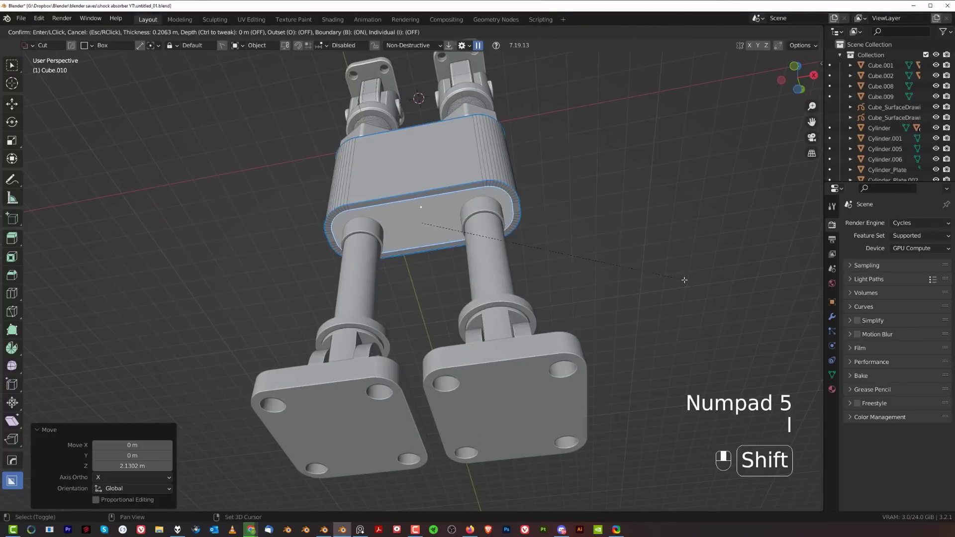
pyautogui.click(684, 280)
pyautogui.press('e')
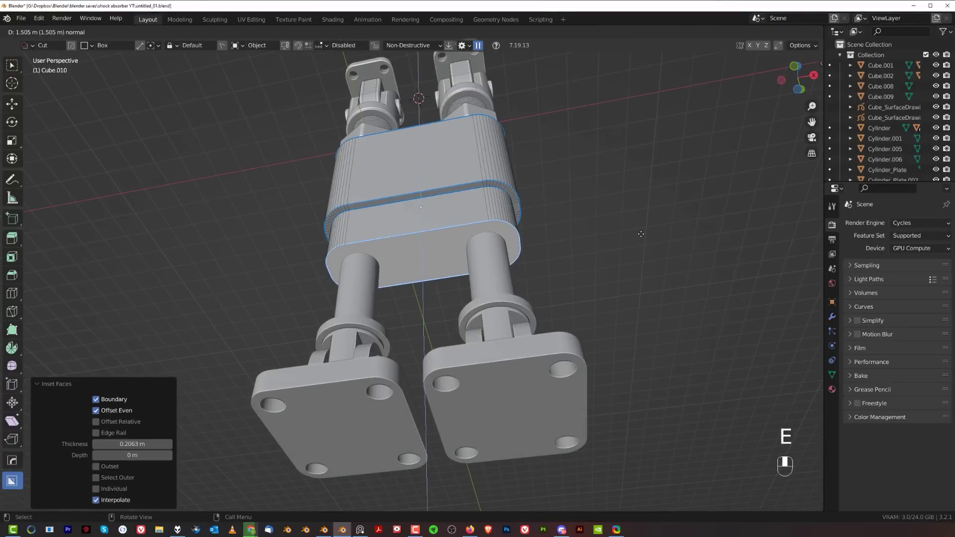
pyautogui.click(641, 234)
# Undo the bottom face's extrusion and inset.
pyautogui.moveTo(601, 237); pyautogui.dragTo(612, 294, button='middle')
pyautogui.press('`')
pyautogui.moveTo(555, 236); pyautogui.dragTo(518, 193, button='middle')
pyautogui.hotkey('ctrl', 'z')
pyautogui.hotkey('ctrl', 'z')
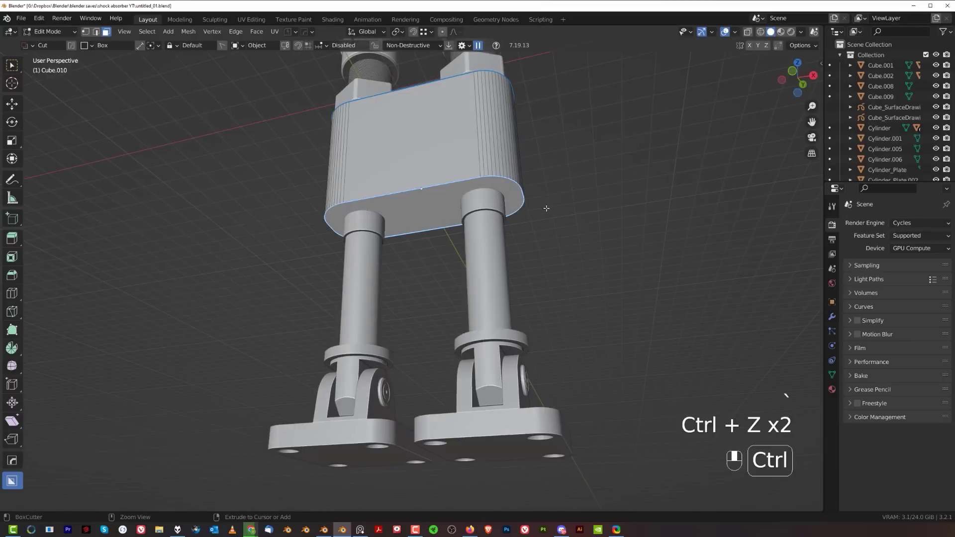
# Inset the block's bottom face about 0.12 m and extrude it downward into a slimmer lower section.
pyautogui.press('i')
pyautogui.press('shift')
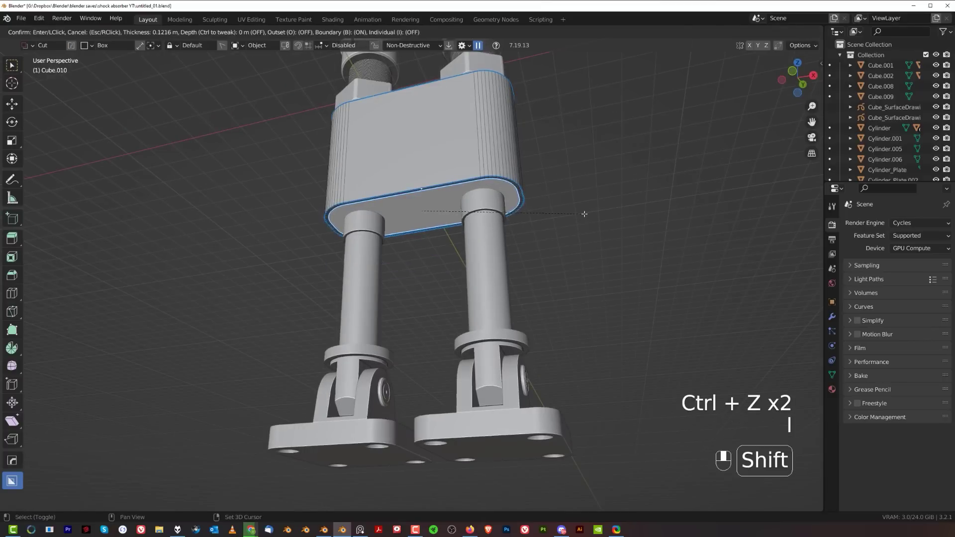
pyautogui.click(585, 213)
pyautogui.press('e')
pyautogui.click(592, 258)
pyautogui.press('Tab')
# Scale the block uniformly by 0.972 and reduce its size slightly once more.
pyautogui.press('s')
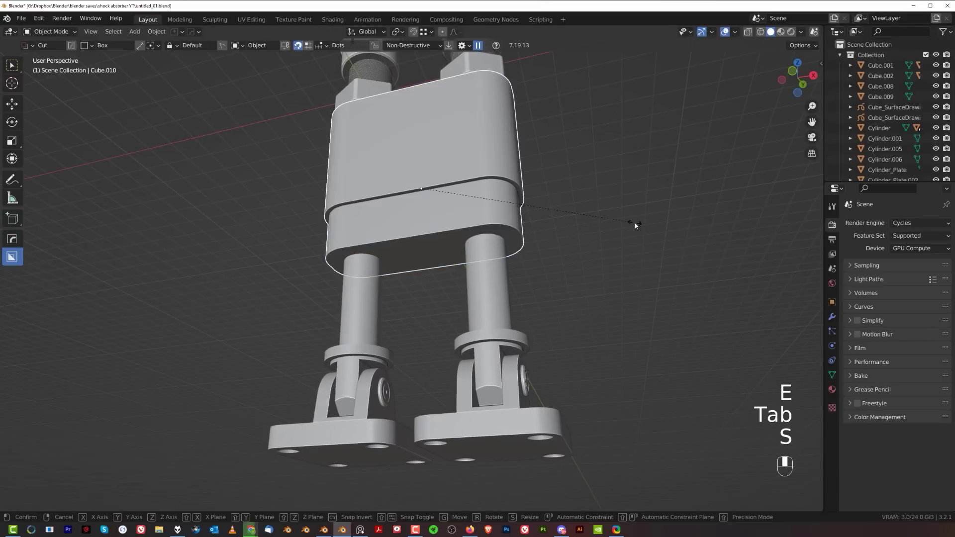
pyautogui.click(577, 213)
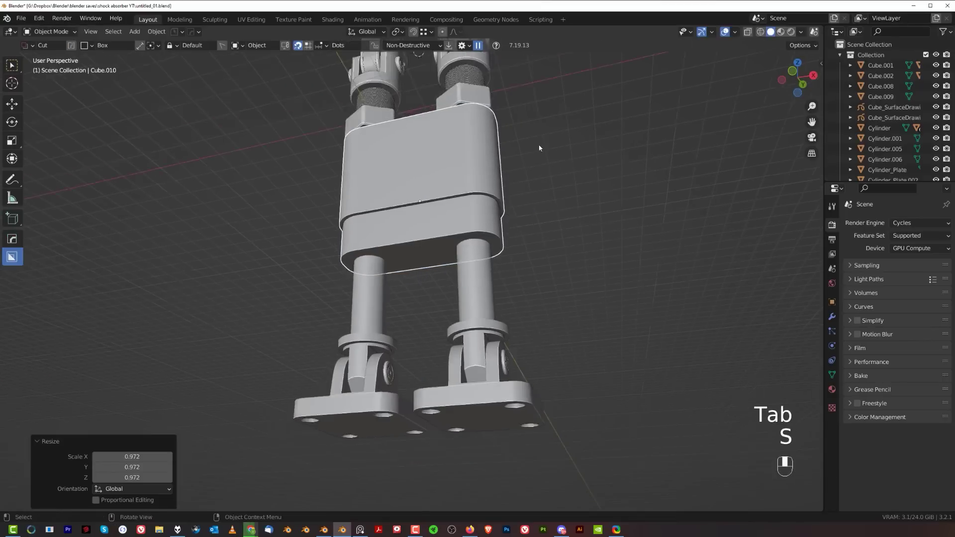
pyautogui.moveTo(539, 147); pyautogui.dragTo(568, 267, button='middle')
pyautogui.press('s')
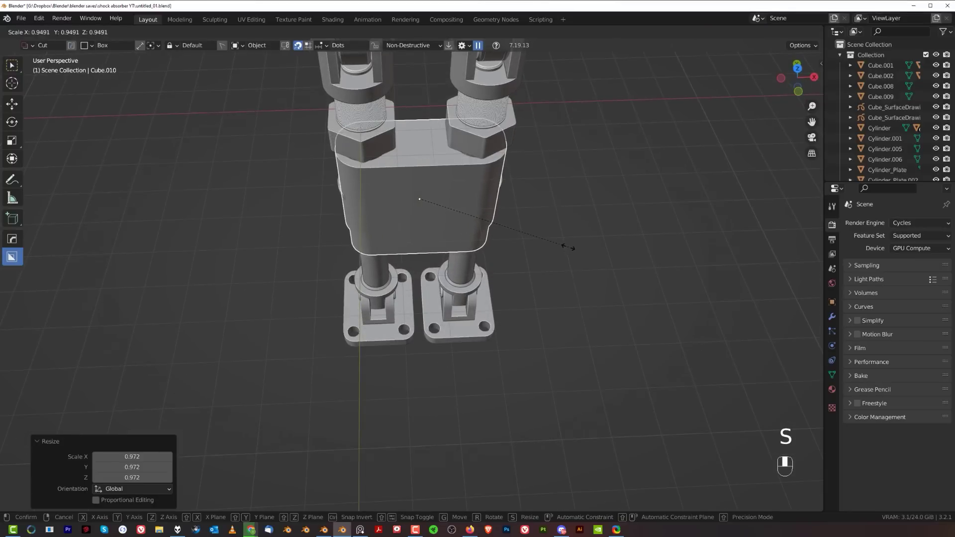
pyautogui.click(577, 248)
# Move the block up about 0.27 m and down about 0.41 m along Z to sit just below the nuts.
pyautogui.moveTo(577, 249); pyautogui.dragTo(598, 204, button='middle')
pyautogui.press('g')
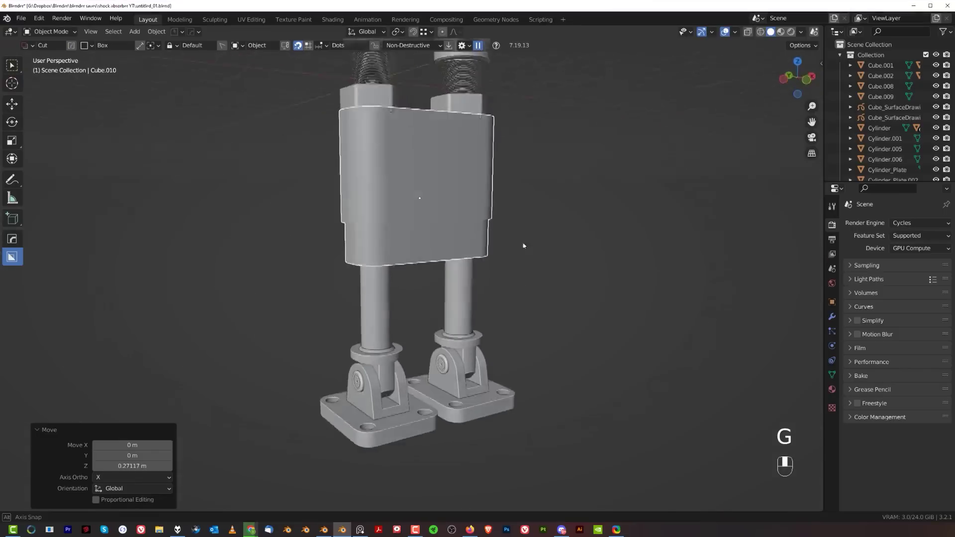
pyautogui.moveTo(525, 237); pyautogui.dragTo(523, 254, button='middle')
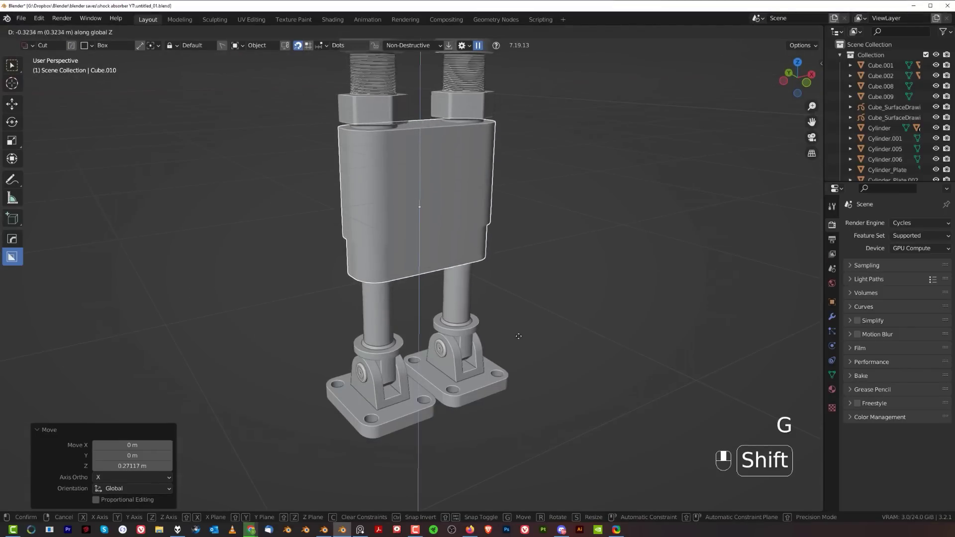
pyautogui.click(516, 357)
pyautogui.moveTo(537, 327); pyautogui.dragTo(552, 226, button='middle')
pyautogui.press('`')
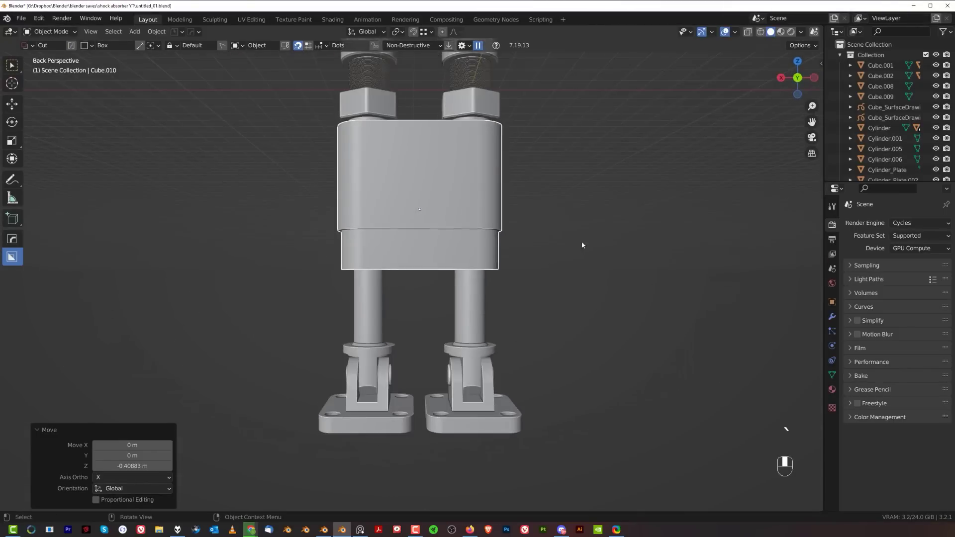
# Cut a tall rectangular window with rounded corners, bevel width about 0.215, through the middle of the central block in back orthographic view.
pyautogui.press('`')
pyautogui.press('KP_5')
pyautogui.press('`')
pyautogui.keyDown('shift'); pyautogui.moveTo(507, 175); pyautogui.dragTo(503, 254, button='middle'); pyautogui.keyUp('shift')
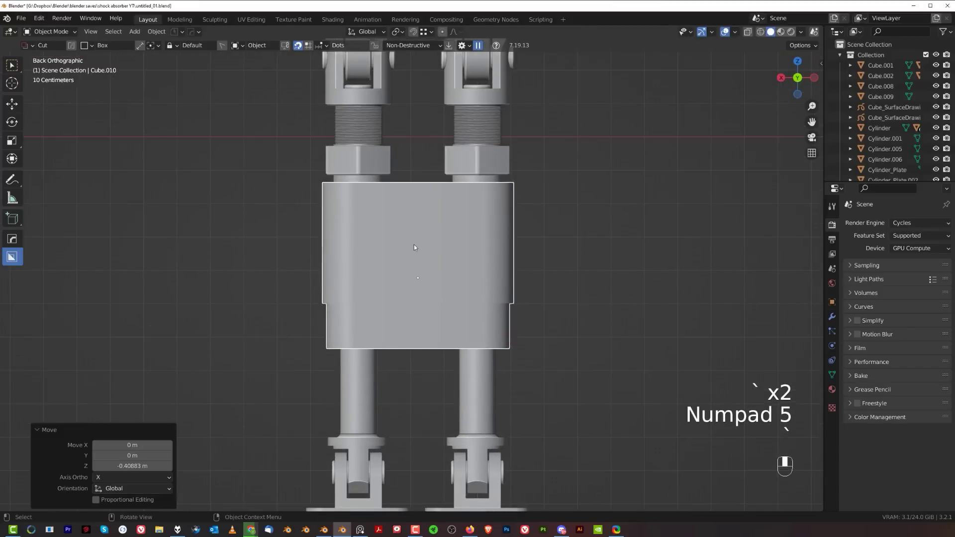
pyautogui.press('d')
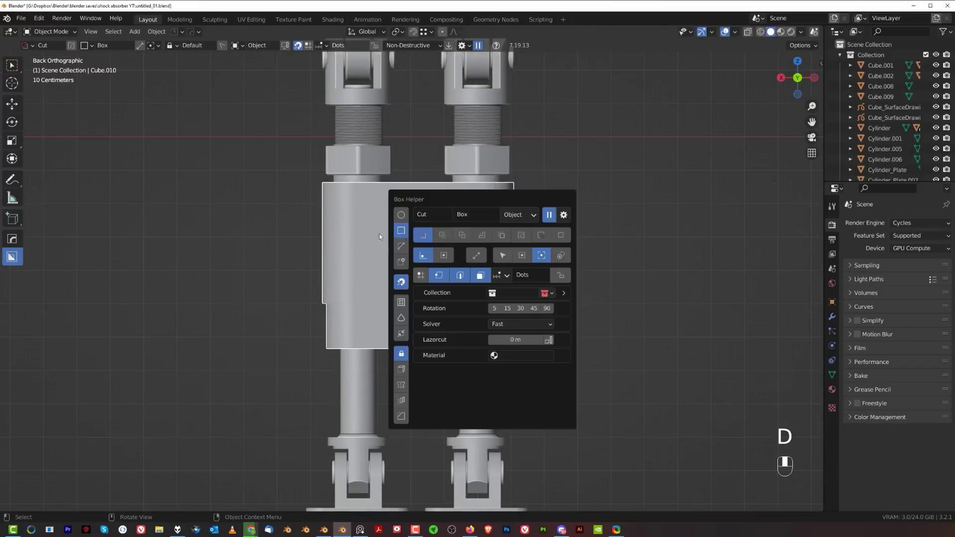
pyautogui.moveTo(371, 192)
pyautogui.mouseDown()
pyautogui.moveTo(435, 320)
pyautogui.moveTo(466, 340)
pyautogui.mouseUp()
pyautogui.press('b')
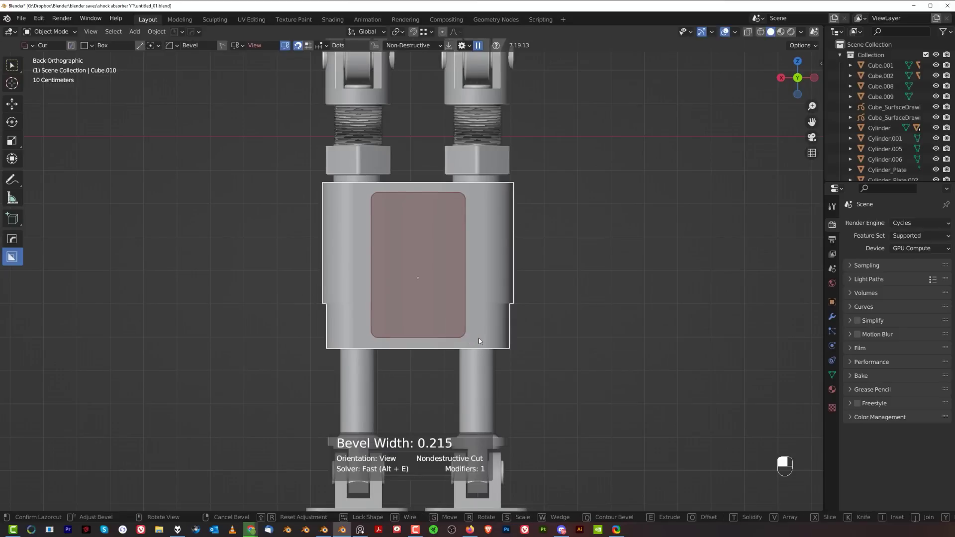
pyautogui.scroll(5, 480, 339)
pyautogui.scroll(1, 480, 340)
pyautogui.press('Tab')
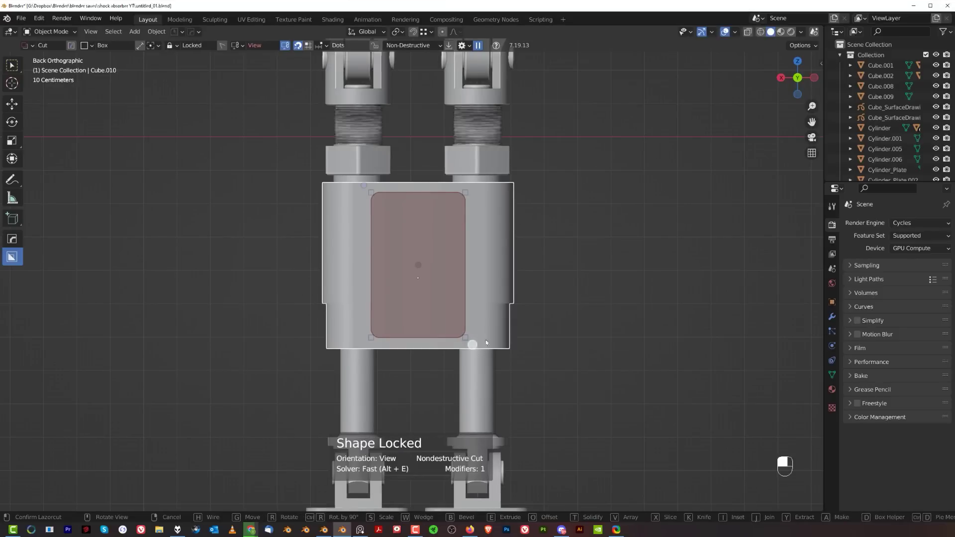
pyautogui.click(611, 300)
# Reveal the window's boolean cutter, widen it along X by a factor of about 1.2, and apply its scale.
pyautogui.scroll(2, 496, 304)
pyautogui.moveTo(497, 304); pyautogui.dragTo(528, 309, button='middle')
pyautogui.press('KP_5')
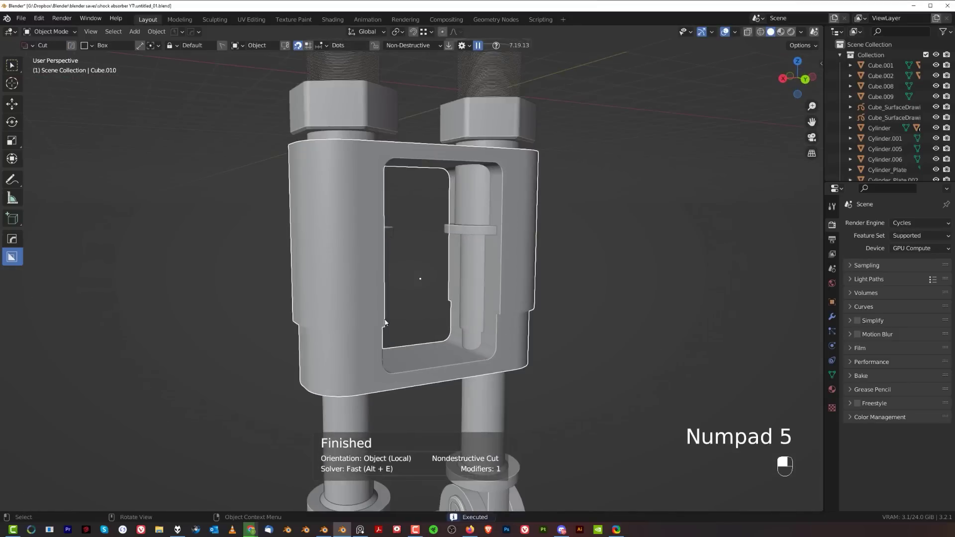
pyautogui.scroll(-2, 498, 287)
pyautogui.scroll(2, 492, 269)
pyautogui.press('q')
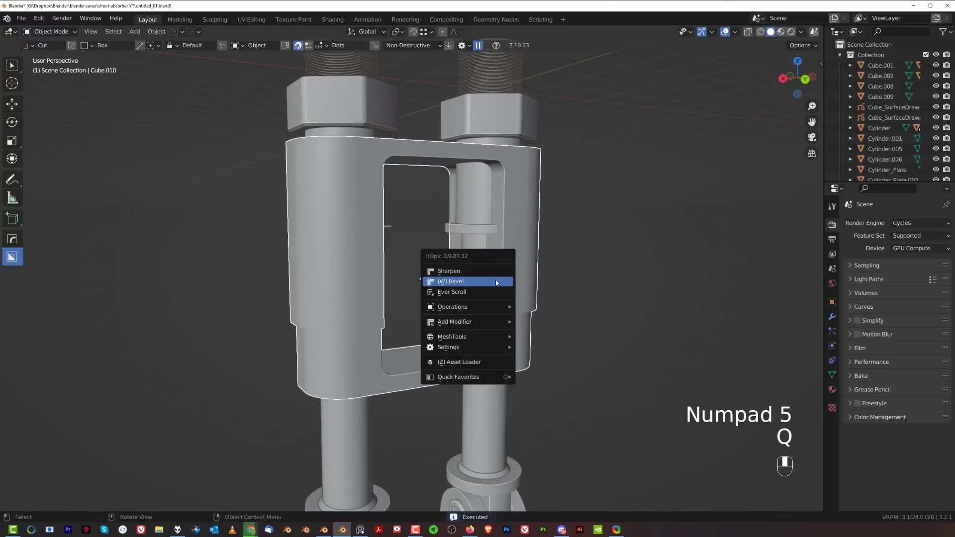
pyautogui.click(491, 293)
pyautogui.press('s')
pyautogui.press('x')
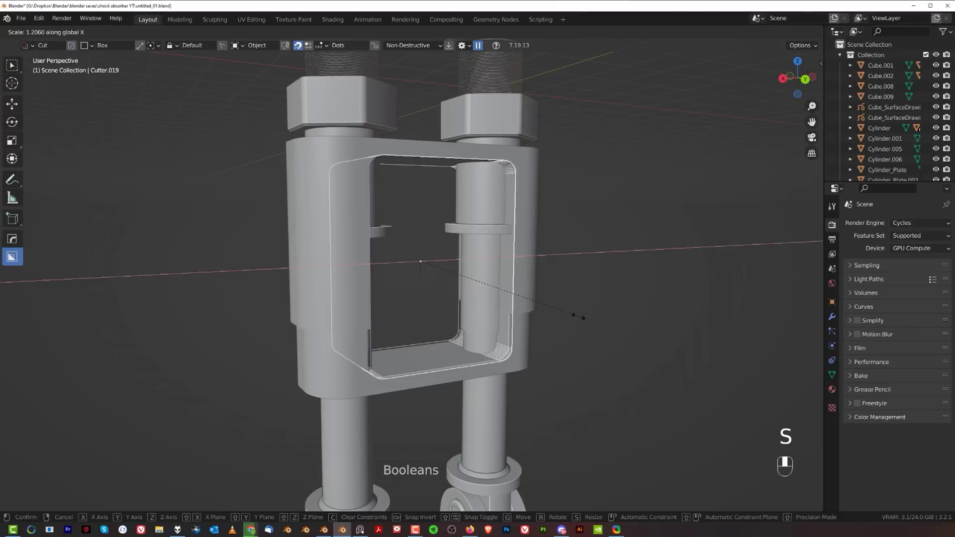
pyautogui.click(578, 314)
pyautogui.hotkey('ctrl', 'a')
pyautogui.click(587, 314)
pyautogui.scroll(-3, 503, 247)
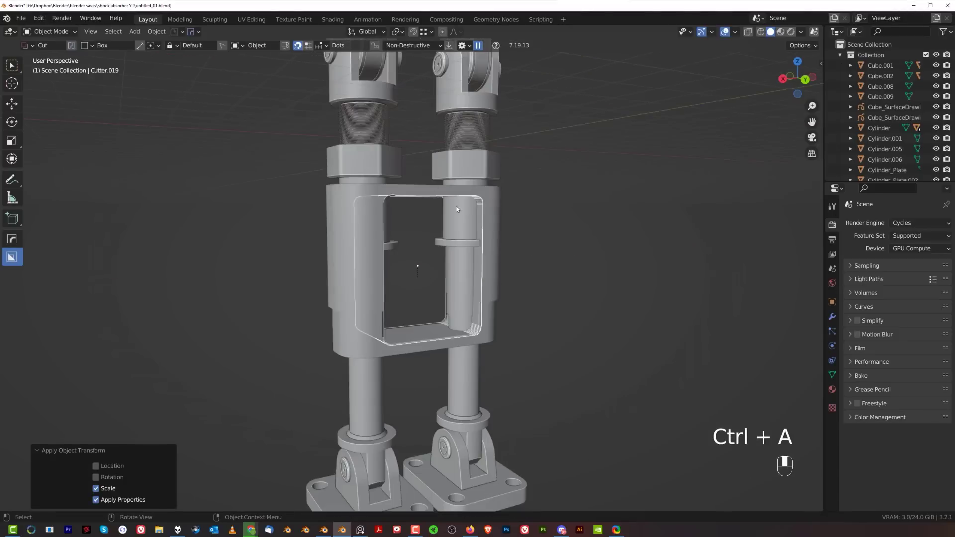
# Select the lower shaft on one side of the assembly and snap the 3D cursor to it.
pyautogui.moveTo(458, 209); pyautogui.dragTo(479, 265, button='middle')
pyautogui.press('KP_5')
pyautogui.press('`')
pyautogui.click(473, 215)
pyautogui.press('`')
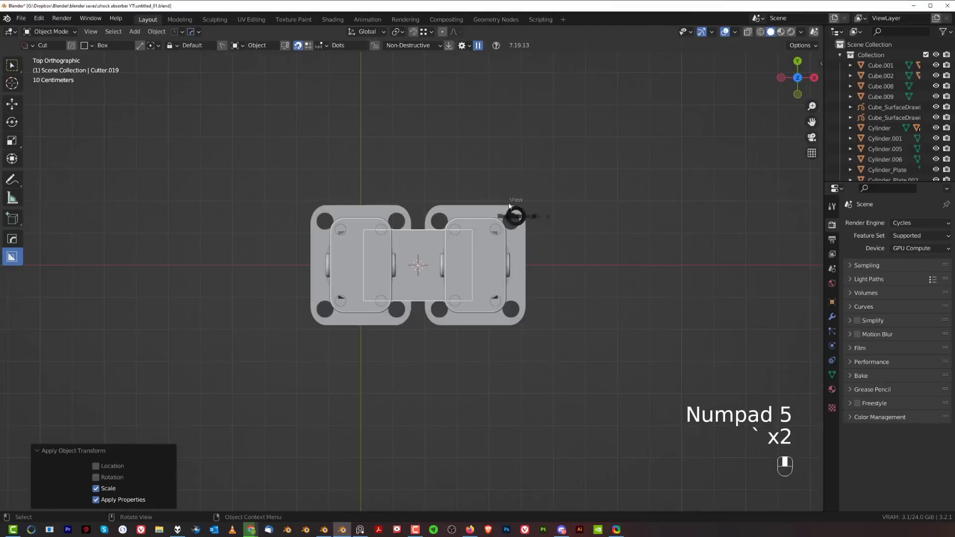
pyautogui.click(462, 188)
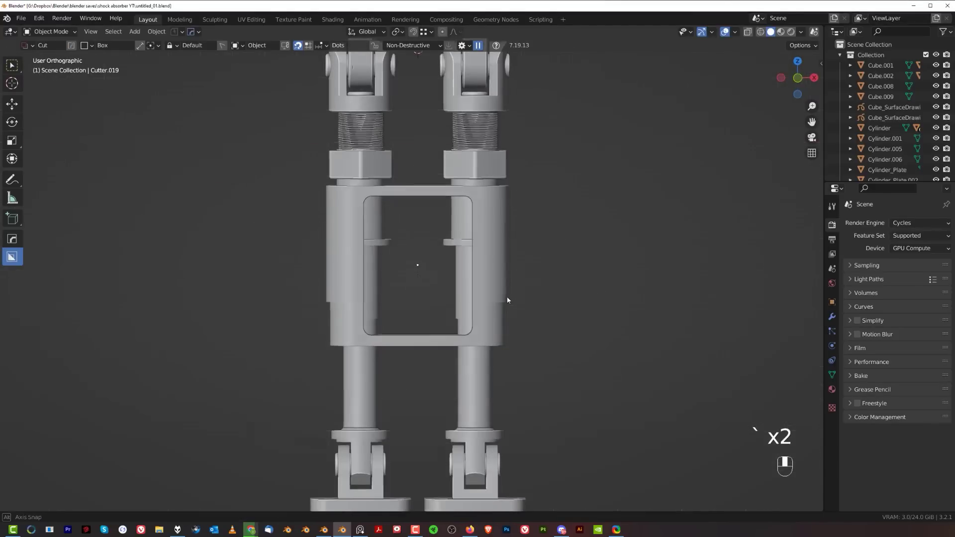
pyautogui.moveTo(503, 298); pyautogui.dragTo(438, 334, button='middle')
pyautogui.click(379, 369)
pyautogui.moveTo(380, 367); pyautogui.dragTo(475, 257, button='middle')
pyautogui.hotkey('shift', 's')
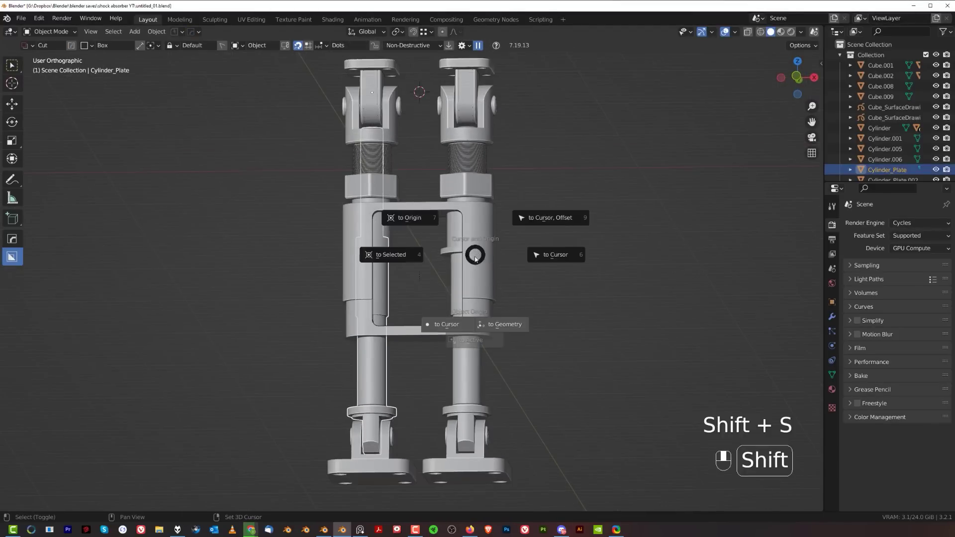
pyautogui.click(395, 259)
# Add a cylinder with 40 vertices at the 3D cursor and move it down along Z into the central block.
pyautogui.hotkey('shift', 'a')
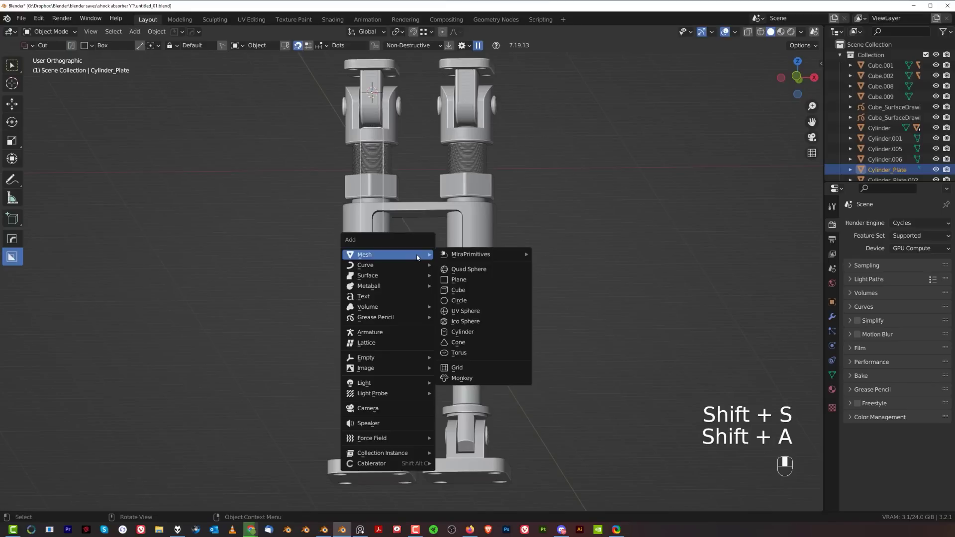
pyautogui.click(464, 331)
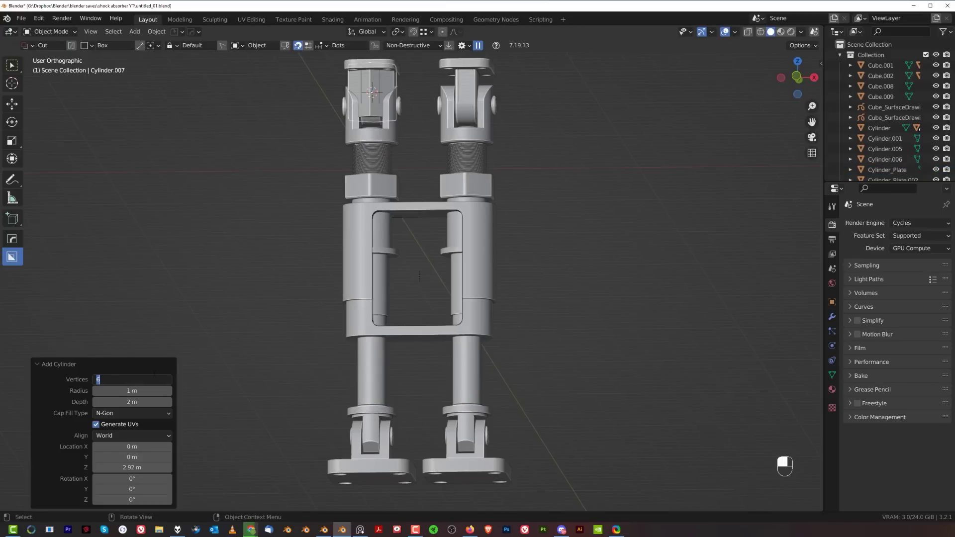
pyautogui.write('40')
pyautogui.press('Return')
pyautogui.scroll(-3, 482, 246)
pyautogui.scroll(2, 482, 246)
pyautogui.press('g')
pyautogui.press('z')
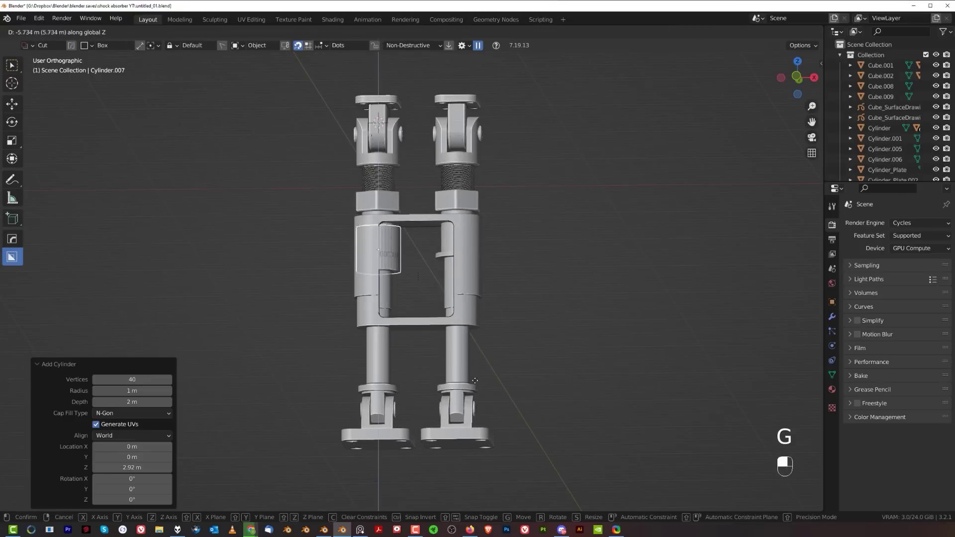
pyautogui.click(477, 420)
# Sharpen the new cylinder, scale it to 0.787, and stretch it along Z by about 4.29 so it passes through the block.
pyautogui.press('q')
pyautogui.click(486, 256)
pyautogui.scroll(3, 486, 256)
pyautogui.press('s')
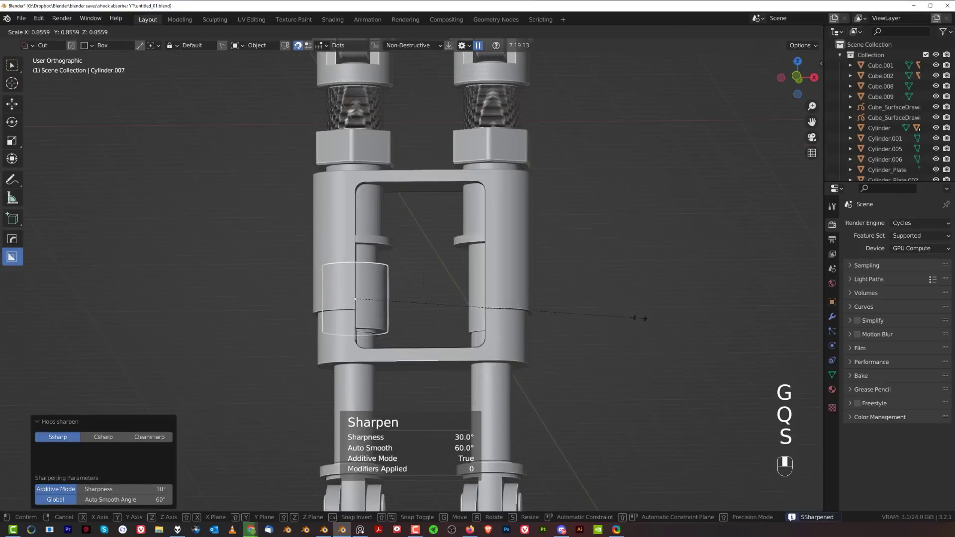
pyautogui.click(640, 319)
pyautogui.scroll(-3, 640, 318)
pyautogui.press('s')
pyautogui.press('z')
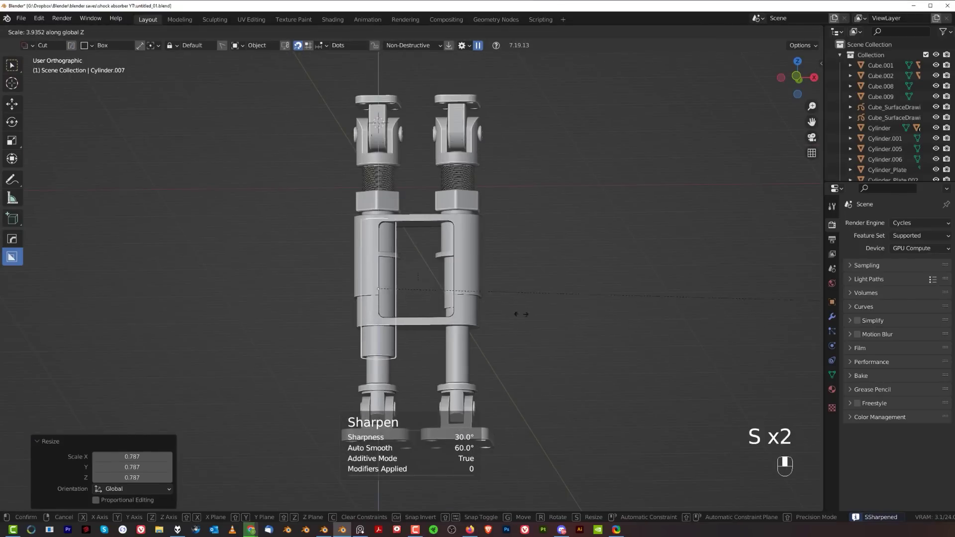
pyautogui.click(529, 315)
# Subtract the cylinder from the central block with a Difference boolean.
pyautogui.scroll(3, 395, 208)
pyautogui.moveTo(395, 207)
pyautogui.mouseDown(button='middle')
pyautogui.moveTo(443, 230)
pyautogui.moveTo(400, 218)
pyautogui.mouseUp(button='middle')
pyautogui.press('KP_5')
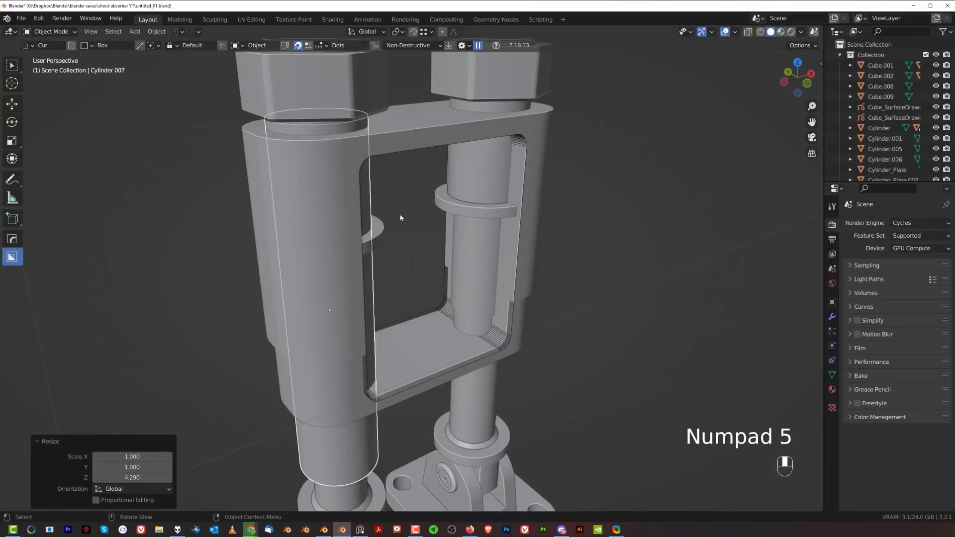
pyautogui.keyDown('shift'); pyautogui.click(412, 147); pyautogui.keyUp('shift')
pyautogui.press('q')
pyautogui.click(413, 147)
pyautogui.scroll(-3, 394, 174)
pyautogui.moveTo(410, 208); pyautogui.dragTo(393, 218, button='middle')
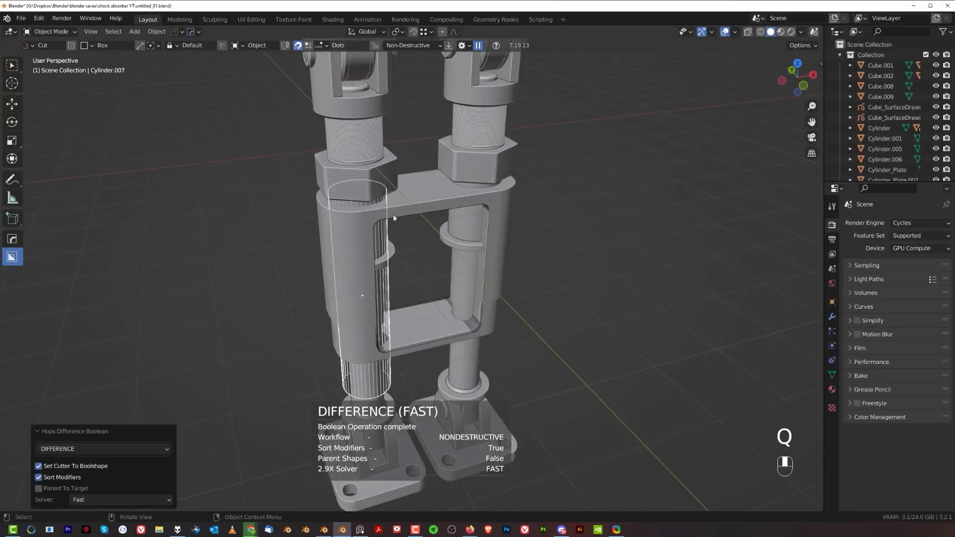
# Mirror the cylinder cutter across the block's local X axis to the other shaft, and hide the cutters.
pyautogui.scroll(1, 394, 217)
pyautogui.keyDown('shift'); pyautogui.click(430, 189); pyautogui.keyUp('shift')
pyautogui.hotkey('alt', 'x')
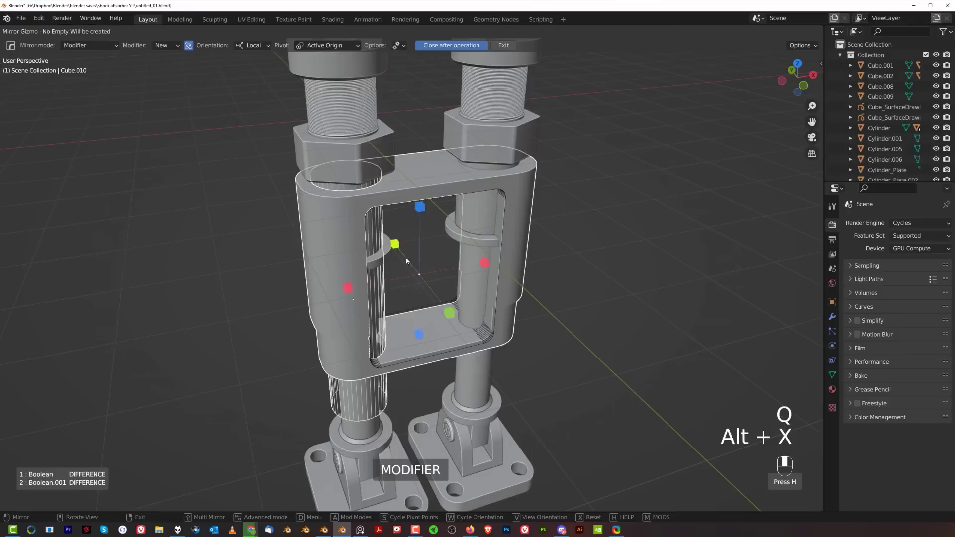
pyautogui.click(340, 291)
pyautogui.hotkey('shift', '2')
# Reveal the cylinder cutter from the block's booleans and add a loop cut around it, slid about 0.17 towards its lower end.
pyautogui.scroll(5, 573, 212)
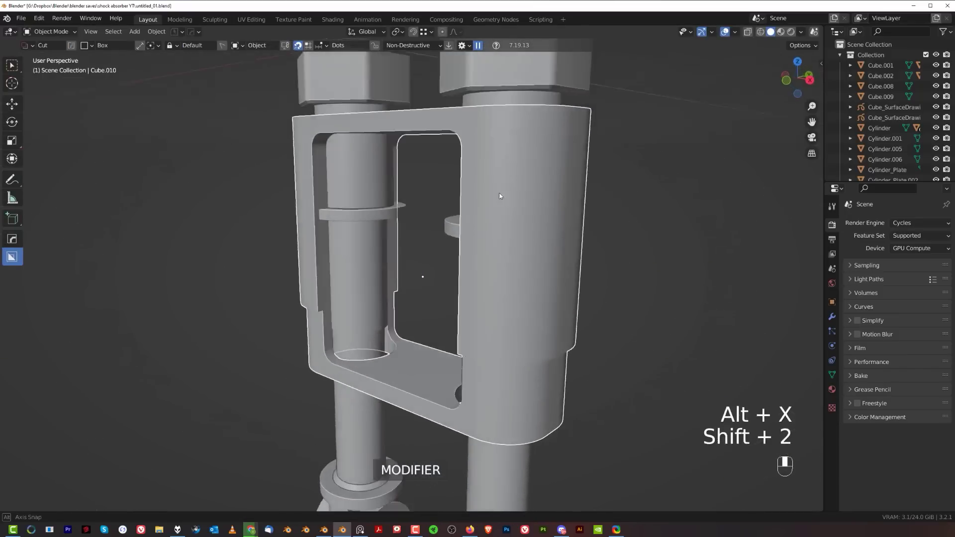
pyautogui.moveTo(500, 196); pyautogui.dragTo(570, 192, button='middle')
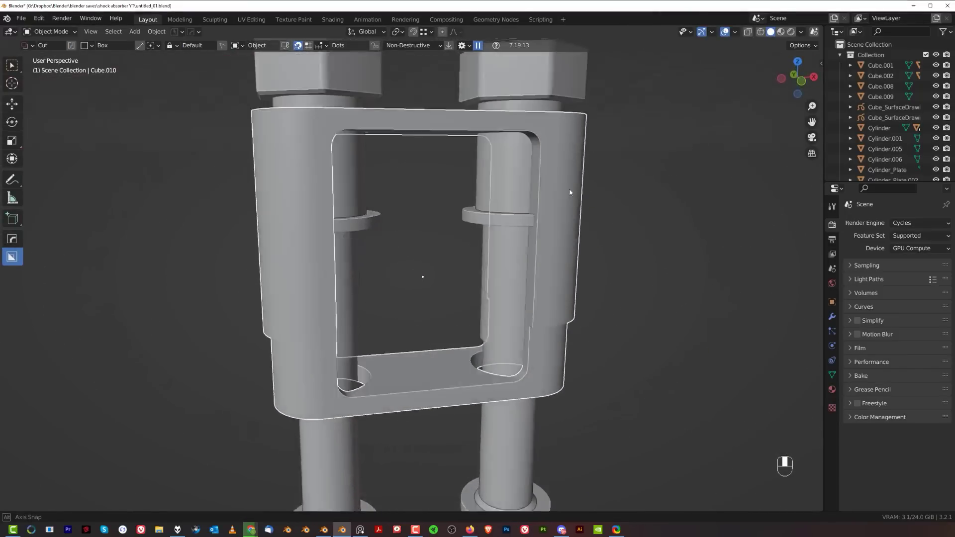
pyautogui.scroll(-3, 570, 192)
pyautogui.moveTo(538, 259); pyautogui.dragTo(487, 151, button='middle')
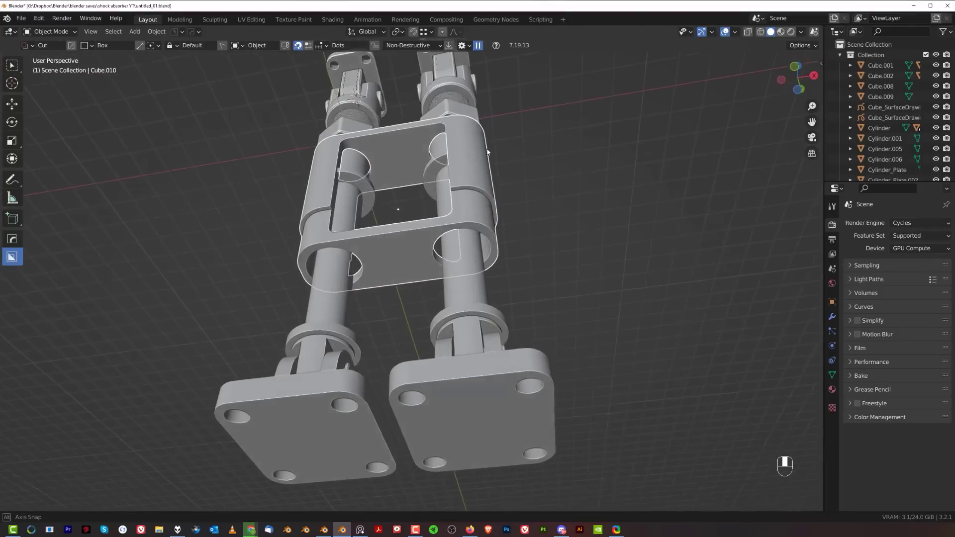
pyautogui.scroll(4, 487, 151)
pyautogui.moveTo(488, 226); pyautogui.dragTo(523, 254, button='middle')
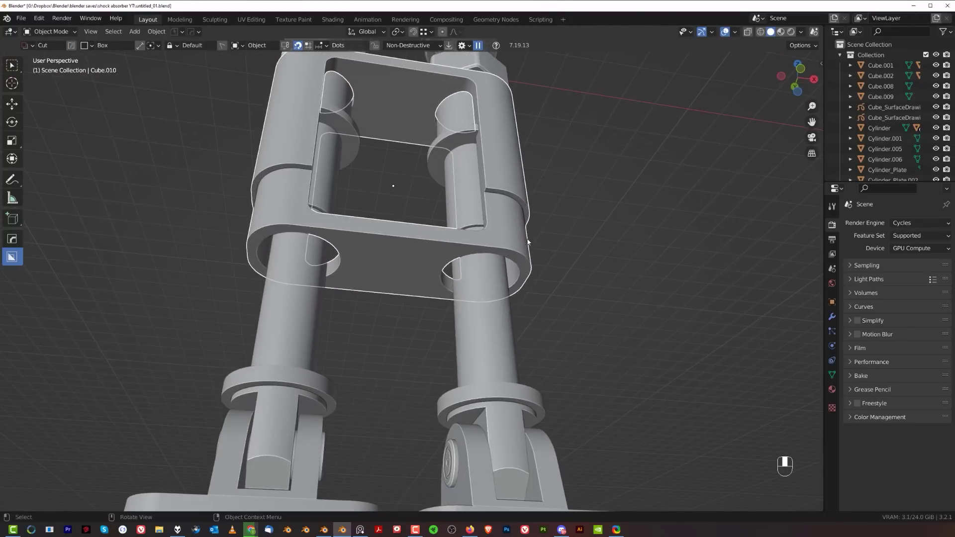
pyautogui.press('q')
pyautogui.click(521, 261)
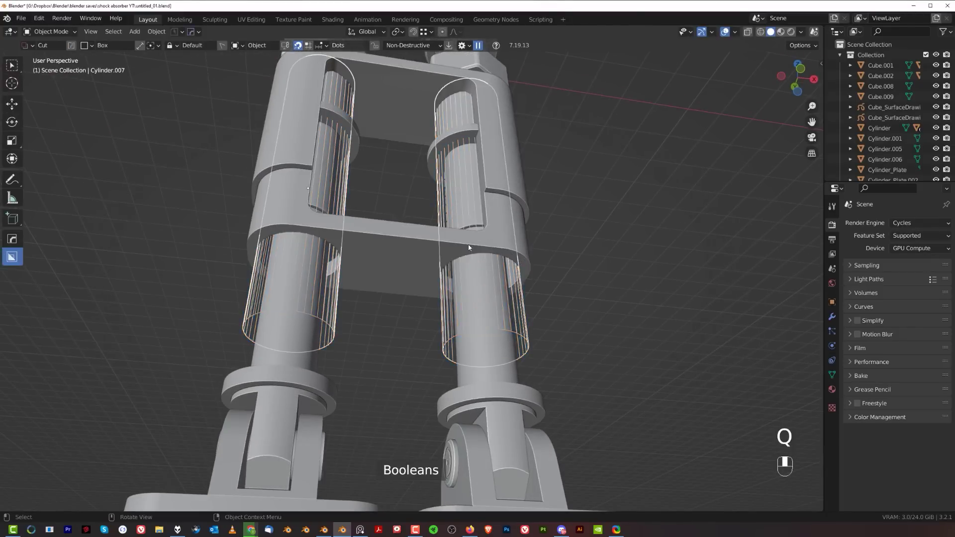
pyautogui.press('Tab')
pyautogui.click(318, 192)
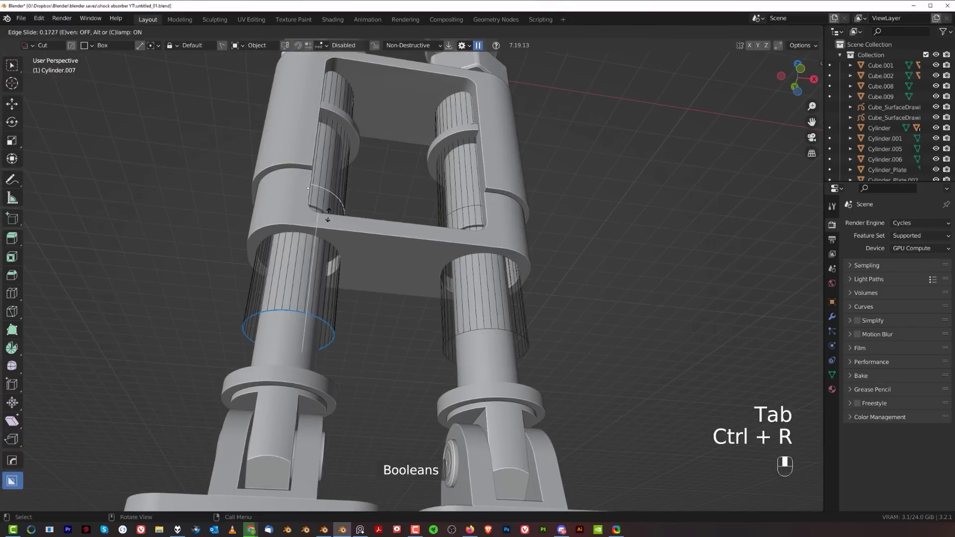
pyautogui.click(326, 218)
pyautogui.press('Tab')
# Select the cutter's faces below the loop cut and merge them into one end face.
pyautogui.hotkey('ctrl', 'b')
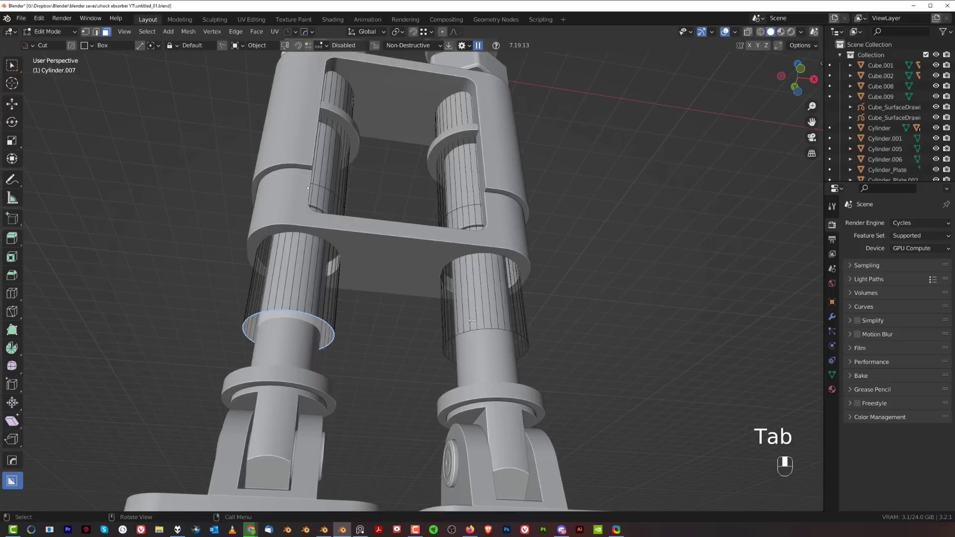
pyautogui.press('ctrl+KP_Add')
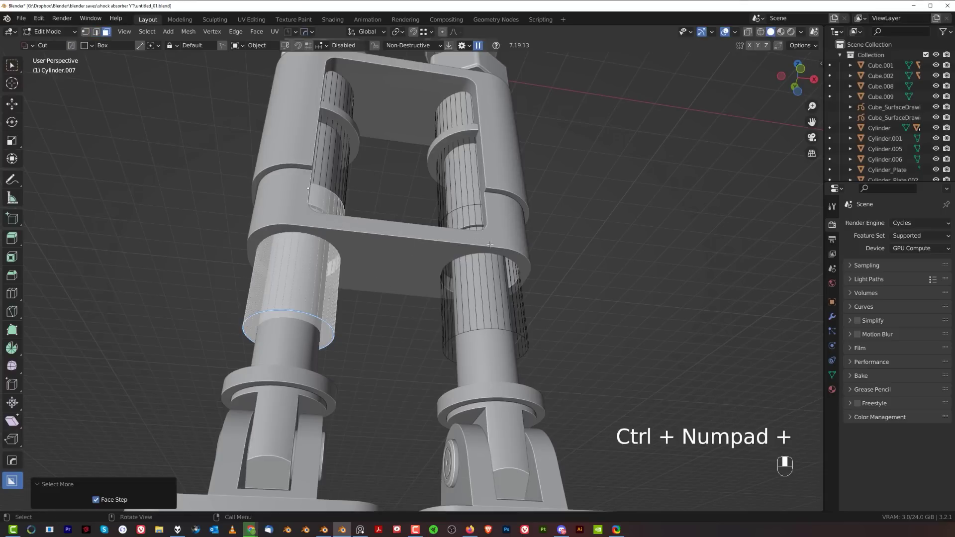
pyautogui.press('f')
# Inset the cutter's end face, extrude it 1.419 m downward as a narrower section, and hide the cutters again.
pyautogui.press('i')
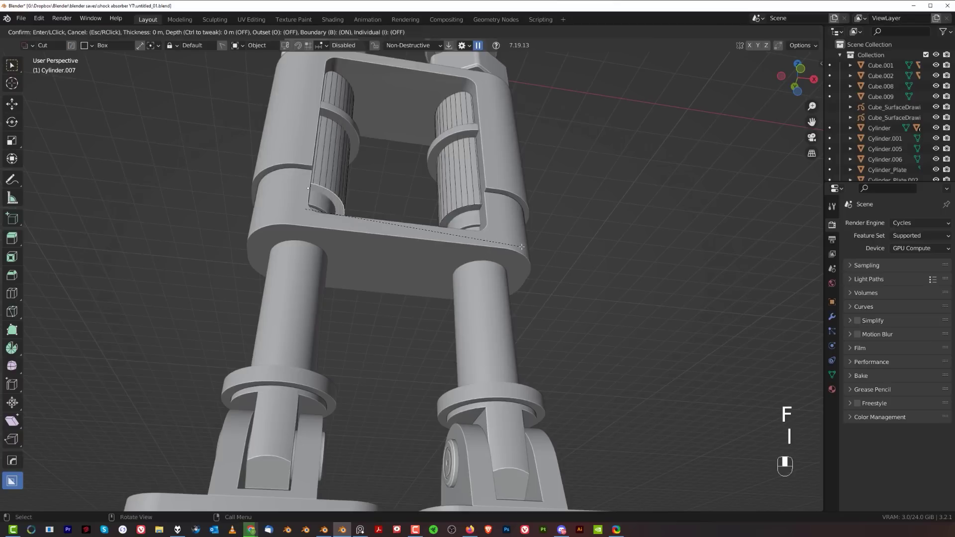
pyautogui.click(356, 223)
pyautogui.press('e')
pyautogui.click(386, 254)
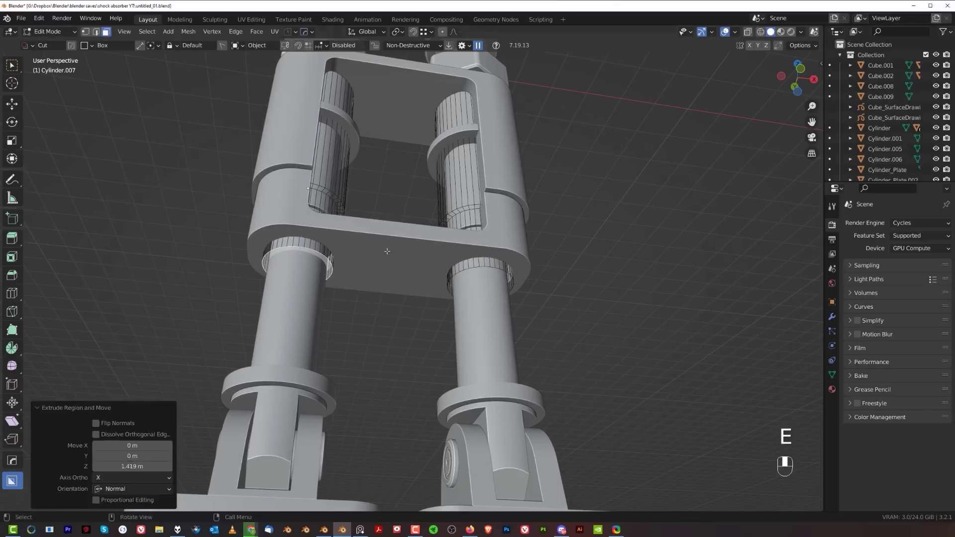
pyautogui.press('Tab')
pyautogui.hotkey('shift', '2')
pyautogui.moveTo(407, 284); pyautogui.dragTo(405, 321, button='middle')
# Add a HardOps spring at the 3D cursor and move it -11.597 m along Z onto the exposed lower shaft.
pyautogui.click(363, 318)
pyautogui.scroll(-1, 404, 297)
pyautogui.scroll(-1, 405, 201)
pyautogui.hotkey('alt', 'w')
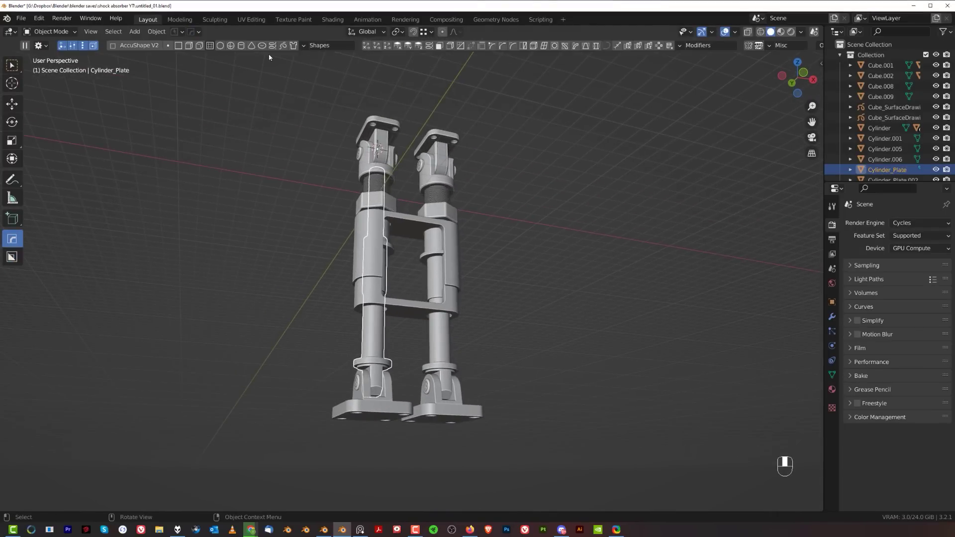
pyautogui.click(271, 47)
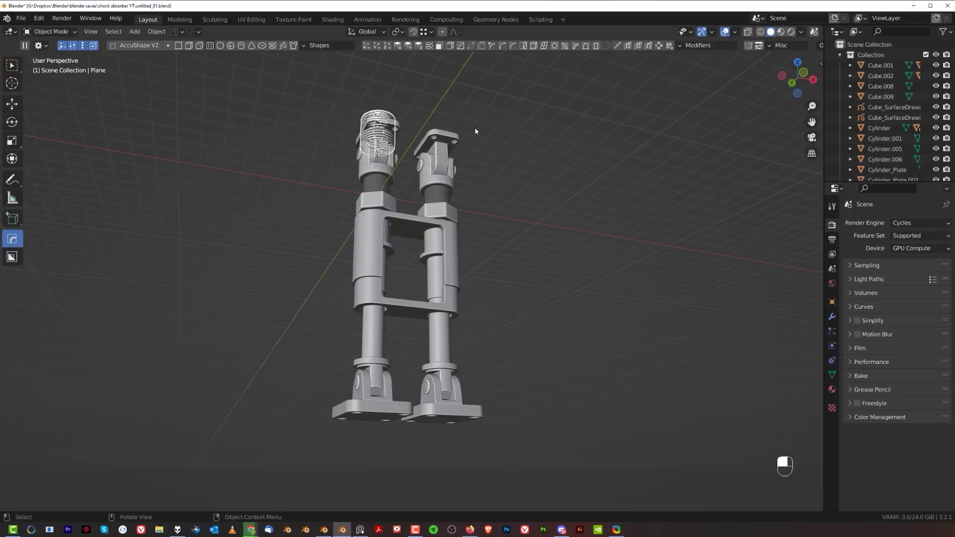
pyautogui.press('g')
pyautogui.click(484, 330)
# Increase the spring's screw offset so its coils spread upward into the central block.
pyautogui.scroll(4, 434, 204)
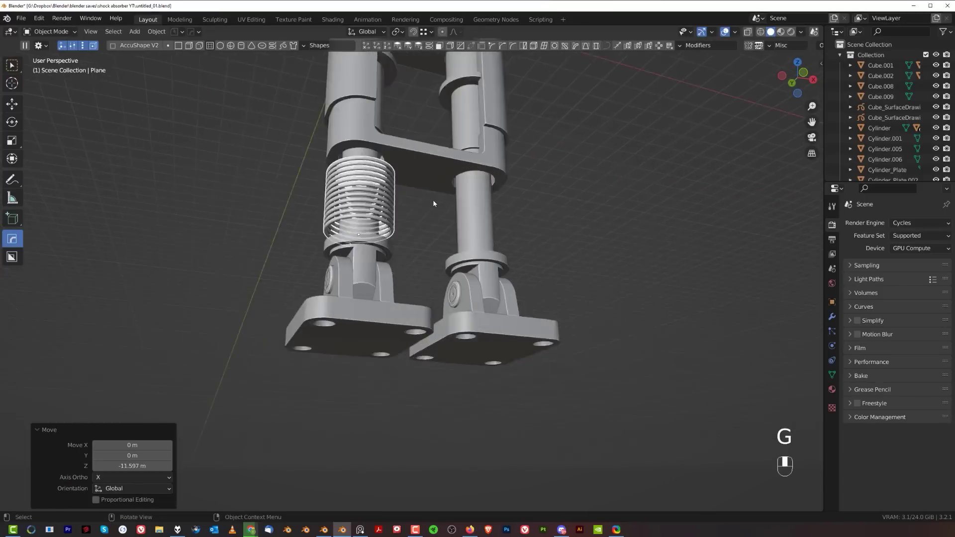
pyautogui.scroll(2, 434, 203)
pyautogui.keyDown('shift'); pyautogui.moveTo(433, 203); pyautogui.dragTo(447, 298, button='middle'); pyautogui.keyUp('shift')
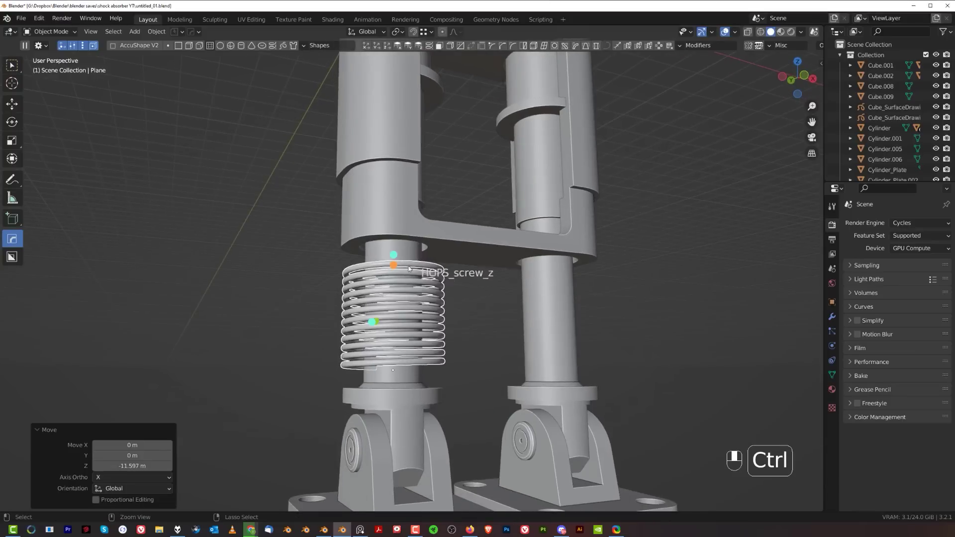
pyautogui.click(387, 253)
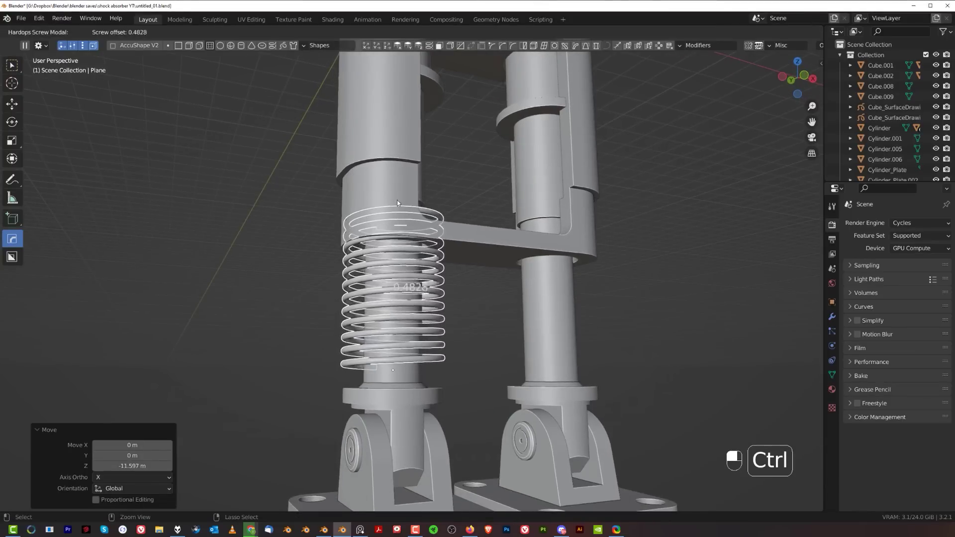
pyautogui.keyDown('ctrl'); pyautogui.moveTo(397, 200); pyautogui.dragTo(397, 174); pyautogui.keyUp('ctrl')
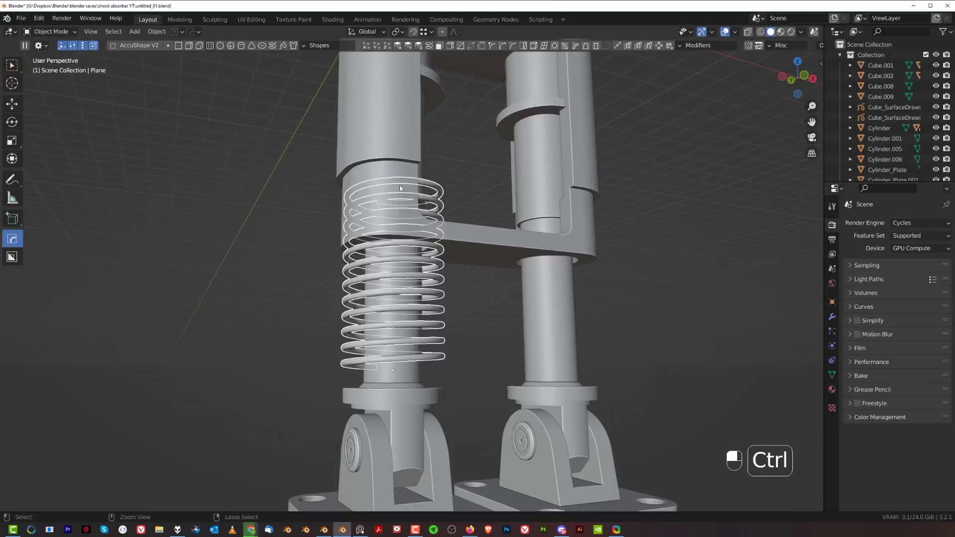
# Tighten the spring's coil radius around the lower shaft and thicken its wire.
pyautogui.moveTo(375, 285)
pyautogui.keyDown('ctrl'); pyautogui.mouseDown()
pyautogui.moveTo(416, 290)
pyautogui.moveTo(391, 279)
pyautogui.mouseUp(); pyautogui.keyUp('ctrl')
pyautogui.scroll(1, 407, 247)
pyautogui.rightClick(407, 247)
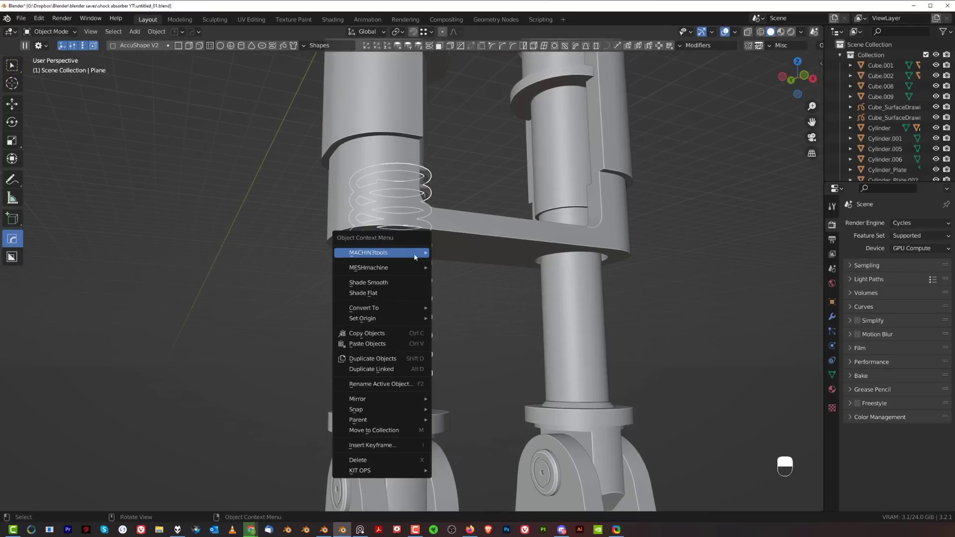
pyautogui.moveTo(446, 260); pyautogui.dragTo(411, 279, button='middle')
pyautogui.moveTo(398, 282)
pyautogui.keyDown('ctrl'); pyautogui.mouseDown()
pyautogui.moveTo(409, 275)
pyautogui.moveTo(390, 277)
pyautogui.moveTo(405, 284)
pyautogui.mouseUp(); pyautogui.keyUp('ctrl')
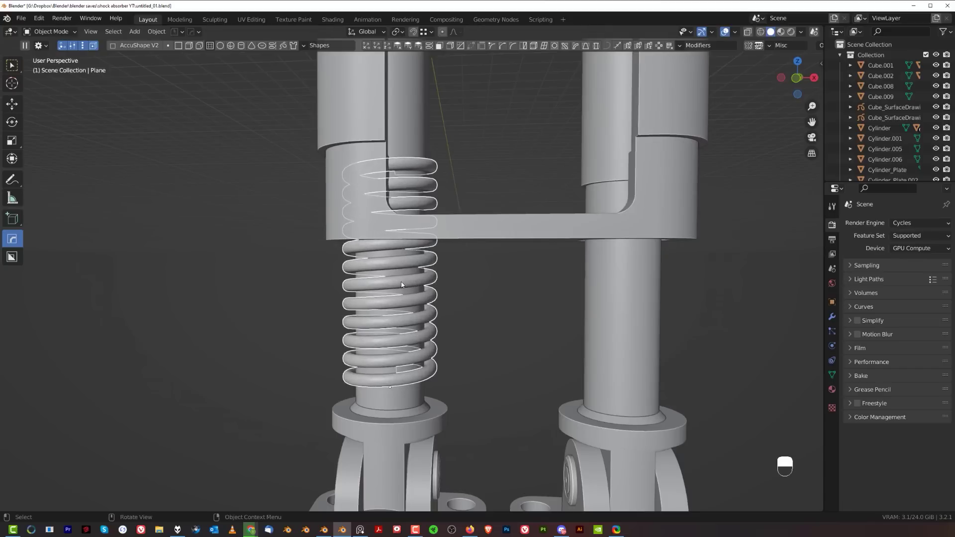
# Move the spring about -0.505 m along Z onto the lower collar and stretch its coils up to the shaft's flange inside the window.
pyautogui.scroll(-4, 405, 284)
pyautogui.press('g')
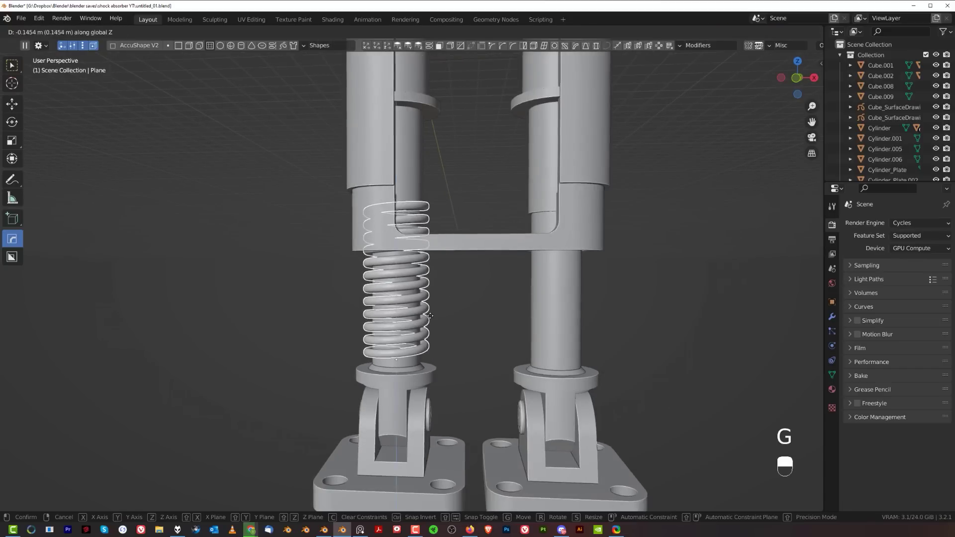
pyautogui.rightClick(424, 159)
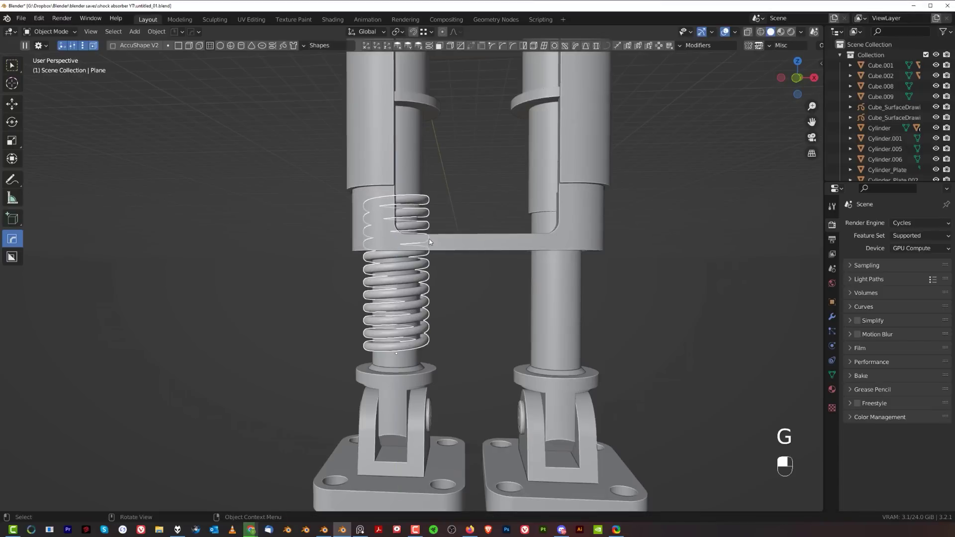
pyautogui.keyDown('ctrl'); pyautogui.moveTo(408, 181); pyautogui.dragTo(397, 99); pyautogui.keyUp('ctrl')
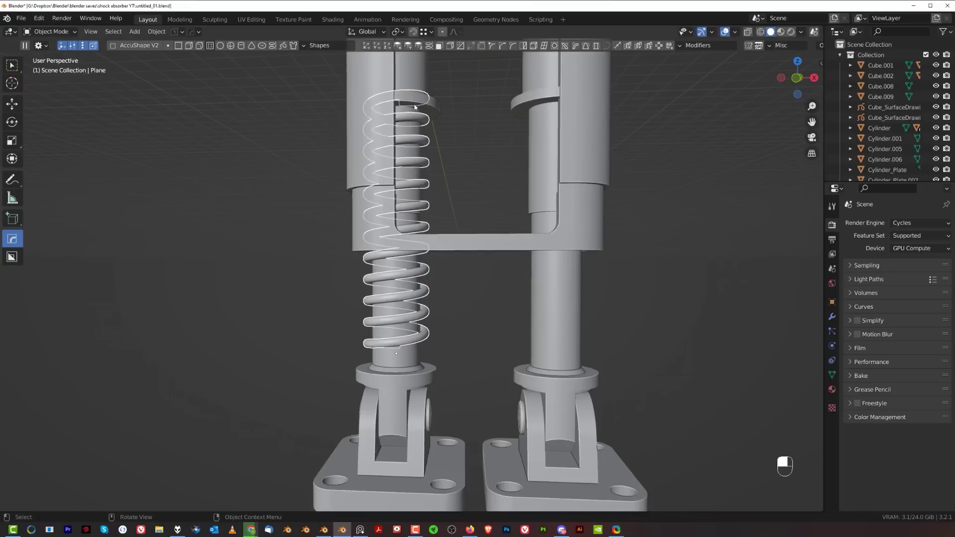
pyautogui.press('g')
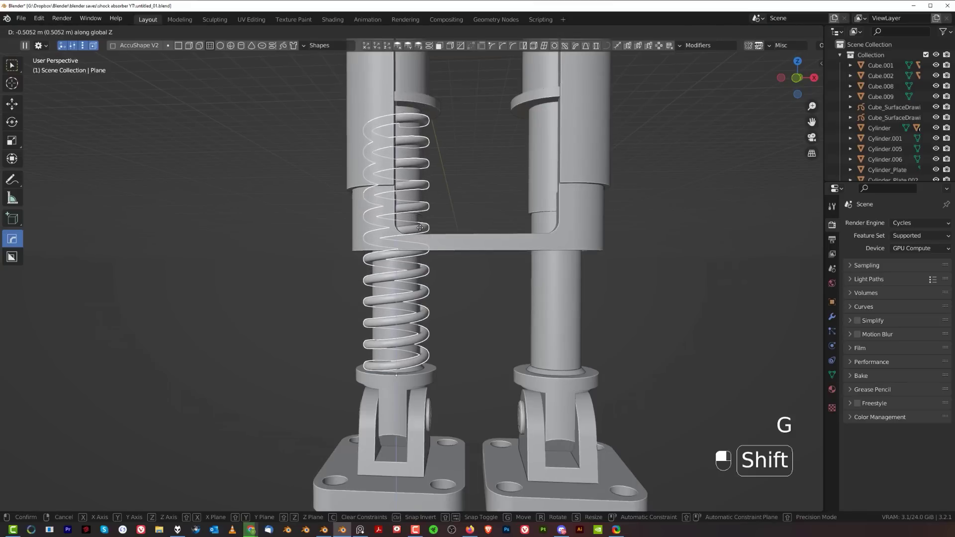
pyautogui.click(476, 197)
pyautogui.press('q')
pyautogui.moveTo(416, 122)
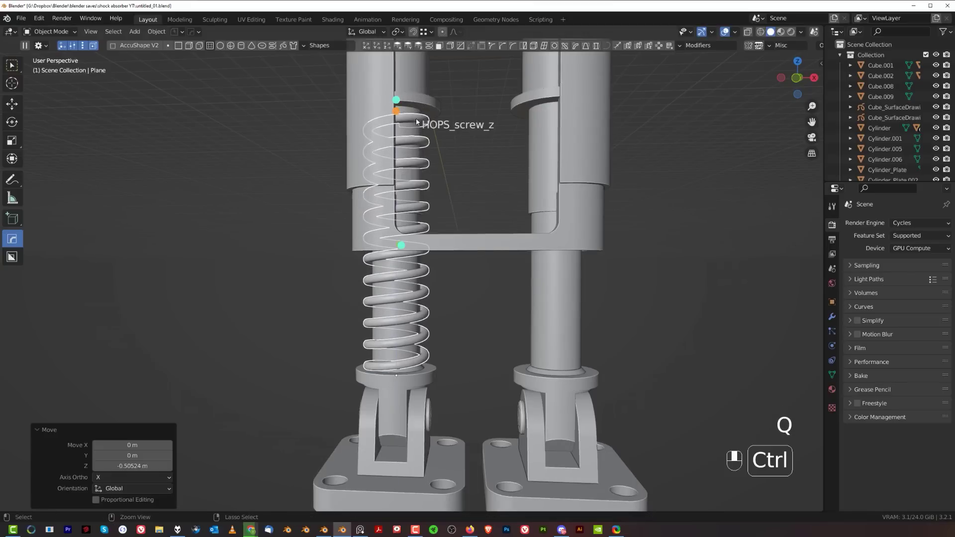
pyautogui.keyDown('ctrl'); pyautogui.moveTo(400, 103); pyautogui.dragTo(401, 96); pyautogui.keyUp('ctrl')
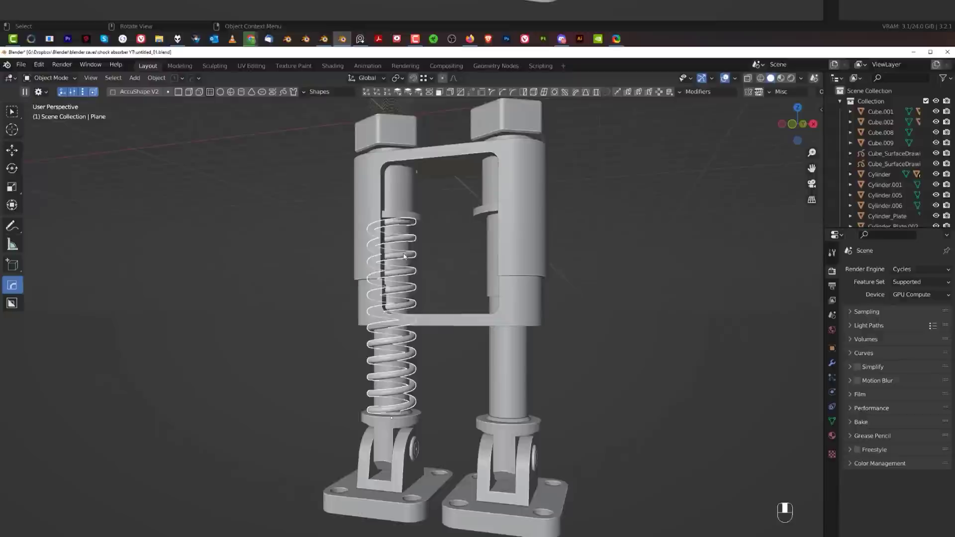
pyautogui.moveTo(402, 247); pyautogui.dragTo(420, 249, button='middle')
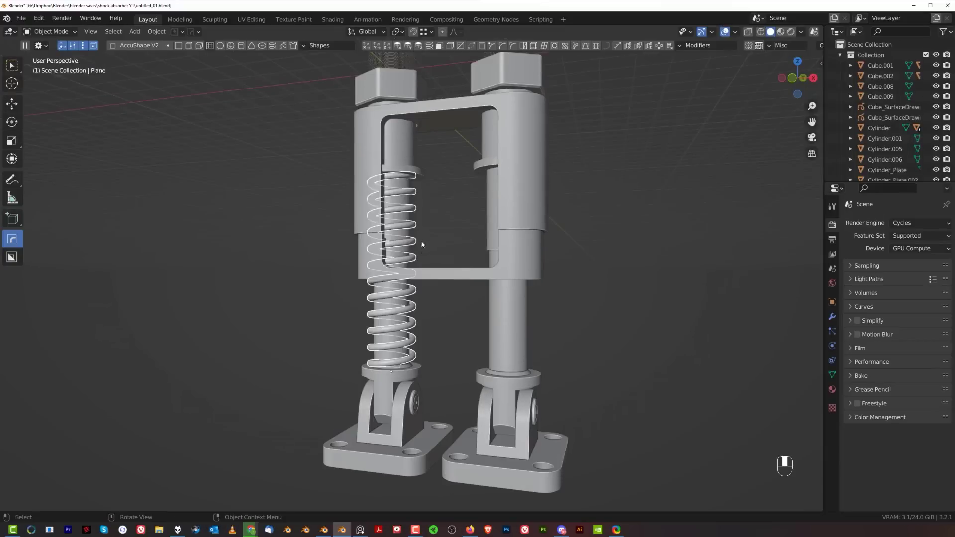
# Set the spring's HOPS_screw_z2 iterations to 7 and reduce its screw offset so the coils end at the shaft's flange.
pyautogui.keyDown('ctrl'); pyautogui.click(401, 168); pyautogui.keyUp('ctrl')
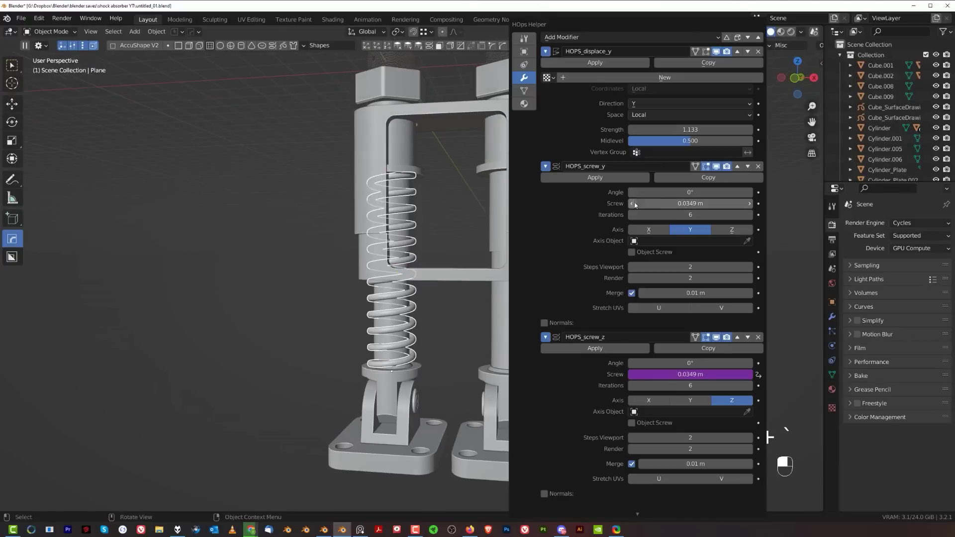
pyautogui.scroll(-10, 717, 334)
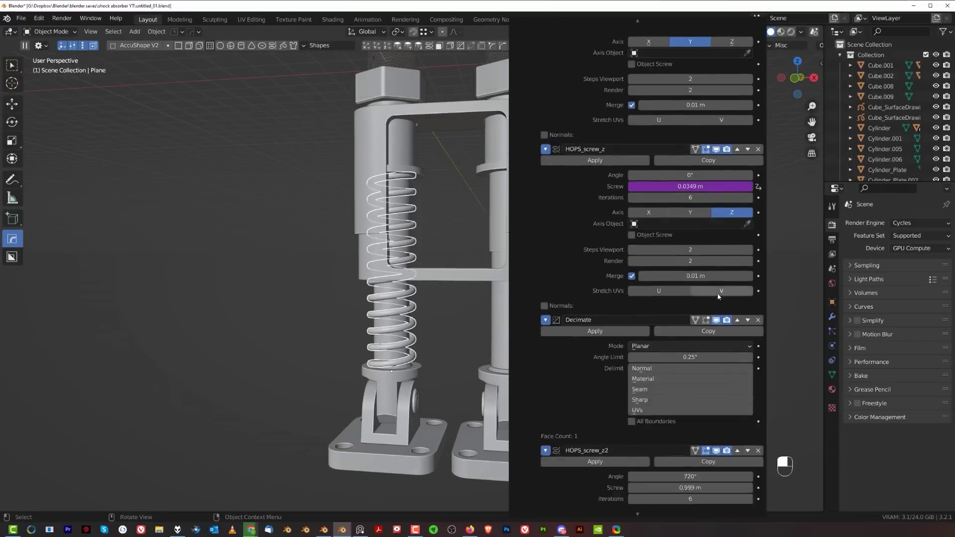
pyautogui.scroll(10, 701, 301)
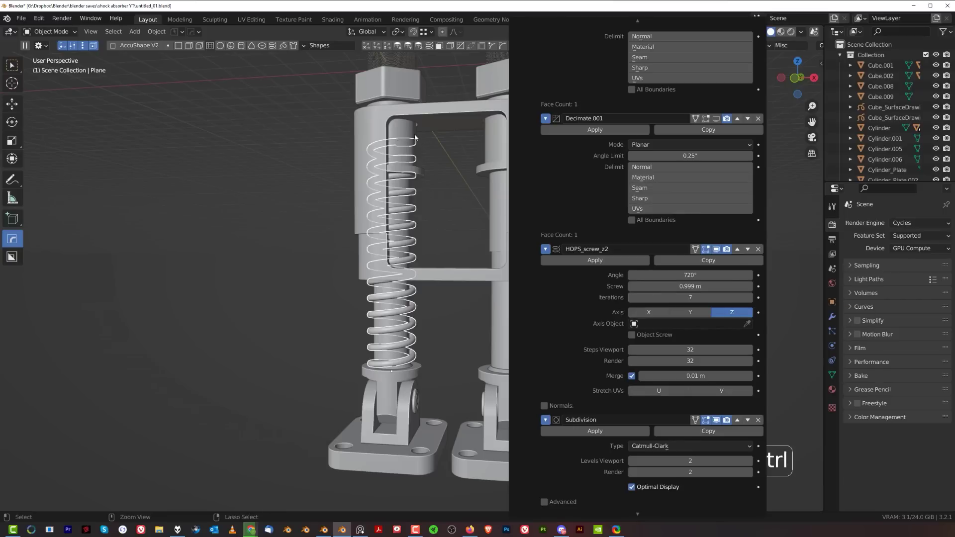
pyautogui.click(445, 160)
pyautogui.keyDown('ctrl'); pyautogui.moveTo(395, 123); pyautogui.dragTo(409, 153); pyautogui.keyUp('ctrl')
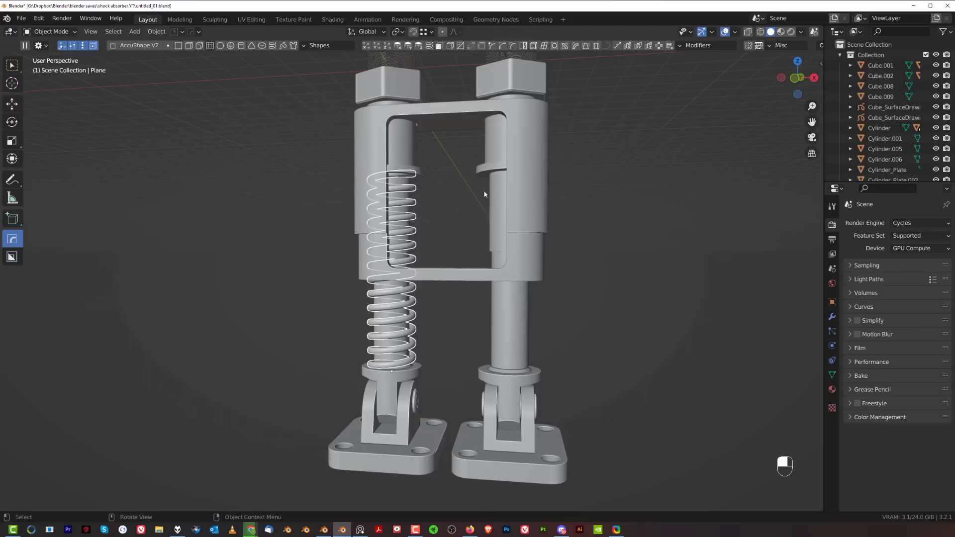
# Set the spring's HOPS_screw_z2 iterations to 8 and reduce its screw offset until the top coil meets the shaft's flange.
pyautogui.scroll(-4, 434, 218)
pyautogui.moveTo(597, 192); pyautogui.dragTo(576, 203, button='middle')
pyautogui.scroll(2, 456, 236)
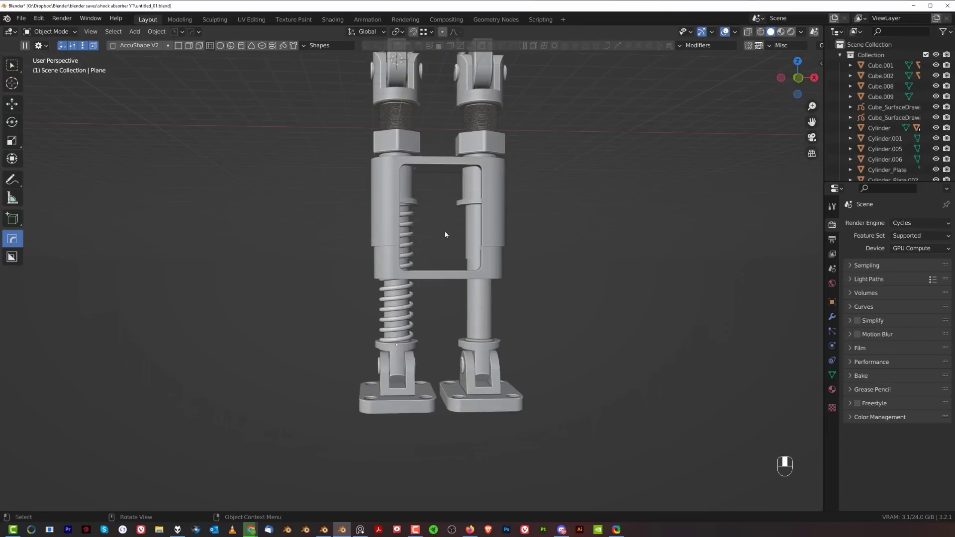
pyautogui.hotkey('ctrl', '`')
pyautogui.click(412, 228)
pyautogui.hotkey('ctrl', '`')
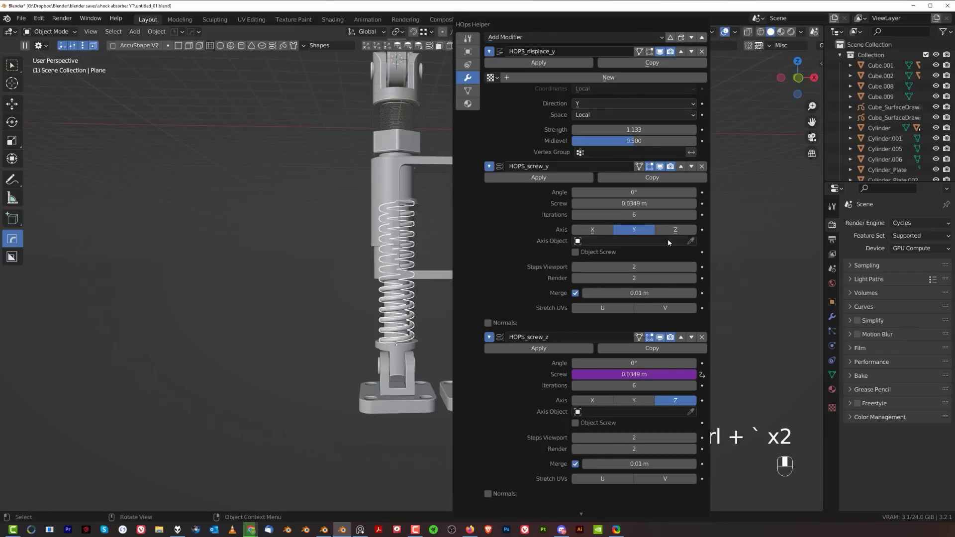
pyautogui.scroll(-12, 674, 285)
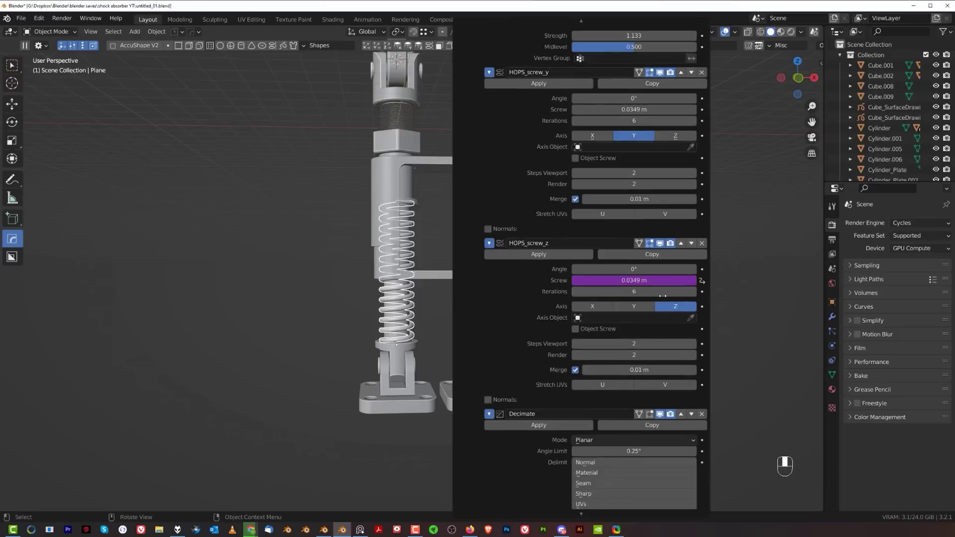
pyautogui.scroll(-6, 648, 289)
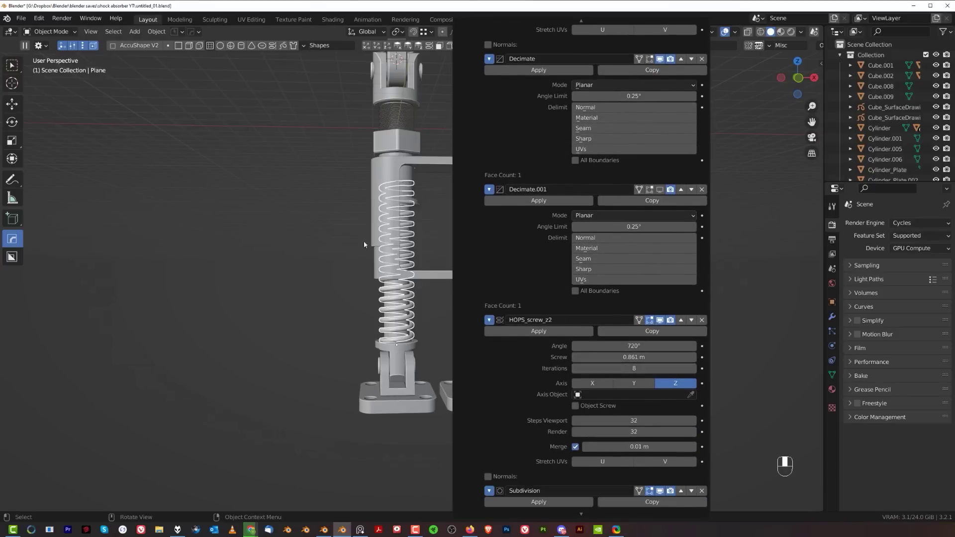
pyautogui.scroll(2, 365, 237)
pyautogui.press('ctrl')
pyautogui.click(391, 127)
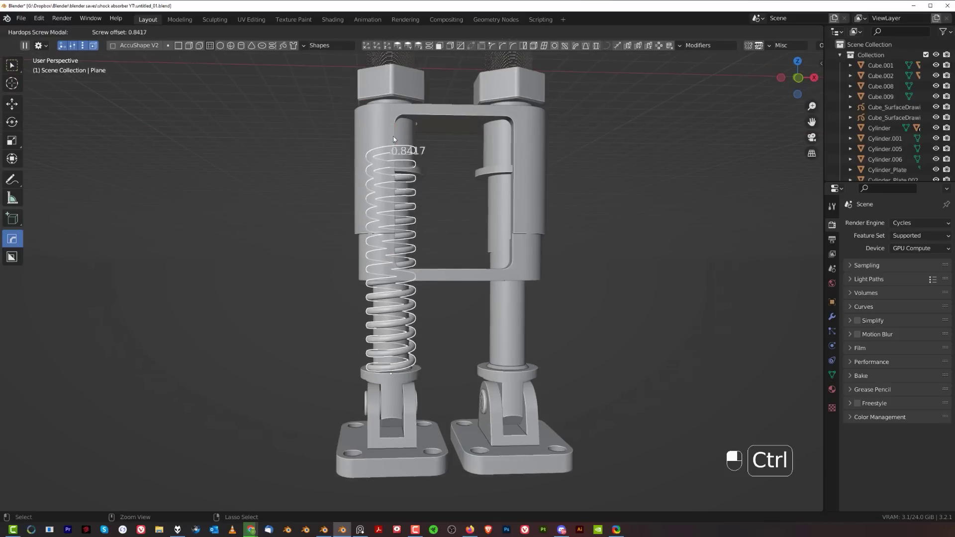
pyautogui.click(400, 162)
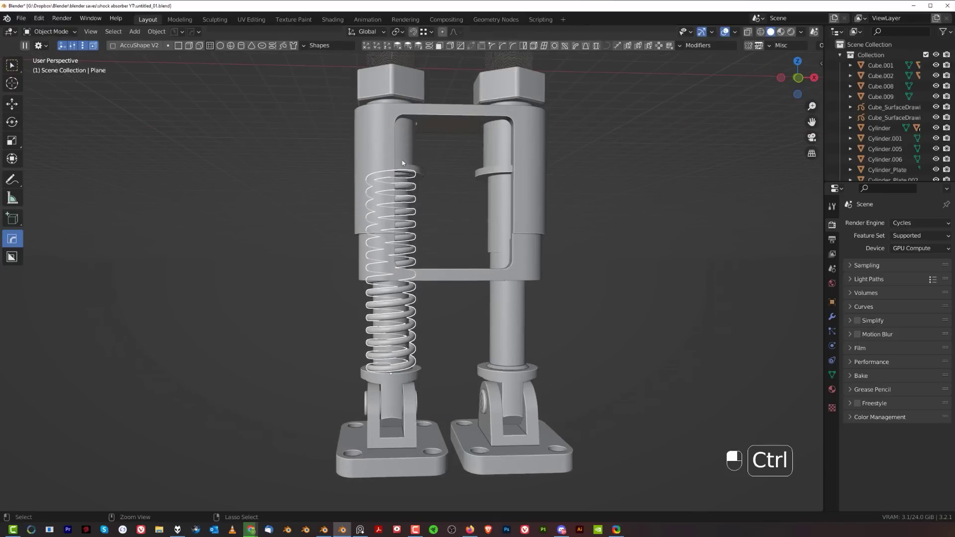
# Mirror the spring along X about the central block onto the other lower shaft.
pyautogui.scroll(-3, 573, 238)
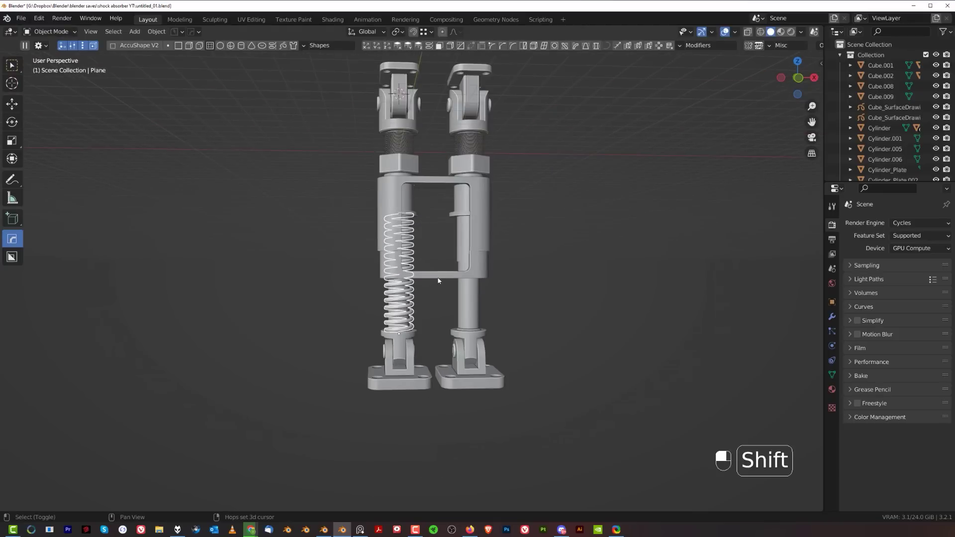
pyautogui.hotkey('alt', 'x')
pyautogui.click(360, 237)
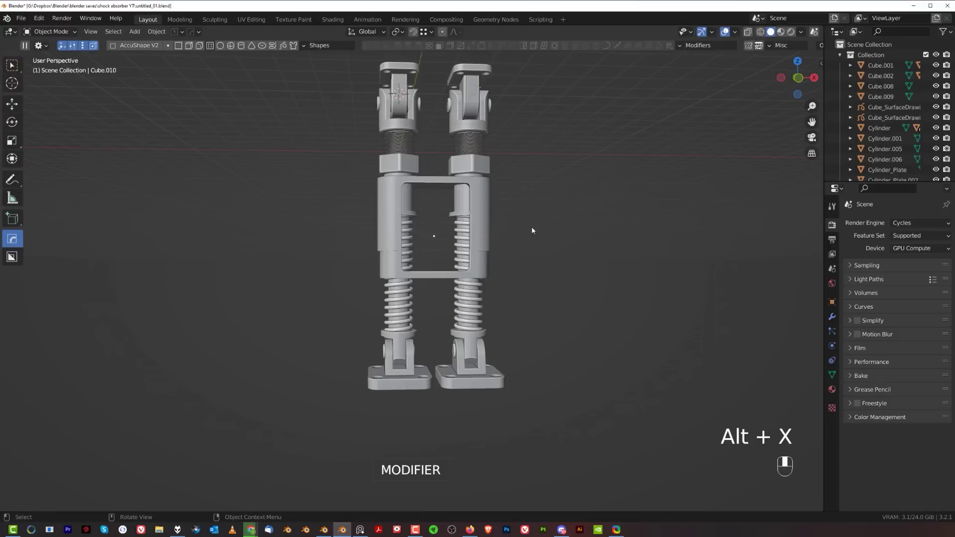
# Examine both springs and the whole assembly from several angles in perspective and orthographic view.
pyautogui.moveTo(531, 226); pyautogui.dragTo(499, 208, button='middle')
pyautogui.scroll(1, 499, 208)
pyautogui.scroll(-3, 498, 219)
pyautogui.keyDown('shift'); pyautogui.moveTo(491, 249); pyautogui.dragTo(453, 283, button='middle'); pyautogui.keyUp('shift')
pyautogui.press('KP_5')
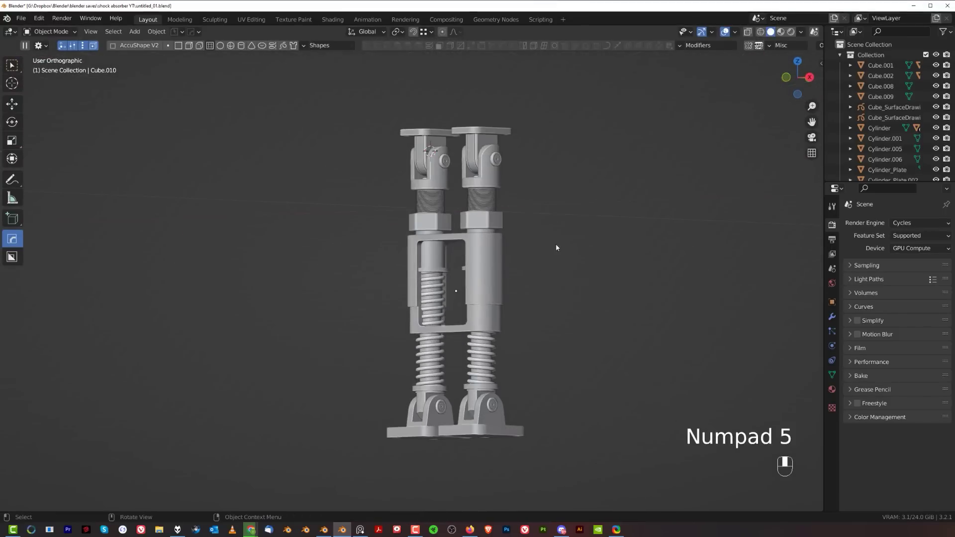
pyautogui.press('KP_5')
pyautogui.moveTo(547, 243); pyautogui.dragTo(583, 263, button='middle')
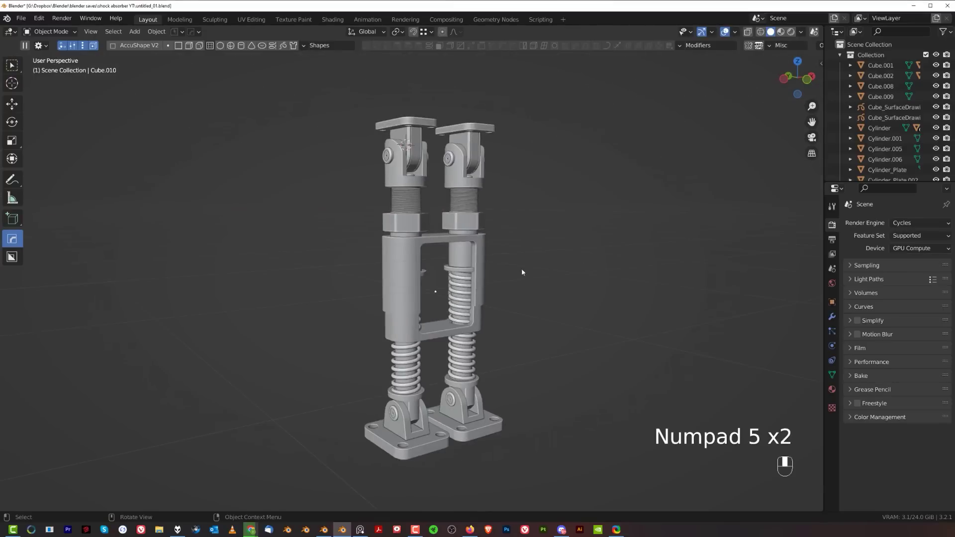
pyautogui.scroll(1, 523, 267)
pyautogui.moveTo(527, 248); pyautogui.dragTo(525, 214, button='middle')
pyautogui.keyDown('shift'); pyautogui.moveTo(527, 311); pyautogui.dragTo(402, 267, button='middle'); pyautogui.keyUp('shift')
pyautogui.moveTo(446, 276)
pyautogui.keyDown('shift'); pyautogui.mouseDown(button='middle')
pyautogui.moveTo(409, 226)
pyautogui.moveTo(440, 259)
pyautogui.mouseUp(button='middle'); pyautogui.keyUp('shift')
pyautogui.scroll(3, 409, 226)
pyautogui.keyDown('shift'); pyautogui.moveTo(440, 260); pyautogui.dragTo(451, 339, button='middle'); pyautogui.keyUp('shift')
pyautogui.moveTo(465, 271); pyautogui.dragTo(437, 267, button='middle')
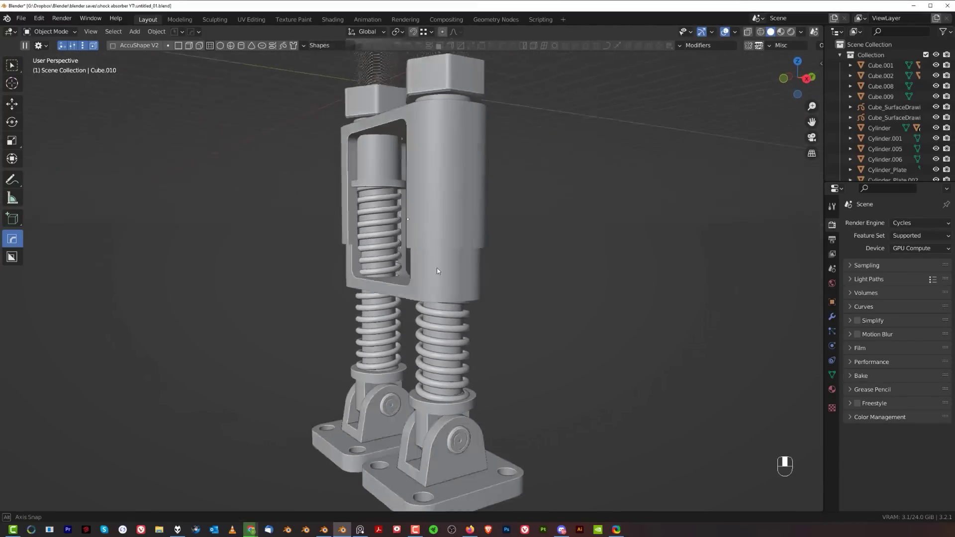
# Isolate one threaded shaft with its fork end in local view and open its mesh for editing.
pyautogui.scroll(3, 437, 298)
pyautogui.click(439, 376)
pyautogui.press('KP_Divide')
pyautogui.scroll(2, 465, 212)
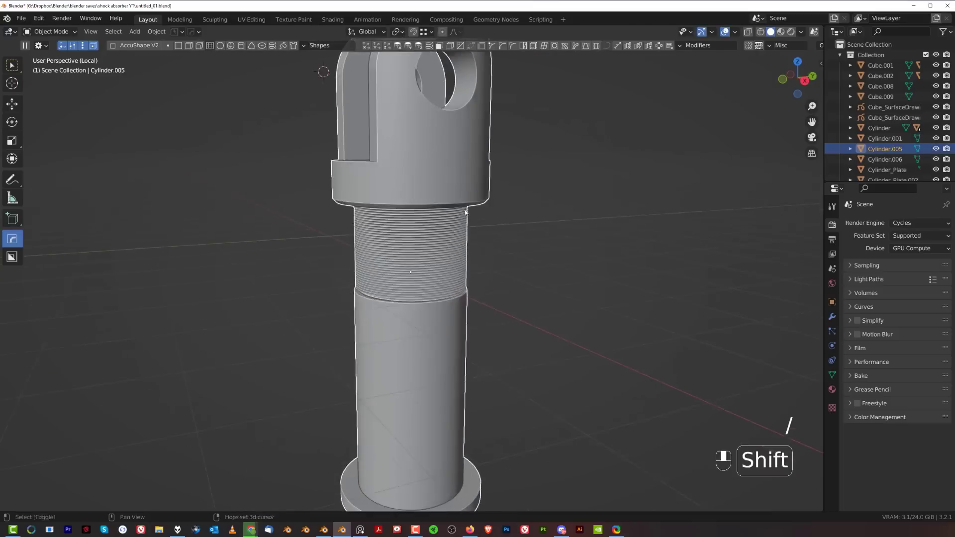
pyautogui.scroll(4, 426, 265)
pyautogui.keyDown('shift'); pyautogui.moveTo(465, 213); pyautogui.dragTo(385, 280, button='middle'); pyautogui.keyUp('shift')
pyautogui.press('Tab')
# Slide the edge beneath the pin hole's rim downward, away from the hole, to make room for a bevel.
pyautogui.scroll(2, 425, 307)
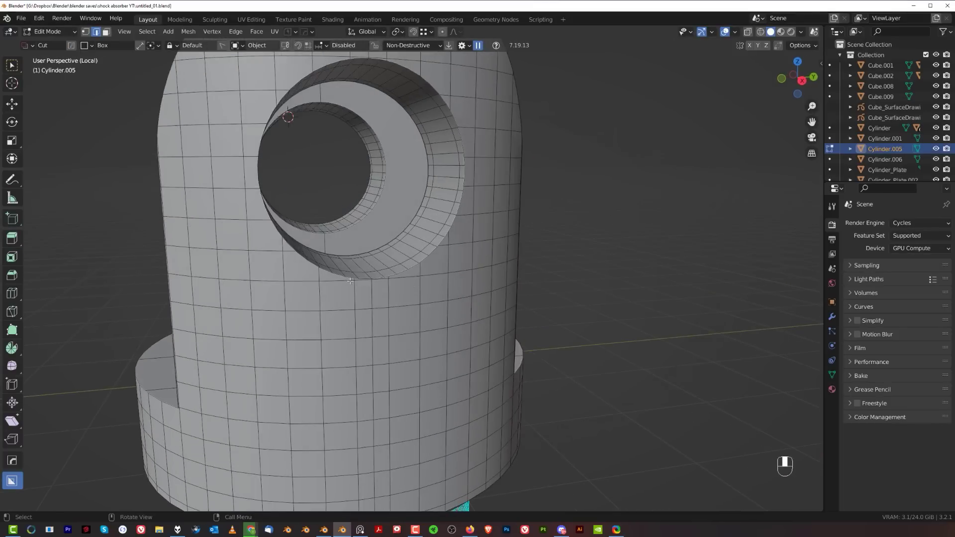
pyautogui.scroll(2, 380, 281)
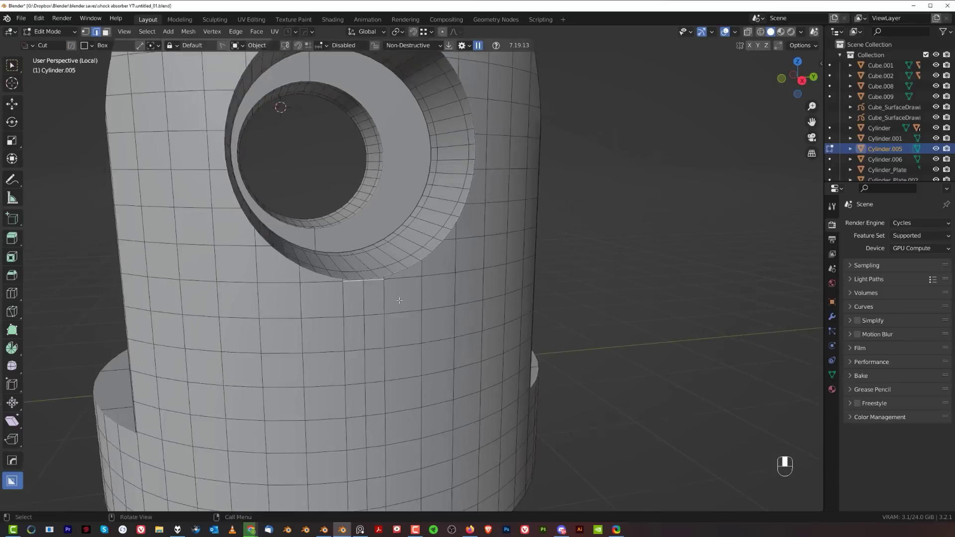
pyautogui.press('g')
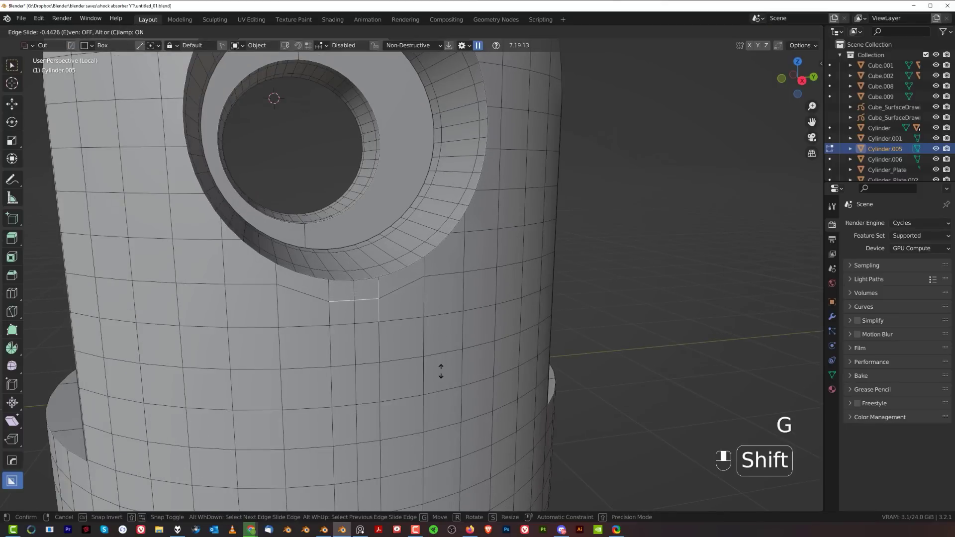
pyautogui.click(440, 376)
pyautogui.scroll(-2, 427, 339)
# Select the pin hole's outer rim loop and apply a MESHmachine Offset Cut with width 0.03 around it.
pyautogui.keyDown('alt'); pyautogui.click(381, 279); pyautogui.keyUp('alt')
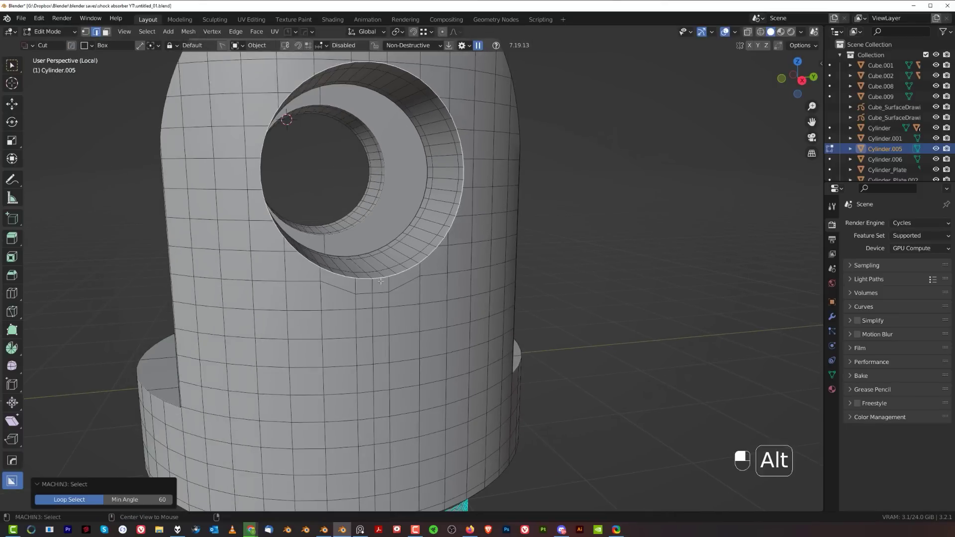
pyautogui.moveTo(380, 279); pyautogui.dragTo(486, 294, button='middle')
pyautogui.press('y')
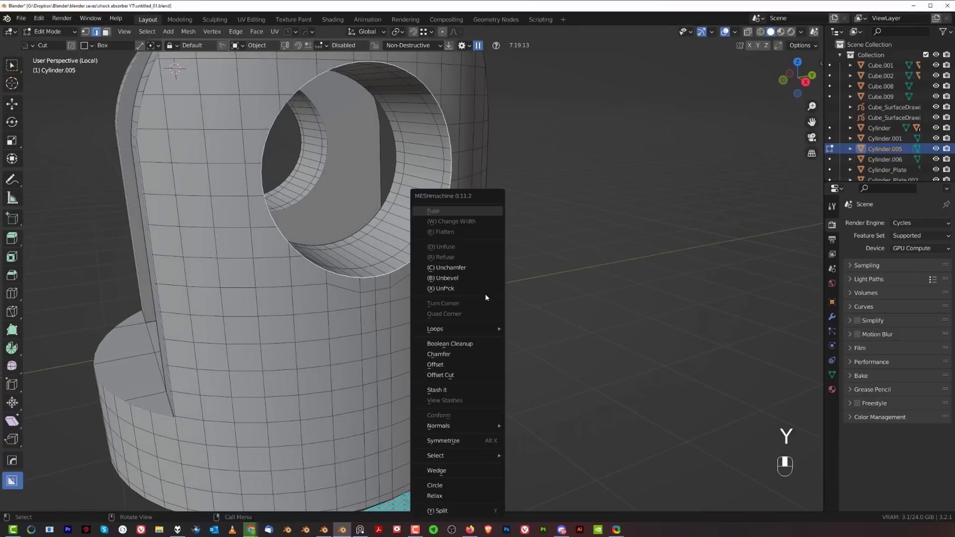
pyautogui.click(458, 289)
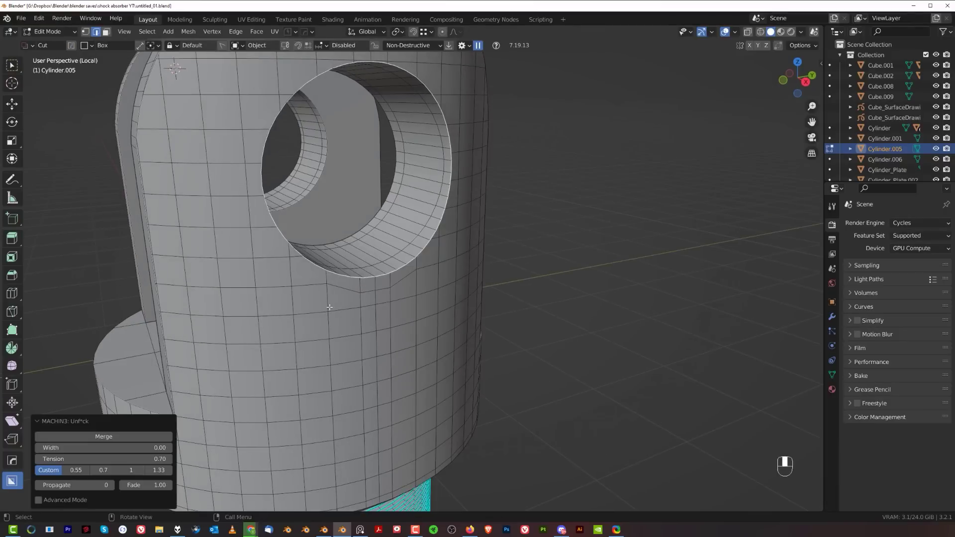
pyautogui.press('y')
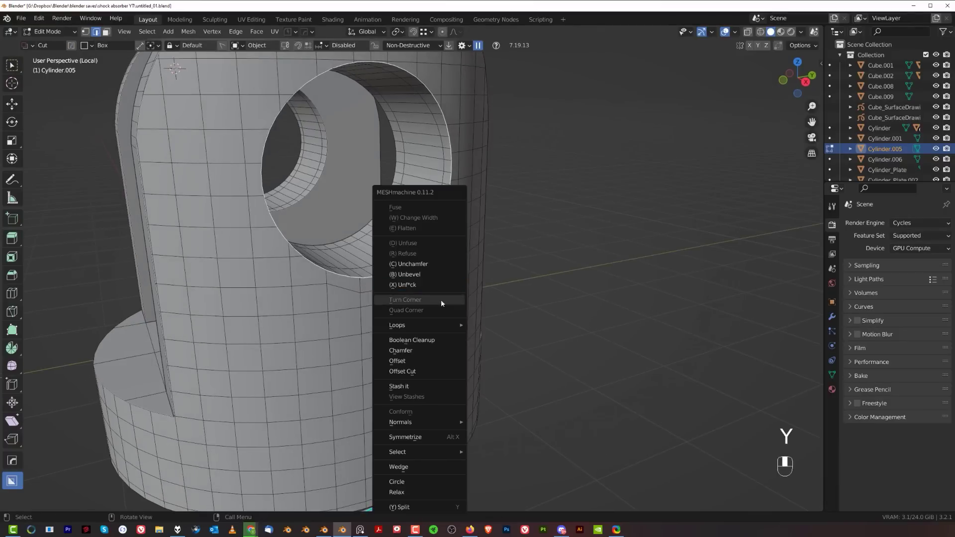
pyautogui.click(425, 365)
pyautogui.moveTo(418, 255); pyautogui.dragTo(170, 430, button='middle')
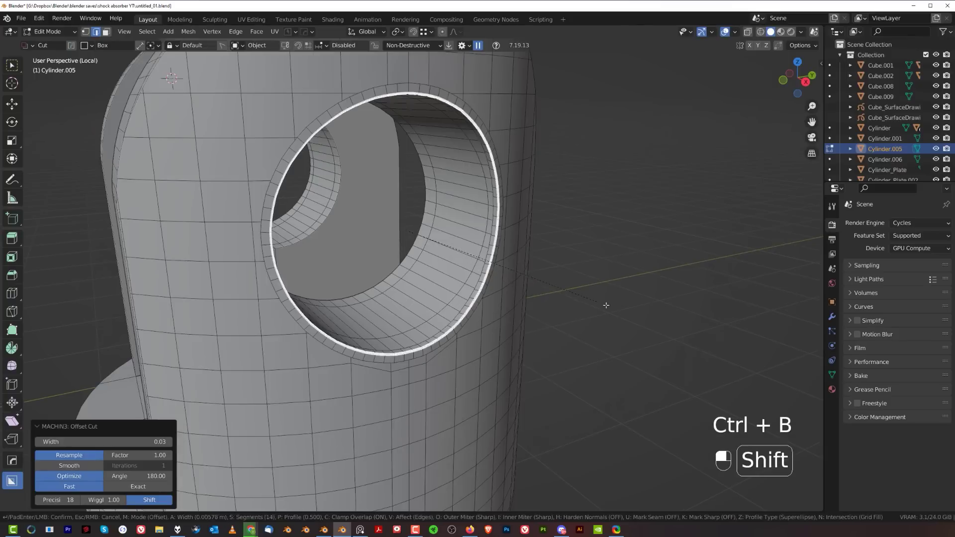
# Bevel the pin hole's rim loop 0.0157 m wide with a single segment and inspect the rim's lower edge.
pyautogui.scroll(-13, 632, 319)
pyautogui.click(633, 319)
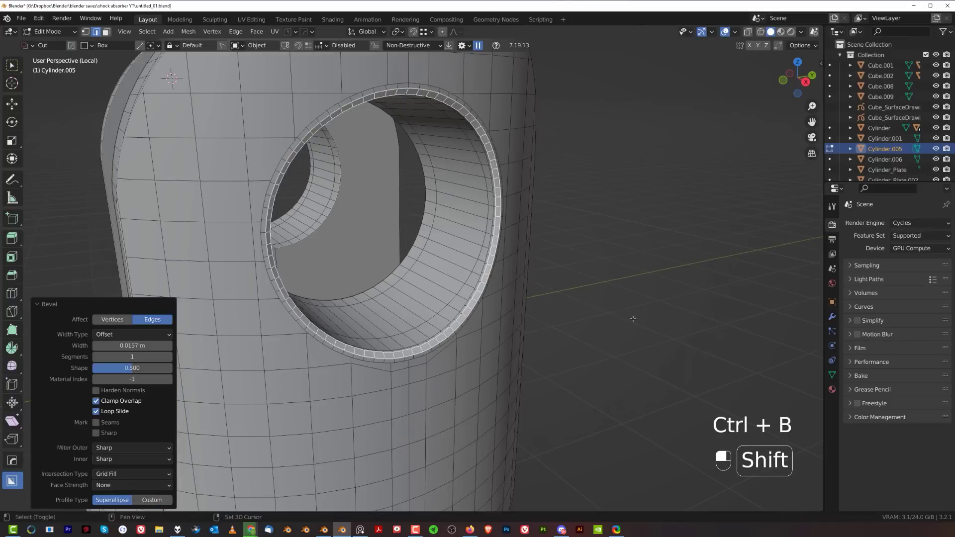
pyautogui.press('Tab')
pyautogui.press('Tab')
pyautogui.moveTo(555, 270); pyautogui.dragTo(502, 264, button='middle')
pyautogui.scroll(5, 450, 258)
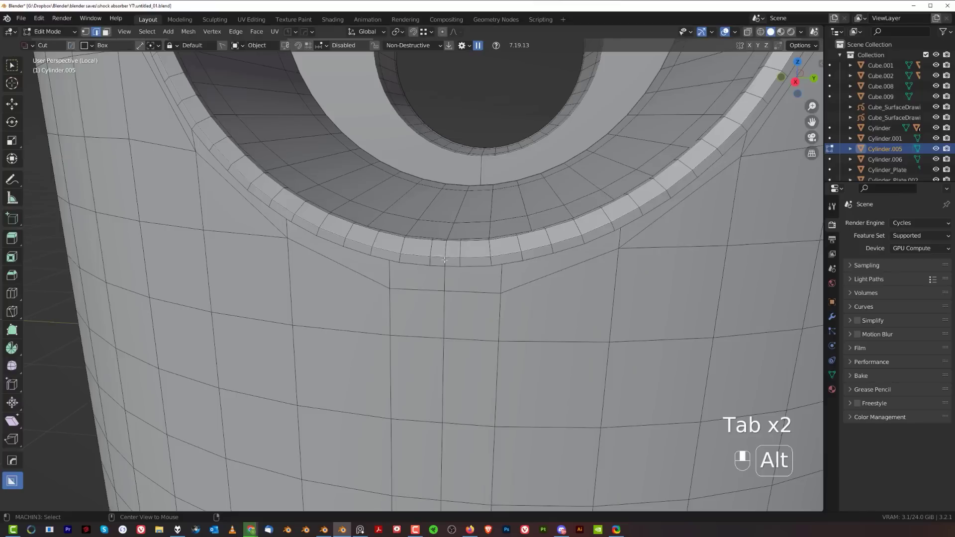
# Try to dissolve the vertical edge line beneath the pin hole and symmetrize the mesh, and undo both operations.
pyautogui.scroll(-6, 441, 314)
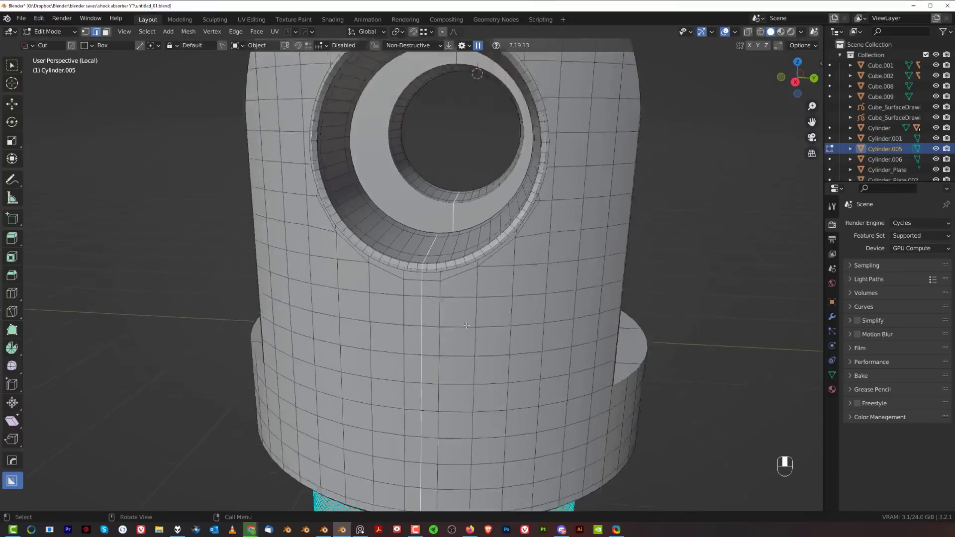
pyautogui.press('x')
pyautogui.click(478, 274)
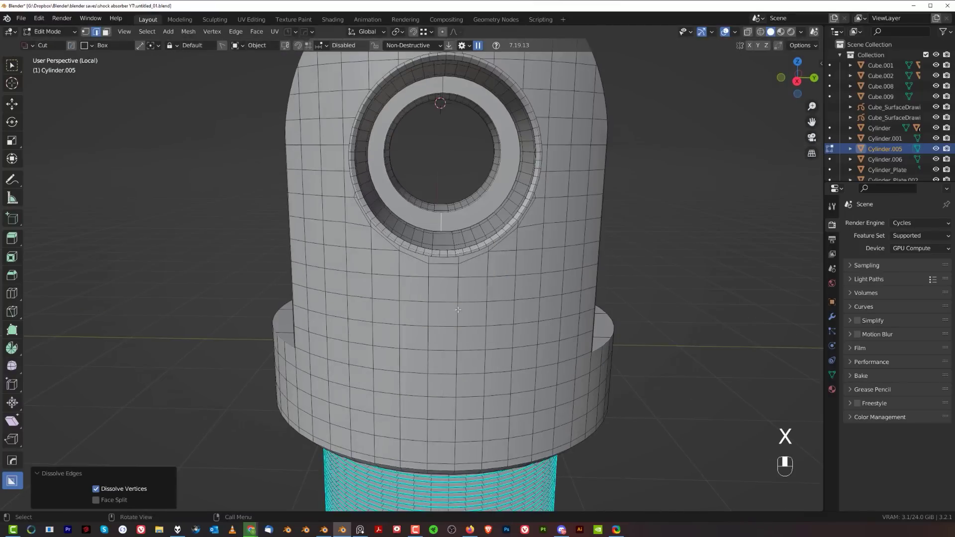
pyautogui.moveTo(457, 310); pyautogui.dragTo(299, 278, button='middle')
pyautogui.hotkey('alt', 'x')
pyautogui.keyDown('shift'); pyautogui.moveTo(298, 278); pyautogui.dragTo(330, 279, button='middle'); pyautogui.keyUp('shift')
pyautogui.scroll(2, 339, 285)
pyautogui.hotkey('ctrl', 'z')
pyautogui.hotkey('ctrl', 'z')
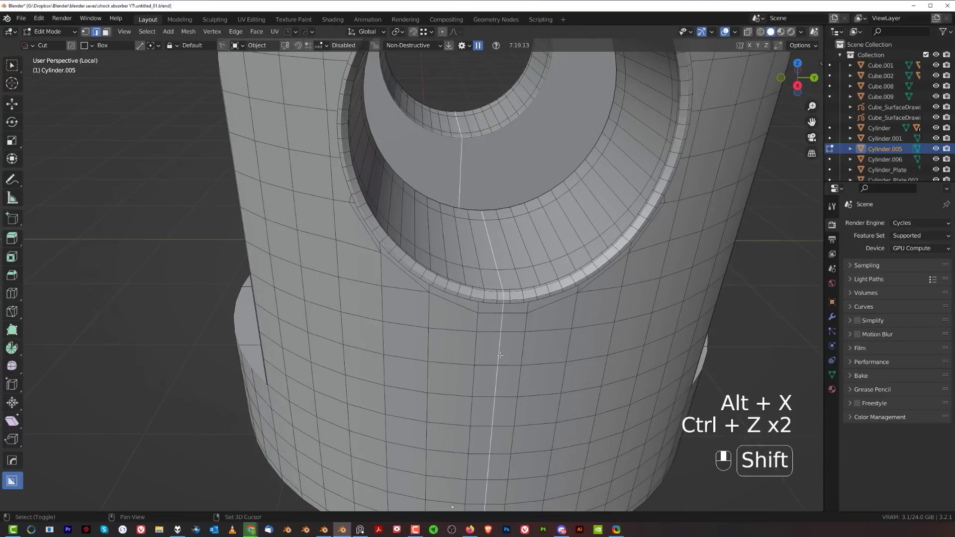
# Dissolve only the vertical center edges running from beneath the pin hole's rim down to the collar.
pyautogui.keyDown('shift'); pyautogui.moveTo(430, 319); pyautogui.dragTo(376, 166, button='middle'); pyautogui.keyUp('shift')
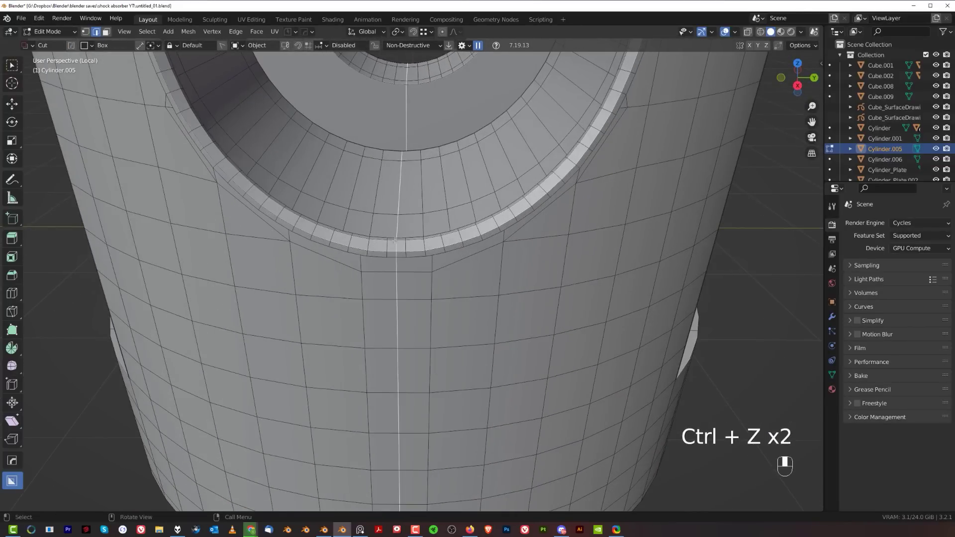
pyautogui.scroll(5, 396, 241)
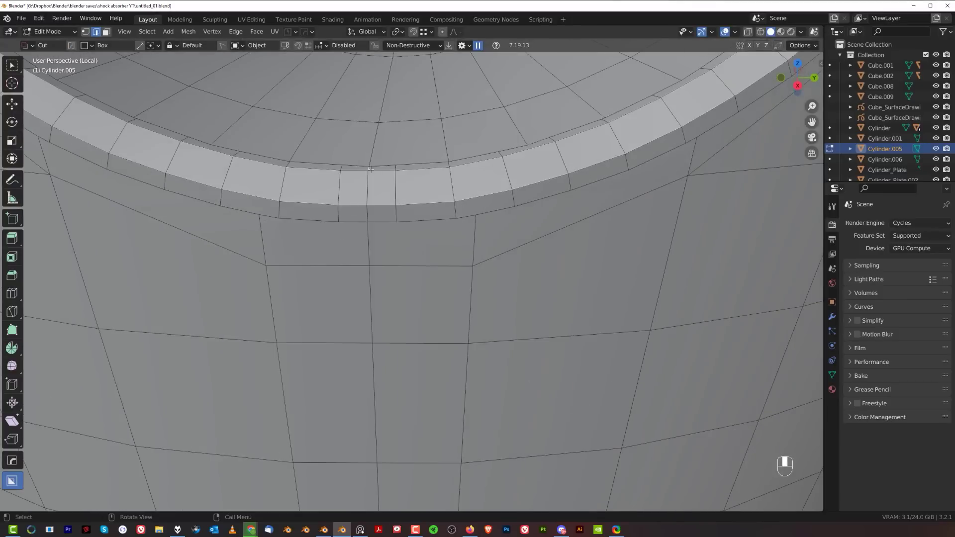
pyautogui.scroll(-7, 370, 170)
pyautogui.keyDown('shift'); pyautogui.moveTo(385, 303); pyautogui.dragTo(398, 149, button='middle'); pyautogui.keyUp('shift')
pyautogui.moveTo(429, 428); pyautogui.dragTo(434, 348, button='middle')
pyautogui.scroll(4, 435, 348)
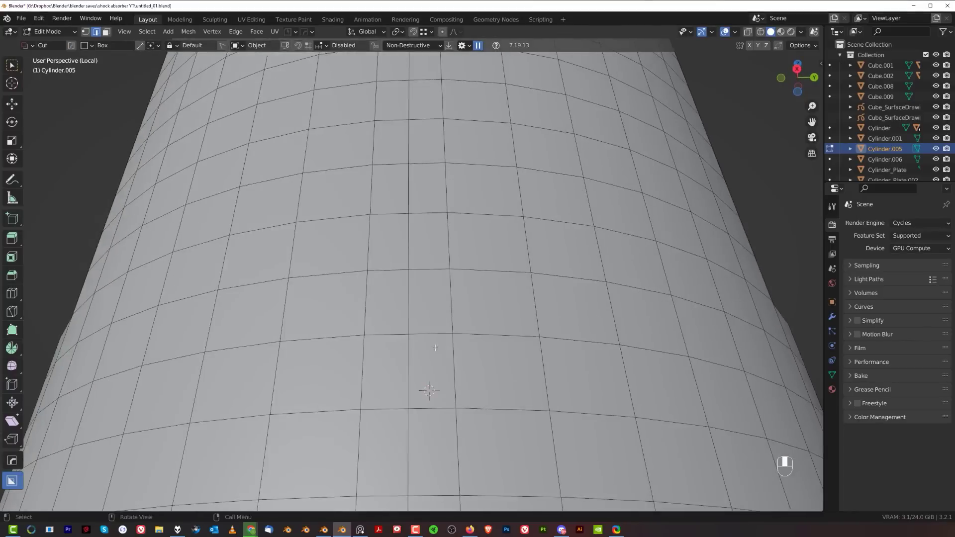
pyautogui.scroll(-5, 435, 348)
pyautogui.keyDown('shift'); pyautogui.moveTo(418, 308); pyautogui.dragTo(406, 353, button='middle'); pyautogui.keyUp('shift')
pyautogui.keyDown('ctrl'); pyautogui.click(402, 354); pyautogui.keyUp('ctrl')
pyautogui.press('x')
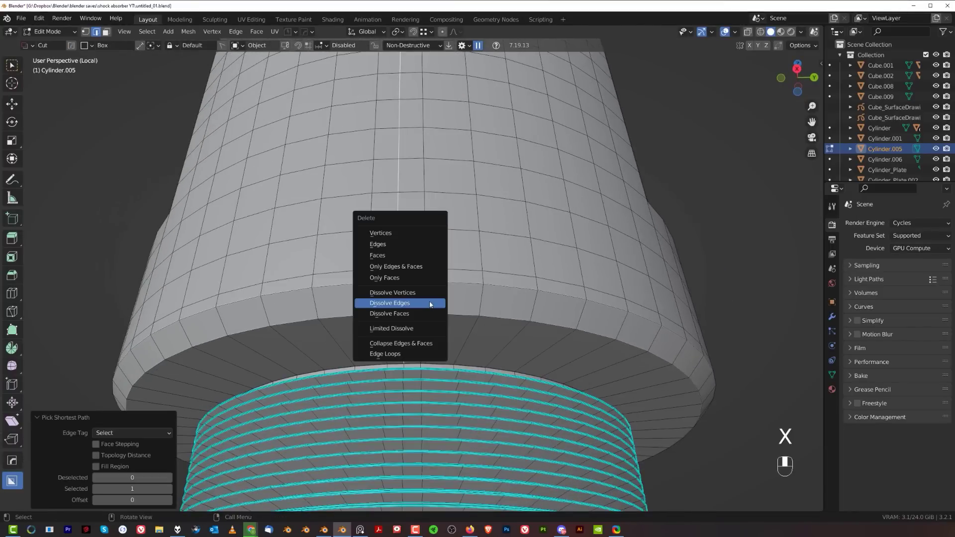
pyautogui.click(431, 304)
pyautogui.scroll(-3, 431, 311)
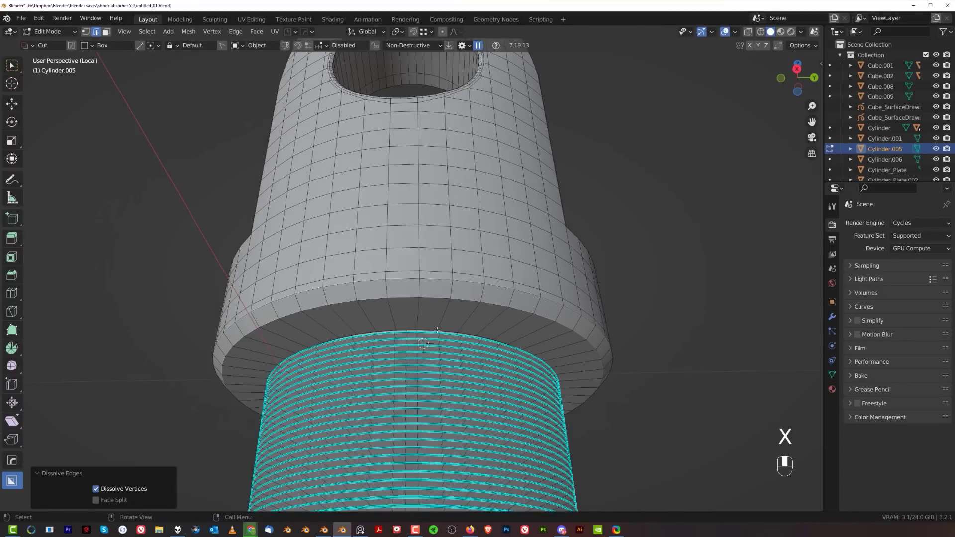
# Leave local view and symmetrize the shaft mesh.
pyautogui.press('/')
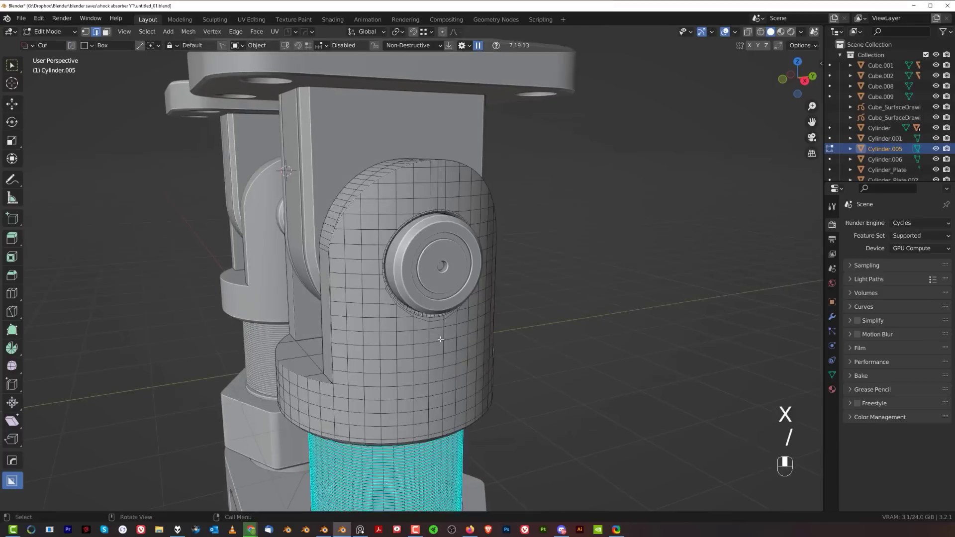
pyautogui.keyDown('shift'); pyautogui.moveTo(435, 330); pyautogui.dragTo(420, 137, button='middle'); pyautogui.keyUp('shift')
pyautogui.scroll(-3, 416, 129)
pyautogui.scroll(1, 399, 286)
pyautogui.keyDown('shift'); pyautogui.moveTo(395, 79); pyautogui.dragTo(160, 382, button='middle'); pyautogui.keyUp('shift')
pyautogui.hotkey('alt', 'x')
# Examine the beveled pin hole rim around the pin, especially the shading and topology above it.
pyautogui.moveTo(367, 331); pyautogui.dragTo(406, 293, button='middle')
pyautogui.keyDown('shift'); pyautogui.moveTo(406, 294); pyautogui.dragTo(407, 207, button='middle'); pyautogui.keyUp('shift')
pyautogui.scroll(2, 406, 207)
pyautogui.press('Tab')
pyautogui.scroll(-3, 412, 264)
pyautogui.moveTo(569, 274); pyautogui.dragTo(398, 253, button='middle')
pyautogui.scroll(3, 413, 276)
pyautogui.scroll(-5, 460, 274)
pyautogui.scroll(2, 411, 253)
pyautogui.scroll(1, 398, 253)
pyautogui.scroll(1, 430, 285)
pyautogui.keyDown('shift'); pyautogui.moveTo(470, 225); pyautogui.dragTo(408, 313, button='middle'); pyautogui.keyUp('shift')
pyautogui.scroll(2, 431, 284)
pyautogui.scroll(3, 410, 298)
pyautogui.press('Tab')
pyautogui.keyDown('shift'); pyautogui.moveTo(417, 258); pyautogui.dragTo(391, 301, button='middle'); pyautogui.keyUp('shift')
pyautogui.scroll(-3, 351, 248)
# Dissolve the extra vertical center edges between the pin hole's upper rim and the top of the fork arm.
pyautogui.press('Tab')
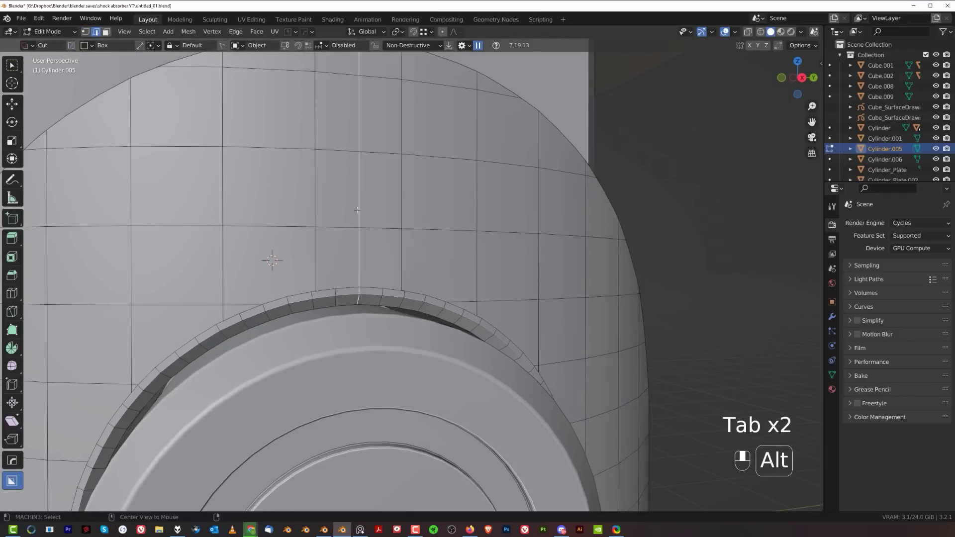
pyautogui.scroll(-3, 358, 301)
pyautogui.keyDown('shift'); pyautogui.moveTo(382, 239); pyautogui.dragTo(382, 275, button='middle'); pyautogui.keyUp('shift')
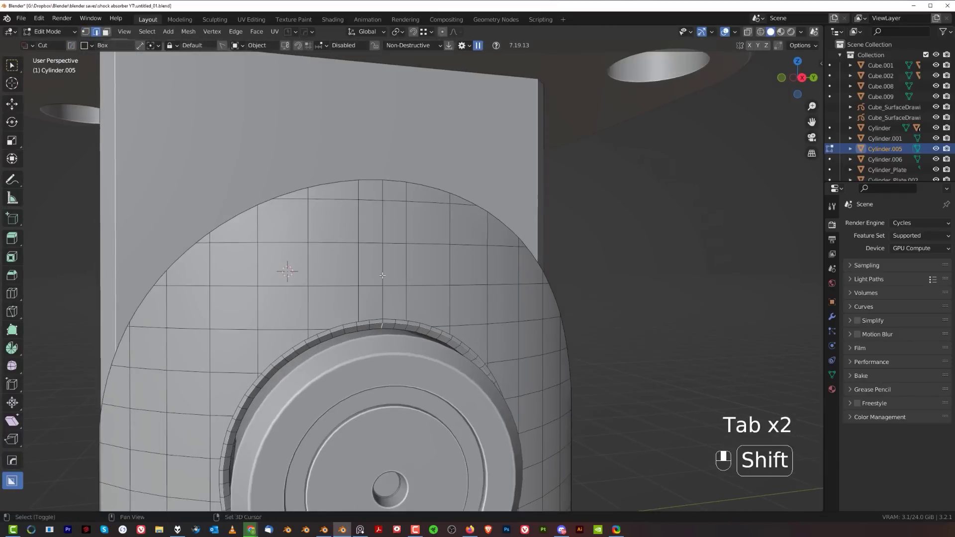
pyautogui.keyDown('ctrl'); pyautogui.click(381, 190); pyautogui.keyUp('ctrl')
pyautogui.press('x')
pyautogui.click(388, 215)
# Select the bevel's outer rim loop and merge its close vertices with Boolean Cleanup, side A, threshold about 0.01.
pyautogui.scroll(3, 393, 258)
pyautogui.keyDown('shift'); pyautogui.moveTo(398, 329); pyautogui.dragTo(398, 275, button='middle'); pyautogui.keyUp('shift')
pyautogui.scroll(4, 399, 275)
pyautogui.press('Tab')
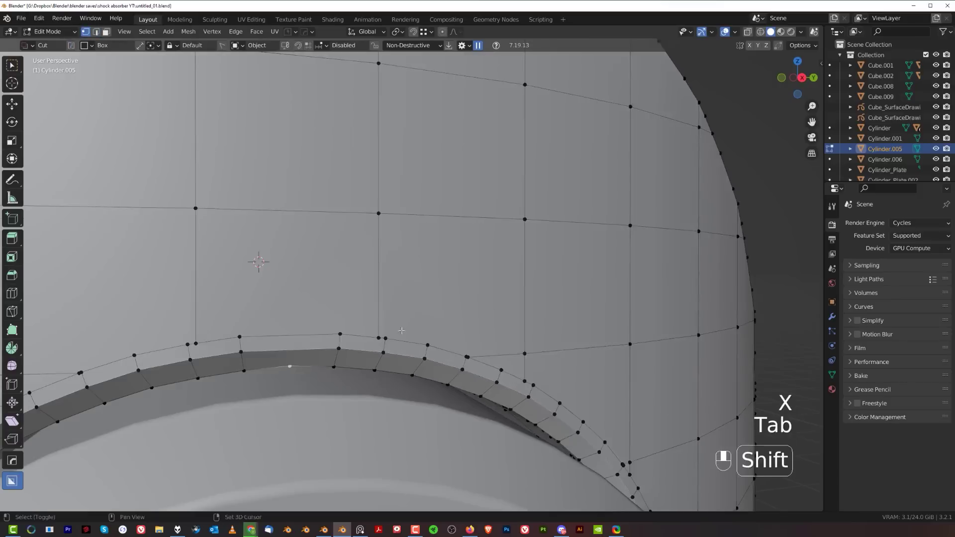
pyautogui.press('Tab')
pyautogui.moveTo(401, 331); pyautogui.dragTo(440, 303, button='middle')
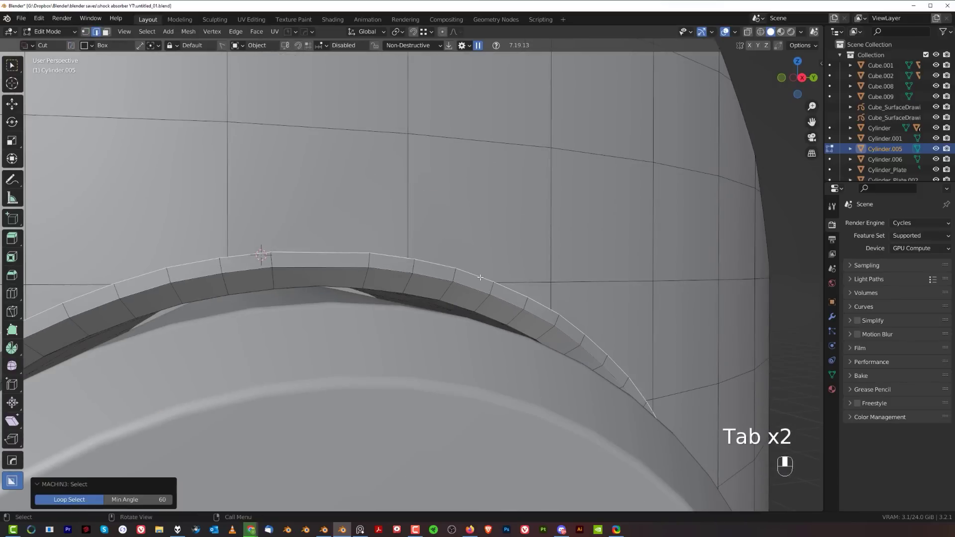
pyautogui.press('y')
pyautogui.click(473, 247)
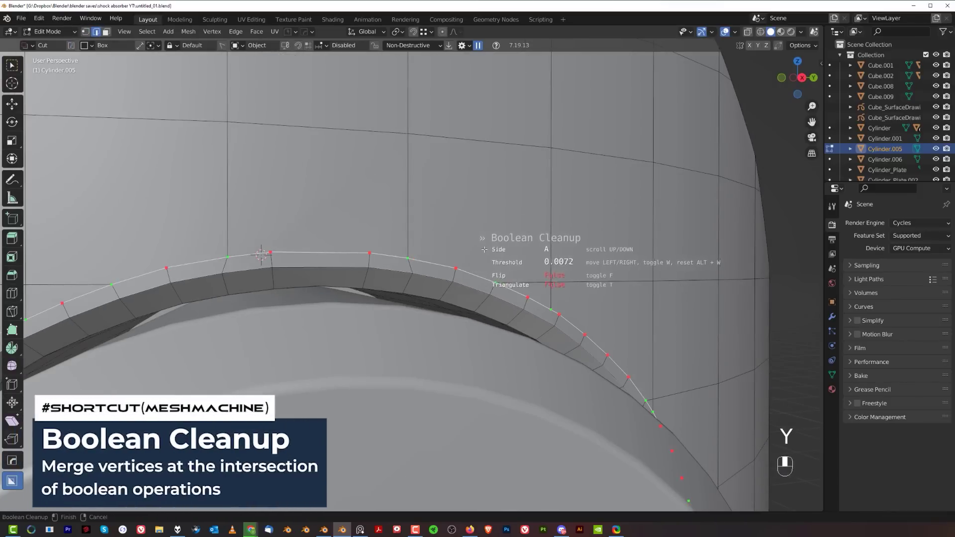
pyautogui.click(492, 251)
# Add one centered loop cut across the topmost rim segment of the pin hole and isolate the shaft in local view.
pyautogui.moveTo(492, 251); pyautogui.dragTo(382, 297, button='middle')
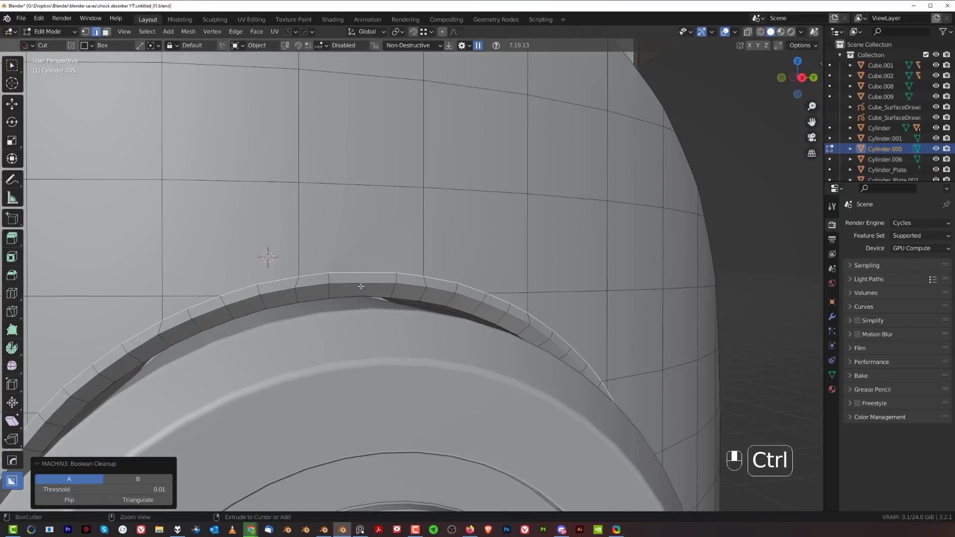
pyautogui.click(361, 286)
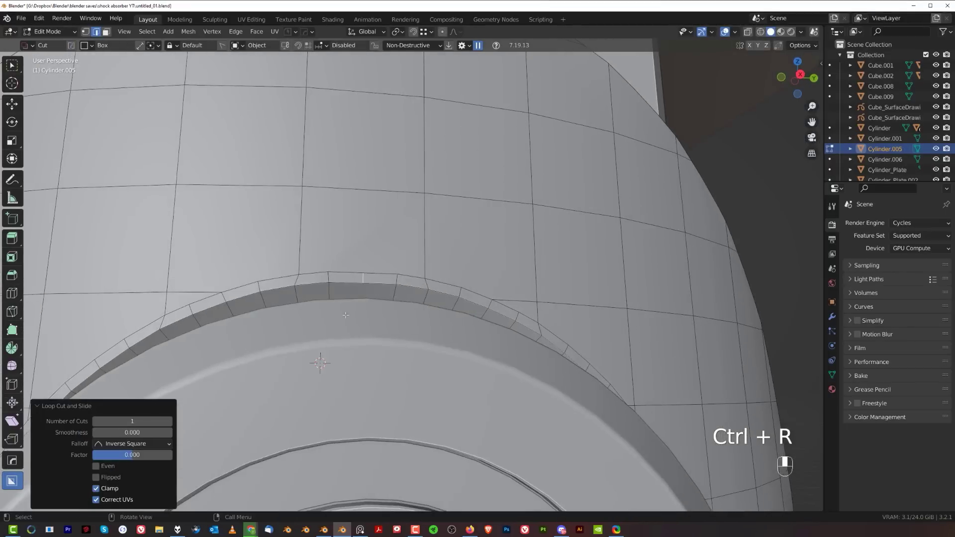
pyautogui.press('KP_Divide')
pyautogui.scroll(3, 346, 314)
pyautogui.scroll(4, 322, 259)
pyautogui.keyDown('shift'); pyautogui.moveTo(358, 95); pyautogui.dragTo(446, 361, button='middle'); pyautogui.keyUp('shift')
pyautogui.scroll(3, 445, 361)
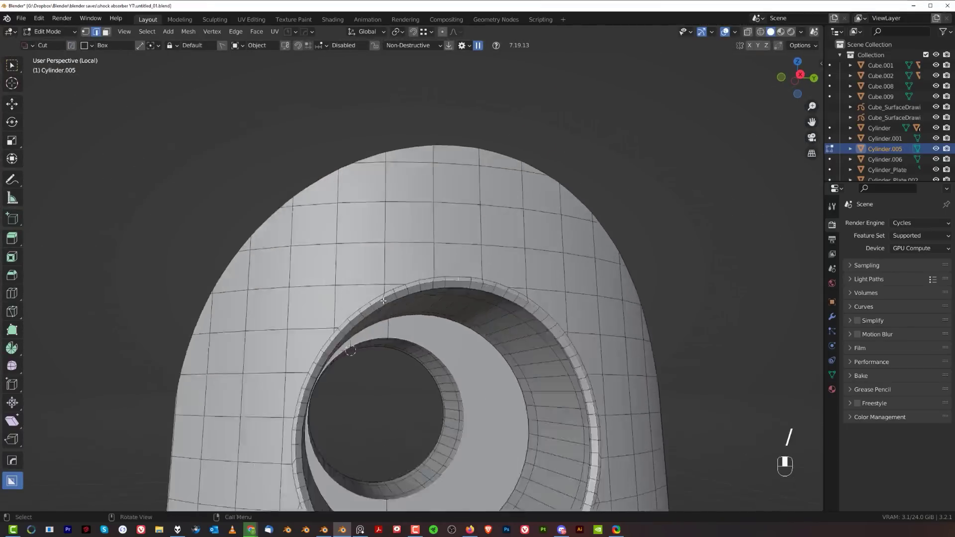
# Move the new vertices at the top of the rim along global Z to even out the hole's curve.
pyautogui.press('j')
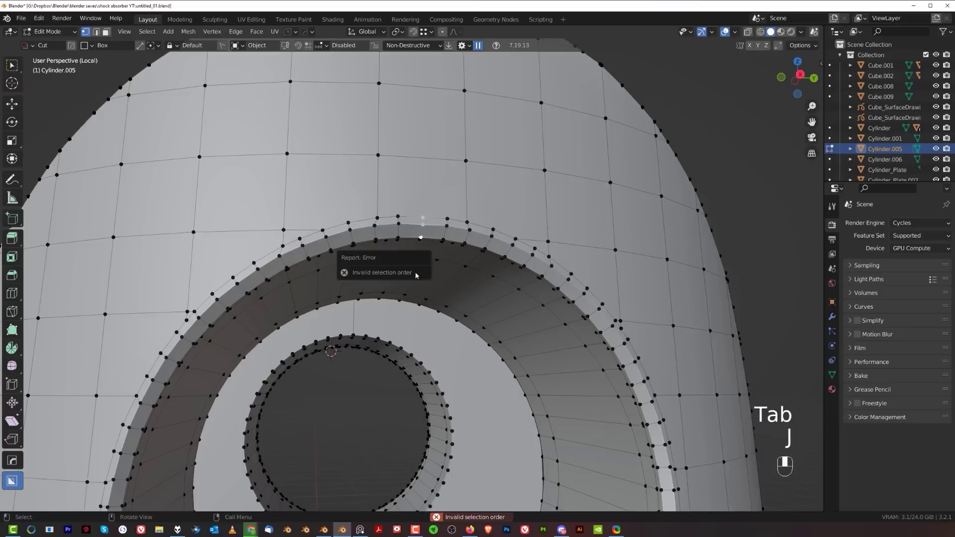
pyautogui.keyDown('alt'); pyautogui.moveTo(417, 275); pyautogui.dragTo(423, 269, button='middle'); pyautogui.keyUp('alt')
pyautogui.press('KP_5')
pyautogui.press('g')
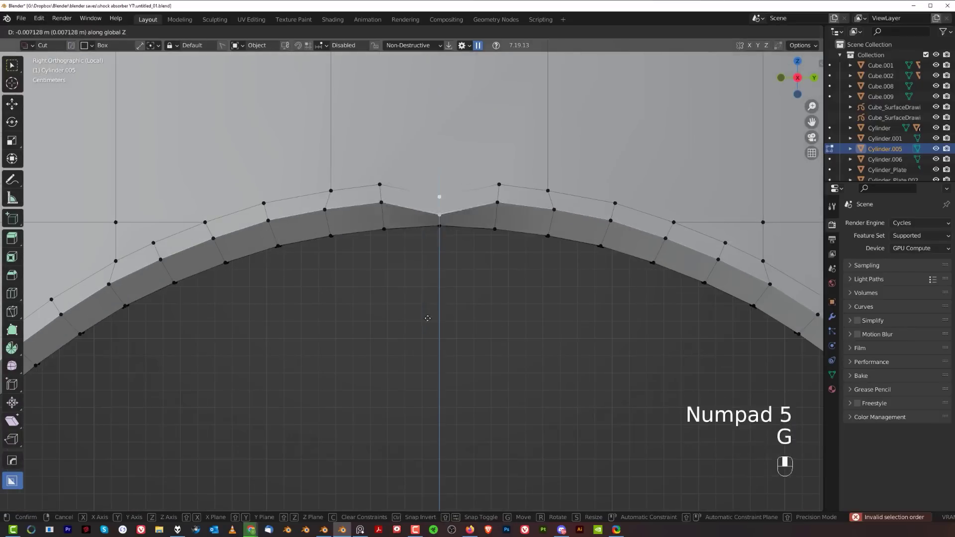
pyautogui.click(434, 253)
pyautogui.press('Tab')
pyautogui.press('KP_5')
pyautogui.press('Tab')
pyautogui.moveTo(418, 278); pyautogui.dragTo(469, 305, button='middle')
# Knife-cut a line of edges just above the pin hole's upper rim, linking the neighboring vertical grid lines.
pyautogui.press('3')
pyautogui.scroll(-2, 445, 289)
pyautogui.press('Tab')
pyautogui.scroll(-5, 421, 240)
pyautogui.scroll(6, 397, 274)
pyautogui.press('Tab')
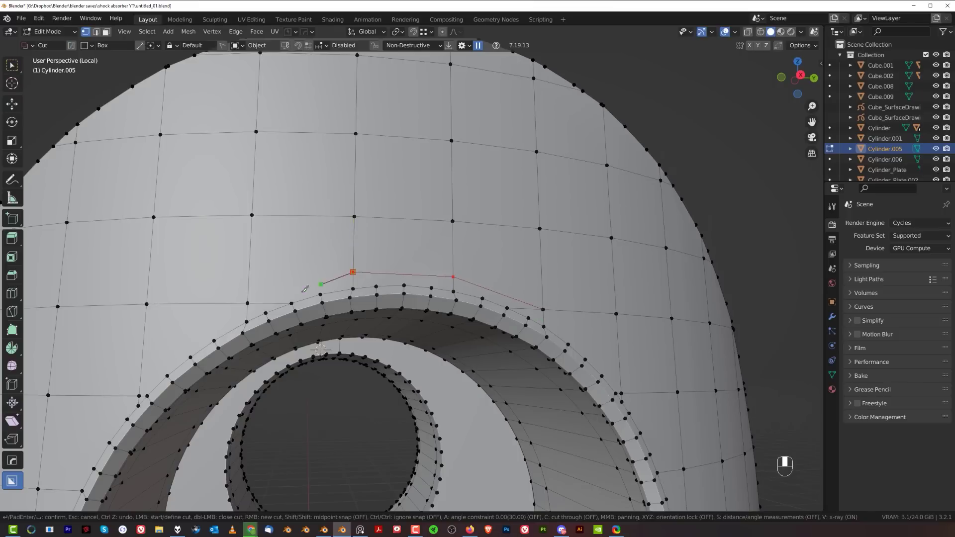
pyautogui.press('Tab')
# Dissolve the leftover short edges between the new knife cut and the pin hole's upper rim.
pyautogui.click(282, 305)
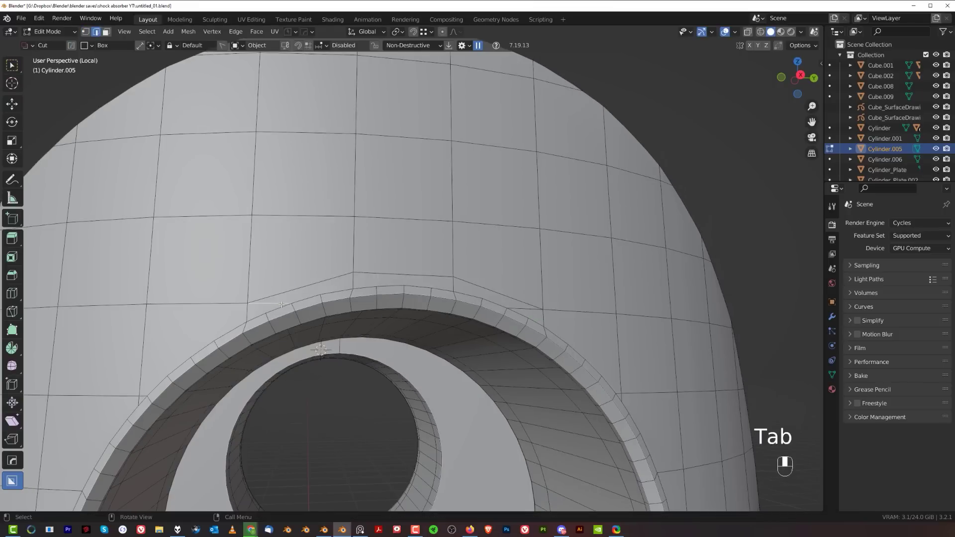
pyautogui.press('x')
pyautogui.click(522, 311)
pyautogui.press('Tab')
pyautogui.scroll(-5, 459, 320)
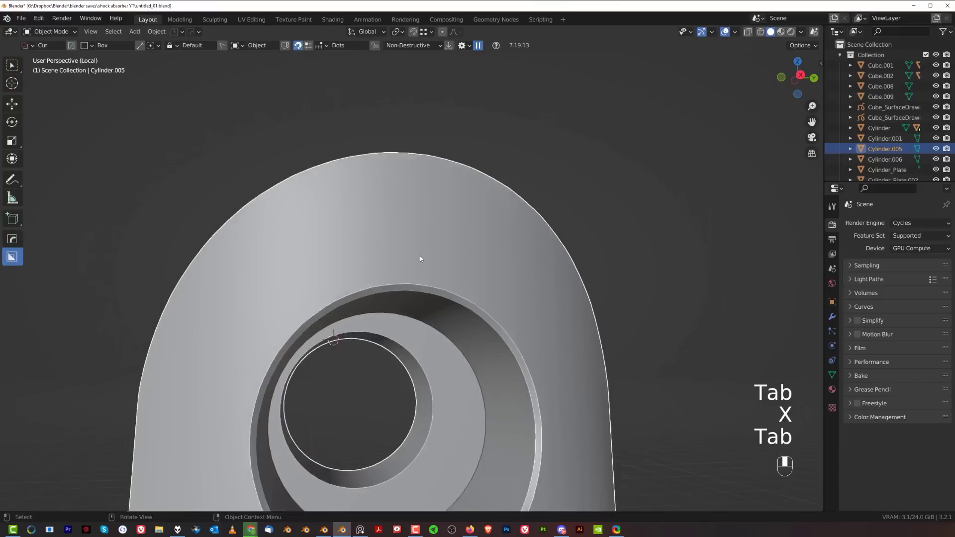
# Symmetrize the shaft mesh to copy the cleaned pin hole to the opposite fork arm.
pyautogui.moveTo(420, 256); pyautogui.dragTo(466, 342, button='middle')
pyautogui.press('Tab')
pyautogui.hotkey('alt', 'x')
pyautogui.press('Tab')
# Select the pin hole's edge loop on the fork arm's inner face and bevel it 0.0417 m with one segment.
pyautogui.scroll(-3, 509, 292)
pyautogui.moveTo(509, 293); pyautogui.dragTo(584, 327, button='middle')
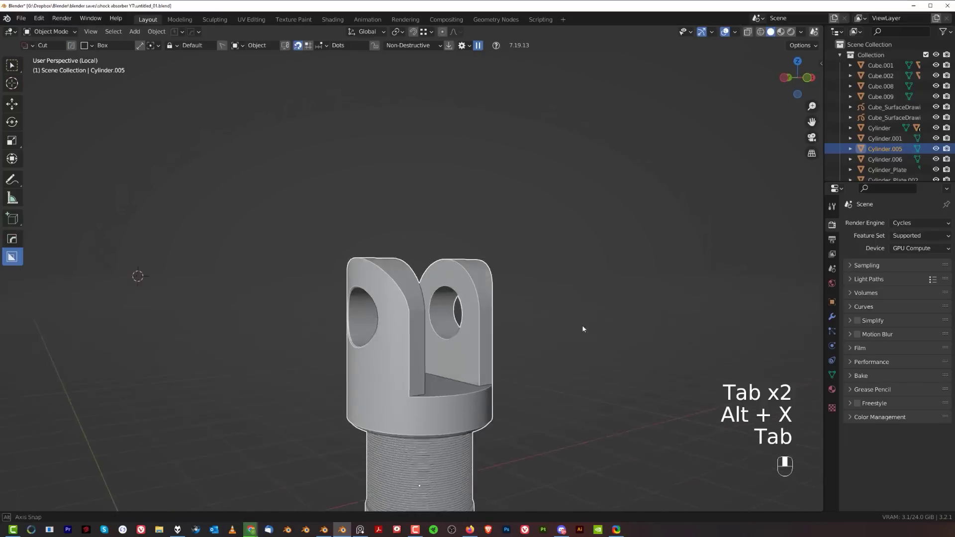
pyautogui.scroll(5, 563, 299)
pyautogui.keyDown('shift'); pyautogui.moveTo(534, 257); pyautogui.dragTo(482, 399, button='middle'); pyautogui.keyUp('shift')
pyautogui.press('Tab')
pyautogui.keyDown('alt'); pyautogui.click(449, 384); pyautogui.keyUp('alt')
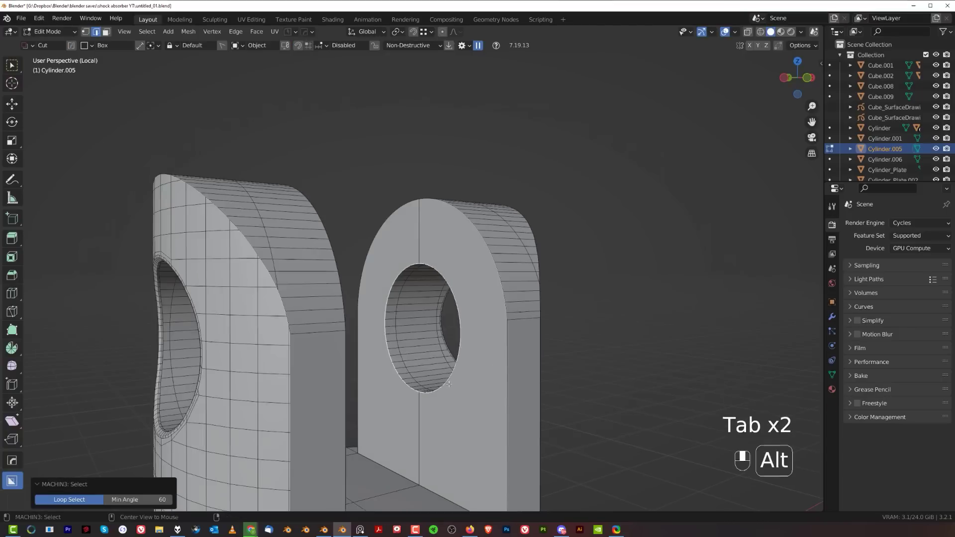
pyautogui.click(569, 386)
pyautogui.moveTo(569, 386); pyautogui.dragTo(502, 380, button='middle')
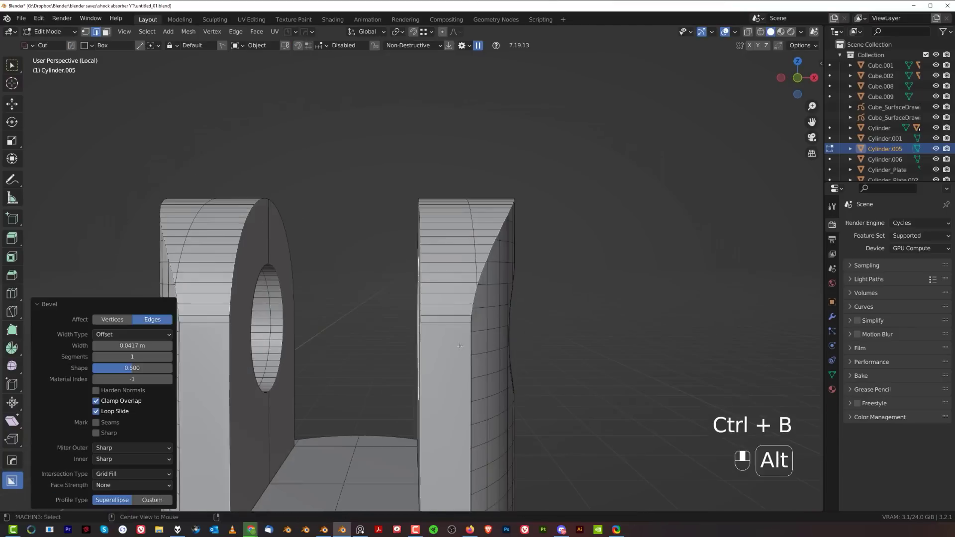
# Symmetrize the inner hole bevel to the other fork arm, leave local view, and reopen the shaft mesh for editing.
pyautogui.hotkey('alt', 'x')
pyautogui.press('Tab')
pyautogui.press('/')
pyautogui.scroll(-3, 384, 266)
pyautogui.moveTo(384, 266); pyautogui.dragTo(472, 283, button='middle')
pyautogui.scroll(-4, 423, 328)
pyautogui.keyDown('shift'); pyautogui.moveTo(472, 284); pyautogui.dragTo(477, 247, button='middle'); pyautogui.keyUp('shift')
pyautogui.scroll(-1, 467, 264)
pyautogui.moveTo(433, 293); pyautogui.dragTo(452, 296, button='middle')
pyautogui.press('Tab')
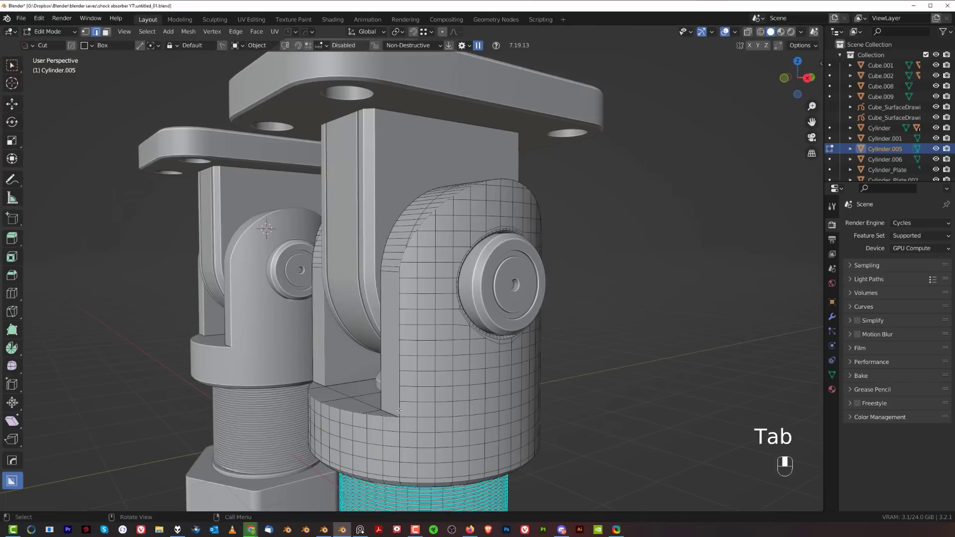
# Try to select the fork arm's side edges as a shortest path, undoing the unwanted picks.
pyautogui.moveTo(399, 411); pyautogui.dragTo(420, 318, button='middle')
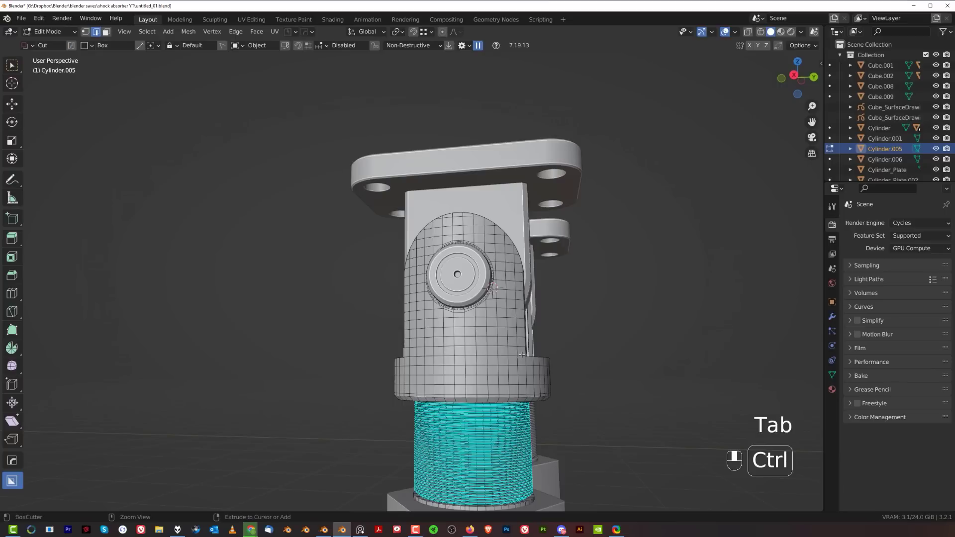
pyautogui.keyDown('ctrl'); pyautogui.click(522, 355); pyautogui.keyUp('ctrl')
pyautogui.hotkey('ctrl', 'z')
pyautogui.keyDown('ctrl'); pyautogui.click(493, 230); pyautogui.keyUp('ctrl')
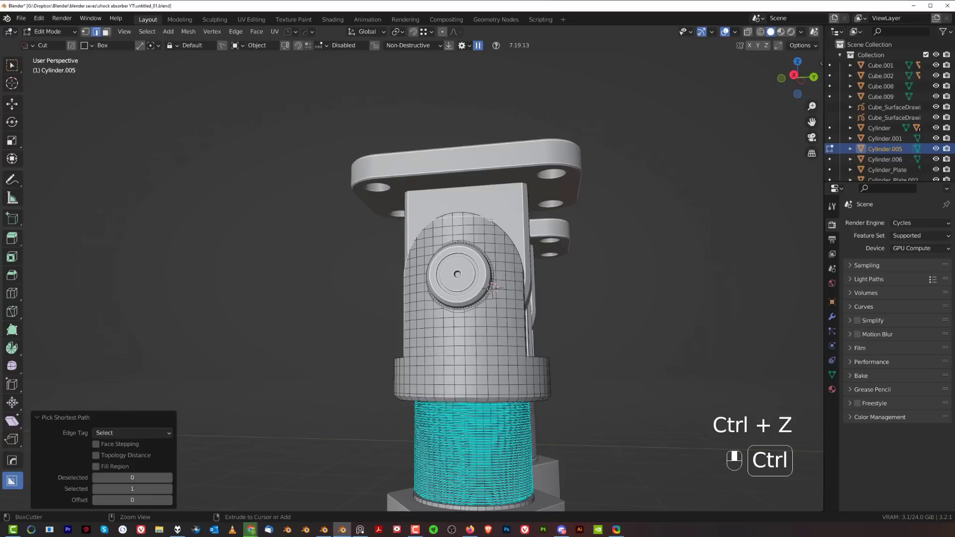
pyautogui.hotkey('ctrl', 'z')
pyautogui.keyDown('ctrl'); pyautogui.click(546, 353); pyautogui.keyUp('ctrl')
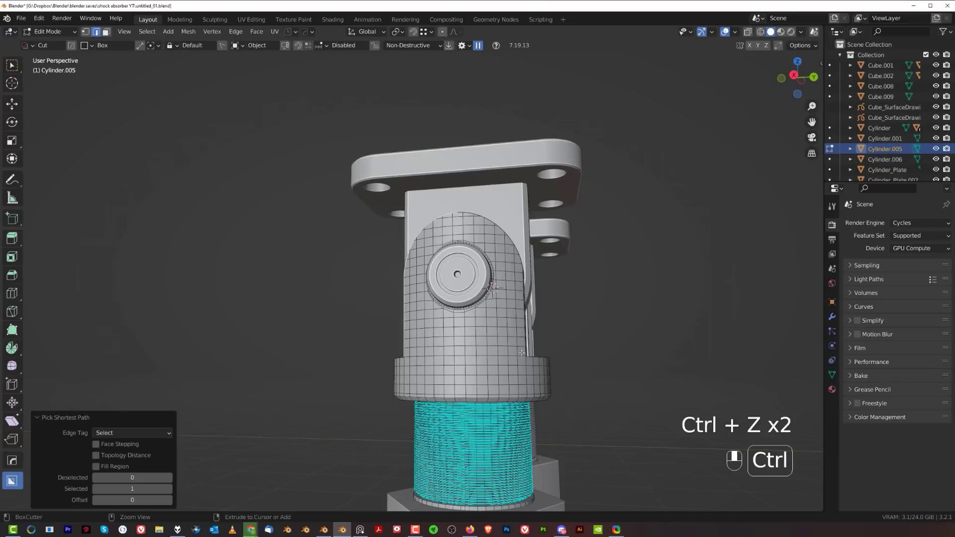
pyautogui.moveTo(524, 352); pyautogui.dragTo(533, 359, button='middle')
pyautogui.scroll(5, 533, 358)
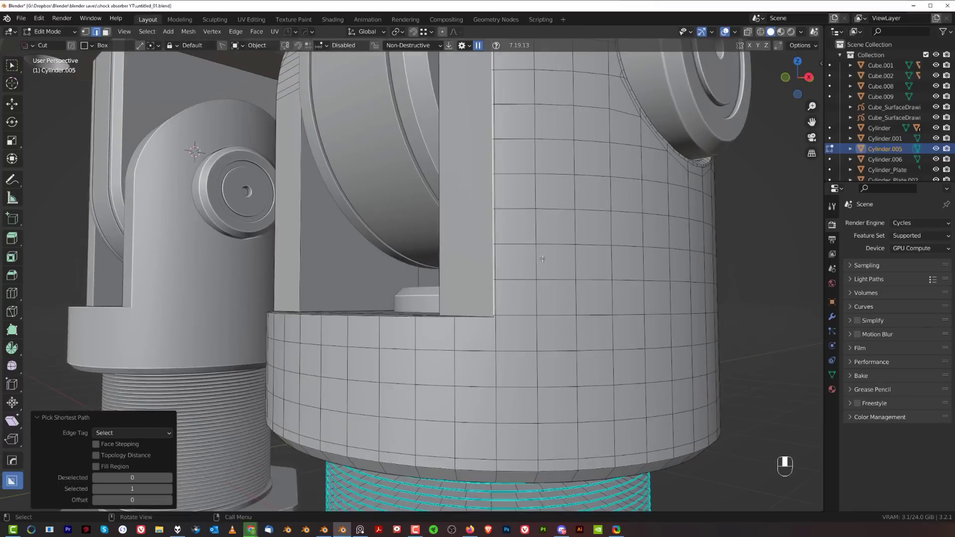
# Examine the corner where the fork arm meets the collar and select the vertical edge just beneath it.
pyautogui.scroll(3, 299, 392)
pyautogui.keyDown('shift'); pyautogui.moveTo(299, 392); pyautogui.dragTo(263, 333, button='middle'); pyautogui.keyUp('shift')
pyautogui.scroll(2, 263, 334)
pyautogui.keyDown('shift'); pyautogui.moveTo(588, 337); pyautogui.dragTo(520, 396, button='middle'); pyautogui.keyUp('shift')
pyautogui.scroll(1, 519, 396)
pyautogui.click(520, 394)
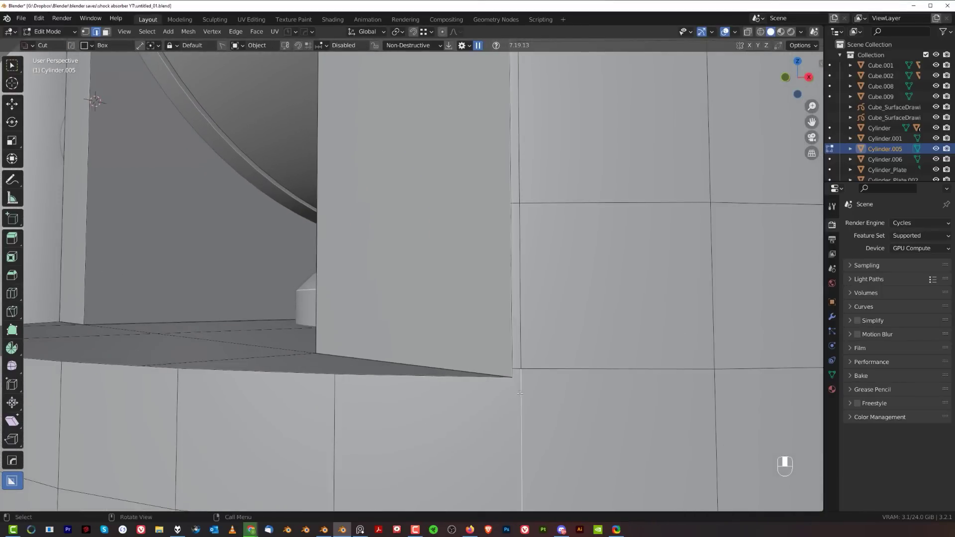
pyautogui.scroll(-4, 519, 393)
pyautogui.scroll(2, 515, 348)
pyautogui.keyDown('shift'); pyautogui.moveTo(531, 304); pyautogui.dragTo(506, 313, button='middle'); pyautogui.keyUp('shift')
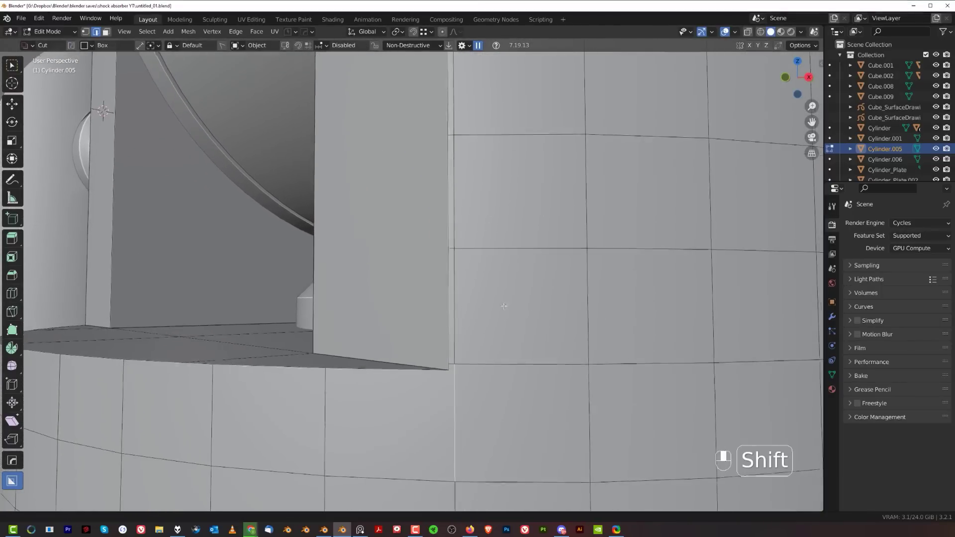
pyautogui.scroll(4, 505, 313)
pyautogui.keyDown('shift'); pyautogui.moveTo(490, 449); pyautogui.dragTo(490, 360, button='middle'); pyautogui.keyUp('shift')
pyautogui.scroll(2, 490, 360)
pyautogui.scroll(-1, 491, 360)
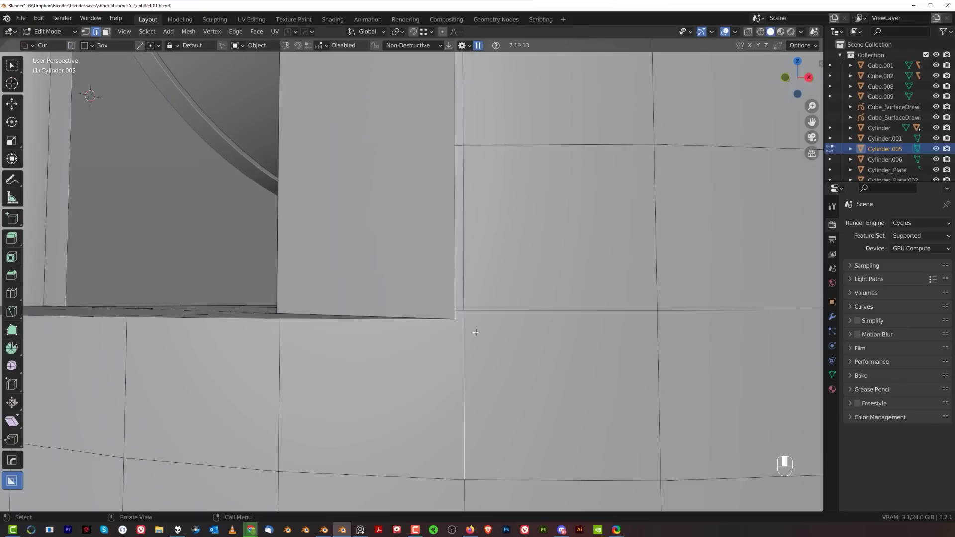
# Examine the side face and the closely spaced vertices at the corner where the fork arm meets the collar.
pyautogui.moveTo(457, 304); pyautogui.dragTo(499, 327, button='middle')
pyautogui.scroll(-3, 434, 402)
pyautogui.scroll(1, 499, 327)
pyautogui.scroll(-1, 499, 326)
pyautogui.press('Tab')
pyautogui.click(465, 244)
pyautogui.scroll(-2, 465, 244)
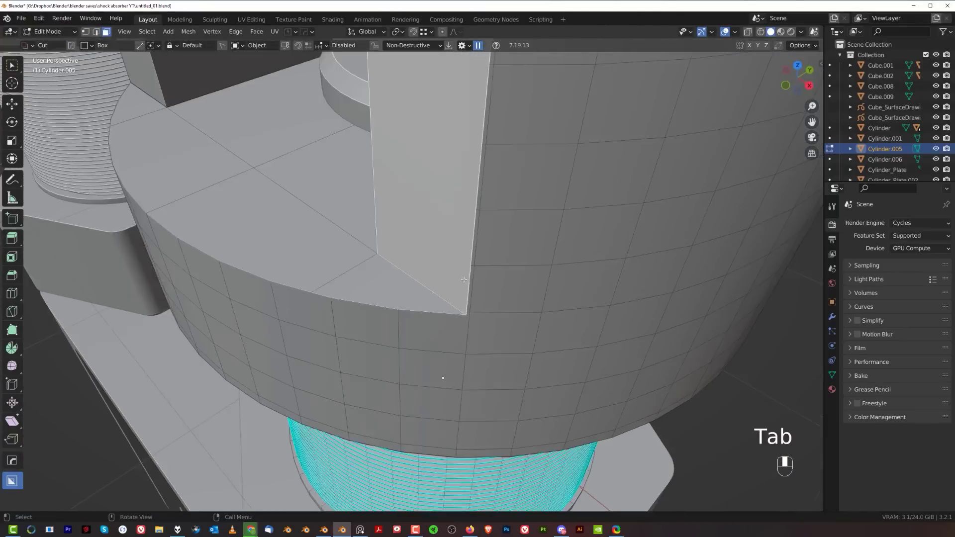
pyautogui.keyDown('shift'); pyautogui.moveTo(662, 189); pyautogui.dragTo(609, 204, button='middle'); pyautogui.keyUp('shift')
pyautogui.scroll(3, 609, 204)
pyautogui.keyDown('shift'); pyautogui.moveTo(407, 309); pyautogui.dragTo(405, 289, button='middle'); pyautogui.keyUp('shift')
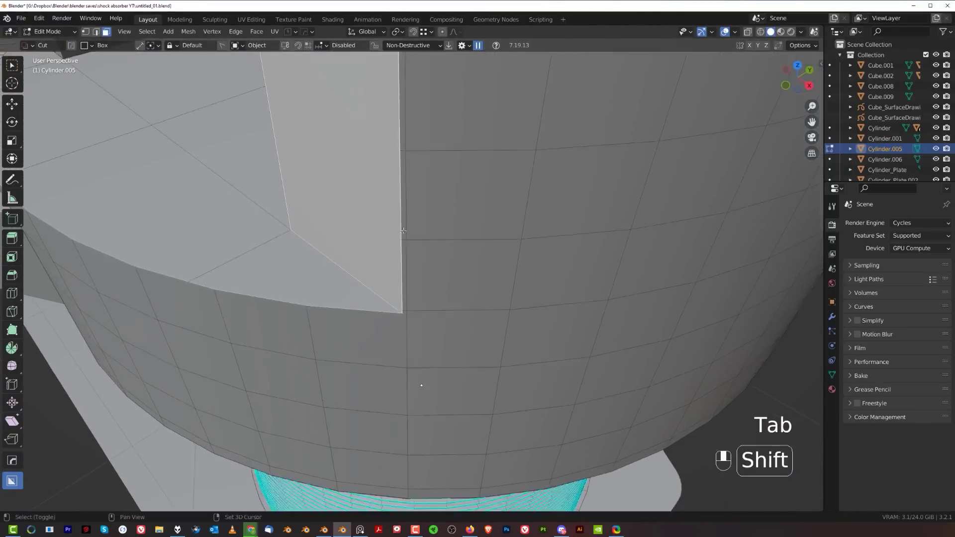
pyautogui.scroll(1, 432, 277)
pyautogui.moveTo(436, 388); pyautogui.dragTo(442, 339, button='middle')
pyautogui.scroll(-2, 381, 363)
pyautogui.scroll(3, 428, 336)
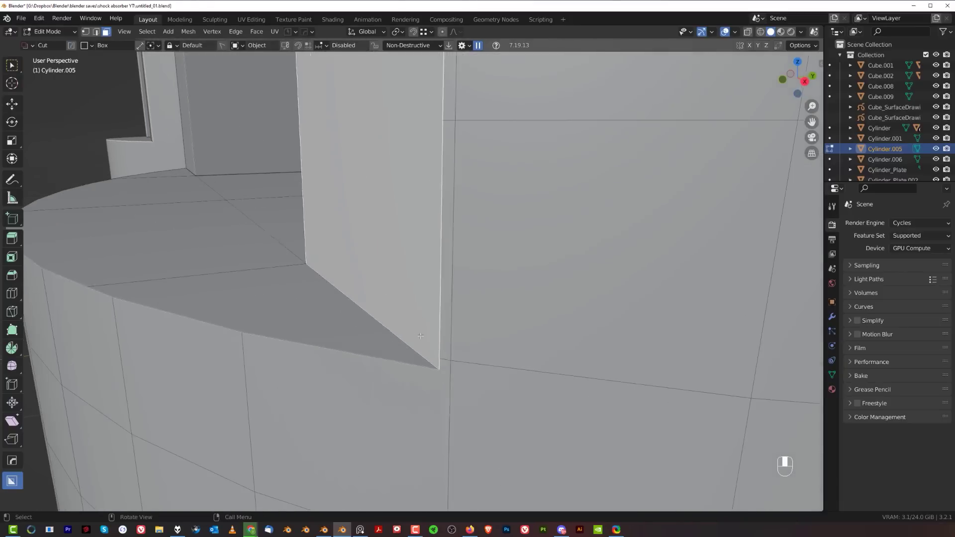
pyautogui.press('Tab')
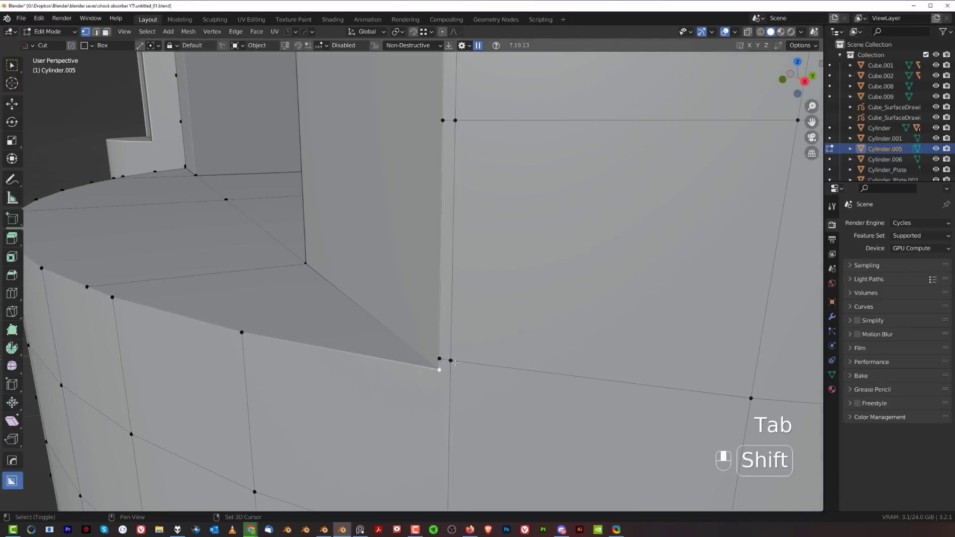
pyautogui.scroll(-6, 452, 364)
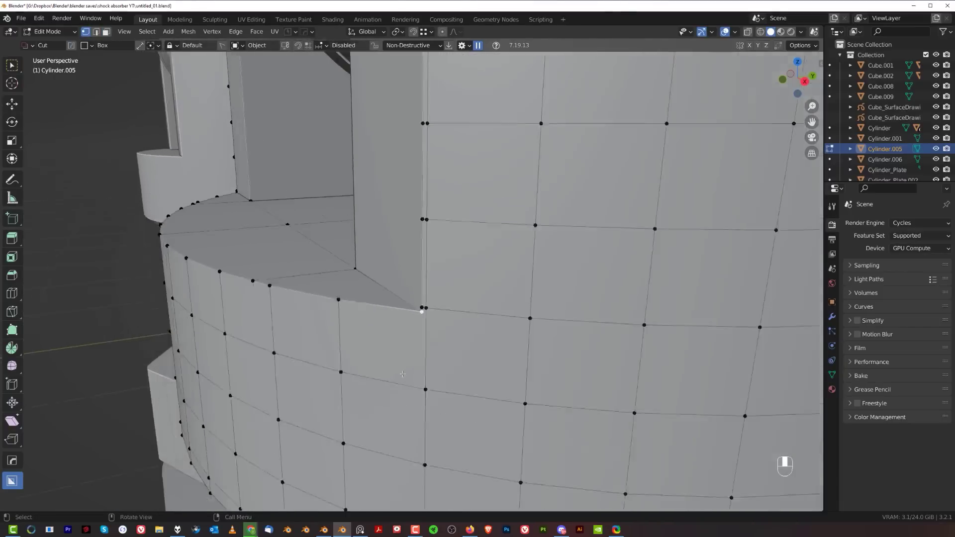
# Select the collar's top ledge faces together with the neighbouring grid vertex and align them to the same height.
pyautogui.scroll(1, 438, 343)
pyautogui.press('Tab')
pyautogui.click(355, 284)
pyautogui.keyDown('ctrl'); pyautogui.click(221, 193); pyautogui.keyUp('ctrl')
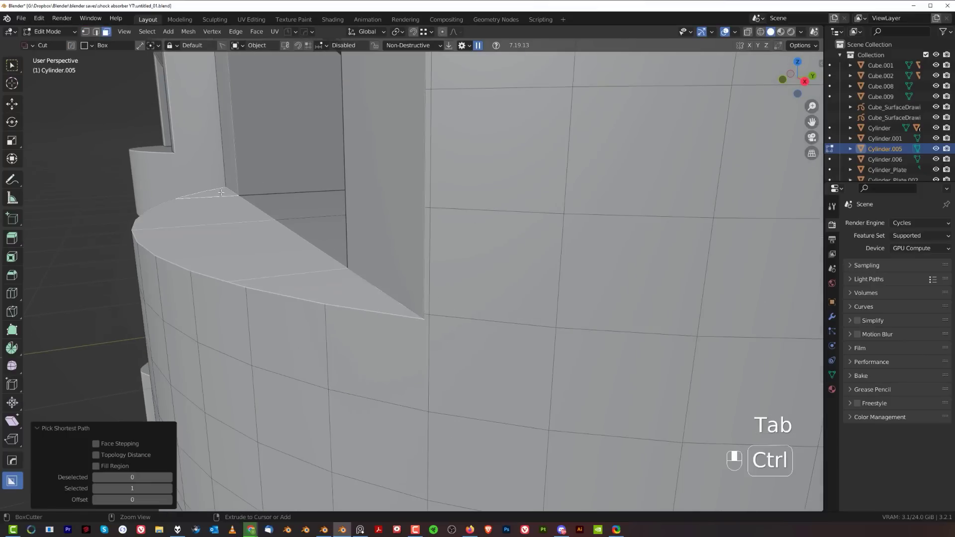
pyautogui.press('Tab')
pyautogui.keyDown('shift'); pyautogui.click(426, 321); pyautogui.keyUp('shift')
pyautogui.moveTo(424, 313); pyautogui.dragTo(509, 329, button='middle')
pyautogui.hotkey('alt', 'a')
pyautogui.click(519, 298)
# Merge each pair of close vertices along the fork arm's vertical outer edge at the last selected vertex, working upward from the collar.
pyautogui.scroll(3, 500, 334)
pyautogui.click(489, 331)
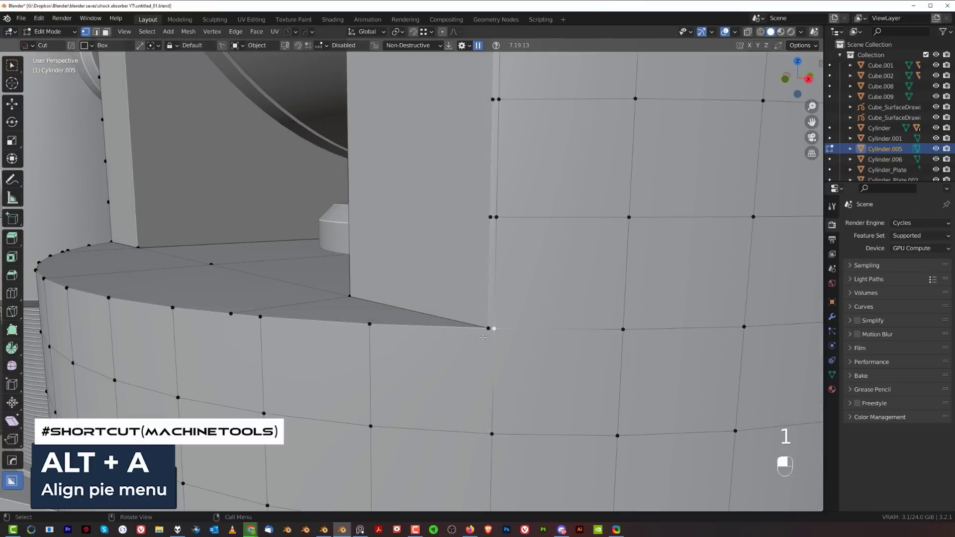
pyautogui.keyDown('shift'); pyautogui.click(500, 221); pyautogui.keyUp('shift')
pyautogui.press('1')
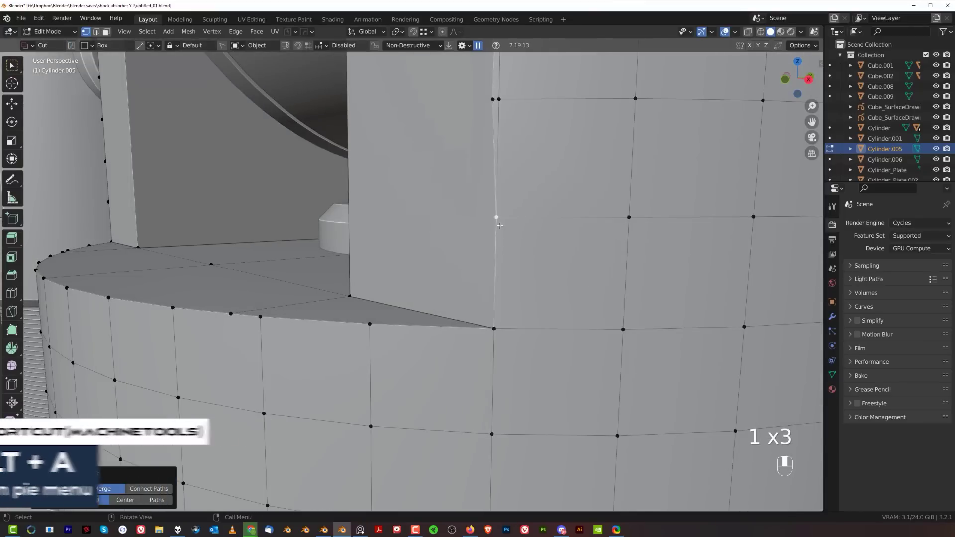
pyautogui.keyDown('shift'); pyautogui.moveTo(502, 219); pyautogui.dragTo(514, 336, button='middle'); pyautogui.keyUp('shift')
pyautogui.click(501, 233)
pyautogui.keyDown('shift'); pyautogui.click(507, 234); pyautogui.keyUp('shift')
pyautogui.press('1')
pyautogui.press('1')
pyautogui.keyDown('shift'); pyautogui.moveTo(537, 213); pyautogui.dragTo(546, 276, button='middle'); pyautogui.keyUp('shift')
pyautogui.press('1')
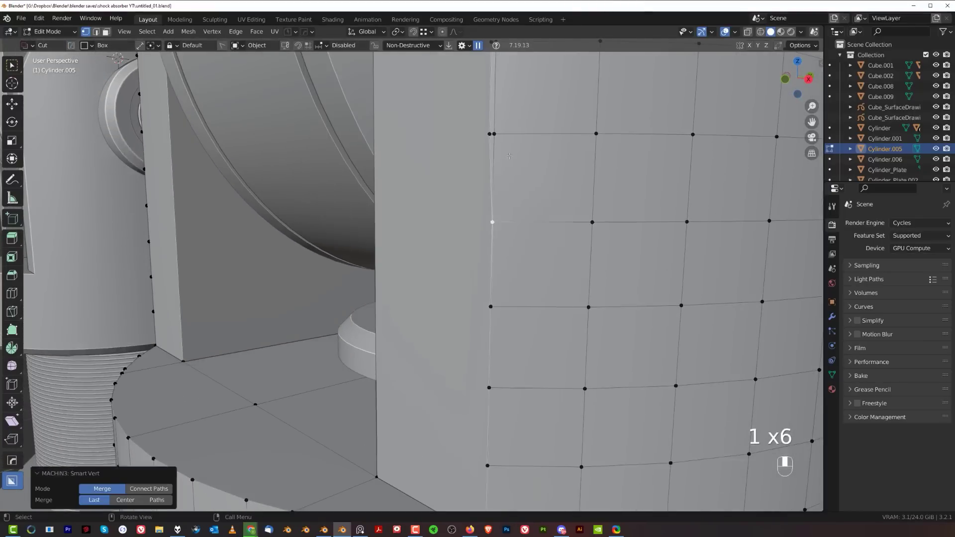
pyautogui.keyDown('shift'); pyautogui.moveTo(501, 223); pyautogui.dragTo(488, 333, button='middle'); pyautogui.keyUp('shift')
pyautogui.click(481, 248)
pyautogui.press('1')
pyautogui.keyDown('shift'); pyautogui.moveTo(493, 247); pyautogui.dragTo(494, 389, button='middle'); pyautogui.keyUp('shift')
pyautogui.press('1')
pyautogui.keyDown('shift'); pyautogui.click(496, 211); pyautogui.keyUp('shift')
pyautogui.press('1')
pyautogui.keyDown('shift'); pyautogui.moveTo(496, 211); pyautogui.dragTo(500, 333, button='middle'); pyautogui.keyUp('shift')
pyautogui.keyDown('shift'); pyautogui.click(496, 244); pyautogui.keyUp('shift')
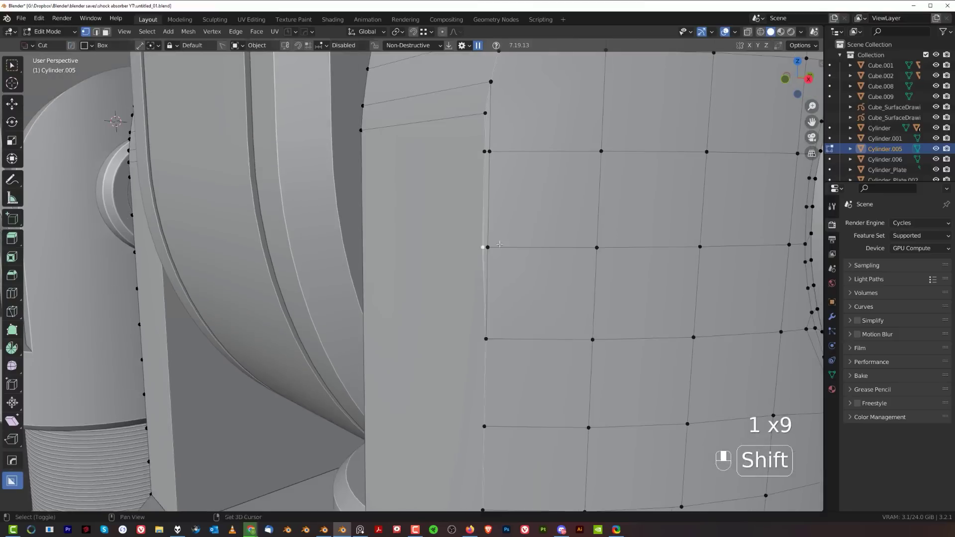
pyautogui.press('1')
pyautogui.keyDown('shift'); pyautogui.moveTo(496, 244); pyautogui.dragTo(498, 350, button='middle'); pyautogui.keyUp('shift')
pyautogui.click(496, 258)
pyautogui.press('1')
# Align the two close vertices at the start of the arm's rounded top on local Z to Max, and merge them.
pyautogui.click(494, 221)
pyautogui.scroll(2, 537, 181)
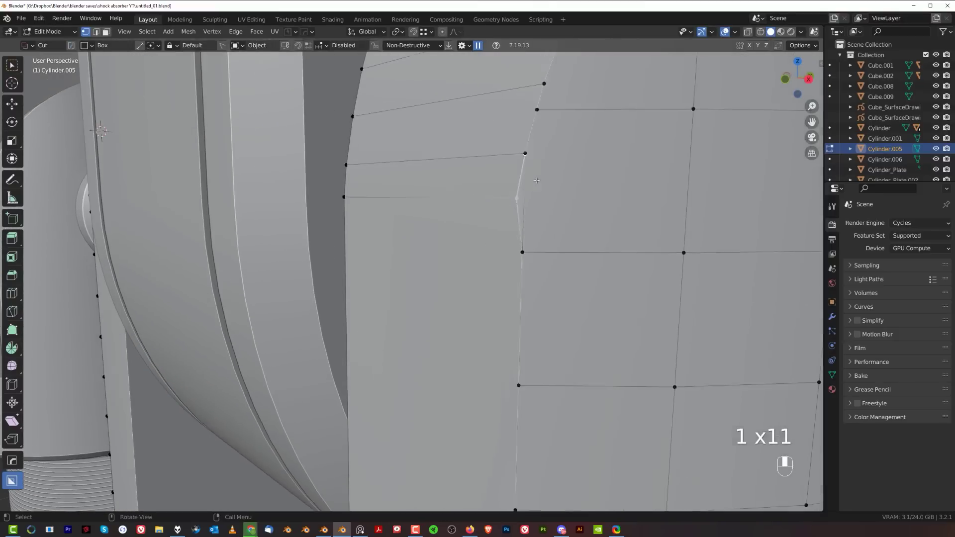
pyautogui.rightClick(547, 201)
pyautogui.press('Tab')
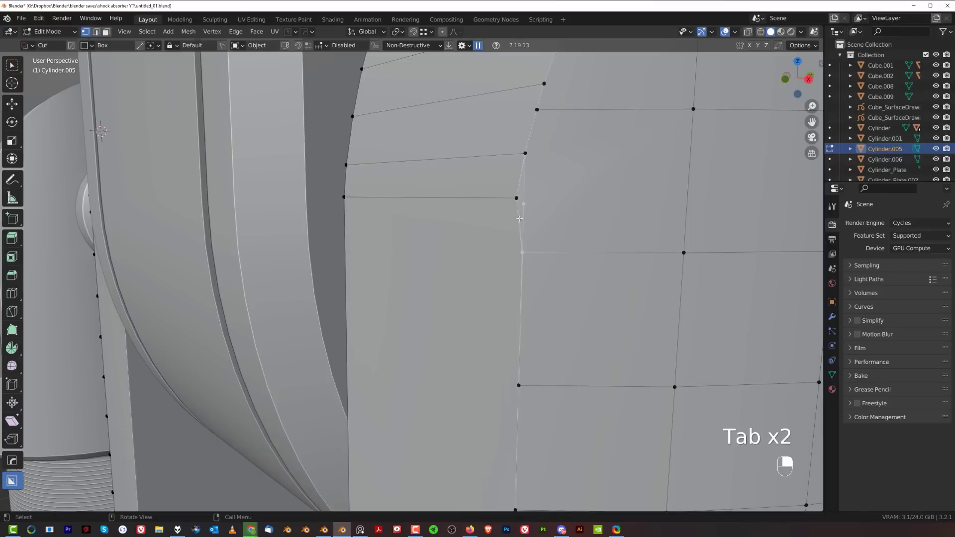
pyautogui.hotkey('alt', 'a')
pyautogui.click(575, 129)
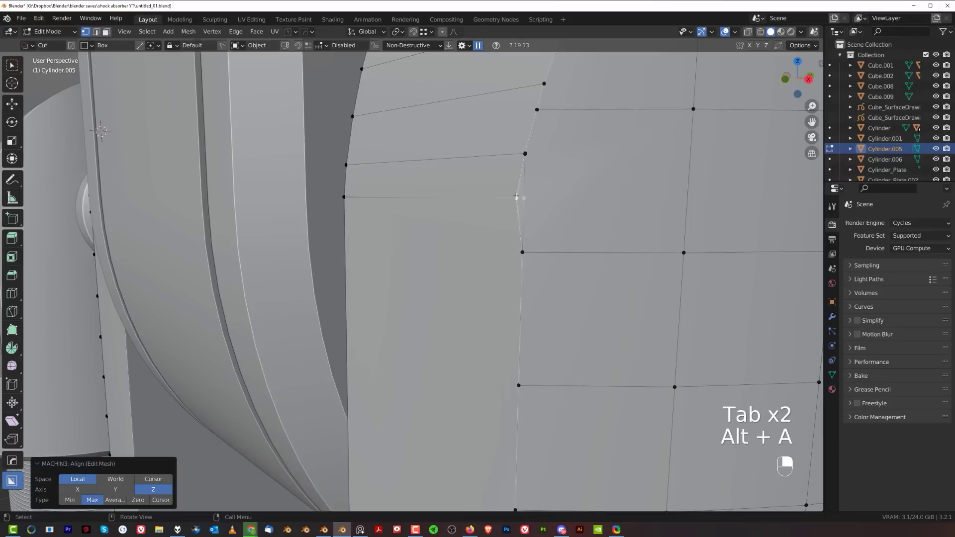
pyautogui.click(517, 198)
pyautogui.keyDown('shift'); pyautogui.click(523, 198); pyautogui.keyUp('shift')
pyautogui.press('1')
# Symmetrize the cleaned-up fork mesh, including across X from the positive to the negative side.
pyautogui.scroll(-3, 523, 238)
pyautogui.scroll(-8, 523, 239)
pyautogui.press('Tab')
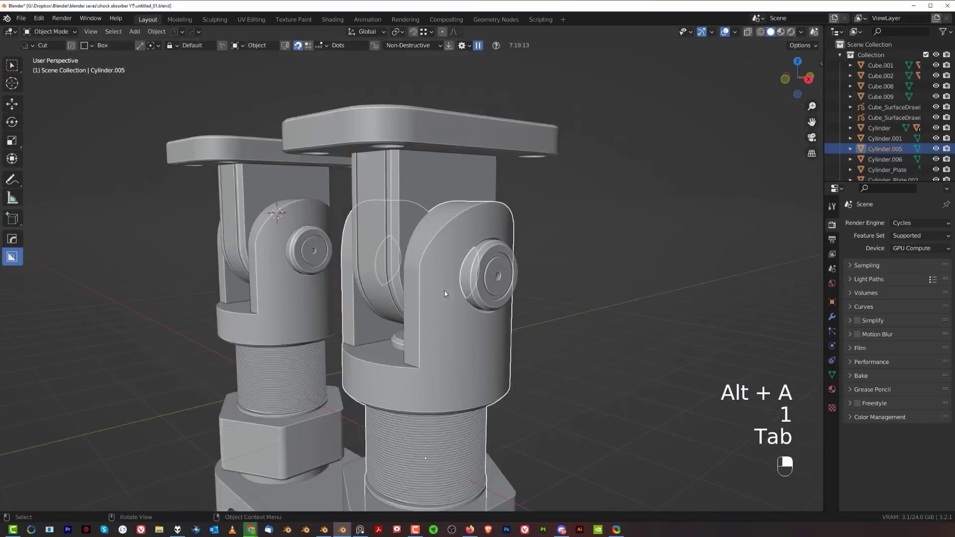
pyautogui.press('Tab')
pyautogui.hotkey('alt', 'x')
pyautogui.moveTo(374, 304); pyautogui.dragTo(466, 309, button='middle')
pyautogui.hotkey('alt', 'x')
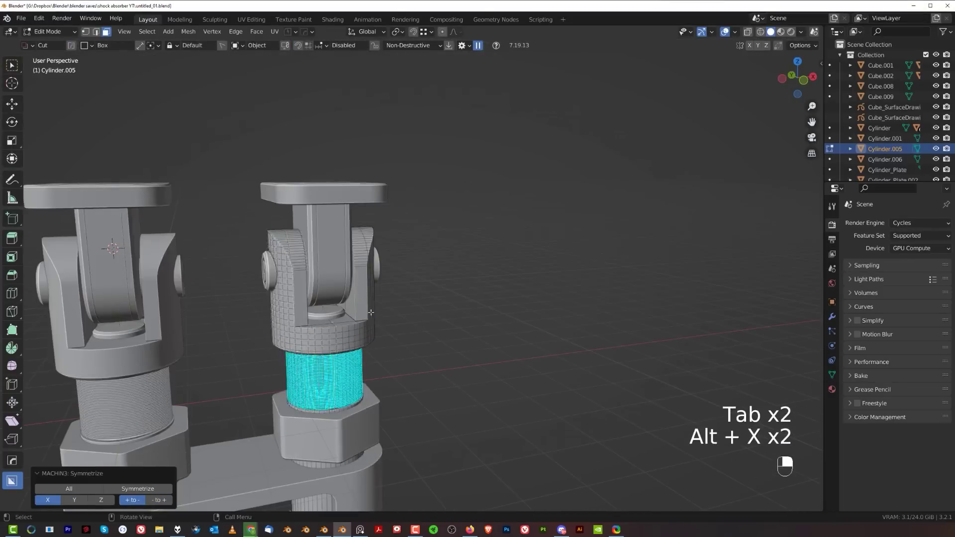
# Dissolve the redundant edge on the fork mesh together with its vertices.
pyautogui.moveTo(373, 316); pyautogui.dragTo(321, 308, button='middle')
pyautogui.press('x')
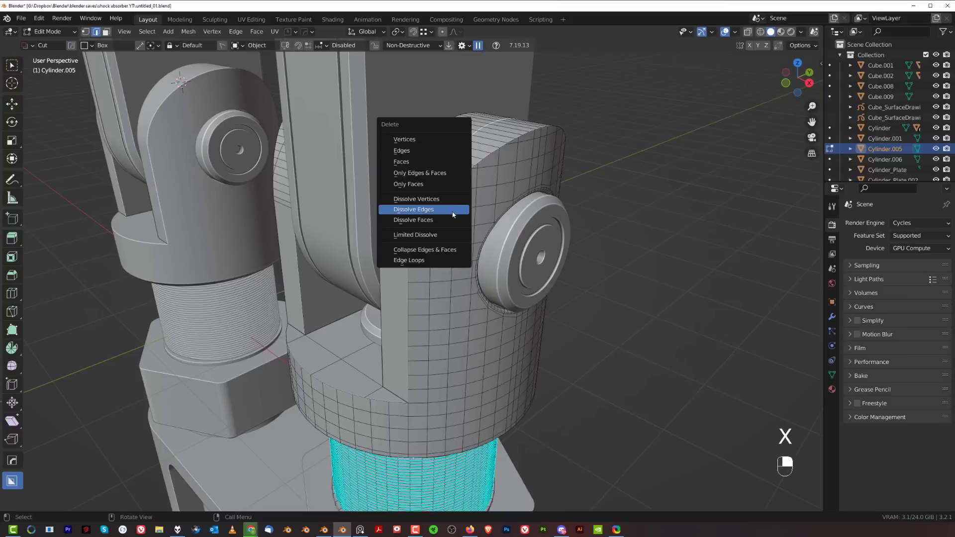
pyautogui.click(453, 214)
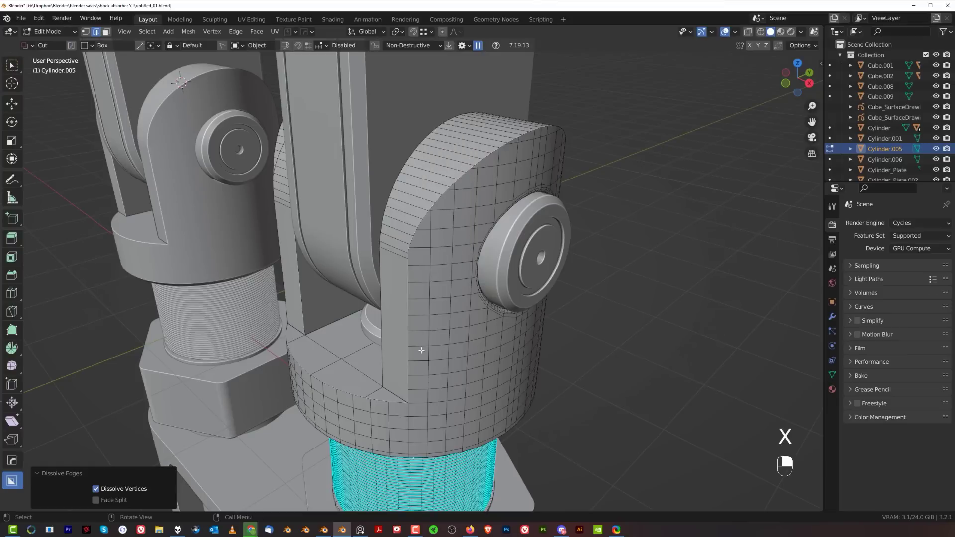
# Select the fork arm's outer rim from the collar over the rounded top using loop and shortest-path selection.
pyautogui.keyDown('alt'); pyautogui.click(409, 325); pyautogui.keyUp('alt')
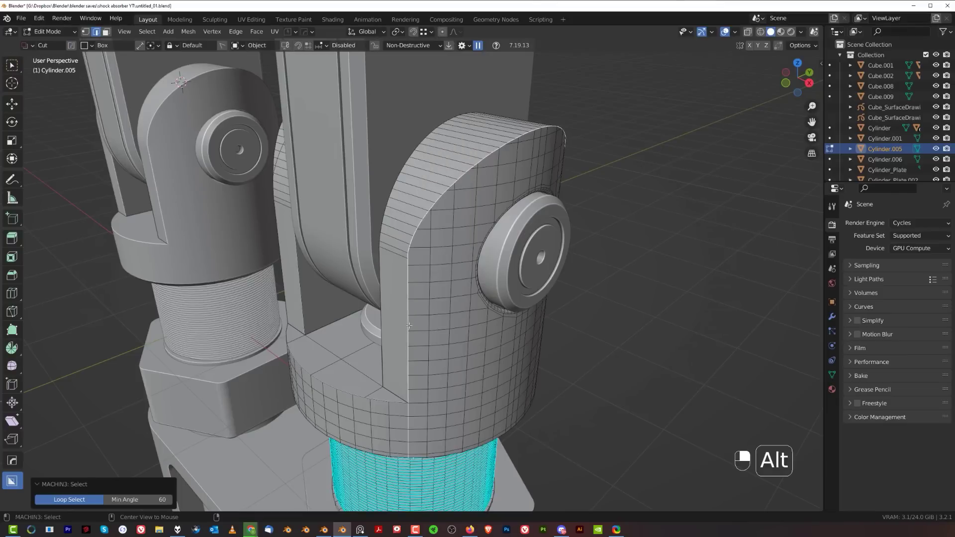
pyautogui.moveTo(410, 393); pyautogui.dragTo(368, 376, button='middle')
pyautogui.keyDown('ctrl'); pyautogui.click(545, 140); pyautogui.keyUp('ctrl')
pyautogui.moveTo(621, 261); pyautogui.dragTo(506, 336, button='middle')
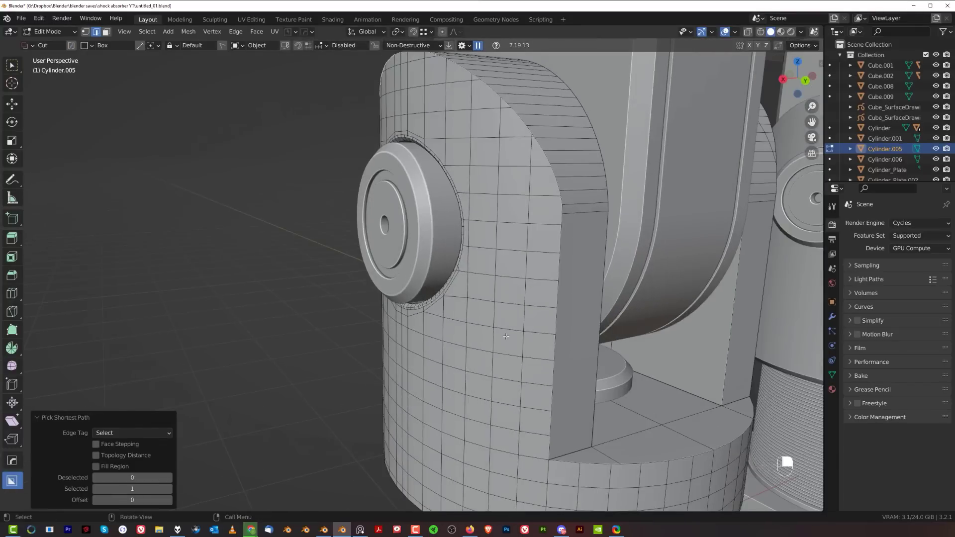
pyautogui.moveTo(438, 319); pyautogui.dragTo(592, 279, button='middle')
pyautogui.keyDown('shift'); pyautogui.moveTo(592, 279); pyautogui.dragTo(557, 229, button='middle'); pyautogui.keyUp('shift')
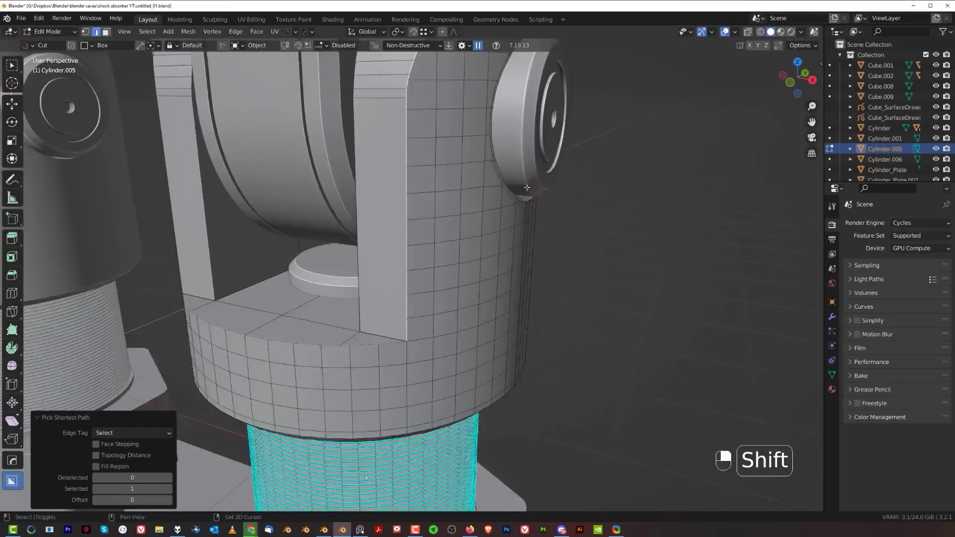
pyautogui.scroll(3, 557, 224)
pyautogui.hotkey('ctrl', 'b')
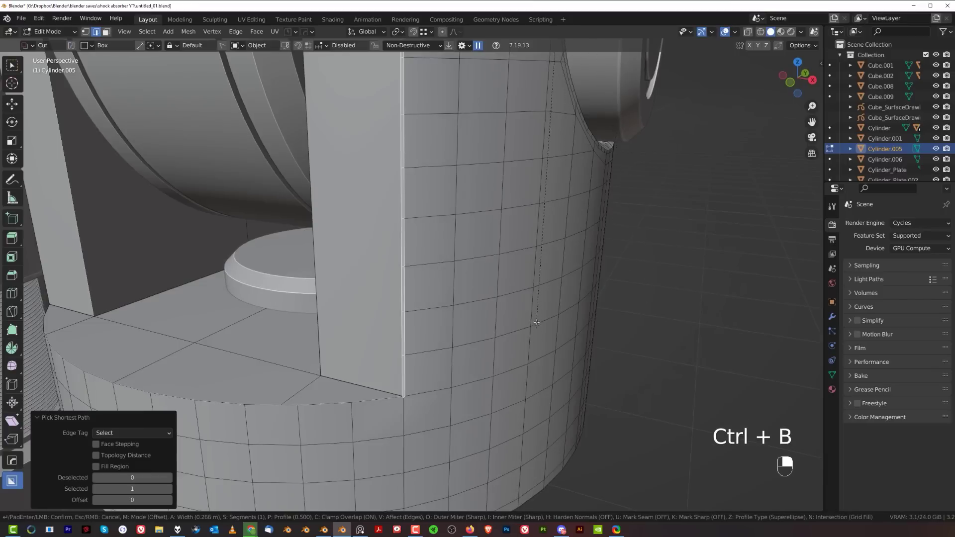
pyautogui.press('c')
pyautogui.rightClick(543, 311)
pyautogui.hotkey('ctrl', 'b')
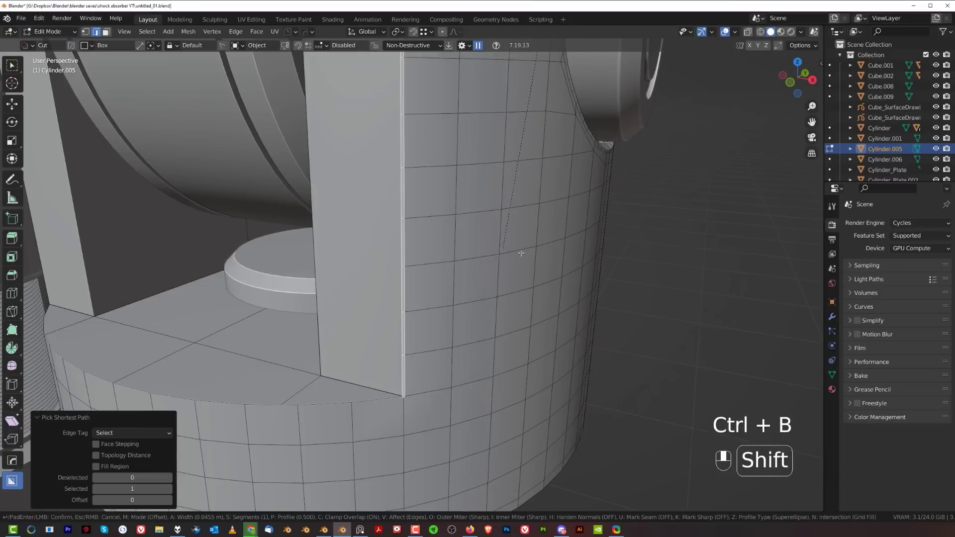
pyautogui.press('c')
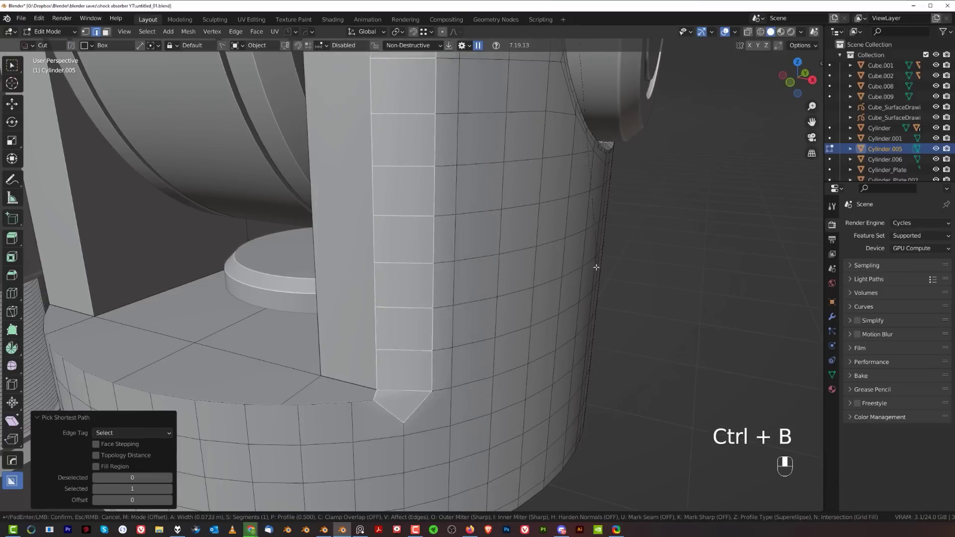
pyautogui.rightClick(536, 196)
# Mark the selected outer rim edges as sharp and try a narrow one-segment bevel on them.
pyautogui.press('q')
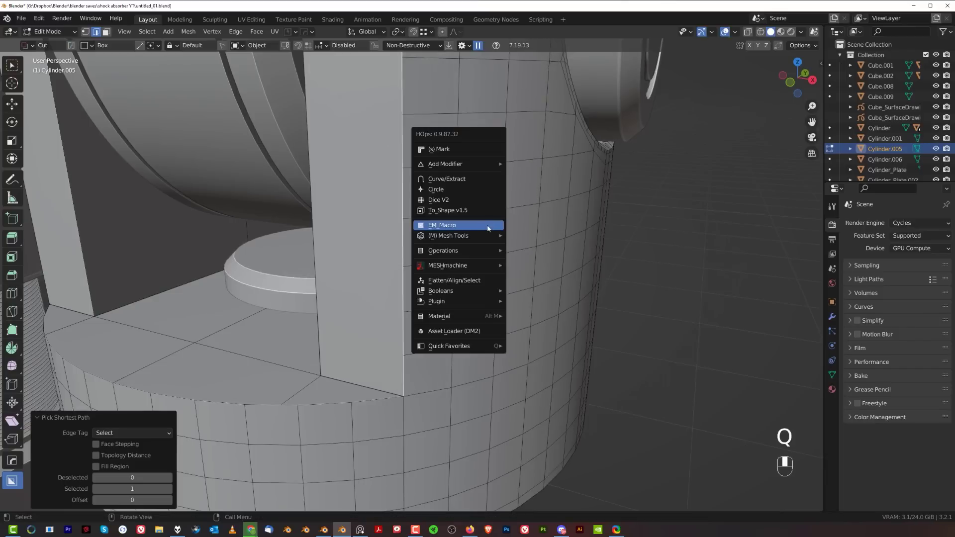
pyautogui.click(480, 149)
pyautogui.hotkey('ctrl', 'b')
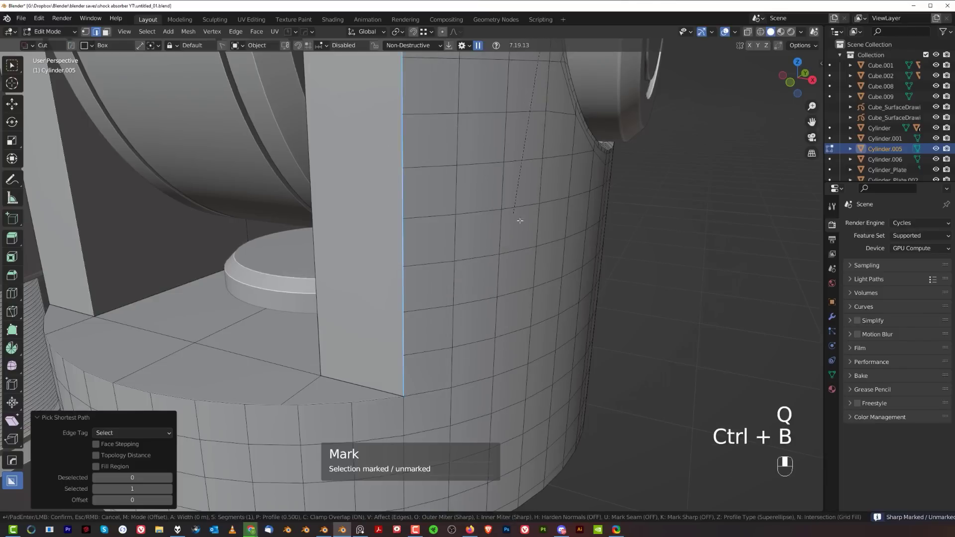
pyautogui.click(545, 241)
# Connect the vertices at the bevel's lower corner and slide the collar rim vertex along its edge by a factor of 0.479.
pyautogui.scroll(2, 515, 269)
pyautogui.keyDown('shift'); pyautogui.moveTo(501, 313); pyautogui.dragTo(408, 263, button='middle'); pyautogui.keyUp('shift')
pyautogui.scroll(3, 408, 264)
pyautogui.keyDown('shift'); pyautogui.moveTo(408, 264); pyautogui.dragTo(463, 283, button='middle'); pyautogui.keyUp('shift')
pyautogui.moveTo(463, 284); pyautogui.dragTo(522, 318, button='middle')
pyautogui.keyDown('shift'); pyautogui.moveTo(522, 318); pyautogui.dragTo(490, 294, button='middle'); pyautogui.keyUp('shift')
pyautogui.press('Tab')
pyautogui.moveTo(433, 299); pyautogui.dragTo(374, 344, button='middle')
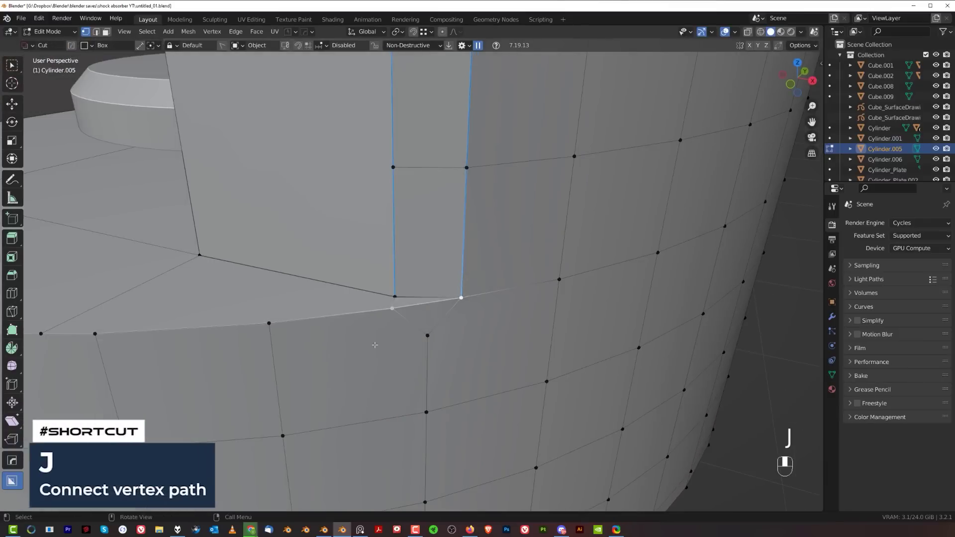
pyautogui.keyDown('shift'); pyautogui.moveTo(392, 312); pyautogui.dragTo(424, 314, button='middle'); pyautogui.keyUp('shift')
pyautogui.press('g')
pyautogui.press('g')
pyautogui.click(400, 305)
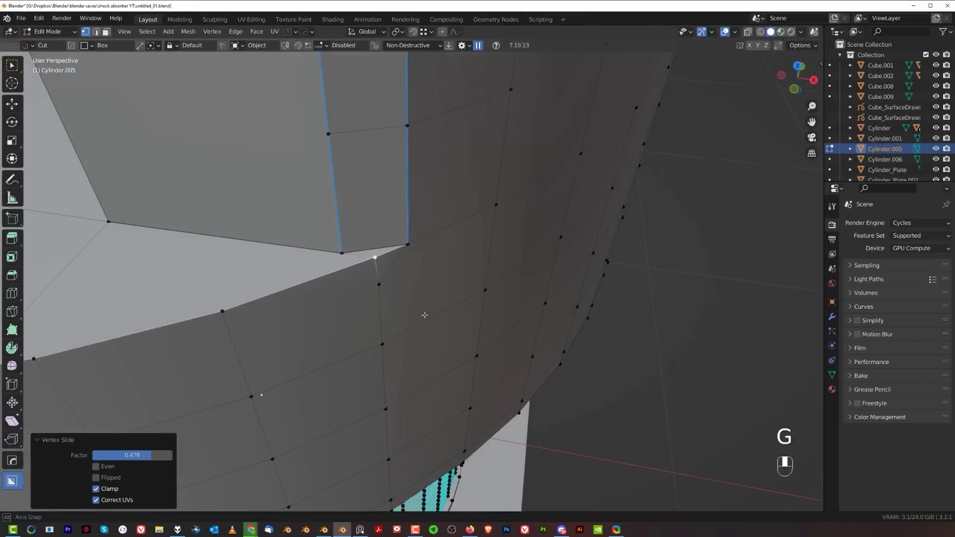
# Dissolve the short leftover edges between the bevel's base and the collar rim.
pyautogui.press('Tab')
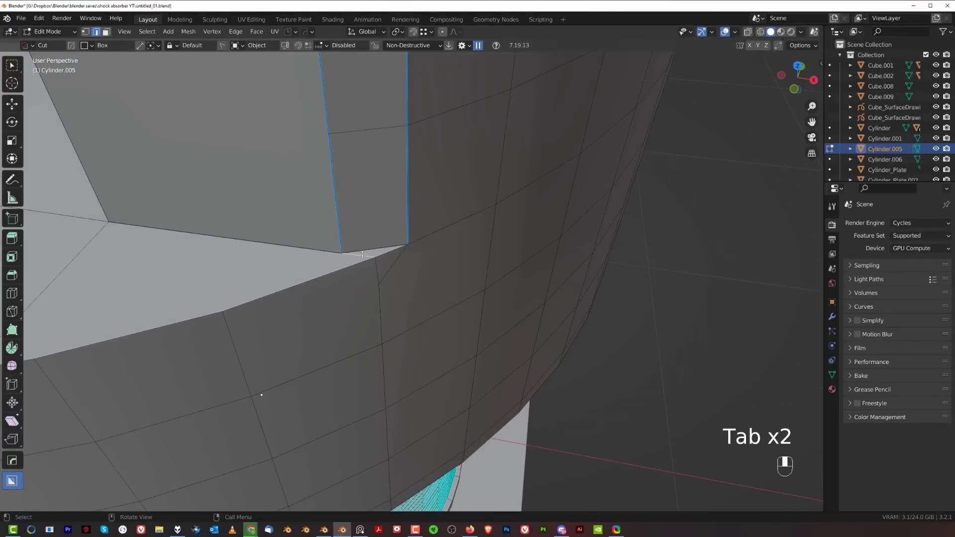
pyautogui.press('x')
pyautogui.click(363, 256)
pyautogui.moveTo(363, 256); pyautogui.dragTo(323, 239, button='middle')
pyautogui.scroll(-4, 356, 264)
pyautogui.scroll(4, 355, 272)
pyautogui.press('Tab')
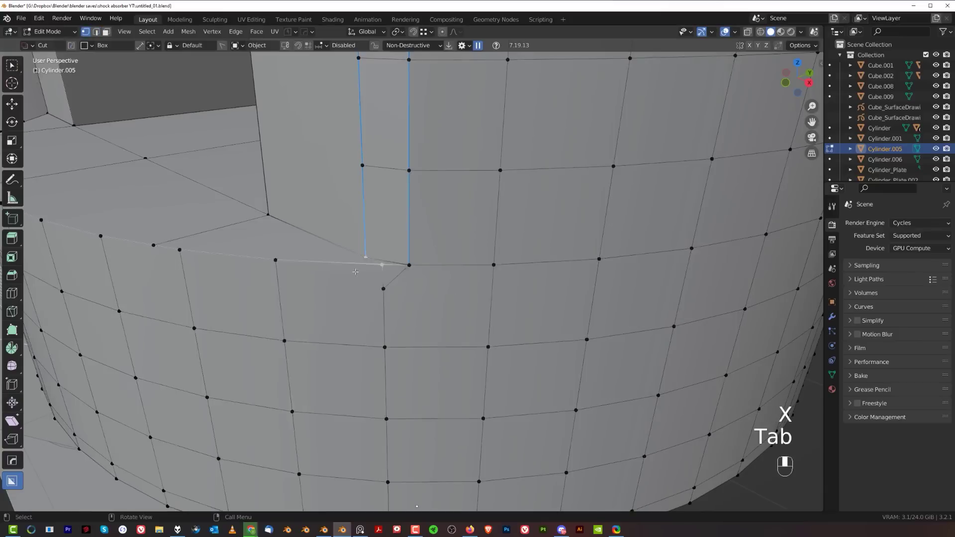
pyautogui.press('x')
pyautogui.click(404, 277)
pyautogui.scroll(-5, 404, 277)
pyautogui.keyDown('shift'); pyautogui.moveTo(404, 277); pyautogui.dragTo(453, 279, button='middle'); pyautogui.keyUp('shift')
pyautogui.scroll(2, 456, 310)
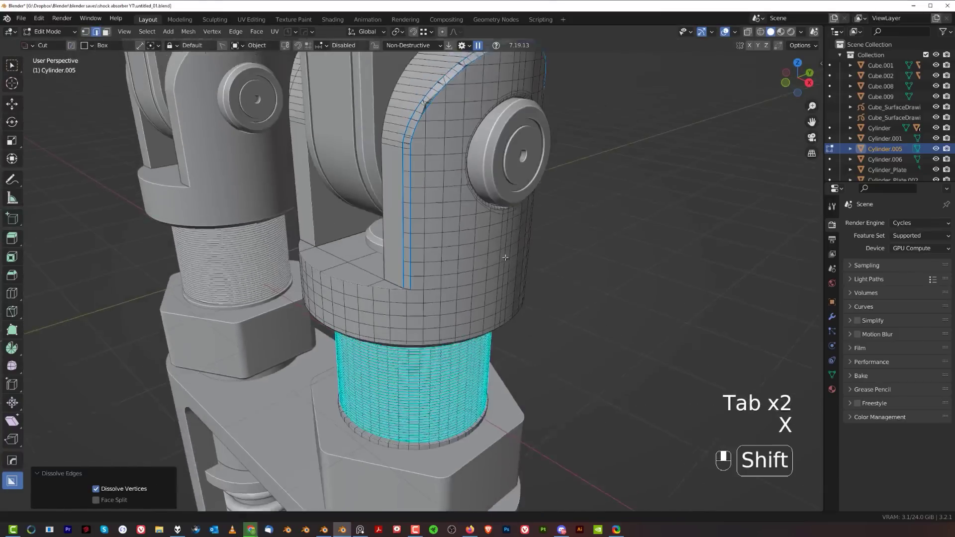
# Undo the corner cleanup, the rim bevel and the sharp marking, back to the selected outer rim edges.
pyautogui.scroll(3, 450, 299)
pyautogui.press('Tab')
pyautogui.keyDown('shift'); pyautogui.moveTo(431, 366); pyautogui.dragTo(431, 266, button='middle'); pyautogui.keyUp('shift')
pyautogui.scroll(-1, 431, 266)
pyautogui.hotkey('ctrl', 'z')
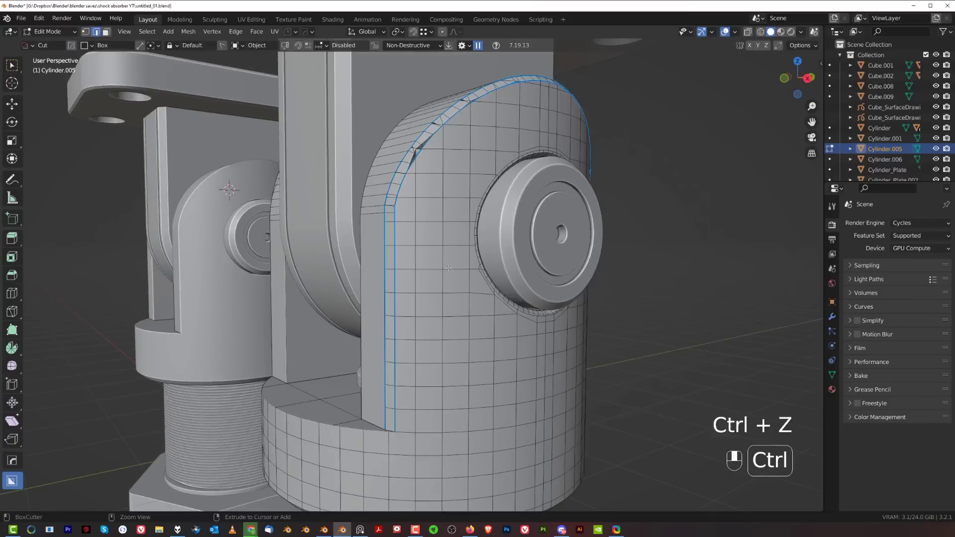
pyautogui.hotkey('ctrl', 'z')
pyautogui.hotkey('ctrl', 'z')
pyautogui.hotkey('ctrl', 'z')
pyautogui.hotkey('ctrl', 'z')
pyautogui.hotkey('ctrl', 'z')
pyautogui.hotkey('ctrl', 'z')
pyautogui.hotkey('ctrl', 'z')
pyautogui.hotkey('ctrl', 'z')
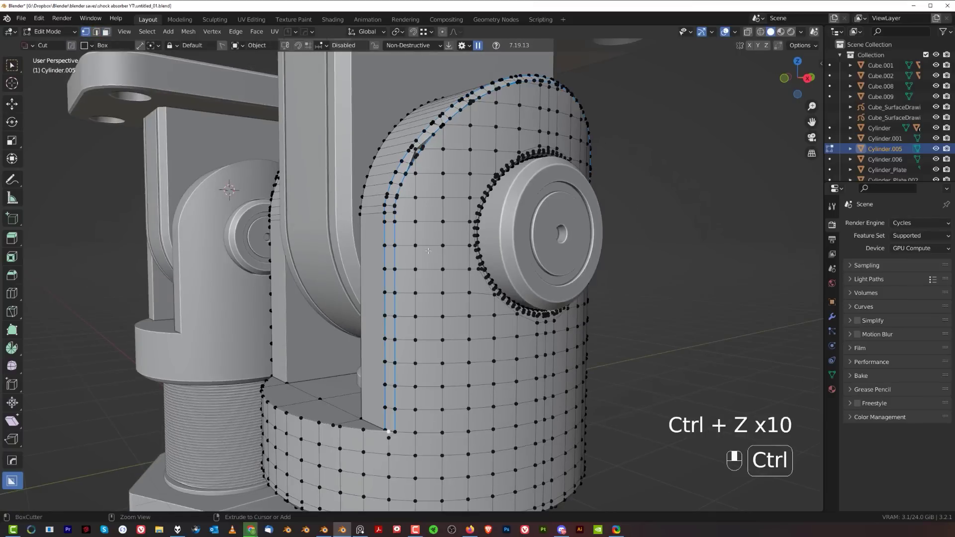
pyautogui.hotkey('ctrl', 'z')
pyautogui.hotkey('ctrl', 'z')
pyautogui.hotkey('ctrl', 'z')
# Bevel the fork arm's outer rim 0.0292 m with one segment, turn off Loop Slide, and inspect the rounded section.
pyautogui.moveTo(423, 246); pyautogui.dragTo(437, 271, button='middle')
pyautogui.hotkey('ctrl', 'b')
pyautogui.click(425, 302)
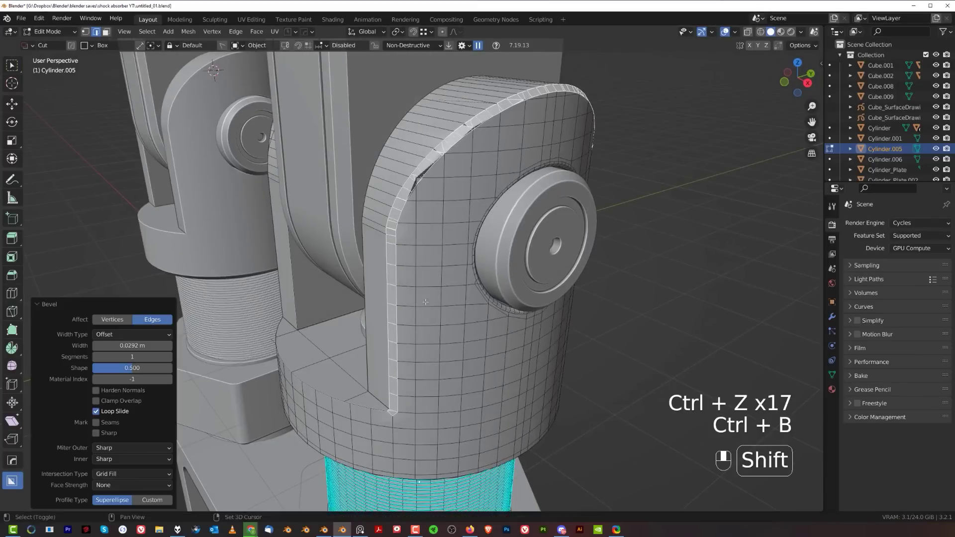
pyautogui.scroll(3, 477, 145)
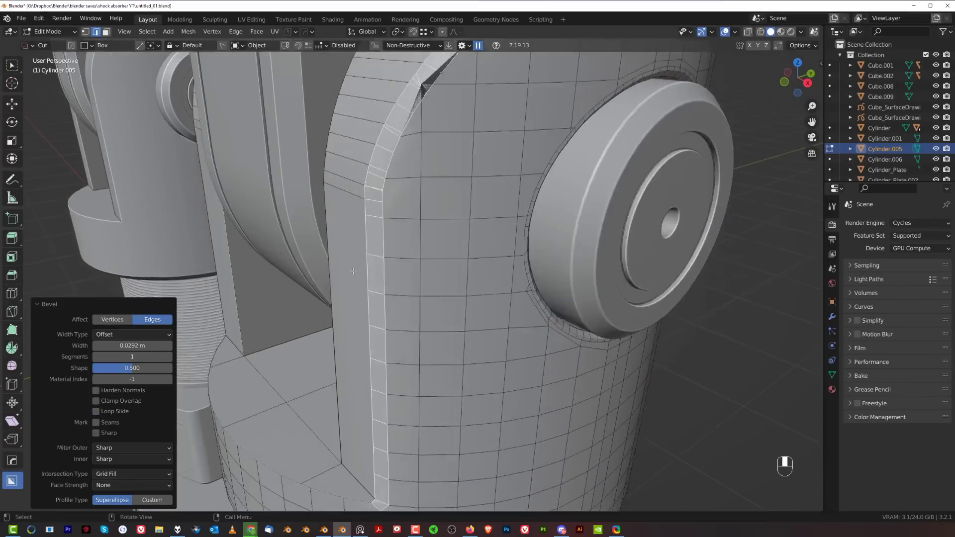
pyautogui.scroll(5, 469, 321)
pyautogui.moveTo(478, 142)
pyautogui.keyDown('shift'); pyautogui.mouseDown(button='middle')
pyautogui.moveTo(469, 321)
pyautogui.moveTo(504, 306)
pyautogui.mouseUp(button='middle'); pyautogui.keyUp('shift')
pyautogui.scroll(1, 504, 306)
pyautogui.scroll(-8, 497, 298)
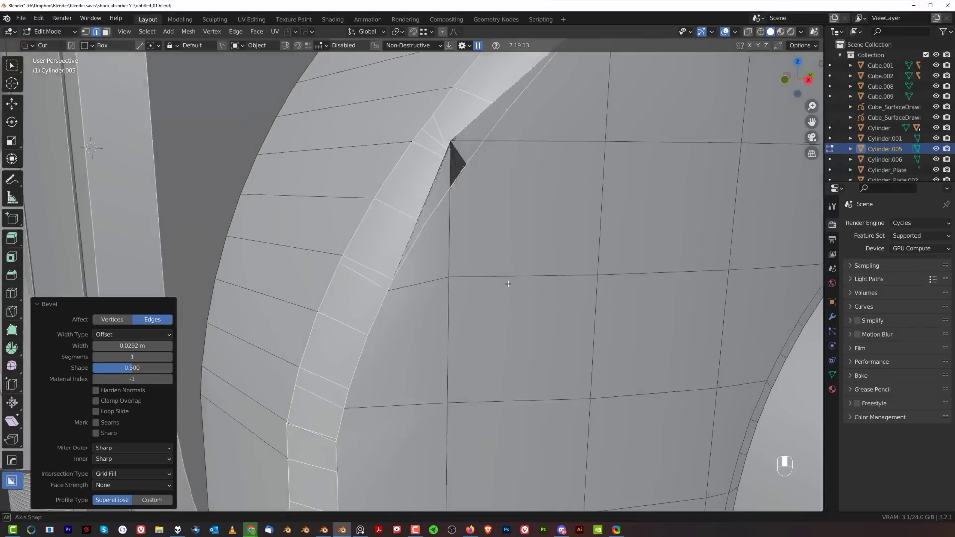
# Undo the fork arm's bevel and apply a MESHmachine Chamfer 0.019 wide to the selected outer rim, keeping the REBUILD face method.
pyautogui.hotkey('ctrl', 'z')
pyautogui.press('y')
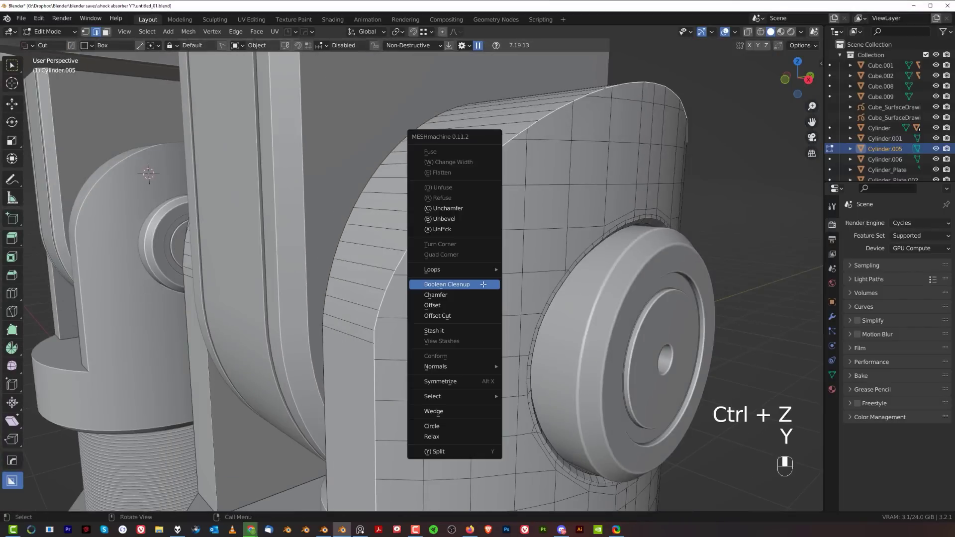
pyautogui.click(477, 295)
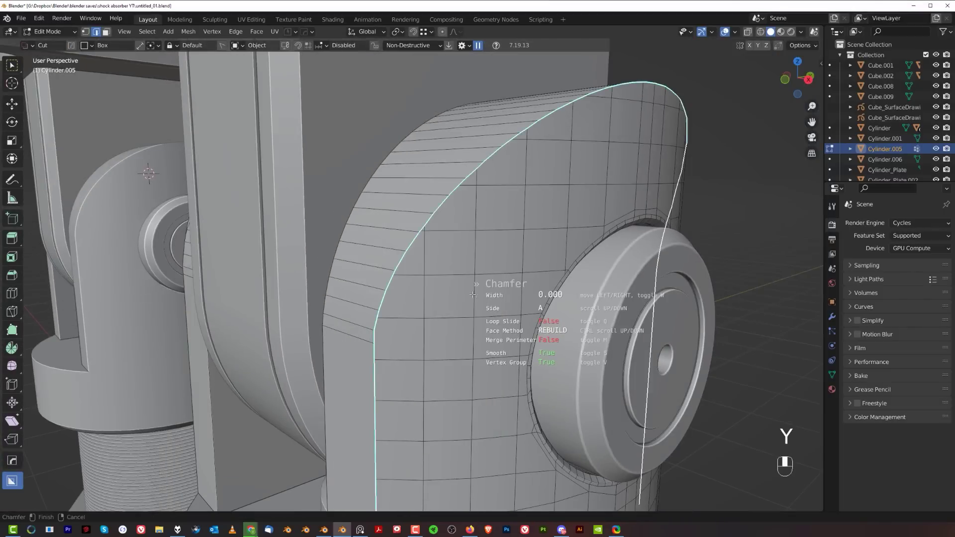
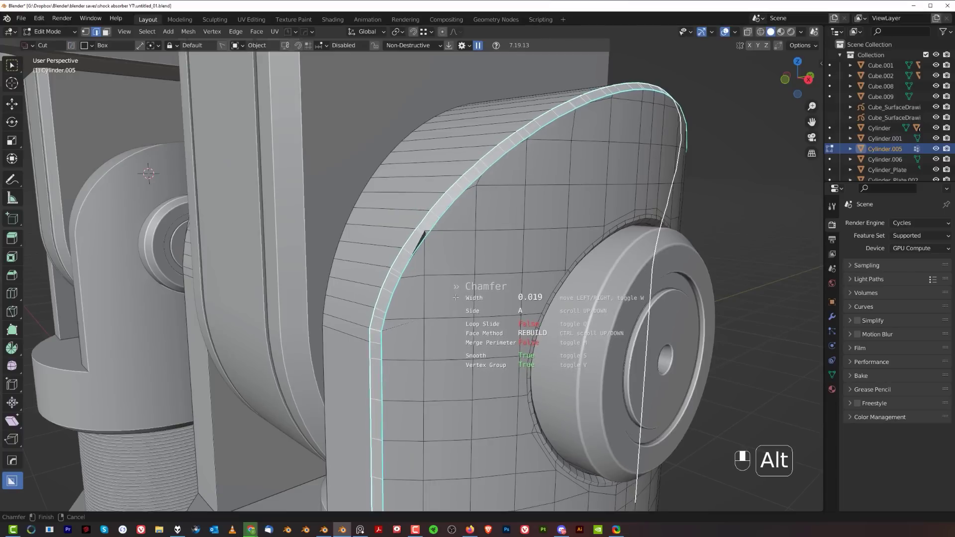
pyautogui.keyDown('ctrl'); pyautogui.scroll(-4, 456, 298); pyautogui.keyUp('ctrl')
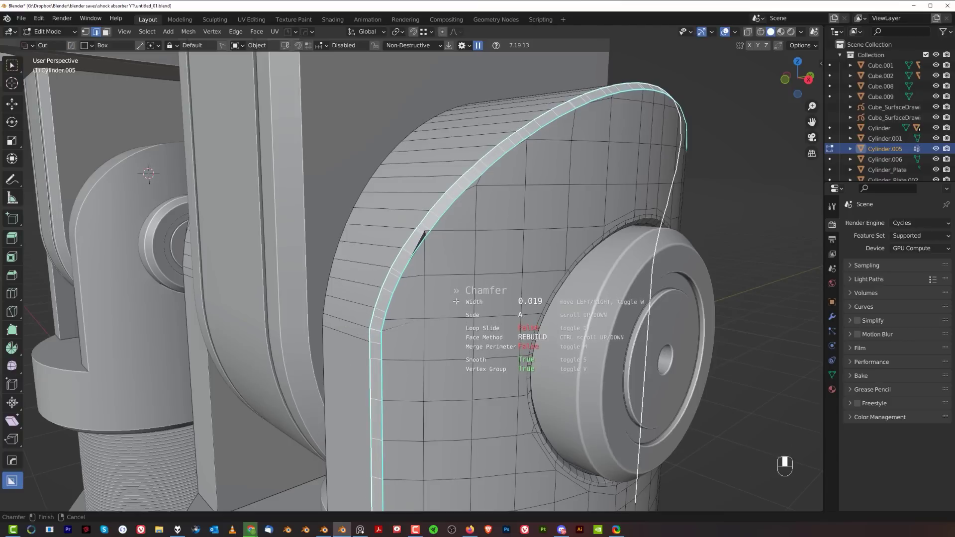
pyautogui.click(457, 302)
# Merge the face-grid vertex overlapping the chamfer's curve with its neighbouring chamfer edge vertices at the last selected vertex.
pyautogui.scroll(5, 417, 277)
pyautogui.keyDown('shift'); pyautogui.moveTo(418, 244); pyautogui.dragTo(426, 264, button='middle'); pyautogui.keyUp('shift')
pyautogui.scroll(1, 426, 266)
pyautogui.press('Tab')
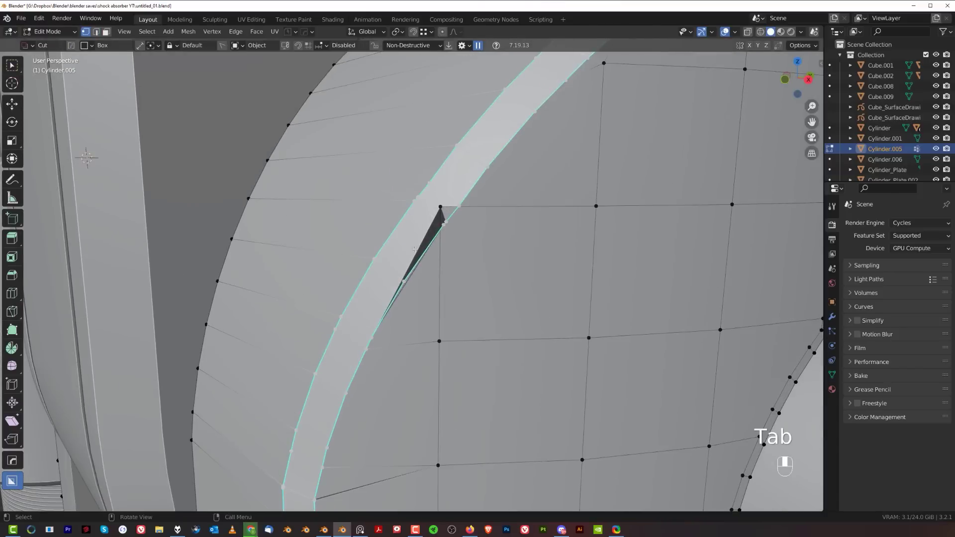
pyautogui.keyDown('shift'); pyautogui.click(440, 206); pyautogui.keyUp('shift')
pyautogui.scroll(2, 448, 202)
pyautogui.press('1')
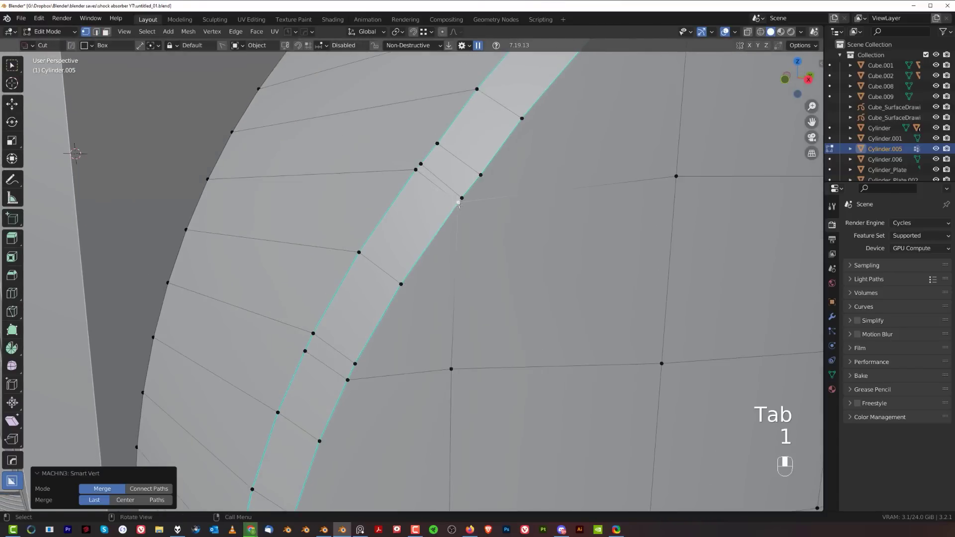
# Dissolve the surplus edge crossing the chamfer strip just above the merged vertex.
pyautogui.press('Tab')
pyautogui.press('x')
pyautogui.click(438, 174)
pyautogui.scroll(-6, 485, 251)
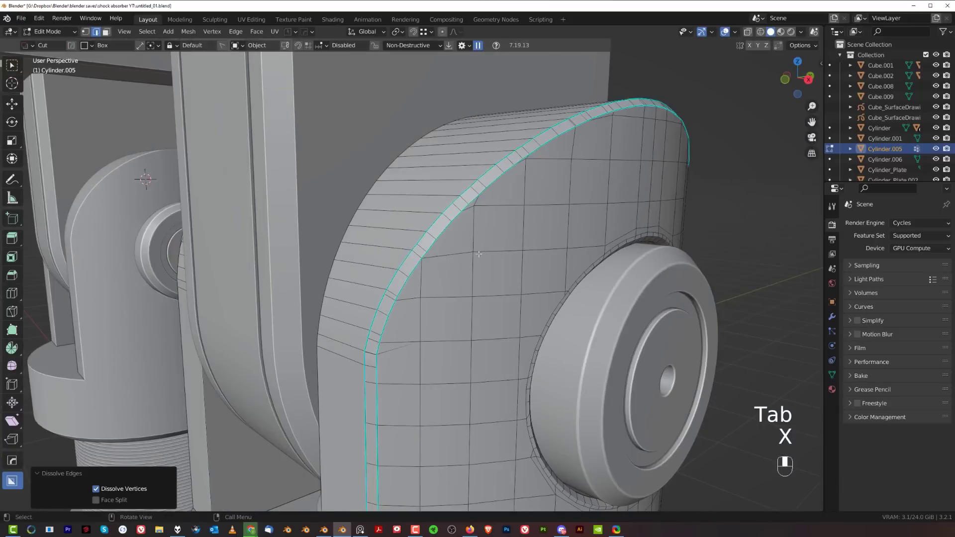
# Symmetrize the fork mesh along Y from negative to positive.
pyautogui.moveTo(478, 254); pyautogui.dragTo(444, 253, button='middle')
pyautogui.keyDown('shift'); pyautogui.moveTo(443, 253); pyautogui.dragTo(383, 274, button='middle'); pyautogui.keyUp('shift')
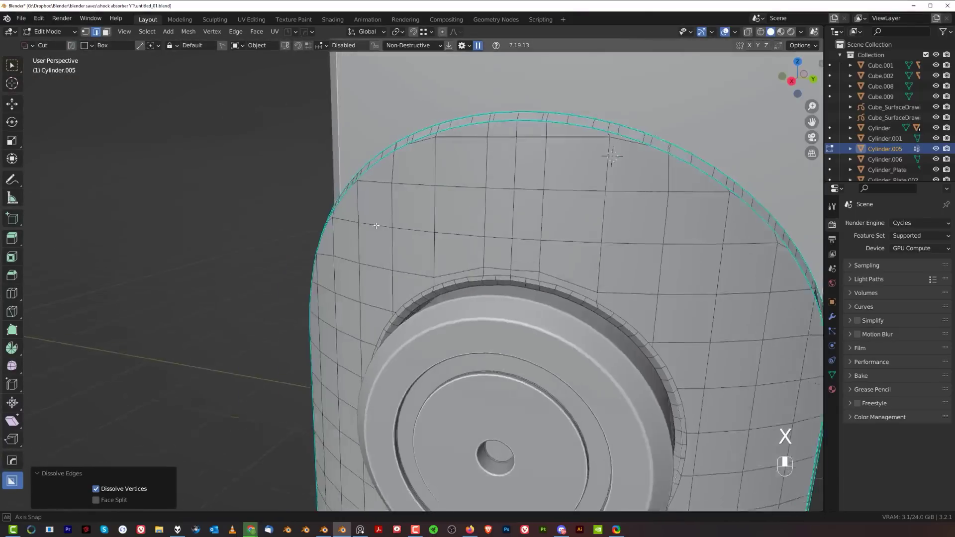
pyautogui.scroll(-2, 382, 275)
pyautogui.press('Tab')
pyautogui.hotkey('alt', 'x')
pyautogui.scroll(-4, 432, 289)
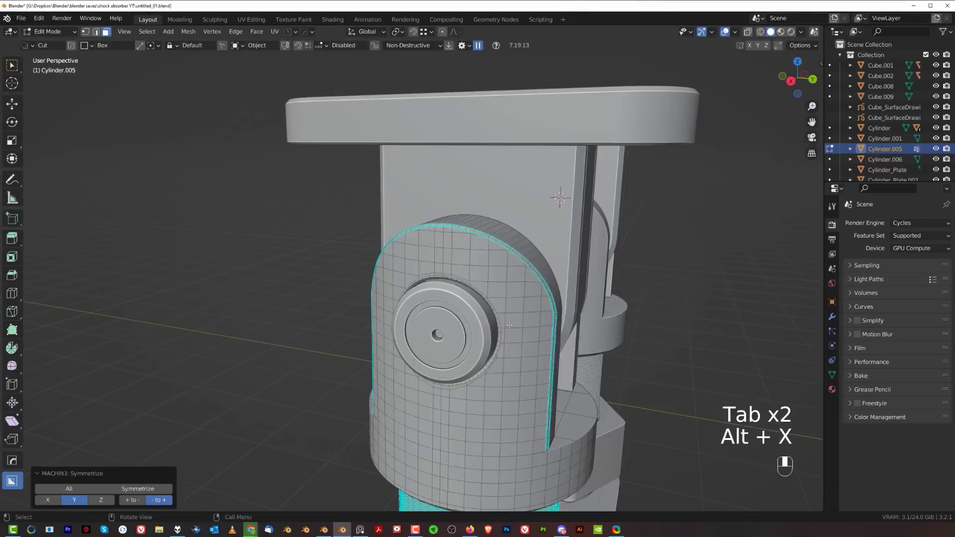
# Symmetrize the fork mesh along X from positive to negative, copying the chamfer to the opposite arm.
pyautogui.press('Tab')
pyautogui.scroll(-3, 435, 291)
pyautogui.moveTo(443, 294); pyautogui.dragTo(562, 285, button='middle')
pyautogui.press('Tab')
pyautogui.hotkey('alt', 'x')
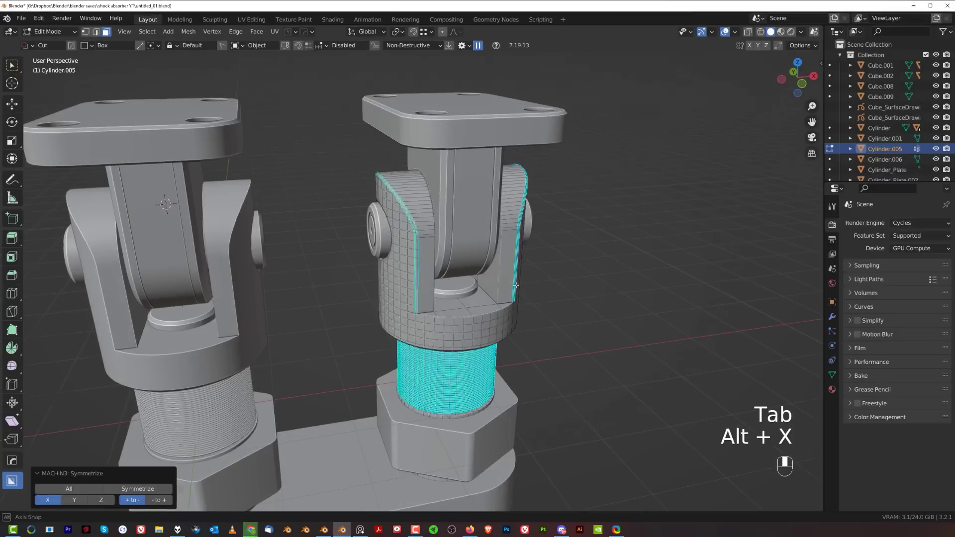
pyautogui.press('Tab')
pyautogui.scroll(-5, 491, 207)
pyautogui.scroll(8, 490, 236)
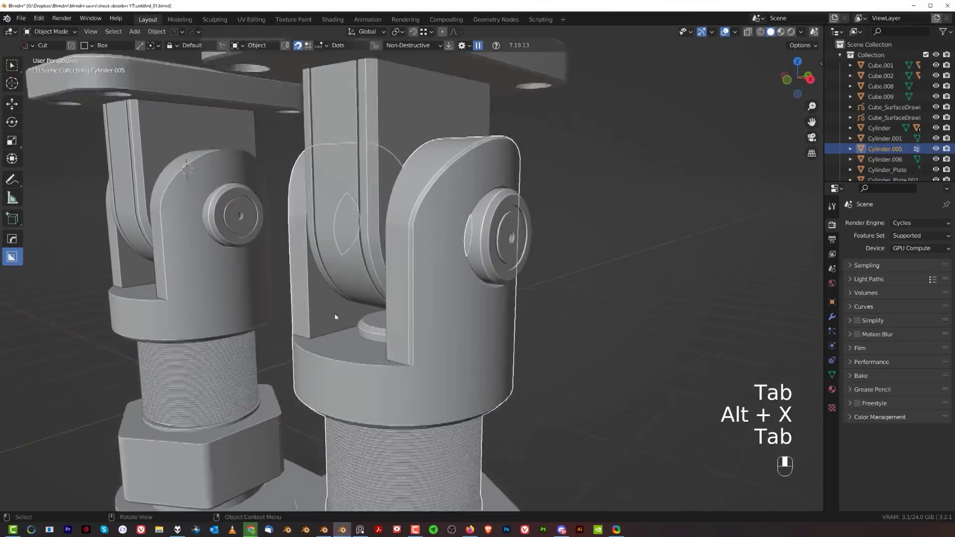
# Merge the closely spaced vertices where the chamfer's straight side meets its curve, on both edges of the strip.
pyautogui.keyDown('shift'); pyautogui.moveTo(473, 249); pyautogui.dragTo(428, 279, button='middle'); pyautogui.keyUp('shift')
pyautogui.scroll(3, 458, 277)
pyautogui.press('Tab')
pyautogui.click(381, 277)
pyautogui.scroll(2, 428, 280)
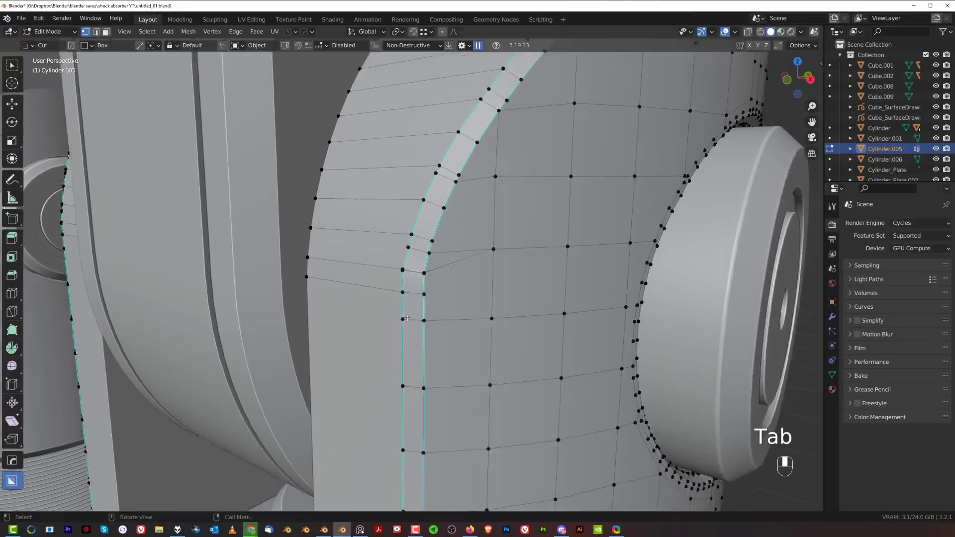
pyautogui.press('1')
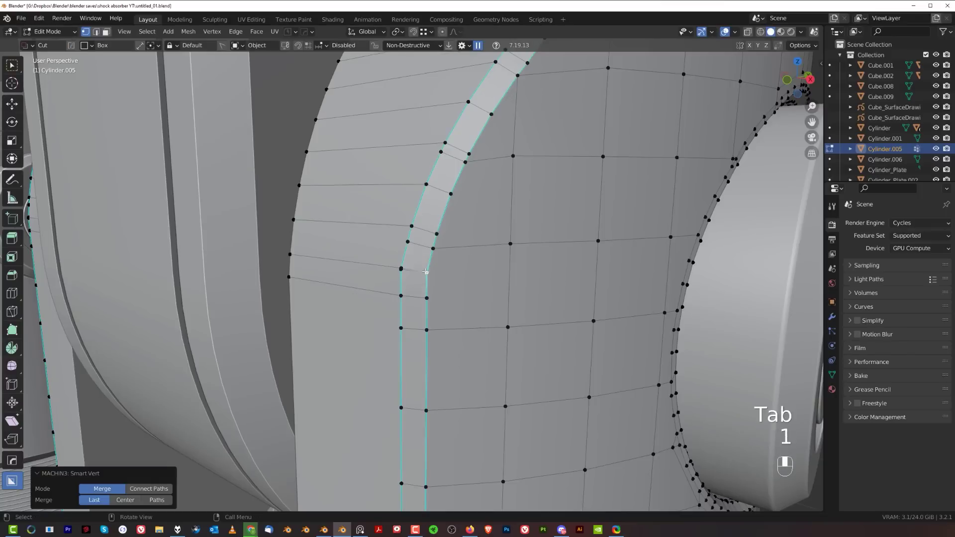
pyautogui.keyDown('shift'); pyautogui.click(400, 270); pyautogui.keyUp('shift')
pyautogui.press('1')
# Merge the doubled vertex pairs just above the chamfer's lower bend, on the inner and outer edges.
pyautogui.click(432, 248)
pyautogui.keyDown('shift'); pyautogui.click(436, 234); pyautogui.keyUp('shift')
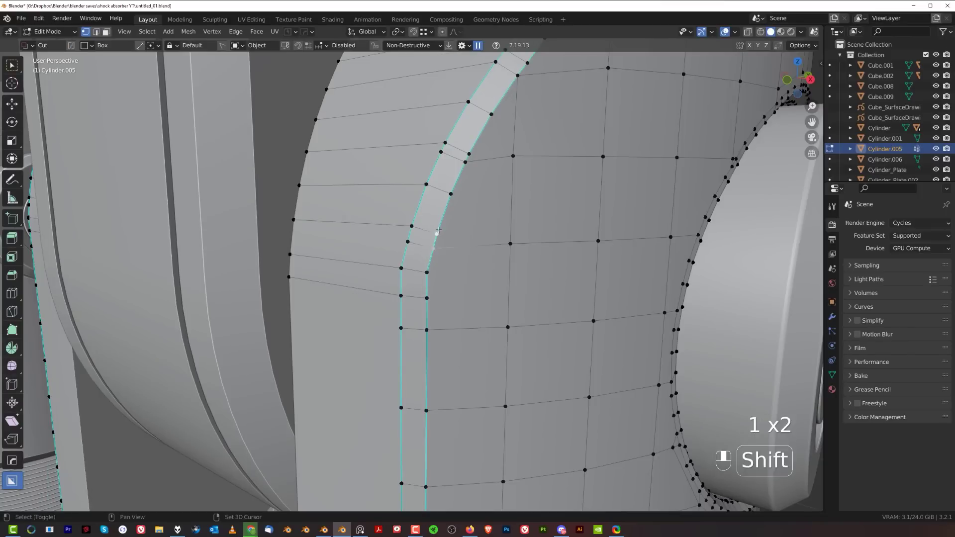
pyautogui.press('1')
pyautogui.click(408, 242)
pyautogui.keyDown('shift'); pyautogui.click(412, 227); pyautogui.keyUp('shift')
pyautogui.press('1')
# Merge the next doubled vertex pairs up the chamfer's curve on both edges of the strip.
pyautogui.keyDown('shift'); pyautogui.moveTo(450, 222); pyautogui.dragTo(433, 281, button='middle'); pyautogui.keyUp('shift')
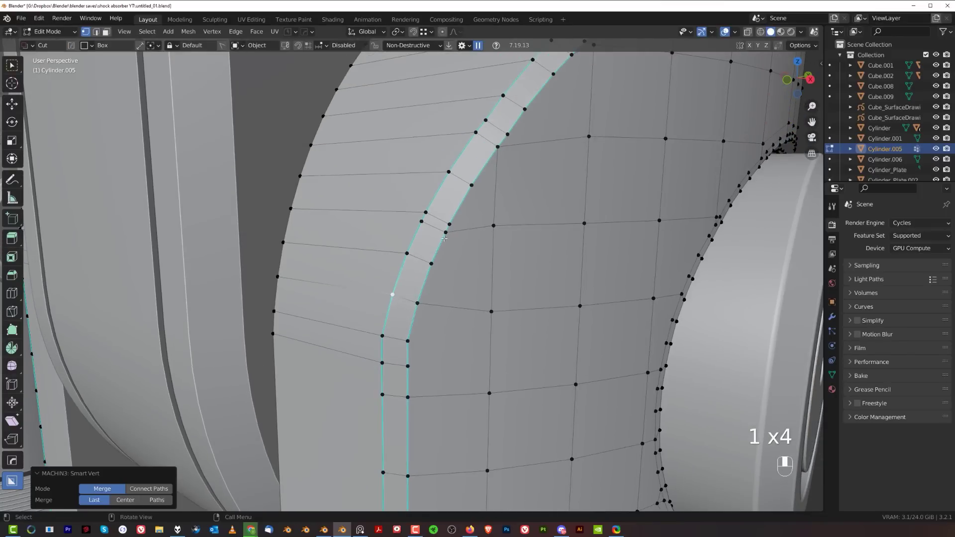
pyautogui.click(446, 233)
pyautogui.keyDown('shift'); pyautogui.click(450, 224); pyautogui.keyUp('shift')
pyautogui.press('1')
pyautogui.click(423, 223)
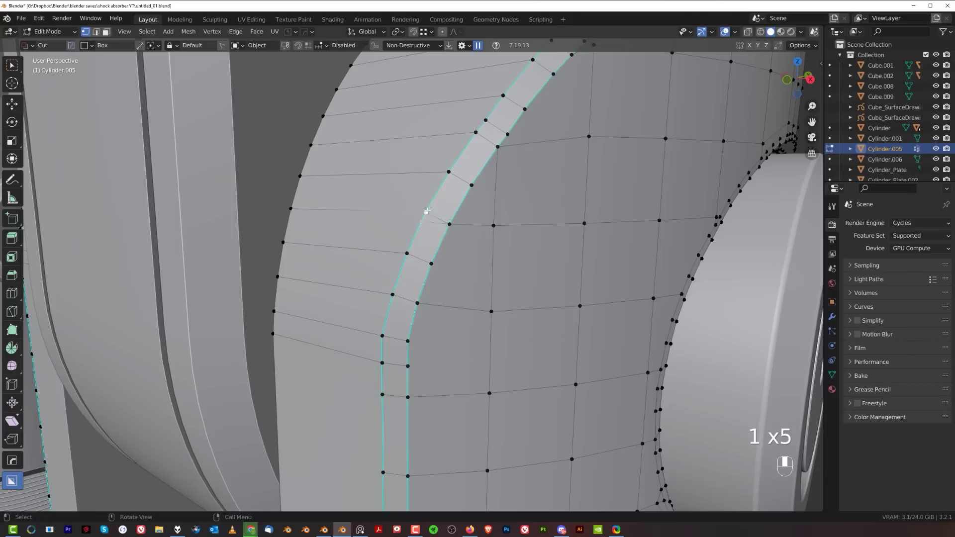
pyautogui.press('1')
# Merge the doubled vertex pairs halfway up the chamfer's curve, snapping each upper vertex to the lower one.
pyautogui.scroll(-1, 428, 211)
pyautogui.keyDown('shift'); pyautogui.moveTo(501, 168); pyautogui.dragTo(462, 253, button='middle'); pyautogui.keyUp('shift')
pyautogui.scroll(2, 461, 254)
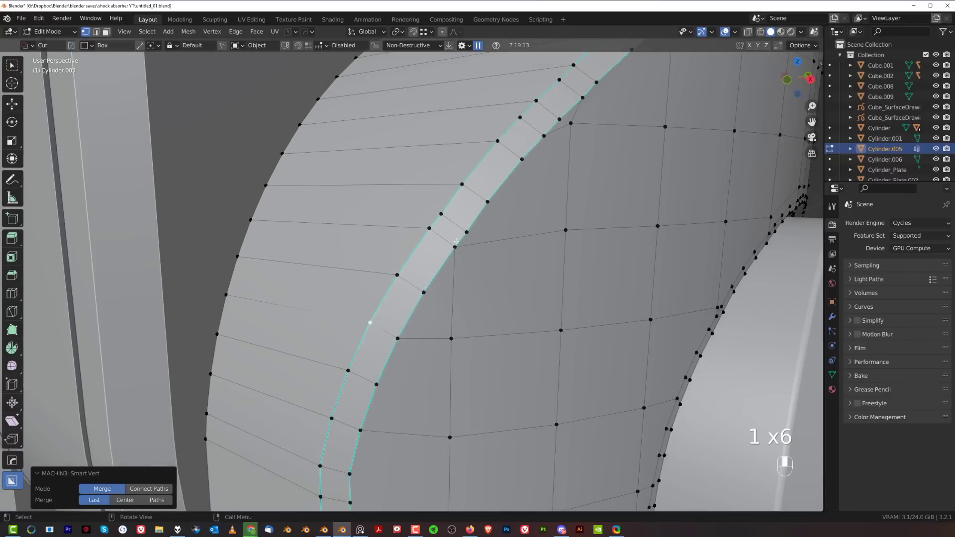
pyautogui.scroll(-1, 456, 241)
pyautogui.click(458, 240)
pyautogui.keyDown('shift'); pyautogui.click(449, 252); pyautogui.keyUp('shift')
pyautogui.press('1')
pyautogui.click(436, 224)
pyautogui.keyDown('shift'); pyautogui.click(428, 236); pyautogui.keyUp('shift')
pyautogui.press('1')
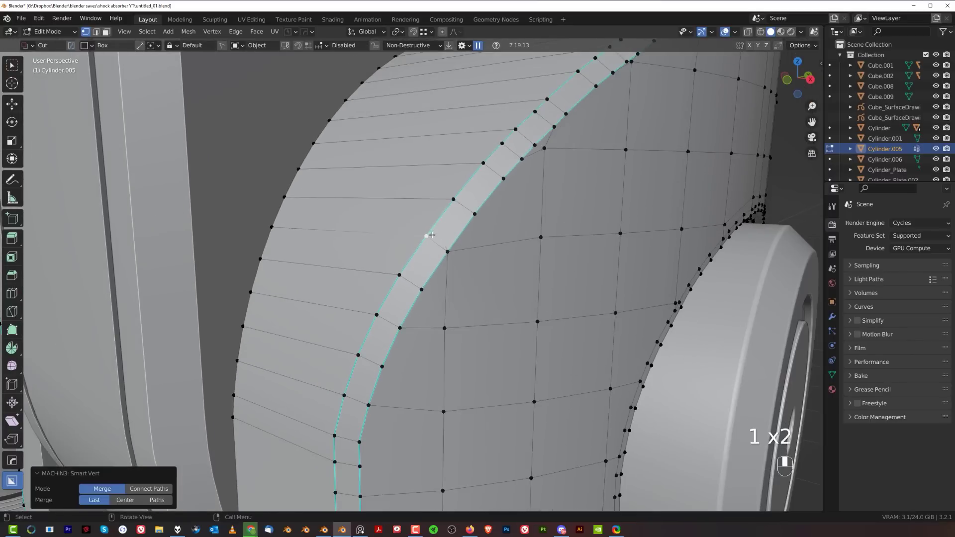
# Dissolve the surplus closely spaced edges crossing the upper half of the chamfer strip.
pyautogui.scroll(-3, 432, 235)
pyautogui.scroll(3, 358, 249)
pyautogui.press('Tab')
pyautogui.press('x')
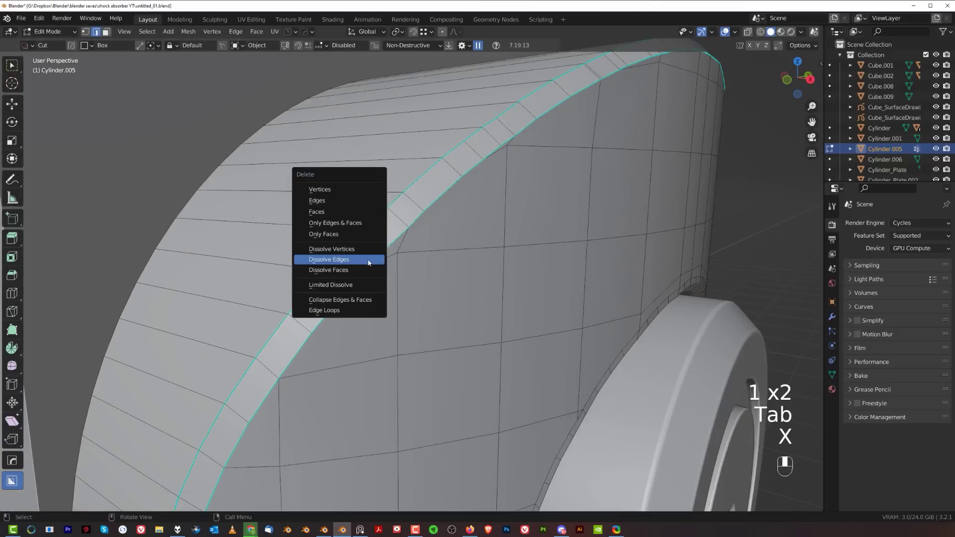
pyautogui.click(368, 262)
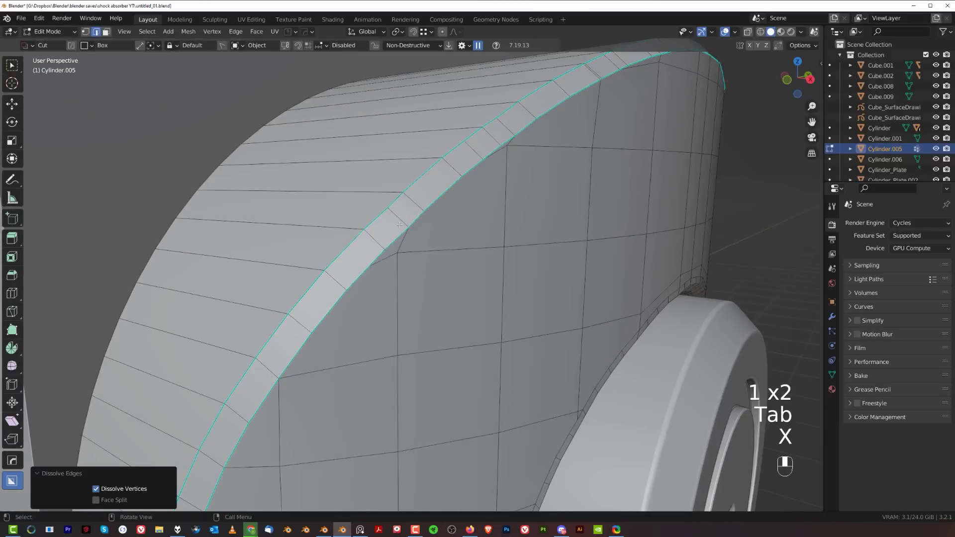
pyautogui.press('x')
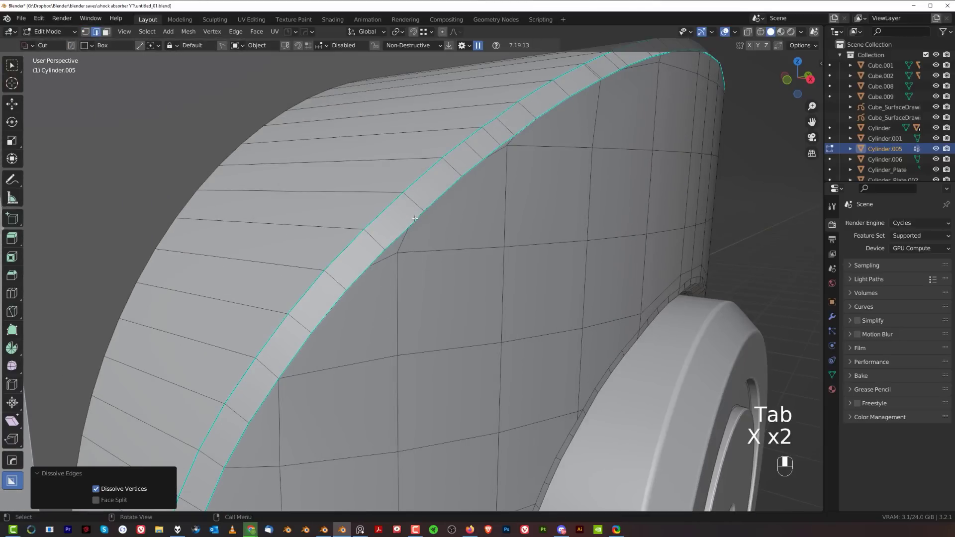
pyautogui.press('x')
pyautogui.click(474, 158)
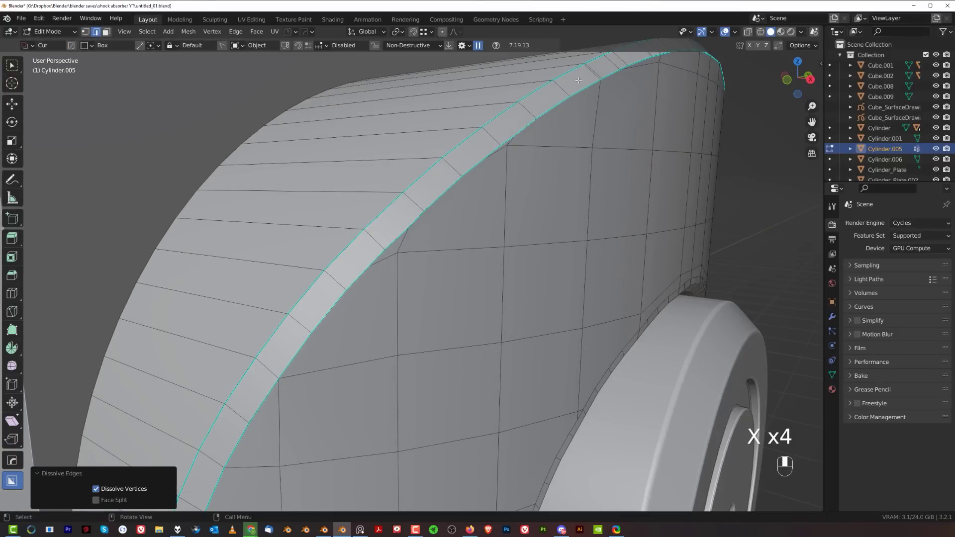
pyautogui.press('x')
pyautogui.press('x')
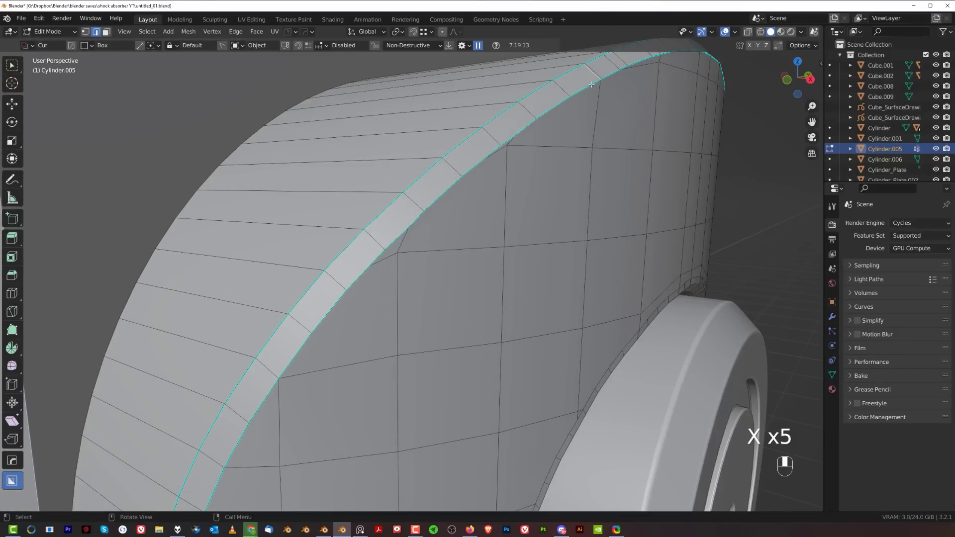
# Dissolve the remaining closely spaced cross edges of the chamfer strip near the arm's crest.
pyautogui.moveTo(579, 81); pyautogui.dragTo(463, 204, button='middle')
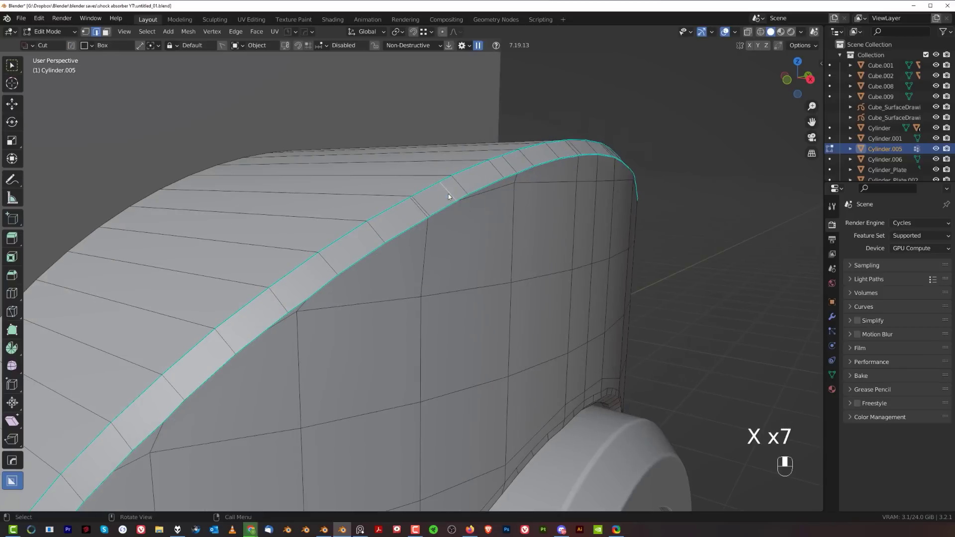
pyautogui.press('x')
pyautogui.click(418, 211)
pyautogui.press('x')
pyautogui.click(474, 200)
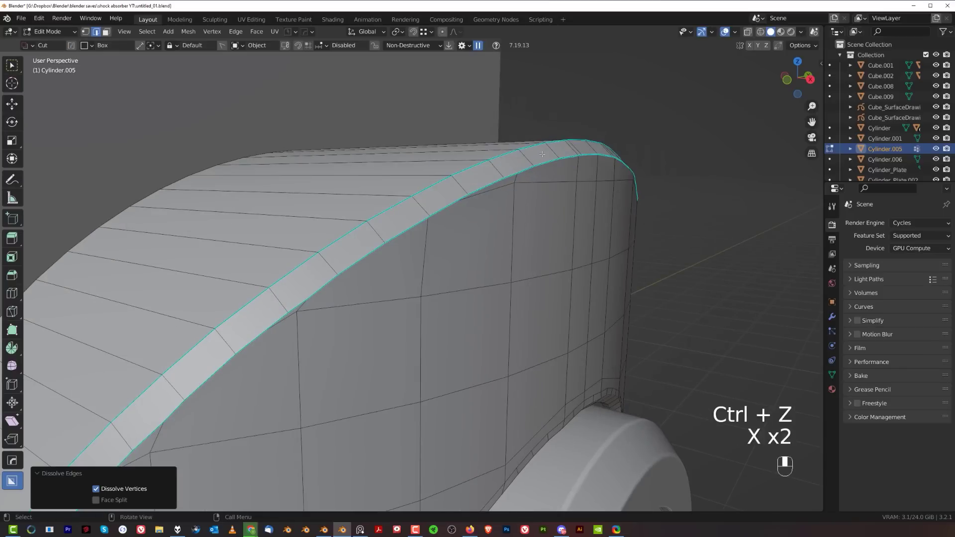
pyautogui.press('x')
pyautogui.click(567, 148)
# Try to merge the stray face-grid vertex near the crest and its side vertices into the adjacent chamfer corner vertex.
pyautogui.keyDown('shift'); pyautogui.moveTo(567, 149); pyautogui.dragTo(459, 199, button='middle'); pyautogui.keyUp('shift')
pyautogui.scroll(3, 458, 199)
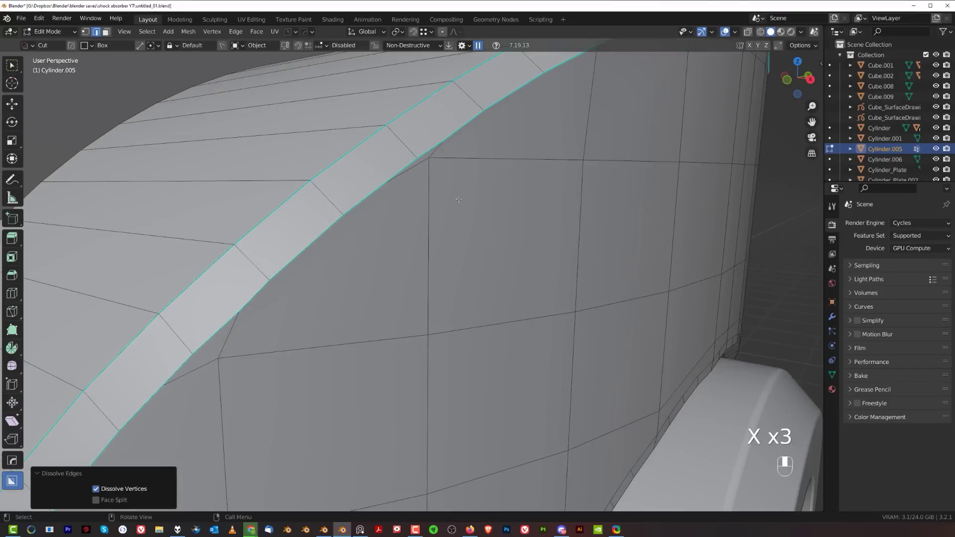
pyautogui.press('Tab')
pyautogui.click(391, 191)
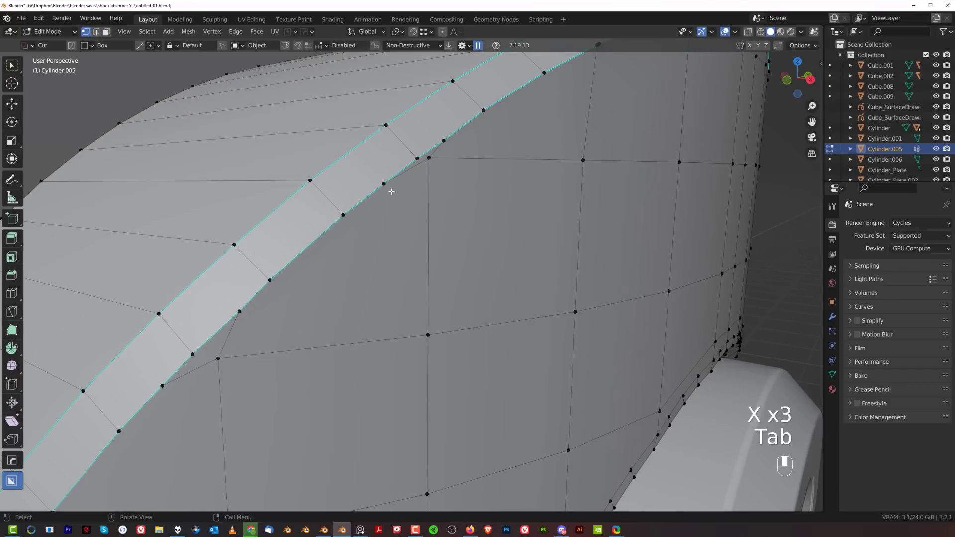
pyautogui.click(449, 147)
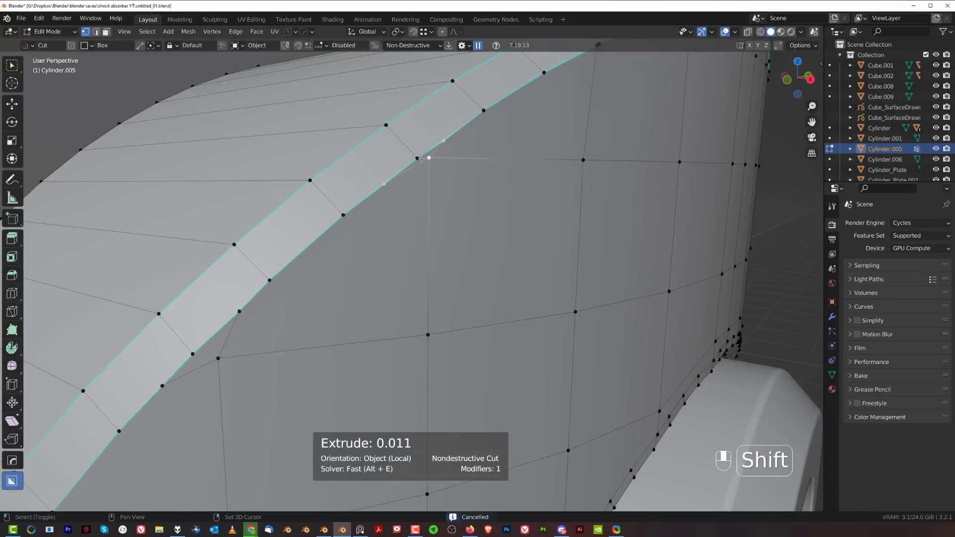
pyautogui.keyDown('shift'); pyautogui.click(419, 158); pyautogui.keyUp('shift')
pyautogui.press('1')
# Try to merge the lower stray face-grid vertex and its two side vertices into the neighbouring chamfer edge vertex.
pyautogui.scroll(-2, 416, 172)
pyautogui.keyDown('shift'); pyautogui.moveTo(281, 341); pyautogui.dragTo(400, 278, button='middle'); pyautogui.keyUp('shift')
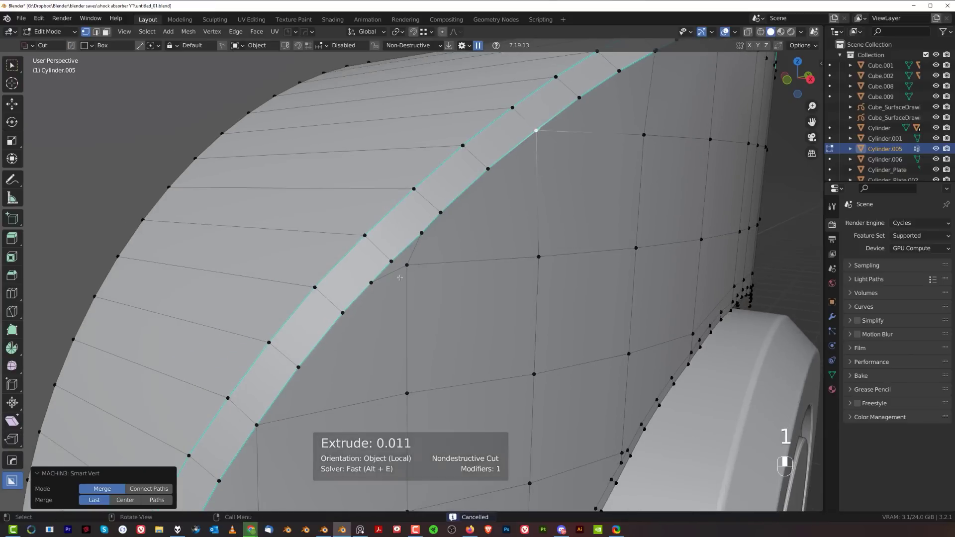
pyautogui.click(398, 261)
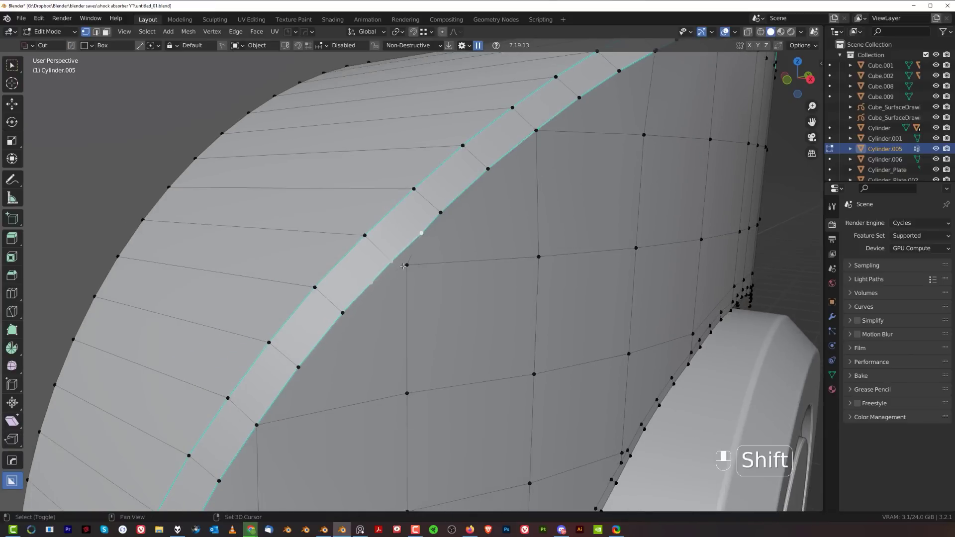
pyautogui.press('1')
pyautogui.rightClick(392, 262)
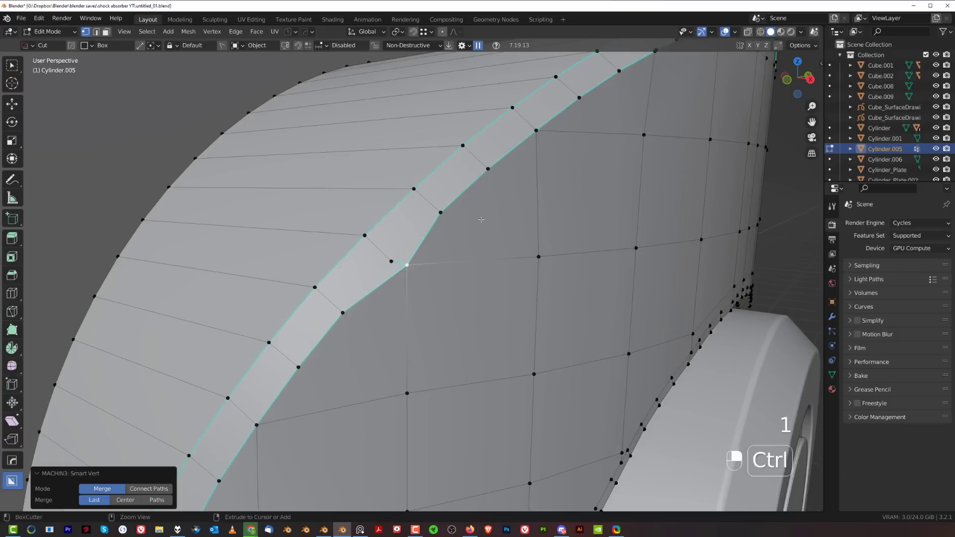
pyautogui.keyDown('shift'); pyautogui.click(391, 266); pyautogui.keyUp('shift')
pyautogui.press('1')
pyautogui.scroll(-5, 420, 285)
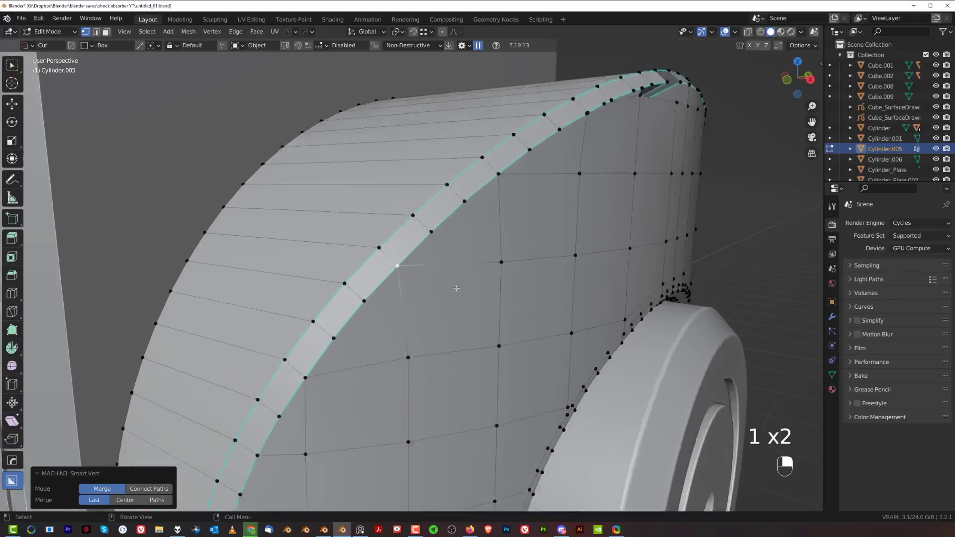
# Inspect the chamfer around the arm's crest and undo the stray-vertex merges, back to the selected vertices beside the chamfer.
pyautogui.press('Tab')
pyautogui.scroll(-4, 467, 239)
pyautogui.moveTo(472, 290); pyautogui.dragTo(407, 263, button='middle')
pyautogui.scroll(3, 359, 276)
pyautogui.press('Tab')
pyautogui.moveTo(407, 262); pyautogui.dragTo(324, 311, button='right')
pyautogui.click(328, 270)
pyautogui.hotkey('ctrl', 'z')
pyautogui.hotkey('ctrl', 'z')
pyautogui.hotkey('ctrl', 'z')
pyautogui.hotkey('ctrl', 'z')
pyautogui.hotkey('ctrl', 'z')
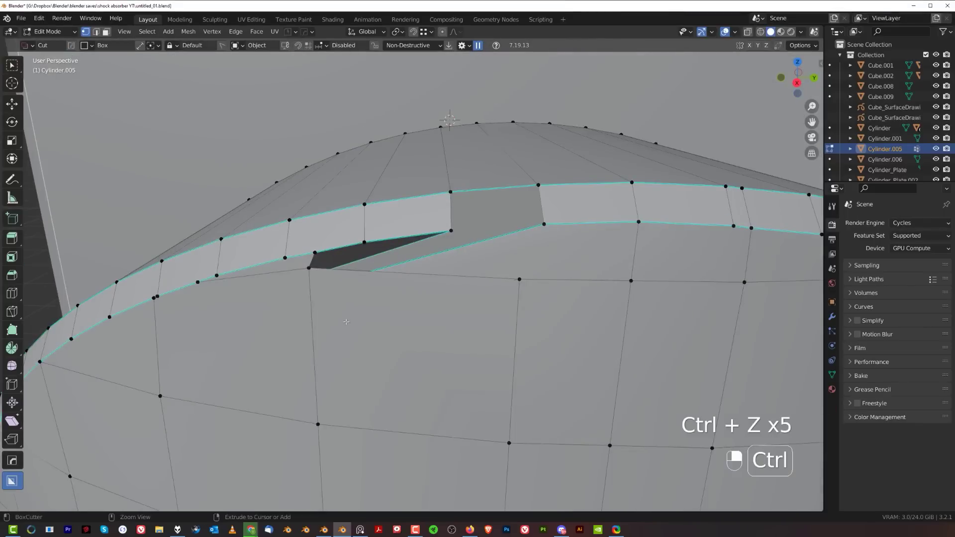
pyautogui.hotkey('ctrl', 'z')
pyautogui.hotkey('ctrl', 'z')
pyautogui.hotkey('ctrl', 'z')
pyautogui.hotkey('ctrl', 'z')
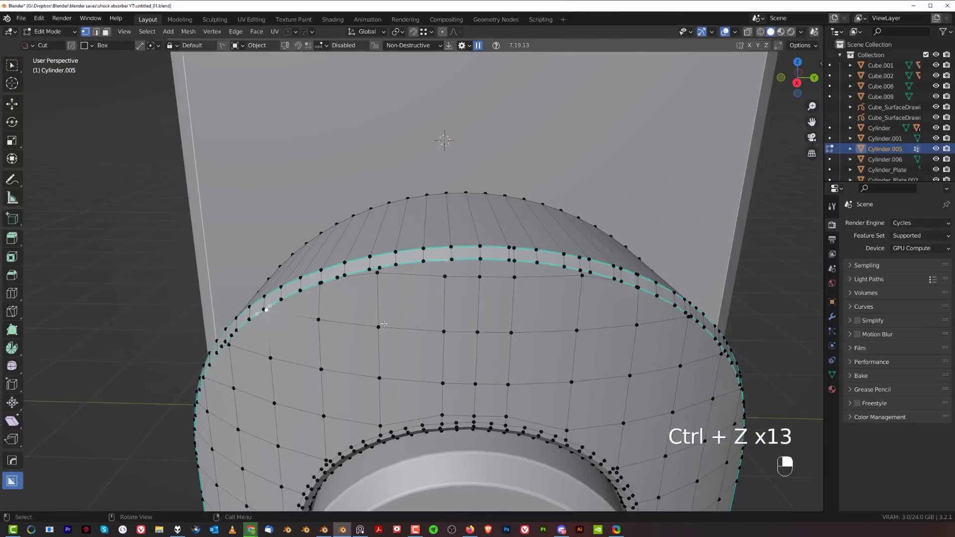
pyautogui.moveTo(384, 324); pyautogui.dragTo(410, 309, button='right')
pyautogui.keyDown('shift'); pyautogui.moveTo(410, 310); pyautogui.dragTo(366, 294, button='right'); pyautogui.keyUp('shift')
pyautogui.scroll(5, 366, 294)
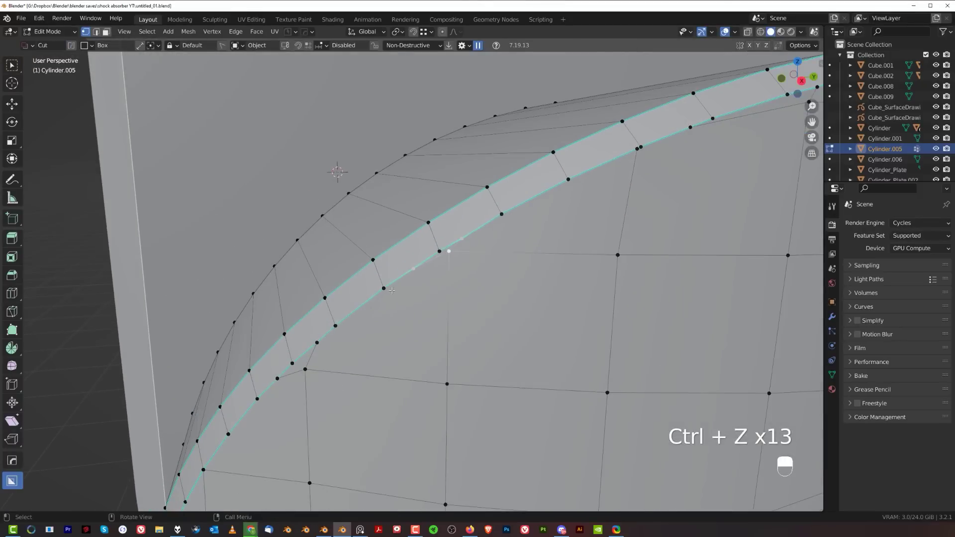
# Merge the two stray face-grid vertices and their side vertices near the arm's crest into the neighbouring chamfer edge vertices.
pyautogui.keyDown('shift'); pyautogui.click(437, 249); pyautogui.keyUp('shift')
pyautogui.press('1')
pyautogui.keyDown('shift'); pyautogui.click(282, 376); pyautogui.keyUp('shift')
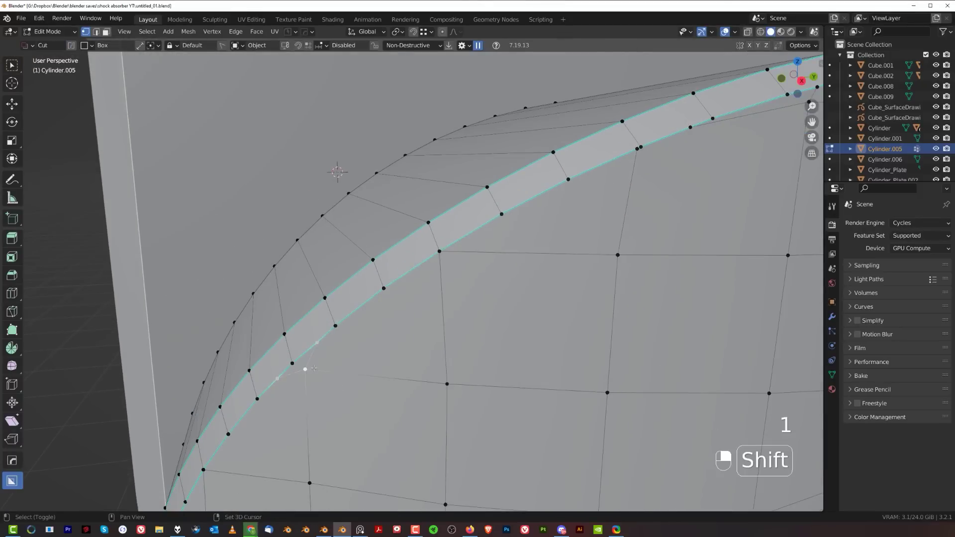
pyautogui.press('1')
# Merge the doubled vertex and the adjacent stray vertex further along the chamfer's lower edge into its corner vertices.
pyautogui.scroll(-4, 349, 319)
pyautogui.keyDown('shift'); pyautogui.moveTo(572, 244); pyautogui.dragTo(353, 305, button='right'); pyautogui.keyUp('shift')
pyautogui.scroll(3, 354, 306)
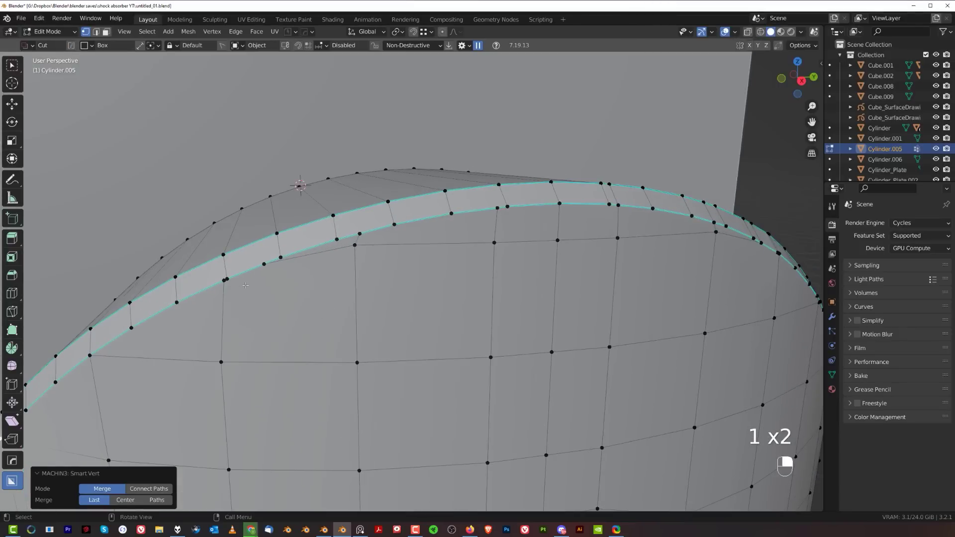
pyautogui.click(224, 281)
pyautogui.press('1')
pyautogui.click(264, 264)
pyautogui.press('1')
# Merge the next stray vertex into the chamfer edge, and merge the close vertex pair near the crest at its centre.
pyautogui.keyDown('shift'); pyautogui.click(338, 241); pyautogui.keyUp('shift')
pyautogui.press('1')
pyautogui.click(497, 208)
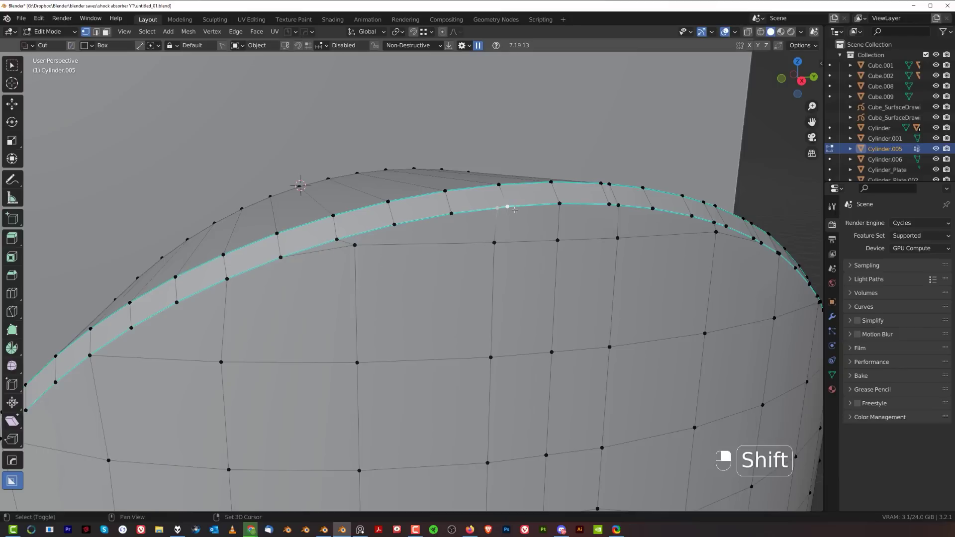
pyautogui.hotkey('shift', '1')
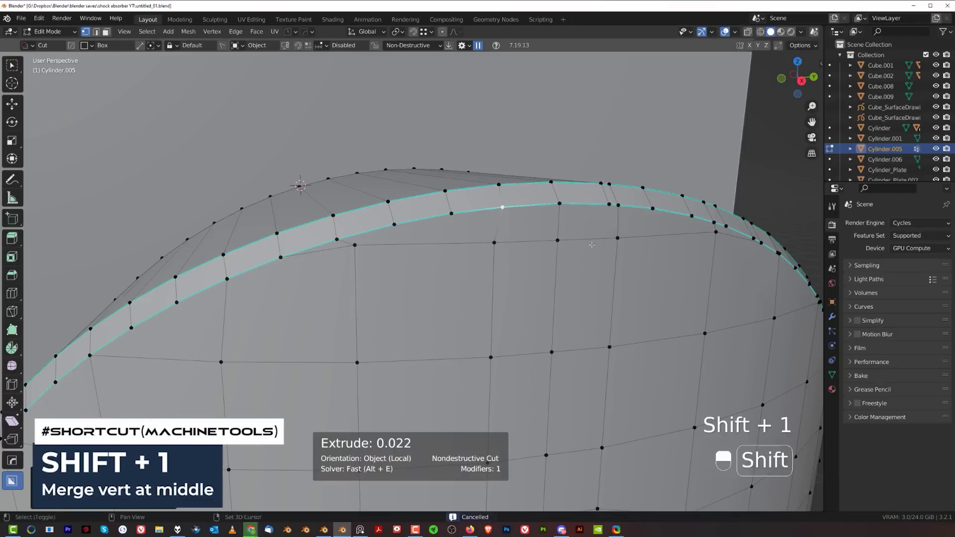
# Symmetrize the cleaned fork arm mesh and return to object mode.
pyautogui.moveTo(522, 239); pyautogui.dragTo(536, 242, button='middle')
pyautogui.scroll(-10, 536, 241)
pyautogui.hotkey('alt', 'x')
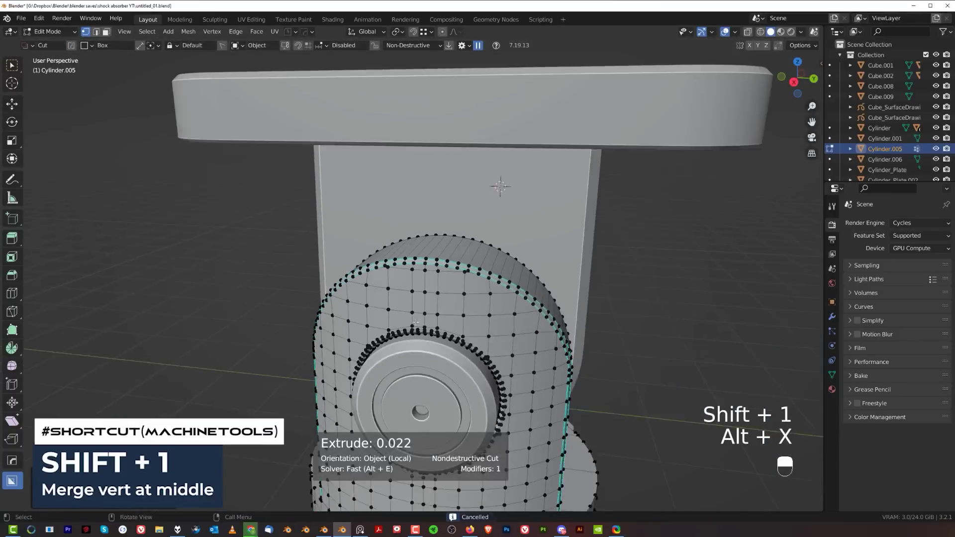
pyautogui.press('Tab')
# Try to bevel the top rim edges of the hexagonal nut below the threaded cylinder.
pyautogui.scroll(-4, 453, 206)
pyautogui.moveTo(454, 207); pyautogui.dragTo(506, 337, button='middle')
pyautogui.scroll(4, 505, 337)
pyautogui.press('Tab')
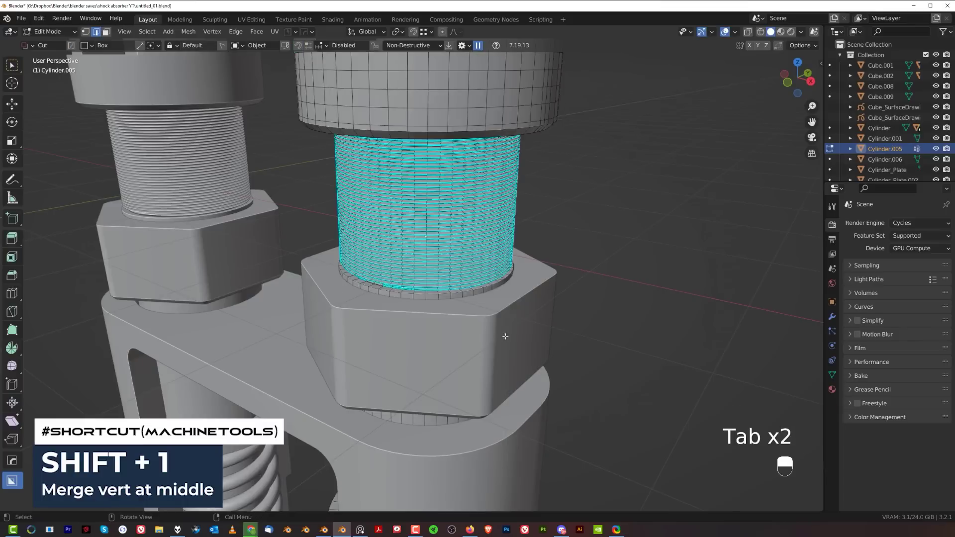
pyautogui.press('Tab')
pyautogui.click(518, 309)
pyautogui.press('Tab')
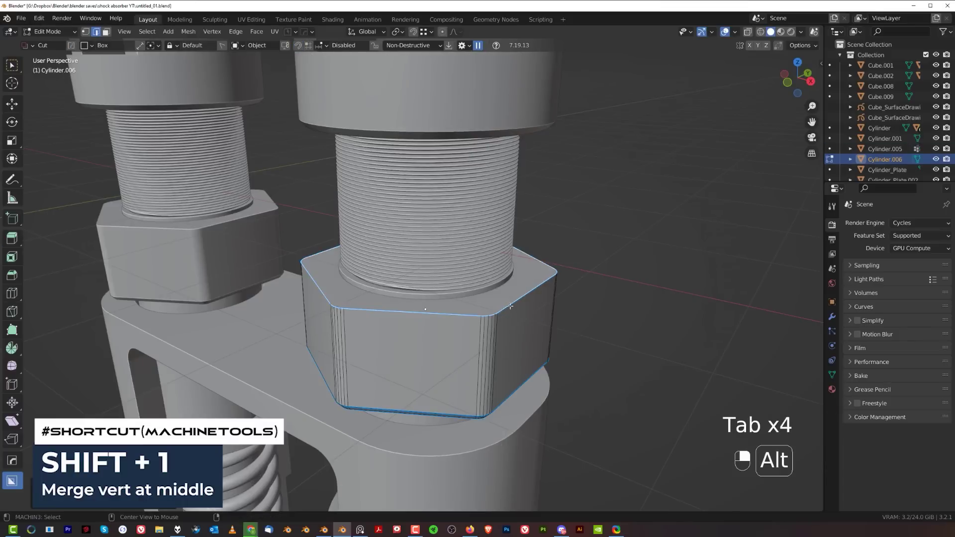
pyautogui.hotkey('ctrl', 'b')
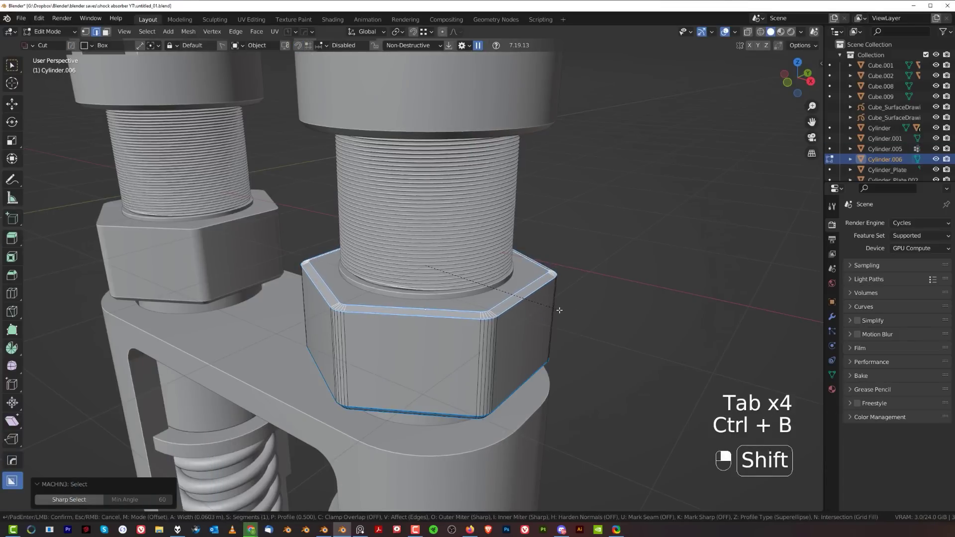
pyautogui.click(559, 310)
pyautogui.moveTo(560, 310); pyautogui.dragTo(540, 318, button='middle')
pyautogui.hotkey('ctrl', 'z')
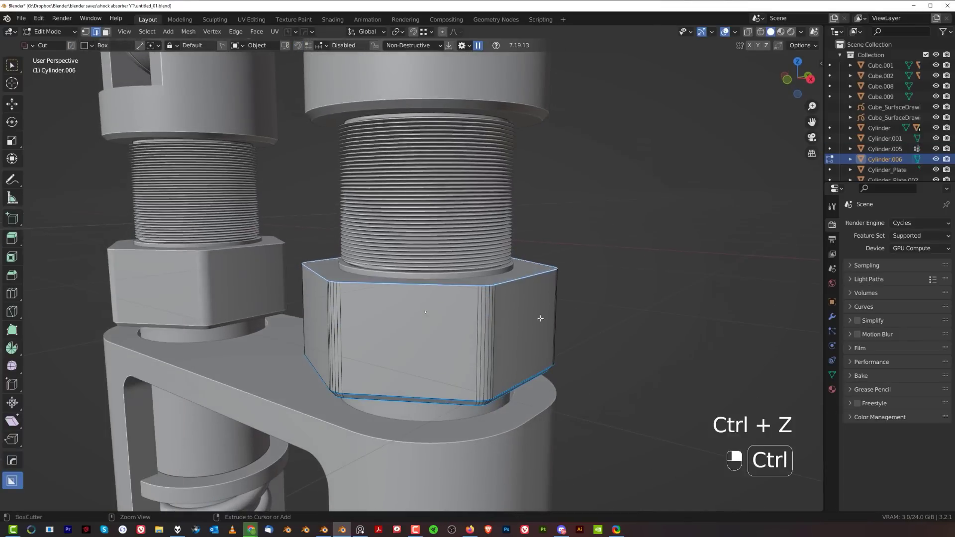
pyautogui.hotkey('ctrl', 'z')
# Apply the hexagonal nut's transforms and bevel its top rim edges with a single segment.
pyautogui.press('Tab')
pyautogui.hotkey('ctrl', 'a')
pyautogui.click(558, 249)
pyautogui.press('Tab')
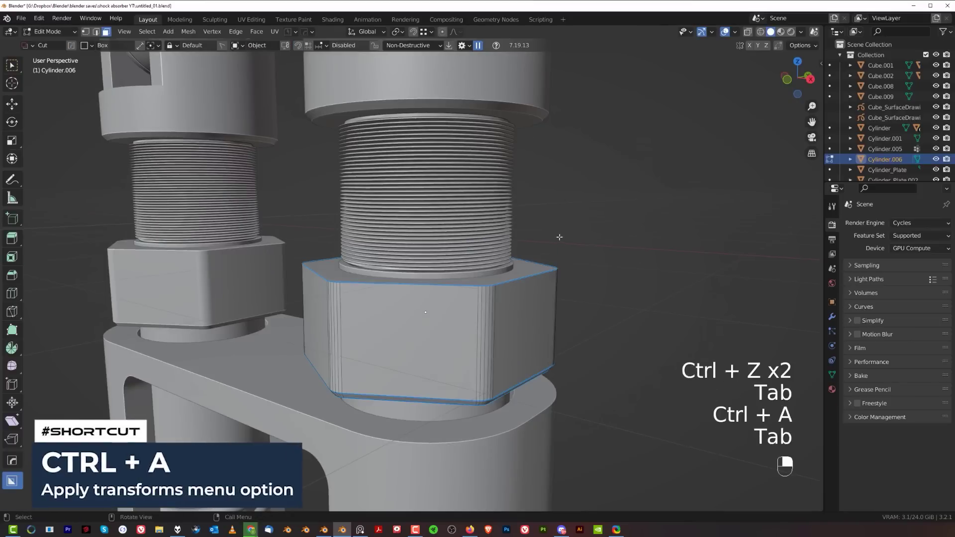
pyautogui.hotkey('ctrl', 'b')
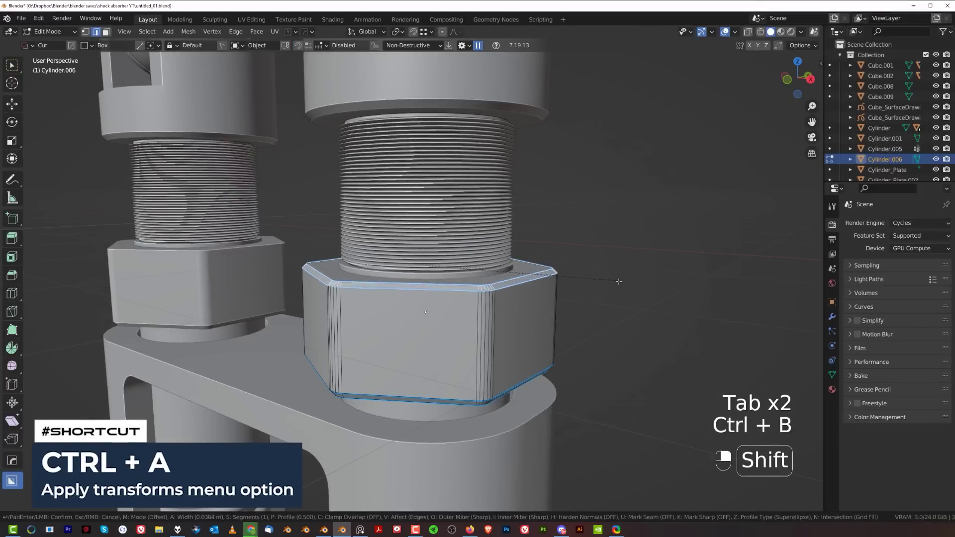
pyautogui.click(617, 284)
pyautogui.press('Tab')
# Bevel the top outer rim of the rectangular frame beneath the two nuts.
pyautogui.scroll(-5, 494, 274)
pyautogui.keyDown('shift'); pyautogui.moveTo(494, 274); pyautogui.dragTo(487, 193, button='middle'); pyautogui.keyUp('shift')
pyautogui.moveTo(487, 192); pyautogui.dragTo(497, 211, button='middle')
pyautogui.scroll(4, 485, 219)
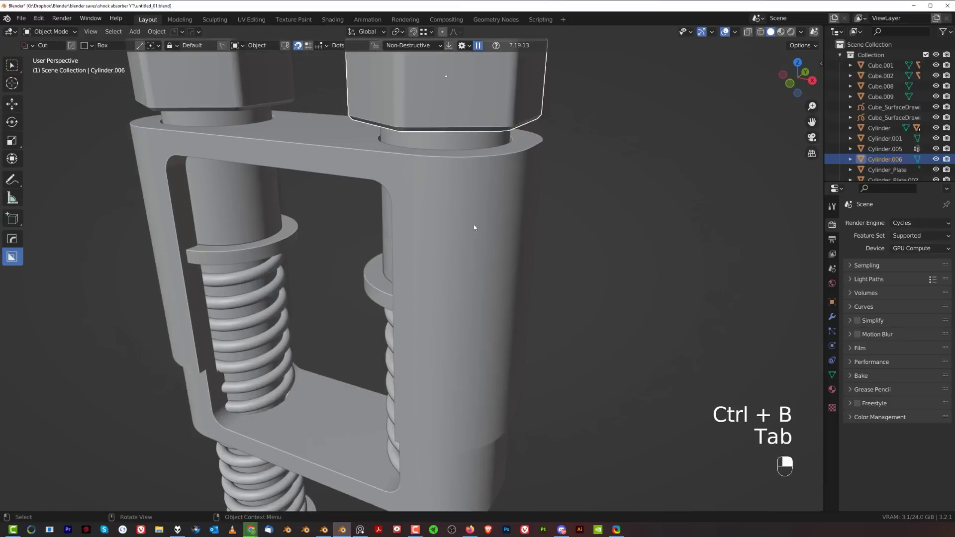
pyautogui.click(469, 222)
pyautogui.press('Tab')
pyautogui.doubleClick(469, 161)
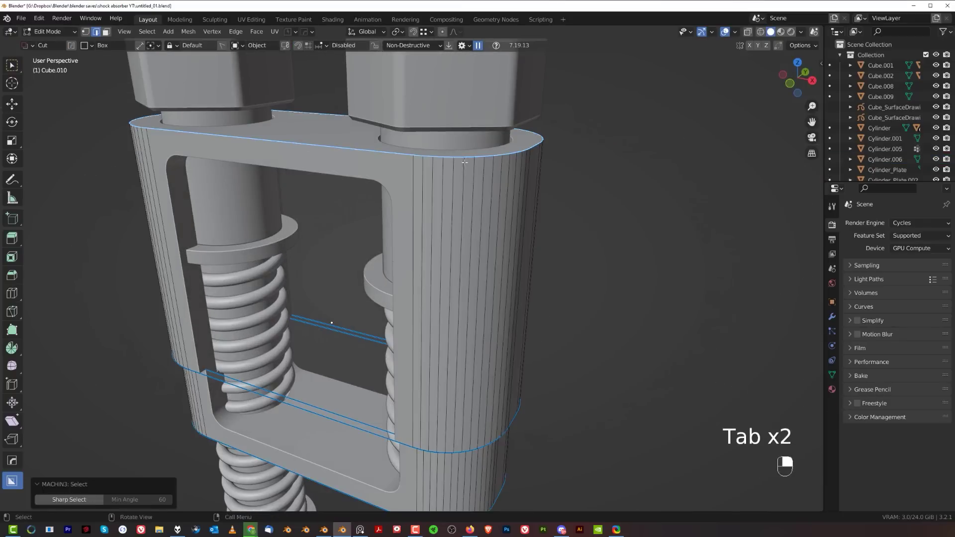
pyautogui.moveTo(469, 161); pyautogui.dragTo(498, 209, button='middle')
pyautogui.hotkey('ctrl', 'b')
pyautogui.click(557, 271)
pyautogui.press('Tab')
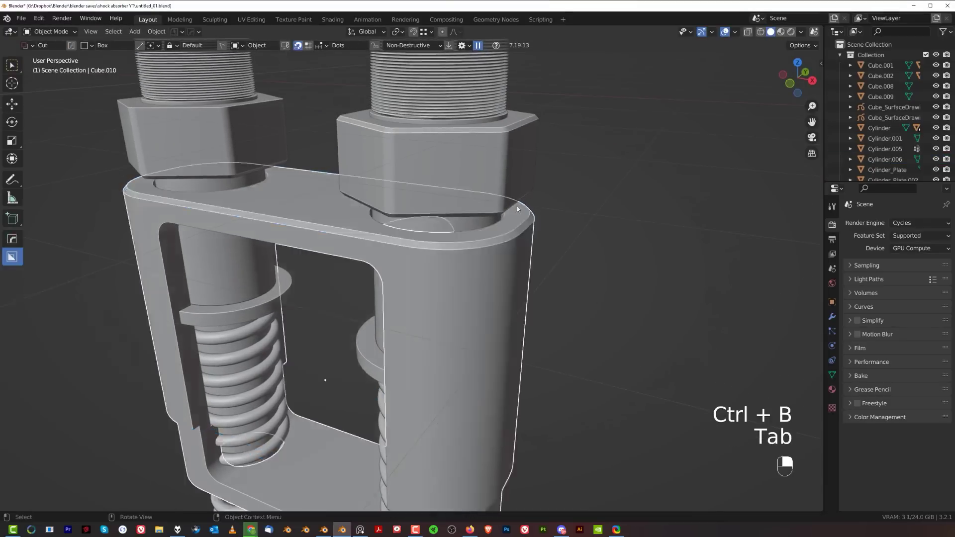
# Bevel the bottom outer rim of the frame with a single segment.
pyautogui.scroll(-4, 427, 298)
pyautogui.moveTo(436, 364); pyautogui.dragTo(427, 308, button='middle')
pyautogui.keyDown('shift'); pyautogui.moveTo(427, 308); pyautogui.dragTo(422, 226, button='middle'); pyautogui.keyUp('shift')
pyautogui.scroll(4, 424, 249)
pyautogui.press('Tab')
pyautogui.moveTo(476, 325); pyautogui.dragTo(474, 273, button='middle')
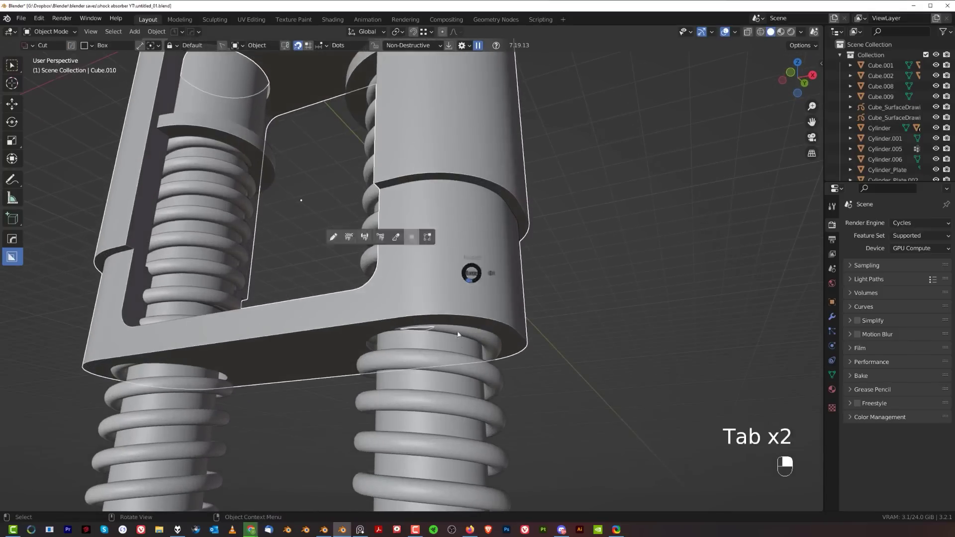
pyautogui.hotkey('ctrl', 'b')
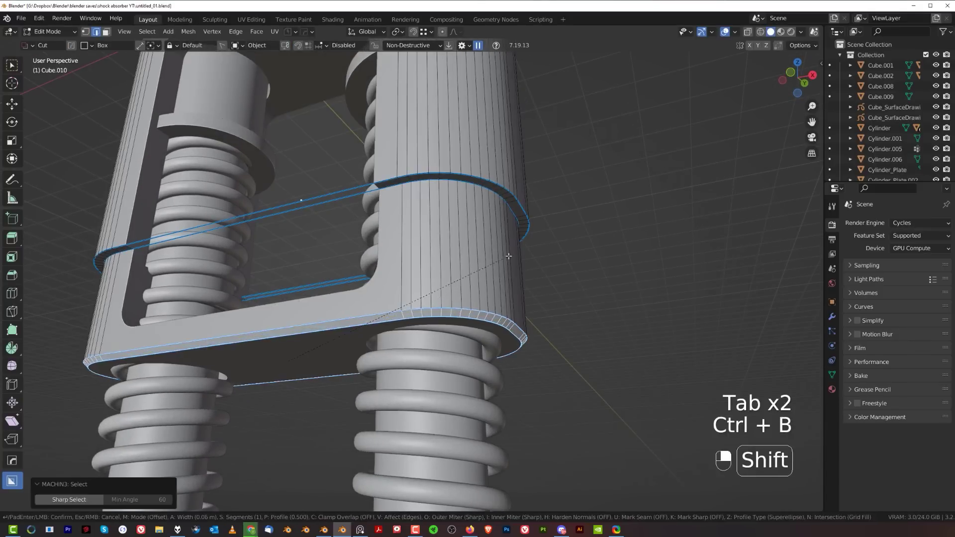
pyautogui.click(493, 306)
# Bevel the frame's stepped middle edge by about 0.0259 m with a single segment.
pyautogui.keyDown('shift'); pyautogui.moveTo(492, 306); pyautogui.dragTo(485, 279, button='middle'); pyautogui.keyUp('shift')
pyautogui.hotkey('ctrl', 'z')
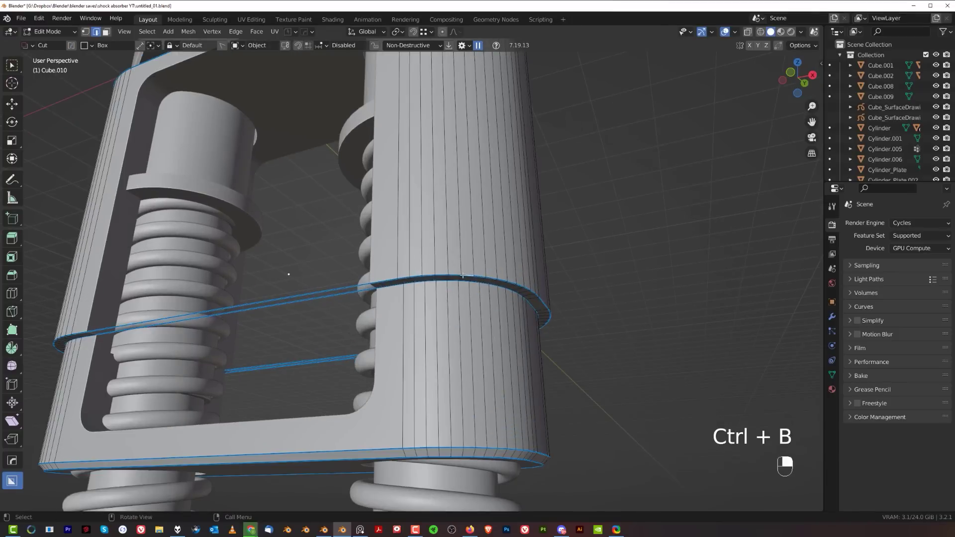
pyautogui.hotkey('ctrl', 'b')
pyautogui.click(468, 265)
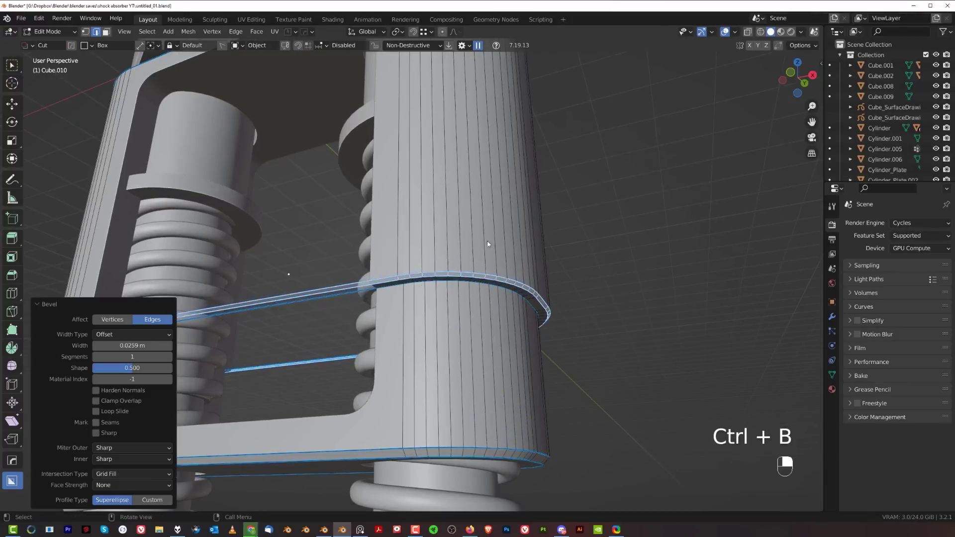
pyautogui.press('Tab')
# Bevel the upper rim of the collar plate beneath the lower coil spring.
pyautogui.scroll(-8, 461, 270)
pyautogui.moveTo(461, 270); pyautogui.dragTo(486, 205, button='middle')
pyautogui.scroll(10, 472, 305)
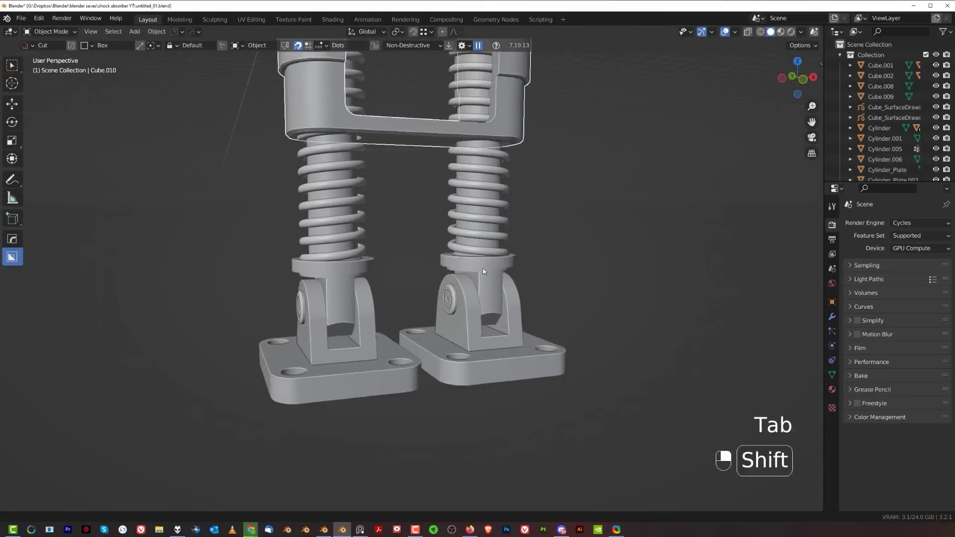
pyautogui.click(473, 304)
pyautogui.press('Tab')
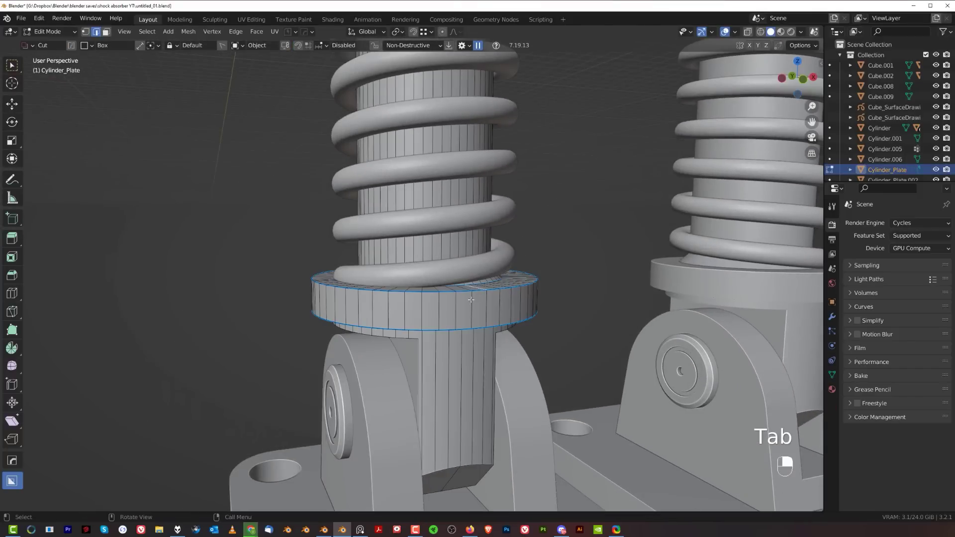
pyautogui.keyDown('alt'); pyautogui.click(480, 291); pyautogui.keyUp('alt')
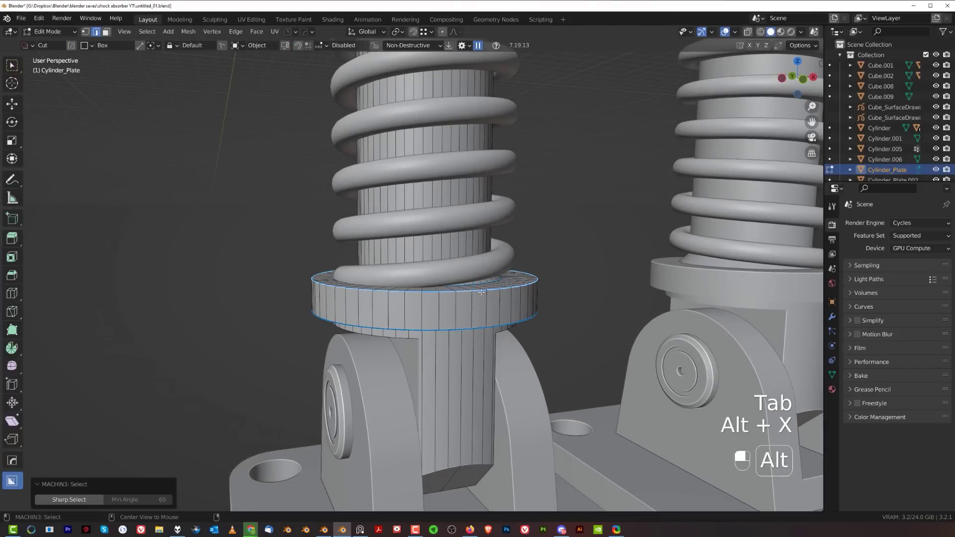
pyautogui.moveTo(480, 291); pyautogui.dragTo(551, 328, button='middle')
pyautogui.hotkey('ctrl', 'b')
pyautogui.rightClick(476, 266)
pyautogui.hotkey('ctrl', 'b')
pyautogui.click(527, 262)
# Try to bevel the outer rim of the base bracket's arched arm along the selected edge path.
pyautogui.keyDown('shift'); pyautogui.moveTo(551, 344); pyautogui.dragTo(609, 238, button='middle'); pyautogui.keyUp('shift')
pyautogui.moveTo(615, 259); pyautogui.dragTo(450, 249, button='middle')
pyautogui.keyDown('shift'); pyautogui.moveTo(450, 249); pyautogui.dragTo(423, 281, button='middle'); pyautogui.keyUp('shift')
pyautogui.scroll(-6, 478, 308)
pyautogui.scroll(4, 419, 281)
pyautogui.press('Tab')
pyautogui.click(420, 286)
pyautogui.press('Tab')
pyautogui.click(404, 382)
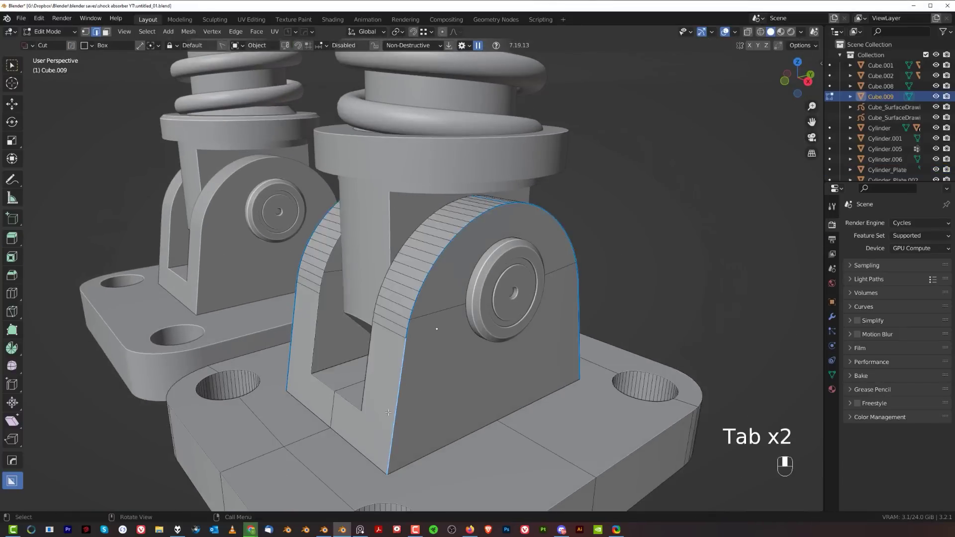
pyautogui.scroll(-2, 422, 370)
pyautogui.keyDown('ctrl'); pyautogui.click(535, 322); pyautogui.keyUp('ctrl')
pyautogui.moveTo(384, 369); pyautogui.dragTo(428, 347, button='middle')
pyautogui.hotkey('ctrl', 'b')
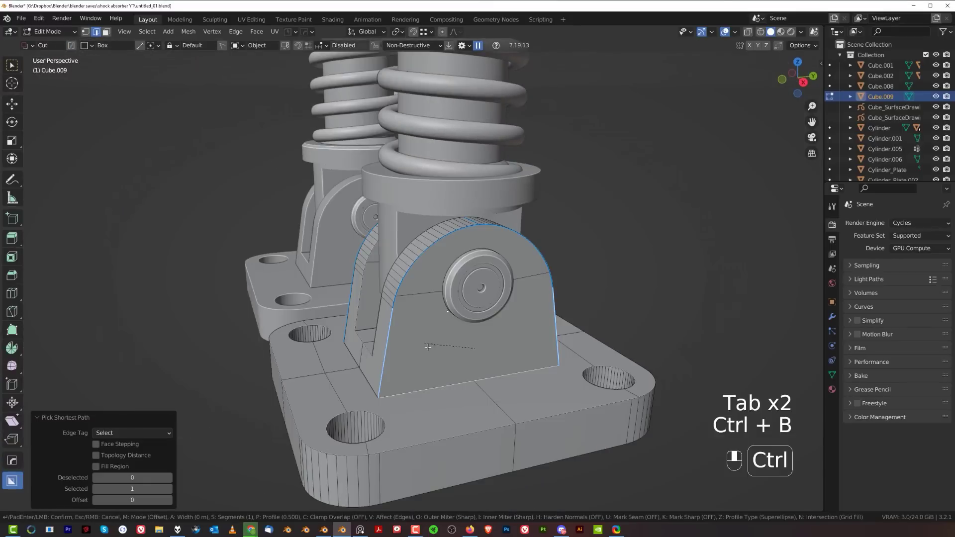
pyautogui.rightClick(426, 366)
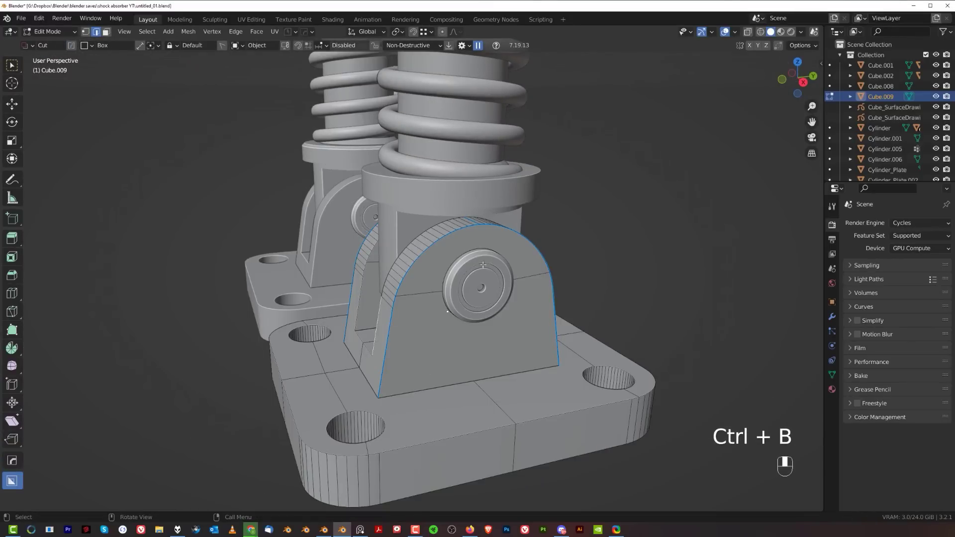
pyautogui.rightClick(377, 345)
pyautogui.click(379, 341)
pyautogui.moveTo(381, 344); pyautogui.dragTo(388, 340)
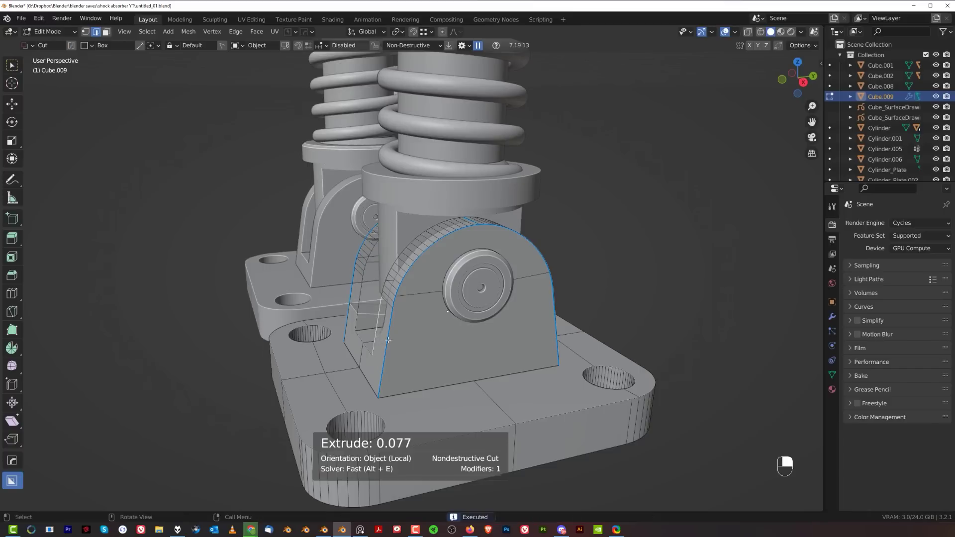
pyautogui.keyDown('ctrl'); pyautogui.click(539, 247); pyautogui.keyUp('ctrl')
pyautogui.hotkey('ctrl', 'b')
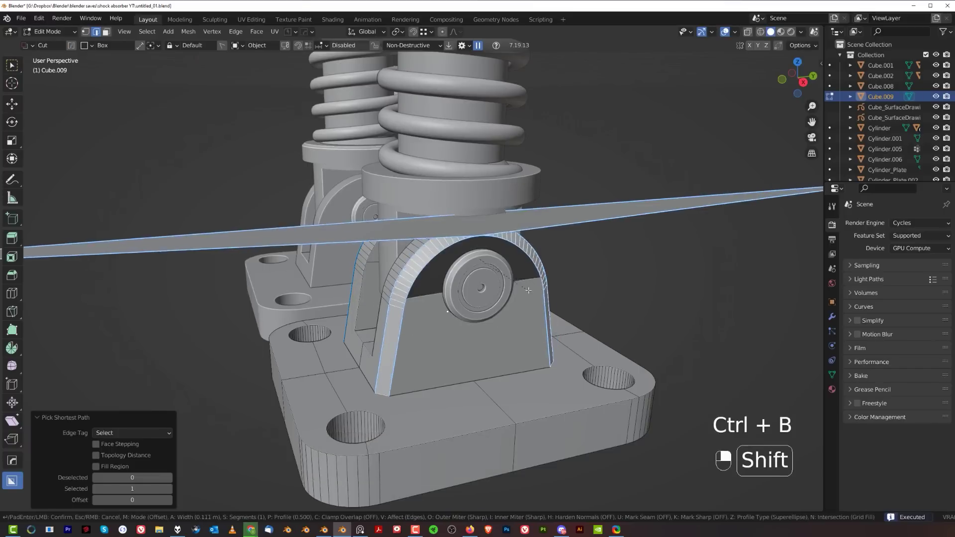
pyautogui.rightClick(528, 291)
pyautogui.hotkey('ctrl', 'b')
pyautogui.rightClick(591, 292)
# Bevel the outer rim of the base bracket's arched arm by about 0.0279 m with a single segment.
pyautogui.scroll(5, 497, 249)
pyautogui.press('Tab')
pyautogui.keyDown('shift'); pyautogui.moveTo(398, 219); pyautogui.dragTo(332, 276, button='middle'); pyautogui.keyUp('shift')
pyautogui.press('3')
pyautogui.scroll(-5, 469, 292)
pyautogui.press('Tab')
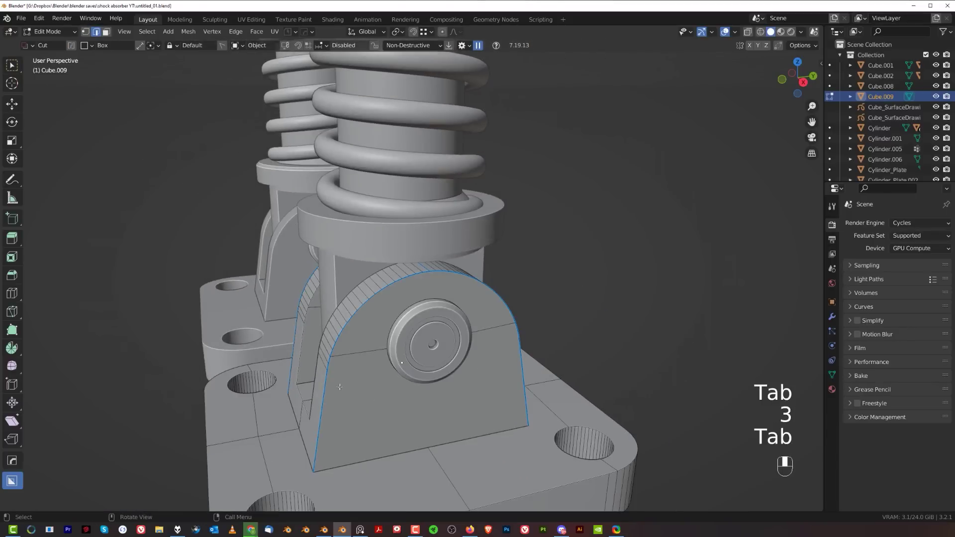
pyautogui.keyDown('ctrl'); pyautogui.click(478, 289); pyautogui.keyUp('ctrl')
pyautogui.hotkey('ctrl', 'b')
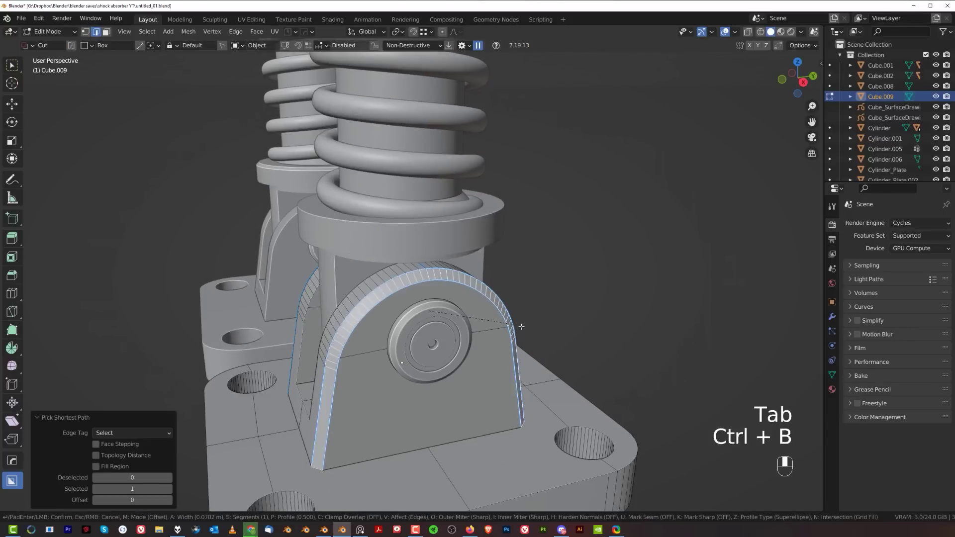
pyautogui.click(448, 319)
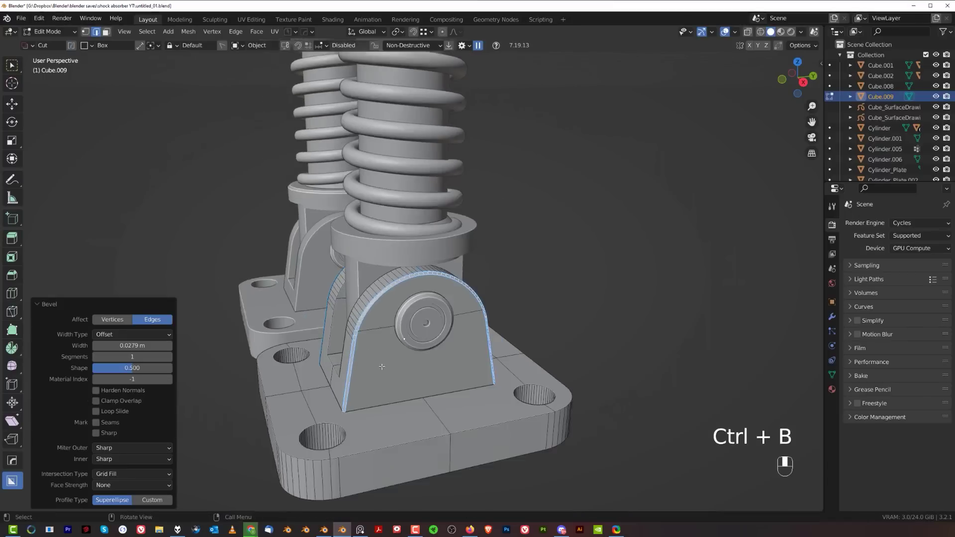
pyautogui.moveTo(447, 319); pyautogui.dragTo(475, 343, button='middle')
pyautogui.scroll(3, 467, 314)
pyautogui.hotkey('ctrl', 'b')
pyautogui.rightClick(468, 311)
# Knife-cut an edge from the bracket slot's inner corner straight down to the arm's base edge.
pyautogui.scroll(4, 398, 288)
pyautogui.scroll(-1, 383, 279)
pyautogui.press('Tab')
pyautogui.press('`')
pyautogui.press('`')
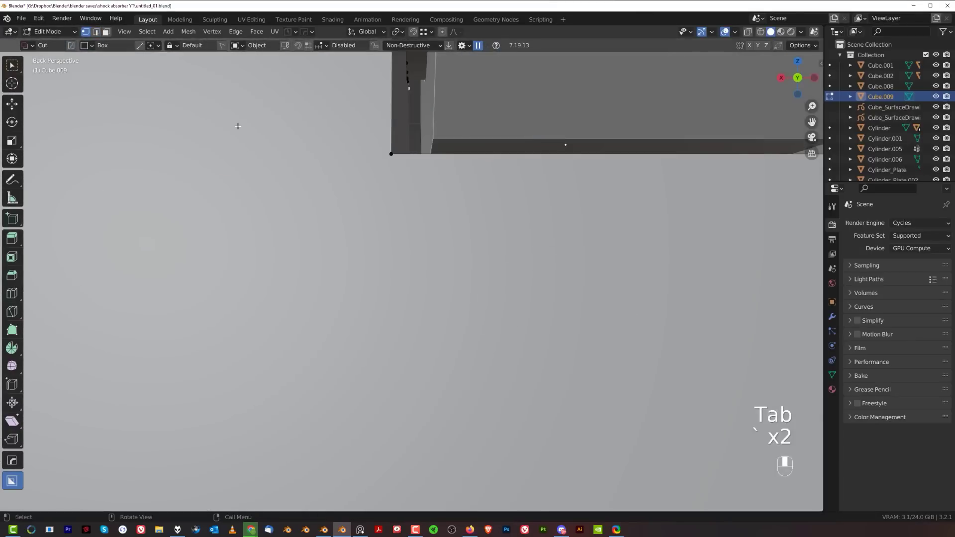
pyautogui.press('k')
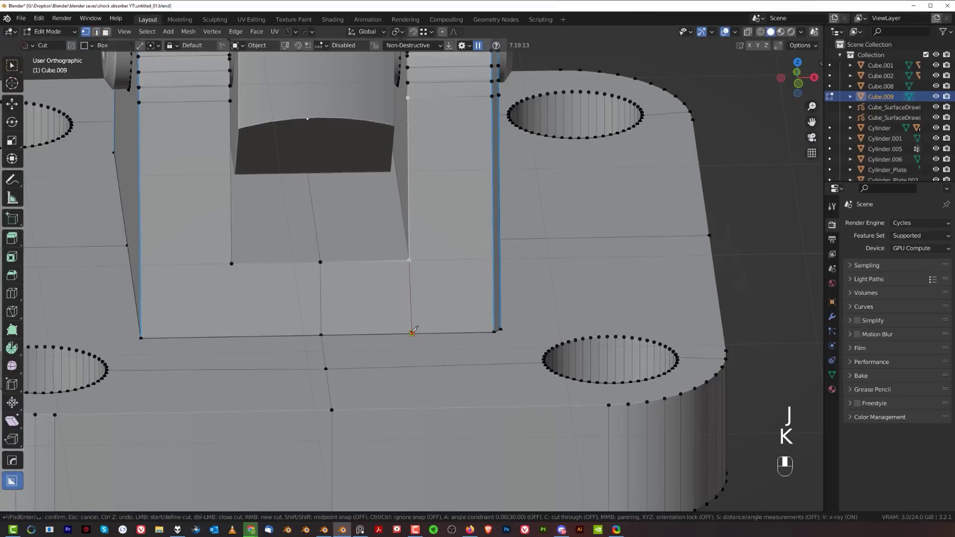
pyautogui.click(412, 333)
pyautogui.press('Return')
pyautogui.scroll(-3, 413, 331)
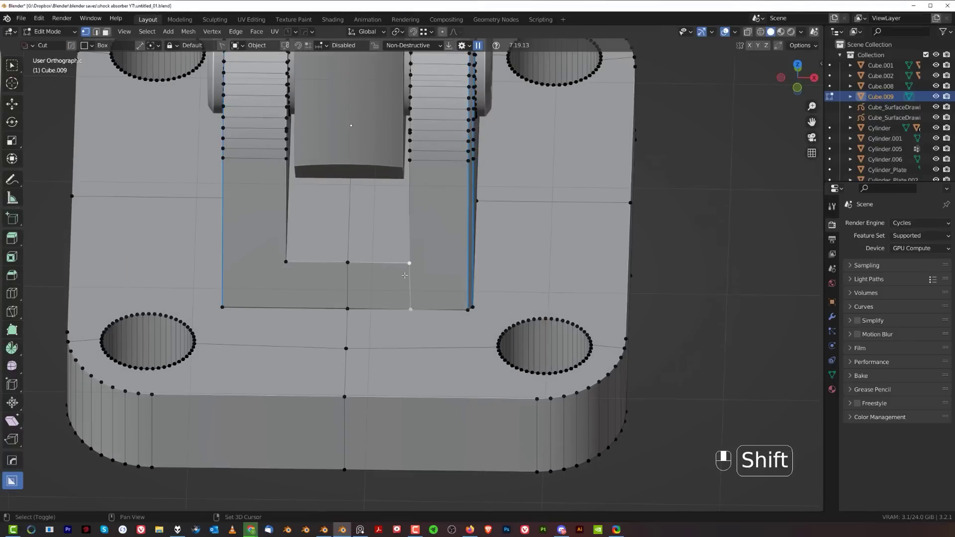
# Align the two vertices of the new cut on the local X axis using the minimum position.
pyautogui.hotkey('alt', 'a')
pyautogui.click(406, 315)
pyautogui.keyDown('shift'); pyautogui.moveTo(429, 327); pyautogui.dragTo(431, 366, button='middle'); pyautogui.keyUp('shift')
pyautogui.press('KP_5')
pyautogui.scroll(-4, 455, 318)
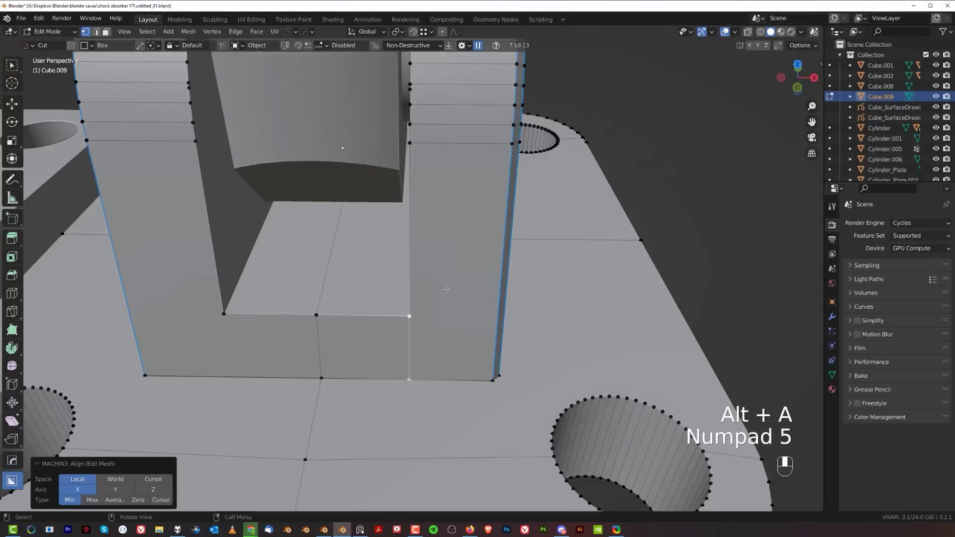
pyautogui.moveTo(459, 331); pyautogui.dragTo(477, 310, button='middle')
# Symmetrize the base bracket mesh along Y from the negative to the positive side.
pyautogui.press('Tab')
pyautogui.click(451, 270)
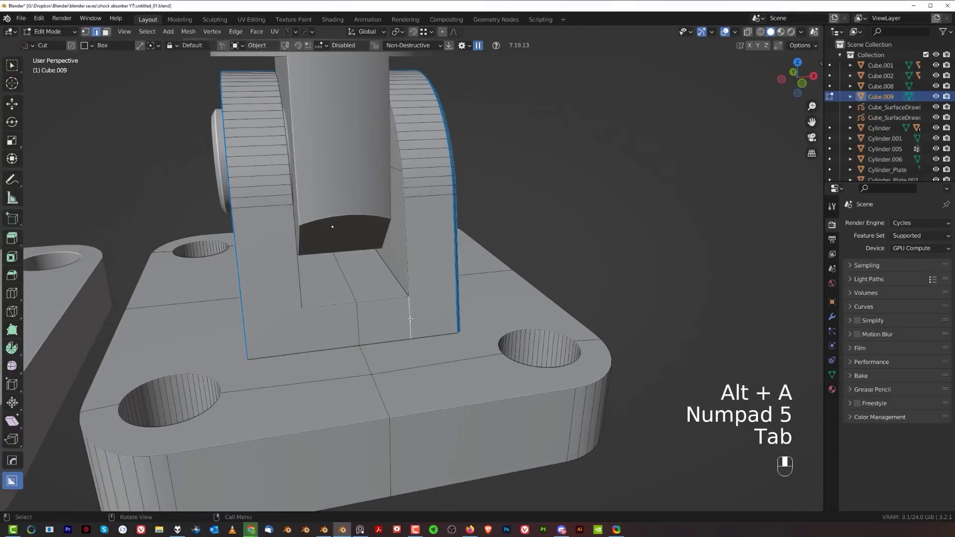
pyautogui.click(407, 249)
pyautogui.scroll(-2, 418, 251)
pyautogui.moveTo(448, 251); pyautogui.dragTo(540, 258, button='middle')
pyautogui.press('Tab')
pyautogui.click(542, 282)
pyautogui.hotkey('alt', 'x')
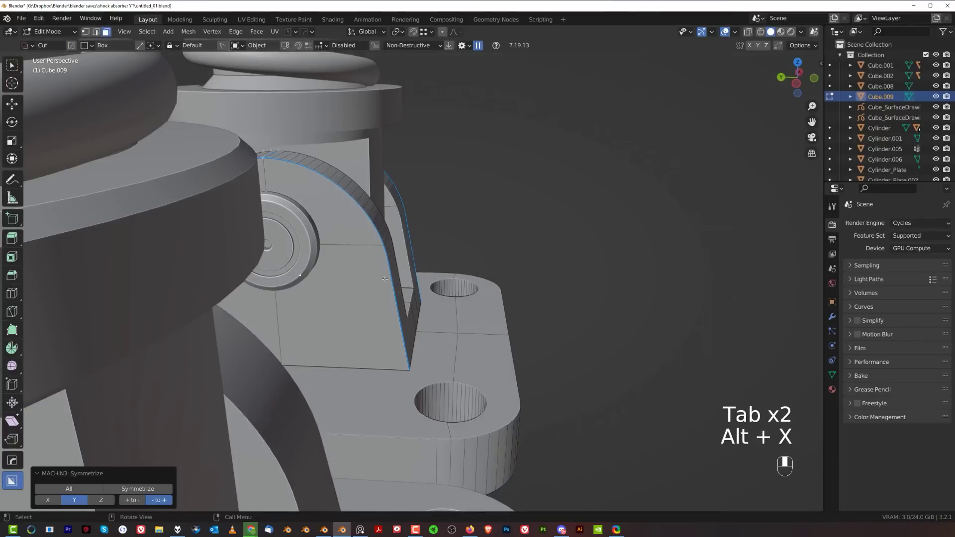
pyautogui.scroll(-3, 384, 279)
pyautogui.moveTo(385, 279); pyautogui.dragTo(423, 281, button='middle')
pyautogui.scroll(3, 443, 274)
pyautogui.press('Tab')
pyautogui.click(456, 296)
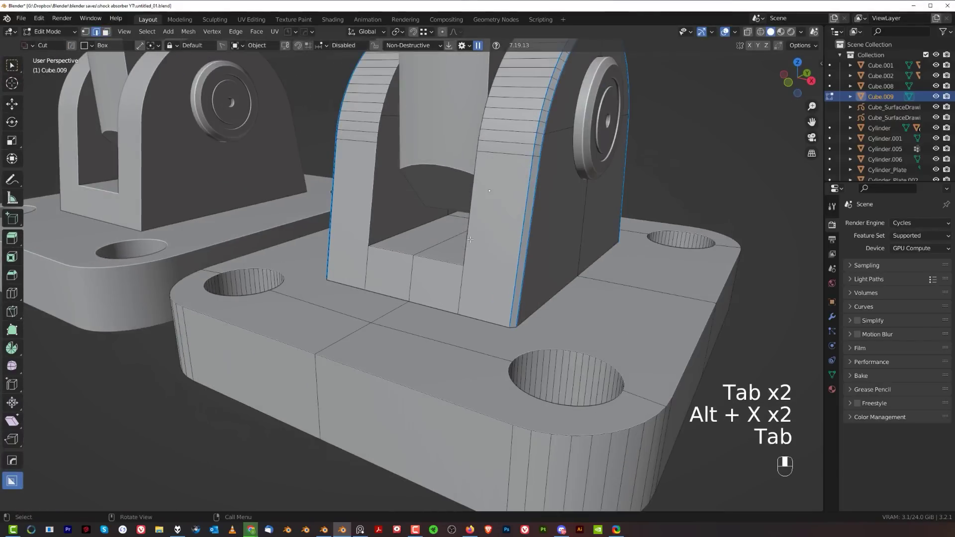
pyautogui.scroll(-3, 463, 279)
pyautogui.scroll(2, 477, 263)
pyautogui.moveTo(498, 259); pyautogui.dragTo(396, 205, button='middle')
pyautogui.keyDown('ctrl'); pyautogui.click(426, 299); pyautogui.keyUp('ctrl')
pyautogui.hotkey('ctrl', 'z')
pyautogui.keyDown('ctrl'); pyautogui.click(396, 206); pyautogui.keyUp('ctrl')
pyautogui.hotkey('ctrl', 'z')
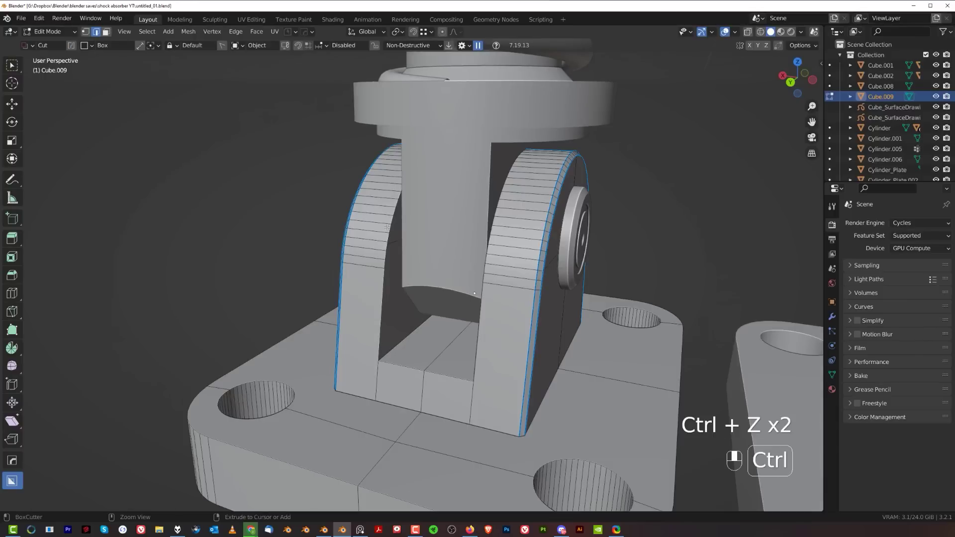
# Mark the slot-side edge of the base bracket's arched arm as sharp and bevel it by about 0.0532 m with one segment.
pyautogui.keyDown('ctrl'); pyautogui.click(381, 325); pyautogui.keyUp('ctrl')
pyautogui.hotkey('ctrl', 'b')
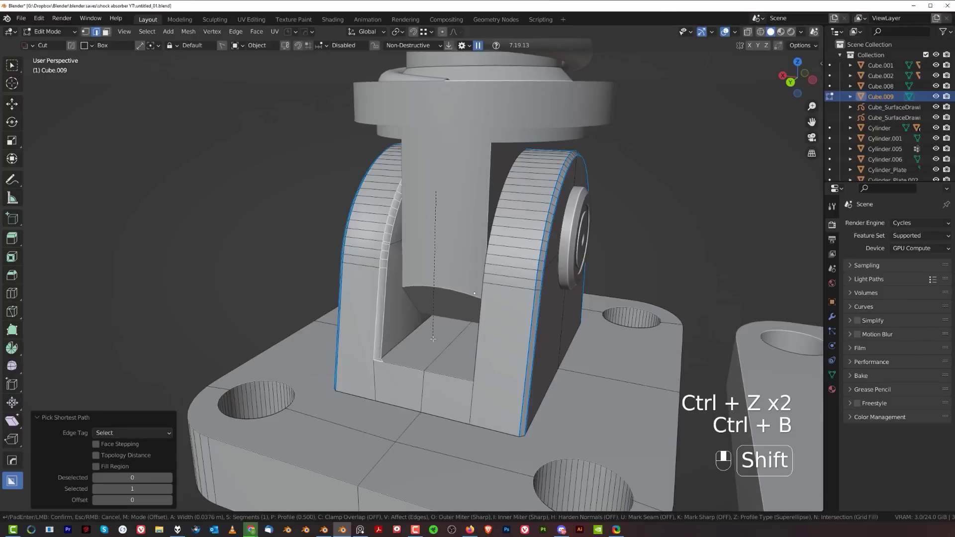
pyautogui.rightClick(445, 342)
pyautogui.press('q')
pyautogui.click(468, 333)
pyautogui.hotkey('ctrl', 'b')
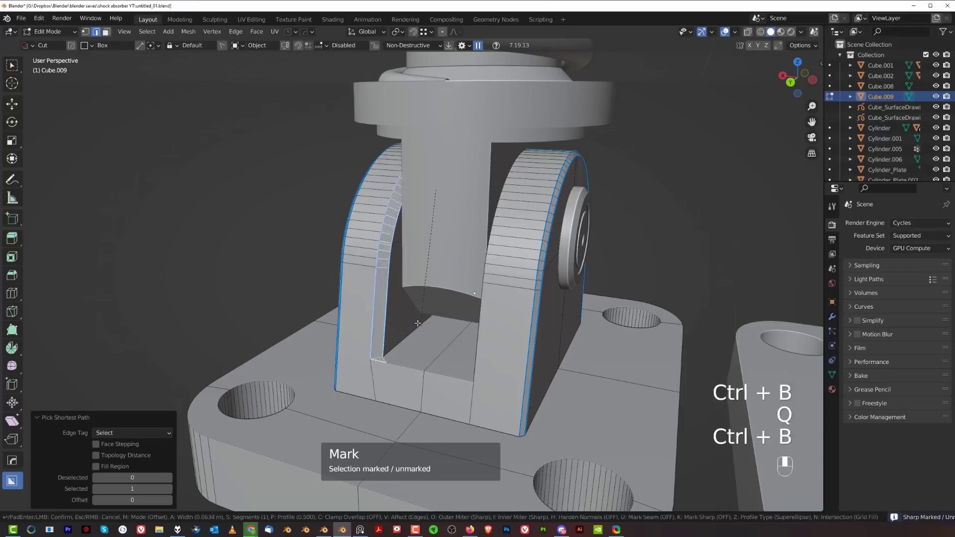
pyautogui.click(538, 359)
# Symmetrize the base bracket mesh along X from the positive to the negative side.
pyautogui.scroll(8, 424, 261)
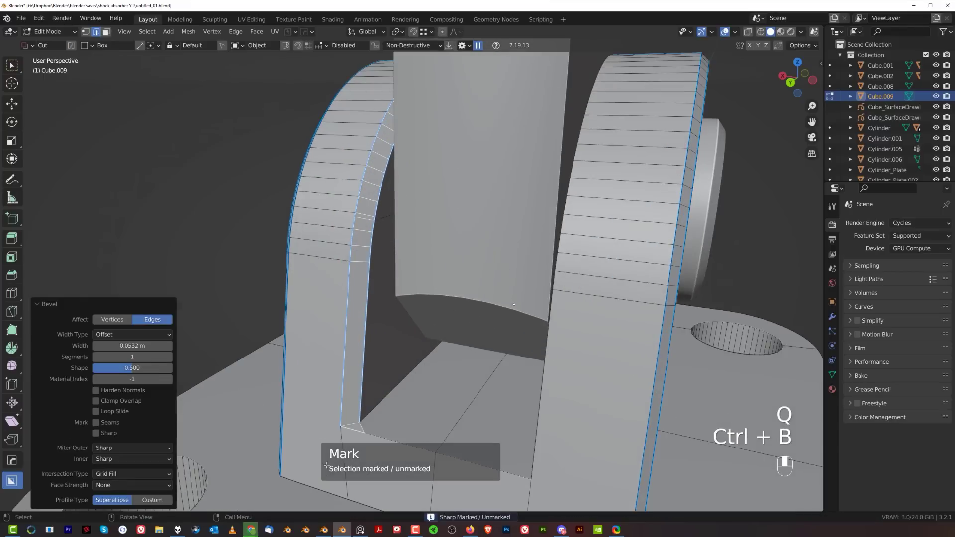
pyautogui.moveTo(423, 260); pyautogui.dragTo(465, 287, button='middle')
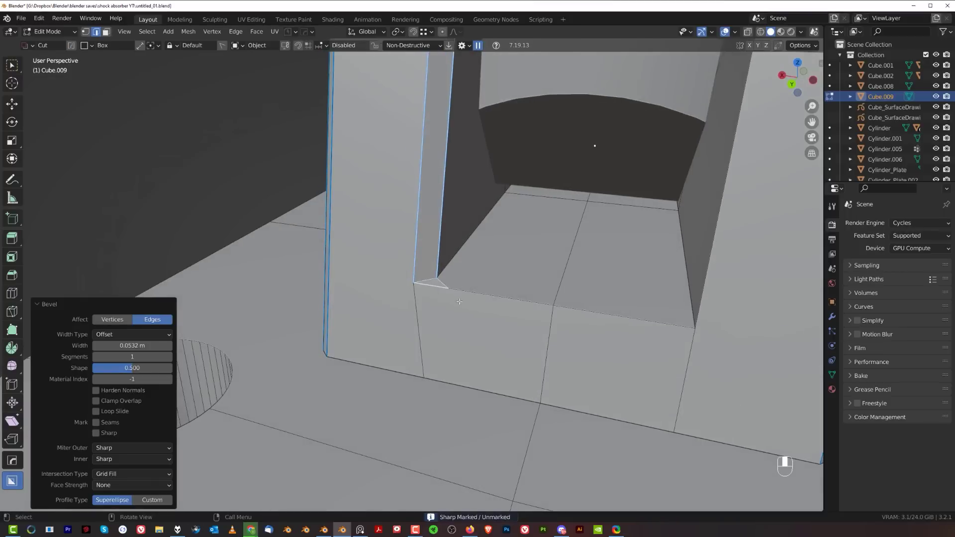
pyautogui.press('Tab')
pyautogui.scroll(-3, 449, 283)
pyautogui.press('Tab')
pyautogui.scroll(-3, 442, 277)
pyautogui.press('Tab')
pyautogui.hotkey('alt', 'x')
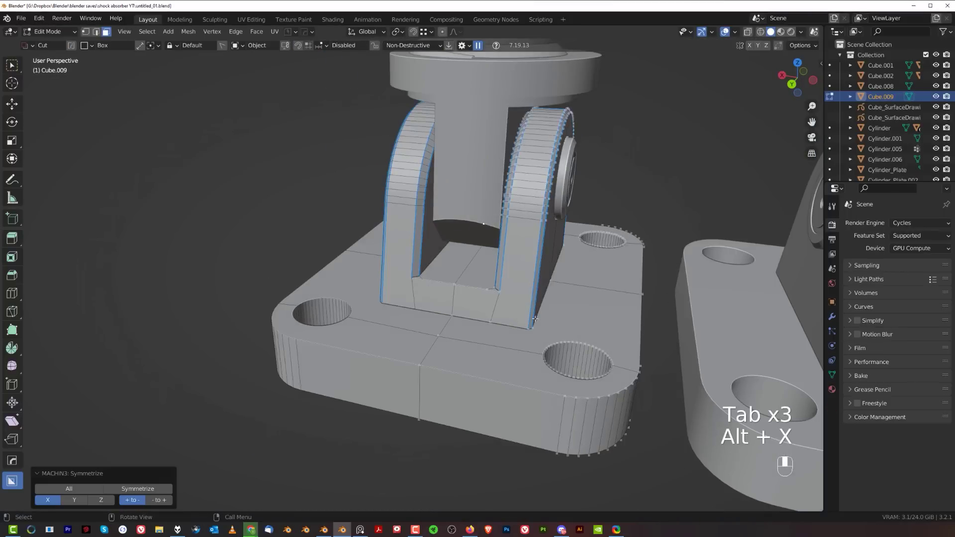
pyautogui.moveTo(535, 319); pyautogui.dragTo(531, 262, button='middle')
pyautogui.press('Tab')
pyautogui.scroll(-3, 448, 259)
pyautogui.moveTo(390, 259); pyautogui.dragTo(547, 242, button='middle')
pyautogui.press('Tab')
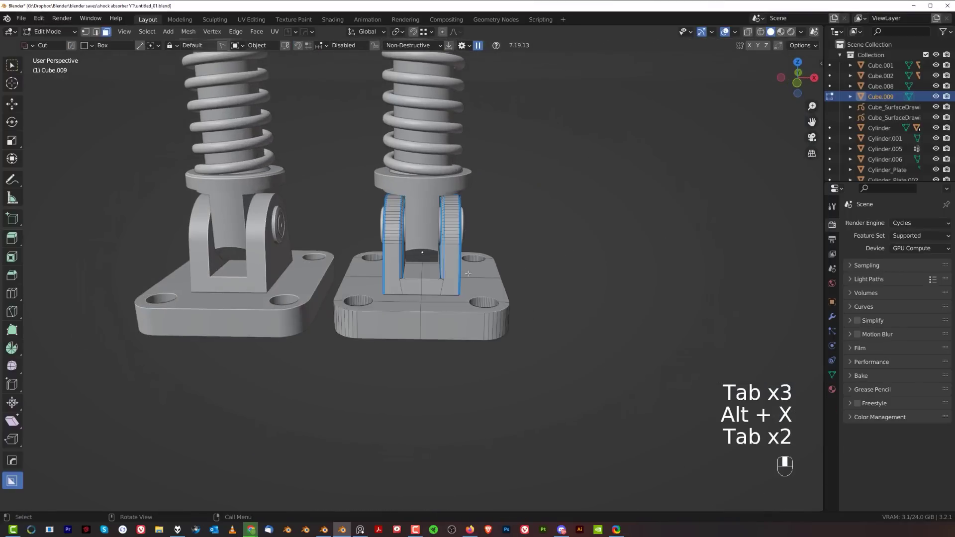
# Mark the base plate's upper outer rim as sharp and bevel it by about 0.04 m with one segment.
pyautogui.press('Tab')
pyautogui.scroll(3, 481, 189)
pyautogui.press('Tab')
pyautogui.hotkey('ctrl', 'b')
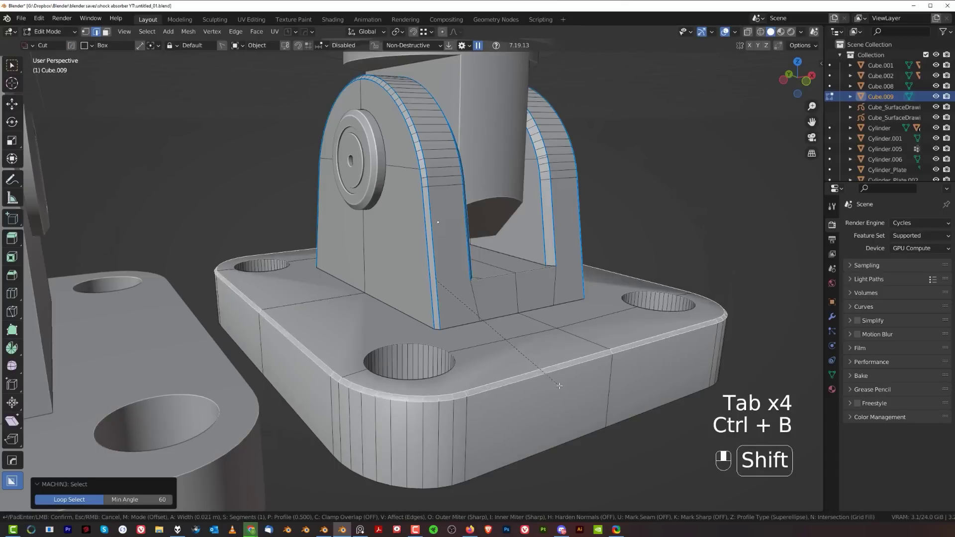
pyautogui.click(568, 397)
pyautogui.hotkey('ctrl', 'z')
pyautogui.press('q')
pyautogui.click(560, 324)
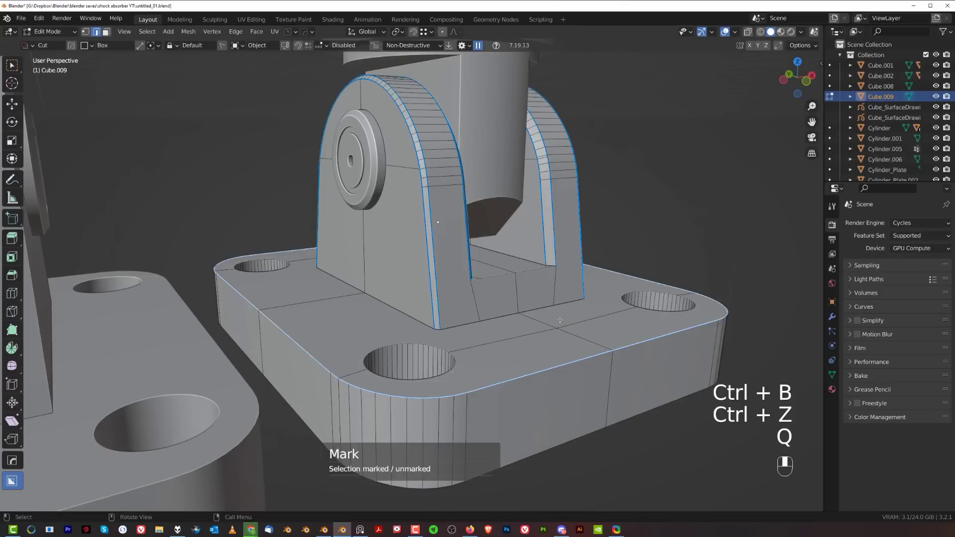
pyautogui.hotkey('ctrl', 'b')
pyautogui.click(583, 345)
# Recalculate all sharp edges of the base bracket with the HardOps Sharpen operation.
pyautogui.moveTo(584, 346); pyautogui.dragTo(503, 283, button='middle')
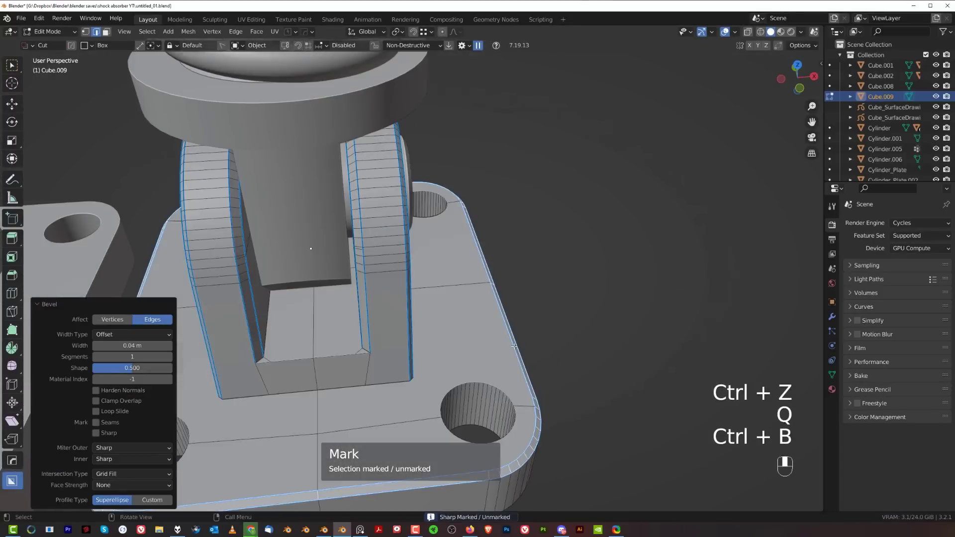
pyautogui.press('Tab')
pyautogui.press('q')
pyautogui.keyDown('ctrl'); pyautogui.keyDown('shift'); pyautogui.click(504, 283); pyautogui.keyUp('shift'); pyautogui.keyUp('ctrl')
# Bevel the upper rim of one base plate corner hole by about 0.0308 m and symmetrize it to the other holes.
pyautogui.press('Tab')
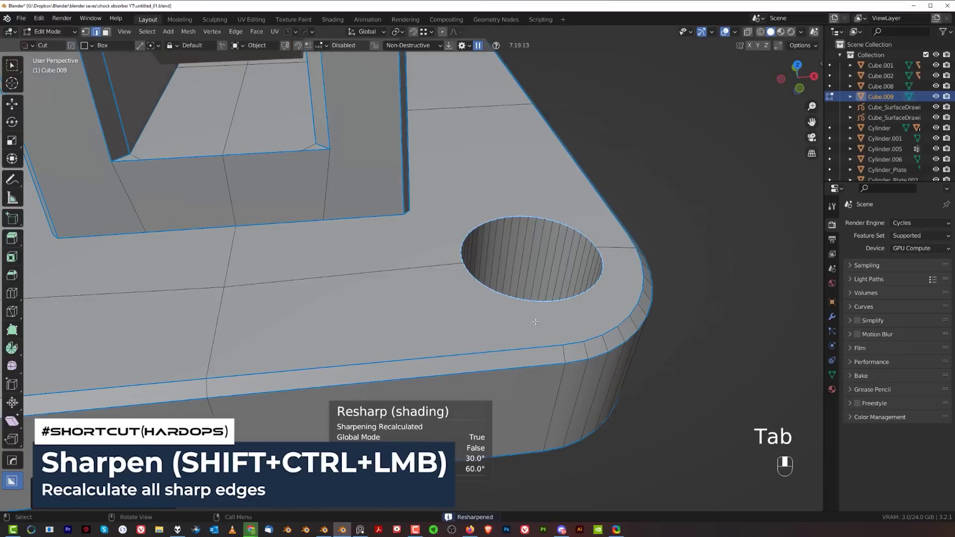
pyautogui.hotkey('ctrl', 'b')
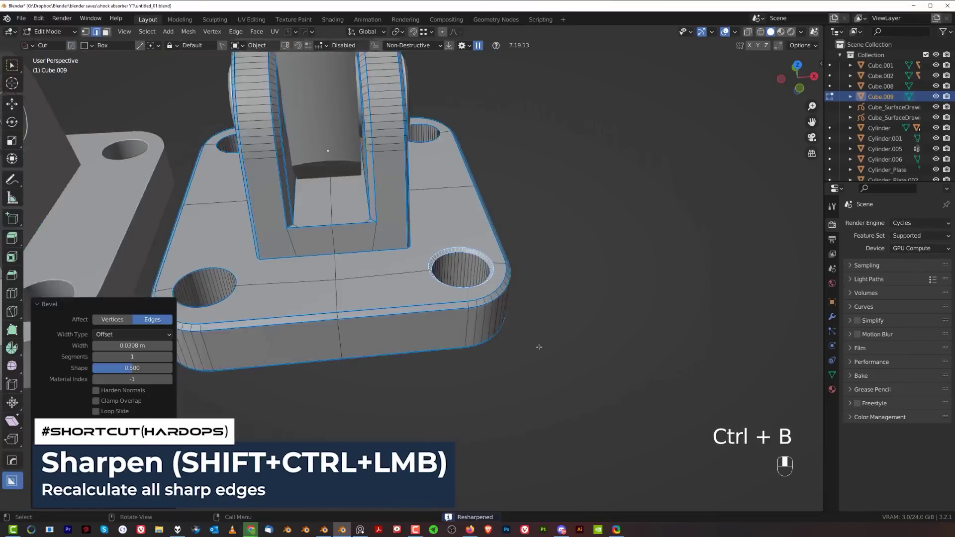
pyautogui.hotkey('alt', 'x')
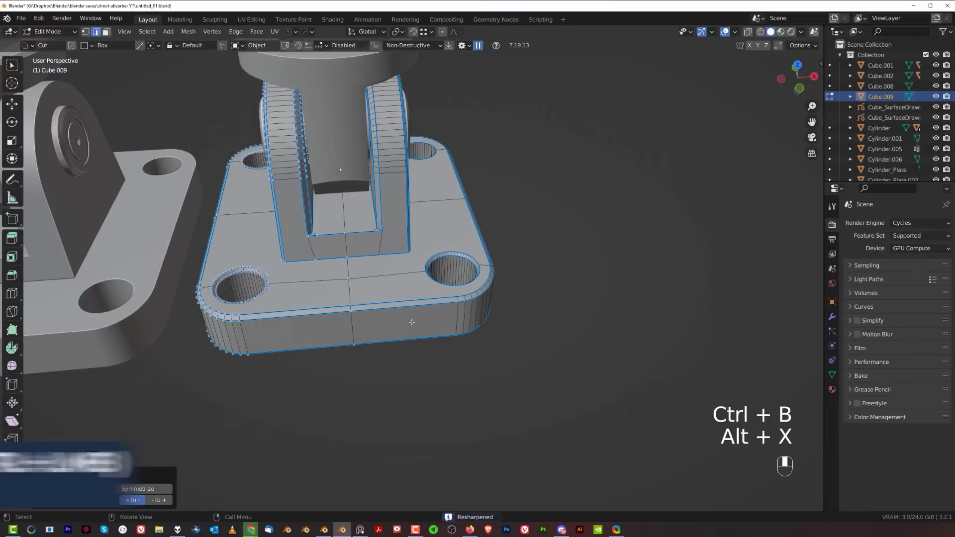
pyautogui.moveTo(412, 322); pyautogui.dragTo(444, 314, button='middle')
pyautogui.scroll(-2, 538, 307)
pyautogui.press('Tab')
pyautogui.moveTo(507, 304); pyautogui.dragTo(530, 249, button='middle')
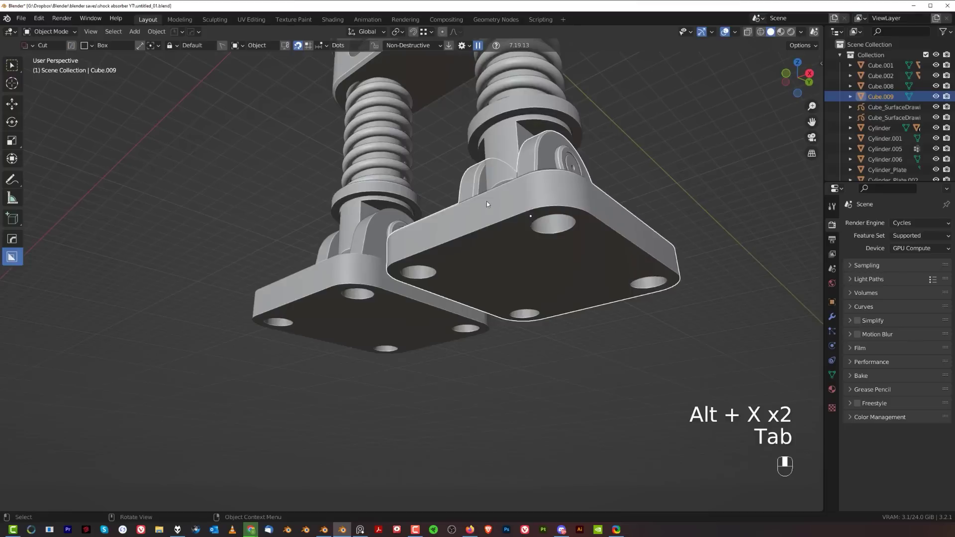
# Bevel the bottom outer rim of the base plate by about 0.0393 m with a single segment.
pyautogui.scroll(-1, 520, 250)
pyautogui.press('Tab')
pyautogui.doubleClick(477, 230)
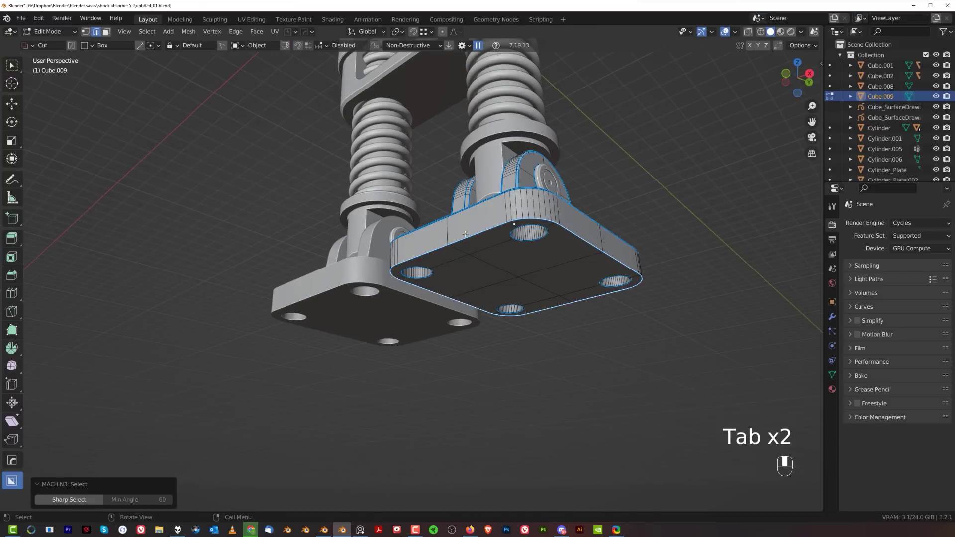
pyautogui.hotkey('ctrl', 'b')
pyautogui.click(450, 335)
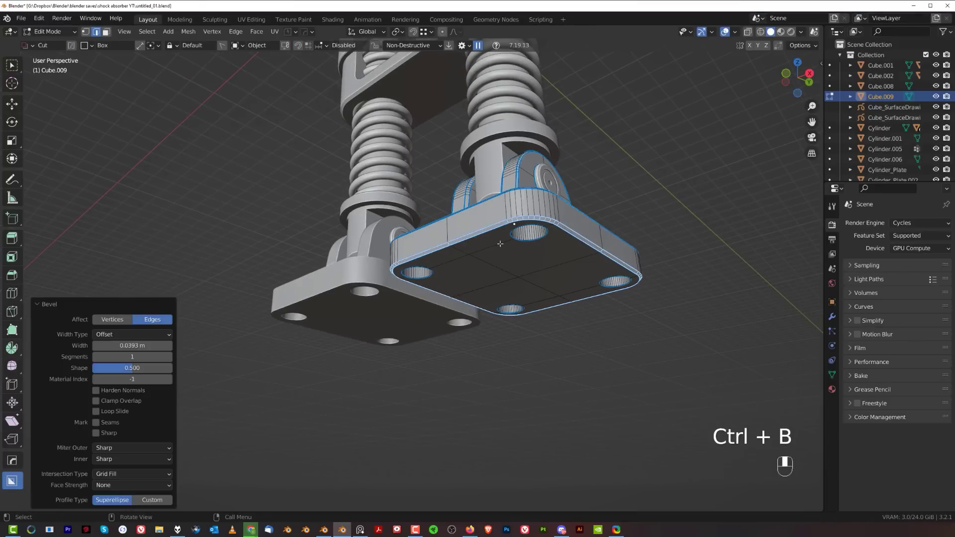
pyautogui.press('Tab')
# Bevel the top outer rim of the collar beneath the lower end of the spring with a single segment.
pyautogui.scroll(-4, 495, 209)
pyautogui.moveTo(491, 193); pyautogui.dragTo(494, 264, button='middle')
pyautogui.keyDown('shift'); pyautogui.moveTo(494, 263); pyautogui.dragTo(455, 325, button='middle'); pyautogui.keyUp('shift')
pyautogui.scroll(5, 500, 311)
pyautogui.scroll(3, 458, 299)
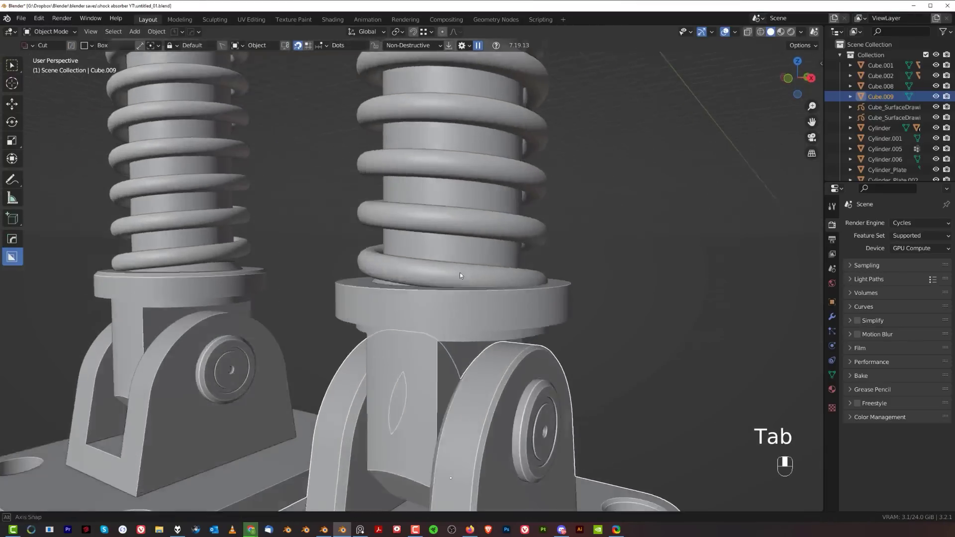
pyautogui.moveTo(460, 273); pyautogui.dragTo(485, 337, button='middle')
pyautogui.press('Tab')
pyautogui.press('Tab')
pyautogui.click(484, 338)
pyautogui.press('Tab')
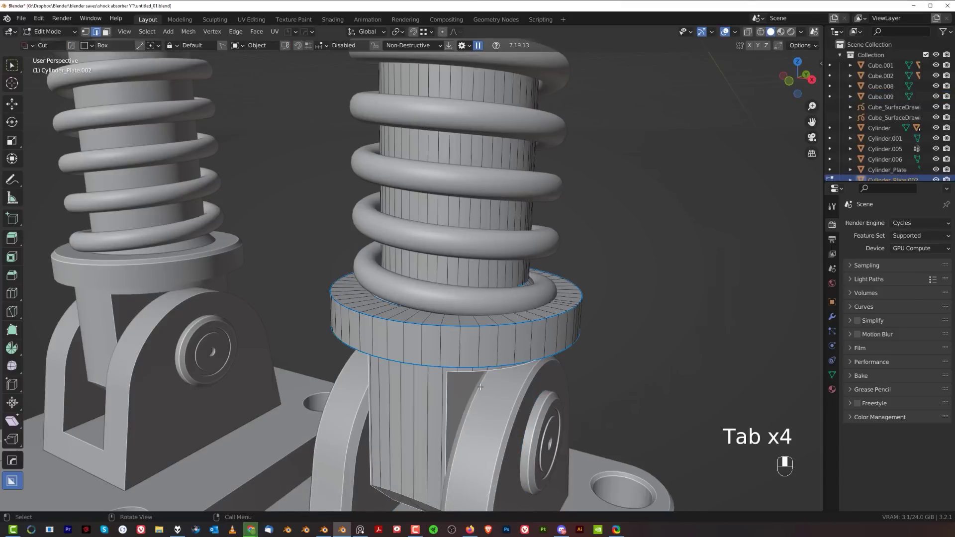
pyautogui.click(473, 328)
pyautogui.keyDown('alt'); pyautogui.click(472, 328); pyautogui.keyUp('alt')
pyautogui.hotkey('ctrl', 'b')
pyautogui.click(504, 345)
# Bevel the bottom outer rim of the lower spring collar with a single segment.
pyautogui.moveTo(504, 345); pyautogui.dragTo(503, 318, button='middle')
pyautogui.click(481, 321)
pyautogui.keyDown('alt'); pyautogui.click(482, 321); pyautogui.keyUp('alt')
pyautogui.hotkey('ctrl', 'b')
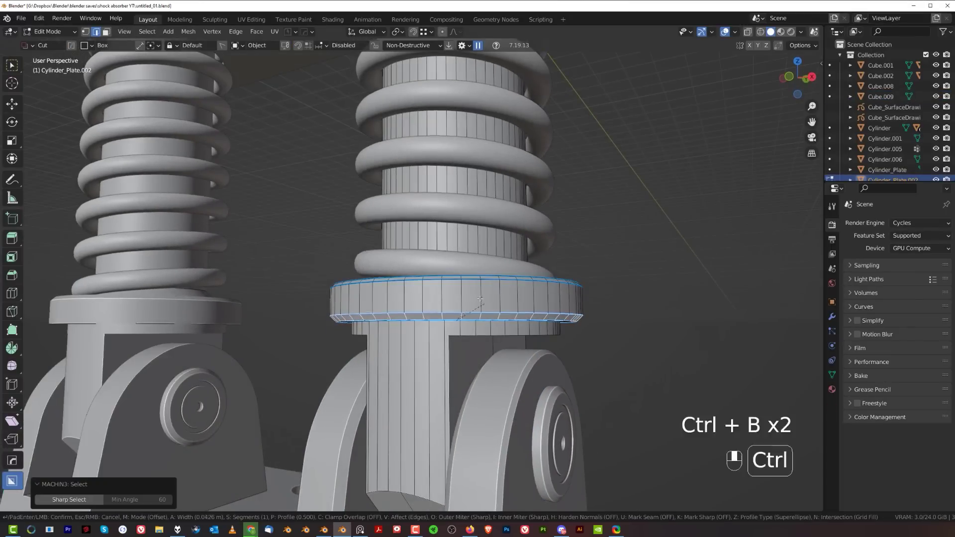
pyautogui.click(482, 309)
# Try to connect the two notch corner vertices on either side of the shaft below the lower spring collar.
pyautogui.moveTo(481, 309); pyautogui.dragTo(463, 288, button='middle')
pyautogui.press('Tab')
pyautogui.click(438, 288)
pyautogui.click(479, 294)
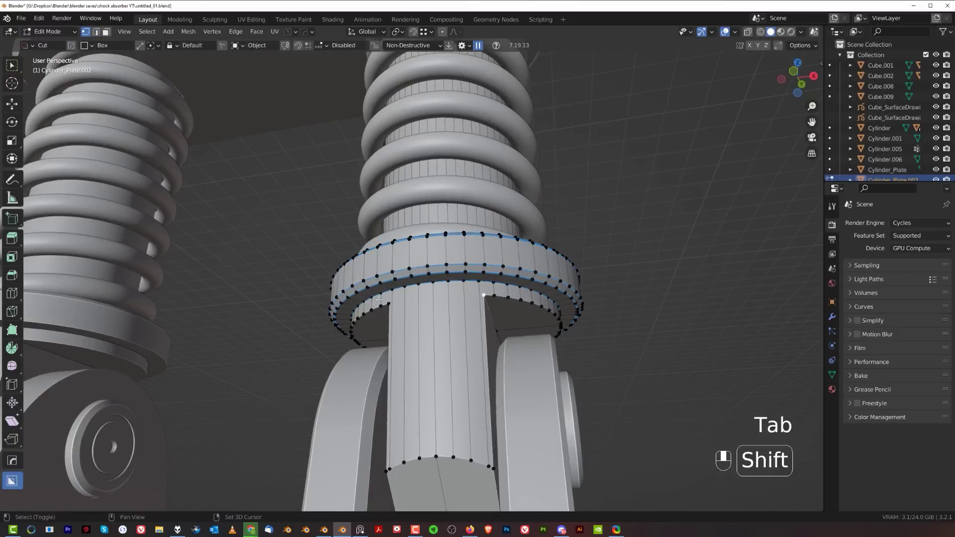
pyautogui.moveTo(703, 297)
pyautogui.mouseDown(button='middle')
pyautogui.moveTo(584, 291)
pyautogui.moveTo(692, 284)
pyautogui.mouseUp(button='middle')
pyautogui.press('`')
pyautogui.click(525, 261)
pyautogui.hotkey('ctrl', 'z')
# Knife-cut a straight horizontal edge across the shaft between the two notch corners and symmetrize it to the opposite side.
pyautogui.keyDown('shift'); pyautogui.moveTo(525, 270); pyautogui.dragTo(494, 258, button='middle'); pyautogui.keyUp('shift')
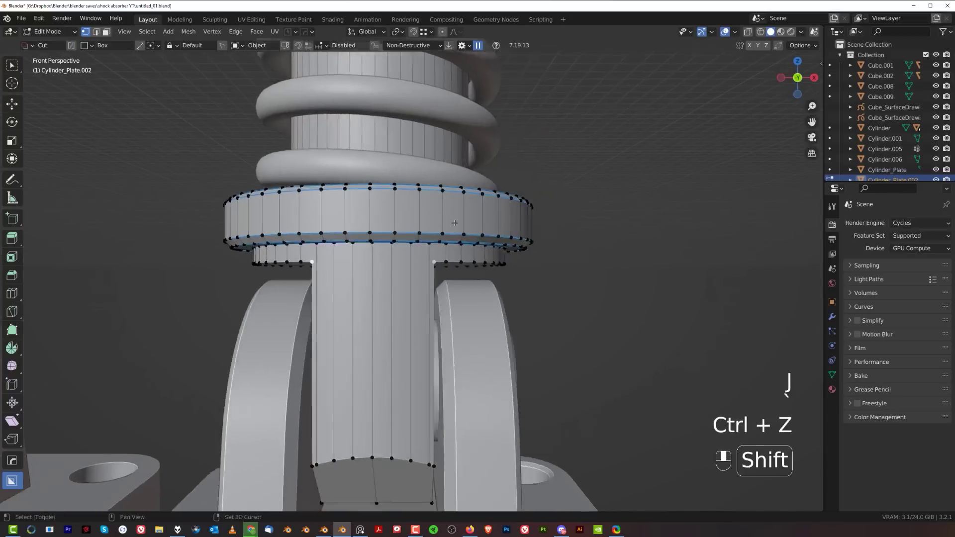
pyautogui.press('KP_5')
pyautogui.scroll(3, 432, 313)
pyautogui.press('k')
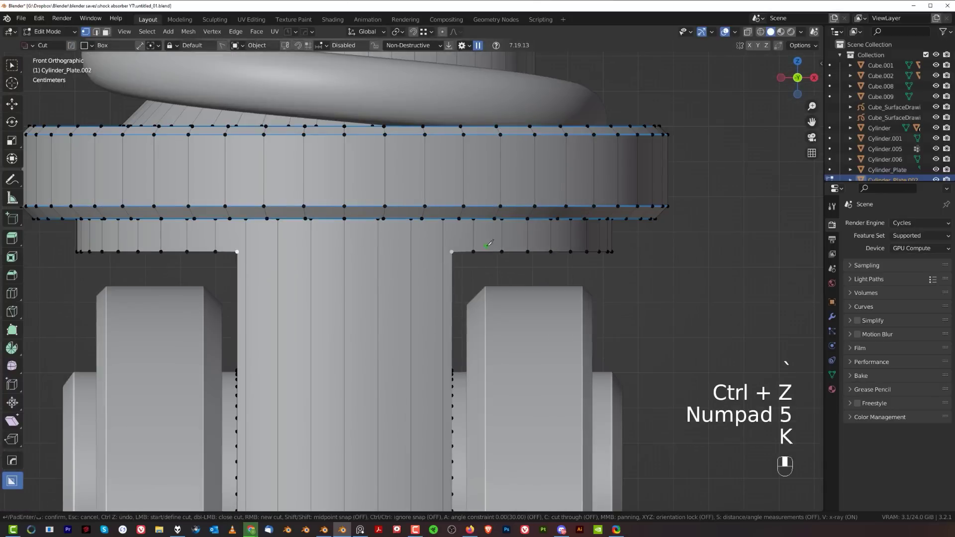
pyautogui.click(451, 251)
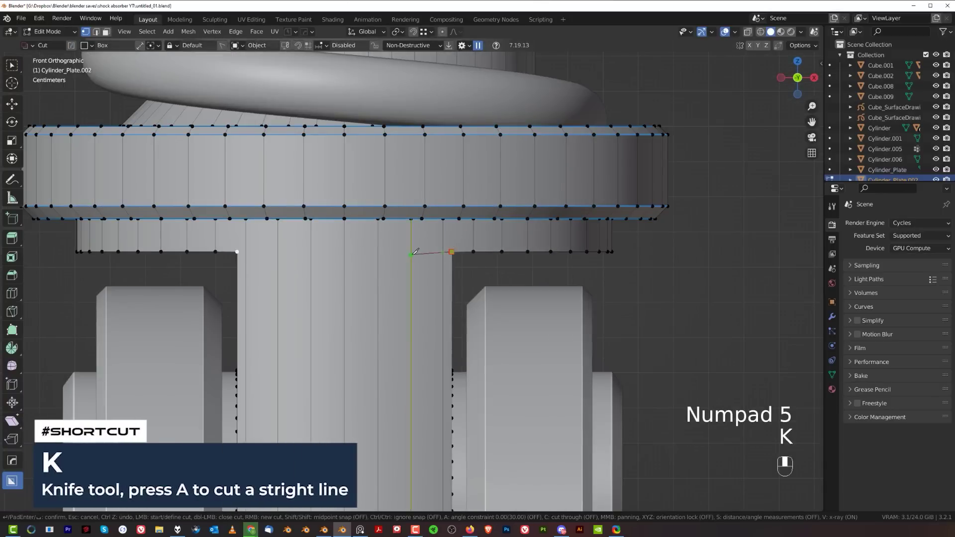
pyautogui.click(238, 252)
pyautogui.press('Return')
pyautogui.scroll(-7, 239, 251)
pyautogui.moveTo(420, 276); pyautogui.dragTo(328, 270, button='middle')
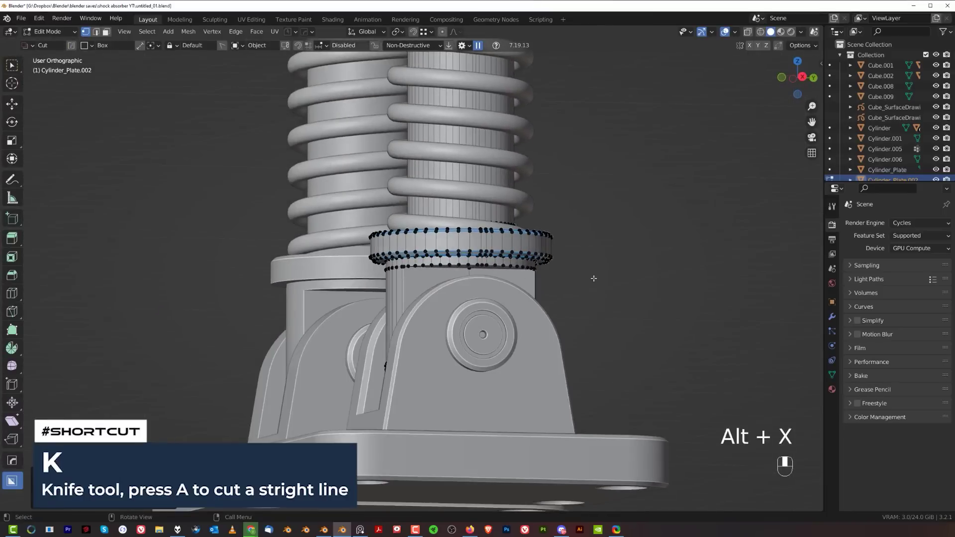
# Bevel the curved bottom edge of the flange beside the shaft, below the lower spring collar, with a single segment.
pyautogui.scroll(3, 421, 274)
pyautogui.moveTo(416, 274); pyautogui.dragTo(681, 207, button='middle')
pyautogui.press('KP_5')
pyautogui.press('Tab')
pyautogui.scroll(3, 464, 344)
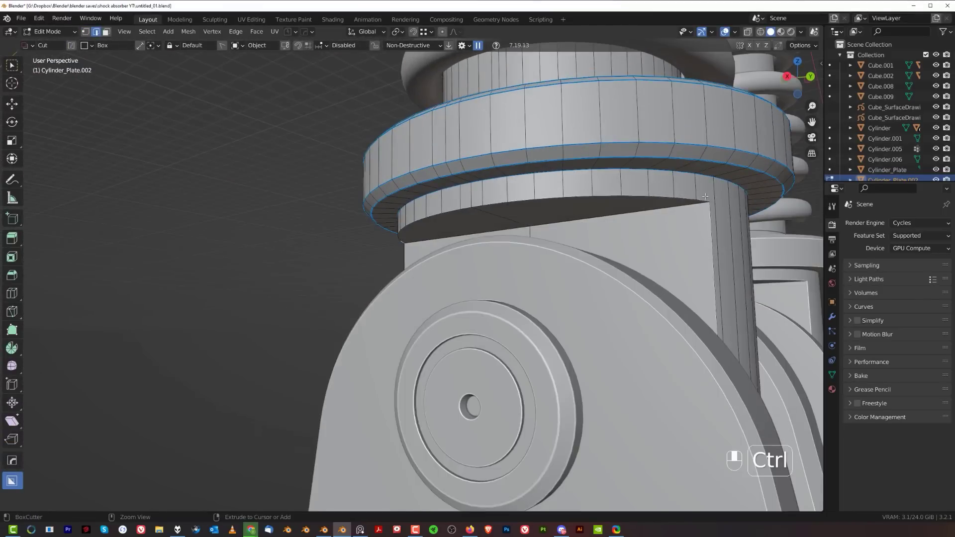
pyautogui.keyDown('ctrl'); pyautogui.click(703, 197); pyautogui.keyUp('ctrl')
pyautogui.moveTo(547, 192); pyautogui.dragTo(682, 167, button='middle')
pyautogui.scroll(1, 682, 167)
pyautogui.keyDown('shift'); pyautogui.moveTo(681, 162); pyautogui.dragTo(726, 200, button='middle'); pyautogui.keyUp('shift')
pyautogui.hotkey('ctrl', 'z')
pyautogui.keyDown('ctrl'); pyautogui.click(659, 197); pyautogui.keyUp('ctrl')
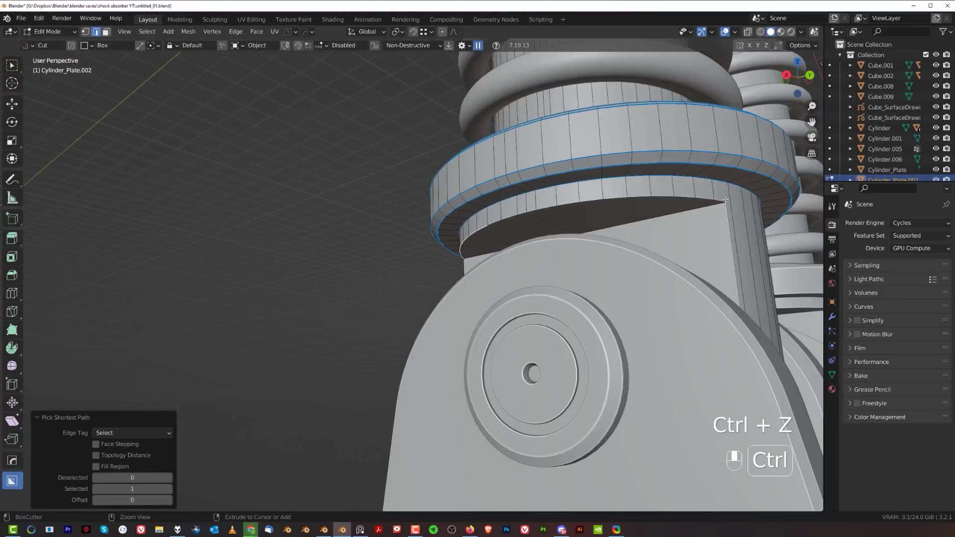
pyautogui.moveTo(508, 254); pyautogui.dragTo(642, 318, button='middle')
pyautogui.hotkey('ctrl', 'b')
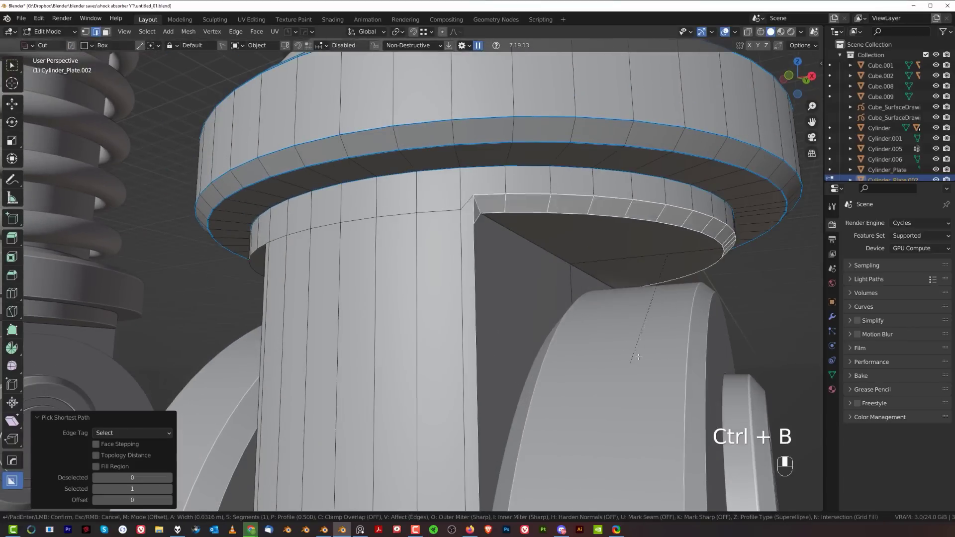
pyautogui.click(666, 353)
# Symmetrize the lower collar and shaft mesh to carry the flange chamfer to the opposite side.
pyautogui.moveTo(666, 353); pyautogui.dragTo(450, 257, button='middle')
pyautogui.hotkey('alt', 'x')
pyautogui.press('Tab')
pyautogui.moveTo(628, 231); pyautogui.dragTo(420, 342, button='middle')
pyautogui.press('KP_5')
pyautogui.press('KP_5')
pyautogui.moveTo(407, 236); pyautogui.dragTo(423, 279, button='middle')
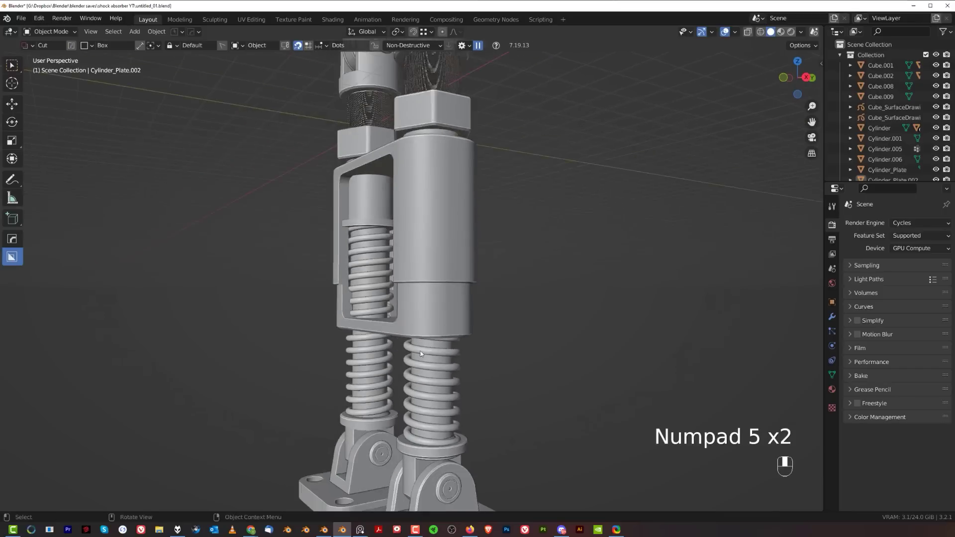
# Bevel the top outer rim of the upper spring collar inside the frame with a single segment.
pyautogui.scroll(6, 426, 309)
pyautogui.keyDown('shift'); pyautogui.moveTo(407, 337); pyautogui.dragTo(563, 353, button='middle'); pyautogui.keyUp('shift')
pyautogui.press('Tab')
pyautogui.scroll(8, 562, 353)
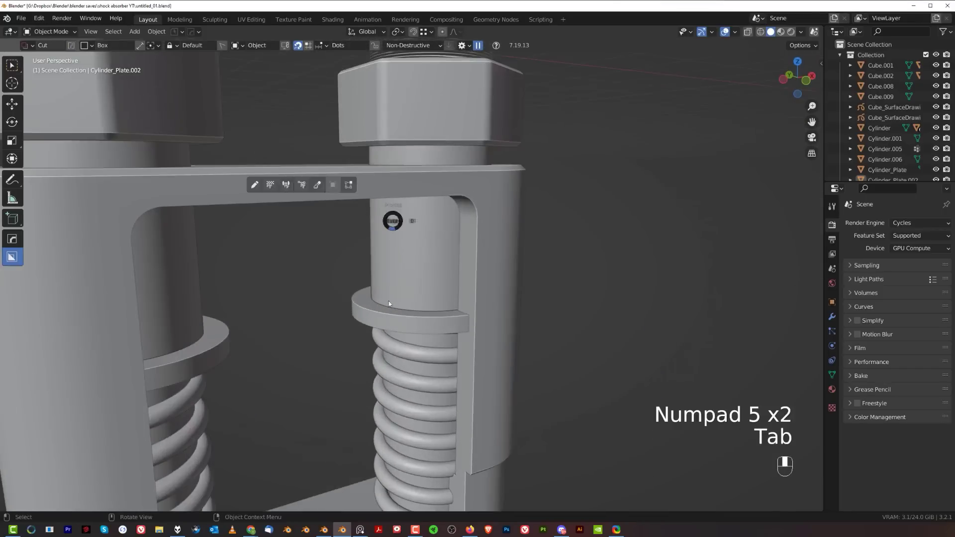
pyautogui.press('Tab')
pyautogui.click(448, 283)
pyautogui.press('Tab')
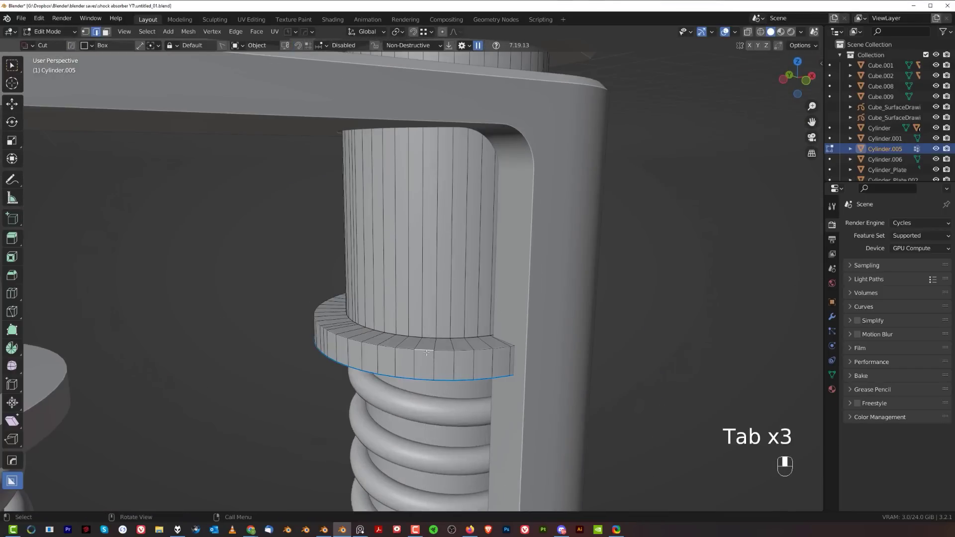
pyautogui.keyDown('alt'); pyautogui.click(427, 353); pyautogui.keyUp('alt')
pyautogui.hotkey('ctrl', 'b')
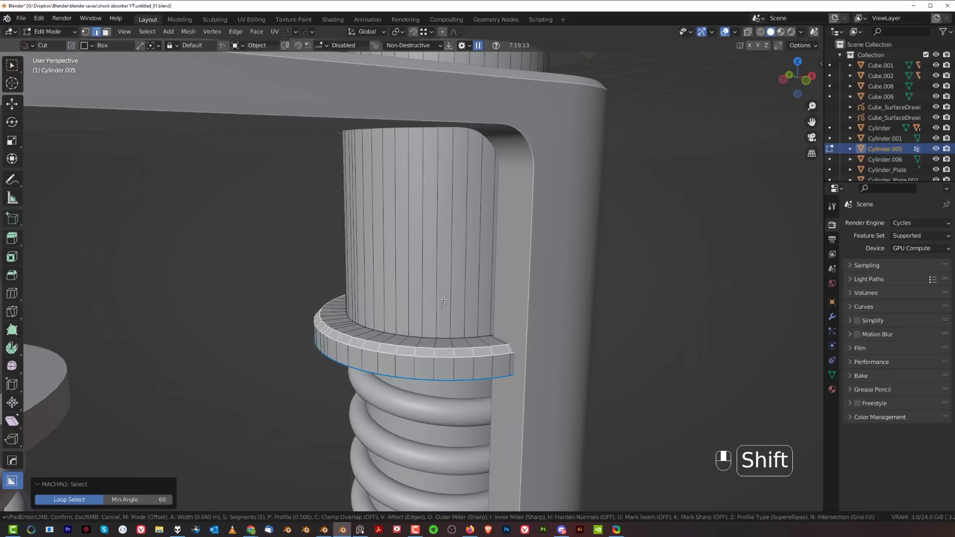
pyautogui.hotkey('ctrl', 'b')
pyautogui.click(494, 331)
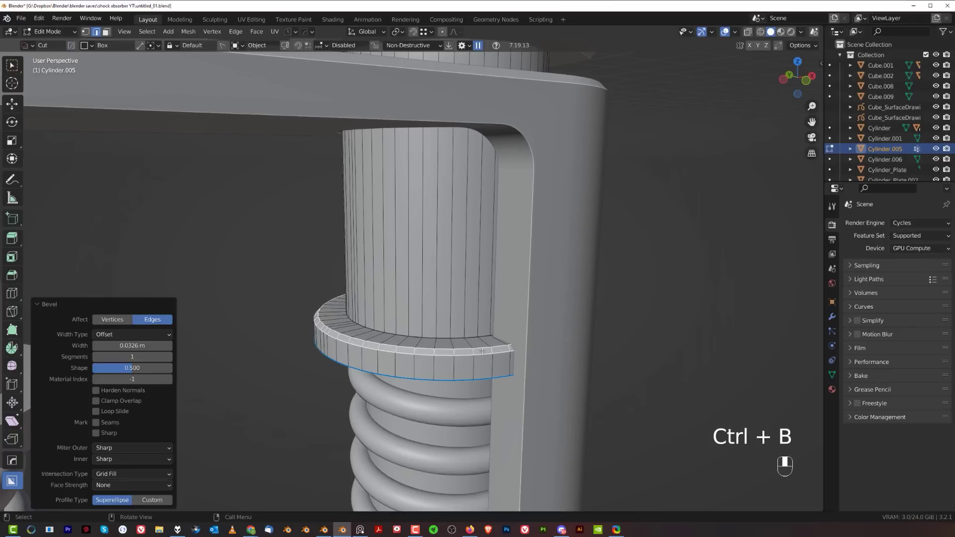
pyautogui.hotkey('ctrl', 'z')
pyautogui.keyDown('alt'); pyautogui.click(498, 332); pyautogui.keyUp('alt')
pyautogui.hotkey('ctrl', 'b')
pyautogui.click(506, 331)
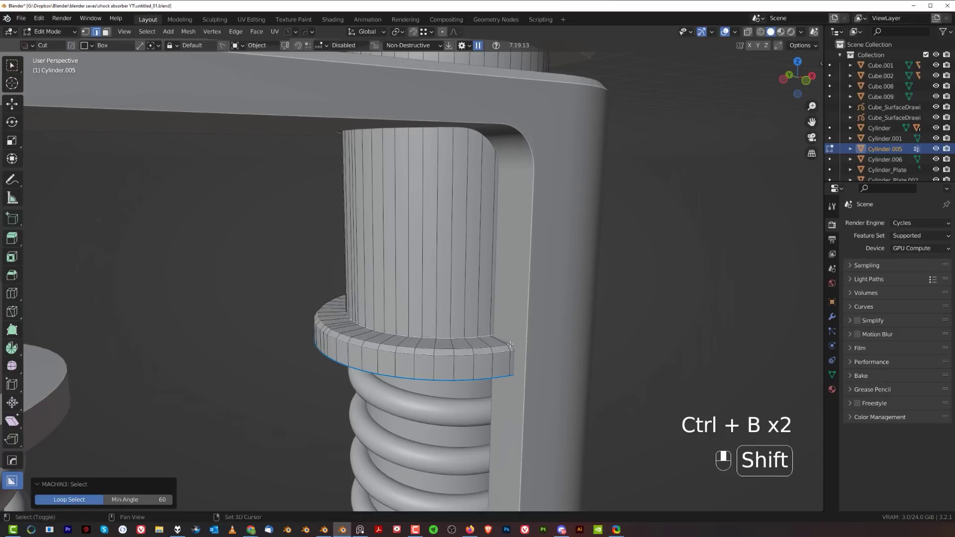
# Bevel the bottom outer rim of the upper spring collar inside the frame with a single segment about 0.036 m wide.
pyautogui.moveTo(506, 332); pyautogui.dragTo(453, 268, button='middle')
pyautogui.keyDown('alt'); pyautogui.click(436, 273); pyautogui.keyUp('alt')
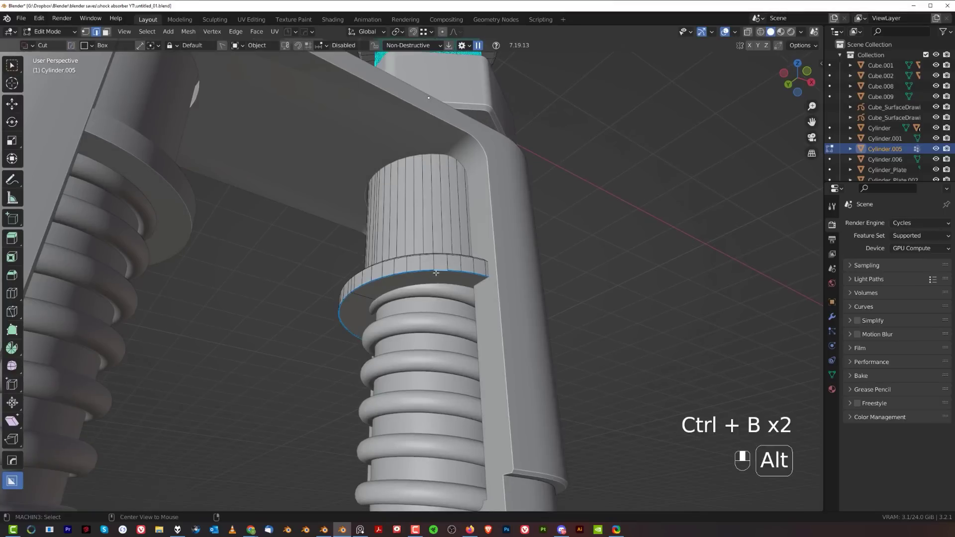
pyautogui.hotkey('ctrl', 'b')
pyautogui.hotkey('ctrl', 'b')
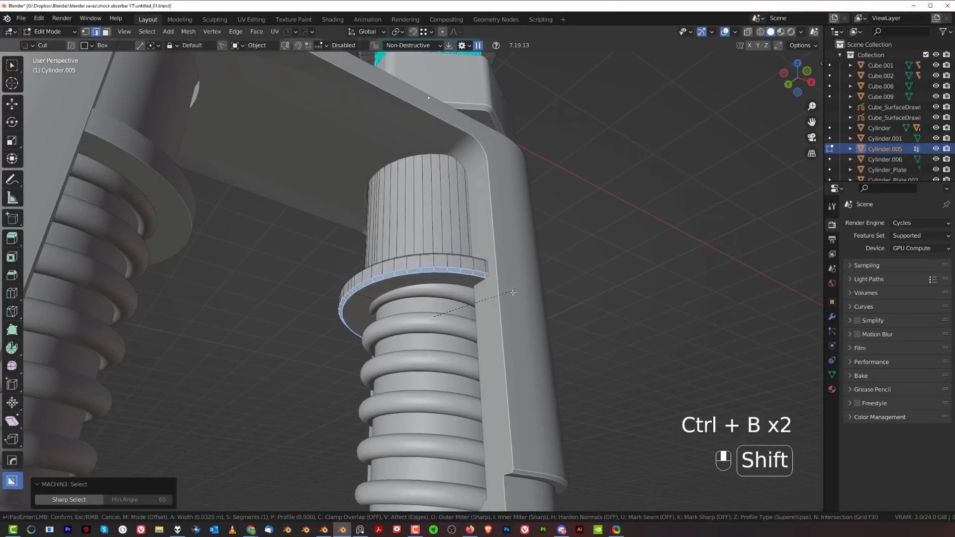
pyautogui.click(513, 292)
pyautogui.moveTo(513, 293); pyautogui.dragTo(445, 262, button='middle')
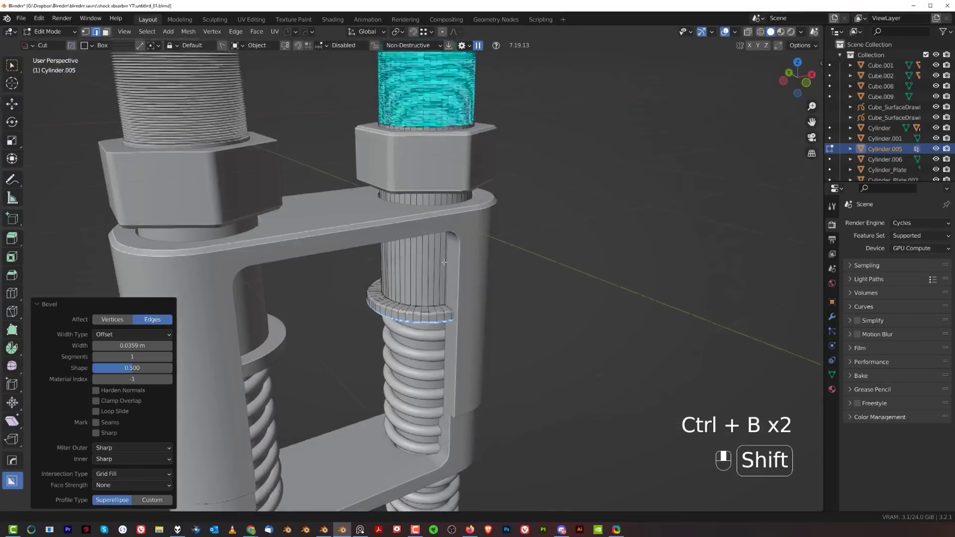
# Add an edge loop around the shaft and slide it down to just above the upper spring collar.
pyautogui.scroll(3, 410, 357)
pyautogui.press('Tab')
pyautogui.click(412, 301)
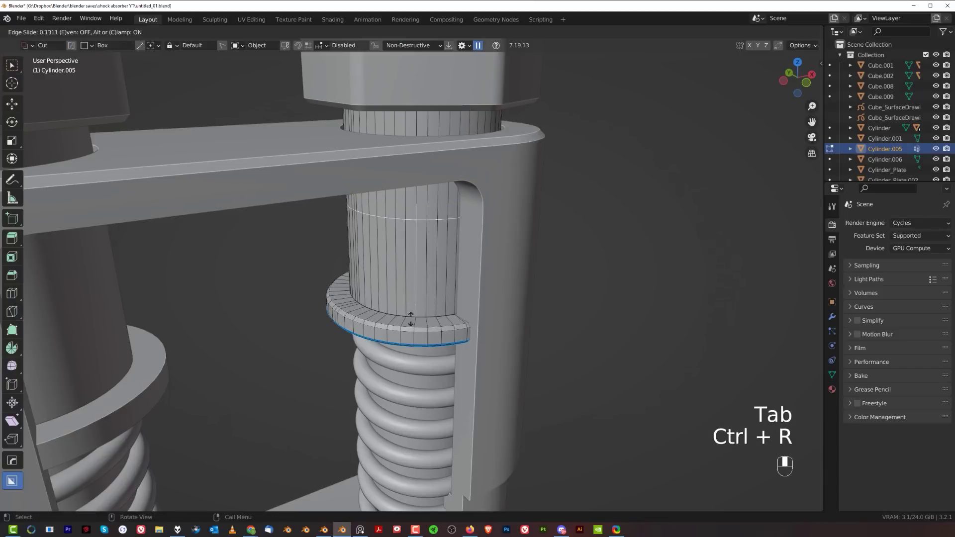
pyautogui.click(394, 398)
pyautogui.press('Tab')
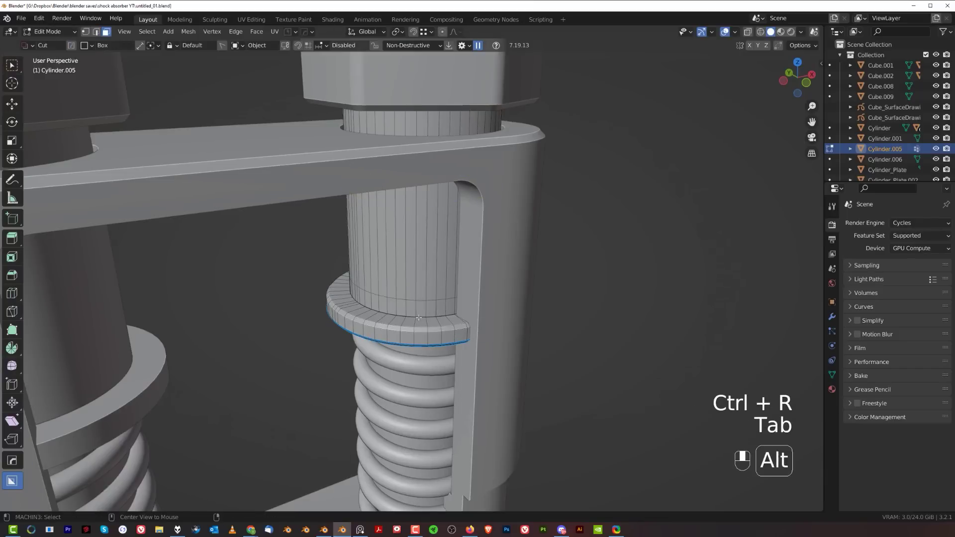
# Isolate the forked shaft object and clean up the unnecessary mesh around its collar.
pyautogui.press('/')
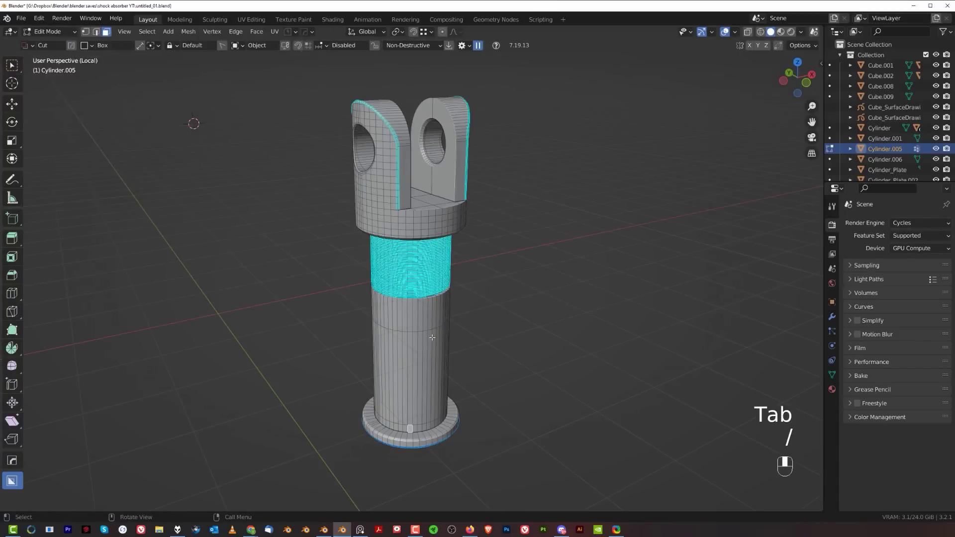
pyautogui.keyDown('shift'); pyautogui.moveTo(459, 370); pyautogui.dragTo(438, 249, button='middle'); pyautogui.keyUp('shift')
pyautogui.scroll(3, 413, 241)
pyautogui.scroll(1, 423, 269)
pyautogui.press('Tab')
pyautogui.keyDown('shift'); pyautogui.moveTo(430, 284); pyautogui.dragTo(430, 276, button='middle'); pyautogui.keyUp('shift')
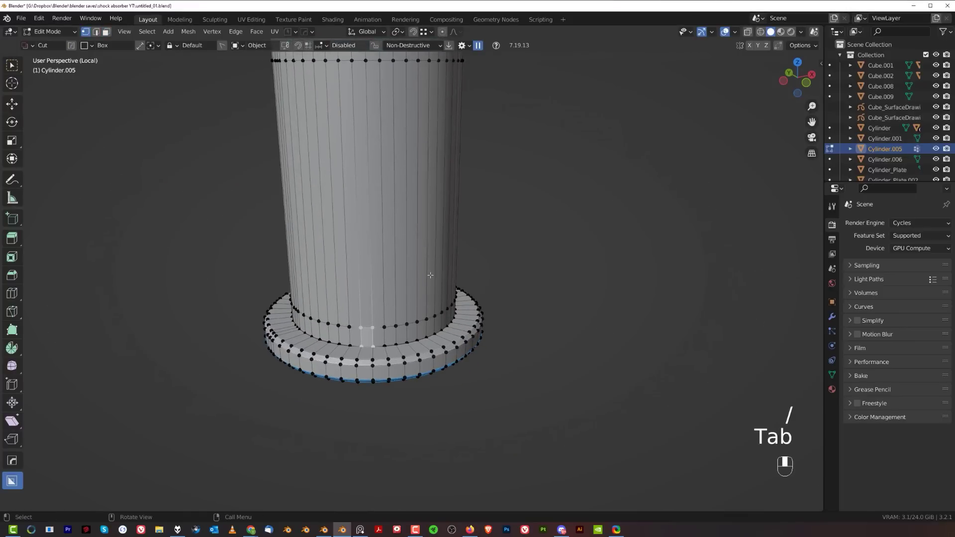
pyautogui.press('3')
pyautogui.scroll(3, 411, 348)
pyautogui.press('Tab')
pyautogui.keyDown('shift'); pyautogui.moveTo(471, 322); pyautogui.dragTo(493, 286, button='middle'); pyautogui.keyUp('shift')
pyautogui.scroll(1, 409, 291)
pyautogui.press('Tab')
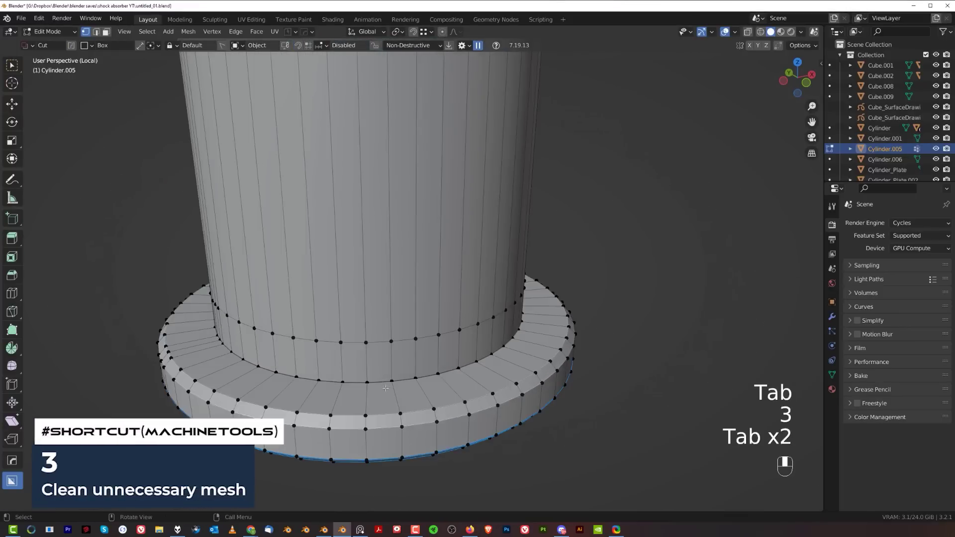
pyautogui.press('g')
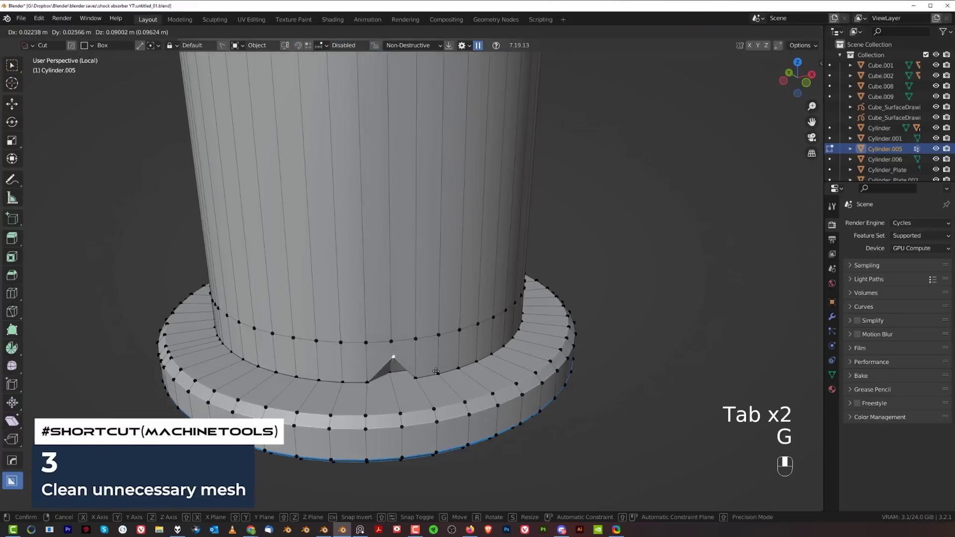
pyautogui.click(421, 380)
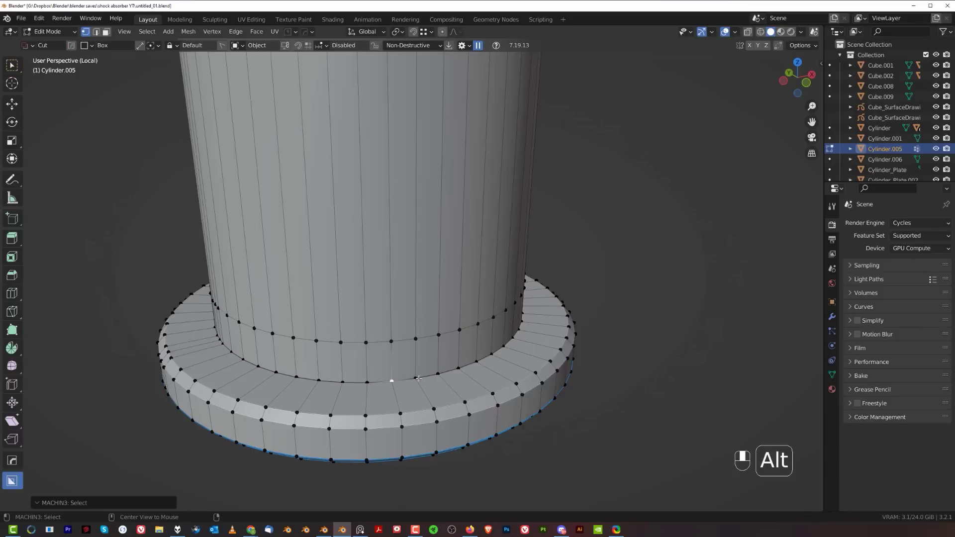
# Select the full vertex ring where the shaft meets the top of the collar and dissolve its vertices.
pyautogui.scroll(-3, 416, 376)
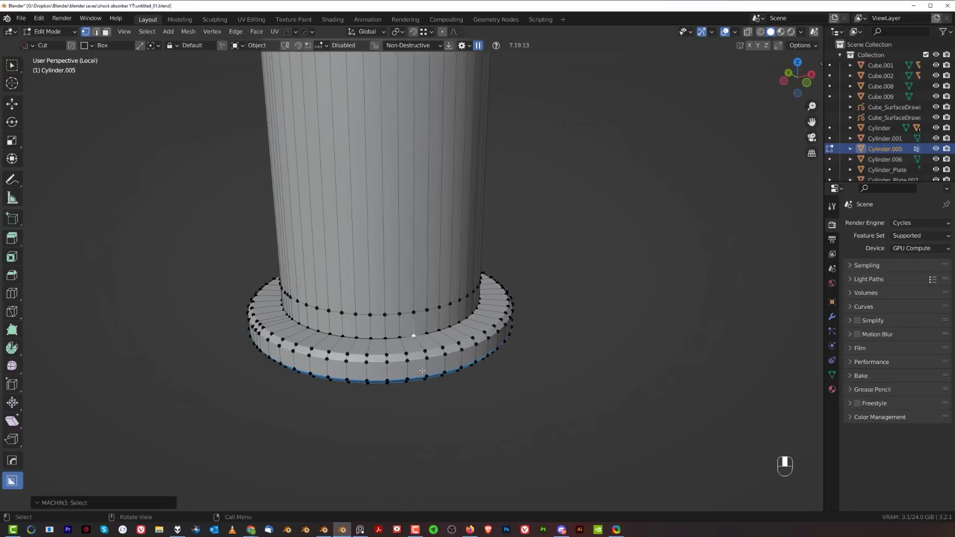
pyautogui.keyDown('ctrl'); pyautogui.click(326, 334); pyautogui.keyUp('ctrl')
pyautogui.moveTo(326, 333); pyautogui.dragTo(413, 341, button='middle')
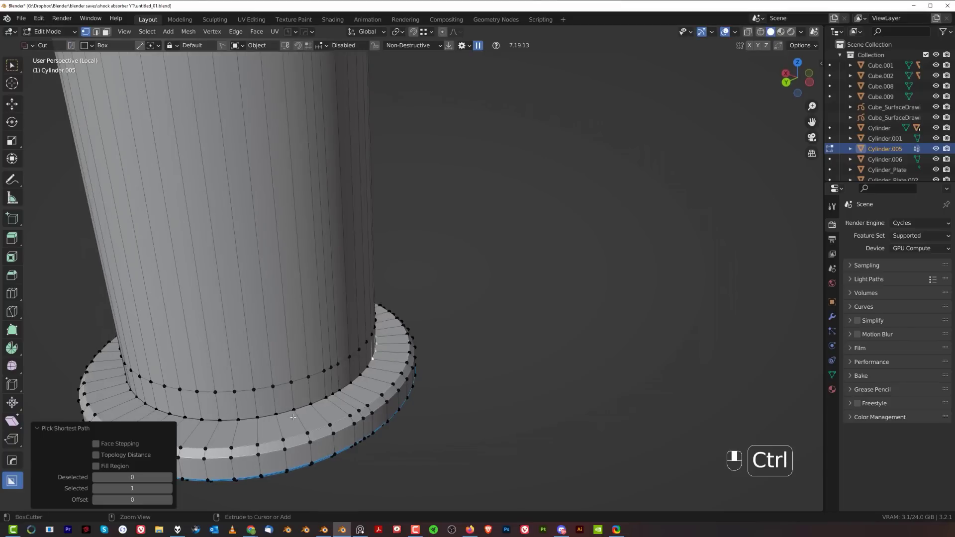
pyautogui.keyDown('ctrl'); pyautogui.click(290, 409); pyautogui.keyUp('ctrl')
pyautogui.keyDown('shift'); pyautogui.moveTo(290, 409); pyautogui.dragTo(462, 371, button='middle'); pyautogui.keyUp('shift')
pyautogui.moveTo(463, 371); pyautogui.dragTo(426, 322, button='middle')
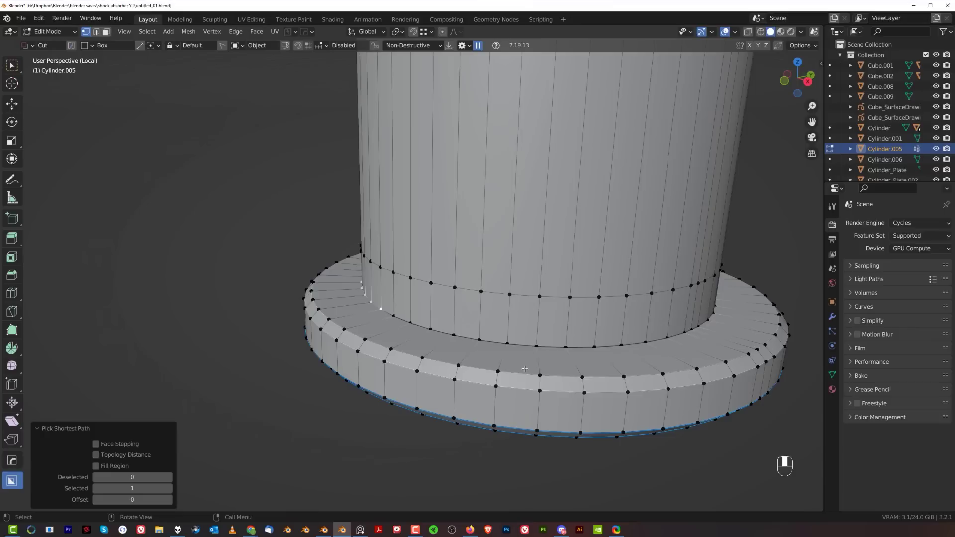
pyautogui.hotkey('ctrl', 'z')
pyautogui.keyDown('ctrl'); pyautogui.click(624, 343); pyautogui.keyUp('ctrl')
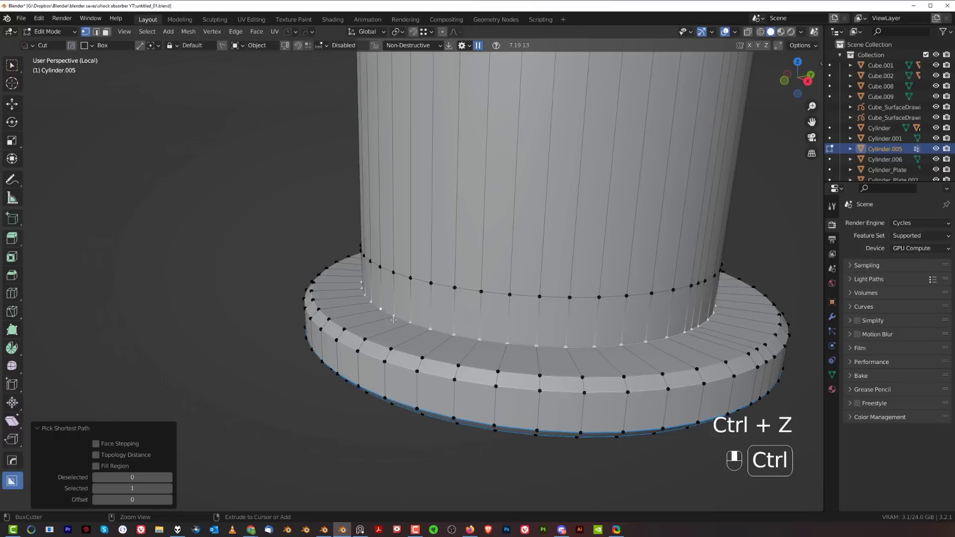
pyautogui.press('x')
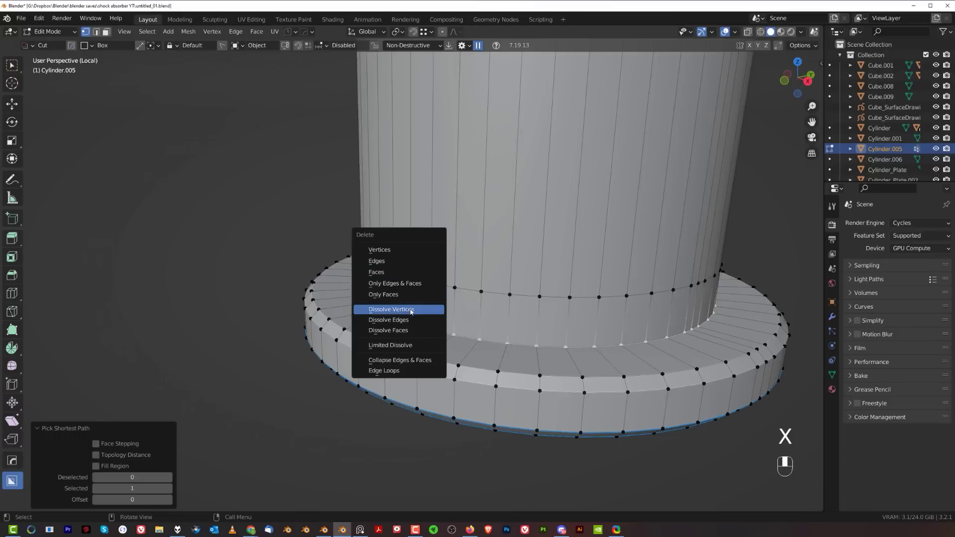
pyautogui.click(411, 309)
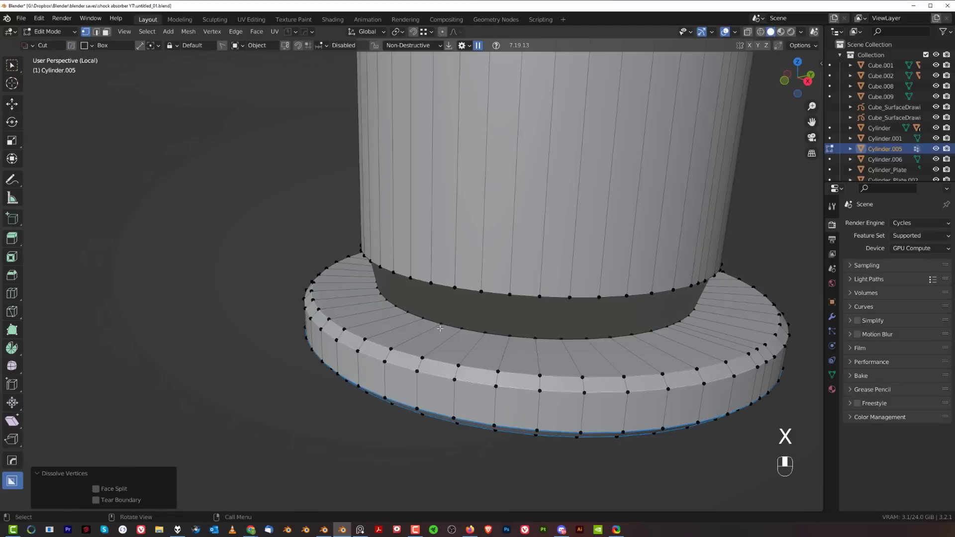
# Delete the leftover face filling the gap between the shaft's bottom edge and the collar.
pyautogui.moveTo(411, 311); pyautogui.dragTo(589, 318, button='middle')
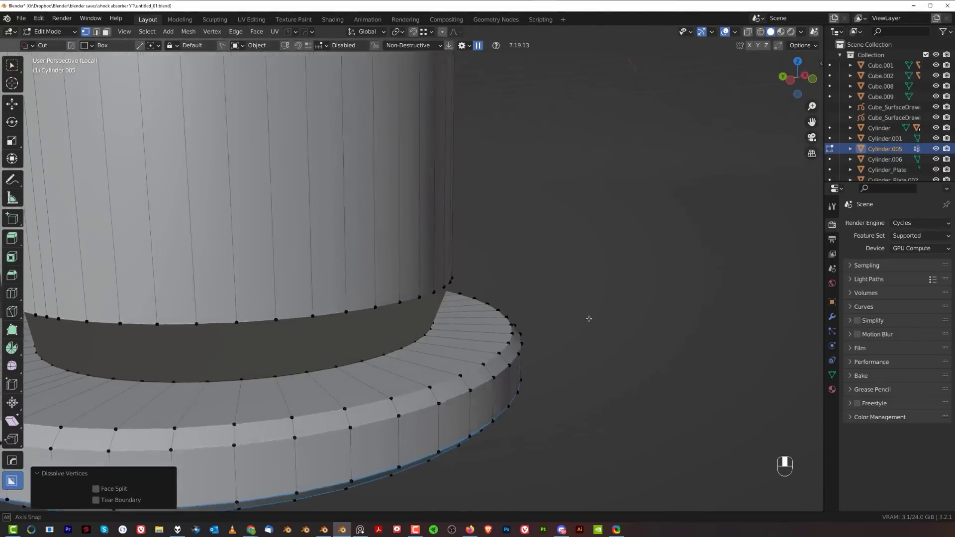
pyautogui.press('Tab')
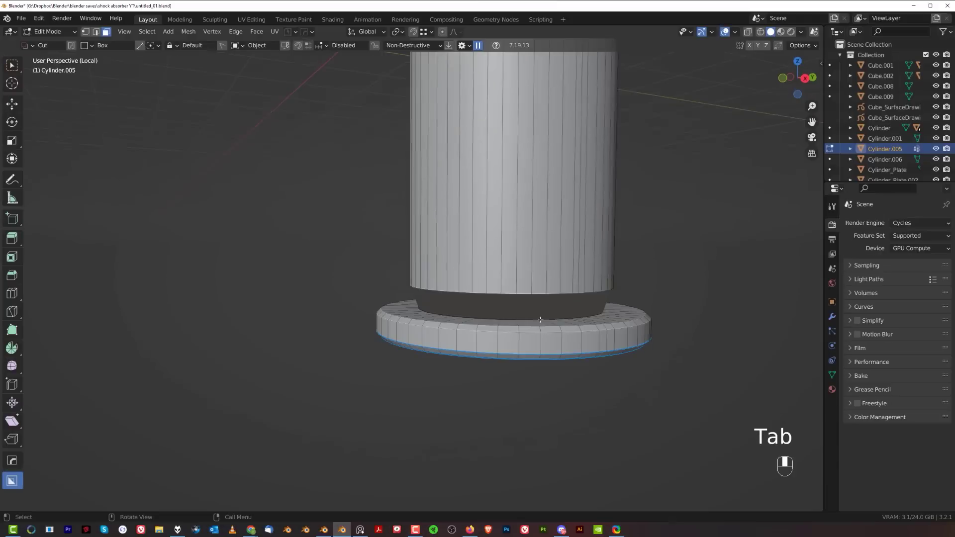
pyautogui.click(539, 311)
pyautogui.press('x')
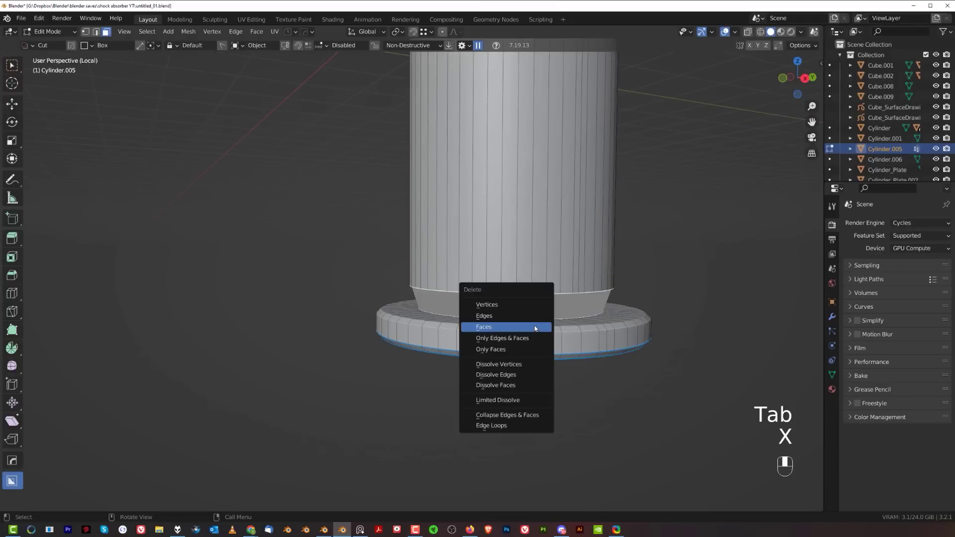
pyautogui.click(535, 326)
# Scale the collar's inner vertex ring outward by about 1.22, excluding the Z axis.
pyautogui.moveTo(535, 327); pyautogui.dragTo(375, 375, button='middle')
pyautogui.press('Tab')
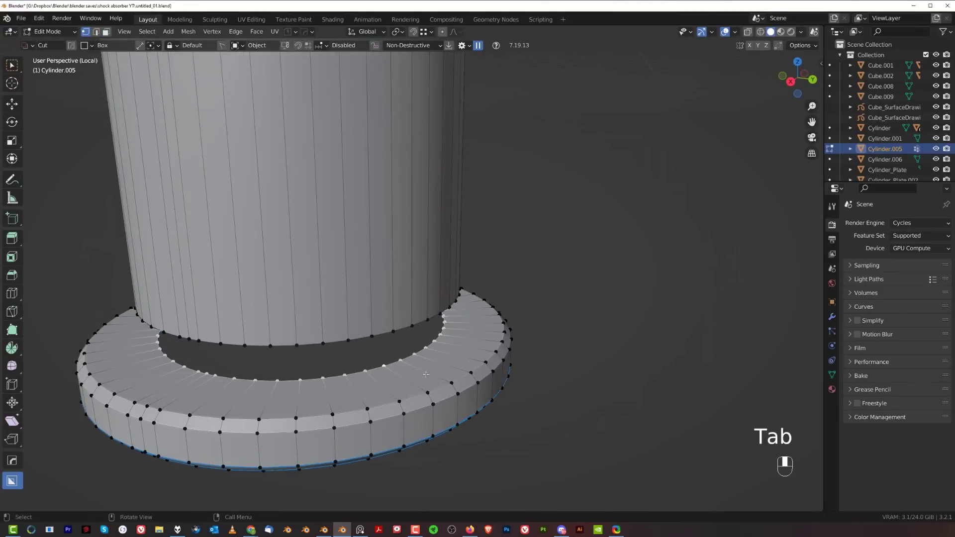
pyautogui.scroll(-2, 425, 374)
pyautogui.press('s')
pyautogui.hotkey('shift', 'z')
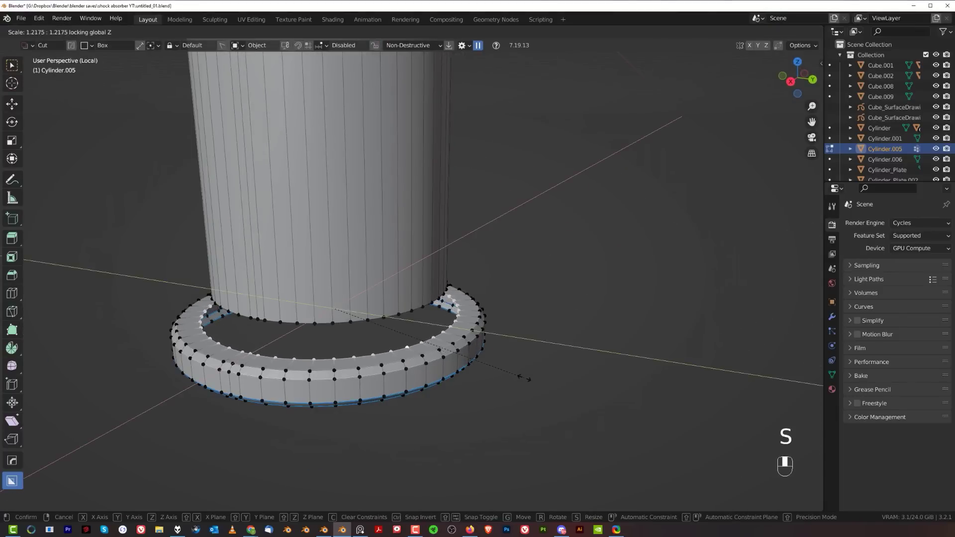
pyautogui.click(524, 378)
# Add the shaft's bottom vertex loop to the selection and bridge it to the collar's inner ring with LoopTools.
pyautogui.scroll(2, 478, 361)
pyautogui.keyDown('alt'); pyautogui.keyDown('shift'); pyautogui.click(396, 329); pyautogui.keyUp('shift'); pyautogui.keyUp('alt')
pyautogui.rightClick(578, 306)
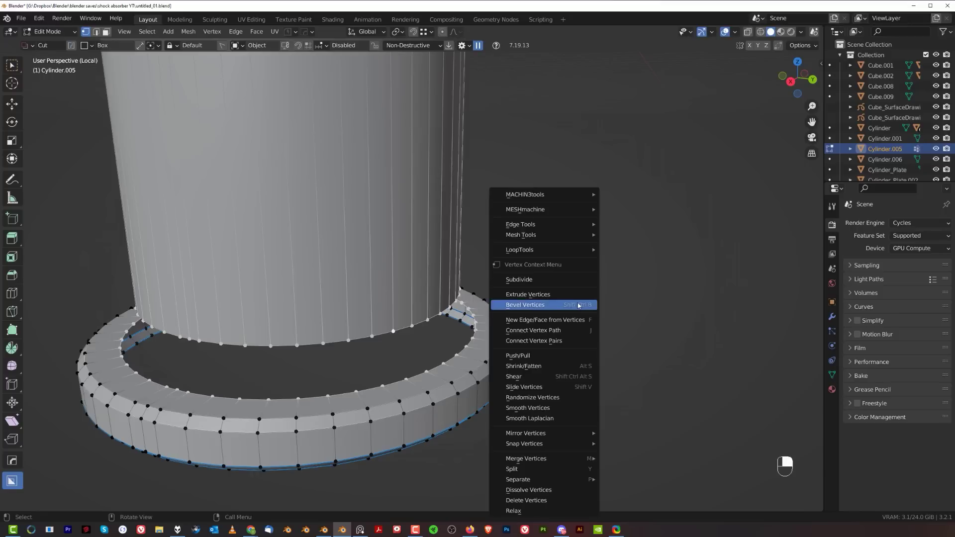
pyautogui.moveTo(561, 251)
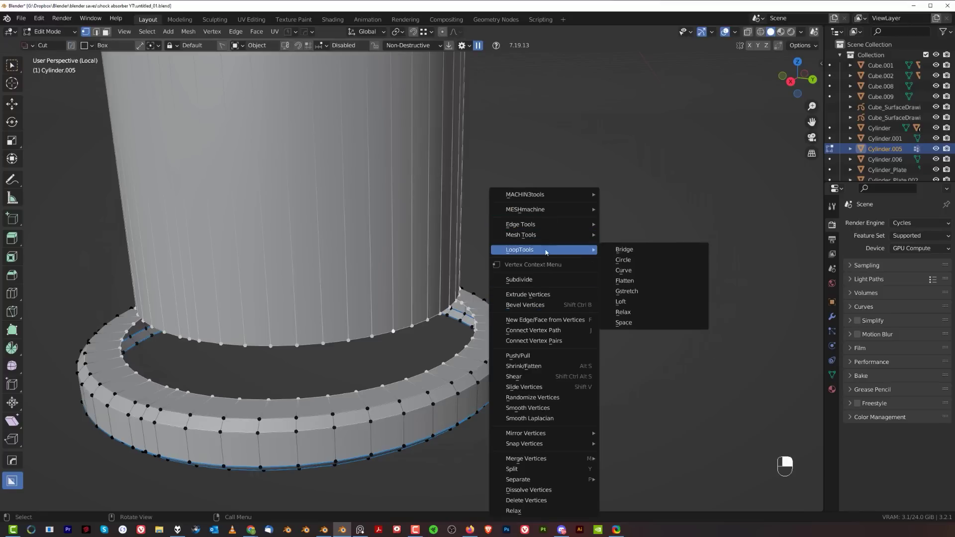
pyautogui.click(625, 259)
pyautogui.hotkey('ctrl', 'z')
pyautogui.rightClick(595, 232)
pyautogui.moveTo(595, 232)
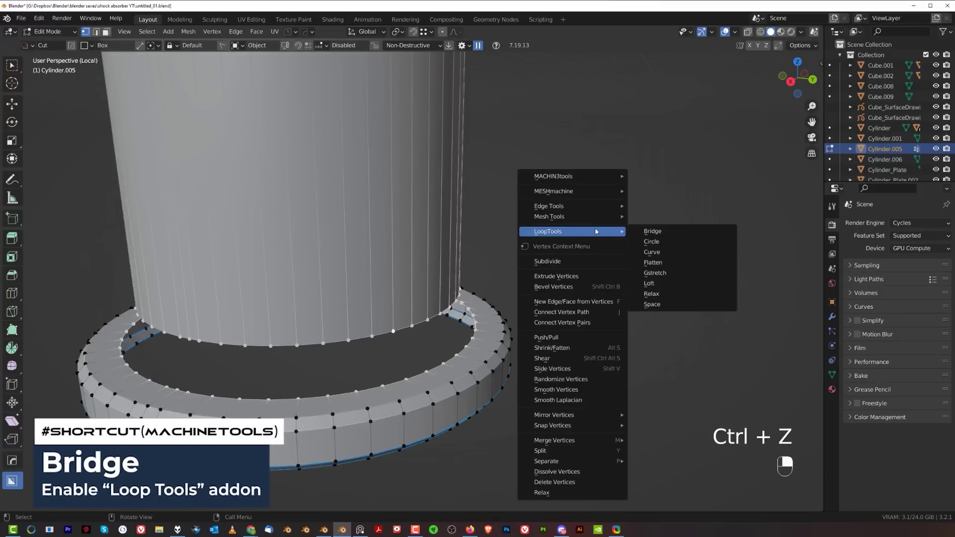
pyautogui.click(647, 233)
# Apply the HOps Csharp operation to the shaft with 30° sharpness and a 35° auto smooth angle.
pyautogui.press('Tab')
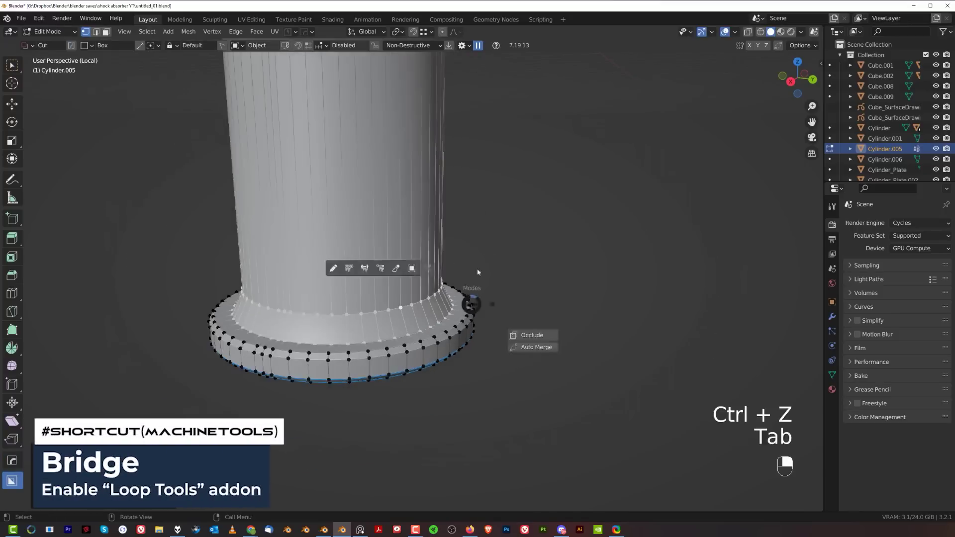
pyautogui.press('q')
pyautogui.keyDown('ctrl'); pyautogui.click(481, 300); pyautogui.keyUp('ctrl')
pyautogui.press('Tab')
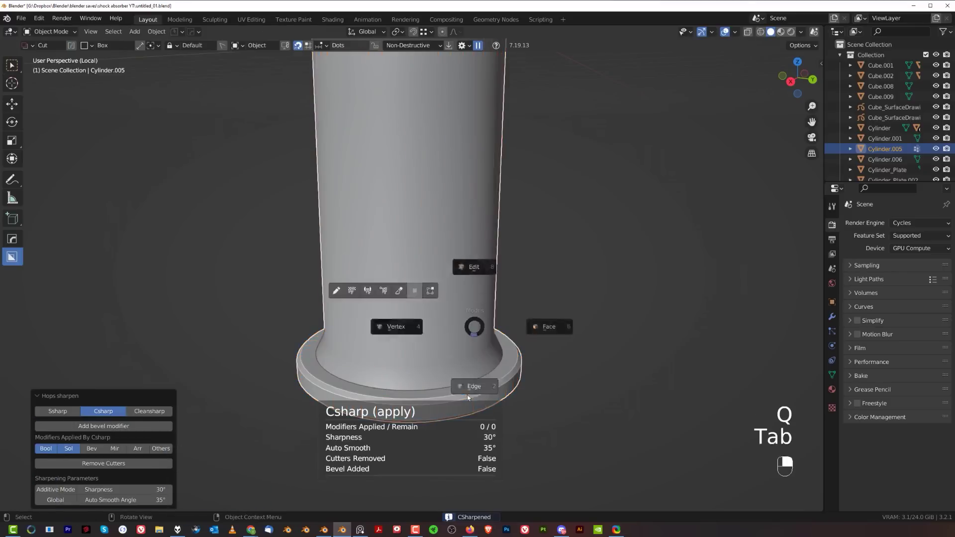
# Move the edge loop at the top of the flared transition down along Z by about 0.062 m.
pyautogui.click(470, 388)
pyautogui.keyDown('alt'); pyautogui.click(451, 369); pyautogui.keyUp('alt')
pyautogui.moveTo(451, 370); pyautogui.dragTo(445, 361, button='middle')
pyautogui.press('g')
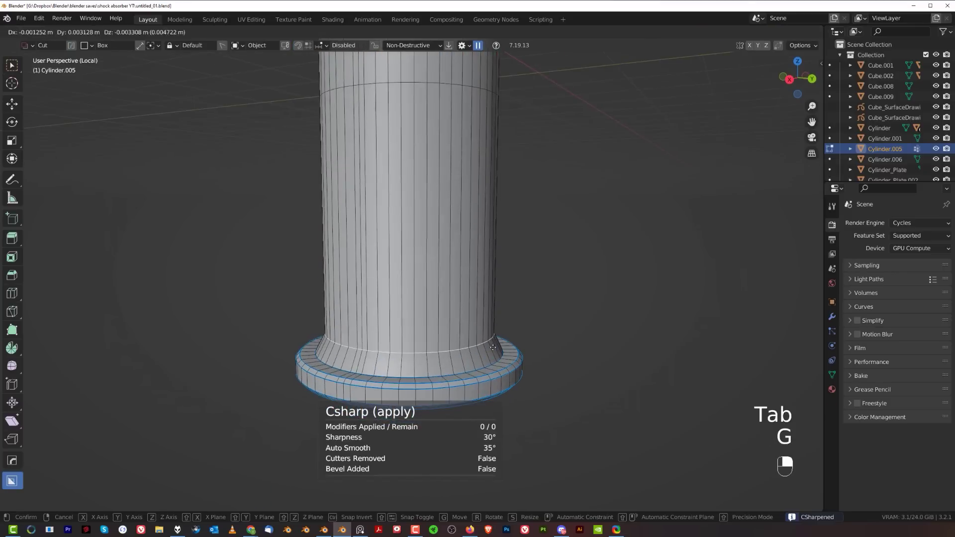
pyautogui.press('z')
pyautogui.click(496, 394)
# Mark the edge loop at the top of the flare as sharp and return to Object Mode.
pyautogui.press('q')
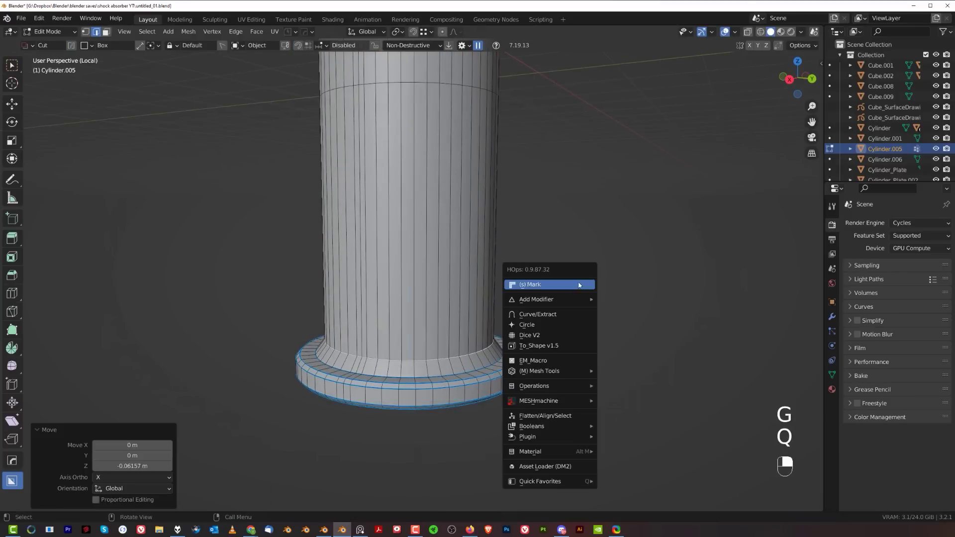
pyautogui.click(556, 282)
pyautogui.press('Tab')
pyautogui.click(495, 287)
# Leave the isolated view of the shaft and check the collars, nuts and frame on the full shock absorber.
pyautogui.scroll(-2, 492, 288)
pyautogui.moveTo(484, 287)
pyautogui.keyDown('shift'); pyautogui.mouseDown(button='middle')
pyautogui.moveTo(460, 329)
pyautogui.moveTo(468, 292)
pyautogui.mouseUp(button='middle'); pyautogui.keyUp('shift')
pyautogui.press('/')
pyautogui.scroll(-3, 473, 313)
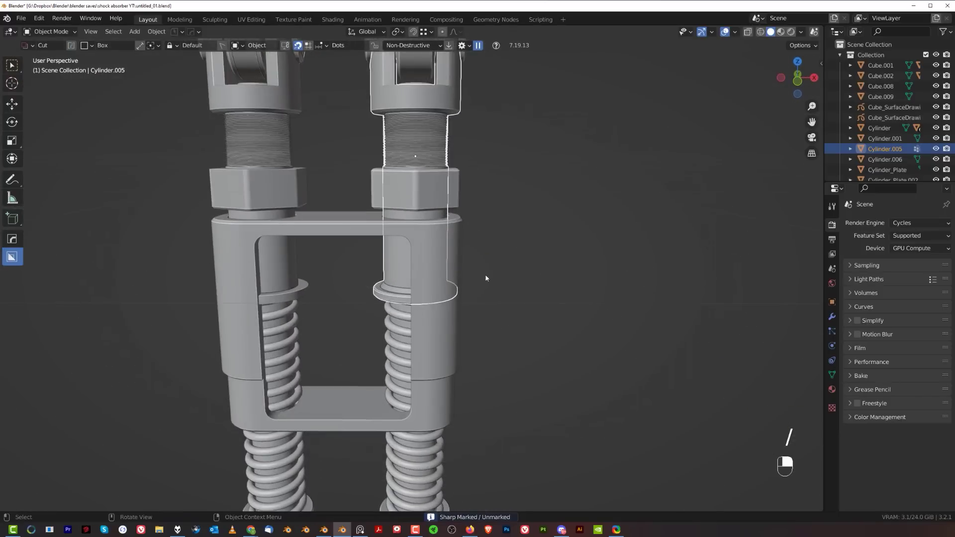
pyautogui.keyDown('shift'); pyautogui.moveTo(425, 228); pyautogui.dragTo(448, 266, button='middle'); pyautogui.keyUp('shift')
pyautogui.moveTo(448, 266); pyautogui.dragTo(457, 283, button='middle')
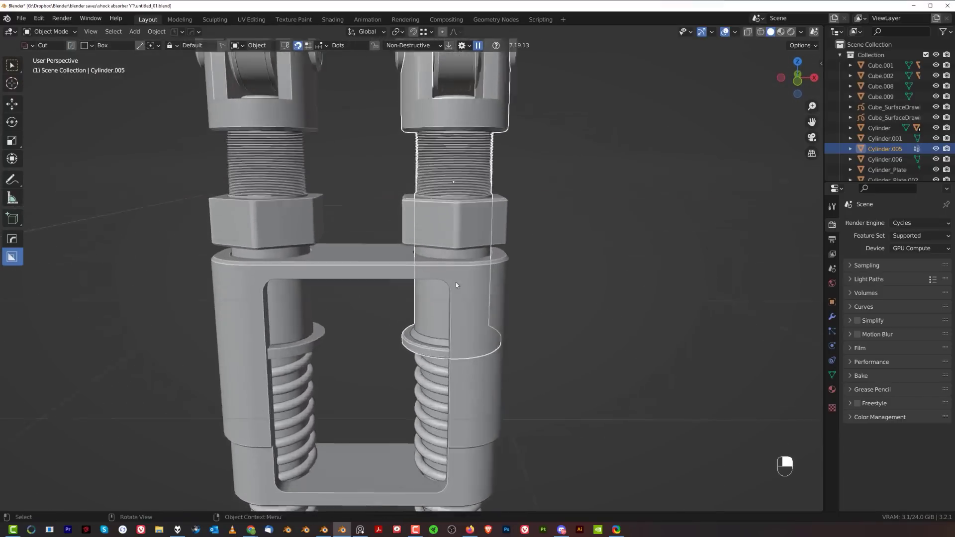
pyautogui.scroll(2, 460, 278)
pyautogui.keyDown('shift'); pyautogui.moveTo(467, 234); pyautogui.dragTo(503, 250, button='middle'); pyautogui.keyUp('shift')
pyautogui.scroll(-3, 504, 238)
pyautogui.scroll(-3, 442, 306)
pyautogui.click(396, 421)
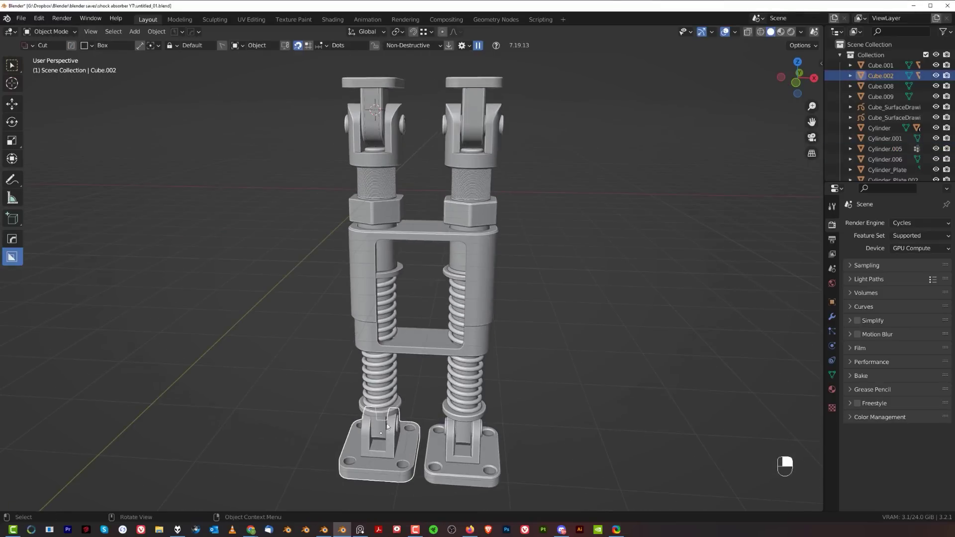
pyautogui.keyDown('shift'); pyautogui.click(385, 377); pyautogui.keyUp('shift')
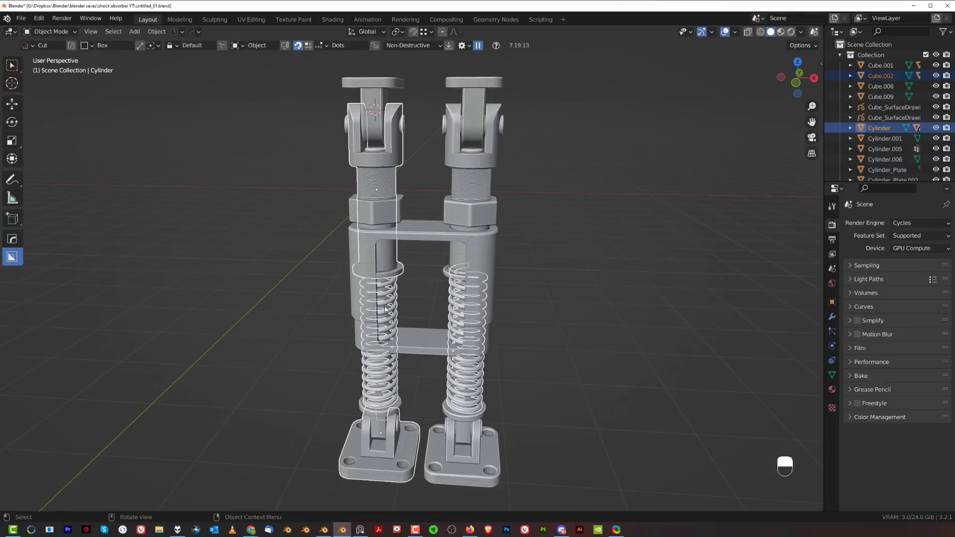
pyautogui.click(393, 382)
pyautogui.rightClick(392, 272)
# Delete the left absorber's forked upper shaft, lower collar with rod, and base bracket with its plate.
pyautogui.click(385, 259)
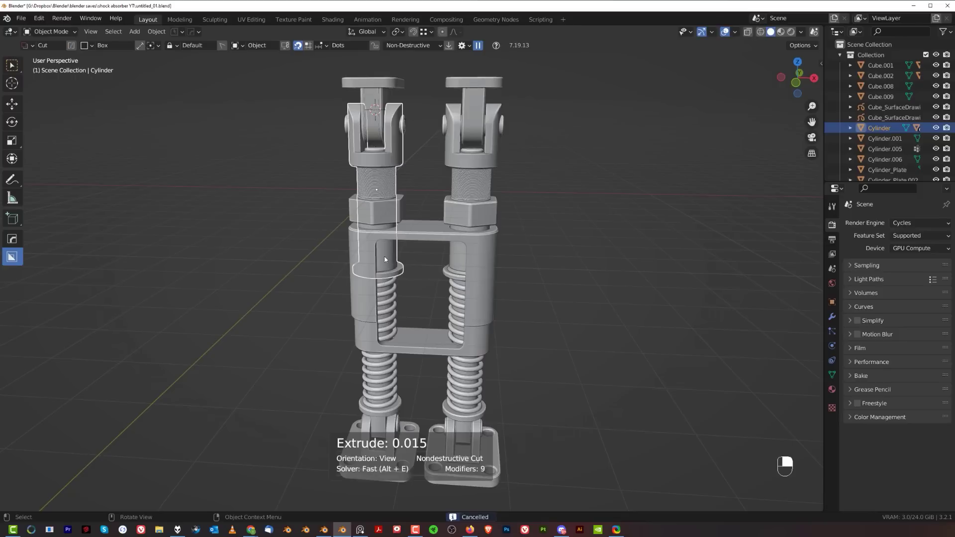
pyautogui.keyDown('shift'); pyautogui.click(378, 423); pyautogui.keyUp('shift')
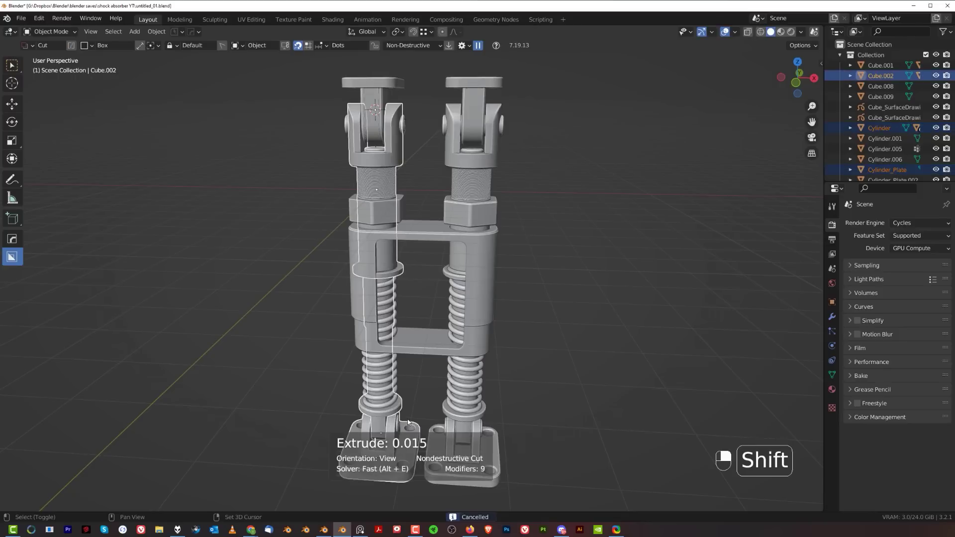
pyautogui.press('x')
pyautogui.click(424, 355)
pyautogui.press('x')
pyautogui.click(382, 424)
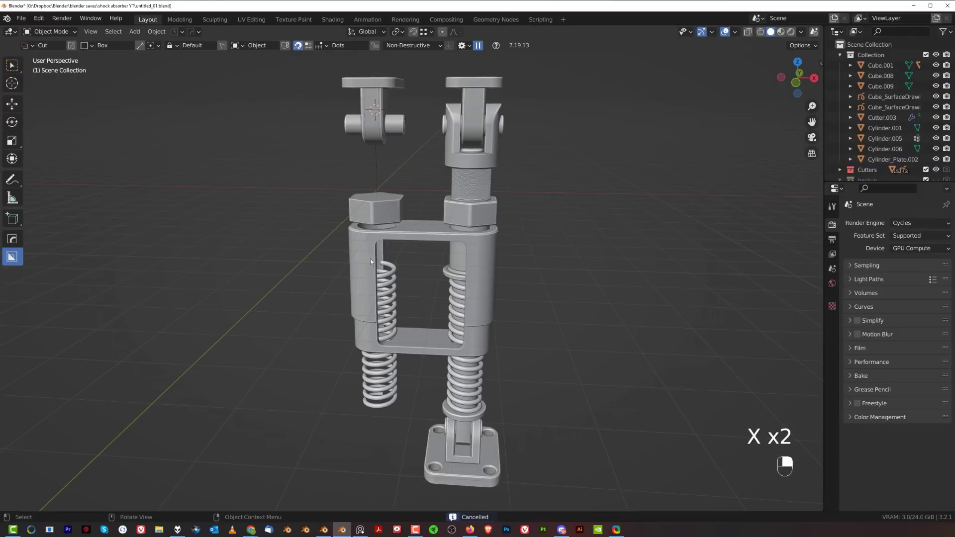
# Delete the left absorber's hex nut, top mount and horizontal hinge pin.
pyautogui.click(371, 217)
pyautogui.click(370, 128)
pyautogui.press('x')
pyautogui.click(369, 129)
pyautogui.click(395, 124)
pyautogui.press('x')
pyautogui.click(398, 125)
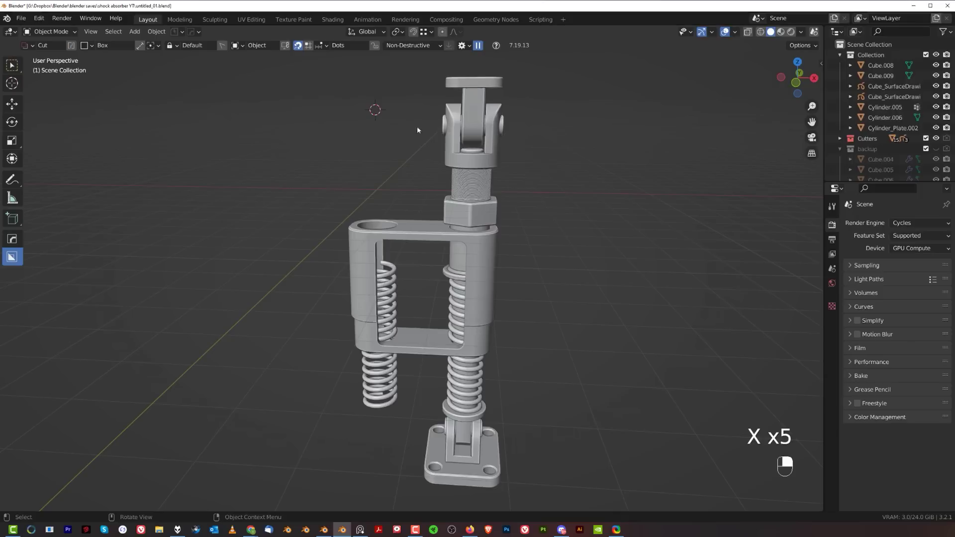
# Mirror the right absorber's top mount, fork with threaded shaft, hex nut and base bracket across the frame onto the left side.
pyautogui.click(472, 132)
pyautogui.keyDown('shift'); pyautogui.click(486, 217); pyautogui.keyUp('shift')
pyautogui.keyDown('shift'); pyautogui.moveTo(486, 216); pyautogui.dragTo(463, 127, button='middle'); pyautogui.keyUp('shift')
pyautogui.keyDown('shift'); pyautogui.click(445, 171); pyautogui.keyUp('shift')
pyautogui.hotkey('ctrl', 'z')
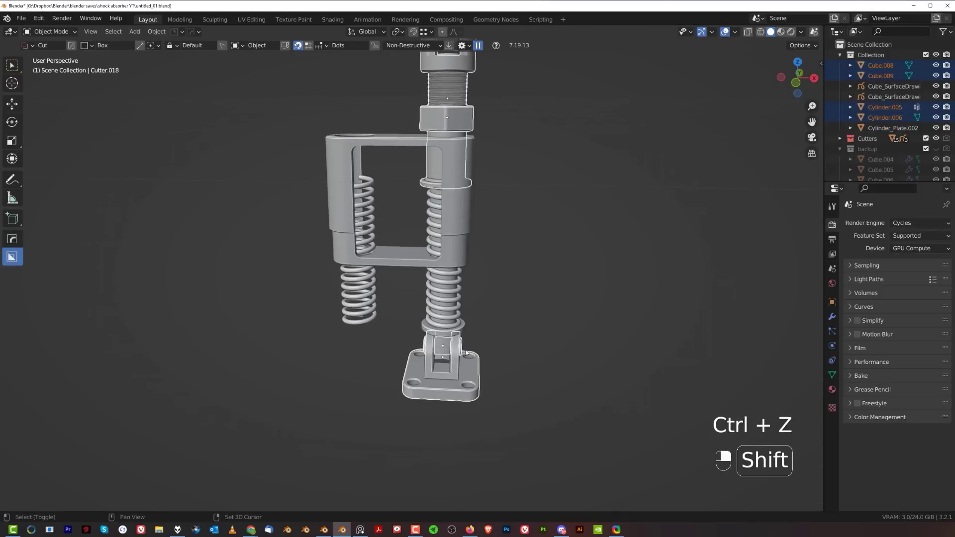
pyautogui.keyDown('shift'); pyautogui.click(478, 365); pyautogui.keyUp('shift')
pyautogui.keyDown('shift'); pyautogui.moveTo(504, 216); pyautogui.dragTo(395, 289, button='middle'); pyautogui.keyUp('shift')
pyautogui.keyDown('shift'); pyautogui.click(384, 434); pyautogui.keyUp('shift')
pyautogui.moveTo(385, 202); pyautogui.dragTo(357, 198, button='middle')
pyautogui.keyDown('shift'); pyautogui.moveTo(357, 198); pyautogui.dragTo(382, 232, button='middle'); pyautogui.keyUp('shift')
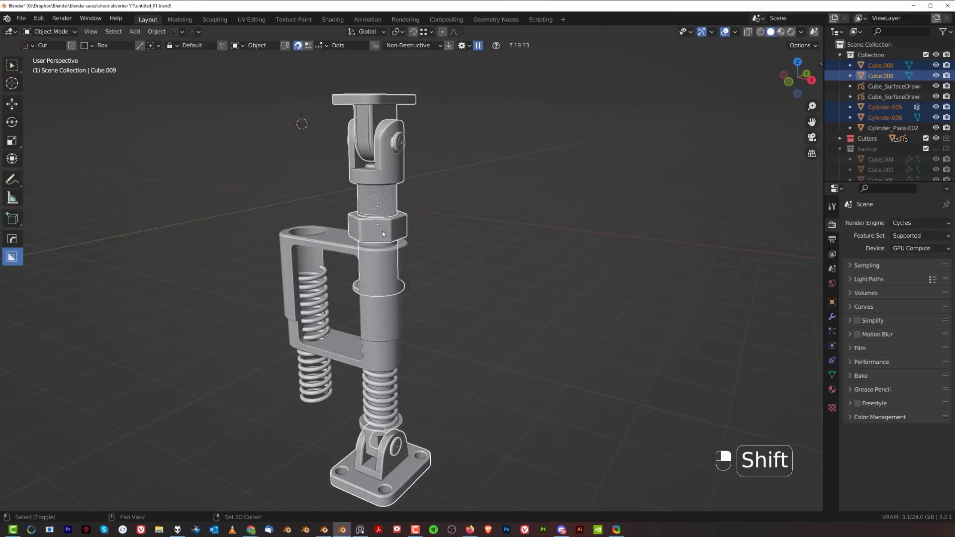
pyautogui.press('g')
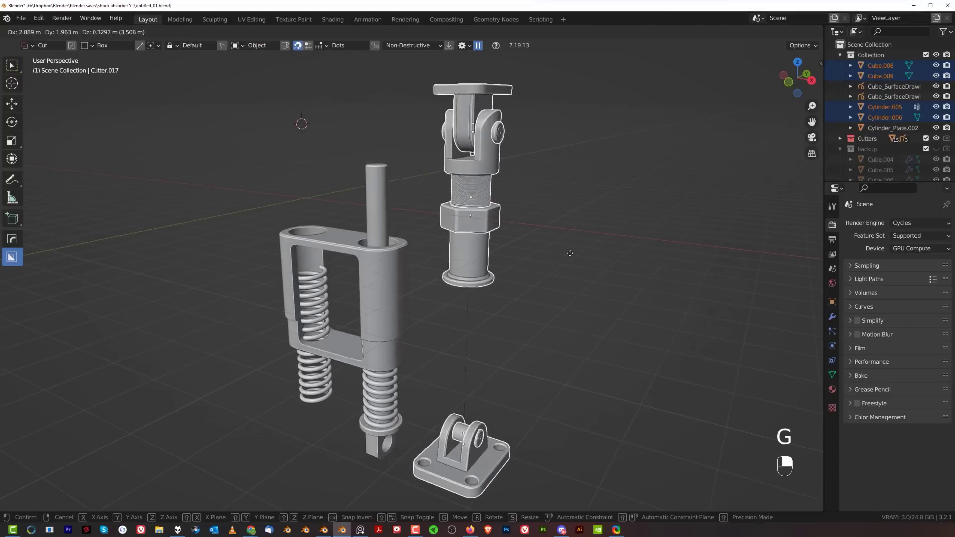
pyautogui.rightClick(569, 252)
pyautogui.moveTo(398, 238); pyautogui.dragTo(489, 222, button='middle')
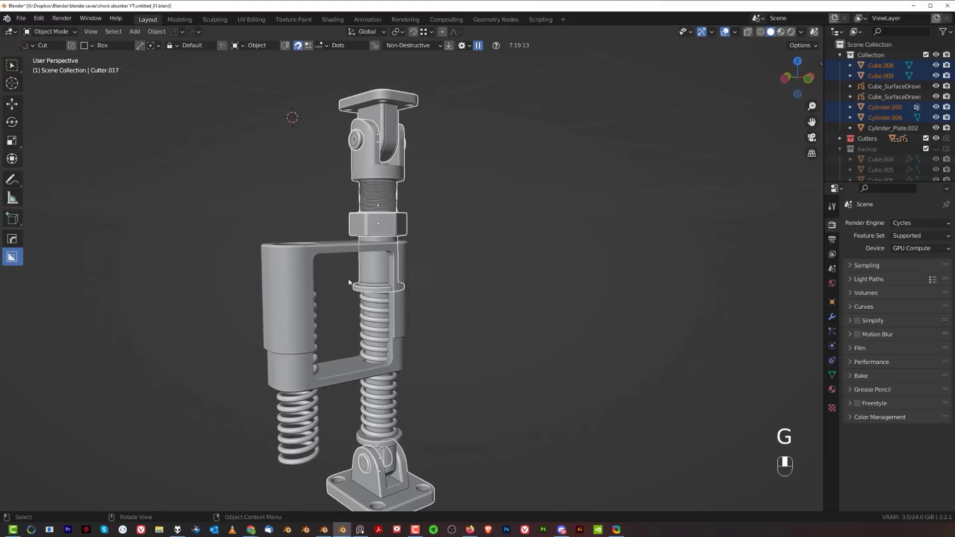
pyautogui.hotkey('alt', 'x')
pyautogui.click(398, 312)
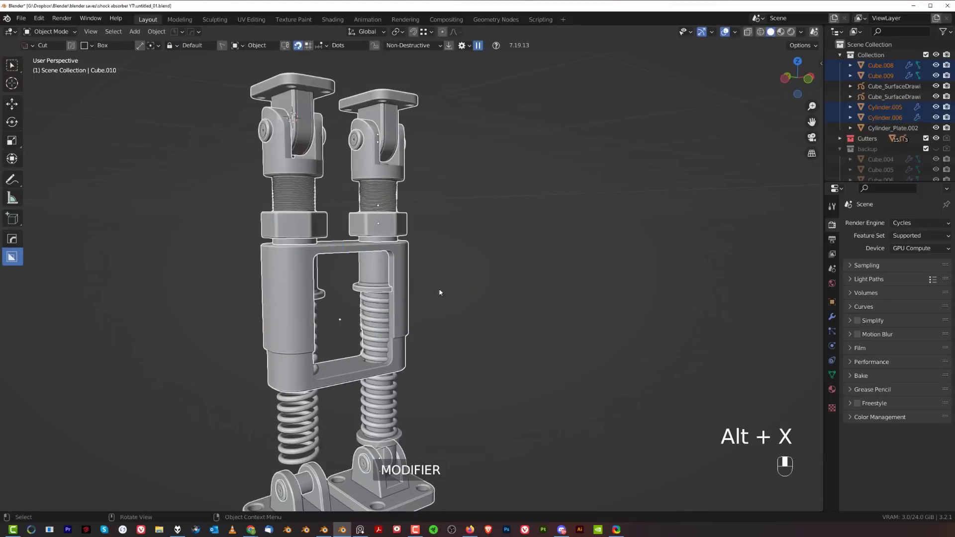
pyautogui.moveTo(439, 294)
pyautogui.mouseDown(button='middle')
pyautogui.moveTo(430, 254)
pyautogui.moveTo(452, 279)
pyautogui.moveTo(424, 311)
pyautogui.moveTo(432, 309)
pyautogui.mouseUp(button='middle')
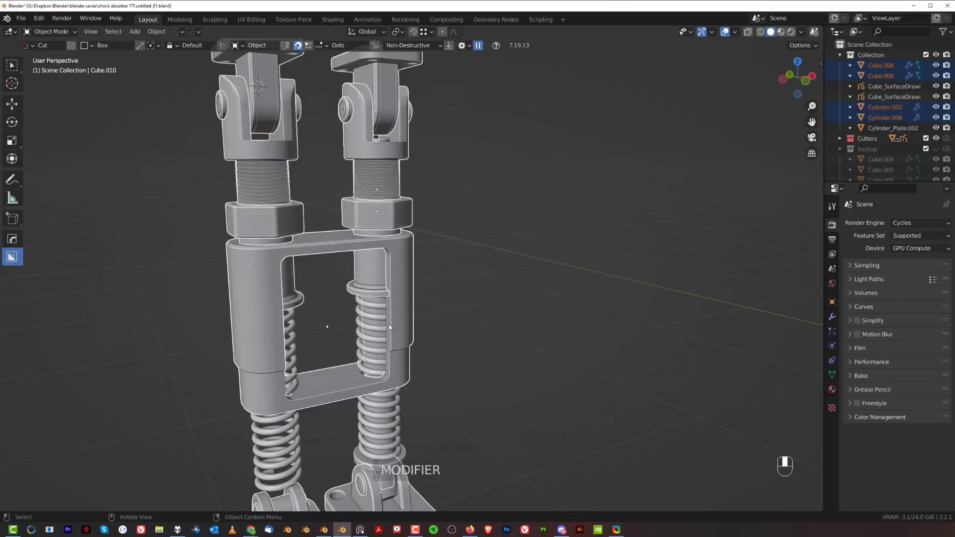
# Mirror the right absorber's inner rod with its lower collar along X across the frame.
pyautogui.click(384, 323)
pyautogui.click(384, 324)
pyautogui.click(373, 319)
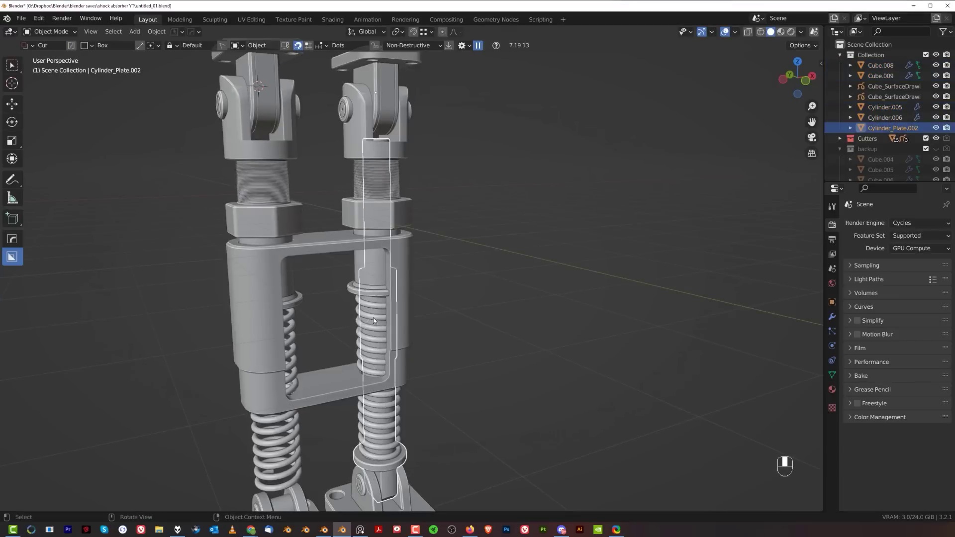
pyautogui.scroll(-4, 373, 318)
pyautogui.keyDown('shift'); pyautogui.click(402, 260); pyautogui.keyUp('shift')
pyautogui.hotkey('alt', 'x')
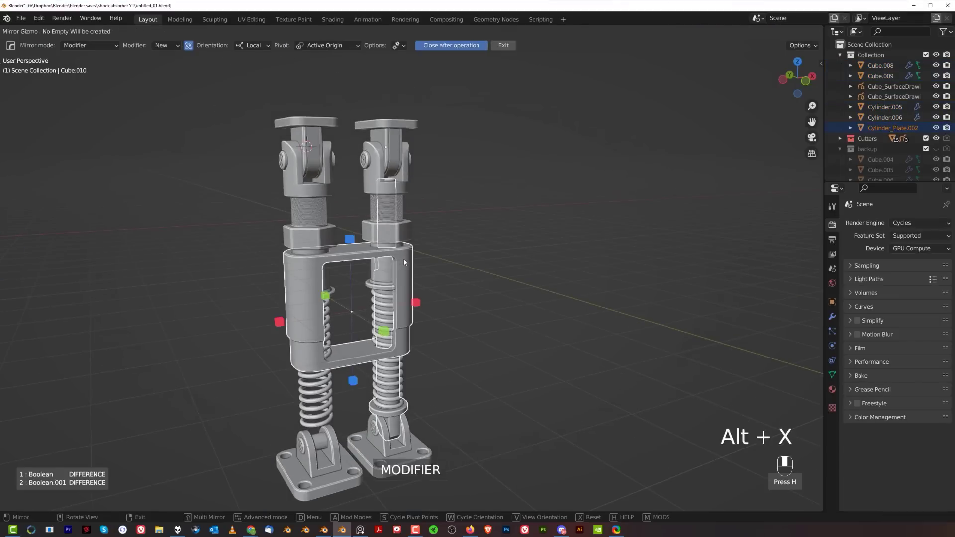
pyautogui.click(416, 303)
pyautogui.moveTo(471, 267); pyautogui.dragTo(439, 267, button='middle')
# Apply the frame's modifiers with Smart Apply.
pyautogui.scroll(2, 440, 267)
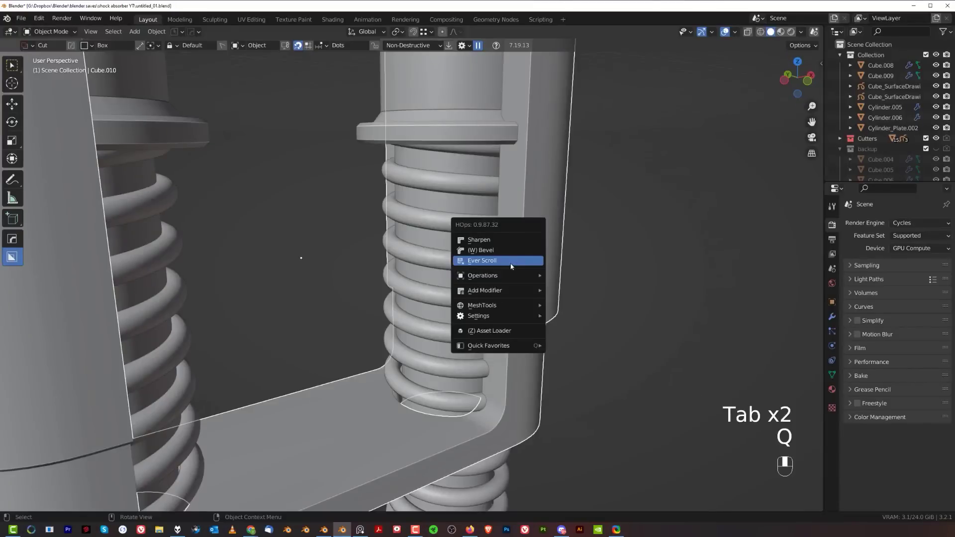
pyautogui.moveTo(521, 280)
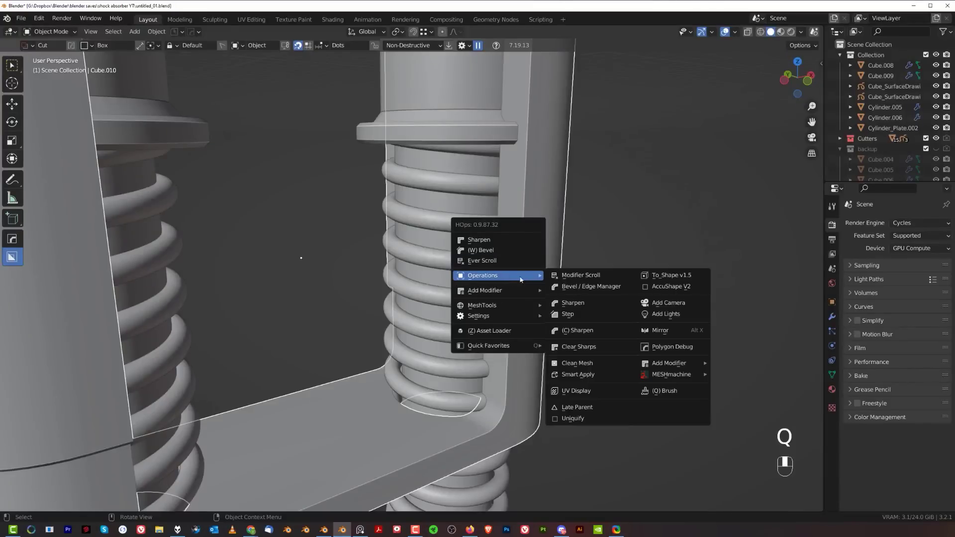
pyautogui.click(586, 376)
pyautogui.scroll(-2, 535, 371)
pyautogui.keyDown('shift'); pyautogui.moveTo(527, 318); pyautogui.dragTo(522, 251, button='middle'); pyautogui.keyUp('shift')
pyautogui.scroll(2, 512, 237)
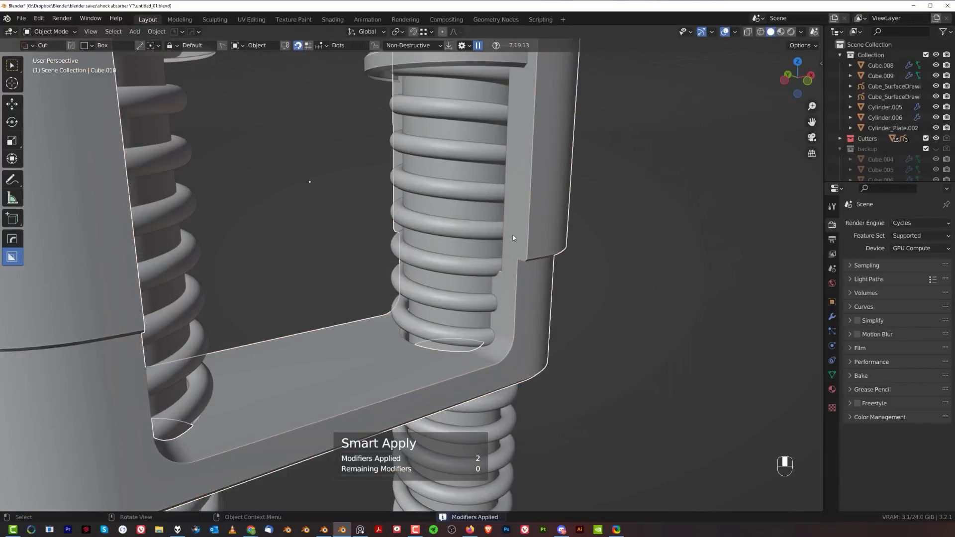
# Mark the front inner edge path of the frame's lower crossbar as sharp in Edit Mode.
pyautogui.press('Tab')
pyautogui.moveTo(522, 306); pyautogui.dragTo(521, 283, button='middle')
pyautogui.moveTo(496, 320); pyautogui.dragTo(211, 319, button='middle')
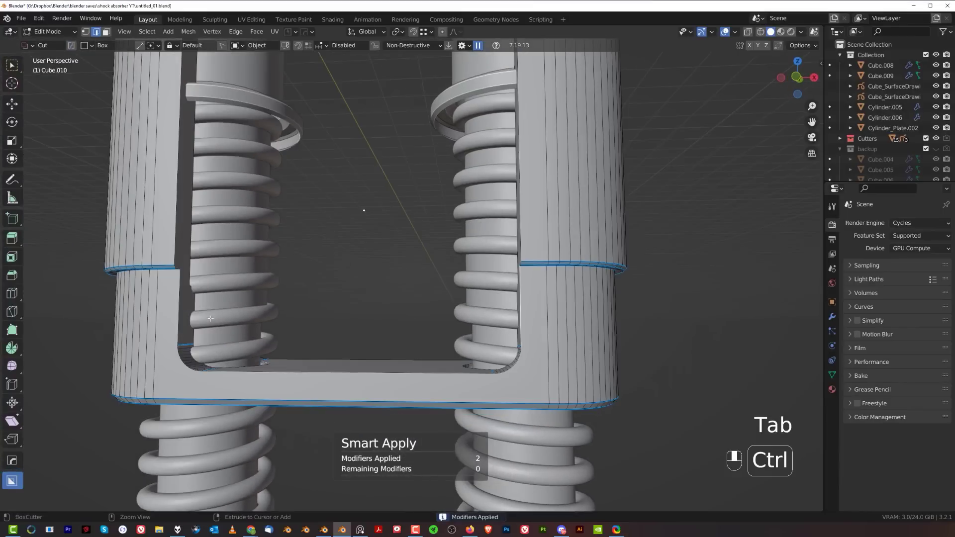
pyautogui.keyDown('ctrl'); pyautogui.click(180, 295); pyautogui.keyUp('ctrl')
pyautogui.press('q')
pyautogui.click(208, 186)
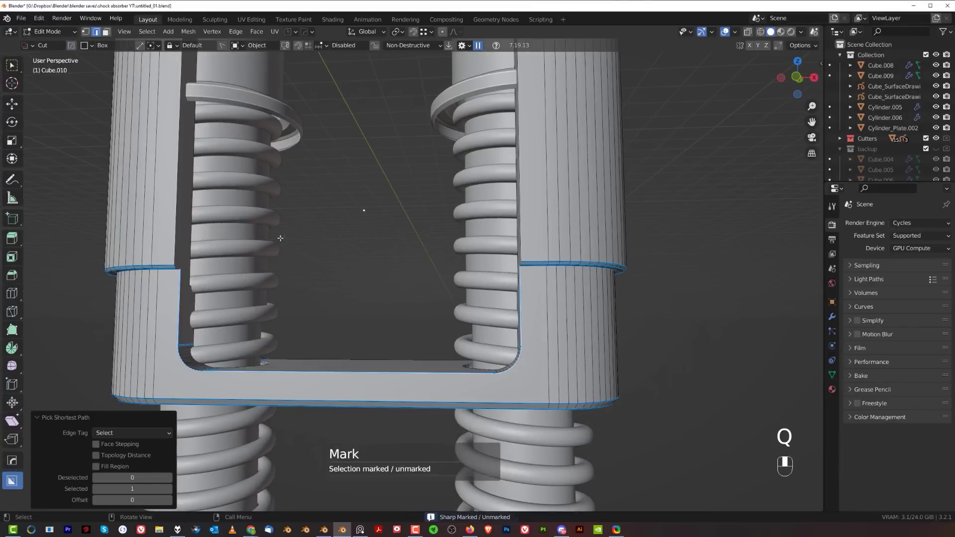
pyautogui.moveTo(279, 237); pyautogui.dragTo(328, 254, button='middle')
pyautogui.hotkey('ctrl', 'b')
pyautogui.rightClick(444, 214)
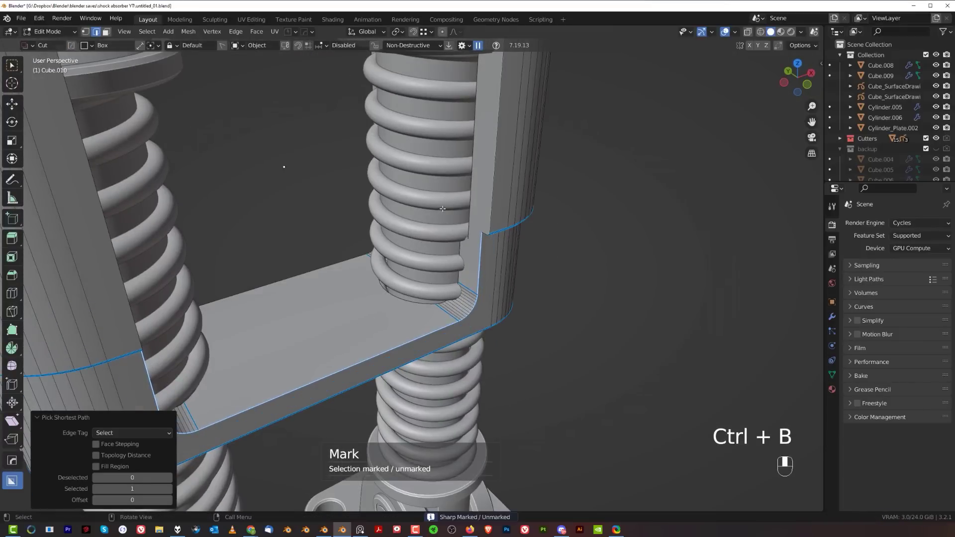
pyautogui.hotkey('ctrl', 'b')
pyautogui.rightClick(473, 308)
# Isolate the frame and knife-cut a connecting edge from the opening's step corner to the vertical edge of the bore.
pyautogui.scroll(3, 575, 255)
pyautogui.press('/')
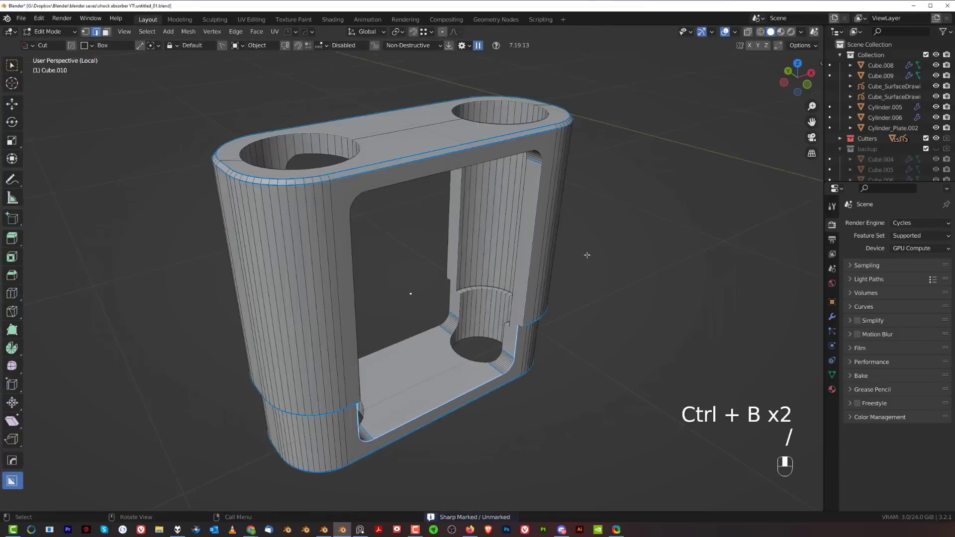
pyautogui.moveTo(587, 254); pyautogui.dragTo(597, 229, button='middle')
pyautogui.scroll(2, 587, 318)
pyautogui.keyDown('shift'); pyautogui.moveTo(587, 349); pyautogui.dragTo(567, 308, button='middle'); pyautogui.keyUp('shift')
pyautogui.scroll(4, 563, 328)
pyautogui.press('Tab')
pyautogui.click(507, 313)
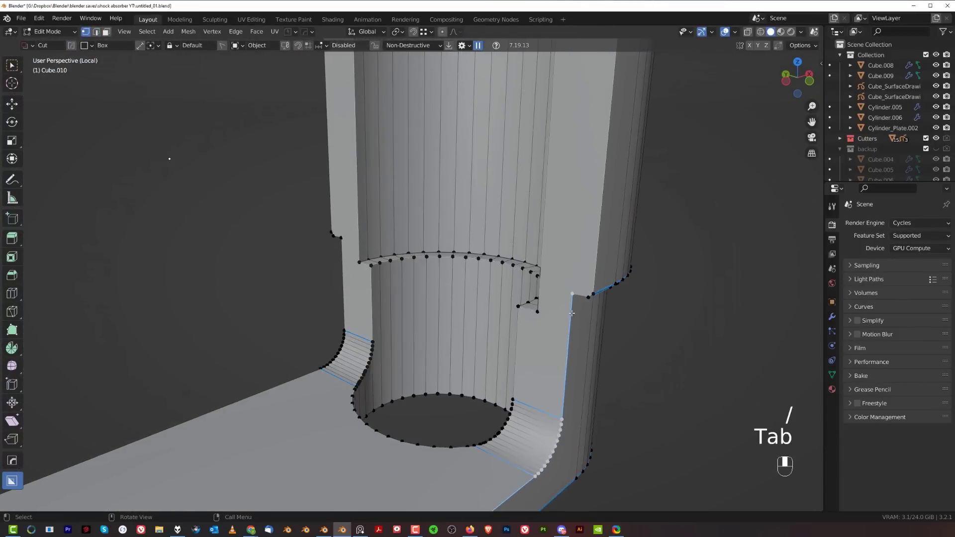
pyautogui.press('k')
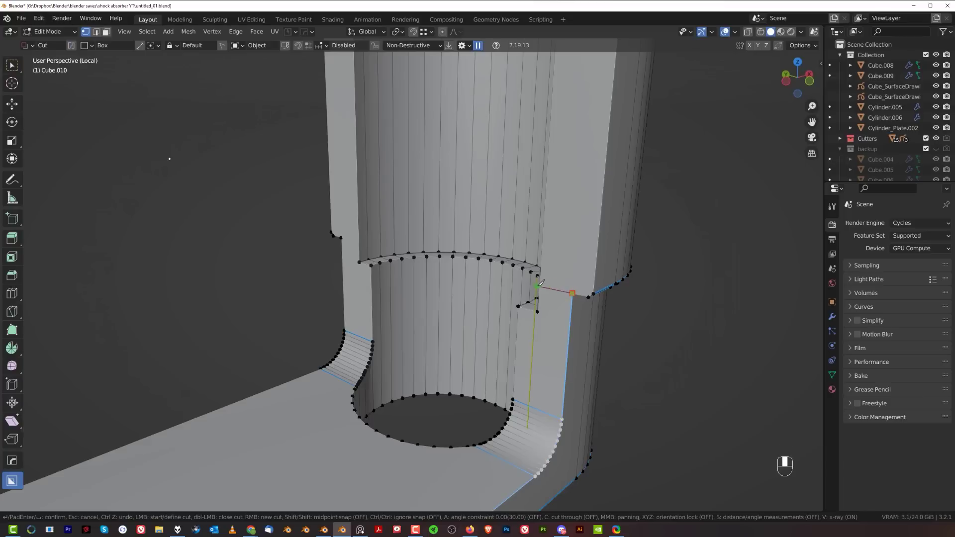
pyautogui.scroll(3, 547, 286)
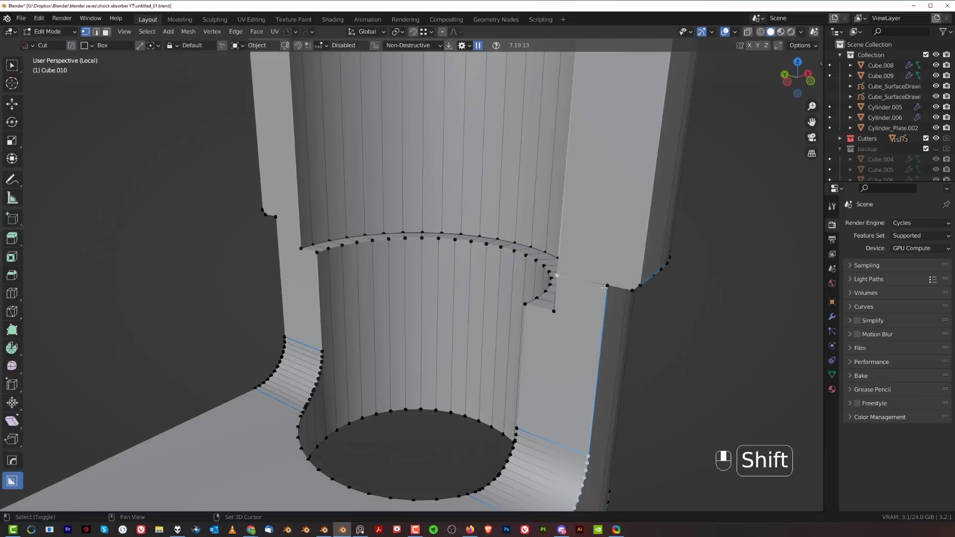
# Align the two end vertices of the new cut edge with each other.
pyautogui.keyDown('shift'); pyautogui.moveTo(546, 287); pyautogui.dragTo(529, 202, button='middle'); pyautogui.keyUp('shift')
pyautogui.hotkey('alt', 'a')
pyautogui.hotkey('ctrl', 'z')
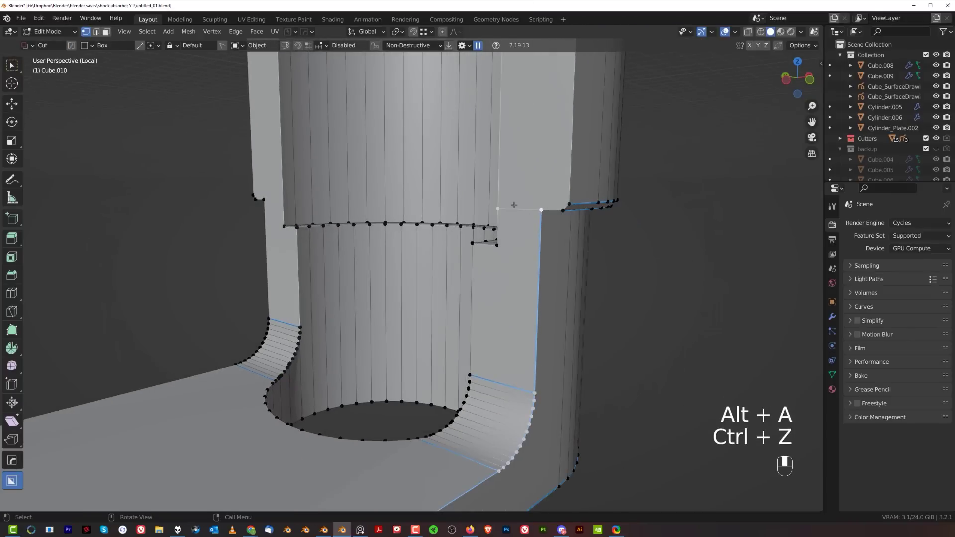
pyautogui.hotkey('alt', 'a')
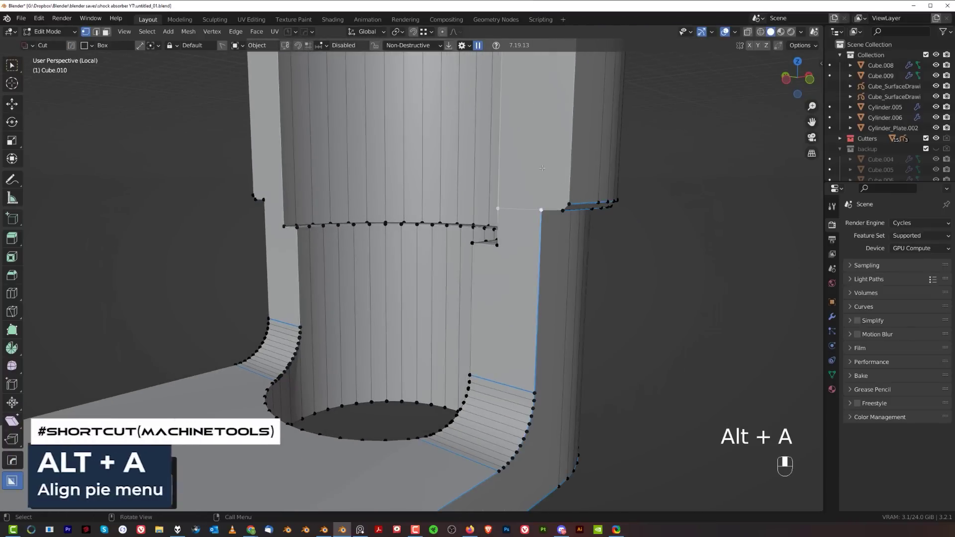
# Symmetrize the frame's mesh along both horizontal axes.
pyautogui.scroll(-2, 479, 252)
pyautogui.moveTo(488, 227); pyautogui.dragTo(455, 250, button='middle')
pyautogui.moveTo(318, 274); pyautogui.dragTo(440, 287, button='middle')
pyautogui.moveTo(439, 287); pyautogui.dragTo(328, 272, button='middle')
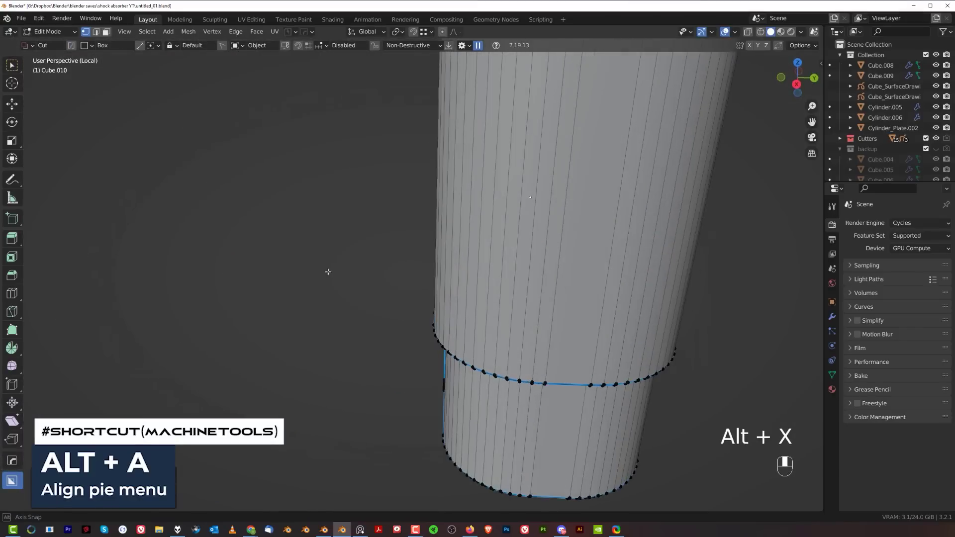
pyautogui.moveTo(453, 276); pyautogui.dragTo(555, 286, button='middle')
# Bevel the inner edge path along the frame's lower crossbar with a width of 0.0286 m and one segment.
pyautogui.press('Tab')
pyautogui.keyDown('shift'); pyautogui.moveTo(550, 348); pyautogui.dragTo(642, 199, button='middle'); pyautogui.keyUp('shift')
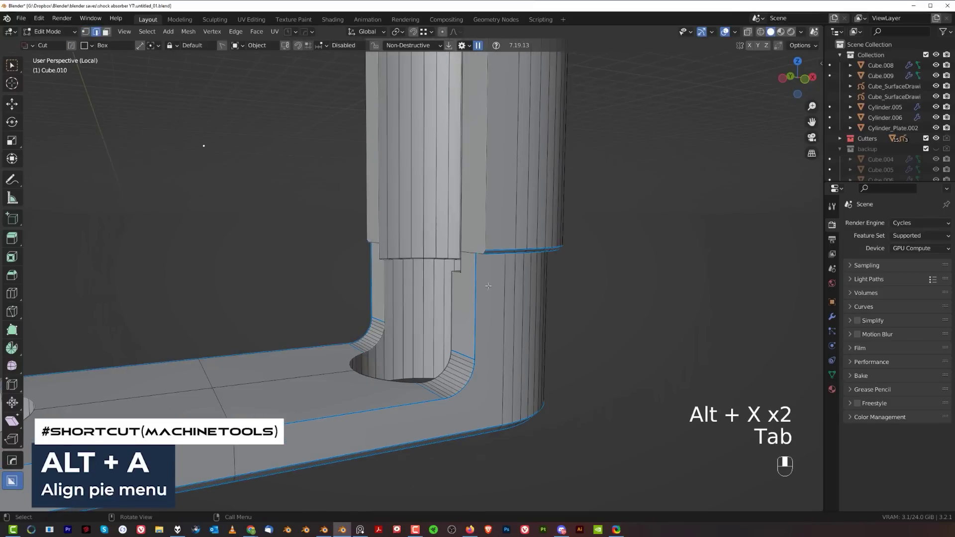
pyautogui.moveTo(410, 316); pyautogui.dragTo(565, 292, button='middle')
pyautogui.scroll(-2, 439, 299)
pyautogui.keyDown('ctrl'); pyautogui.click(344, 294); pyautogui.keyUp('ctrl')
pyautogui.scroll(2, 497, 249)
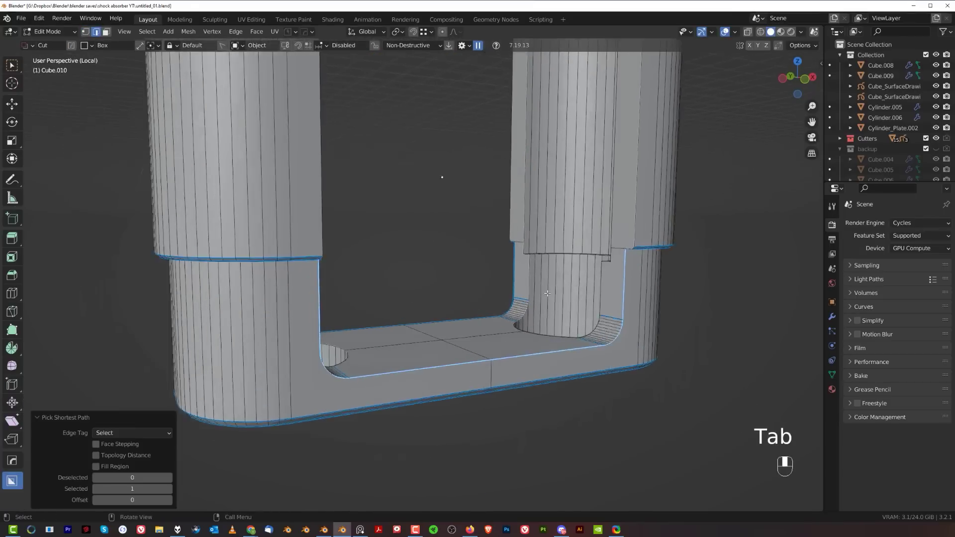
pyautogui.keyDown('shift'); pyautogui.moveTo(675, 191); pyautogui.dragTo(571, 191, button='middle'); pyautogui.keyUp('shift')
pyautogui.scroll(4, 571, 191)
pyautogui.scroll(-3, 571, 192)
pyautogui.hotkey('ctrl', 'b')
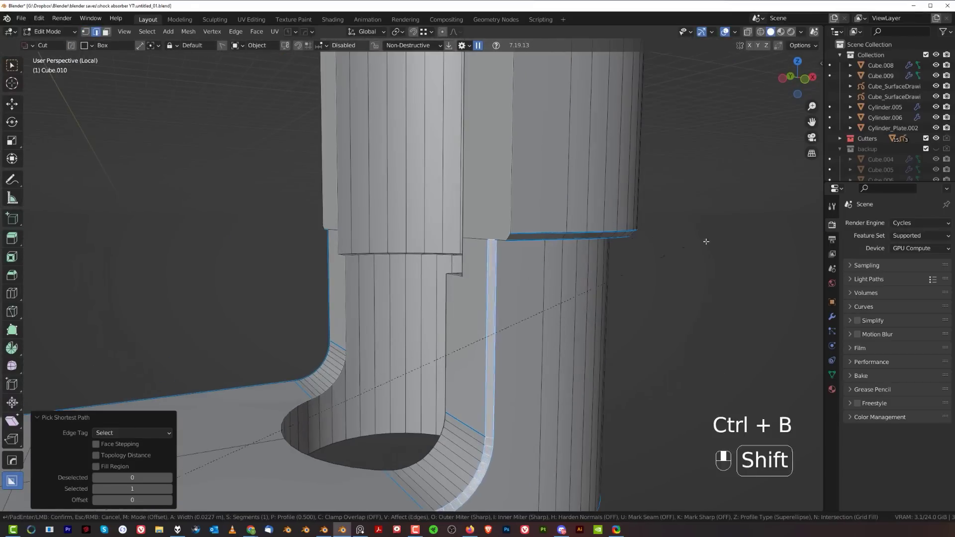
pyautogui.click(647, 252)
pyautogui.scroll(-3, 647, 252)
# Mark the edge path around the upper part of the frame's window opening as sharp.
pyautogui.moveTo(642, 249); pyautogui.dragTo(536, 260, button='middle')
pyautogui.moveTo(418, 279); pyautogui.dragTo(457, 283, button='middle')
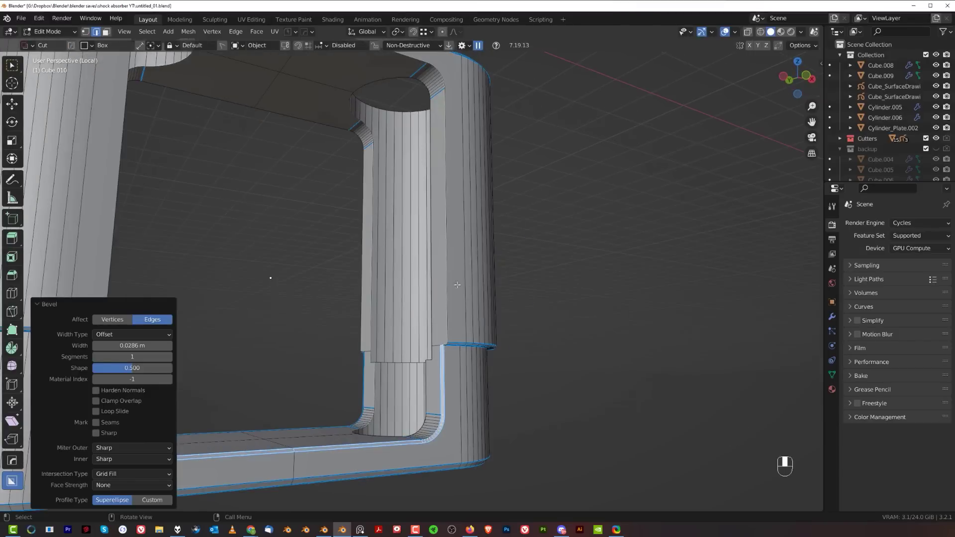
pyautogui.click(452, 278)
pyautogui.keyDown('shift'); pyautogui.moveTo(270, 308); pyautogui.dragTo(341, 284, button='middle'); pyautogui.keyUp('shift')
pyautogui.keyDown('ctrl'); pyautogui.click(172, 349); pyautogui.keyUp('ctrl')
pyautogui.scroll(3, 342, 283)
pyautogui.press('q')
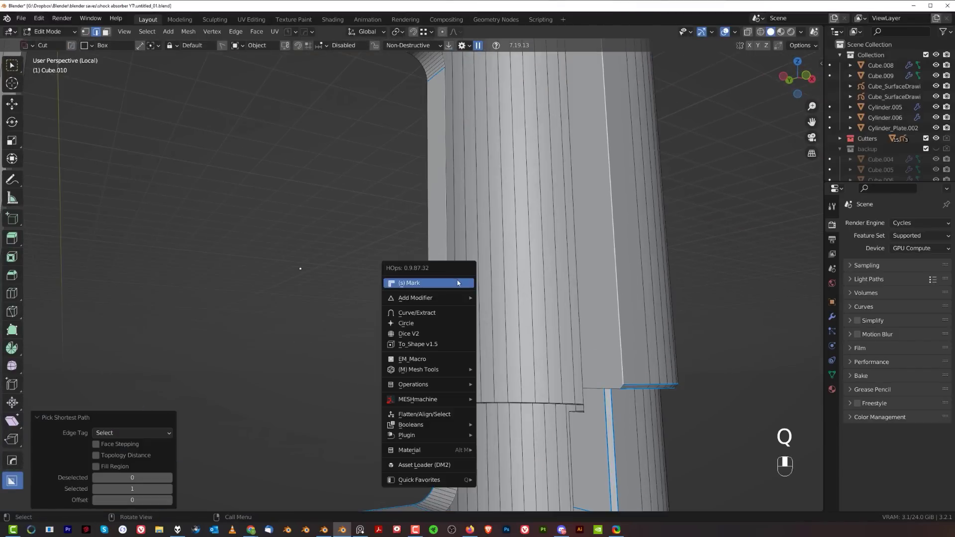
pyautogui.click(458, 283)
# Bevel the upper window opening's edge path with a width of 0.0124 m and one segment.
pyautogui.scroll(-1, 458, 269)
pyautogui.keyDown('shift'); pyautogui.moveTo(458, 248); pyautogui.dragTo(269, 220, button='middle'); pyautogui.keyUp('shift')
pyautogui.scroll(2, 493, 205)
pyautogui.hotkey('ctrl', 'b')
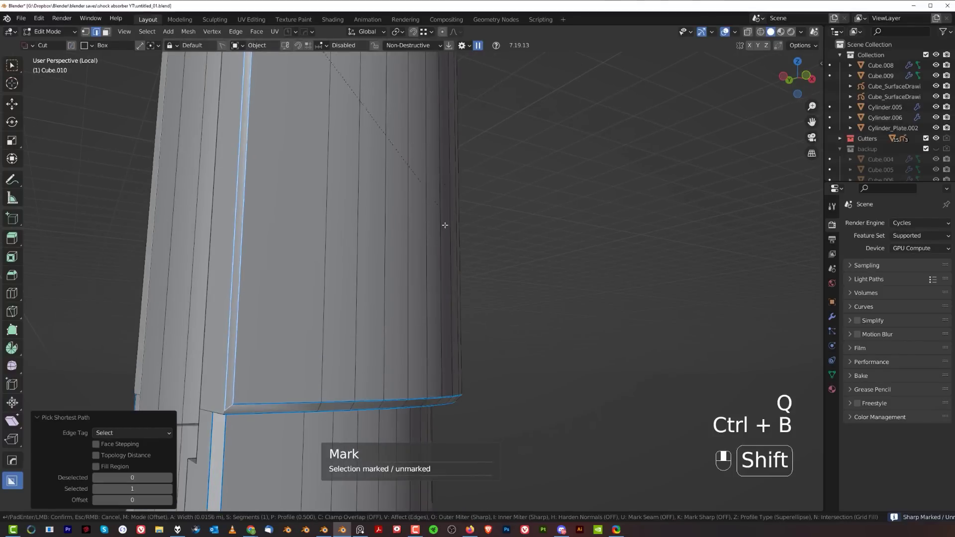
pyautogui.click(424, 225)
# Mirror the new bevels to the frame's opposite face and return to Object Mode with the full assembly shown.
pyautogui.moveTo(425, 224); pyautogui.dragTo(321, 251, button='middle')
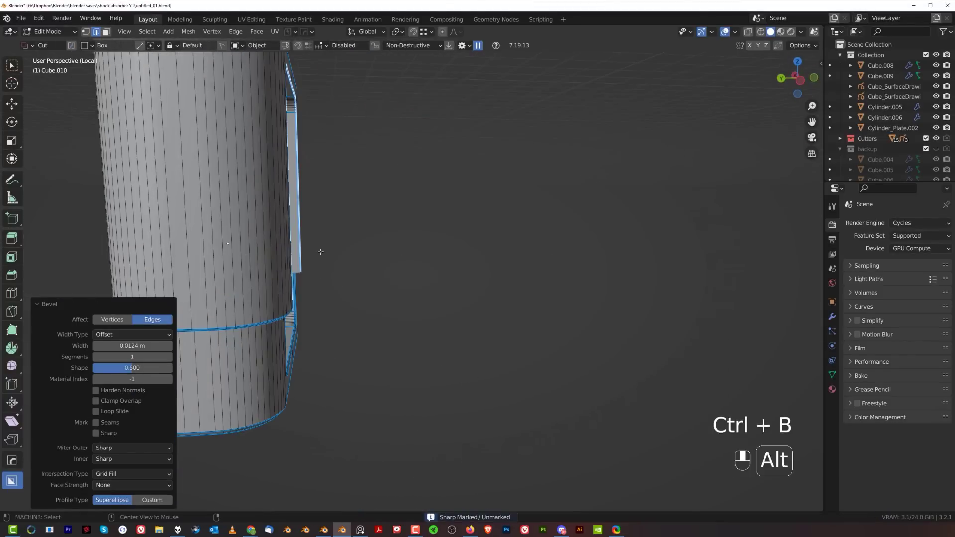
pyautogui.hotkey('alt', 'x')
pyautogui.press('Tab')
pyautogui.scroll(-5, 369, 258)
pyautogui.moveTo(398, 219); pyautogui.dragTo(320, 214, button='middle')
pyautogui.press('/')
pyautogui.scroll(-3, 455, 287)
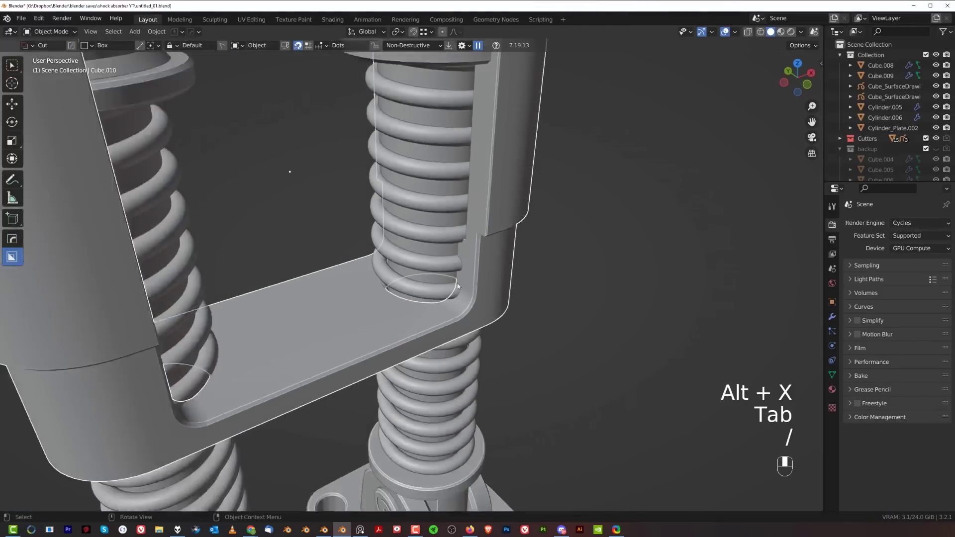
pyautogui.scroll(-2, 458, 287)
pyautogui.click(603, 231)
pyautogui.scroll(-2, 587, 232)
pyautogui.moveTo(490, 249); pyautogui.dragTo(411, 260, button='middle')
pyautogui.scroll(4, 411, 259)
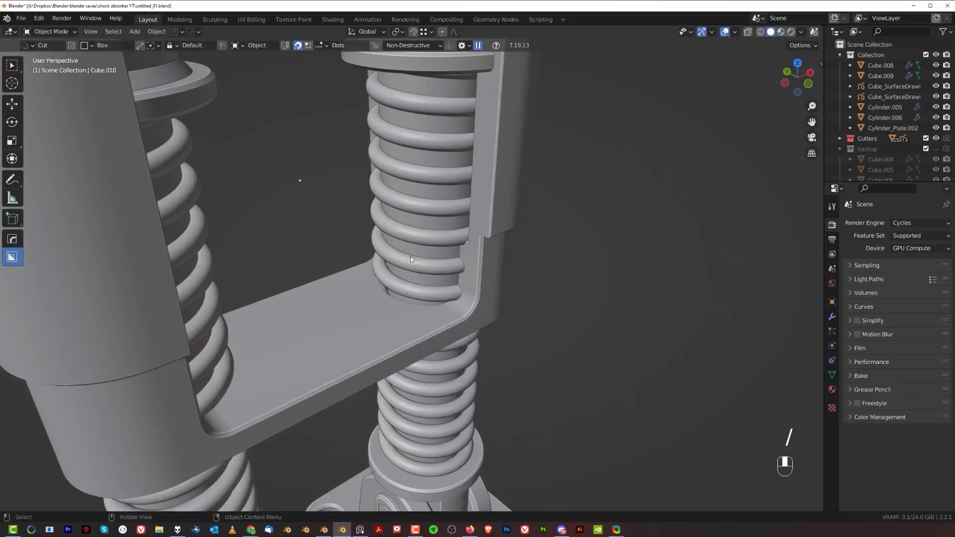
# Isolate the frame in local view and mark the inner edge path around the lower cylinder cutout as sharp.
pyautogui.press('Tab')
pyautogui.scroll(3, 433, 332)
pyautogui.rightClick(432, 333)
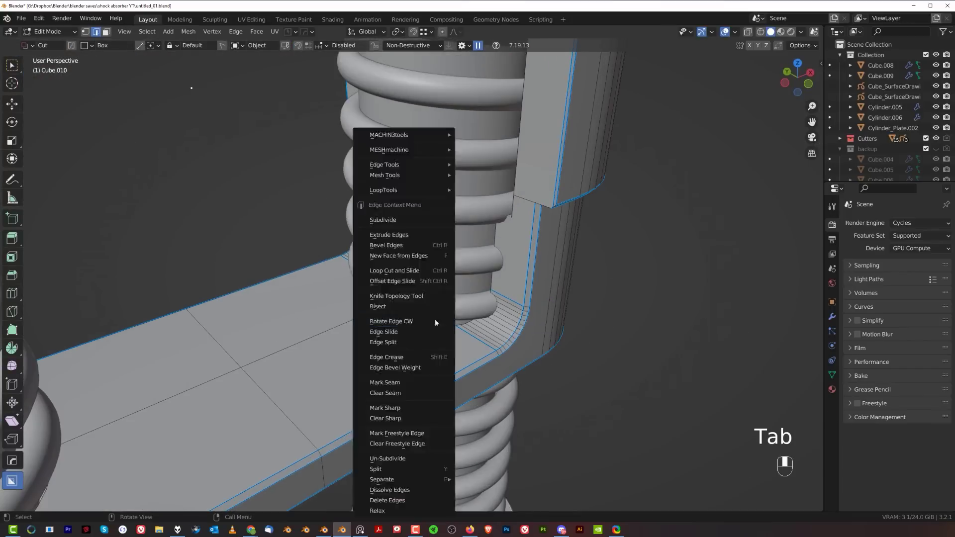
pyautogui.press('/')
pyautogui.scroll(5, 423, 232)
pyautogui.keyDown('shift'); pyautogui.moveTo(424, 232); pyautogui.dragTo(316, 330, button='middle'); pyautogui.keyUp('shift')
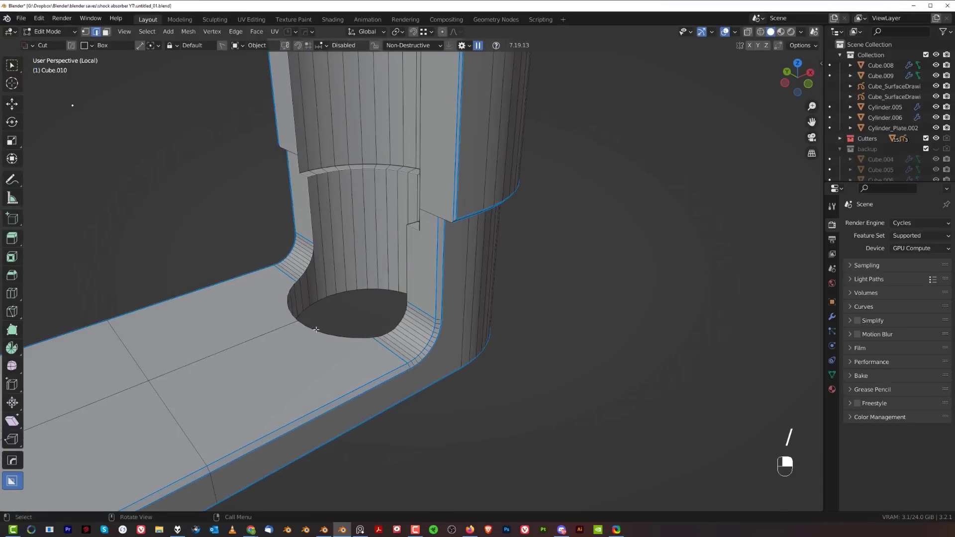
pyautogui.keyDown('alt'); pyautogui.click(323, 335); pyautogui.keyUp('alt')
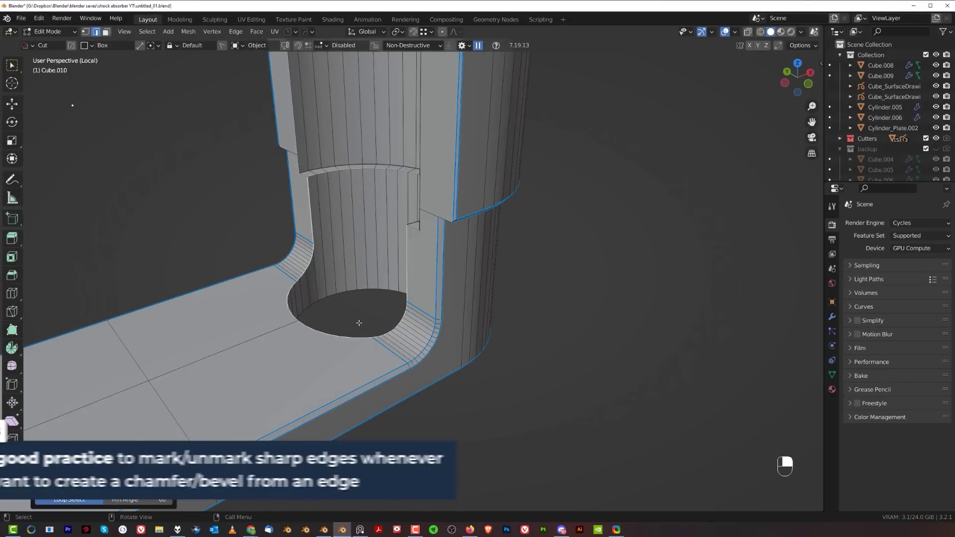
pyautogui.press('q')
pyautogui.click(356, 287)
# Bevel the lower cutout's edge path with a width of about 0.0355 m and one segment, and symmetrize it along X.
pyautogui.hotkey('ctrl', 'b')
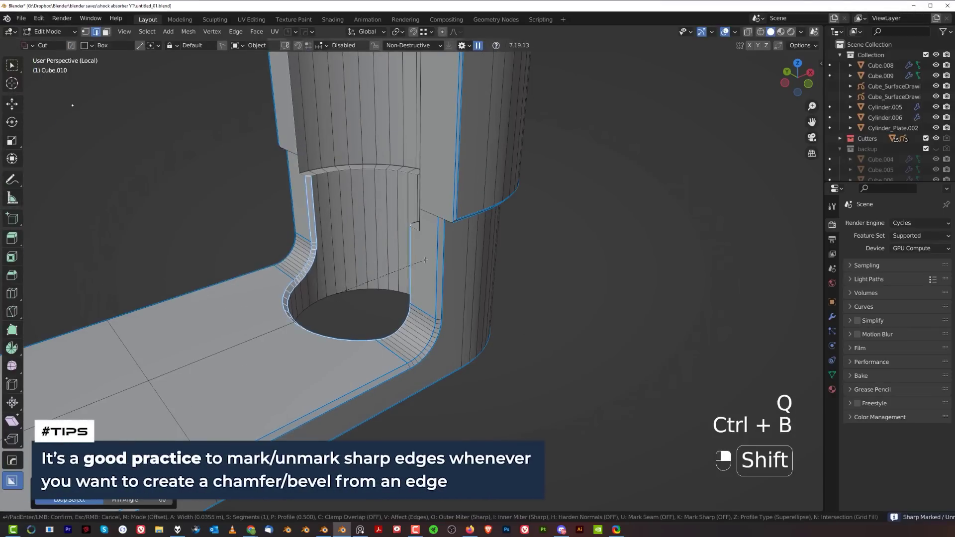
pyautogui.click(425, 259)
pyautogui.scroll(-6, 390, 326)
pyautogui.hotkey('alt', 'x')
# Select the edge path around the frame's upper cylinder cutout and mark it as sharp.
pyautogui.moveTo(390, 326); pyautogui.dragTo(338, 219, button='middle')
pyautogui.scroll(5, 403, 239)
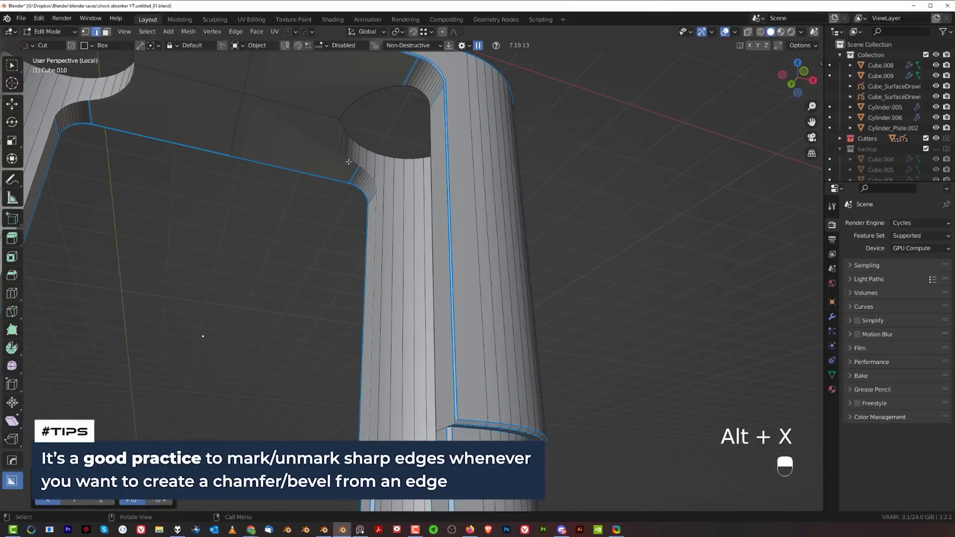
pyautogui.keyDown('alt'); pyautogui.click(350, 162); pyautogui.keyUp('alt')
pyautogui.scroll(-4, 362, 234)
pyautogui.moveTo(362, 234); pyautogui.dragTo(406, 242, button='middle')
pyautogui.press('q')
pyautogui.click(406, 242)
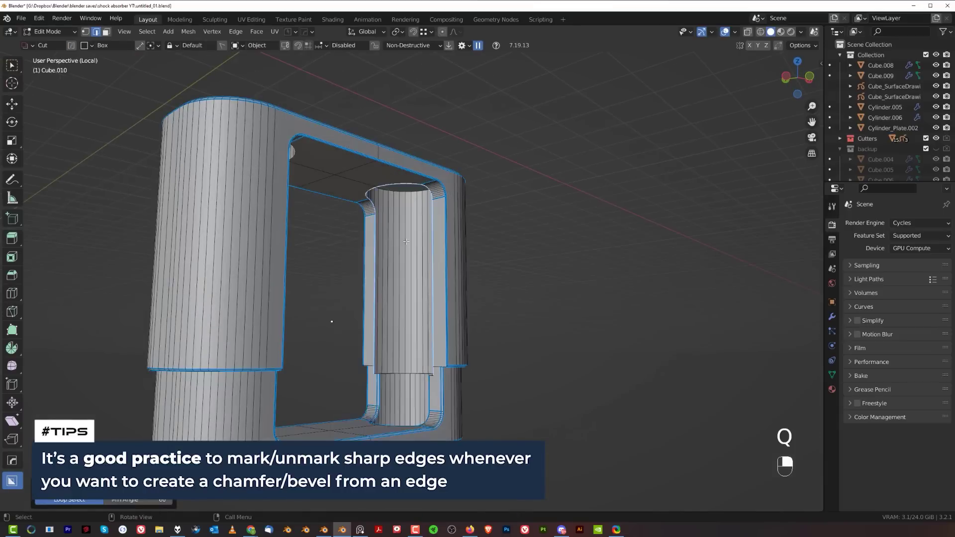
# Try to bevel the upper cutout's edge path with a width of 0.037 m, one segment and Loop Slide enabled.
pyautogui.scroll(4, 406, 242)
pyautogui.hotkey('ctrl', 'b')
pyautogui.click(423, 237)
pyautogui.scroll(-3, 316, 336)
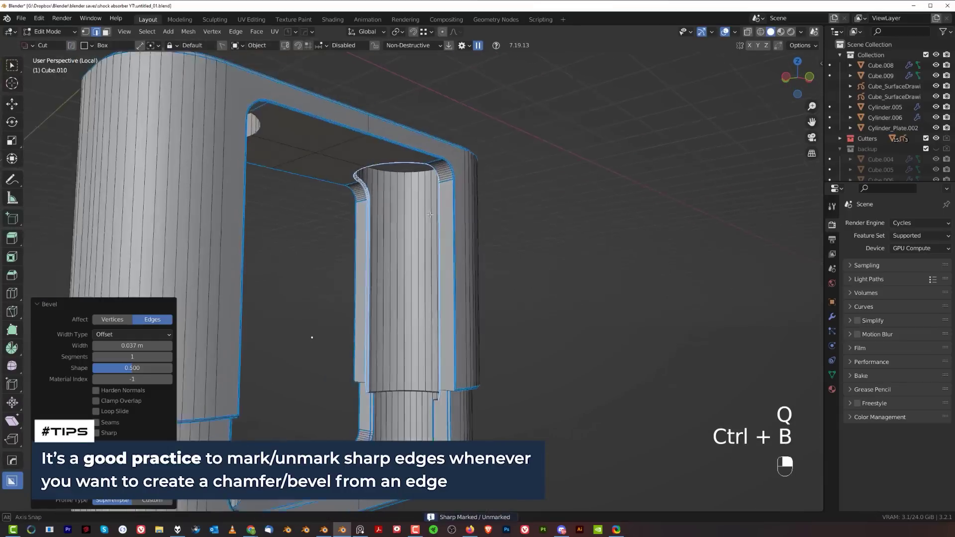
pyautogui.moveTo(315, 336); pyautogui.dragTo(326, 341, button='middle')
pyautogui.scroll(6, 333, 207)
pyautogui.moveTo(432, 226); pyautogui.dragTo(419, 169, button='middle')
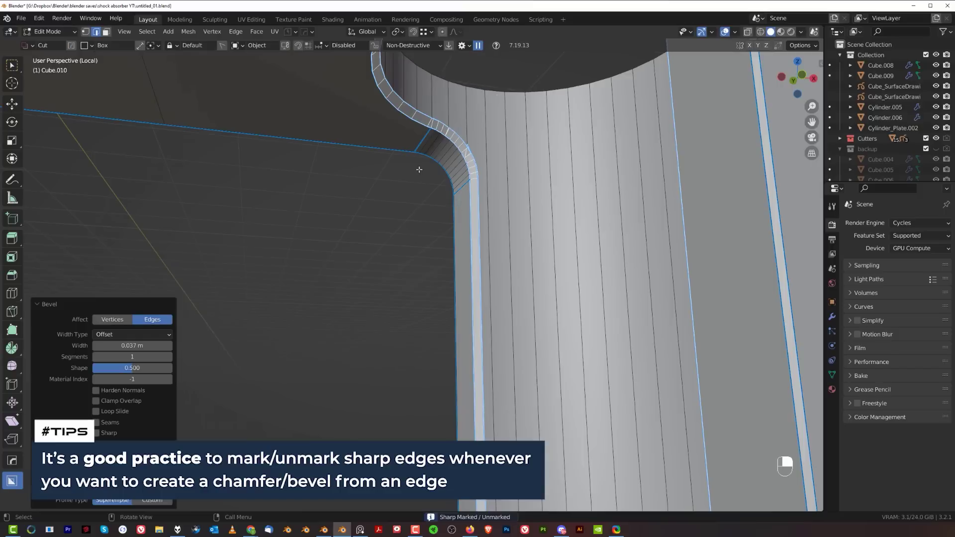
pyautogui.click(96, 412)
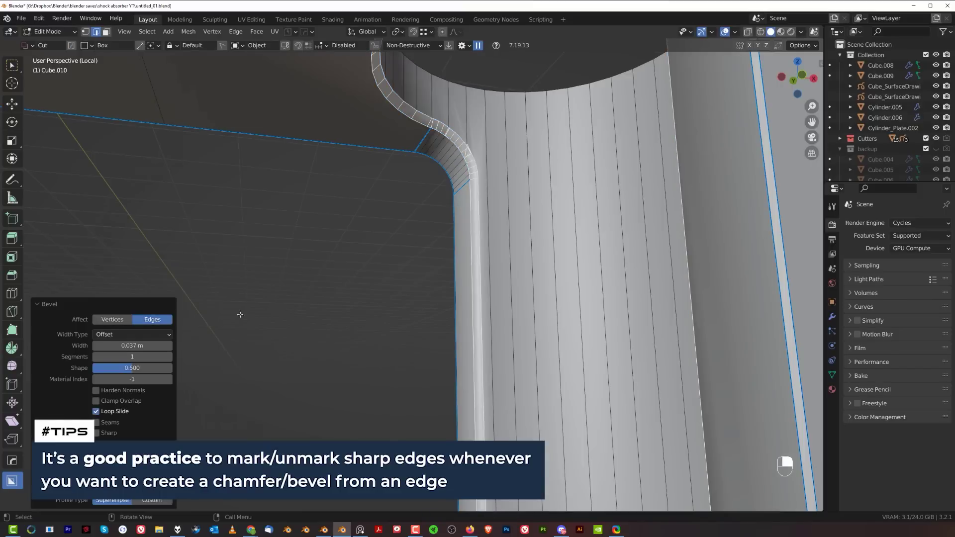
pyautogui.keyDown('shift'); pyautogui.moveTo(241, 315); pyautogui.dragTo(473, 288, button='middle'); pyautogui.keyUp('shift')
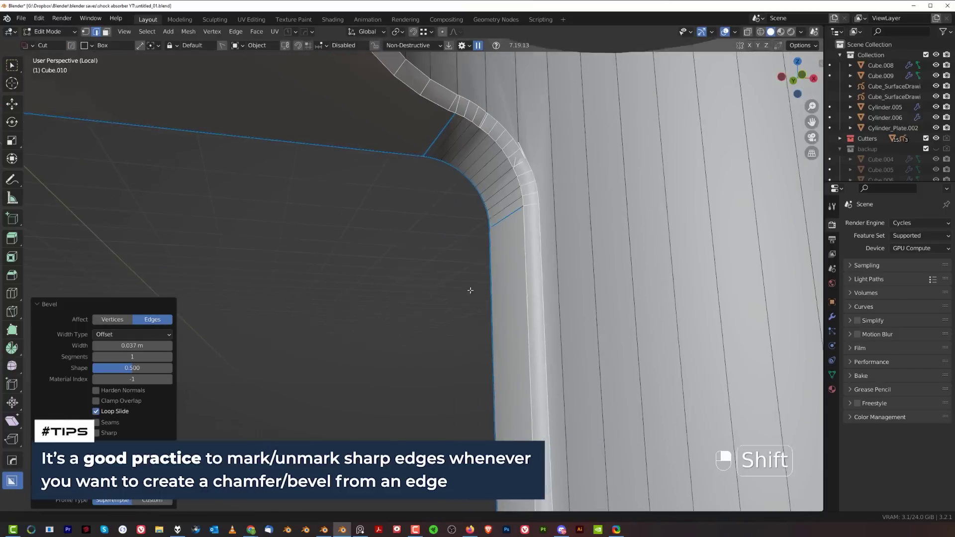
pyautogui.click(97, 412)
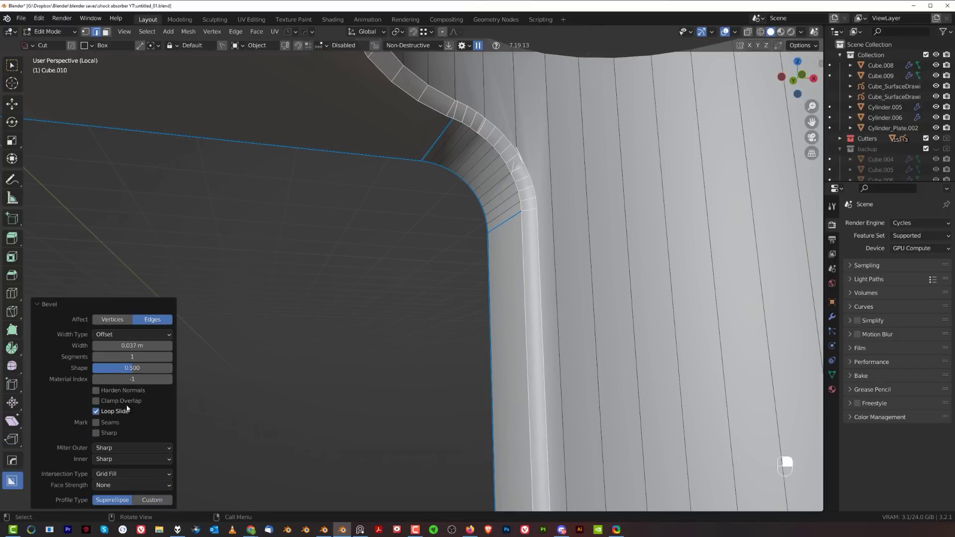
pyautogui.keyDown('shift'); pyautogui.moveTo(127, 409); pyautogui.dragTo(442, 284, button='middle'); pyautogui.keyUp('shift')
pyautogui.hotkey('ctrl', 'z')
# Mark the upper cutout's edge path as sharp again and merge close vertices on its rounded corner at their center.
pyautogui.press('q')
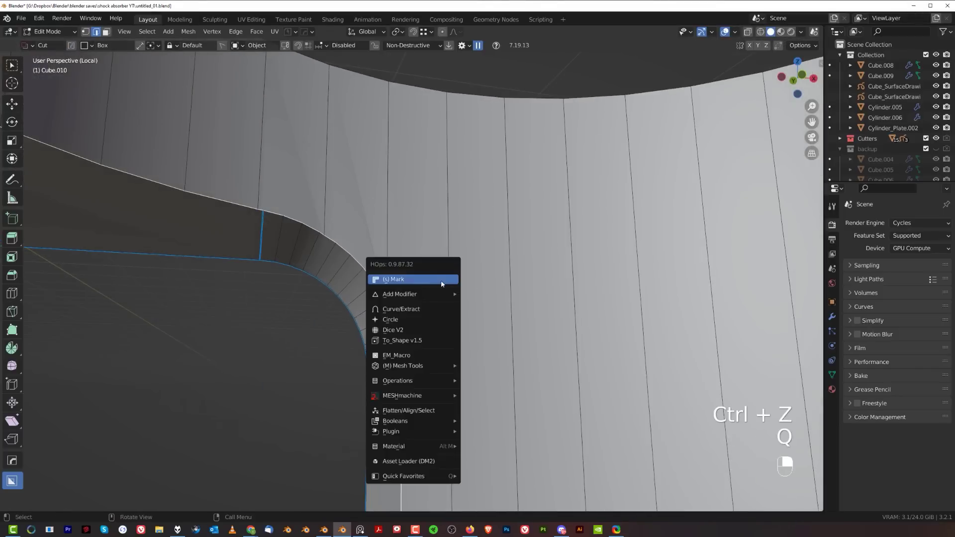
pyautogui.click(441, 284)
pyautogui.scroll(4, 423, 271)
pyautogui.press('Tab')
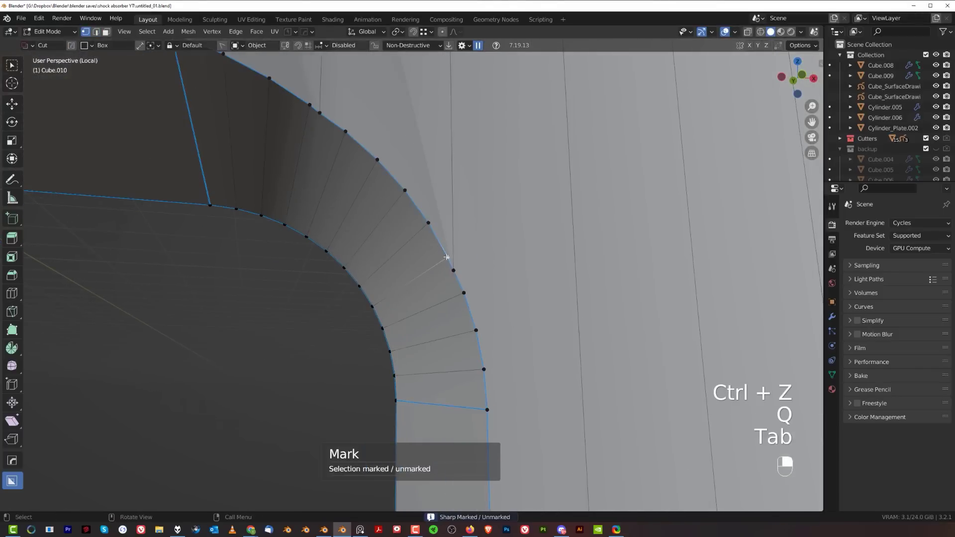
pyautogui.hotkey('shift', '1')
pyautogui.scroll(-12, 468, 253)
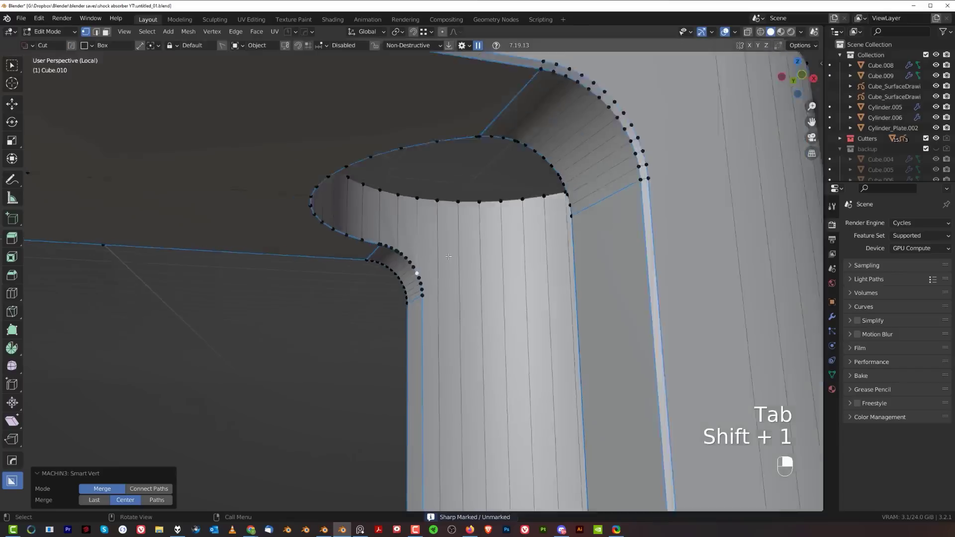
# Add loop cuts along both wall sections inside the upper cylinder hole, using factor -0.911 for the longer section.
pyautogui.moveTo(444, 273); pyautogui.dragTo(451, 253, button='middle')
pyautogui.scroll(5, 427, 278)
pyautogui.scroll(-5, 399, 232)
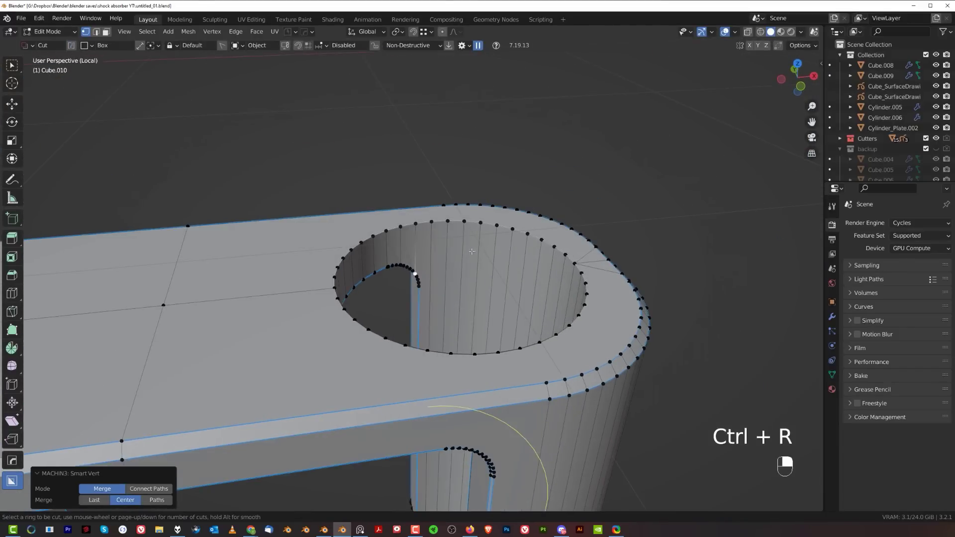
pyautogui.click(471, 251)
pyautogui.click(510, 112)
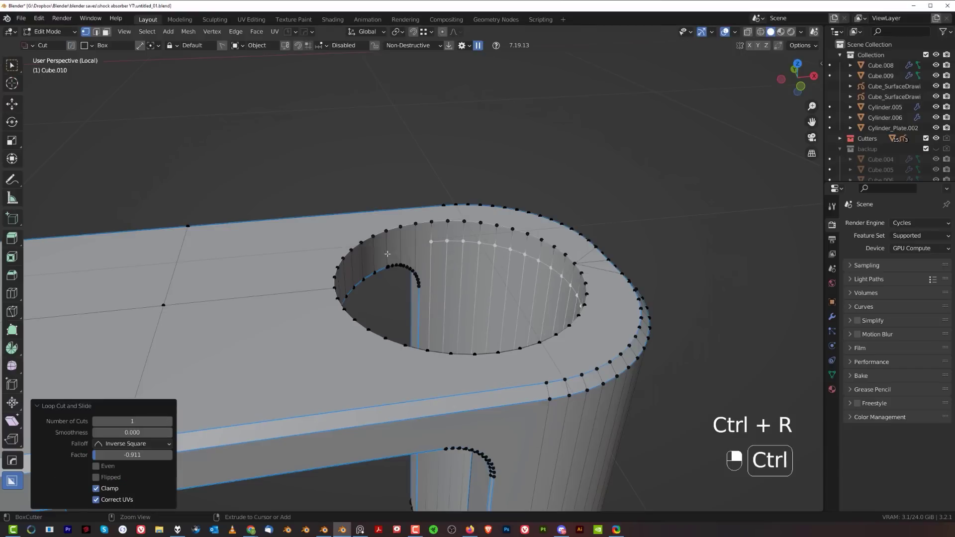
pyautogui.click(365, 257)
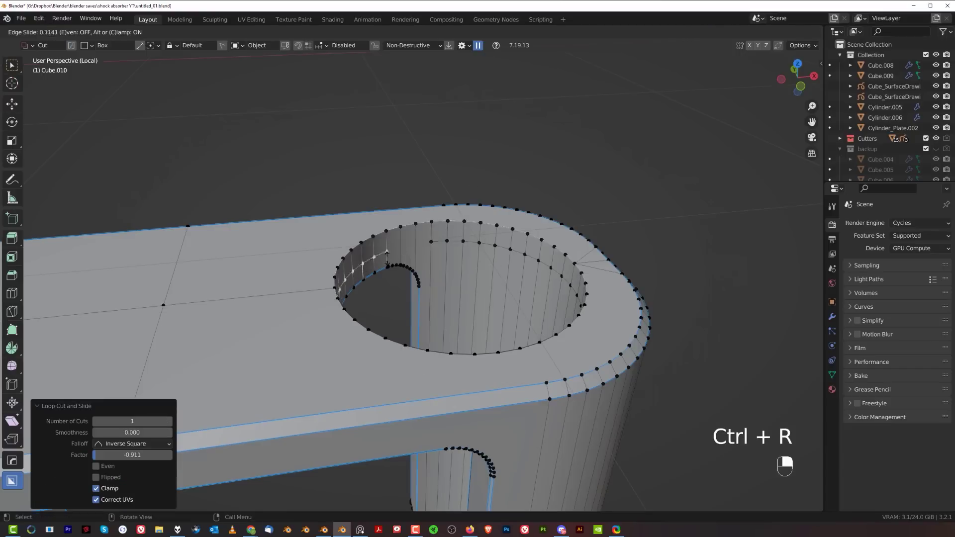
pyautogui.click(387, 252)
# Align the cut's vertices to the minimum world Z and connect them across the gap in the hole's wall.
pyautogui.scroll(3, 393, 252)
pyautogui.moveTo(411, 251); pyautogui.dragTo(506, 222, button='middle')
pyautogui.scroll(-4, 527, 323)
pyautogui.hotkey('alt', 'a')
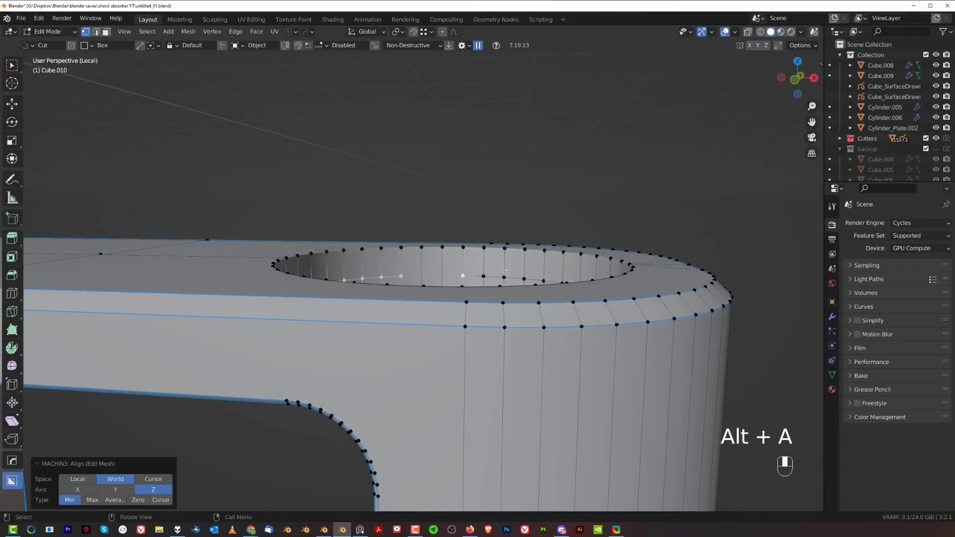
pyautogui.scroll(3, 504, 269)
pyautogui.moveTo(504, 269); pyautogui.dragTo(435, 286, button='middle')
pyautogui.keyDown('shift'); pyautogui.click(401, 248); pyautogui.keyUp('shift')
pyautogui.press('j')
pyautogui.scroll(-5, 426, 266)
pyautogui.scroll(5, 361, 216)
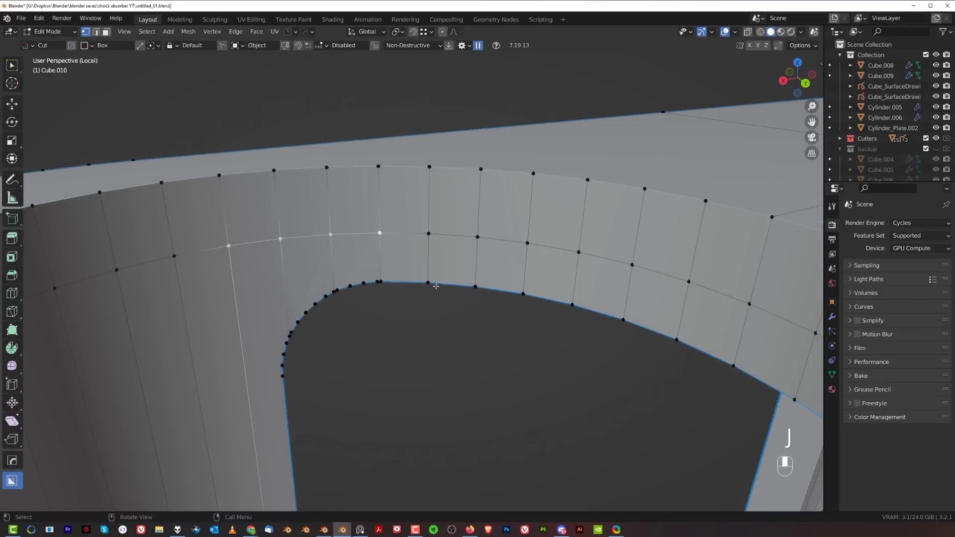
# Move the hole wall's new edge loop about 0.1045 m down along global Z, just above the cutout's curved edge.
pyautogui.press('g')
pyautogui.press('g')
pyautogui.click(444, 233)
pyautogui.press('g')
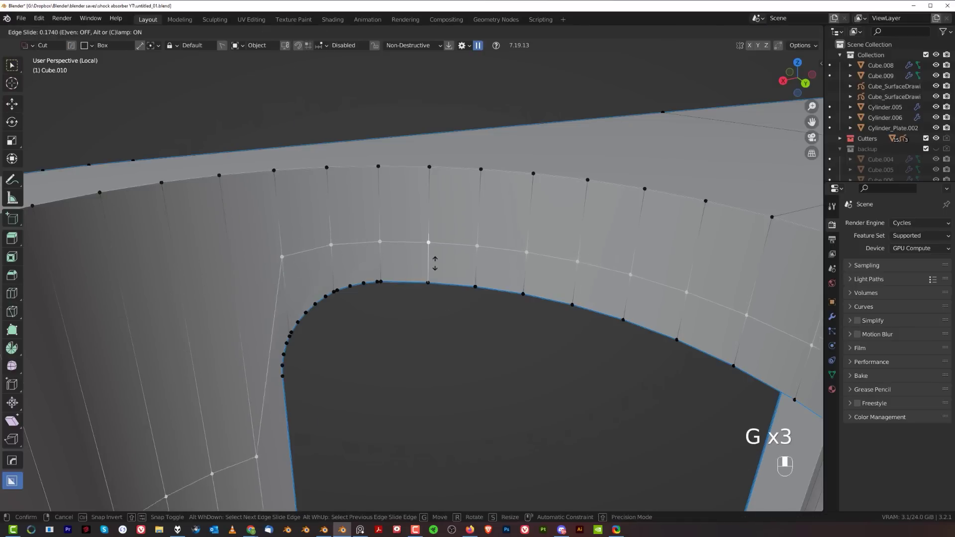
pyautogui.press('g')
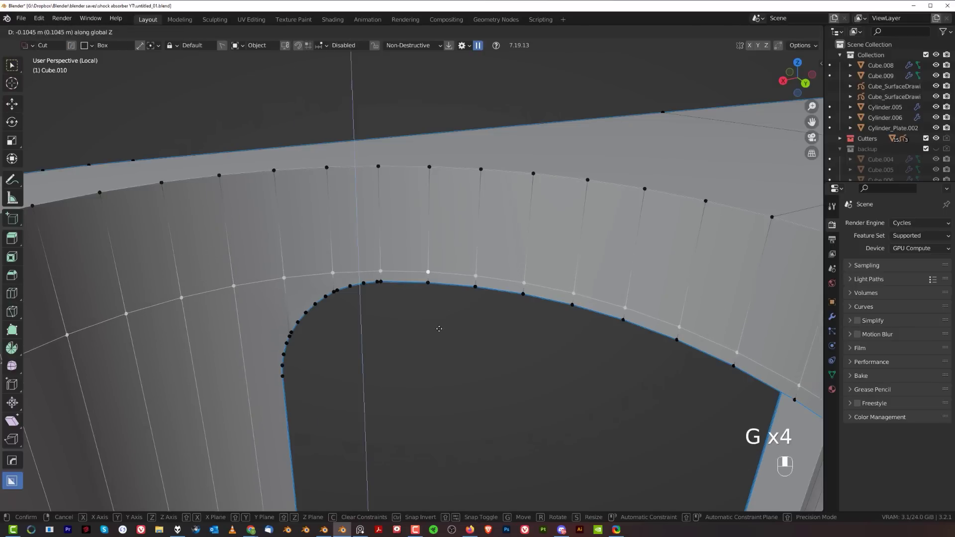
pyautogui.click(439, 329)
# Merge the two close vertex pairs on the upper cutout's rounded corner at their centers.
pyautogui.scroll(3, 359, 316)
pyautogui.keyDown('shift'); pyautogui.moveTo(330, 312); pyautogui.dragTo(436, 282, button='middle'); pyautogui.keyUp('shift')
pyautogui.scroll(3, 437, 267)
pyautogui.click(366, 273)
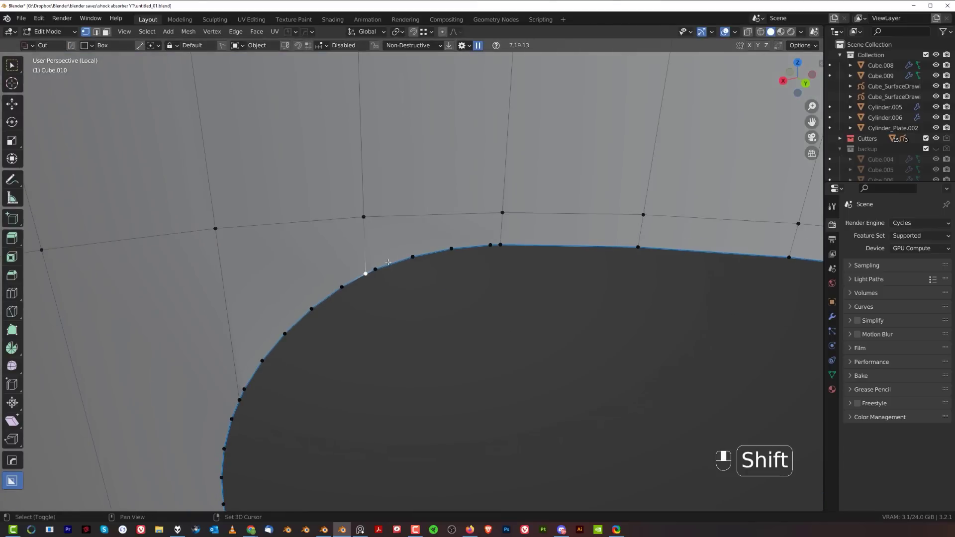
pyautogui.hotkey('shift', '1')
pyautogui.moveTo(373, 275); pyautogui.dragTo(389, 365, button='middle')
pyautogui.hotkey('shift', '1')
pyautogui.scroll(-5, 443, 358)
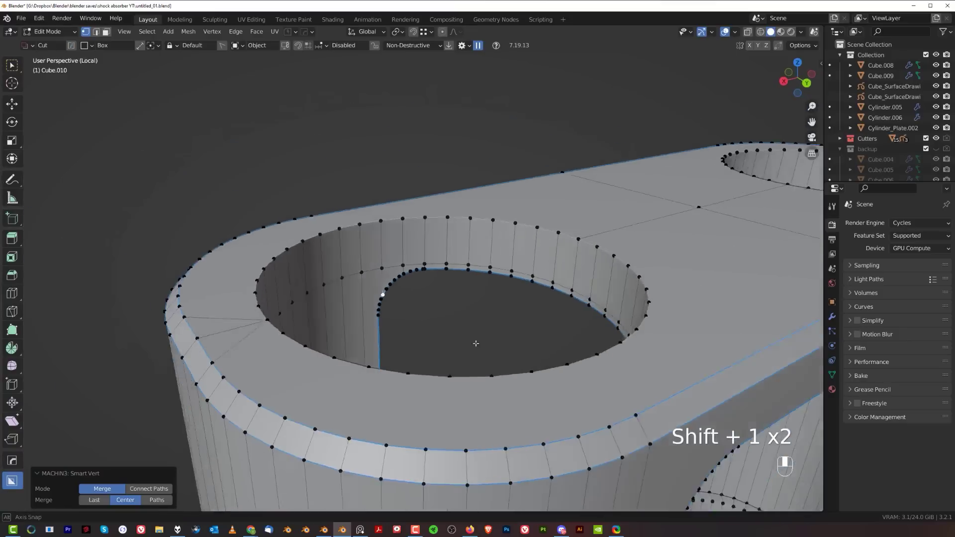
# Symmetrize the frame's topology changes along X from the positive to the negative side.
pyautogui.moveTo(476, 343); pyautogui.dragTo(578, 341, button='middle')
pyautogui.moveTo(540, 266); pyautogui.dragTo(654, 293, button='middle')
pyautogui.hotkey('alt', 'x')
pyautogui.scroll(-7, 483, 292)
pyautogui.moveTo(456, 234); pyautogui.dragTo(423, 249, button='middle')
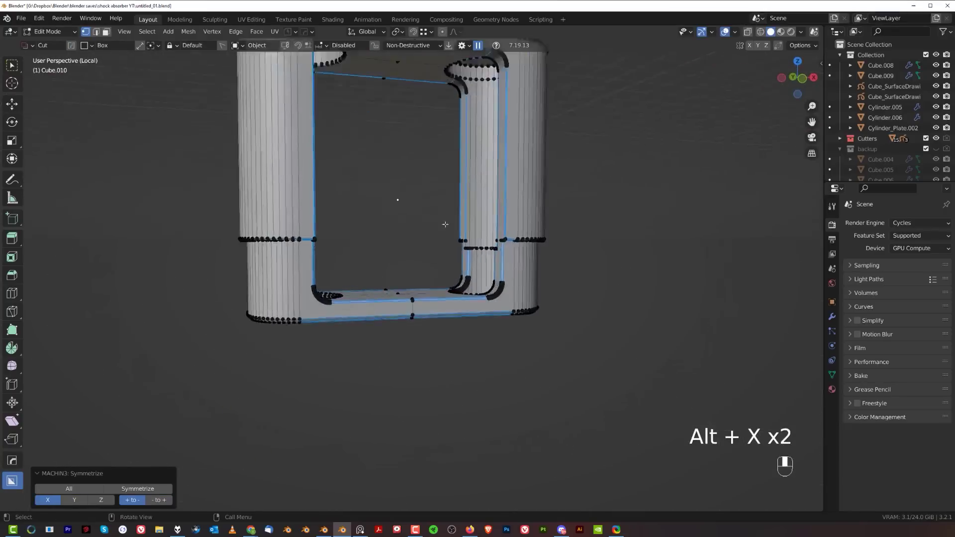
# Select the complete edge path around the upper cylinder cutout, including its straight vertical edges.
pyautogui.press('Tab')
pyautogui.scroll(6, 410, 266)
pyautogui.press('Tab')
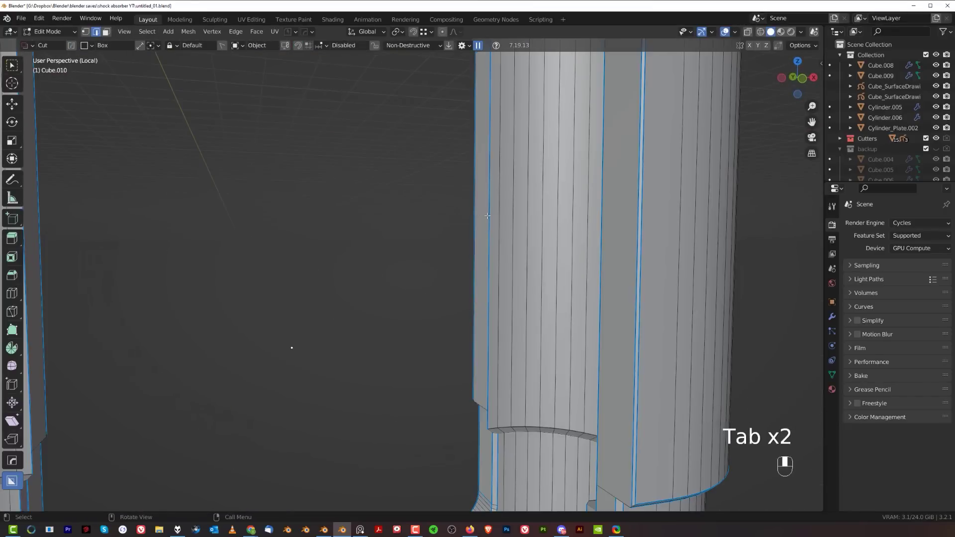
pyautogui.scroll(-4, 488, 216)
pyautogui.moveTo(488, 216); pyautogui.dragTo(466, 200, button='middle')
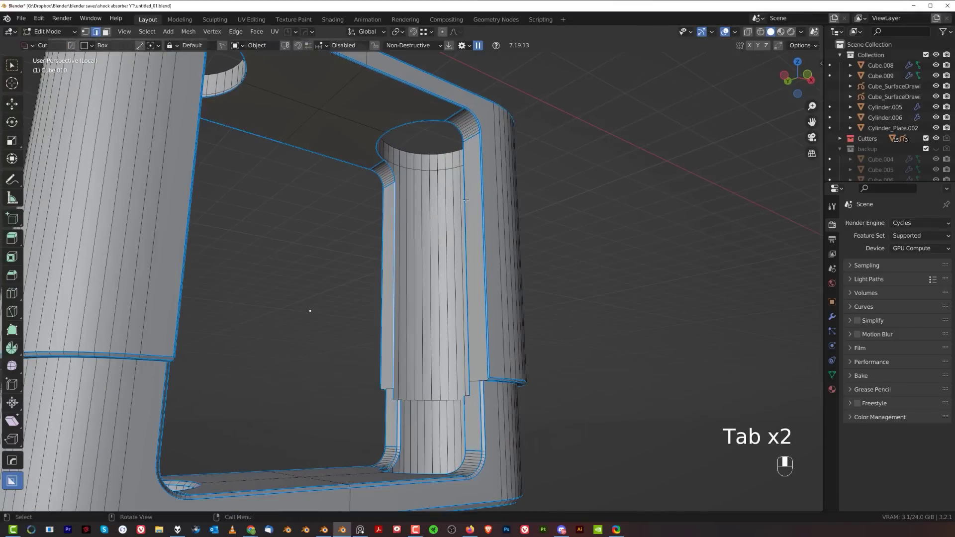
pyautogui.keyDown('ctrl'); pyautogui.click(470, 257); pyautogui.keyUp('ctrl')
# Try to bevel the selected cutout path with a width of 0.0244 m, one segment and Loop Slide enabled.
pyautogui.scroll(4, 470, 257)
pyautogui.hotkey('ctrl', 'b')
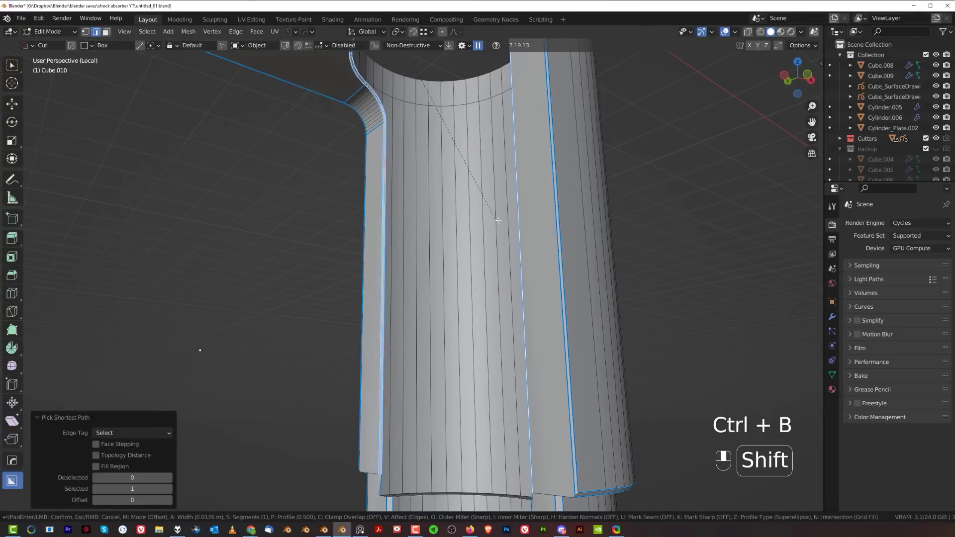
pyautogui.click(505, 223)
pyautogui.scroll(5, 433, 315)
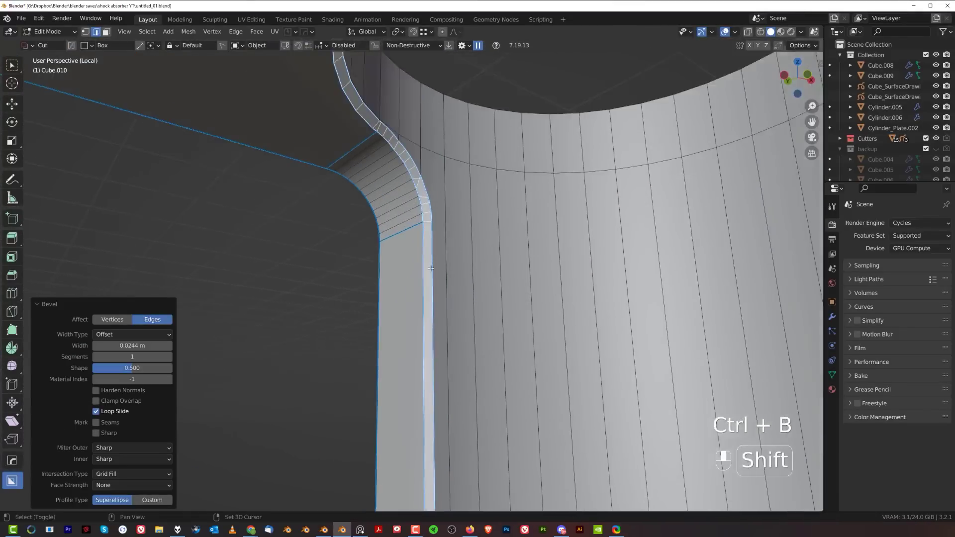
pyautogui.scroll(4, 435, 214)
pyautogui.hotkey('ctrl', 'z')
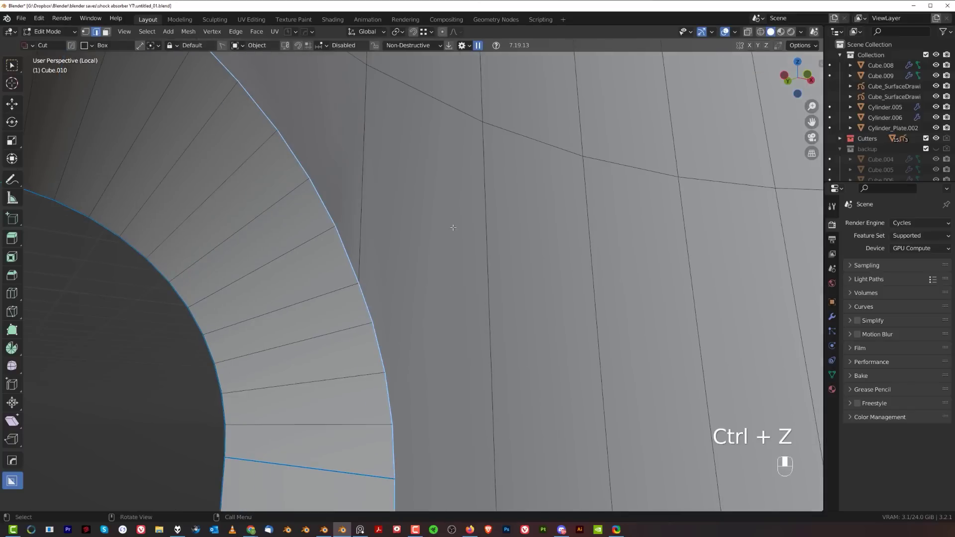
# Bevel the upper cutout's edge path with a width of 0.00722 m, one segment and Loop Slide disabled.
pyautogui.hotkey('ctrl', 'b')
pyautogui.hotkey('ctrl', 'b')
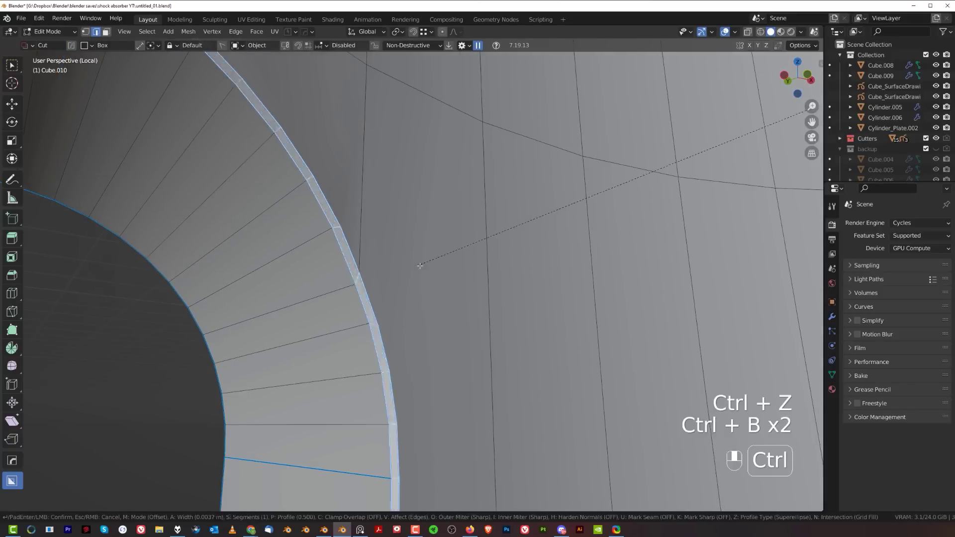
pyautogui.click(532, 254)
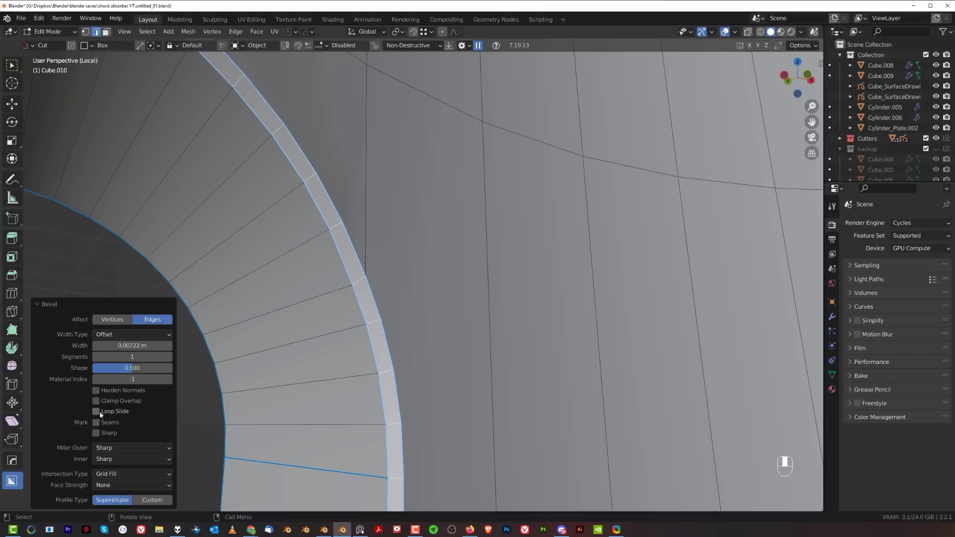
pyautogui.scroll(-4, 409, 311)
pyautogui.scroll(2, 403, 298)
# Knife-cut an edge path across the hole's inner wall beside the beveled rounded corner, and return to Object Mode.
pyautogui.press('Tab')
pyautogui.click(258, 239)
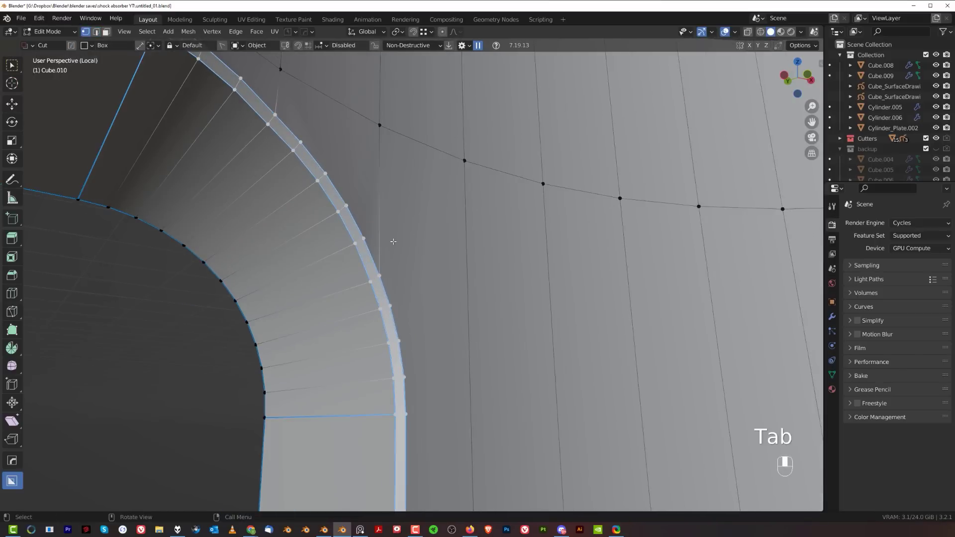
pyautogui.moveTo(394, 242); pyautogui.dragTo(427, 234, button='middle')
pyautogui.keyDown('shift'); pyautogui.moveTo(428, 234); pyautogui.dragTo(442, 294, button='middle'); pyautogui.keyUp('shift')
pyautogui.press('Tab')
pyautogui.scroll(-3, 462, 294)
pyautogui.keyDown('shift'); pyautogui.moveTo(480, 291); pyautogui.dragTo(453, 261, button='middle'); pyautogui.keyUp('shift')
pyautogui.press('Tab')
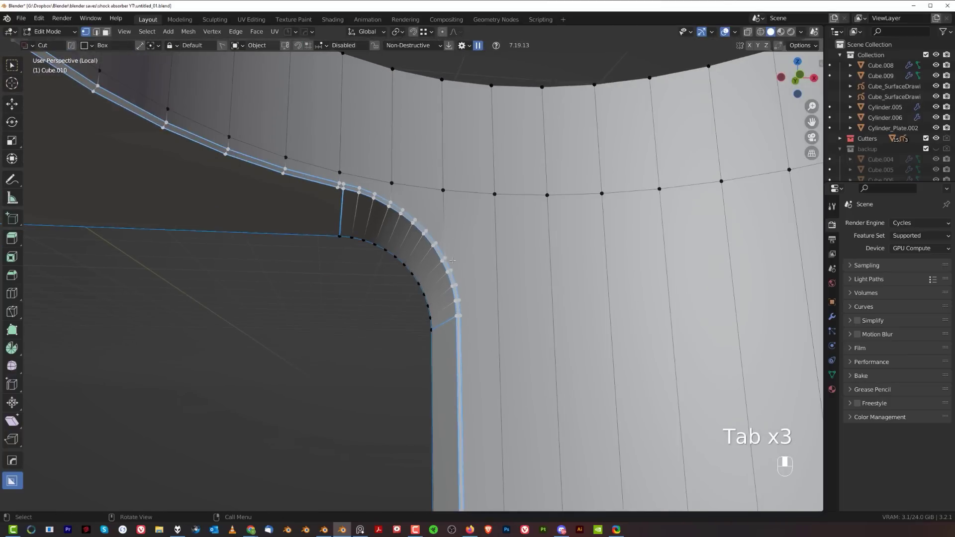
pyautogui.press('k')
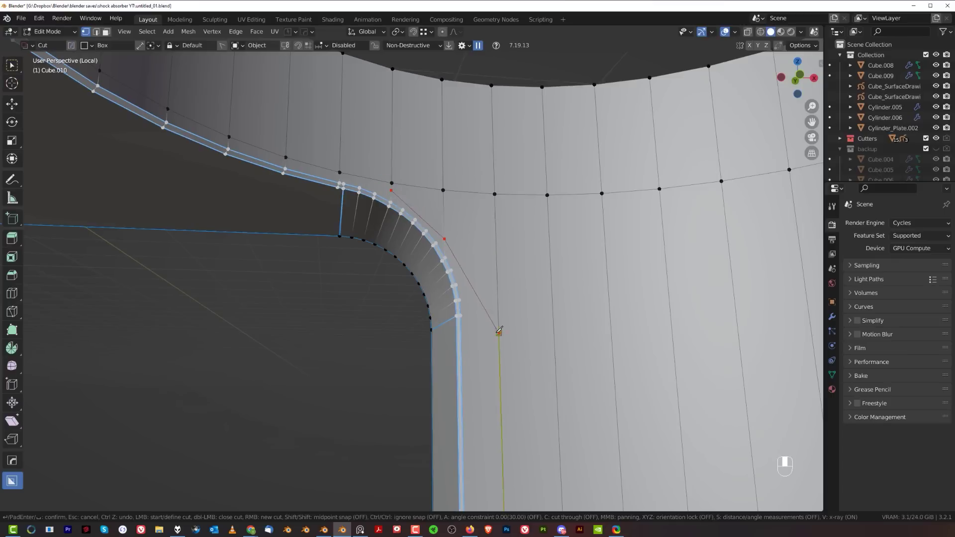
pyautogui.press('Return')
pyautogui.press('Tab')
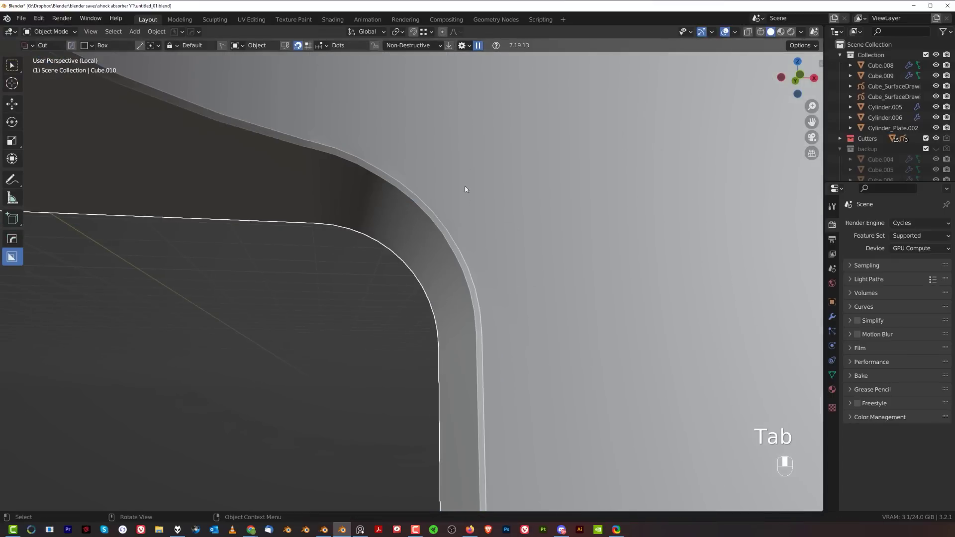
# Symmetrize the central frame's mesh to carry the knife-cut cutout topology over to its mirrored sides.
pyautogui.moveTo(467, 190); pyautogui.dragTo(454, 352, button='middle')
pyautogui.scroll(-6, 480, 291)
pyautogui.press('Tab')
pyautogui.hotkey('alt', 'x')
pyautogui.scroll(-3, 557, 304)
pyautogui.hotkey('alt', 'x')
pyautogui.press('Tab')
pyautogui.scroll(4, 519, 350)
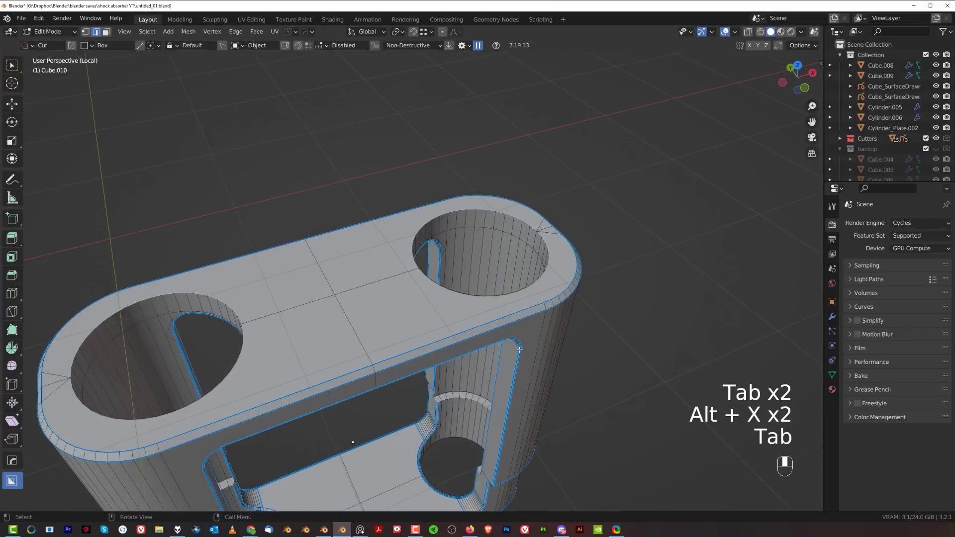
# Select the upper rim loop of one cylinder hole in the frame's top face and mark it sharp.
pyautogui.keyDown('alt'); pyautogui.click(508, 292); pyautogui.keyUp('alt')
pyautogui.scroll(4, 509, 292)
pyautogui.hotkey('ctrl', 'b')
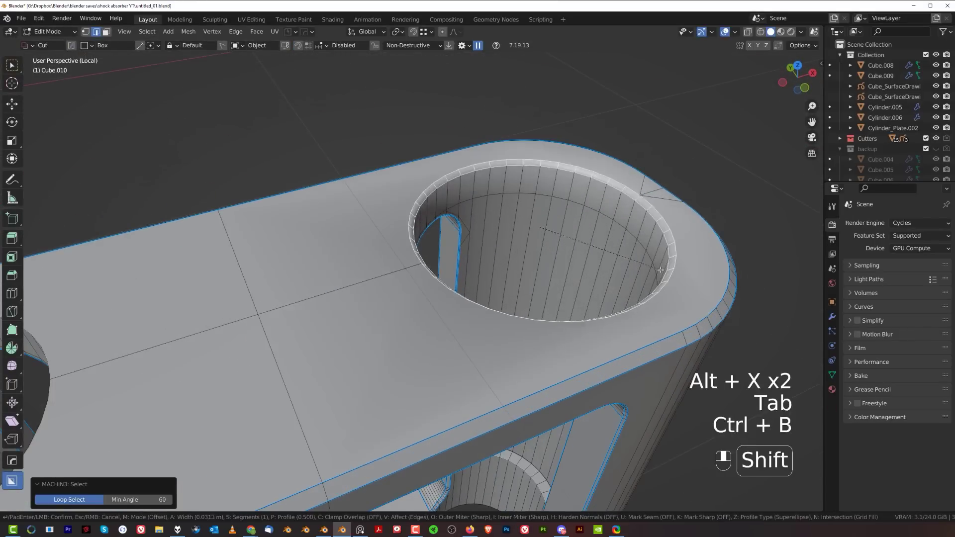
pyautogui.rightClick(664, 272)
pyautogui.press('q')
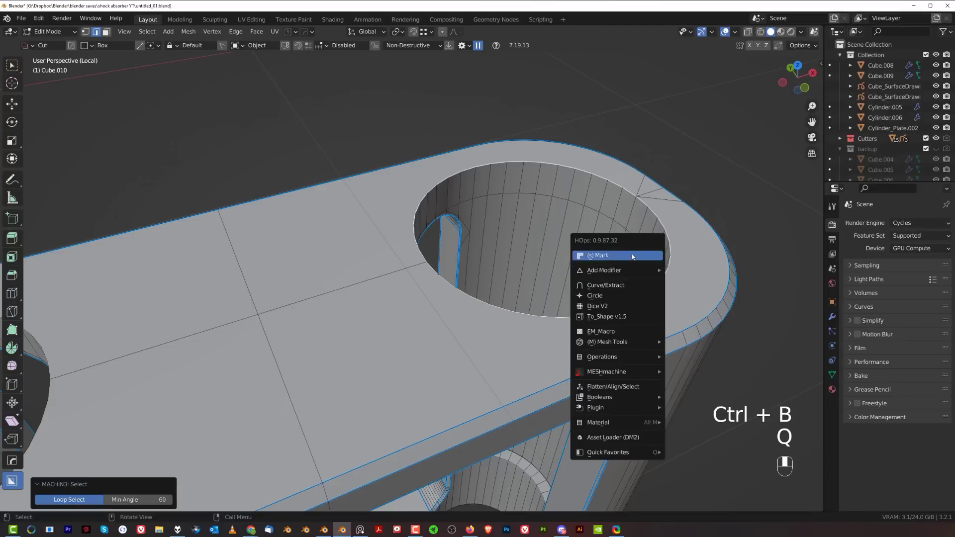
pyautogui.click(632, 257)
# Bevel the hole's upper rim 0.0528 m with one segment and symmetrize the mesh from positive to negative X.
pyautogui.hotkey('ctrl', 'b')
pyautogui.keyDown('shift'); pyautogui.click(635, 259); pyautogui.keyUp('shift')
pyautogui.scroll(-7, 555, 316)
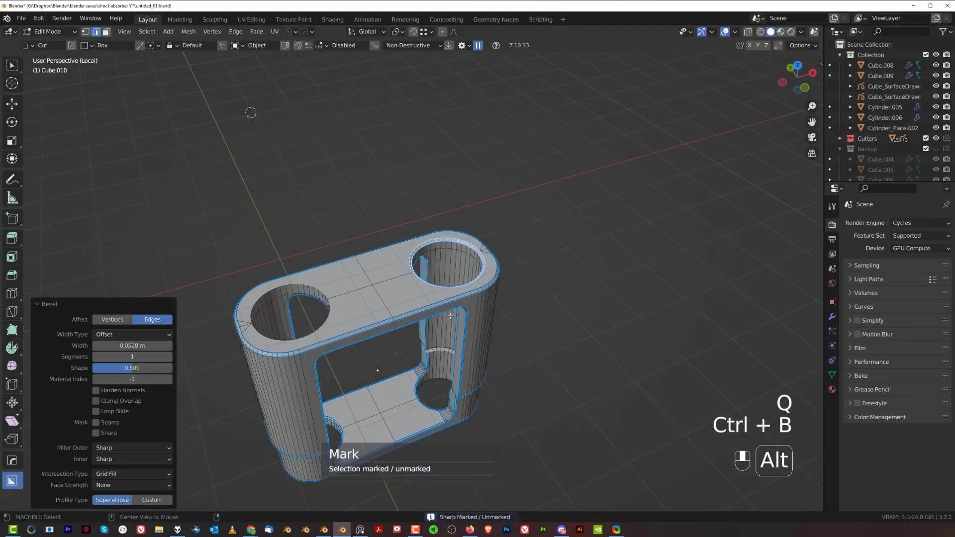
pyautogui.hotkey('alt', 'x')
# Select the rim loop of the cylinder hole on the frame's underside and mark it sharp.
pyautogui.moveTo(450, 316); pyautogui.dragTo(496, 301, button='middle')
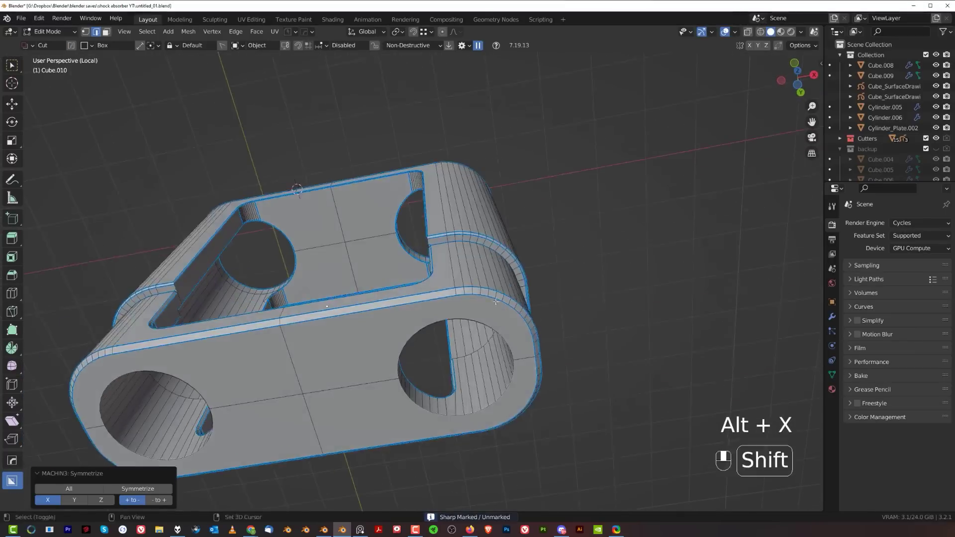
pyautogui.scroll(5, 496, 302)
pyautogui.doubleClick(520, 233)
pyautogui.hotkey('ctrl', 'b')
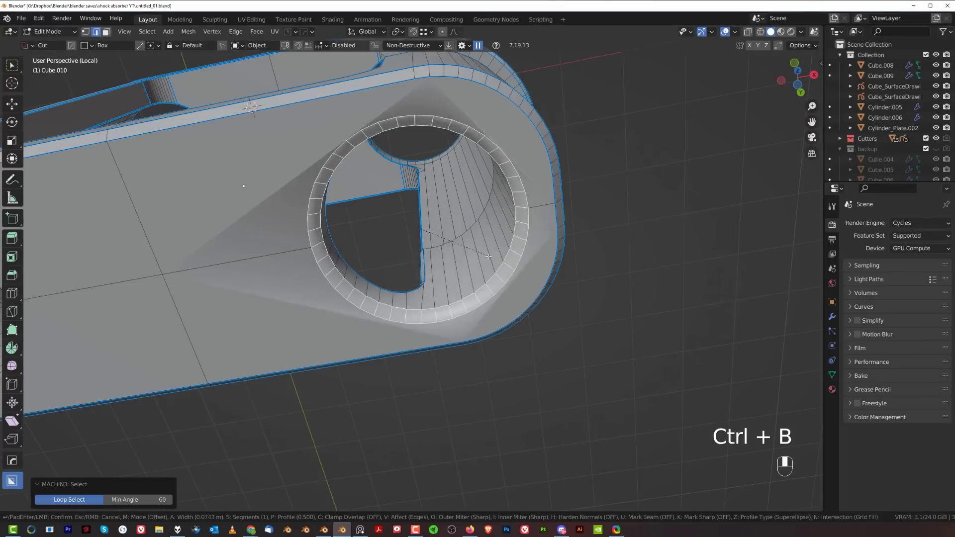
pyautogui.rightClick(489, 256)
pyautogui.press('q')
pyautogui.click(490, 266)
# Bevel the underside hole's rim 0.0413 m with one segment and symmetrize it to the opposite hole.
pyautogui.hotkey('ctrl', 'b')
pyautogui.keyDown('shift'); pyautogui.click(495, 270); pyautogui.keyUp('shift')
pyautogui.scroll(-3, 495, 270)
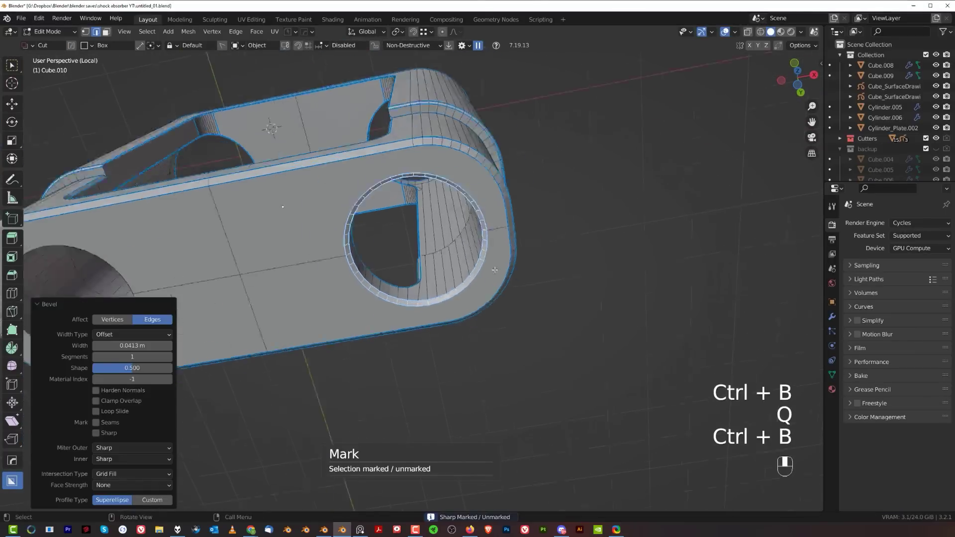
pyautogui.hotkey('alt', 'x')
pyautogui.scroll(-5, 494, 270)
# Return to Object Mode, leave local view and assign a blank Principled material to the central frame.
pyautogui.press('Tab')
pyautogui.moveTo(494, 270); pyautogui.dragTo(431, 277, button='middle')
pyautogui.press('/')
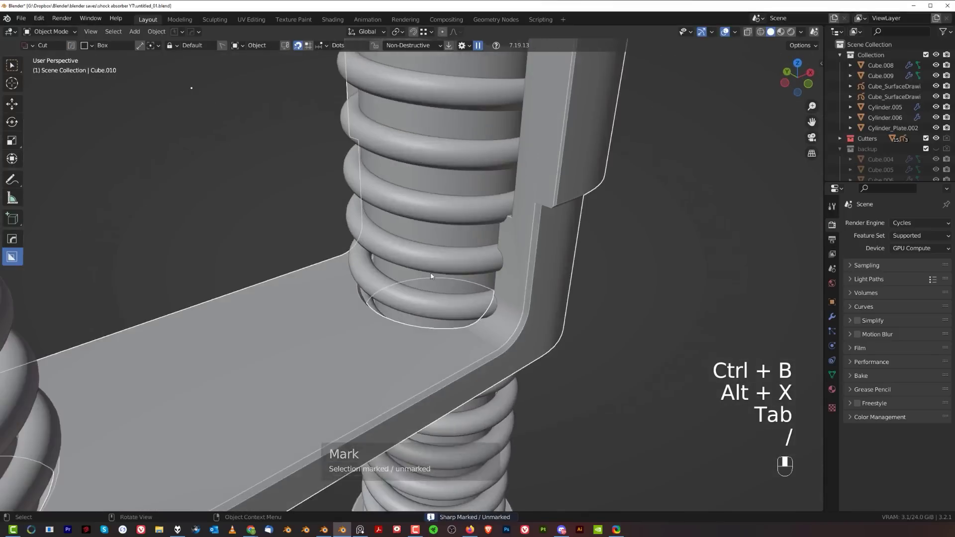
pyautogui.scroll(-4, 437, 281)
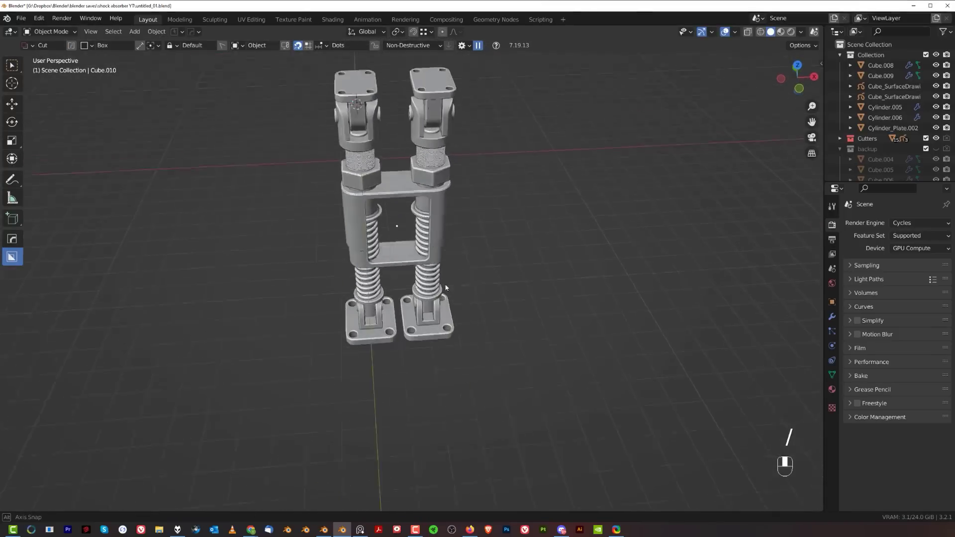
pyautogui.moveTo(446, 288); pyautogui.dragTo(513, 257, button='middle')
pyautogui.scroll(3, 512, 258)
pyautogui.hotkey('alt', 'm')
pyautogui.click(510, 260)
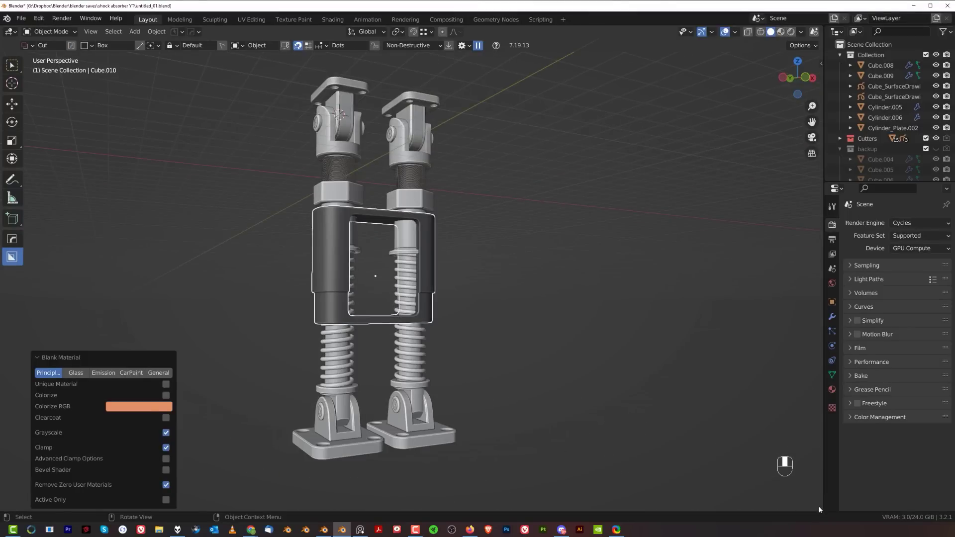
# Split the 3D viewport horizontally and turn the lower area into a Shader Editor.
pyautogui.moveTo(820, 508); pyautogui.dragTo(816, 288)
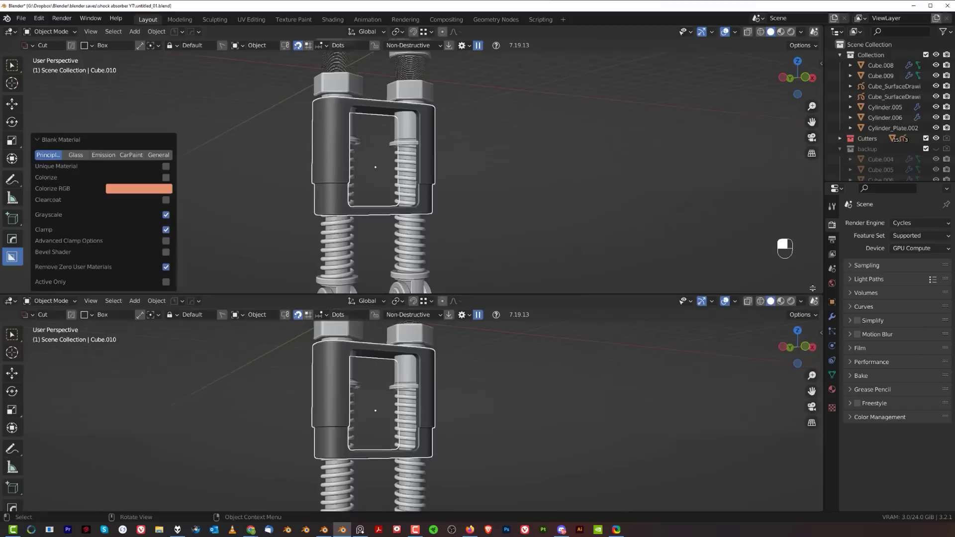
pyautogui.click(10, 295)
pyautogui.click(48, 391)
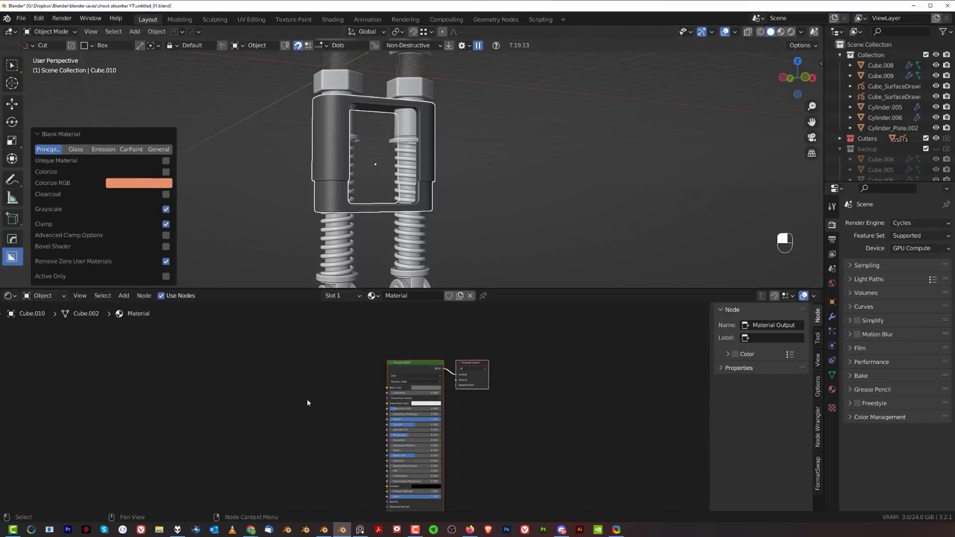
# Add a Bevel node to the frame's material and connect its Normal output to the Principled BSDF's Normal input.
pyautogui.hotkey('shift', 'a')
pyautogui.click(316, 399)
pyautogui.write('bev')
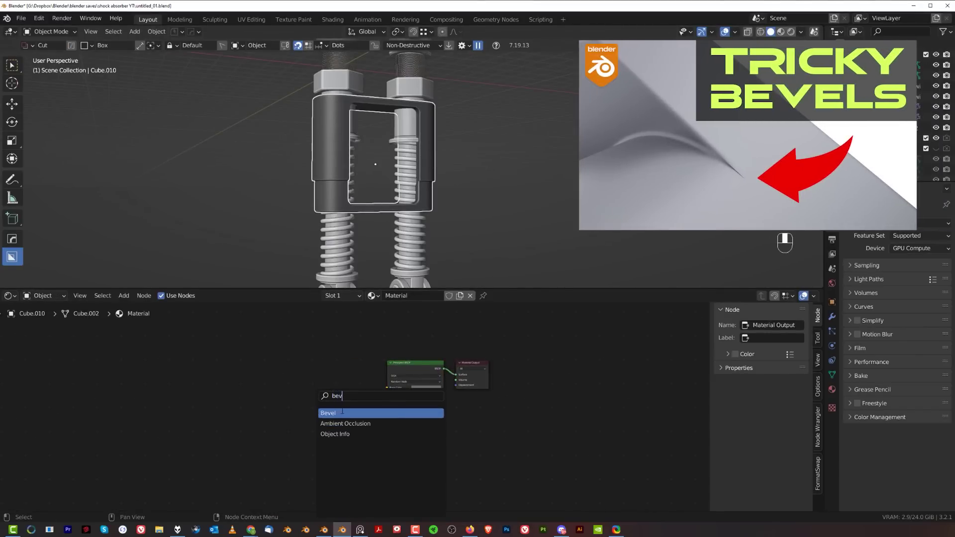
pyautogui.click(342, 412)
pyautogui.click(354, 499)
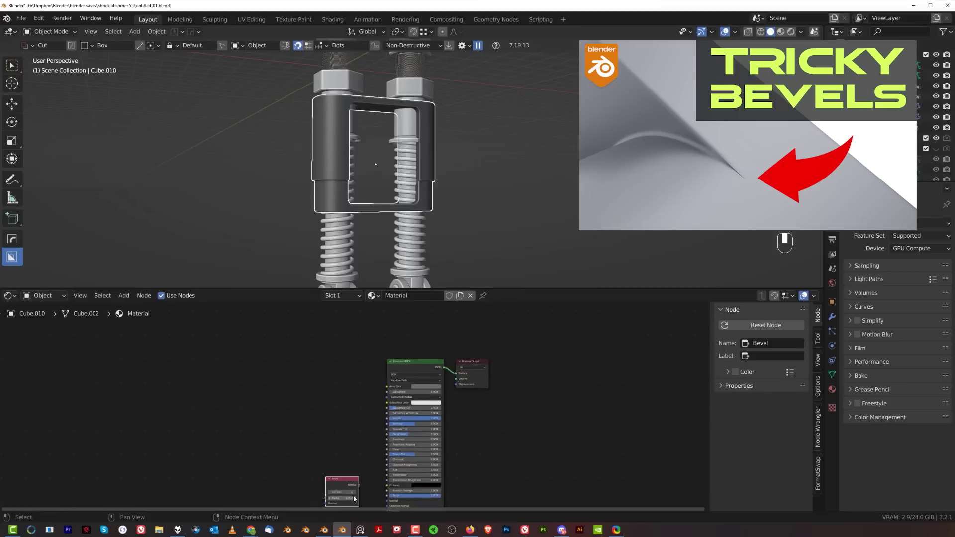
pyautogui.moveTo(355, 498); pyautogui.dragTo(335, 422, button='middle')
pyautogui.scroll(7, 332, 413)
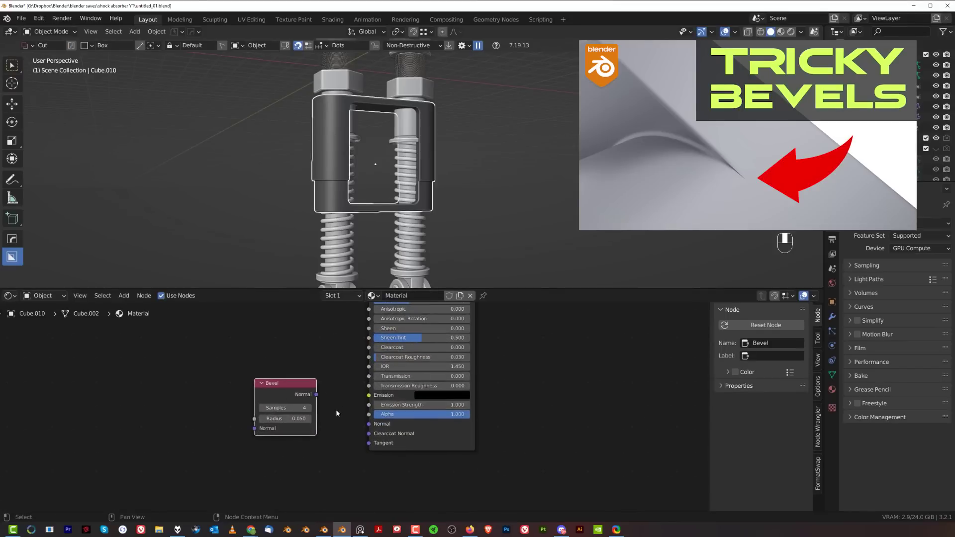
pyautogui.moveTo(316, 394); pyautogui.dragTo(332, 399)
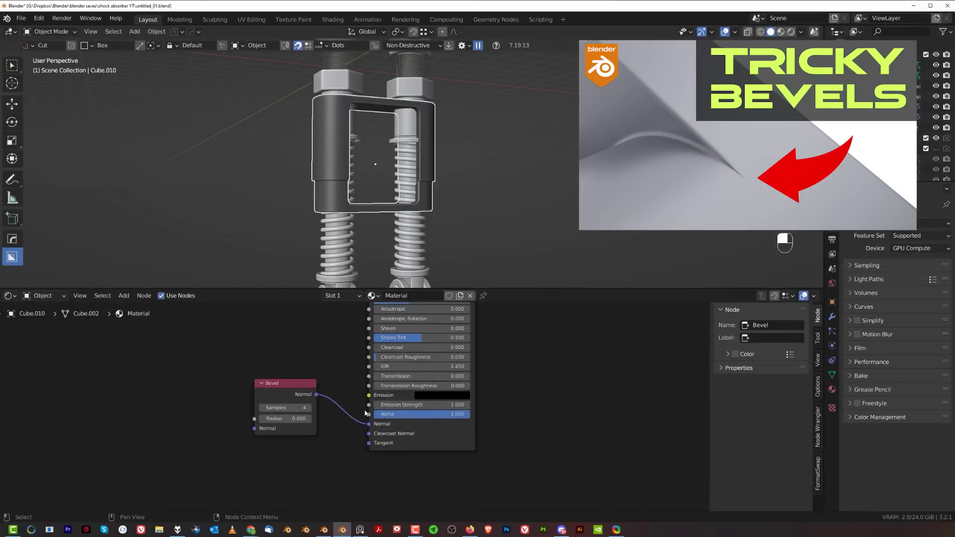
# Switch the 3D viewport to Rendered shading, framed closely on the stepped ridge of the central frame.
pyautogui.scroll(-3, 365, 413)
pyautogui.keyDown('shift'); pyautogui.moveTo(423, 380); pyautogui.dragTo(442, 437, button='middle'); pyautogui.keyUp('shift')
pyautogui.scroll(1, 428, 403)
pyautogui.scroll(2, 366, 413)
pyautogui.keyDown('shift'); pyautogui.moveTo(351, 456); pyautogui.dragTo(388, 349, button='middle'); pyautogui.keyUp('shift')
pyautogui.scroll(2, 361, 344)
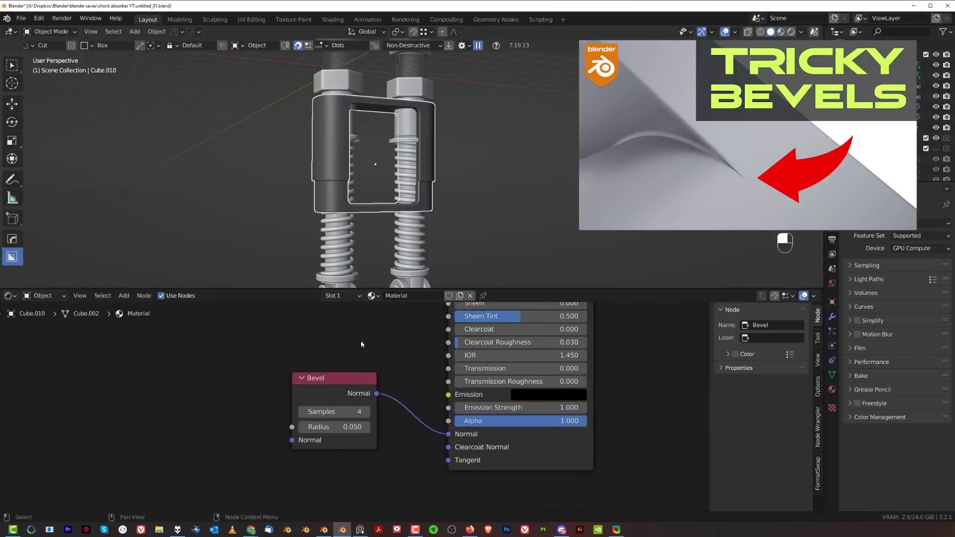
pyautogui.scroll(5, 388, 199)
pyautogui.click(792, 33)
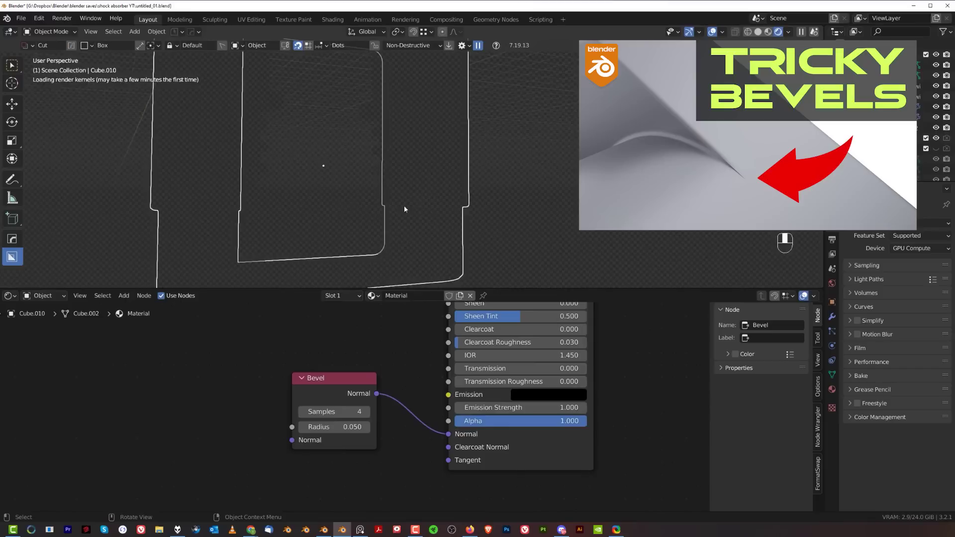
pyautogui.keyDown('shift'); pyautogui.moveTo(290, 196); pyautogui.dragTo(405, 155, button='middle'); pyautogui.keyUp('shift')
pyautogui.scroll(3, 348, 208)
pyautogui.scroll(4, 390, 207)
# Set the Bevel node's Samples to 9 and its Radius to 0.009.
pyautogui.click(369, 415)
pyautogui.click(369, 416)
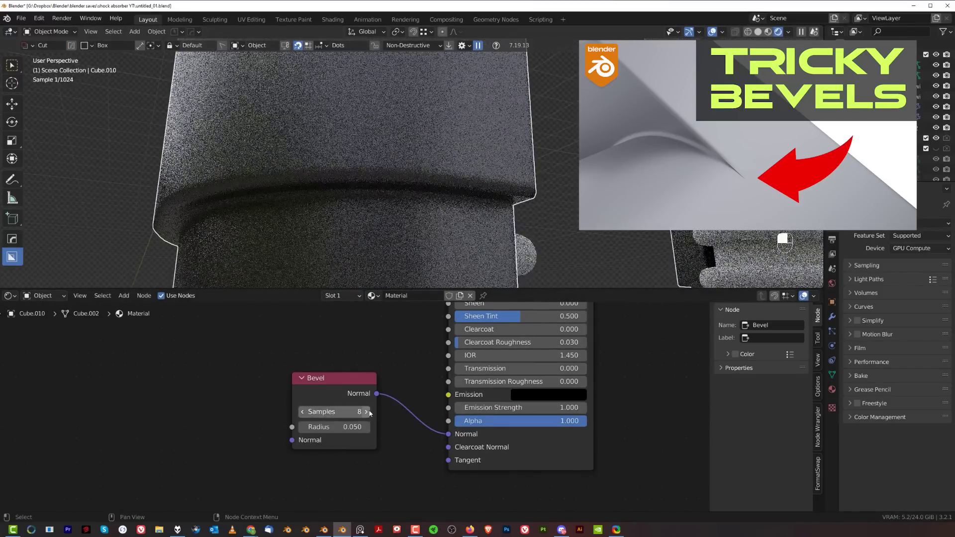
pyautogui.click(370, 416)
pyautogui.click(369, 415)
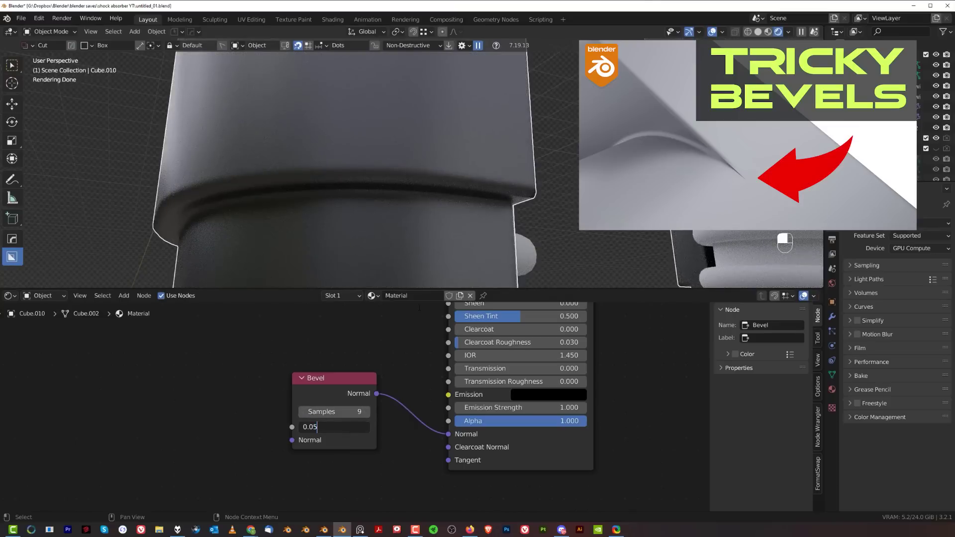
pyautogui.press('BackSpace')
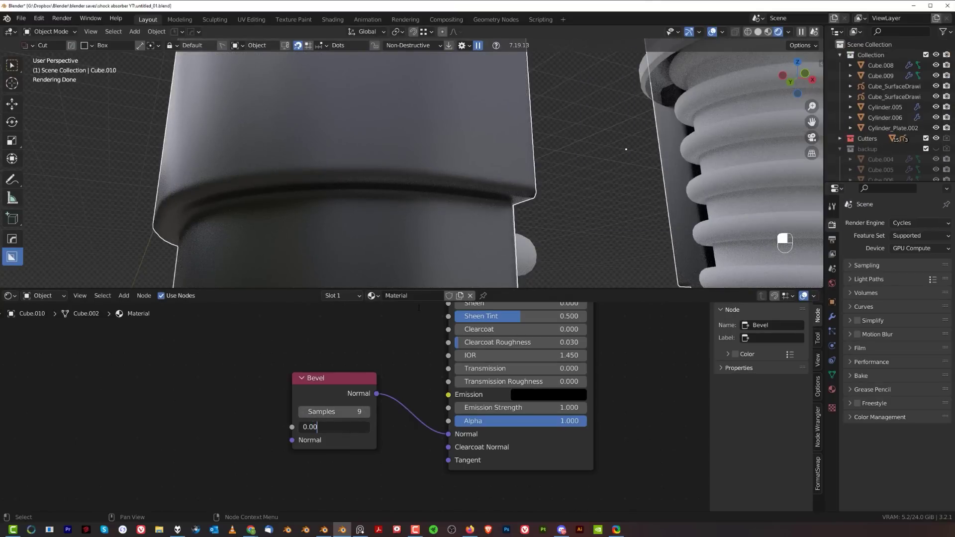
pyautogui.write('09')
pyautogui.press('Return')
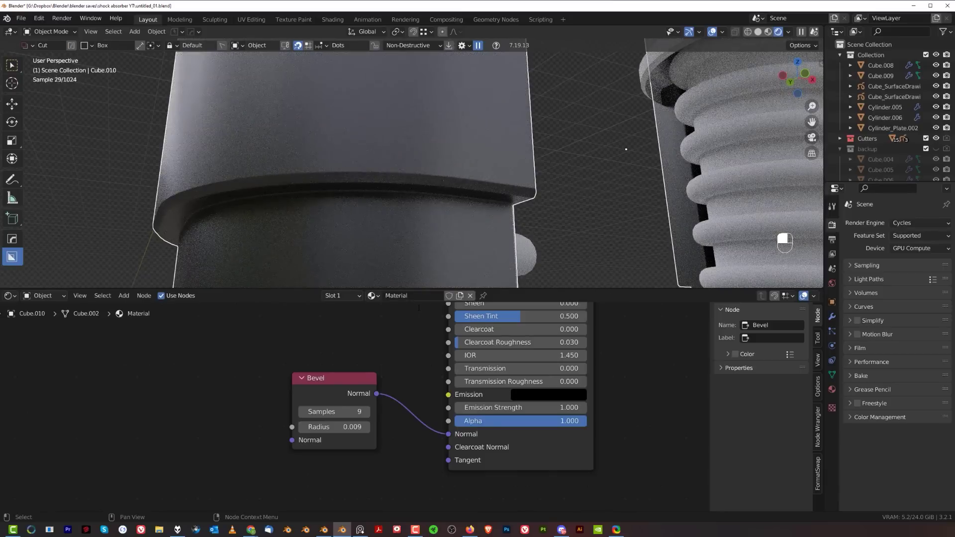
# Examine the rendered bevel shading along the frame's stepped edge and across the whole frame.
pyautogui.scroll(3, 375, 191)
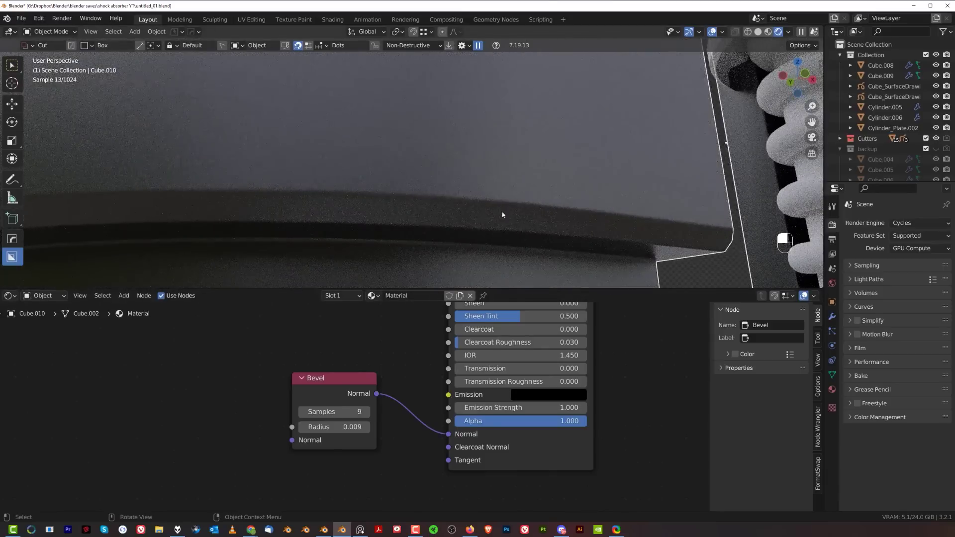
pyautogui.scroll(-5, 501, 216)
pyautogui.scroll(-5, 500, 218)
pyautogui.moveTo(469, 183); pyautogui.dragTo(477, 180, button='middle')
pyautogui.keyDown('shift'); pyautogui.moveTo(477, 180); pyautogui.dragTo(474, 190, button='middle'); pyautogui.keyUp('shift')
pyautogui.moveTo(474, 190); pyautogui.dragTo(500, 160, button='middle')
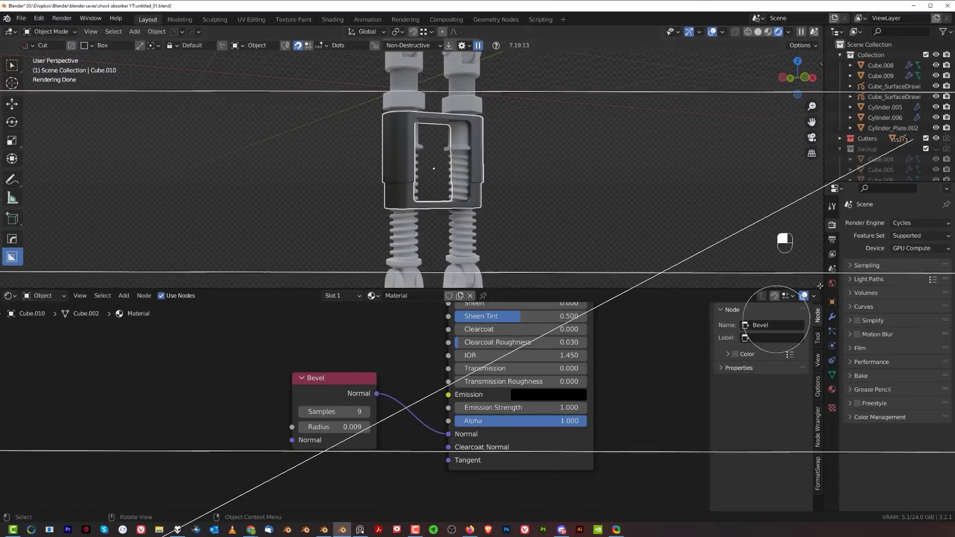